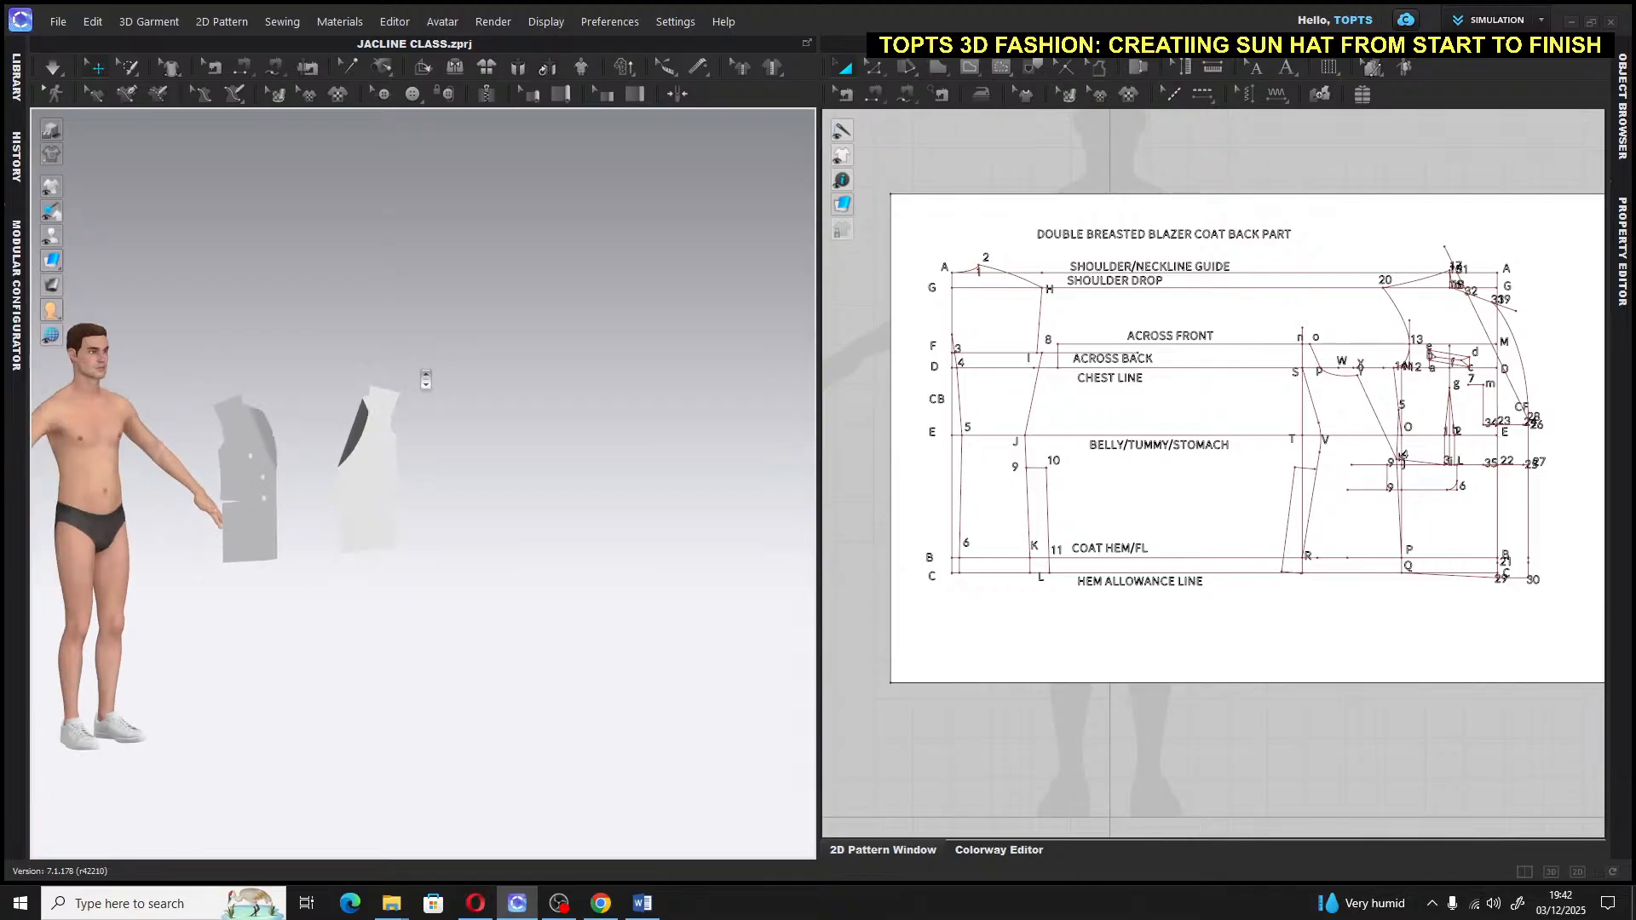
Switch to the 2D Pattern Window only and select every line of the blazer back draft
scroll(427, 375, "up", 2)
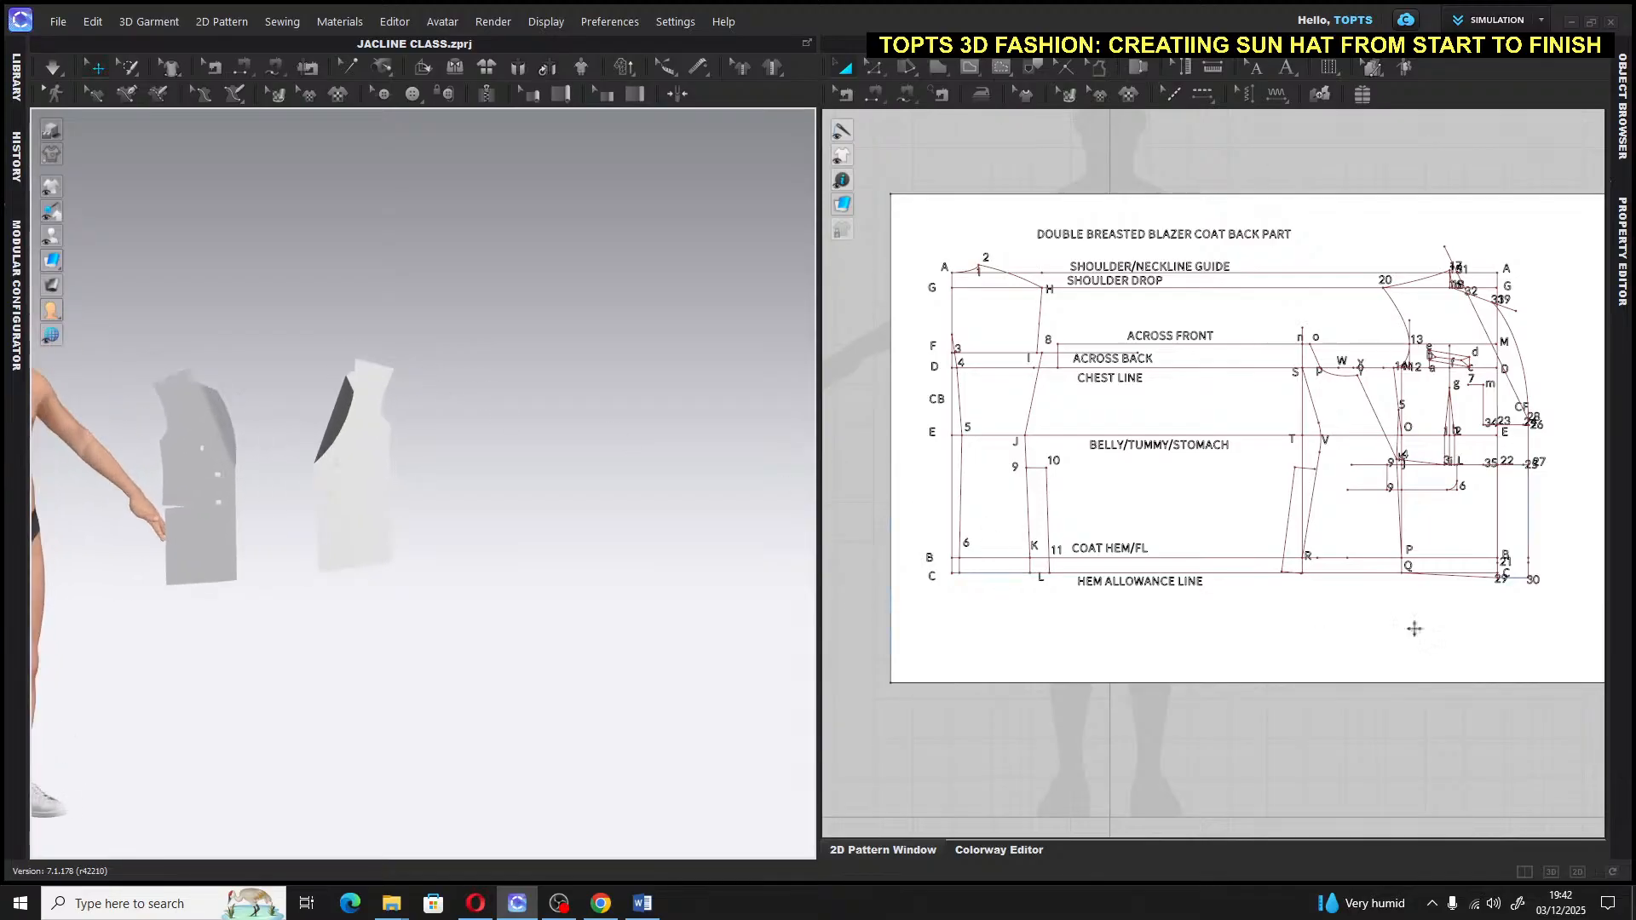
left_click(1577, 871)
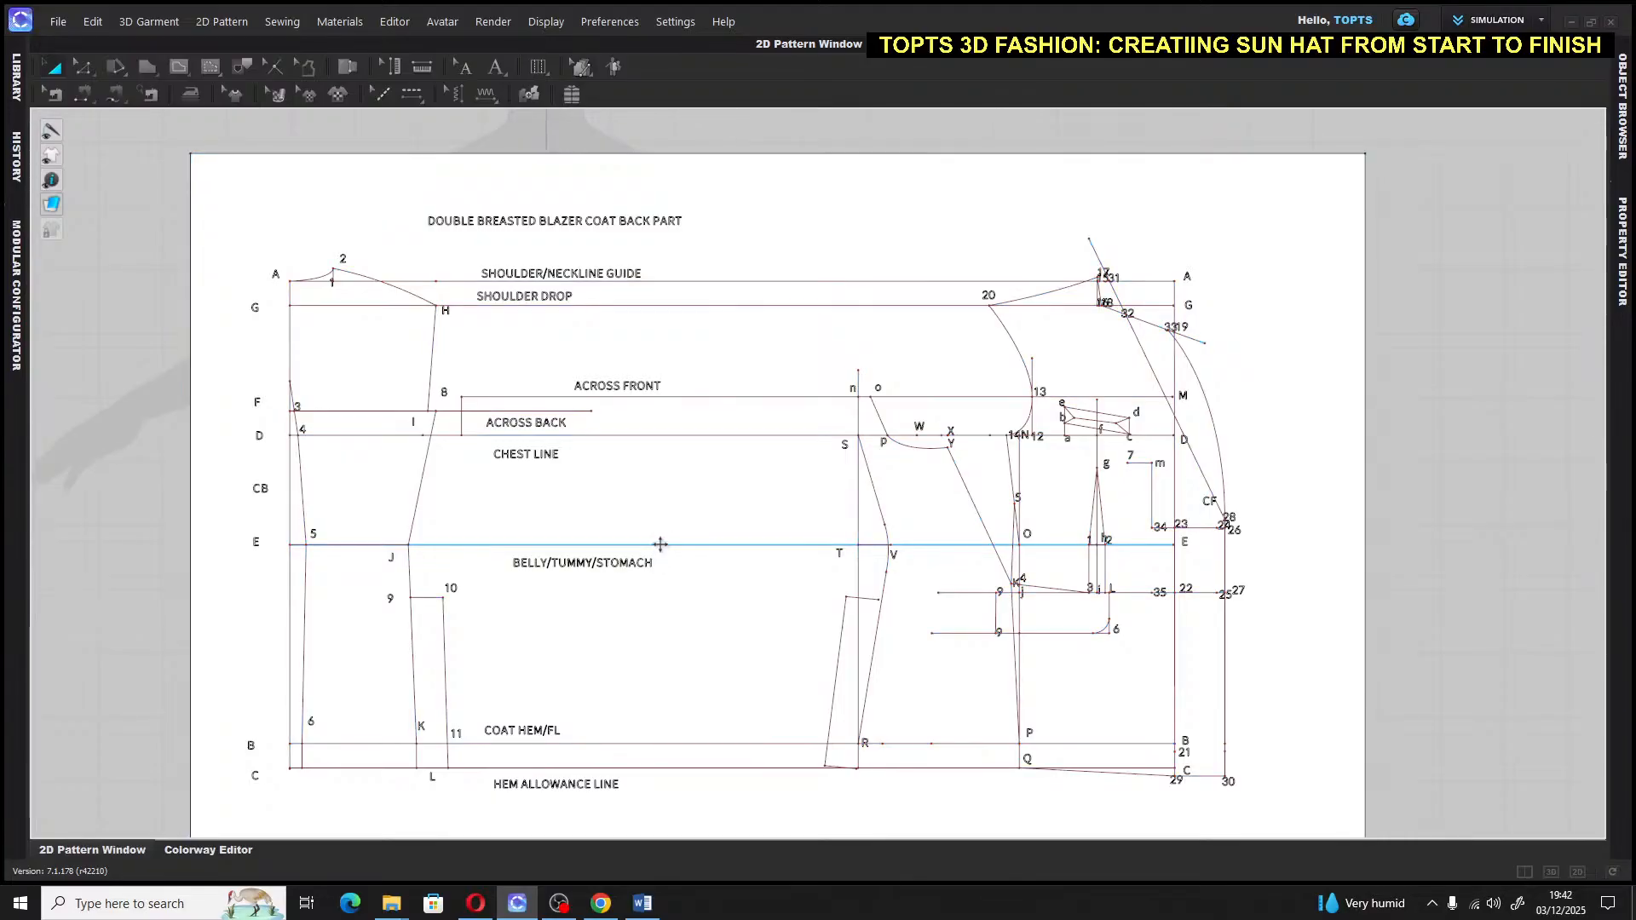
key("ctrl+a")
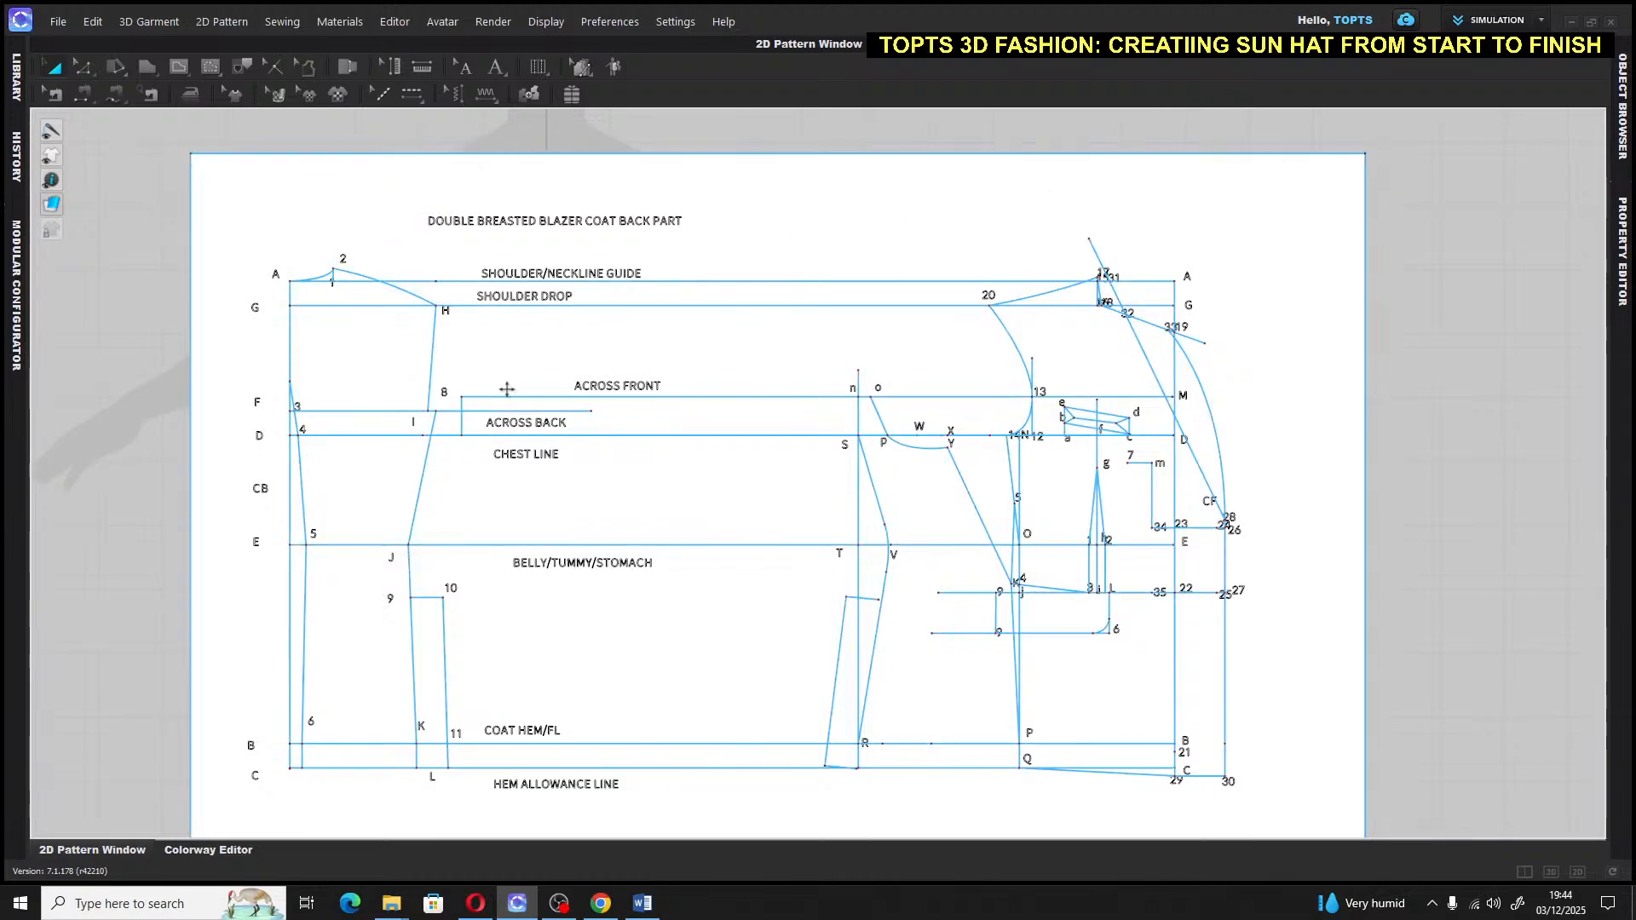
Deselect the draft, then zoom out and pan to reveal empty canvas beside it
scroll(537, 392, "up", 2)
scroll(548, 395, "down", 3)
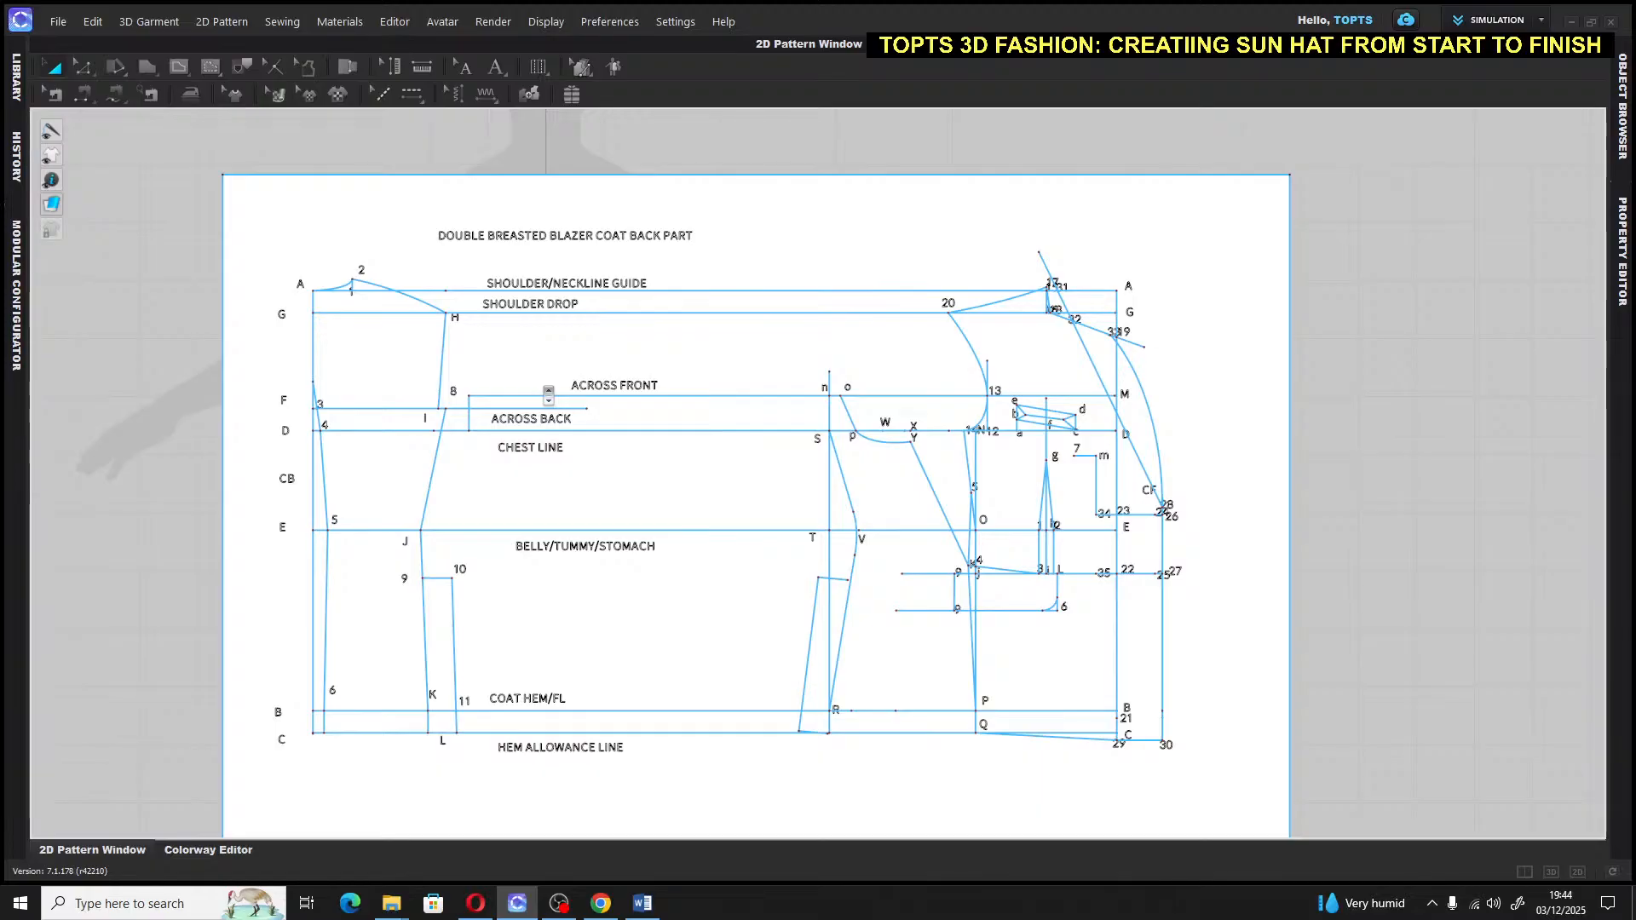
scroll(548, 395, "down", 2)
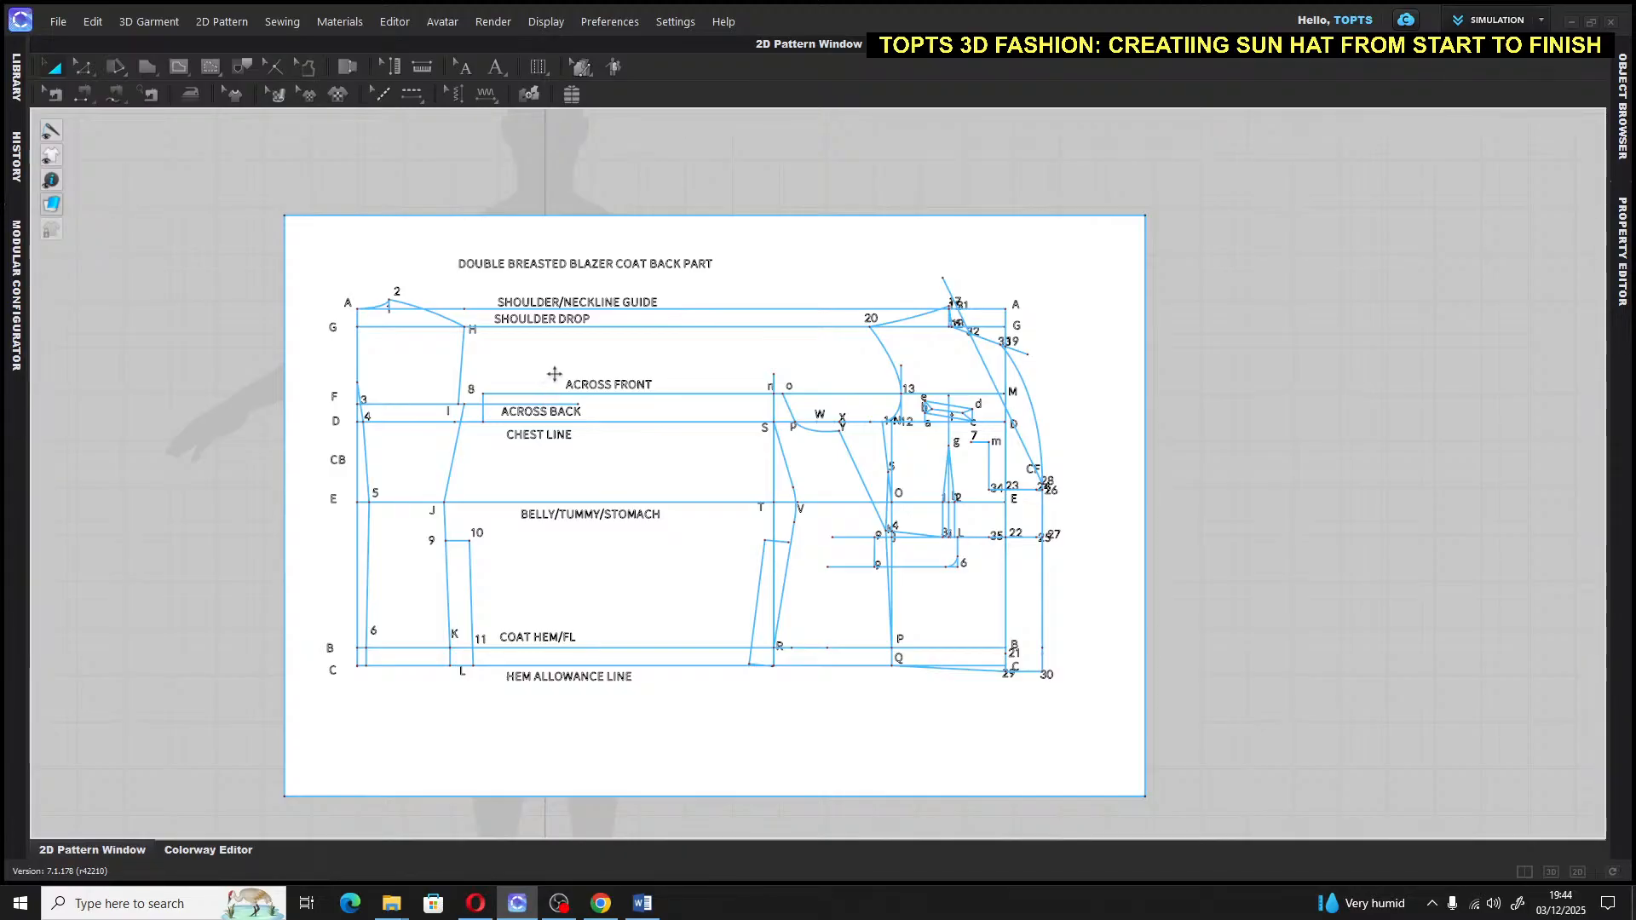
left_click(1240, 378)
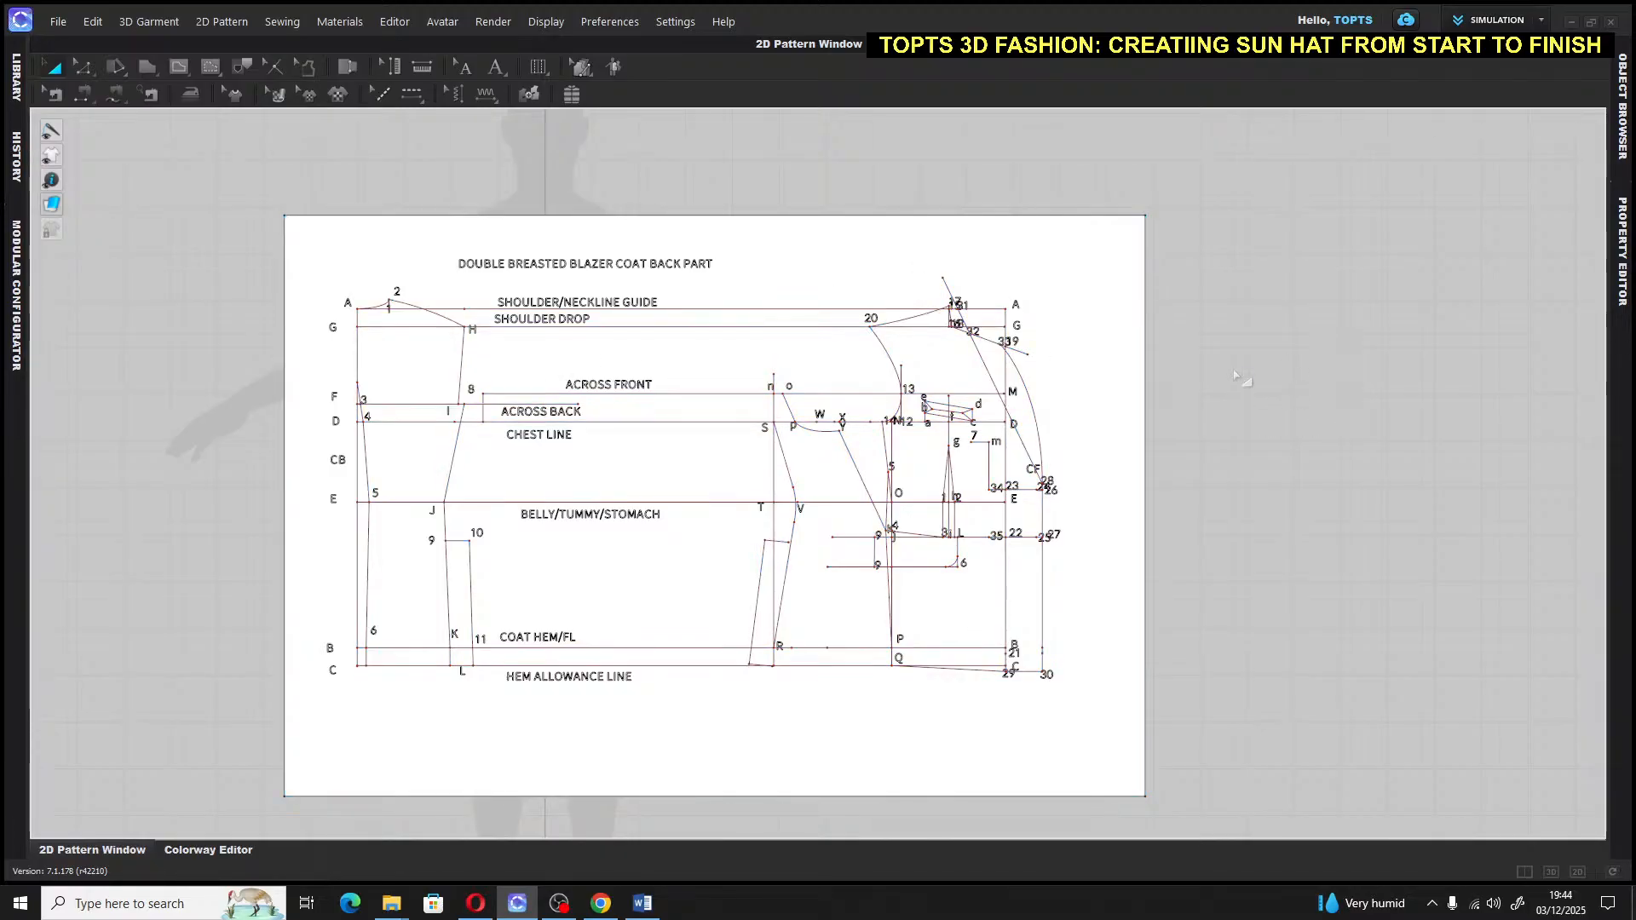
right_click_drag(1239, 377, 935, 380)
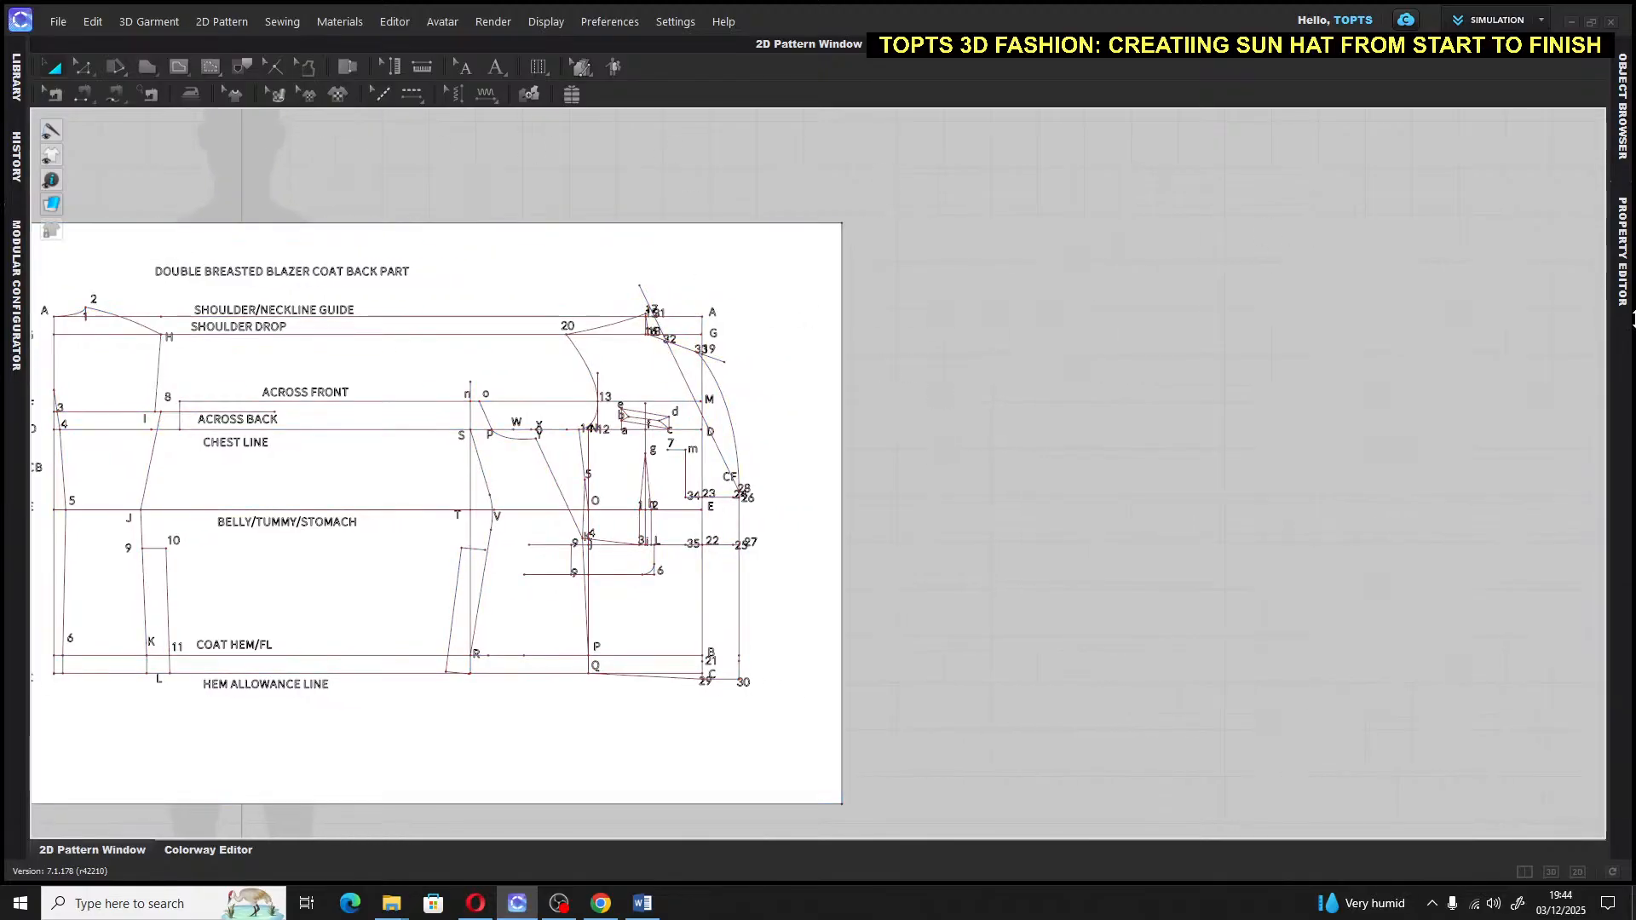
scroll(840, 375, "down", 4)
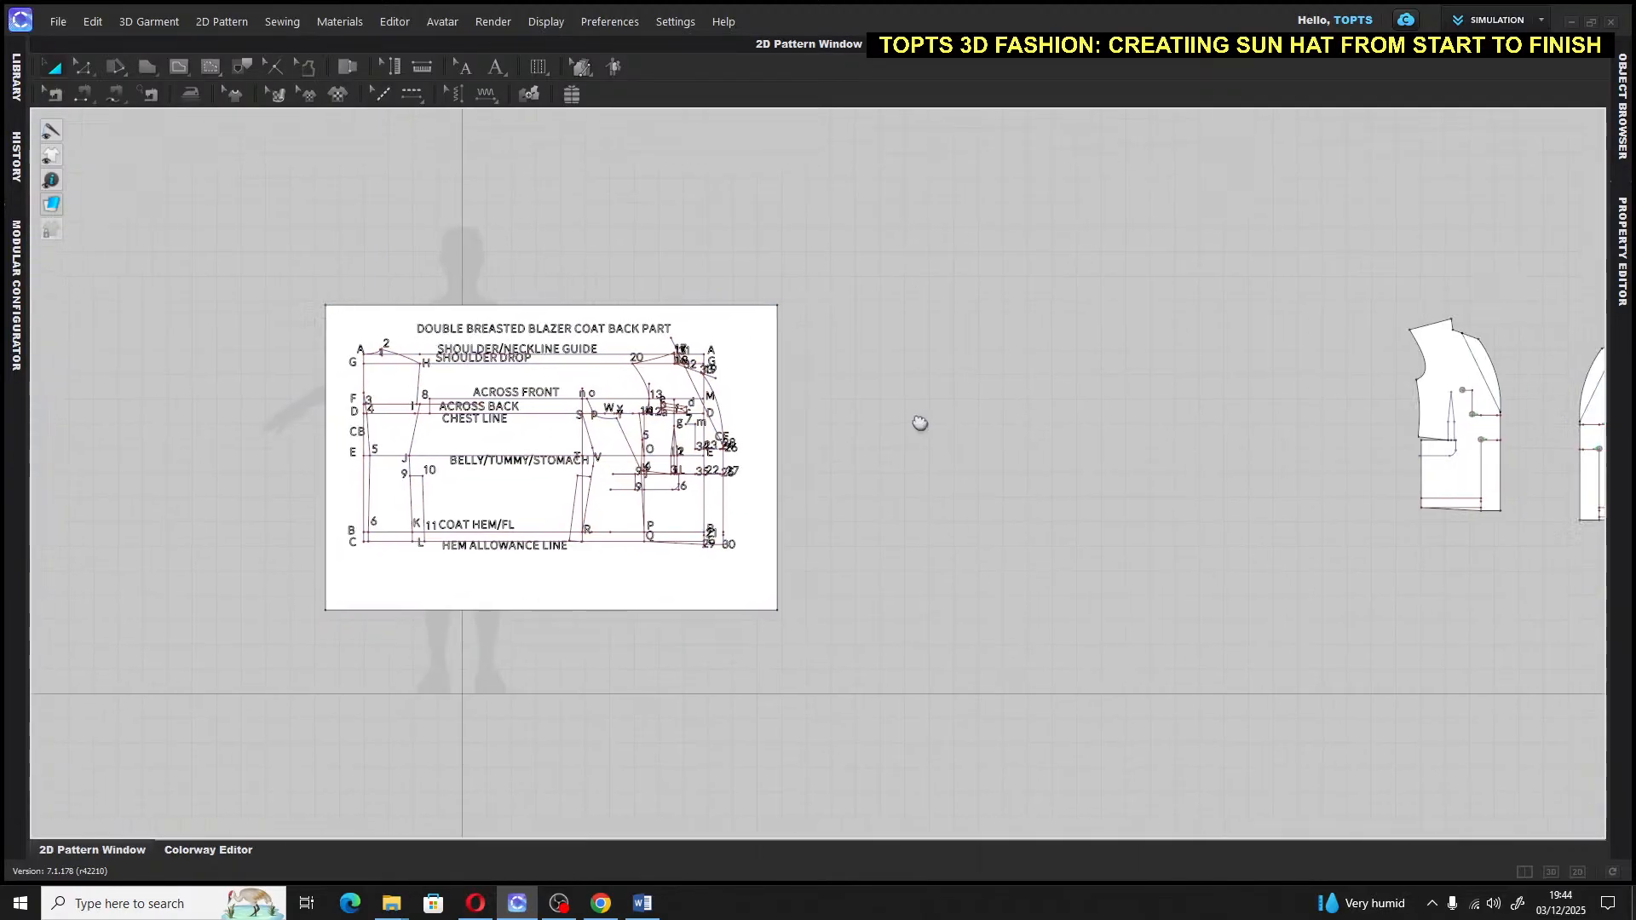
mouse_move(920, 424)
right_mouse_down()
mouse_move(595, 395)
mouse_move(585, 449)
mouse_move(562, 457)
mouse_move(904, 429)
right_mouse_up()
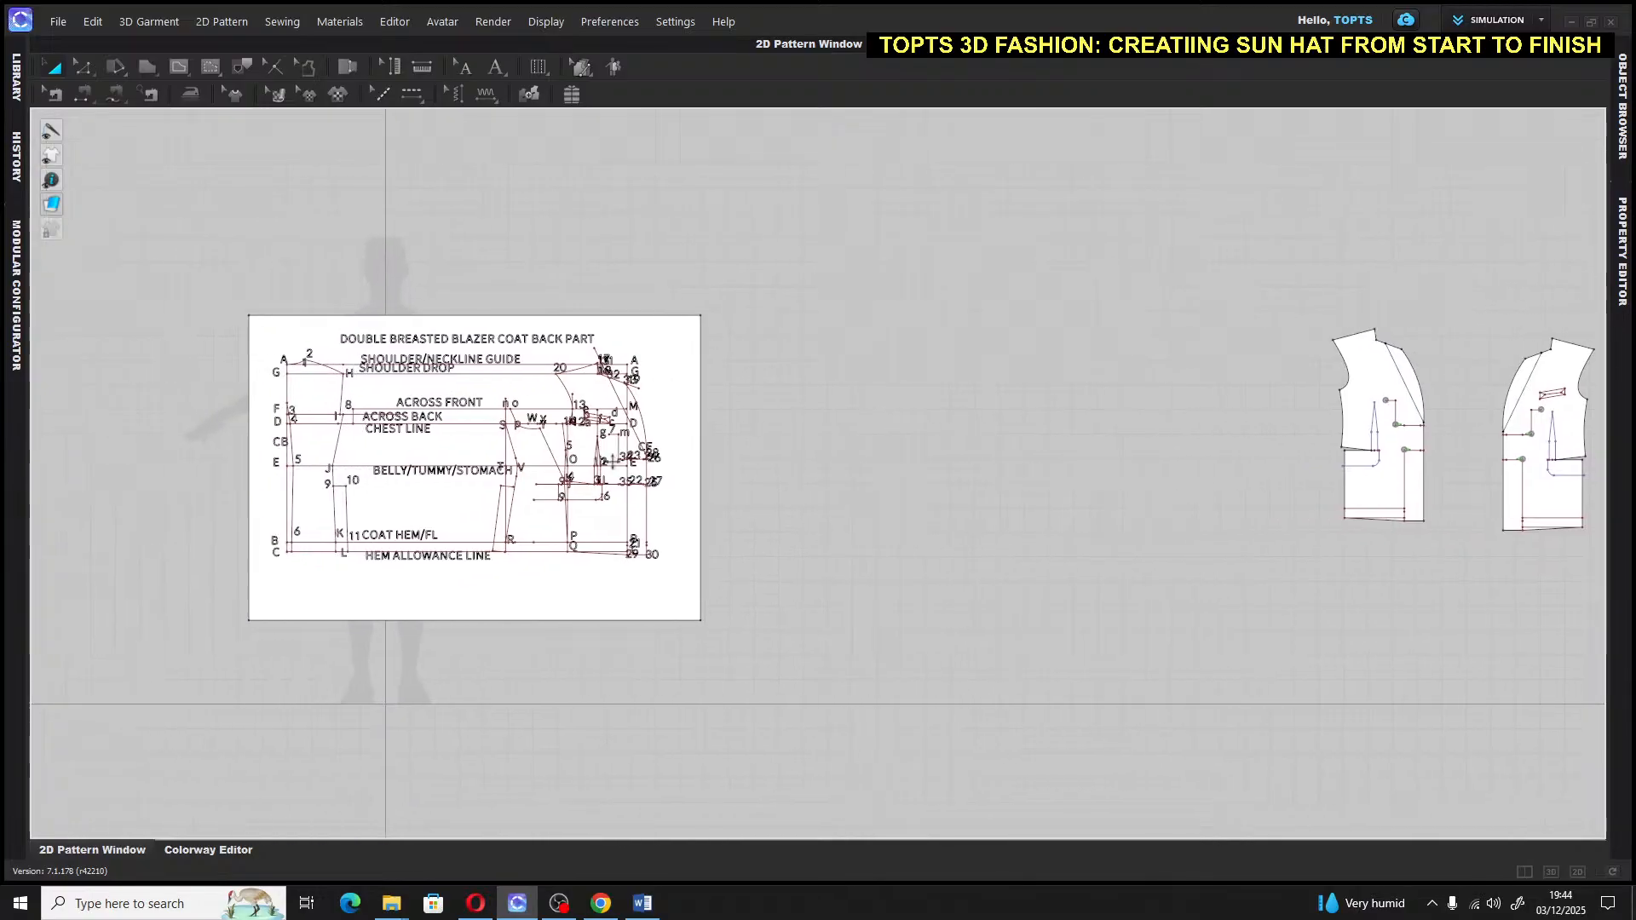
scroll(361, 460, "up", 6)
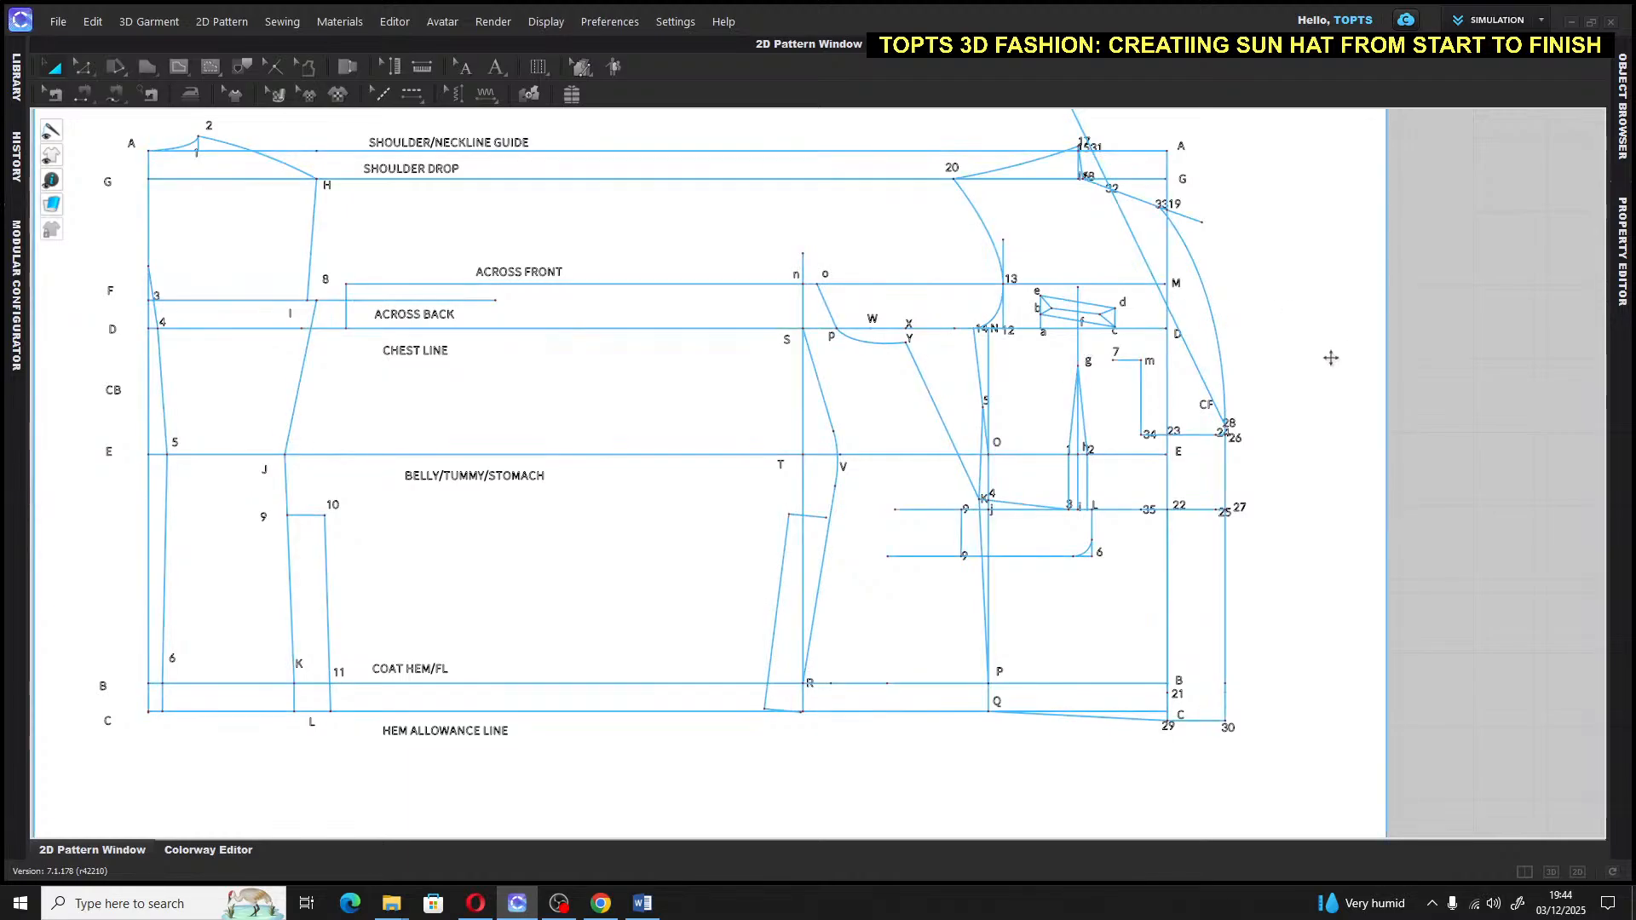
right_click_drag(1359, 355, 862, 364)
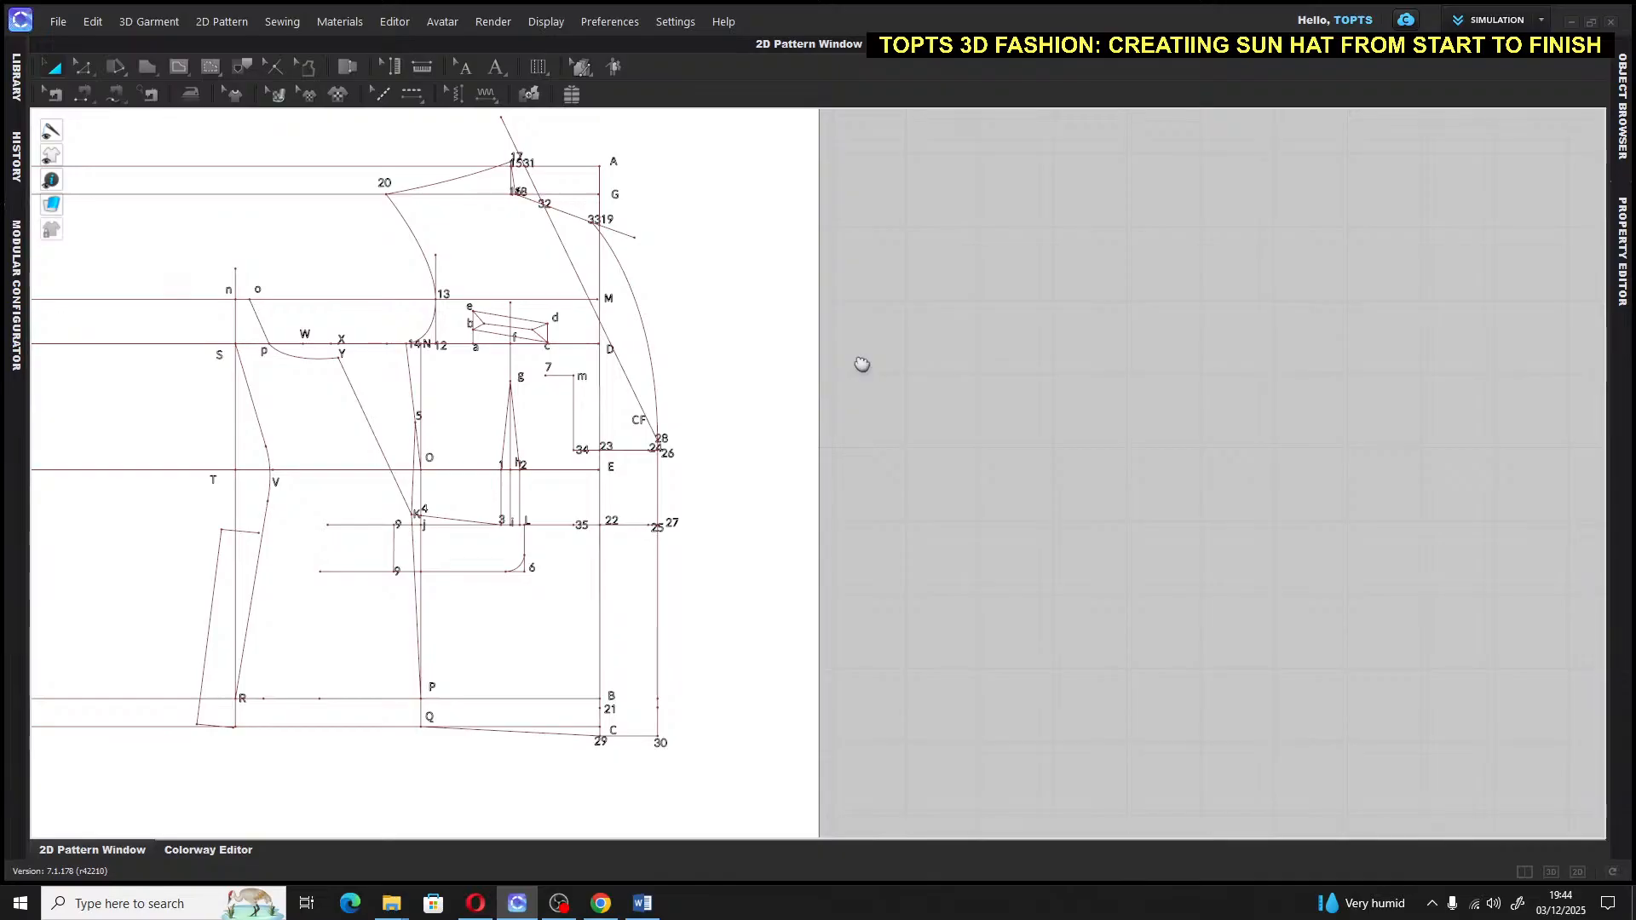
middle_click_drag(1007, 332, 468, 342)
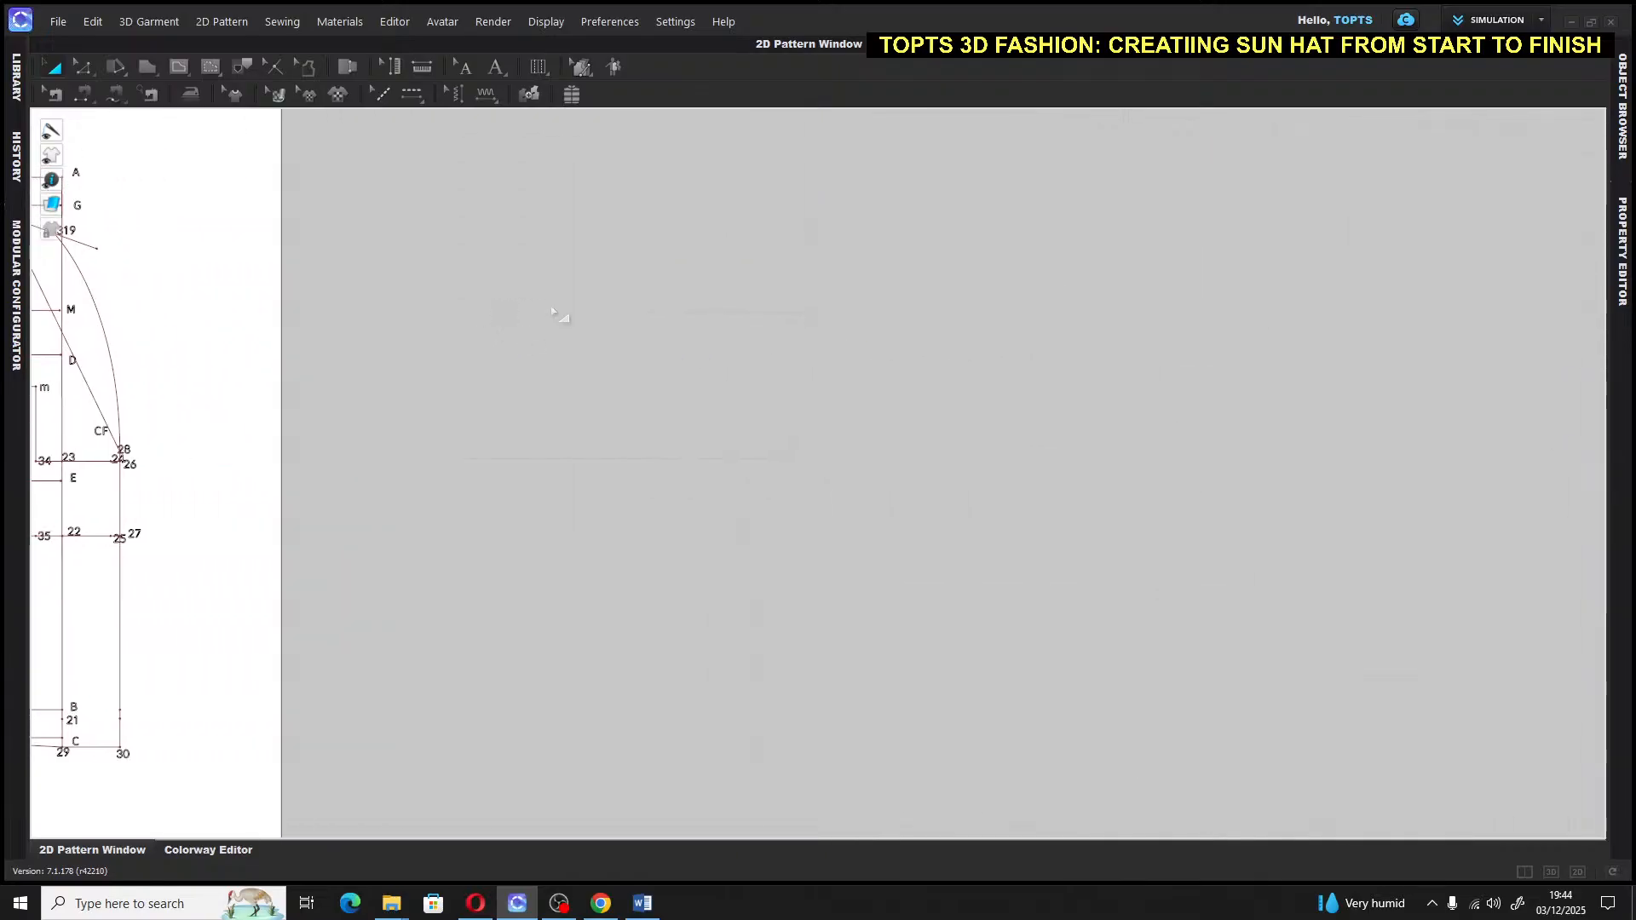
scroll(564, 299, "down", 4)
middle_click_drag(719, 308, 646, 443)
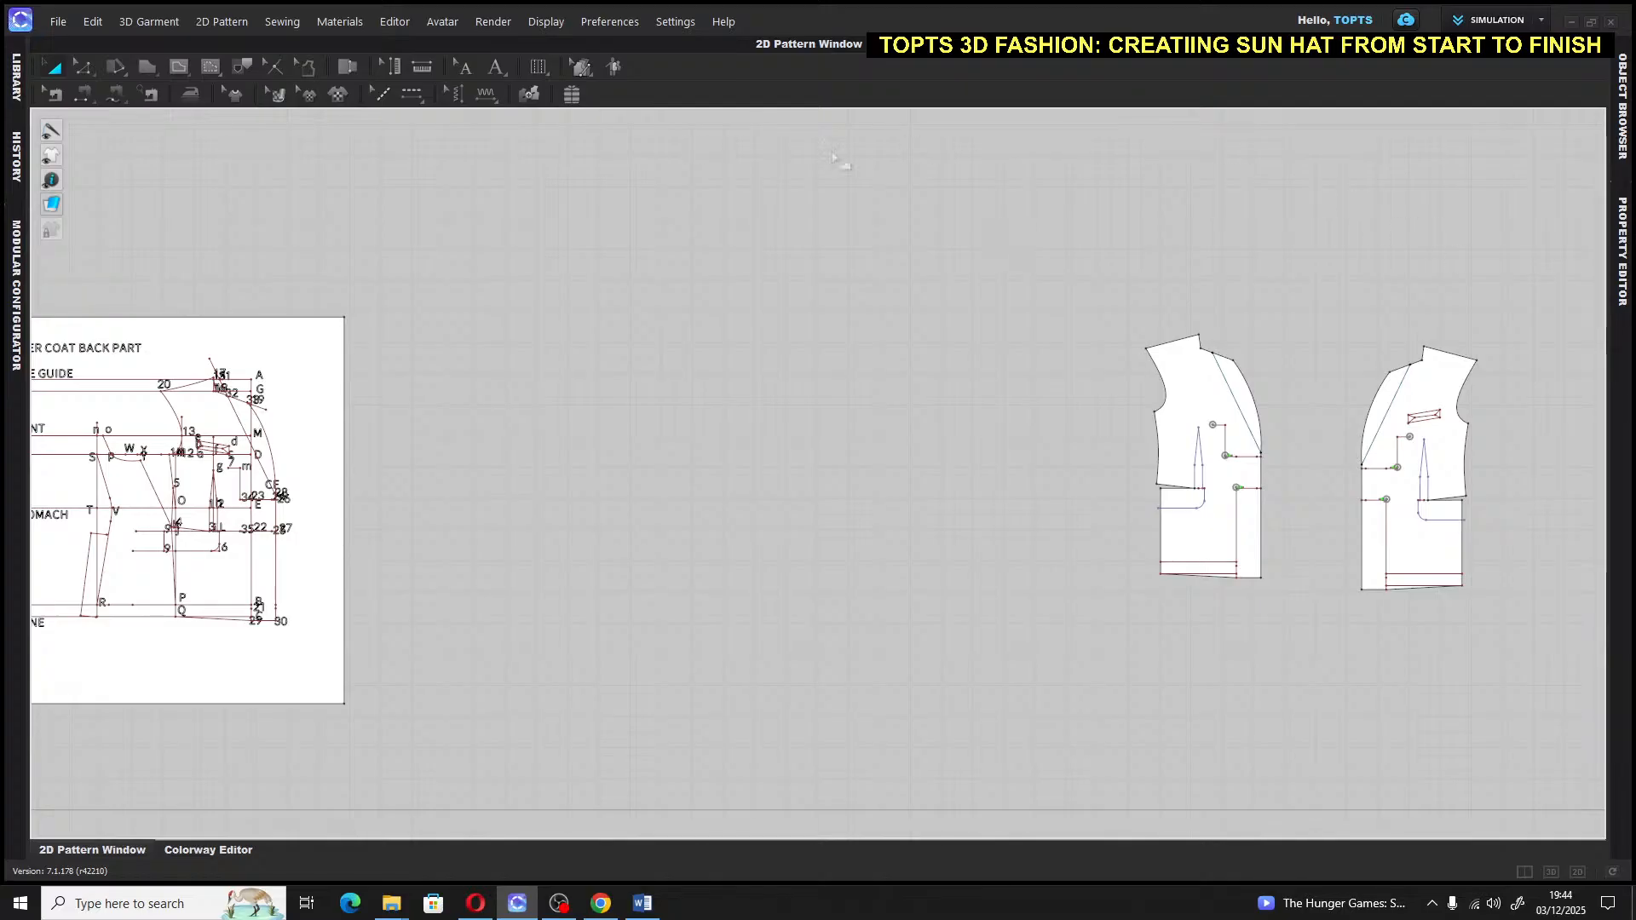
Draw a large rectangular pattern piece to the right of the draft and centre it in view
left_click(151, 75)
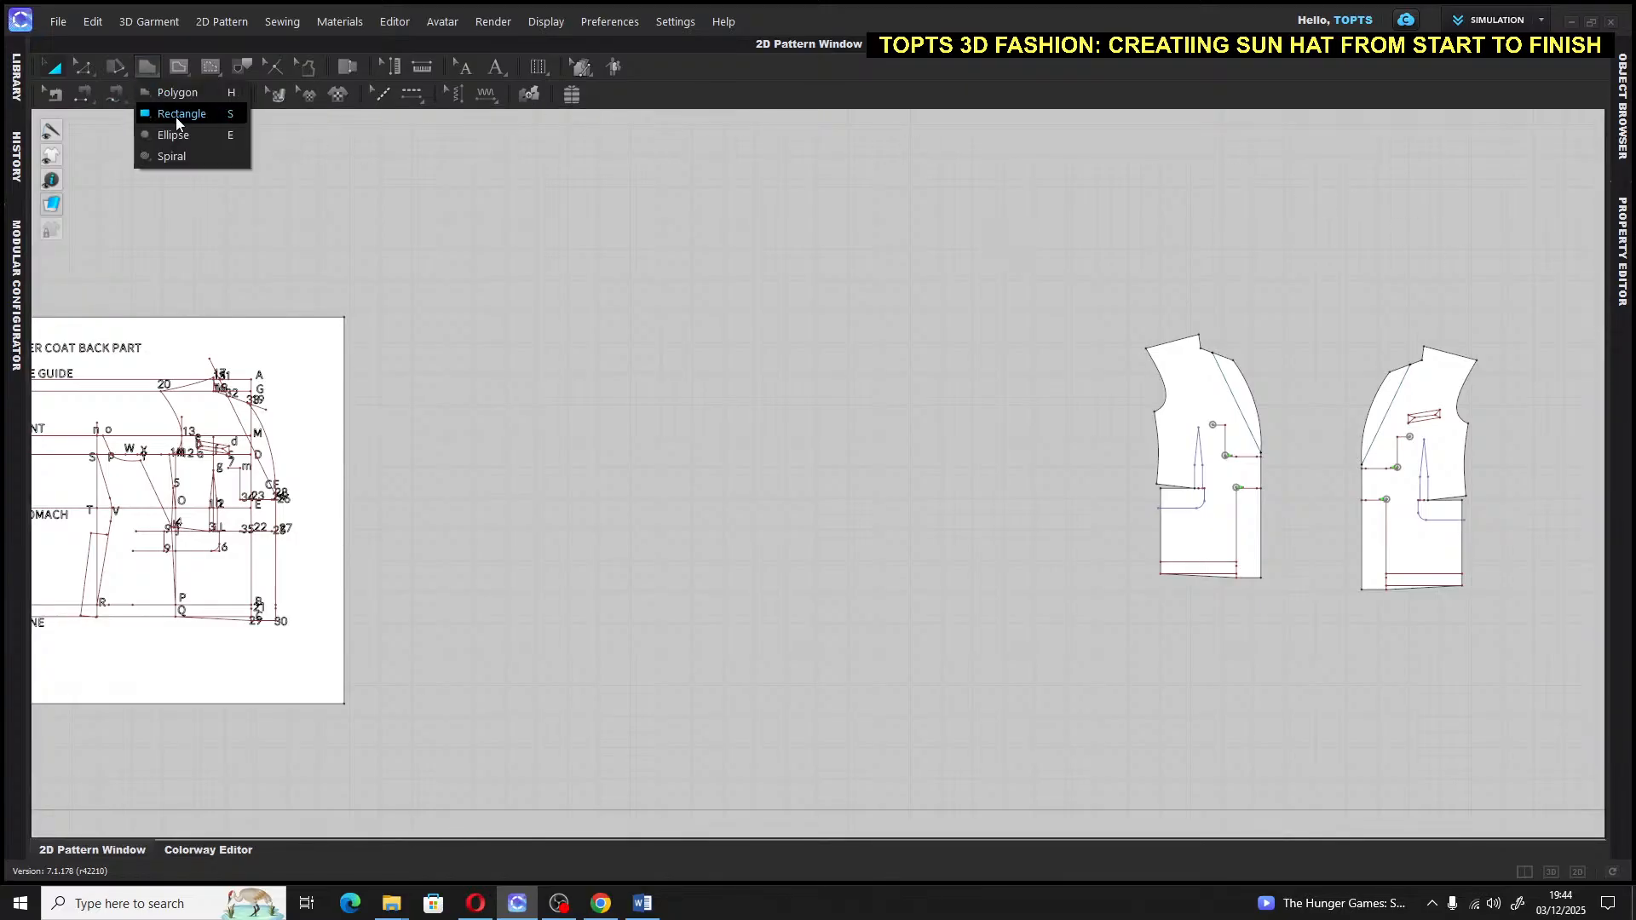
left_click(176, 116)
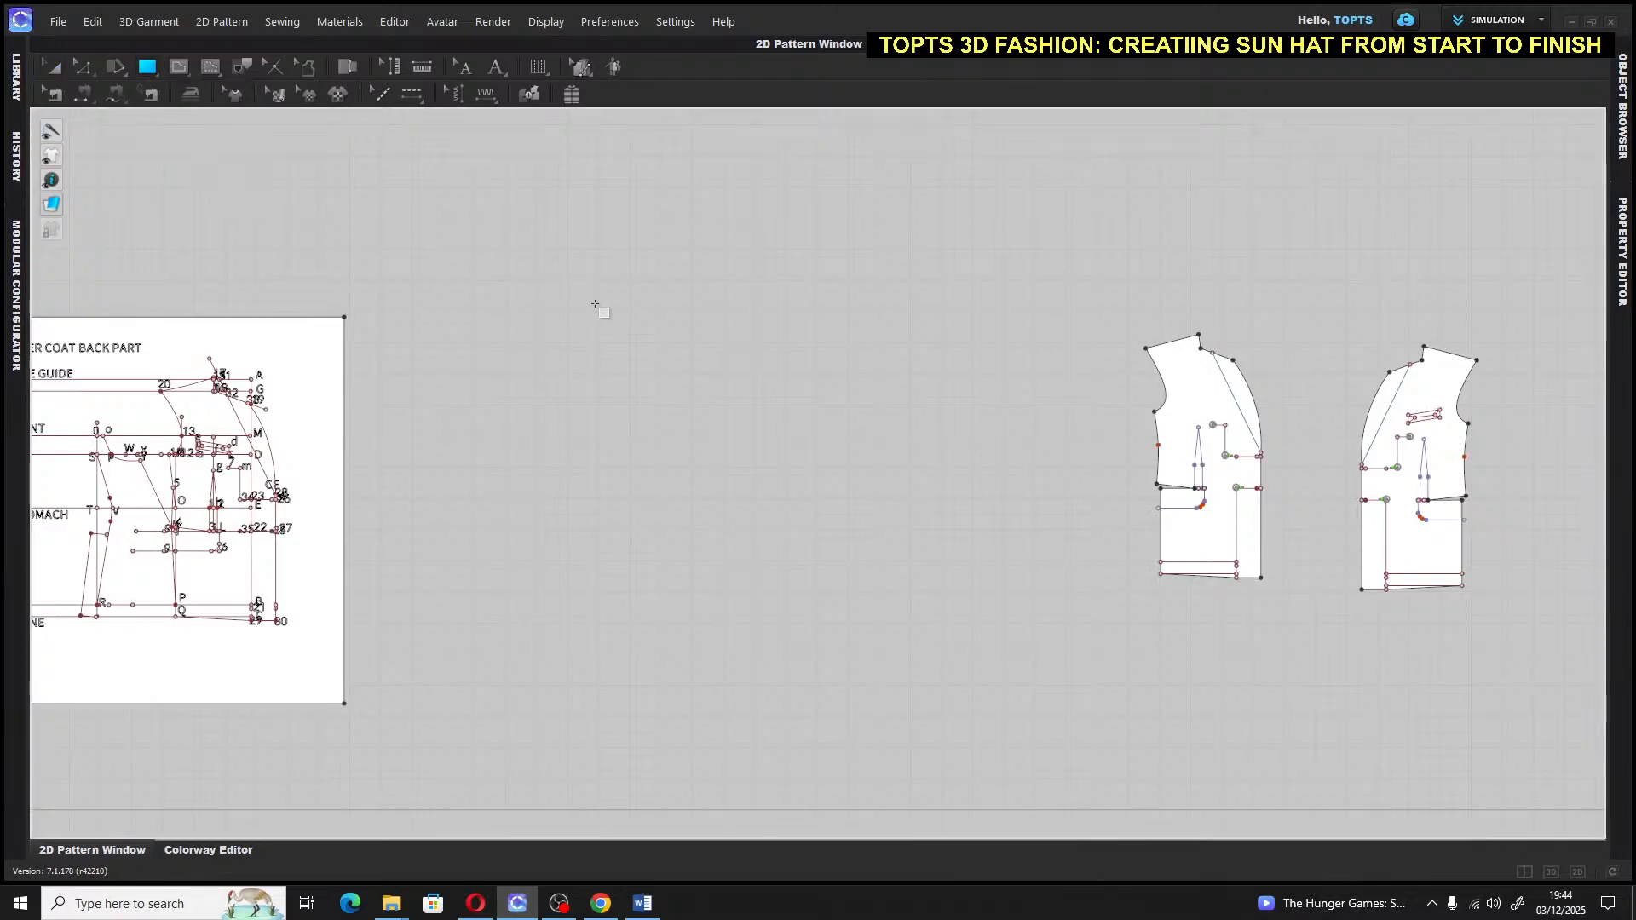
left_click_drag(494, 318, 1019, 750)
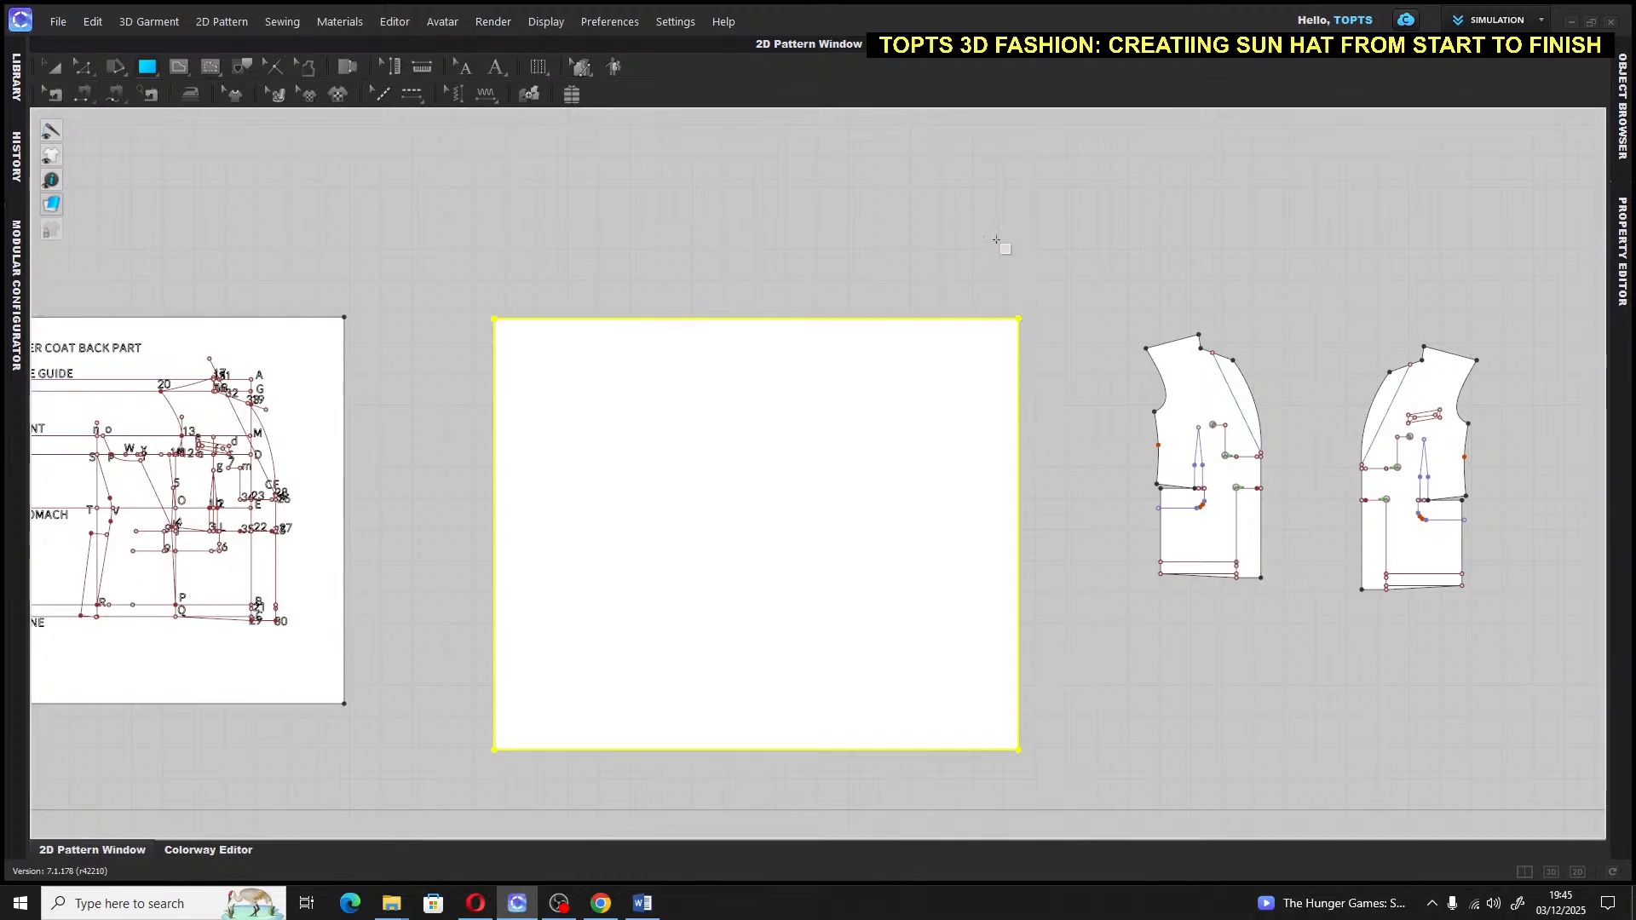
key("a")
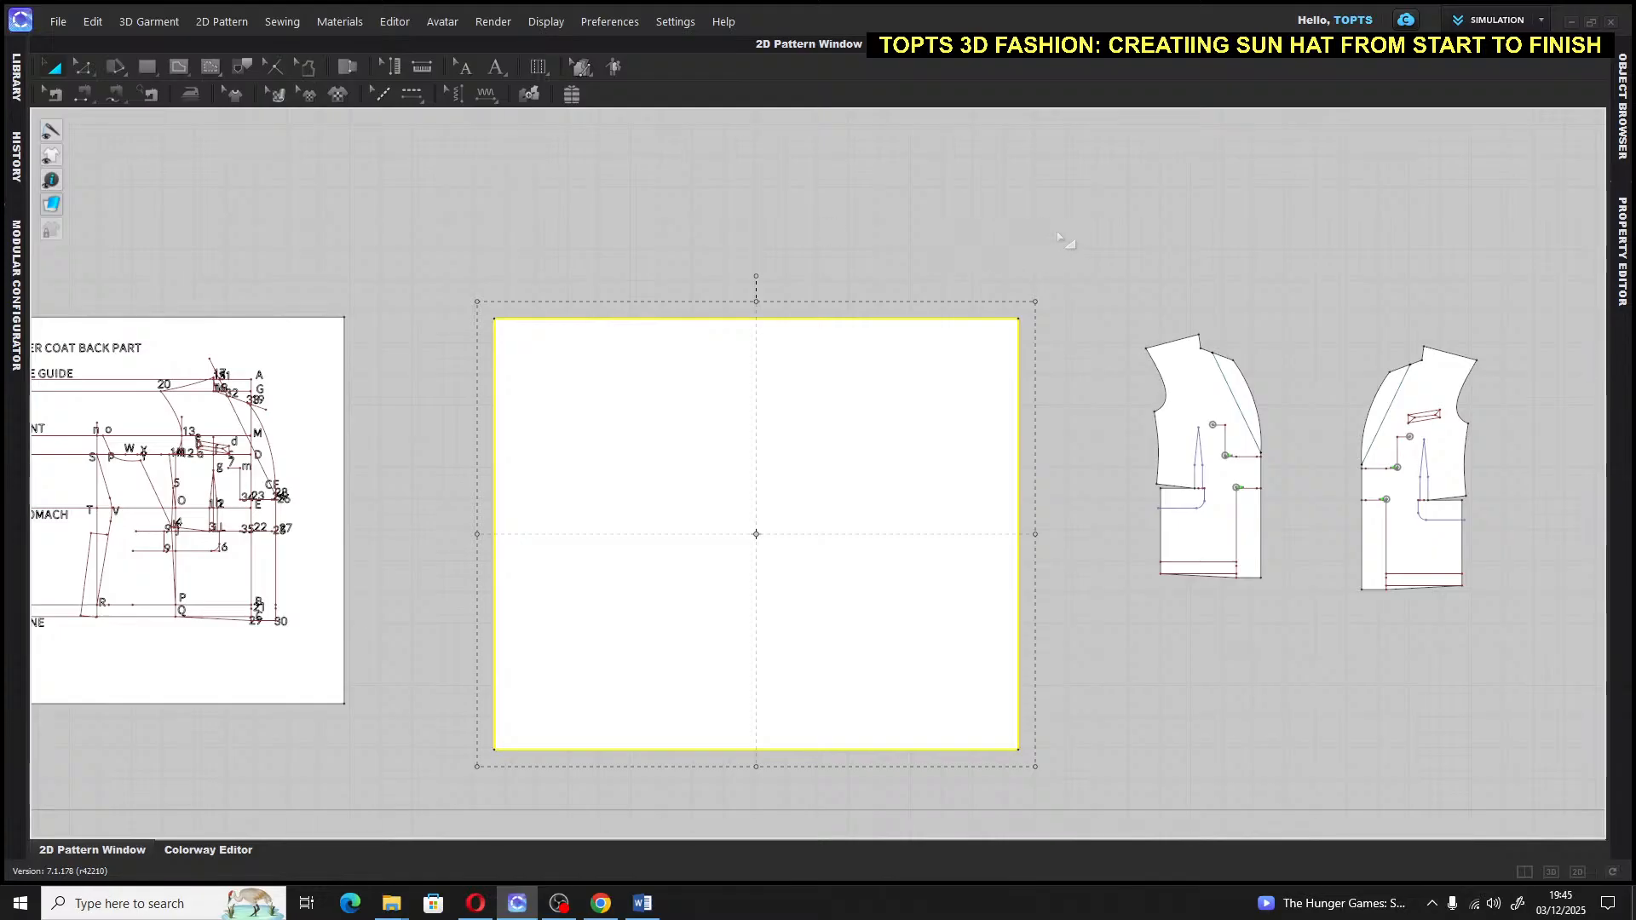
right_click_drag(1057, 235, 946, 205)
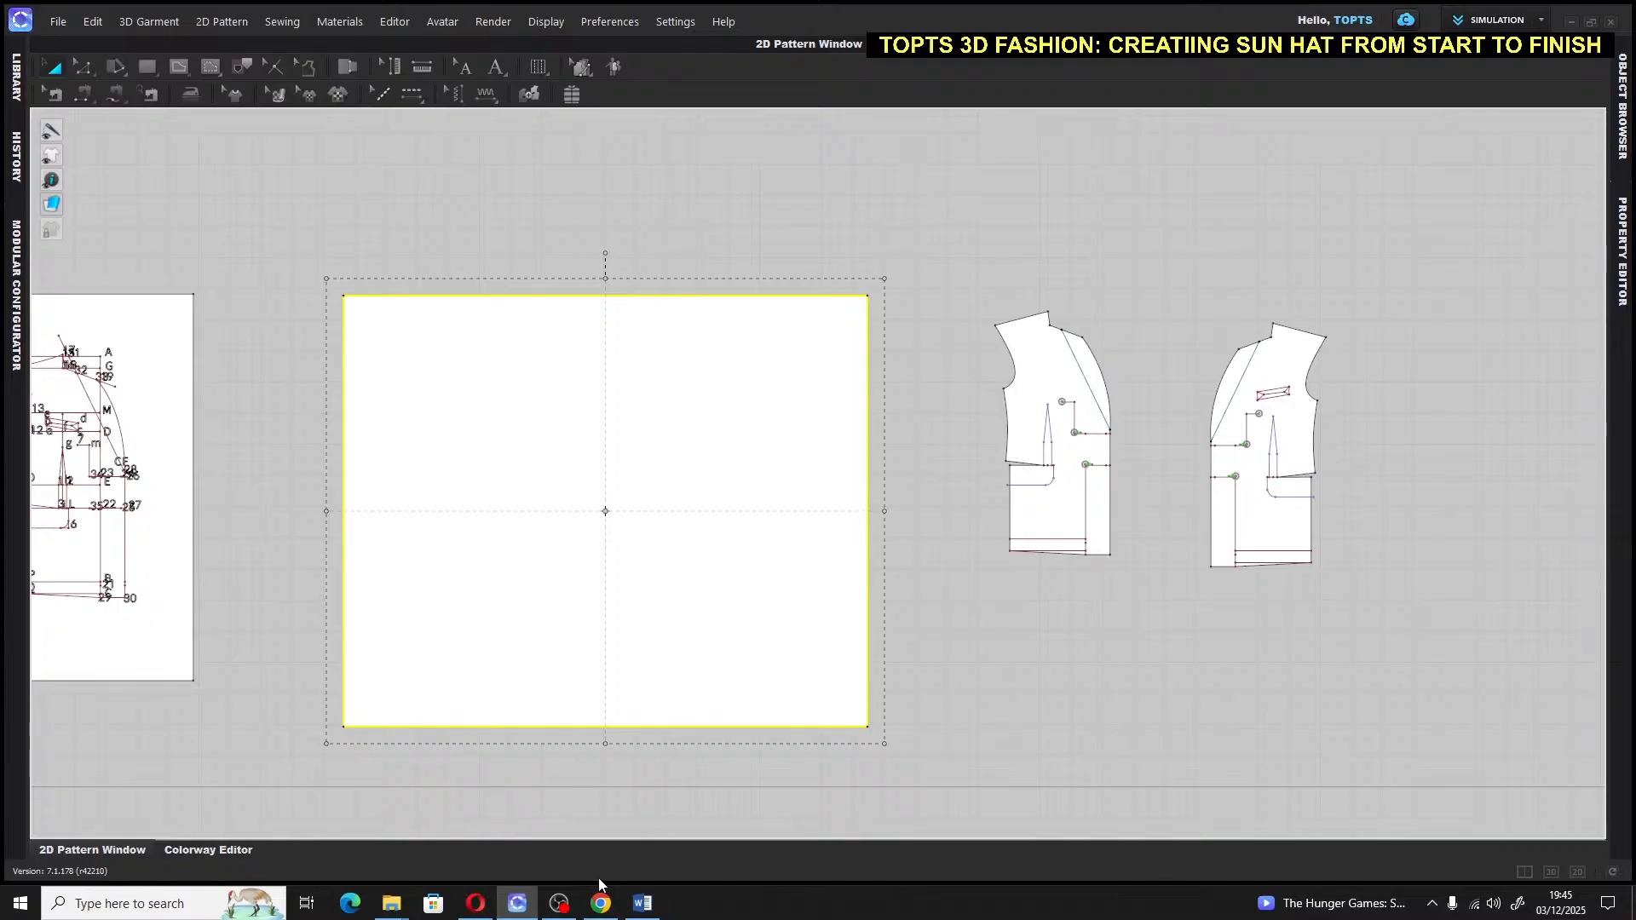
Start the screen recorder and return to the pattern window
mouse_move(559, 903)
left_click(574, 826)
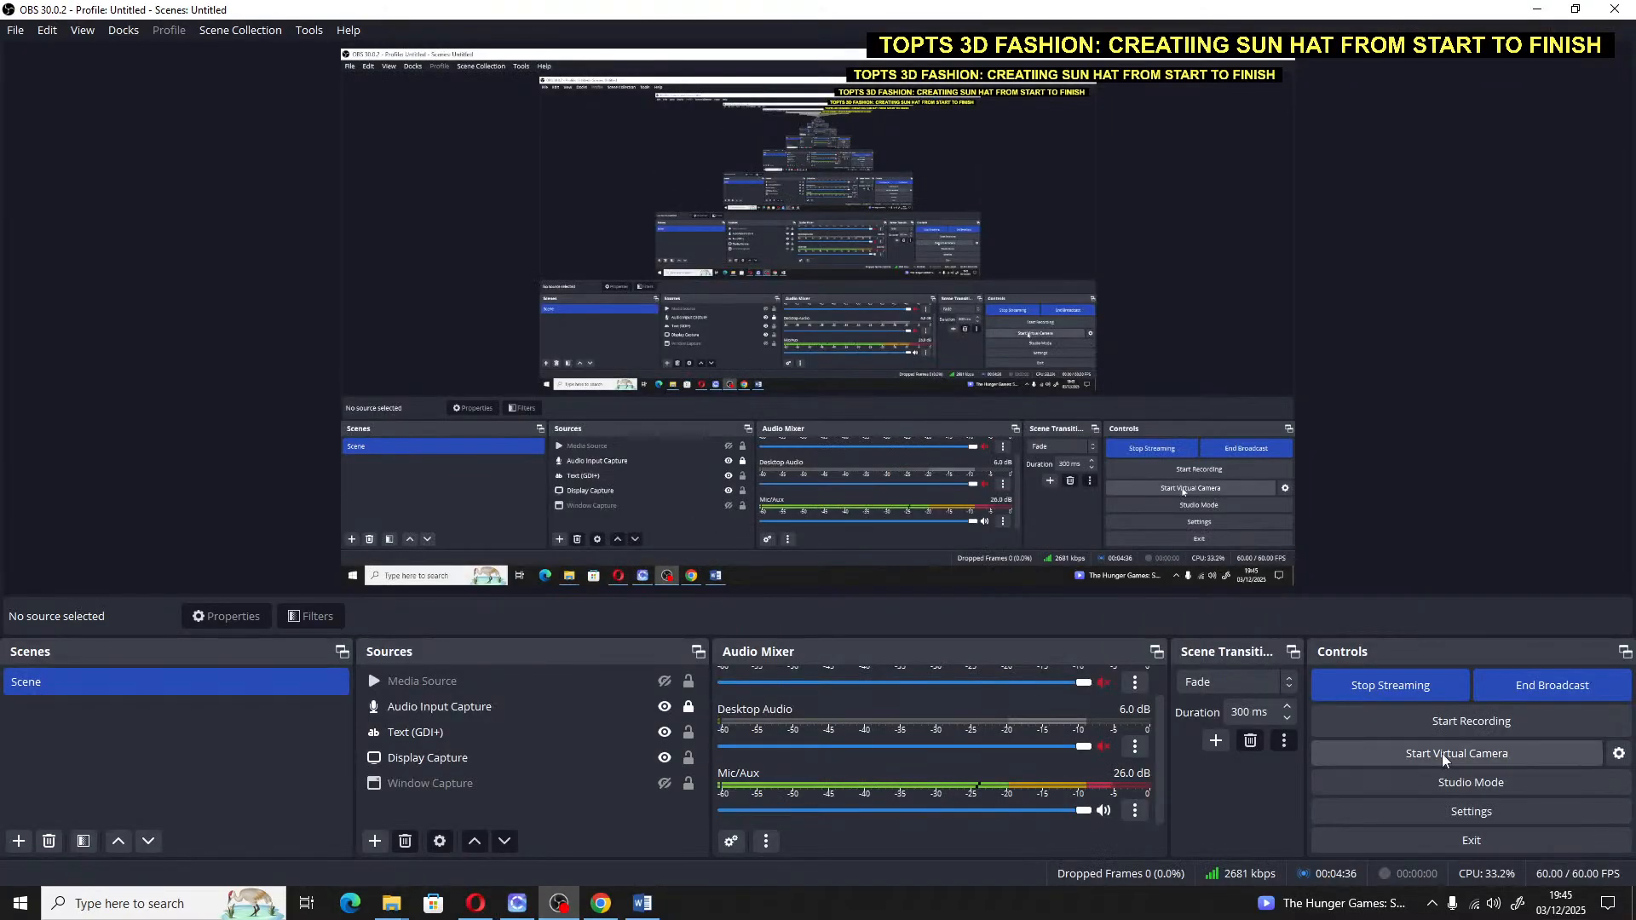
left_click(1481, 722)
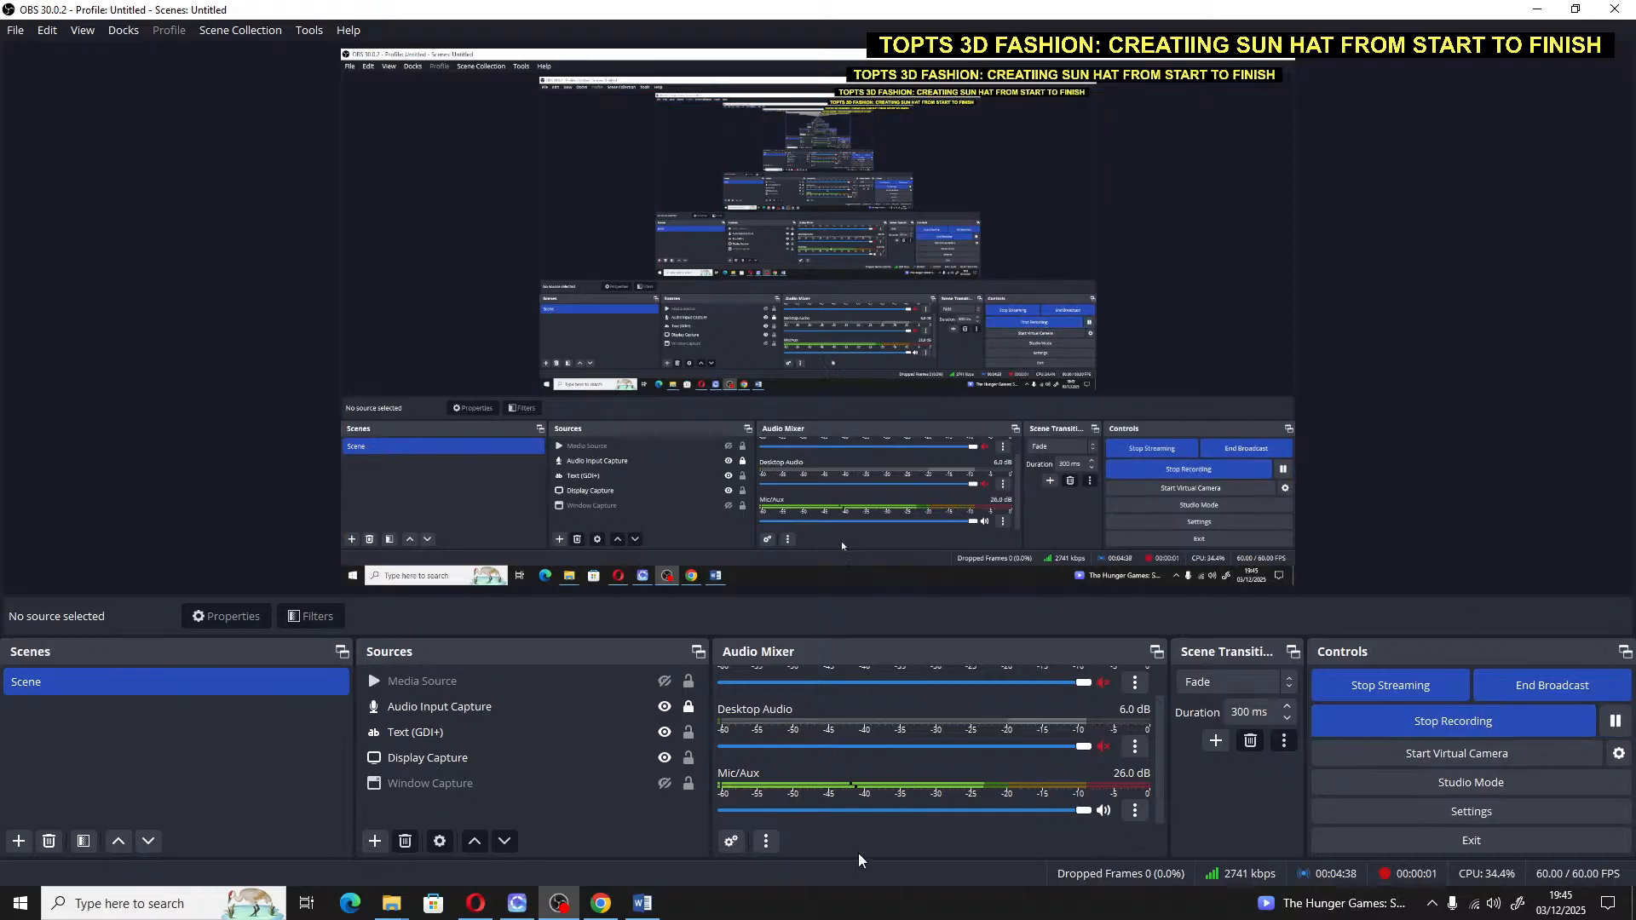
left_click(518, 904)
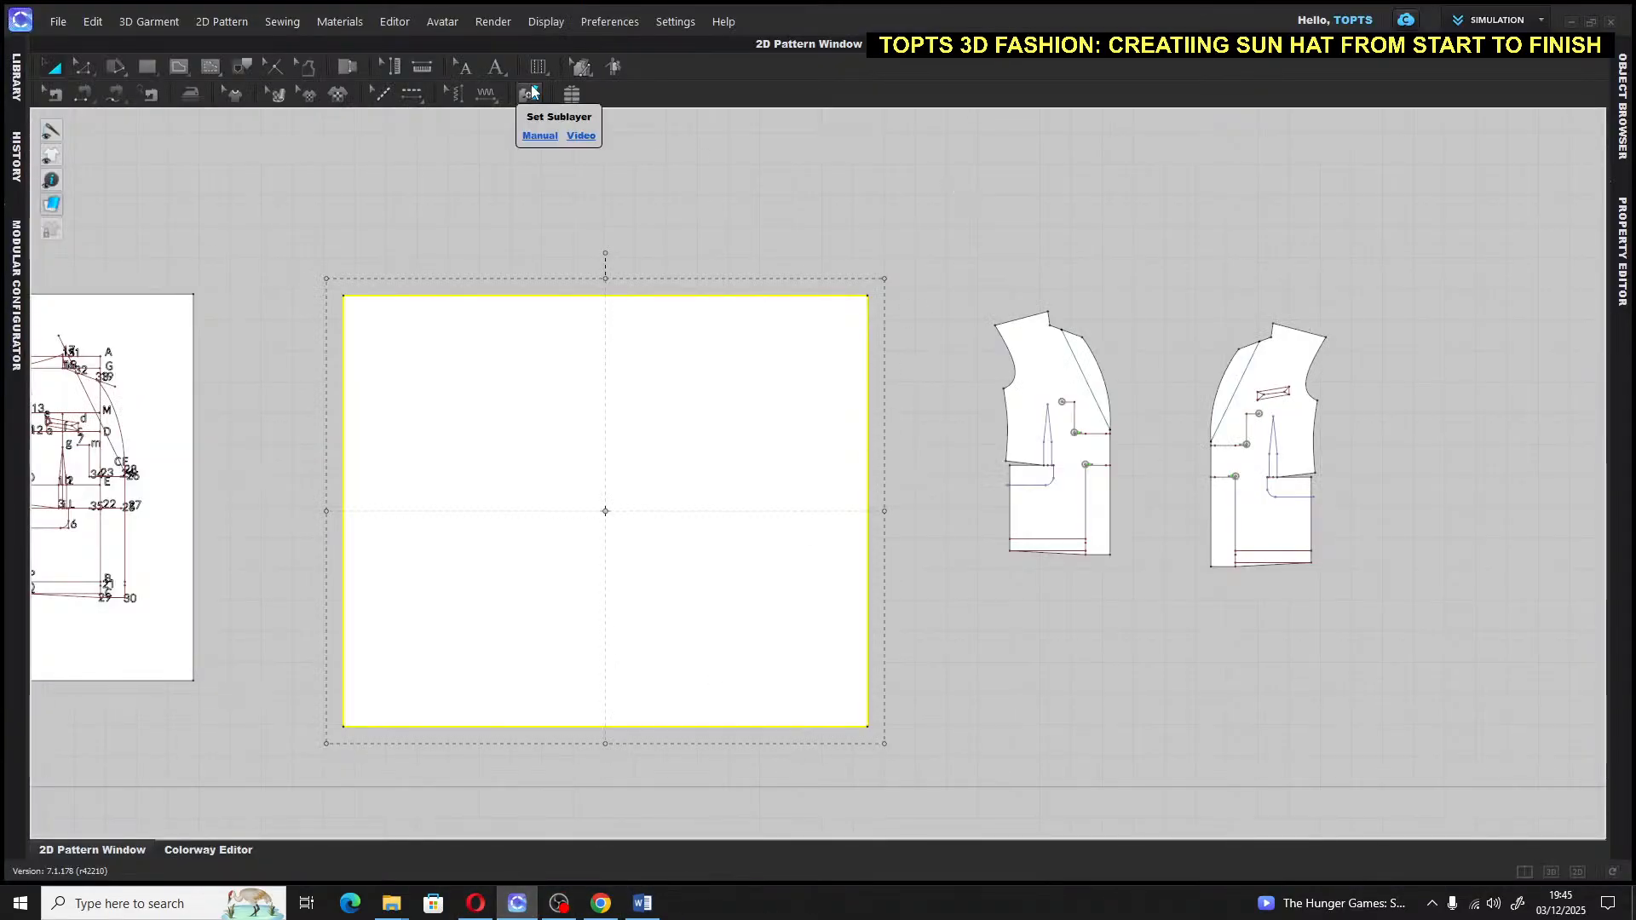
Draw a 30-inch vertical internal line down the left side of the rectangle
left_click(478, 213)
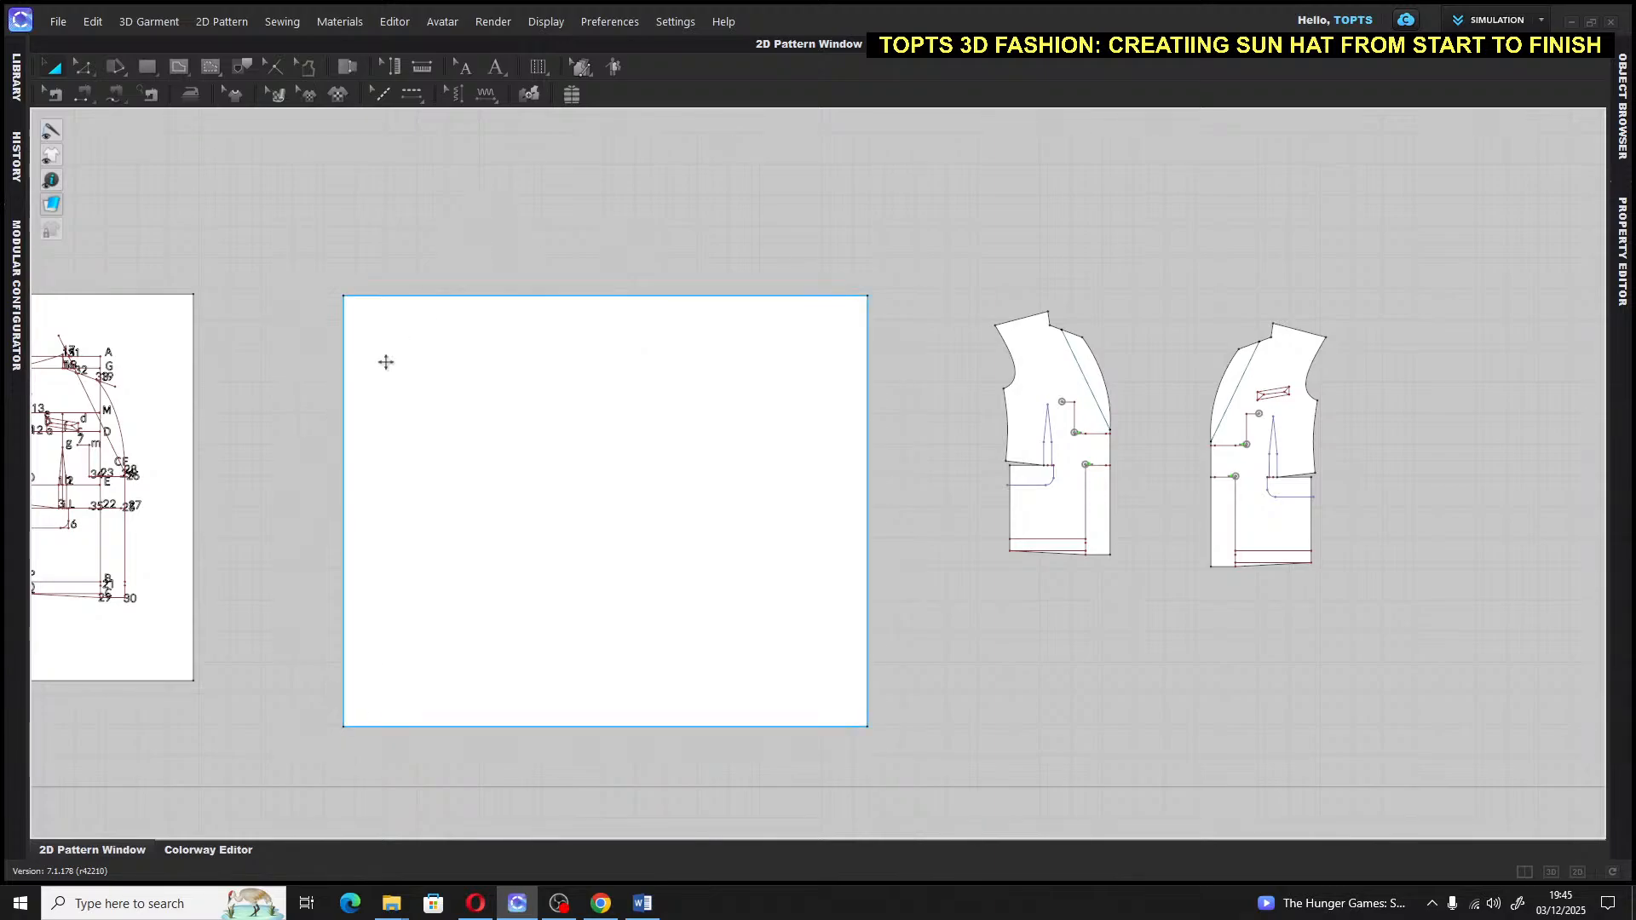
left_click(161, 343)
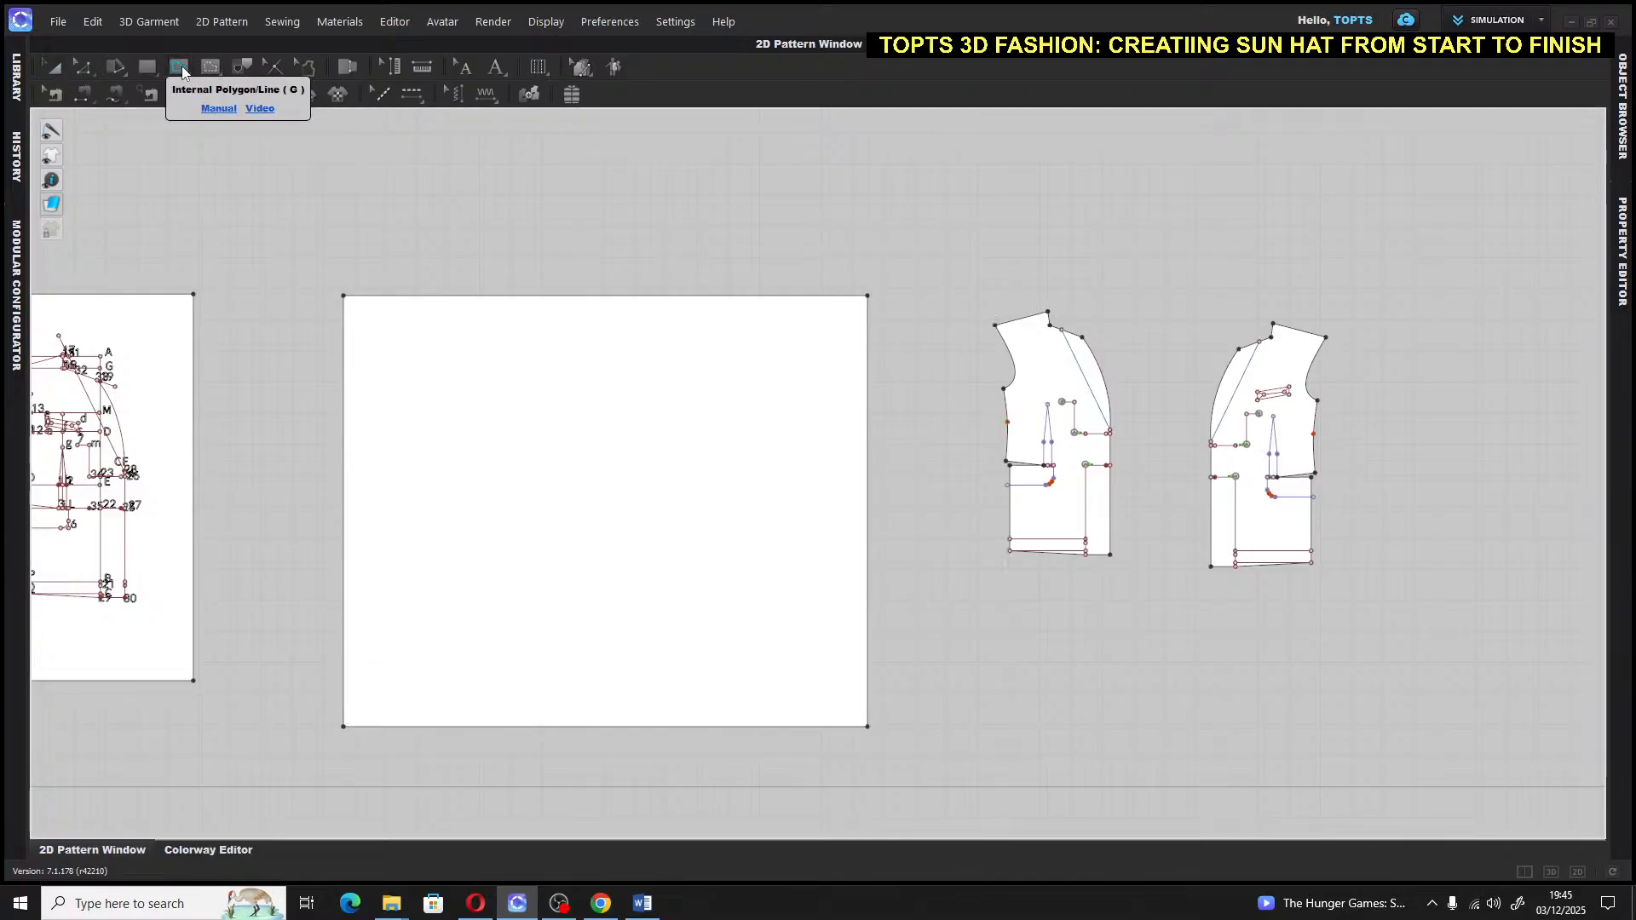
left_click(177, 68)
left_click(209, 101)
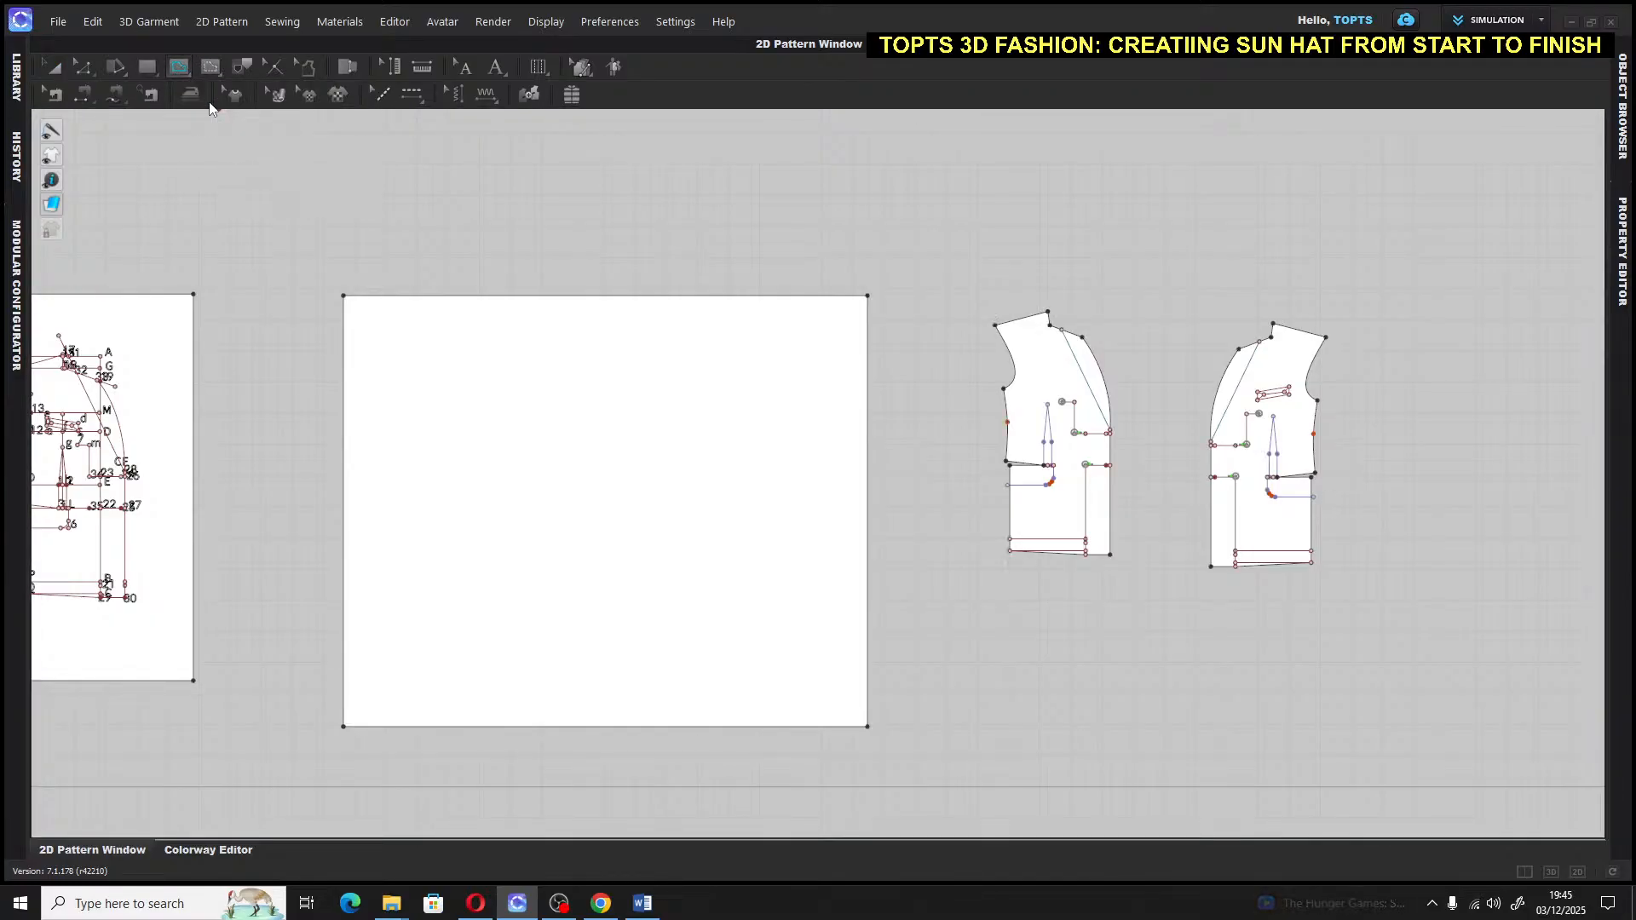
left_click(393, 311)
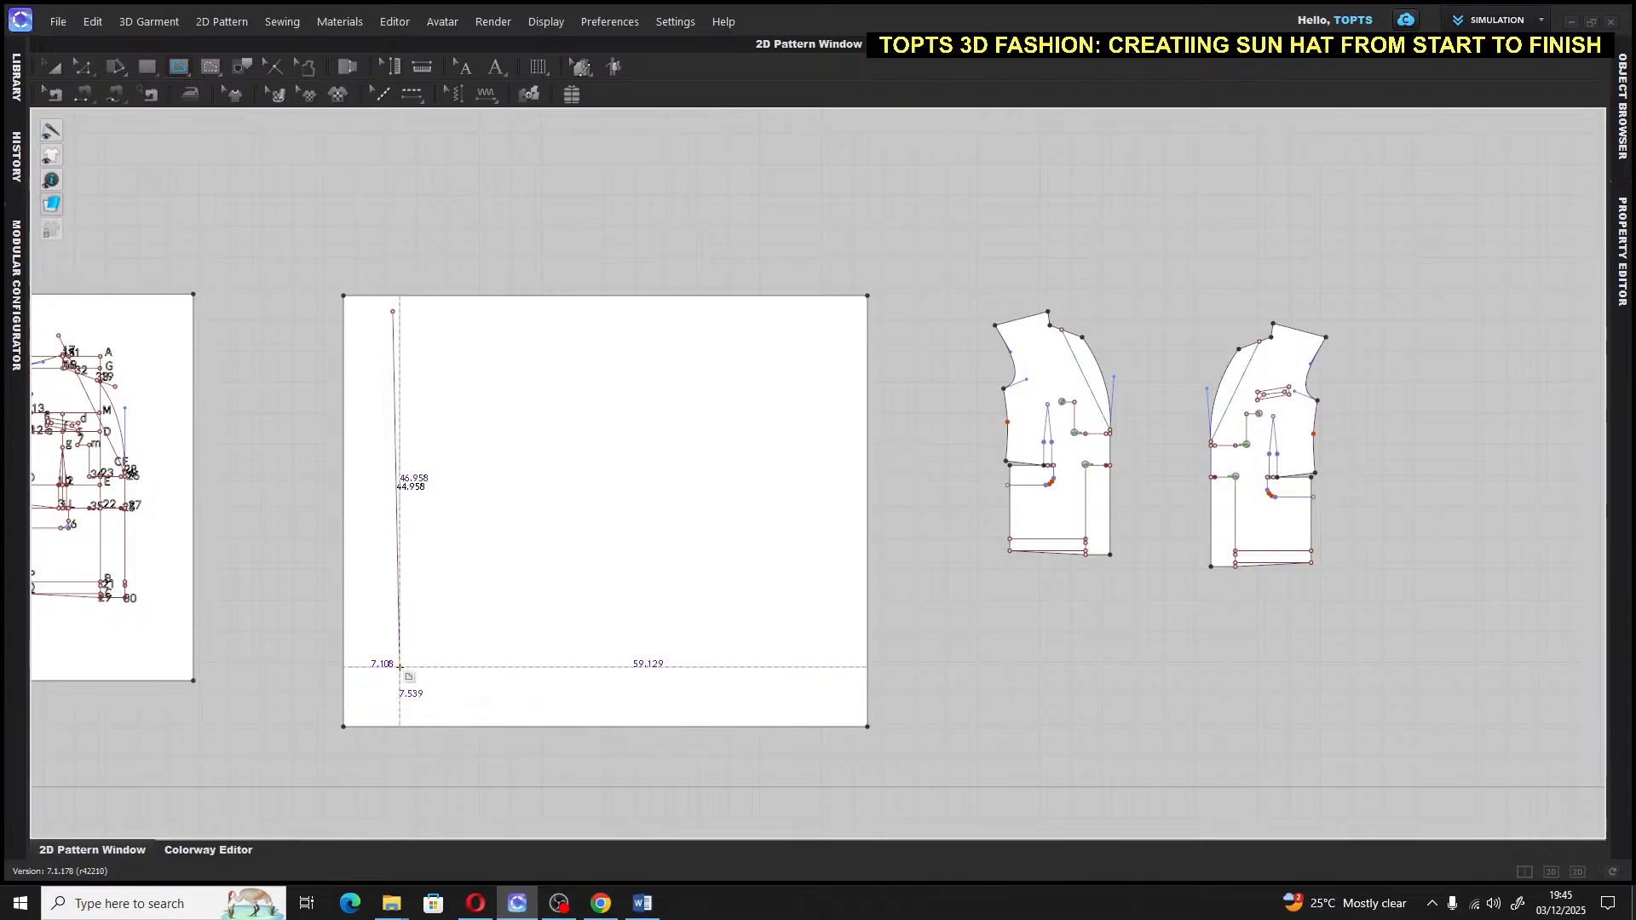
left_click(392, 680)
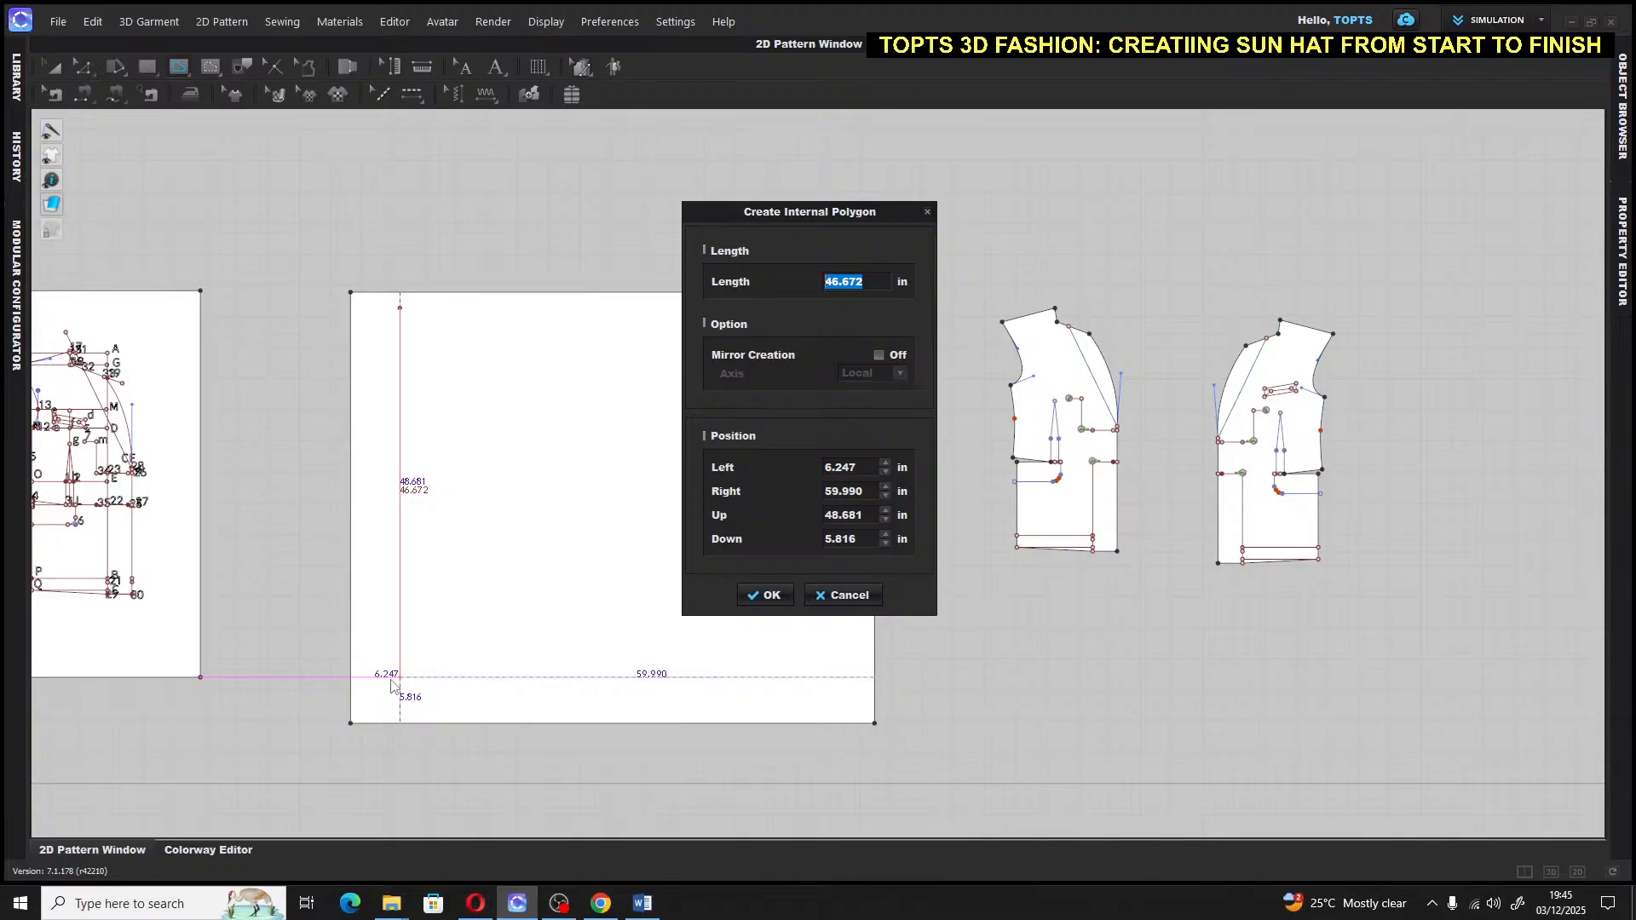
type("30")
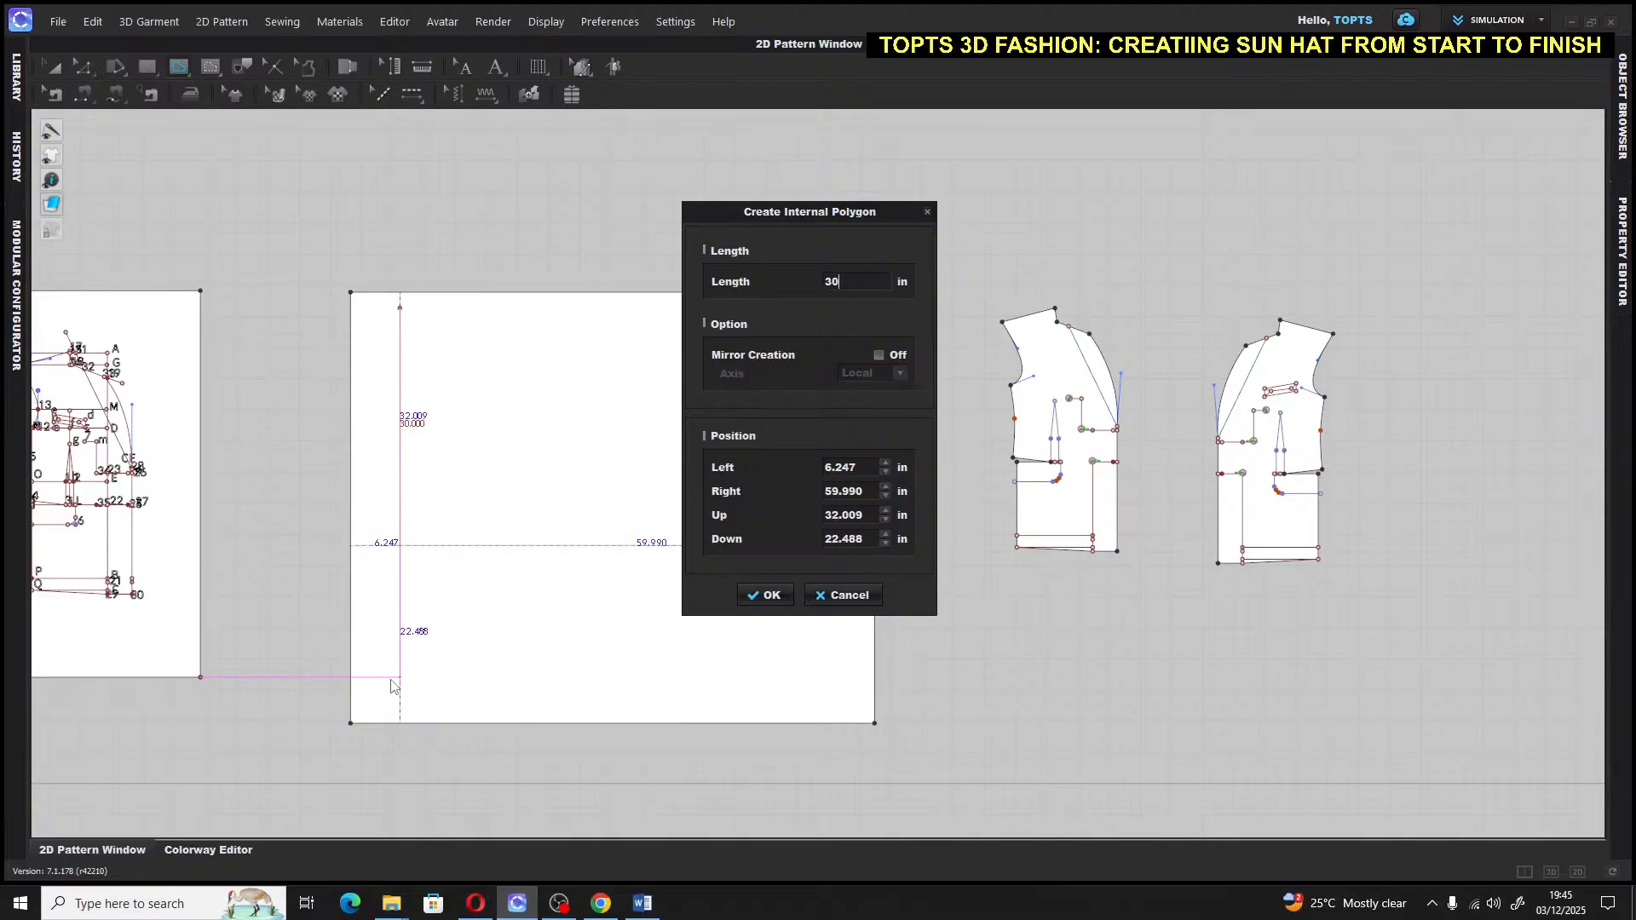
left_click(763, 595)
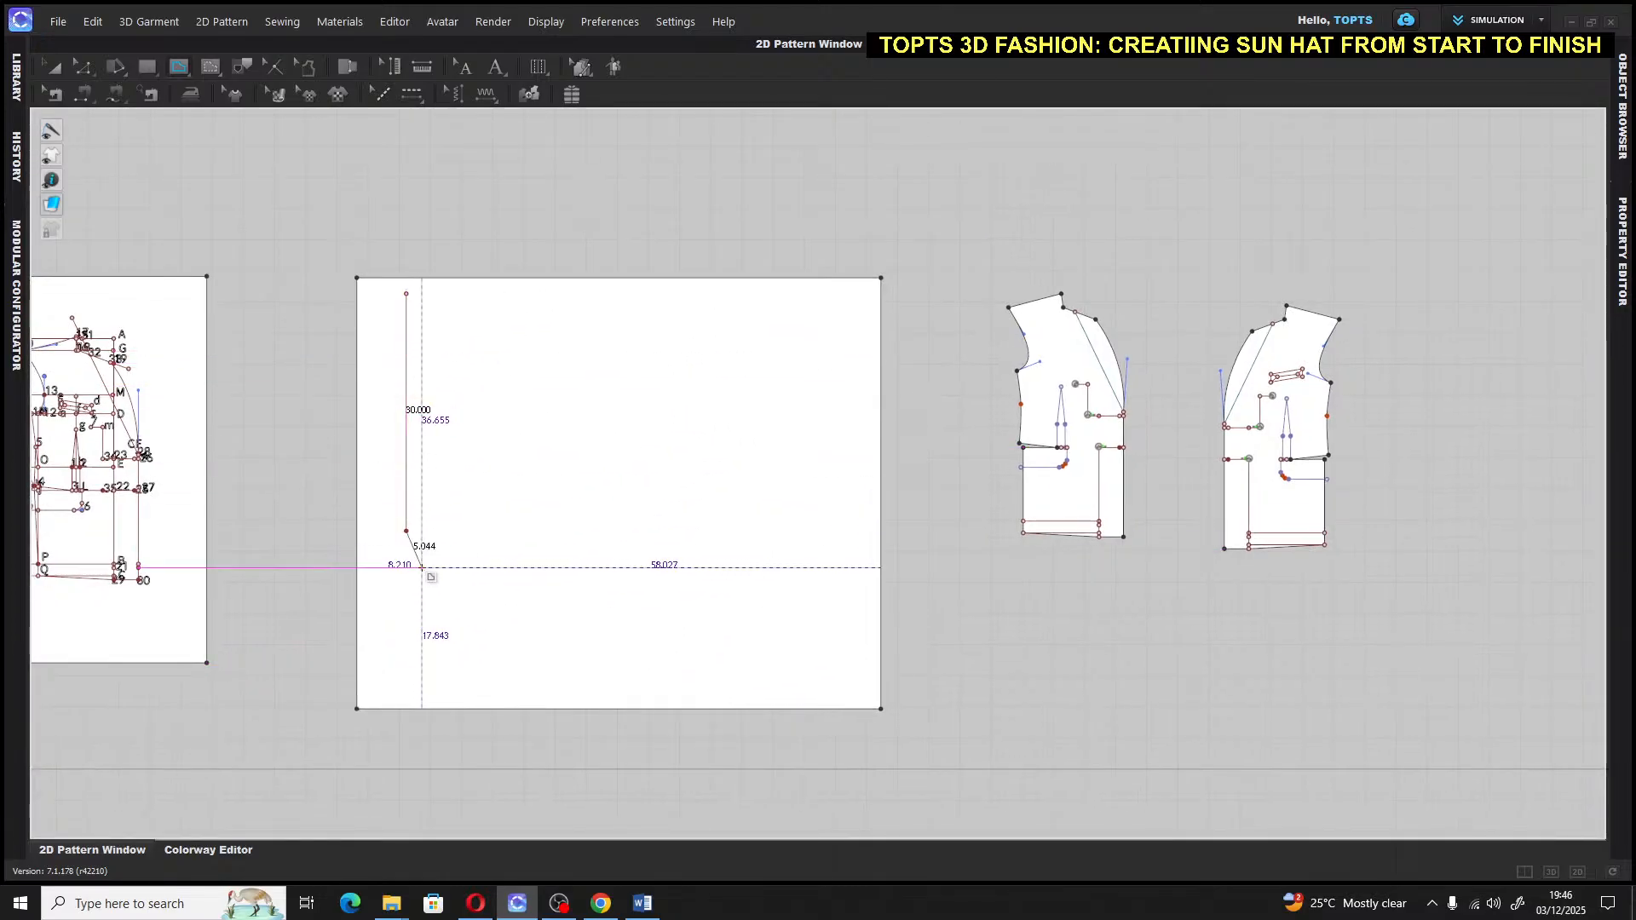
key("Return")
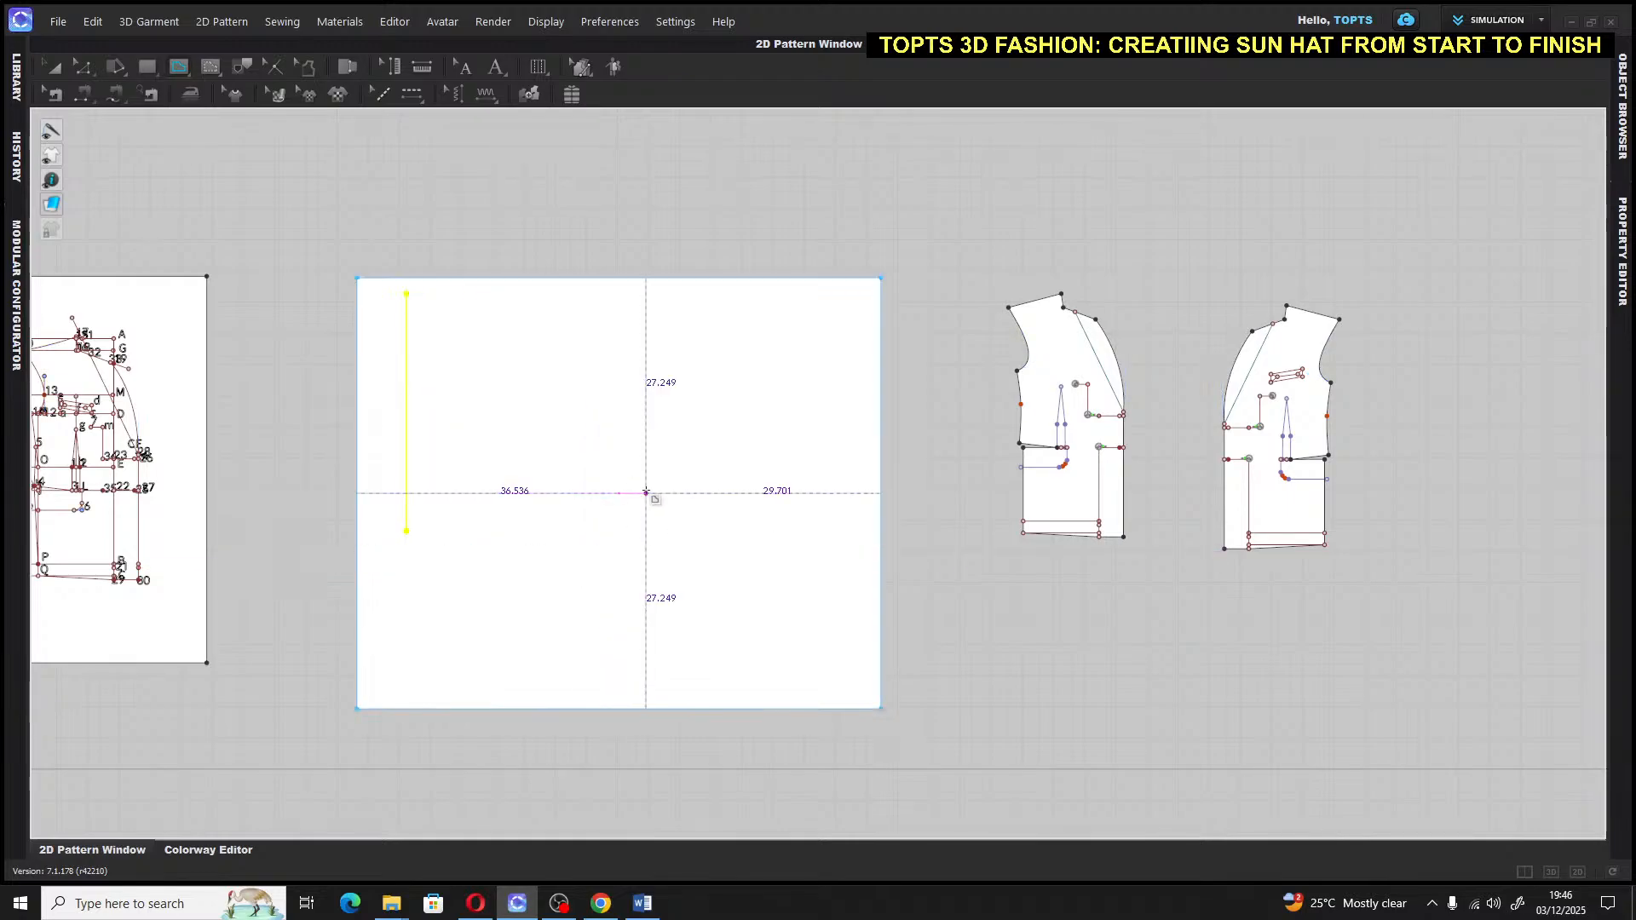
left_click(52, 66)
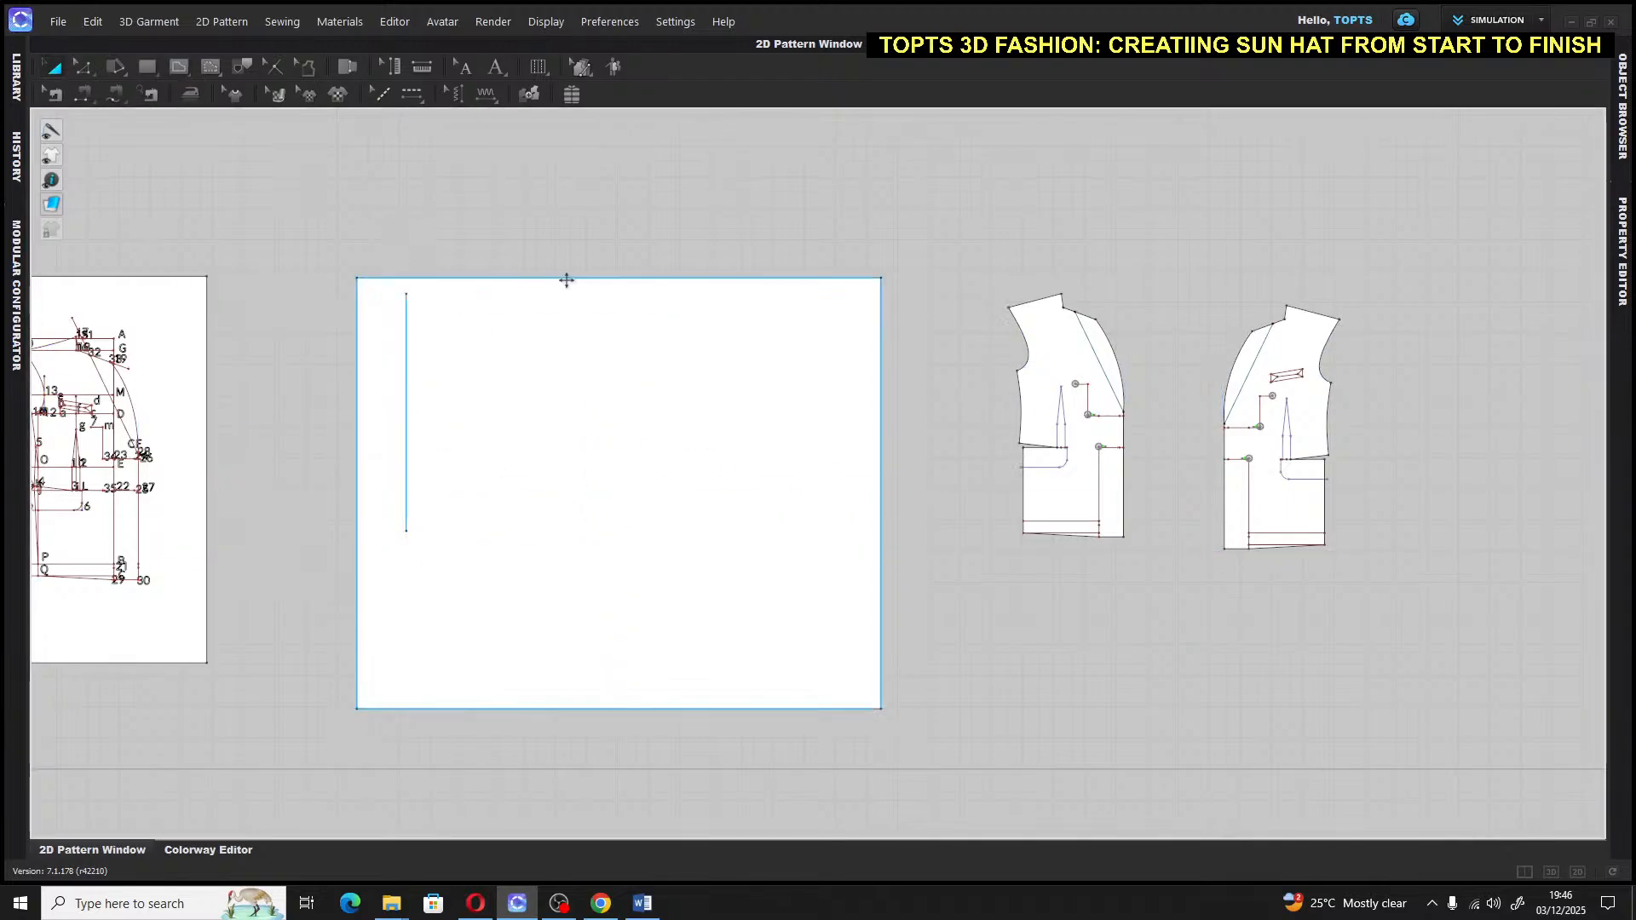
scroll(567, 280, "down", 4)
scroll(571, 283, "up", 10)
Draw a 20-inch horizontal internal line running right from the vertical line's top
middle_click_drag(474, 248, 758, 172)
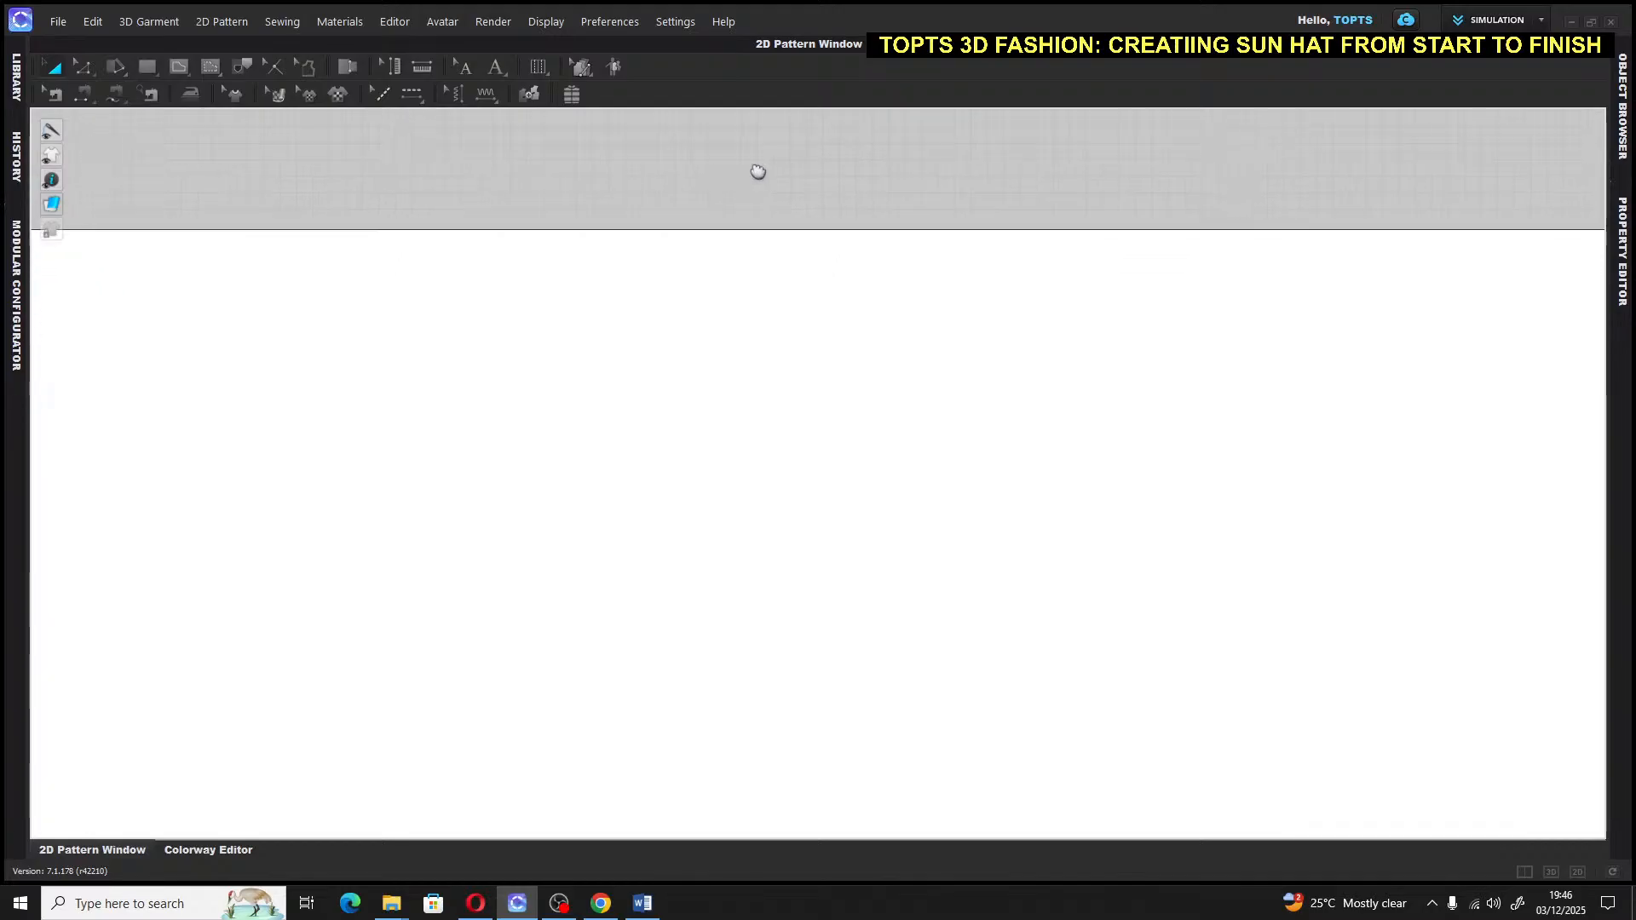
scroll(517, 501, "down", 5)
middle_click_drag(530, 494, 482, 173)
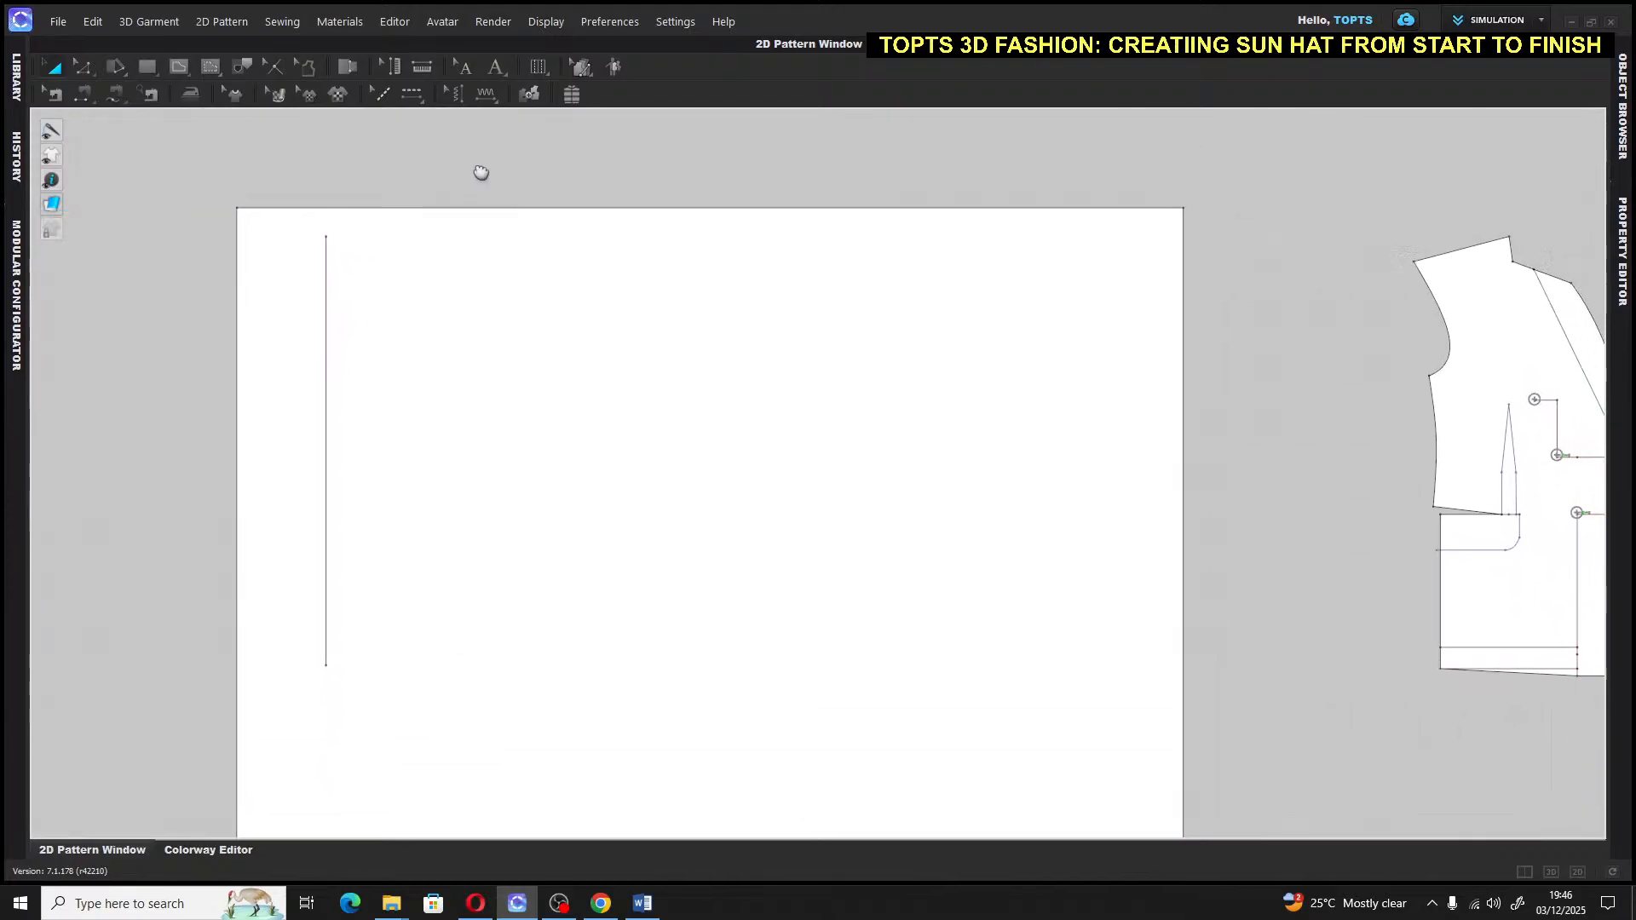
middle_click_drag(1216, 401, 1170, 397)
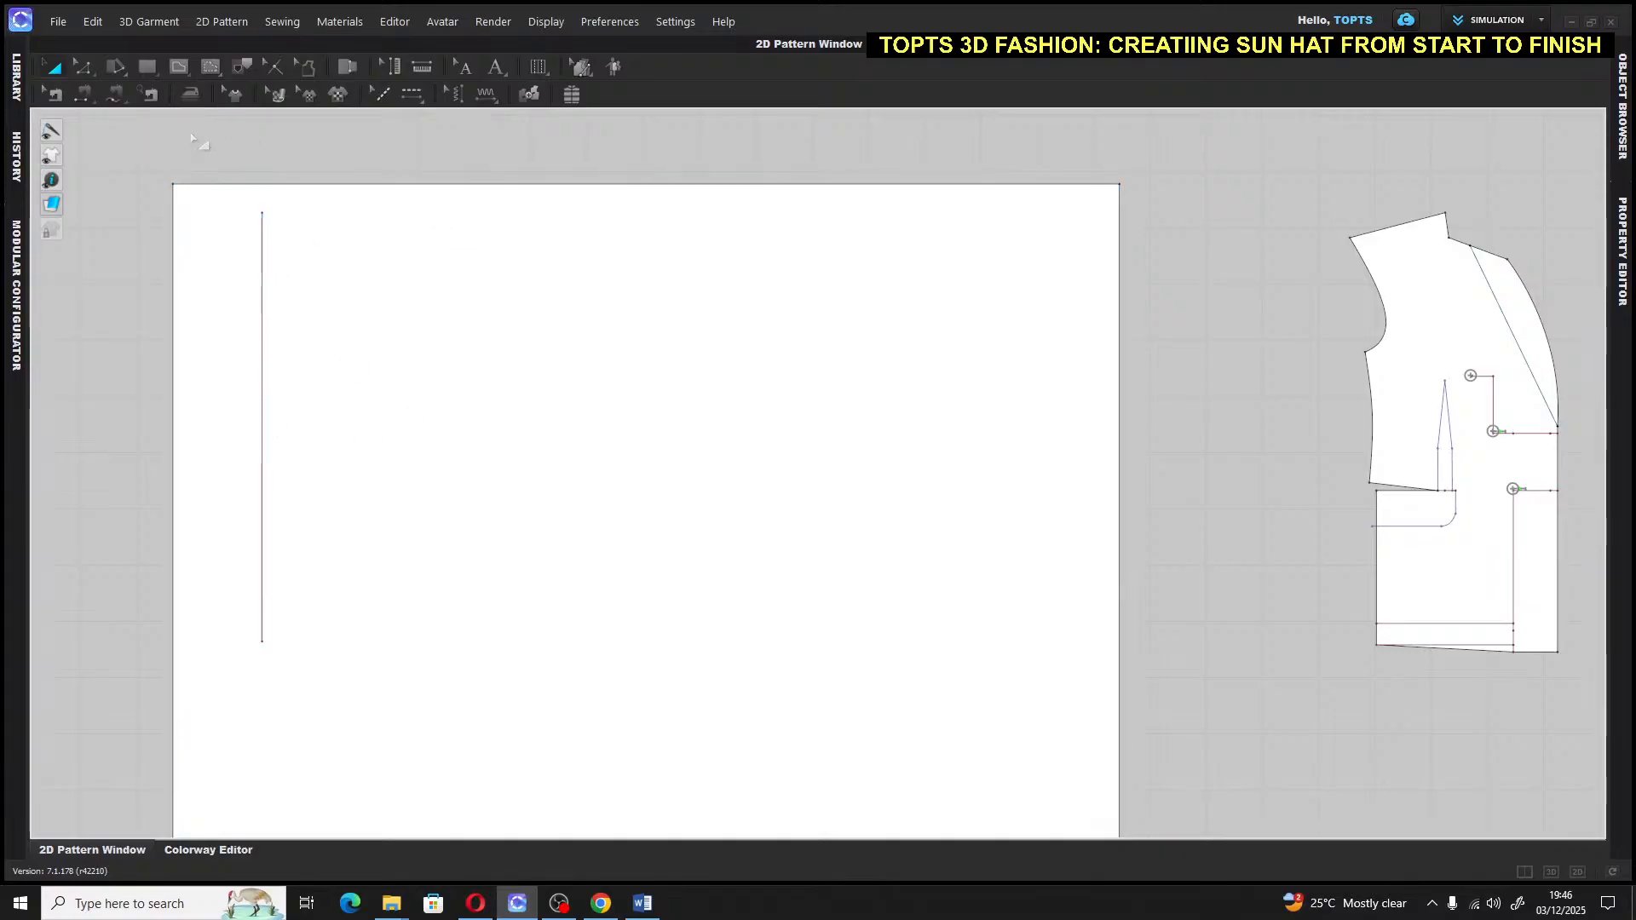
left_click(182, 67)
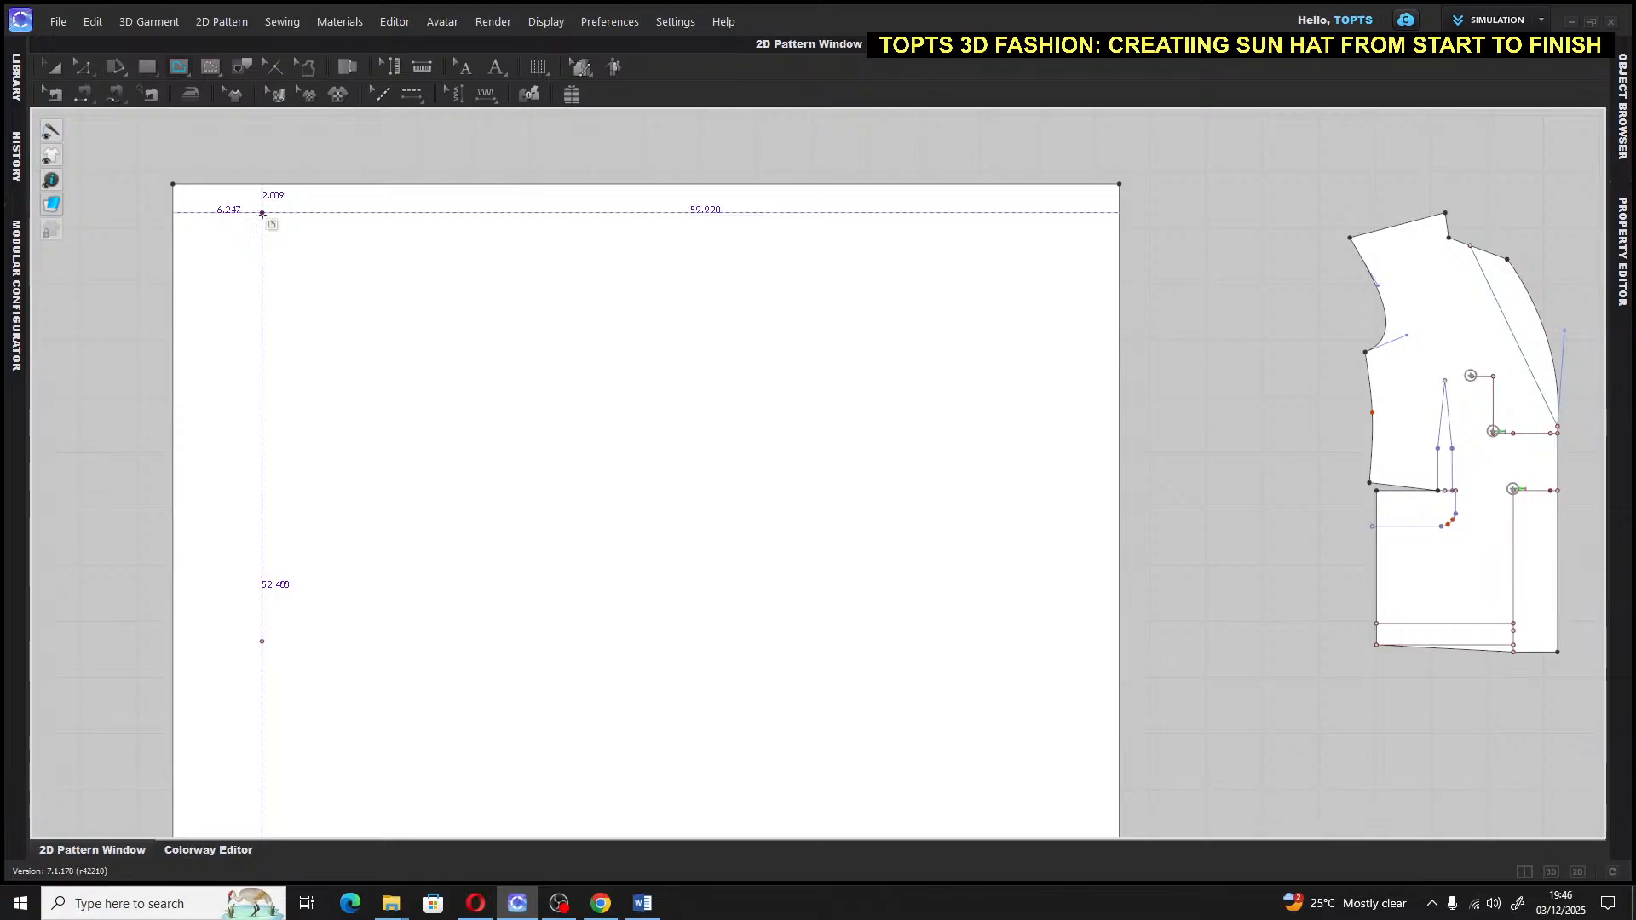
left_click_drag(262, 213, 545, 214)
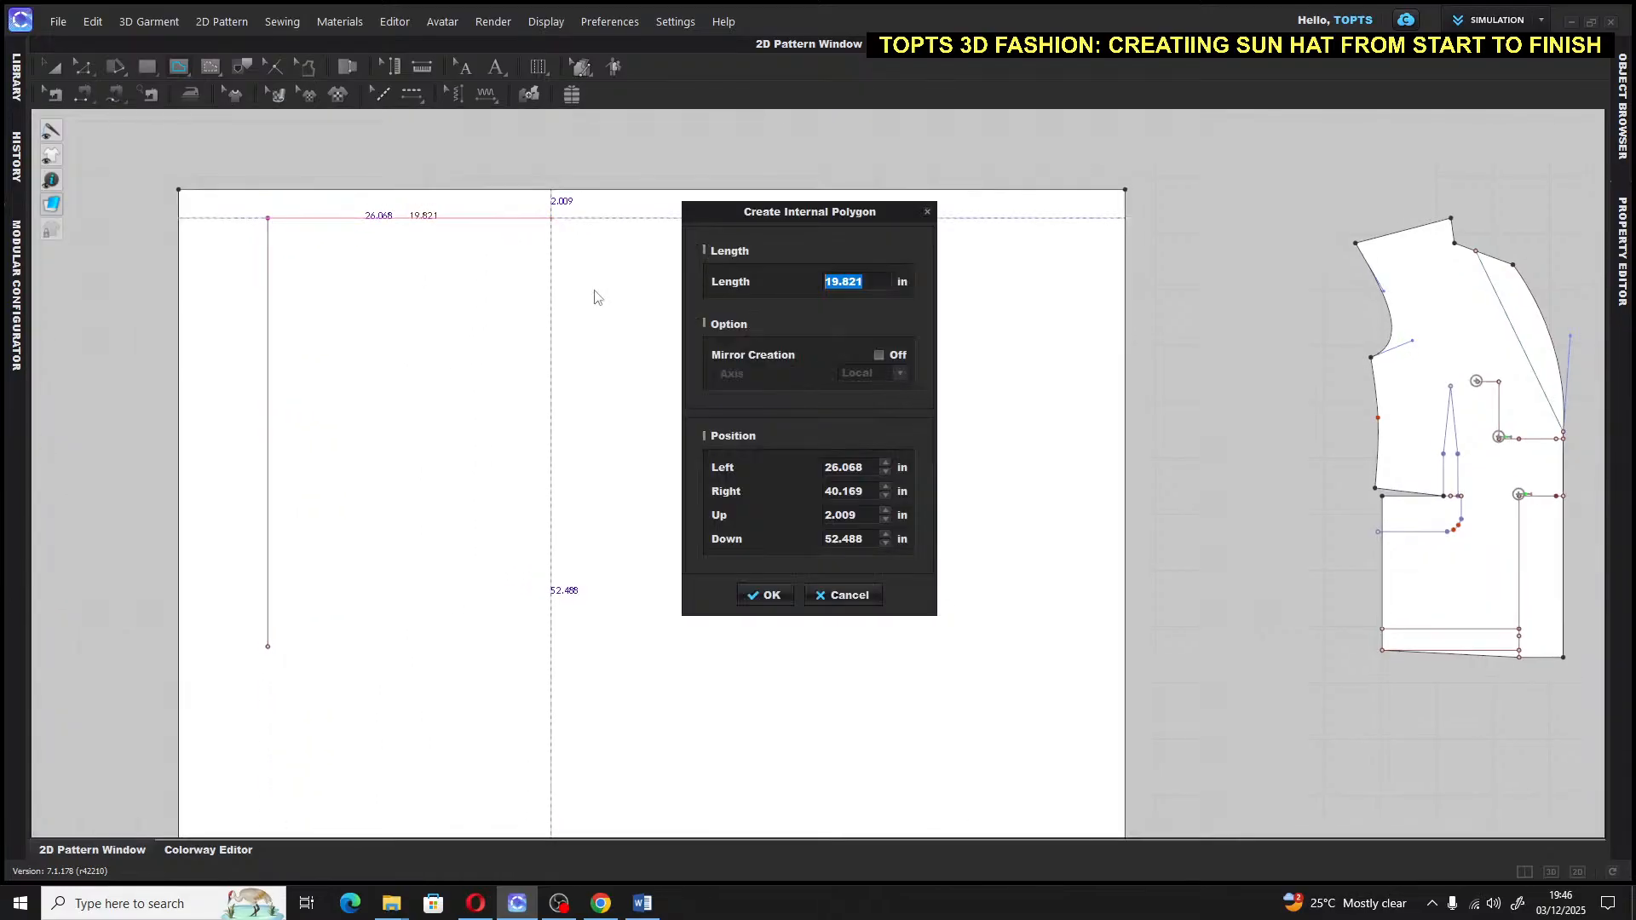
type("20")
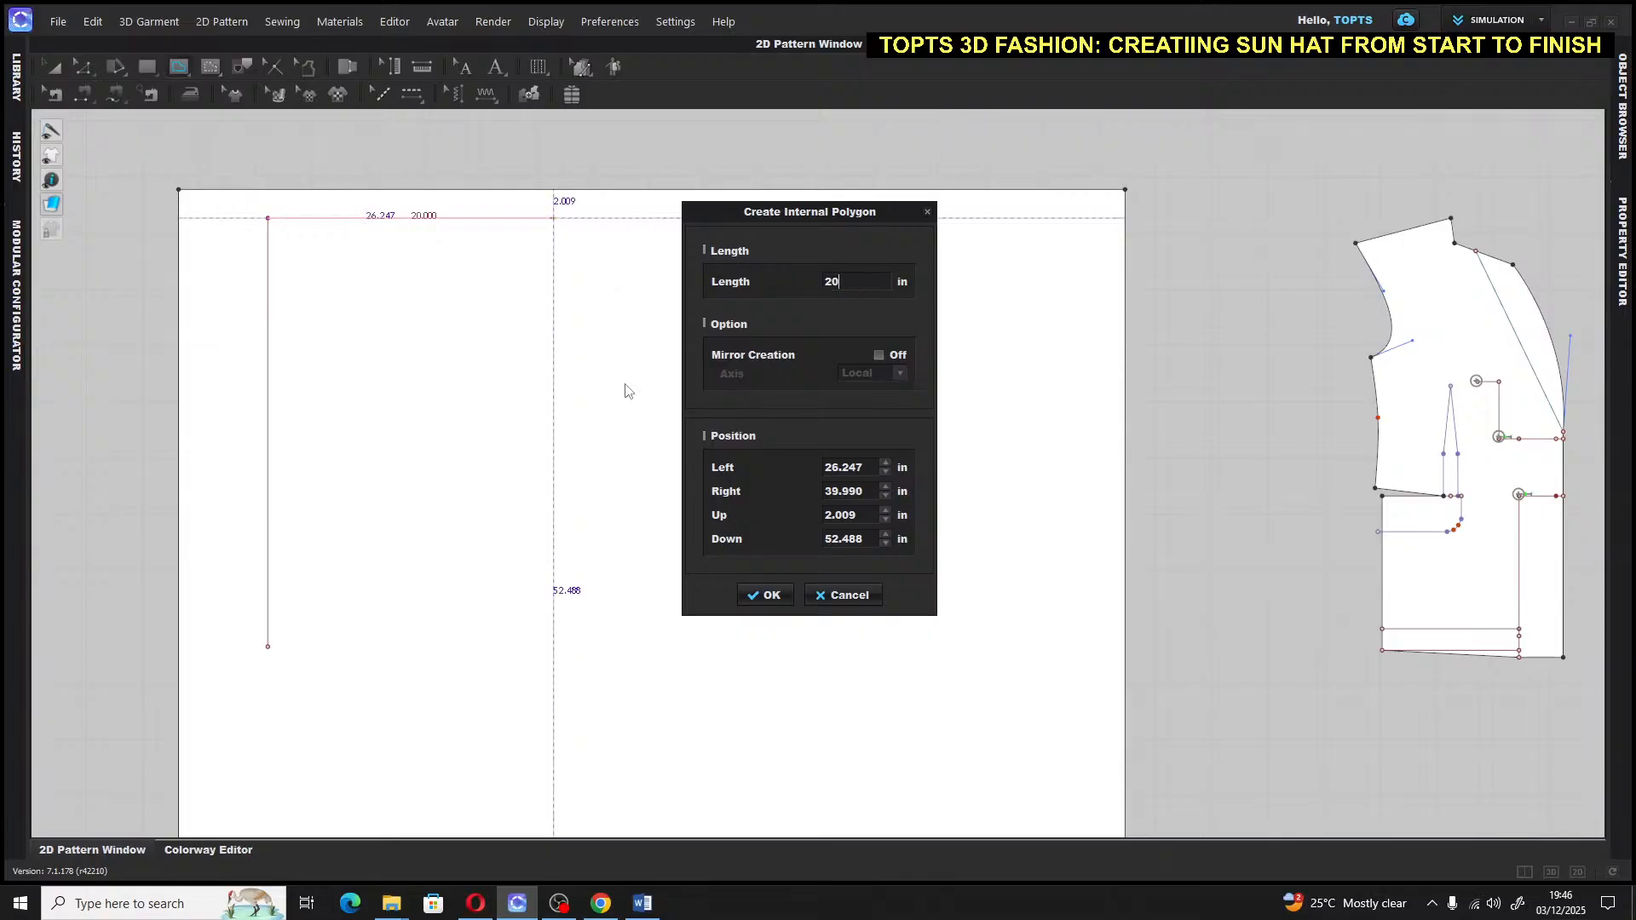
left_click(766, 596)
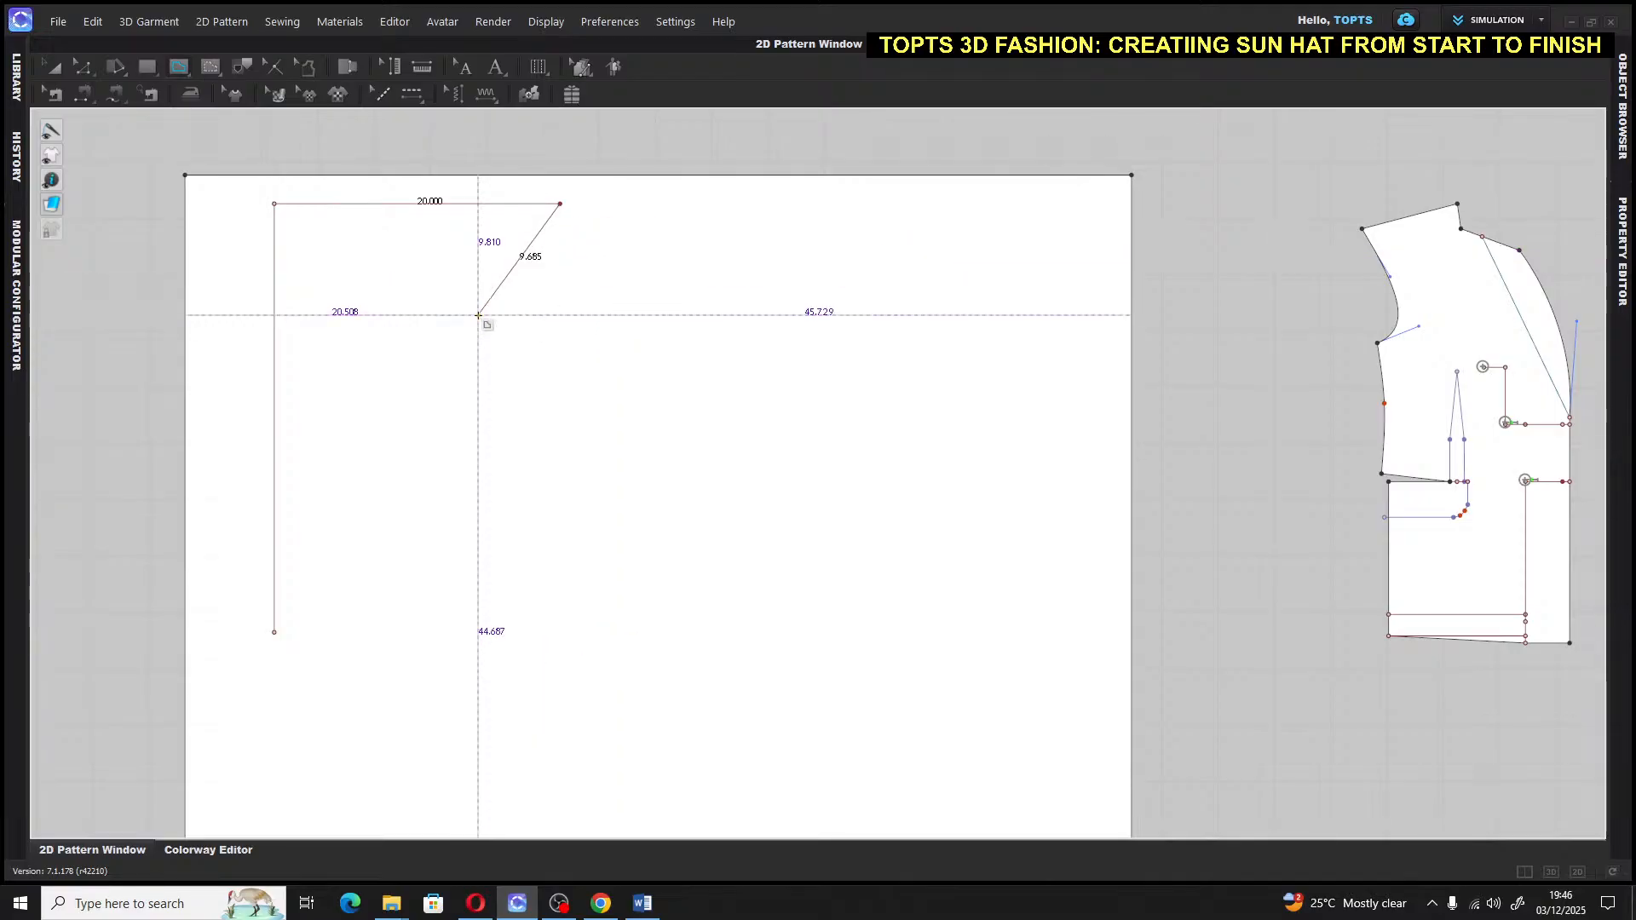
key("Return")
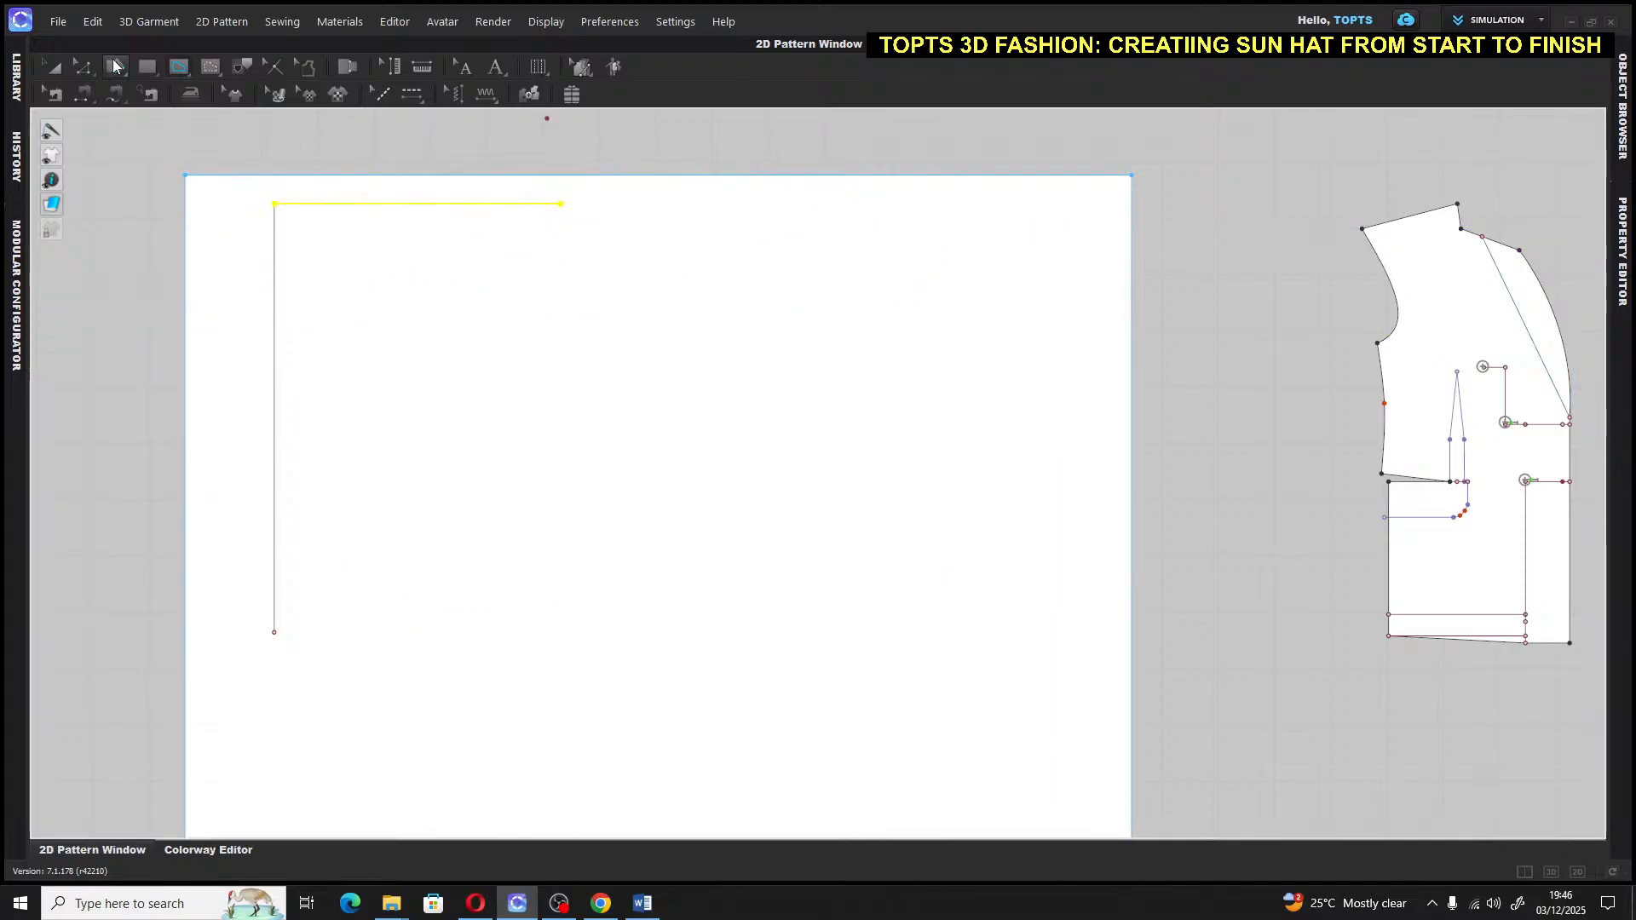
key("a")
left_click(759, 156)
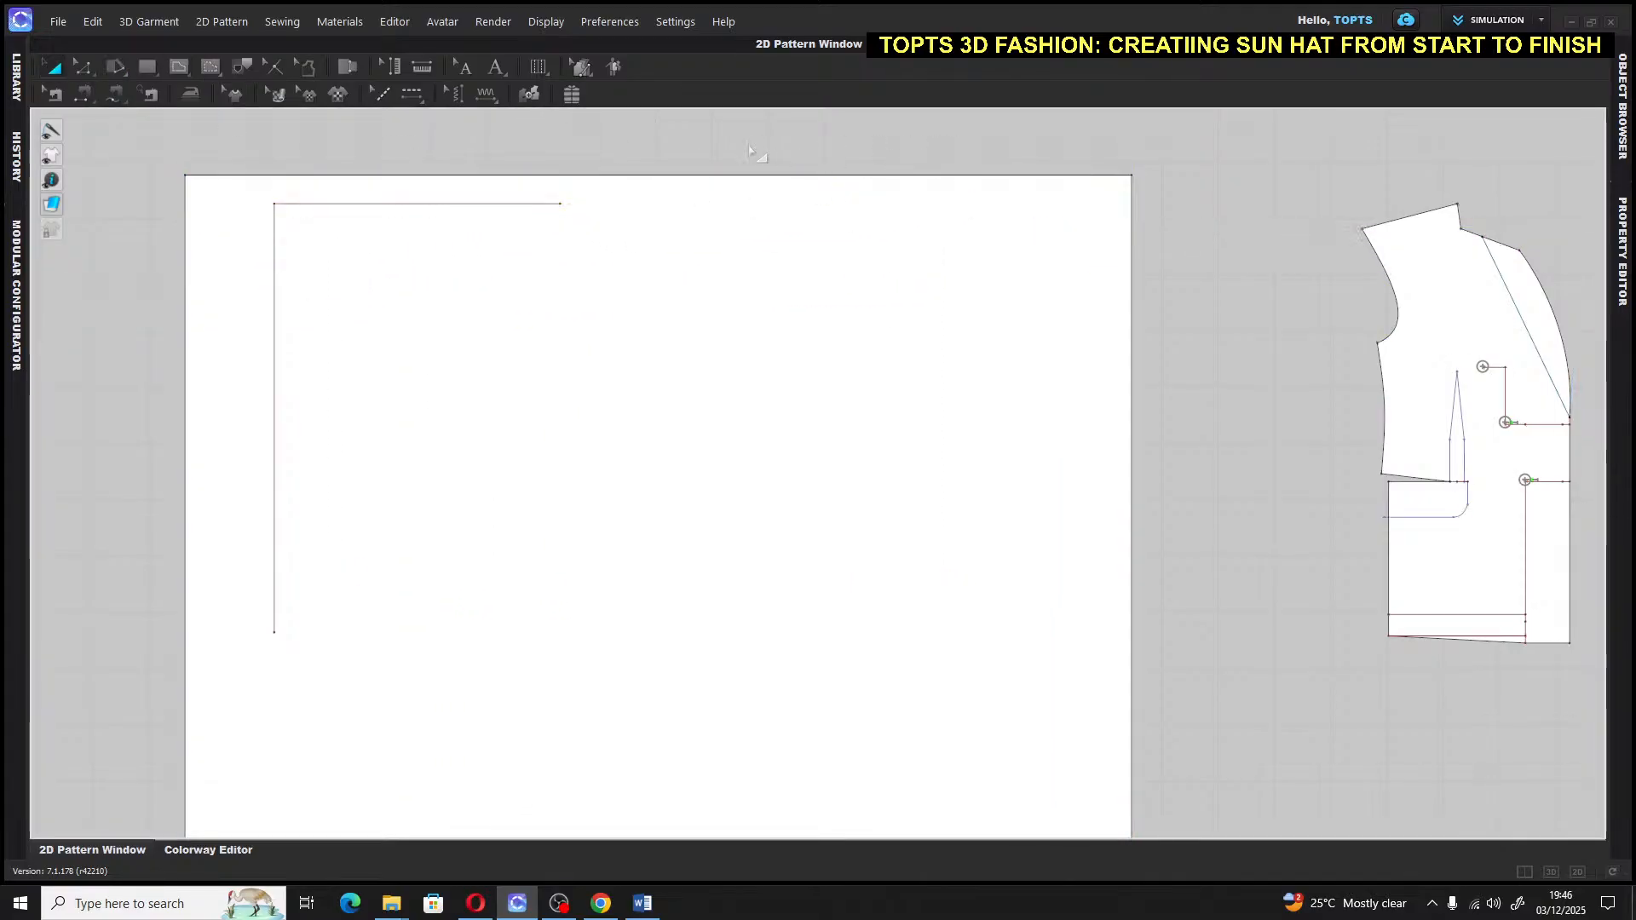
Move the vertical line right toward the horizontal line's right end
middle_click_drag(712, 145, 728, 227)
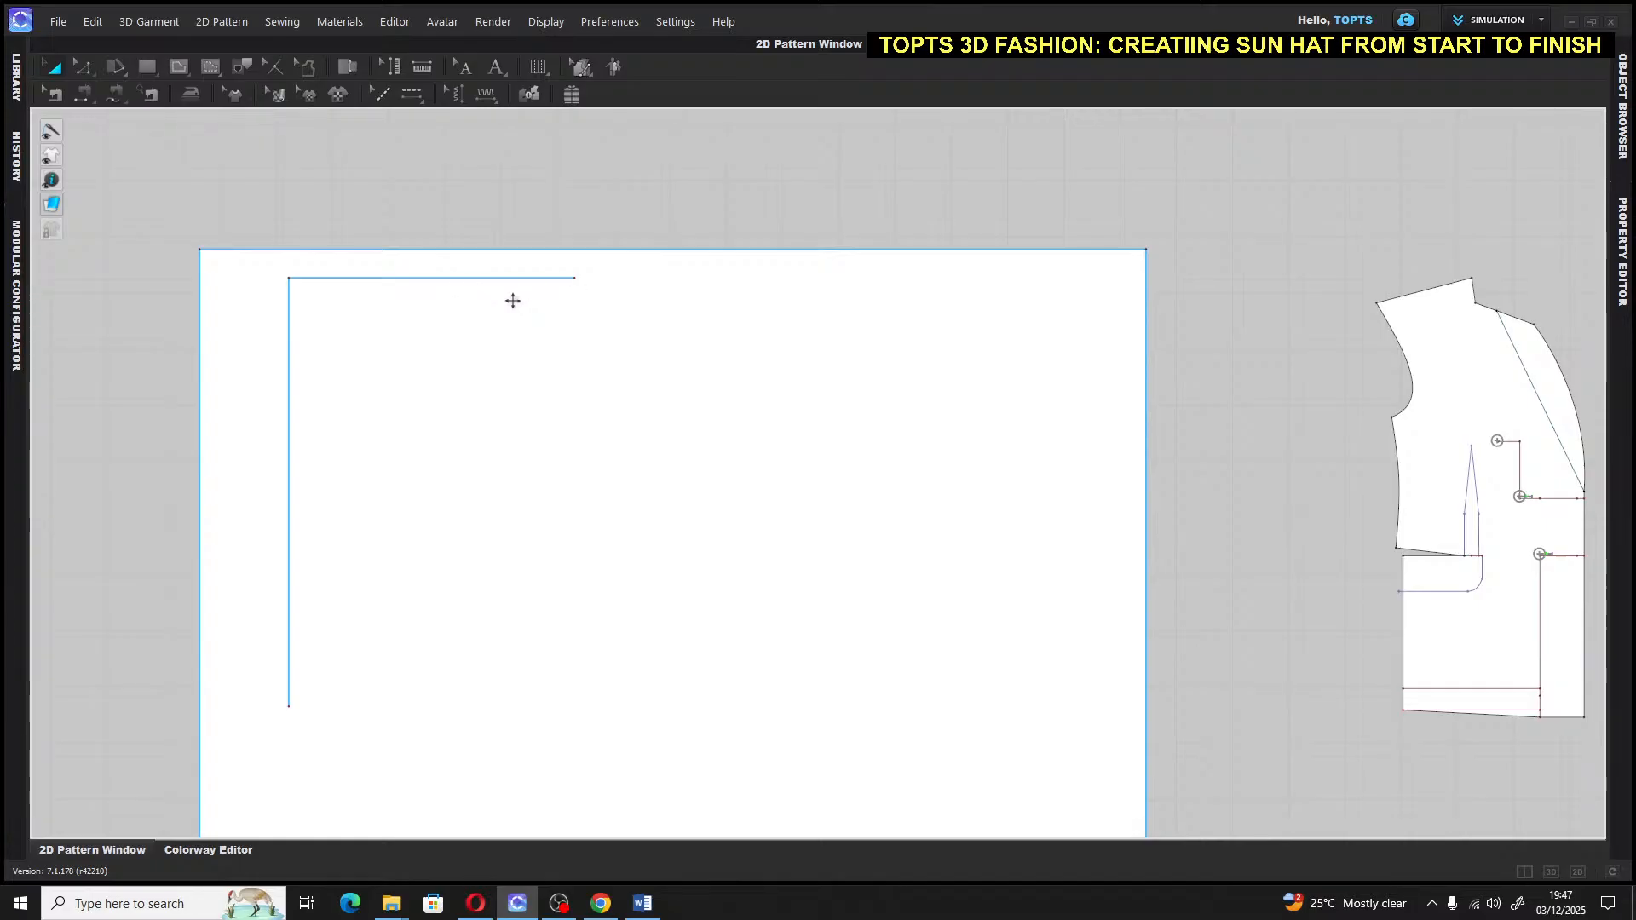
left_click(290, 396)
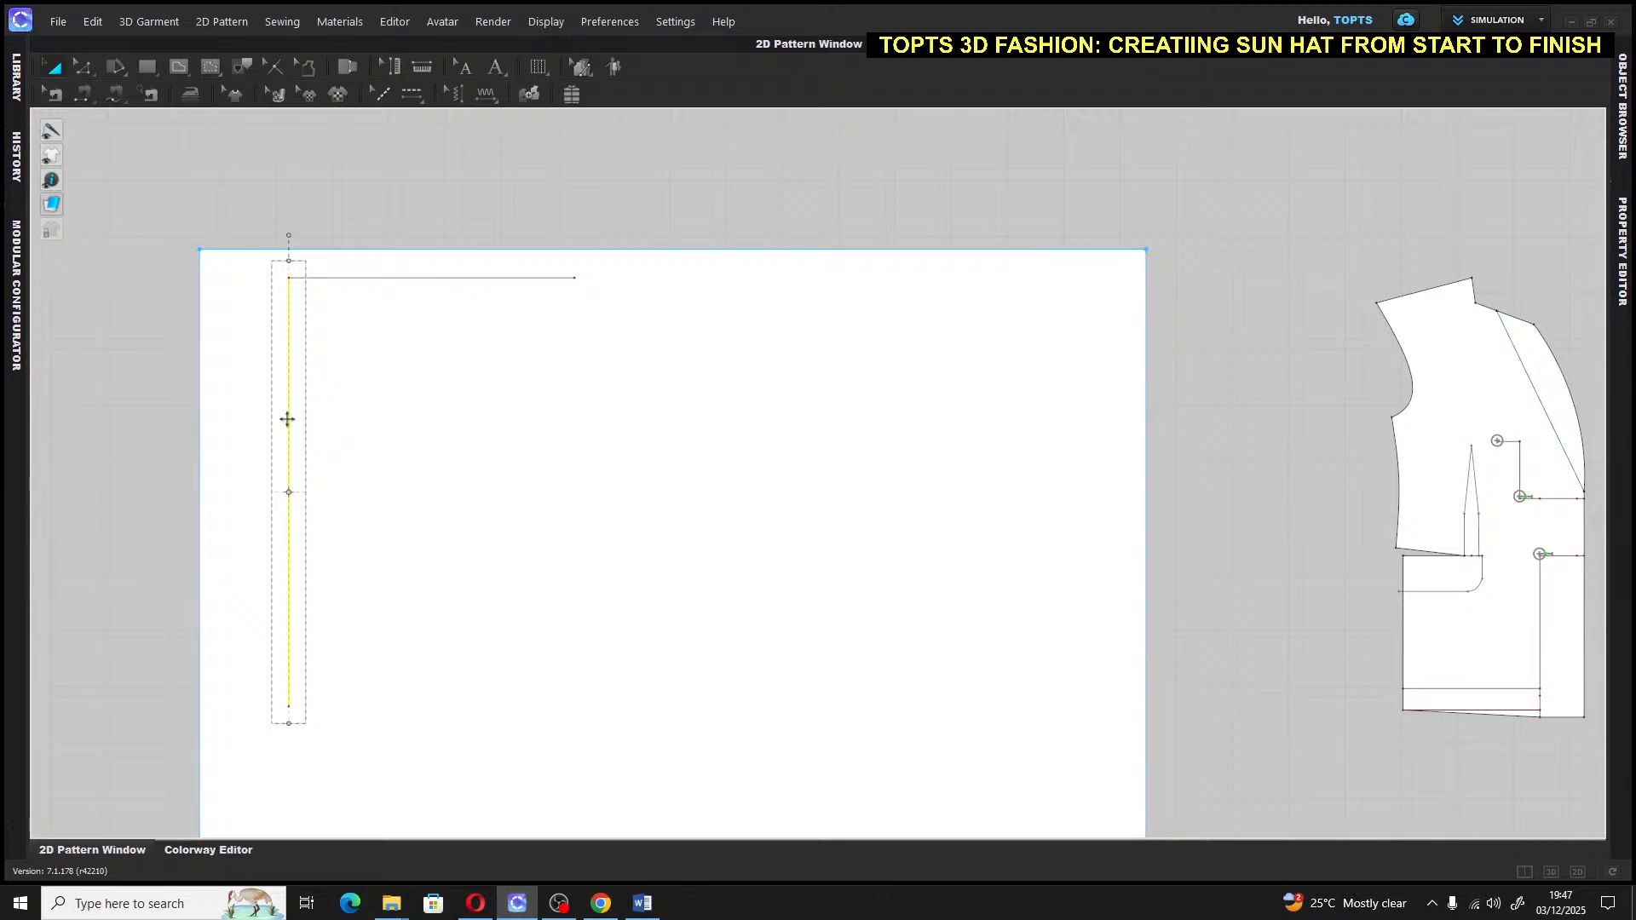
left_click_drag(287, 419, 574, 412)
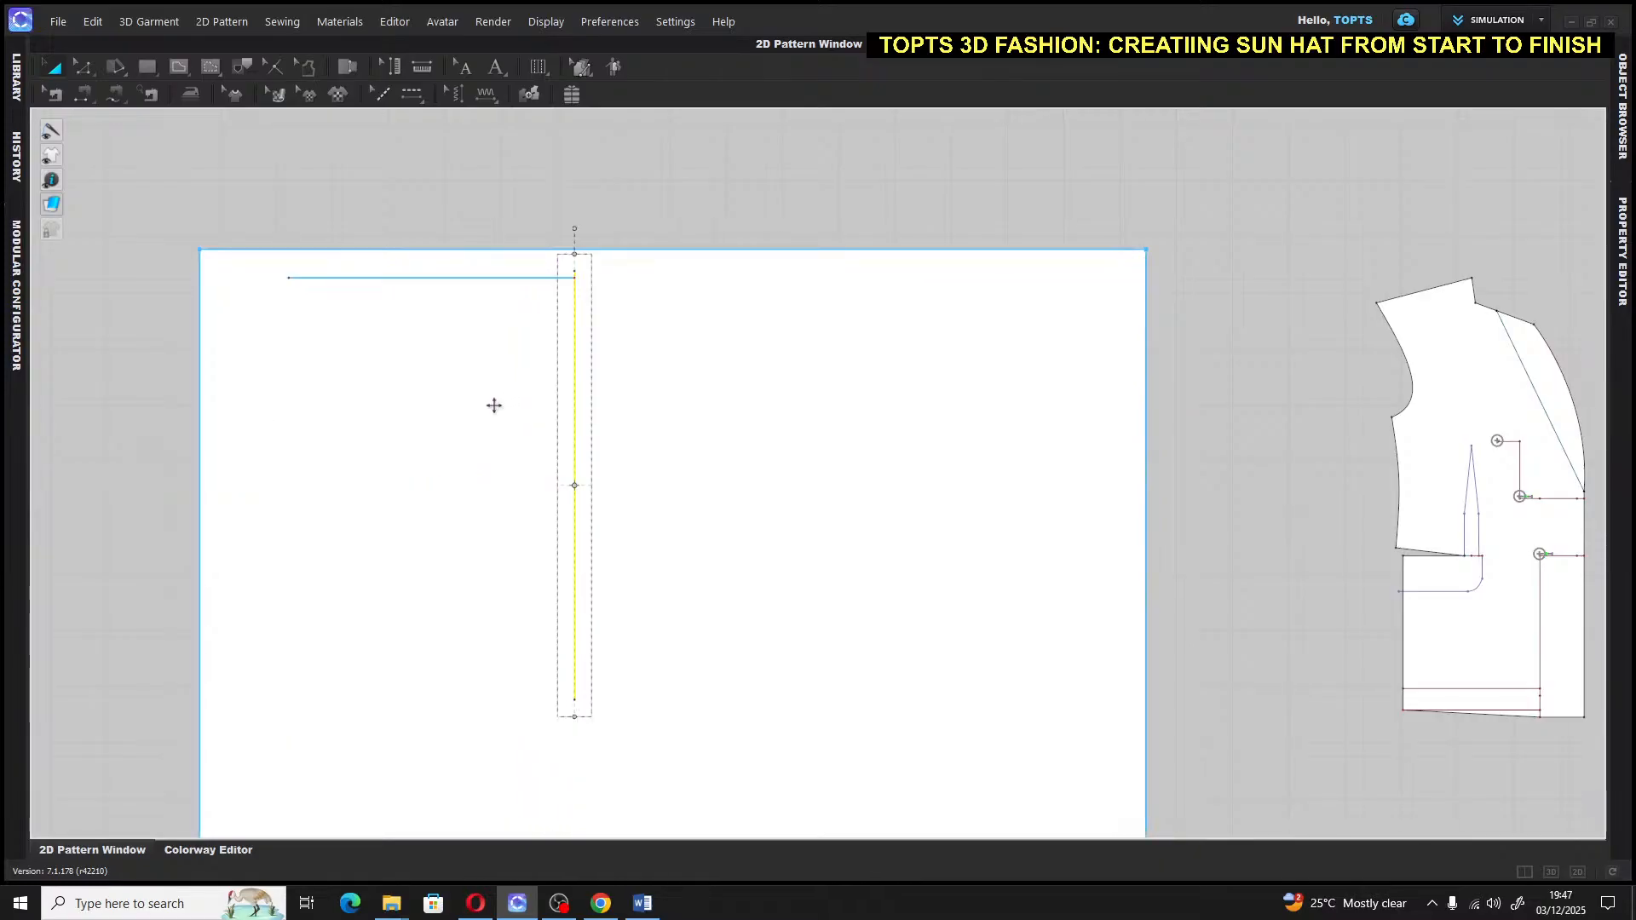
left_click(363, 278)
left_click(452, 279)
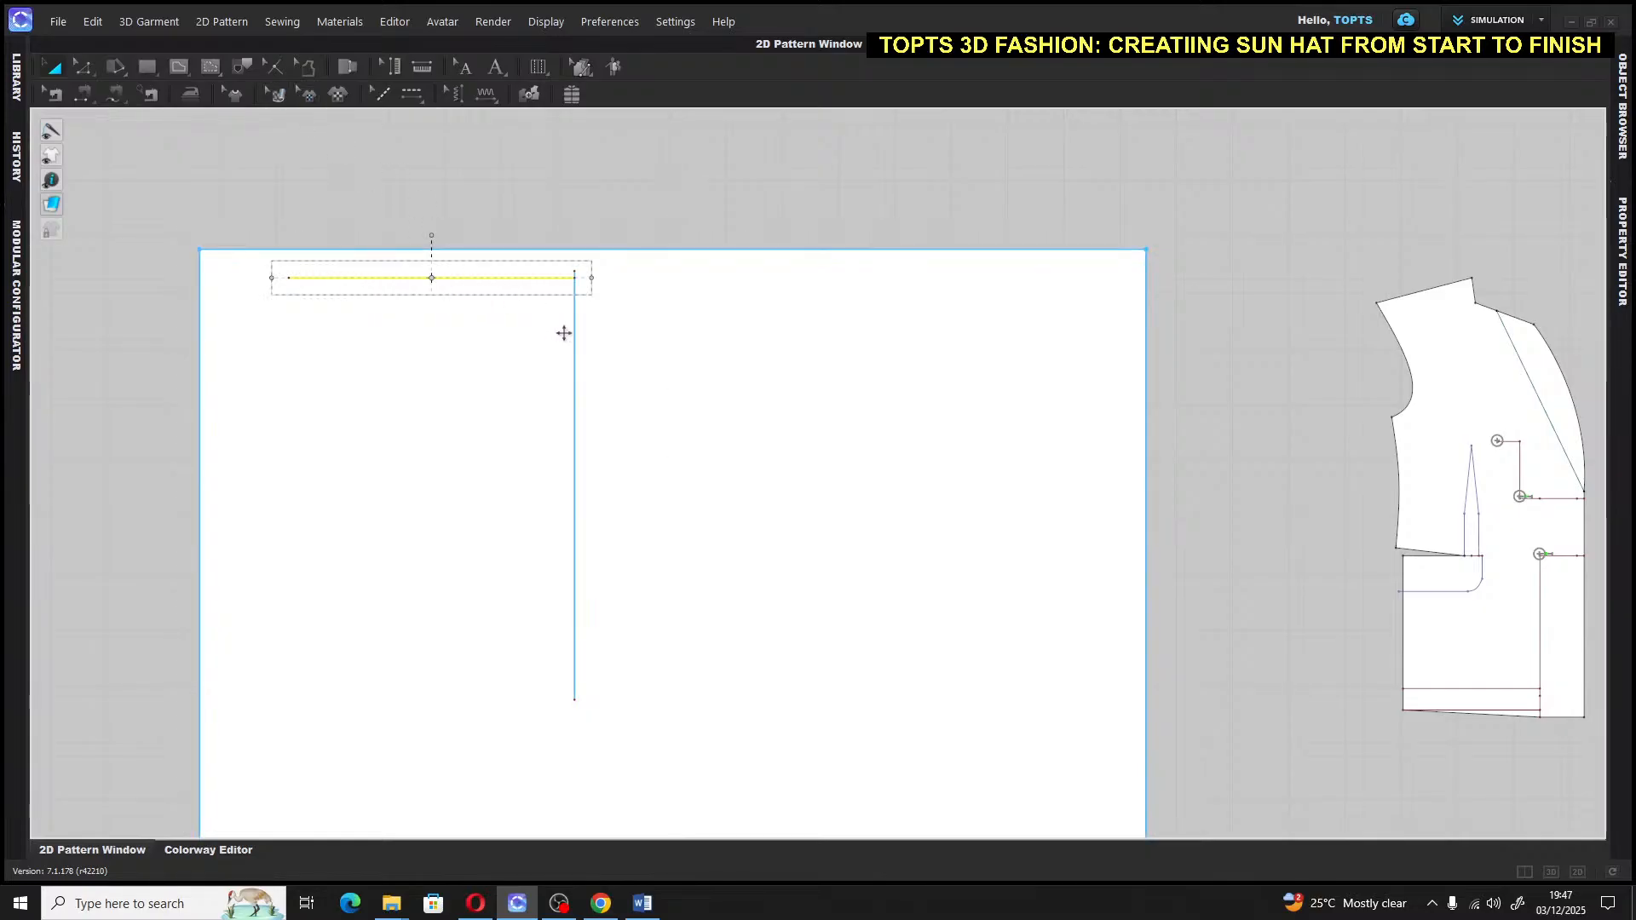
left_click(574, 182)
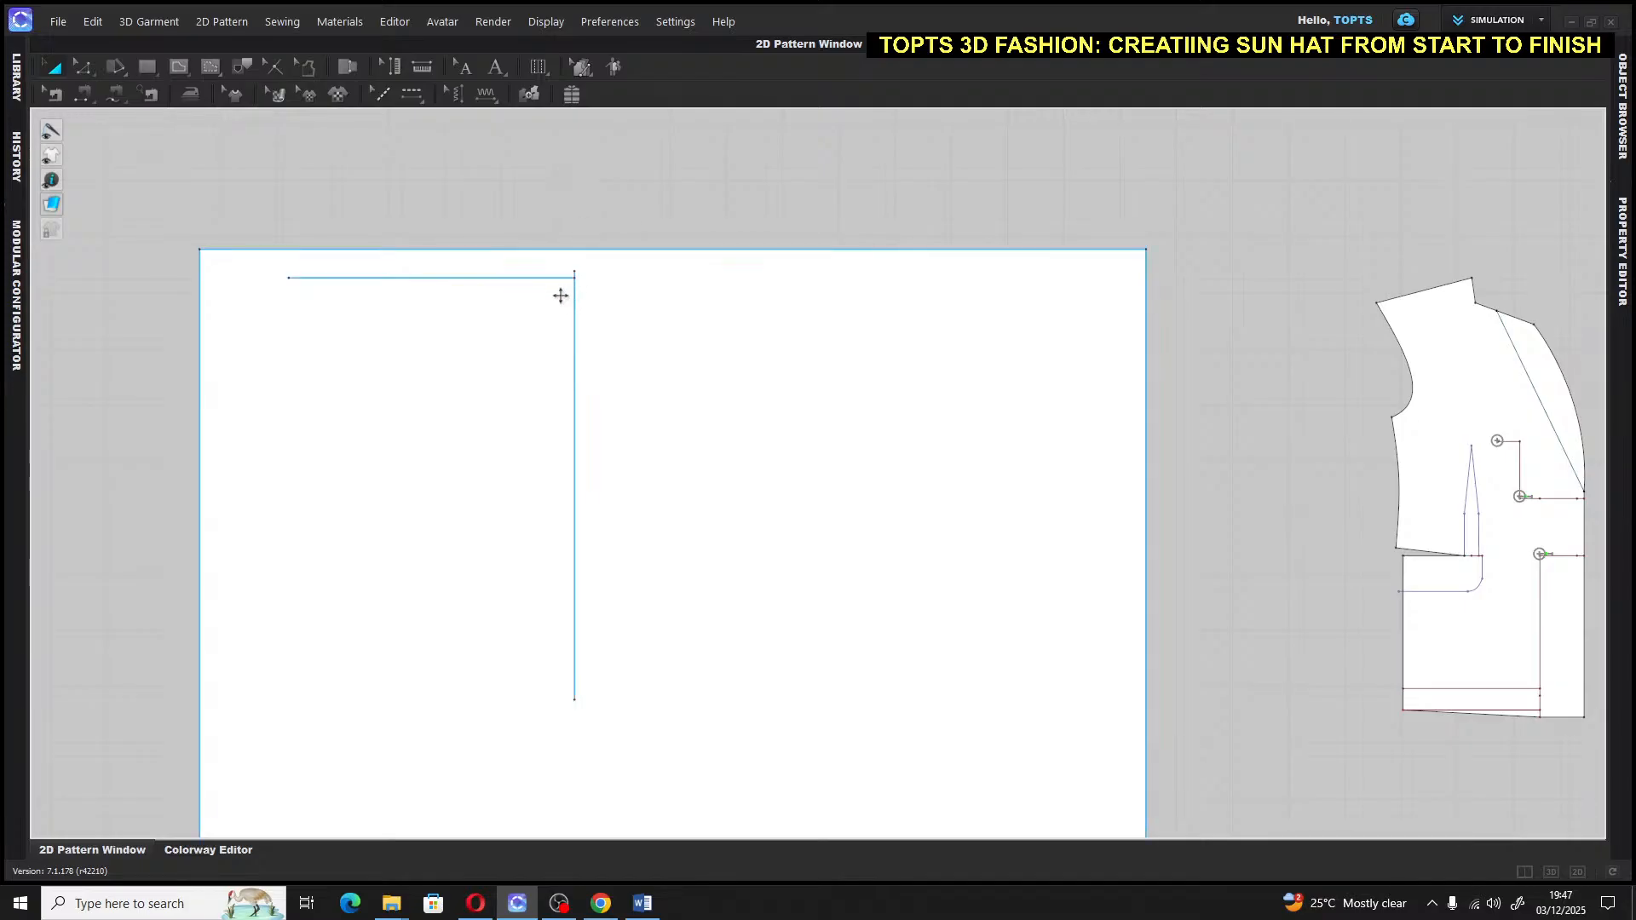
Shift the vertical line further right and slide the horizontal line to meet its top
left_click(573, 318)
left_click_drag(573, 336, 747, 354)
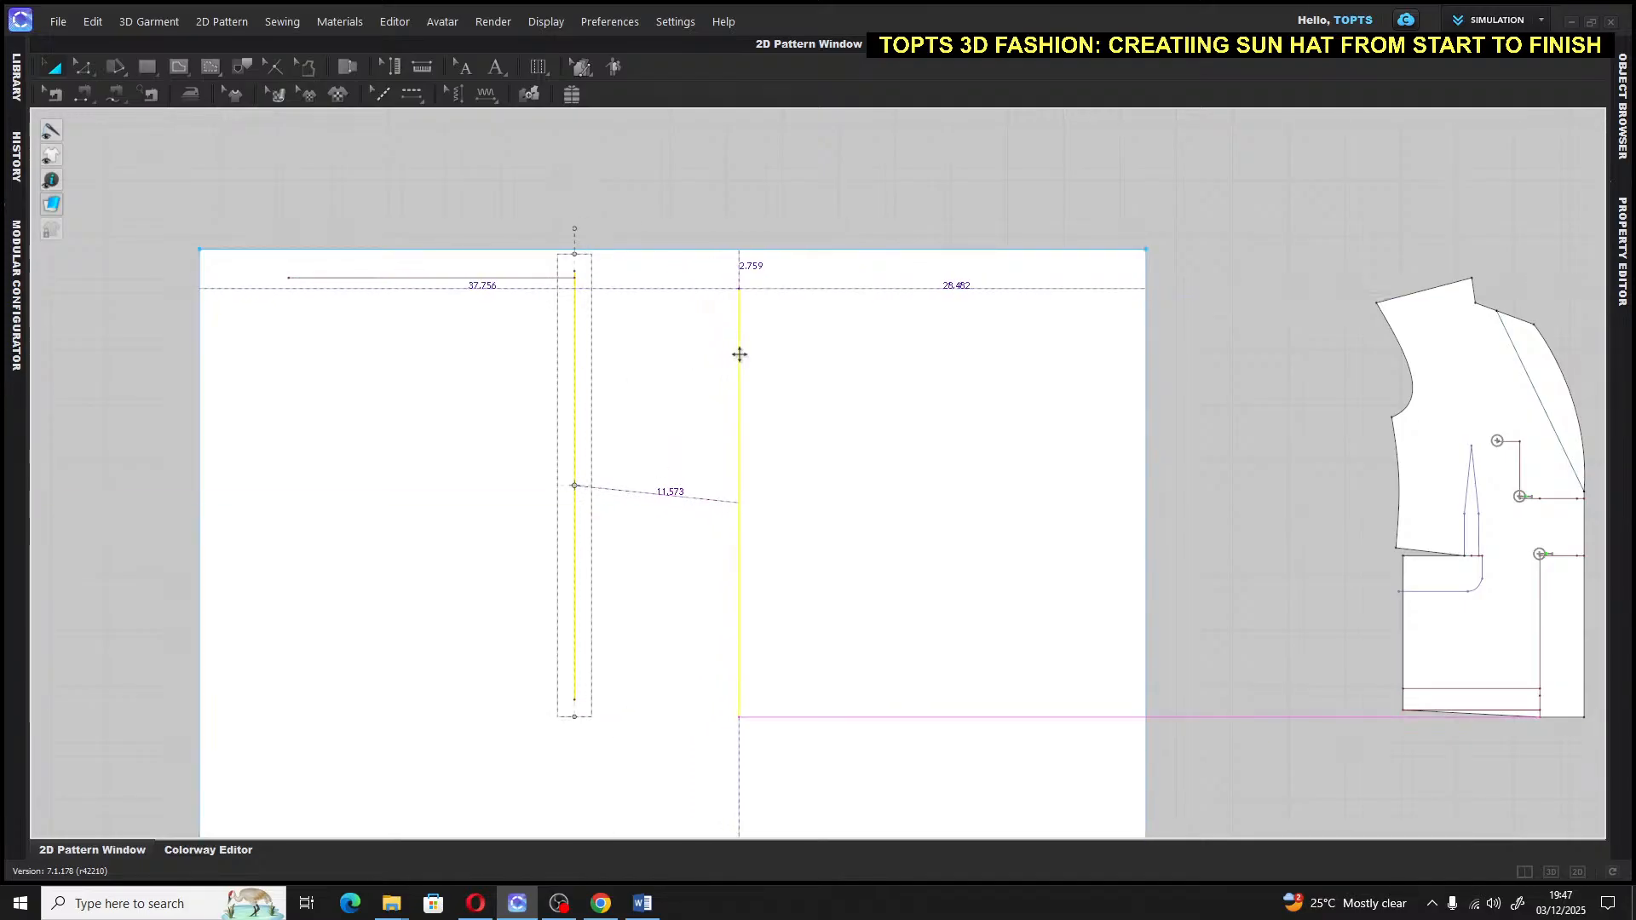
left_click(428, 278)
left_click_drag(428, 278, 591, 288)
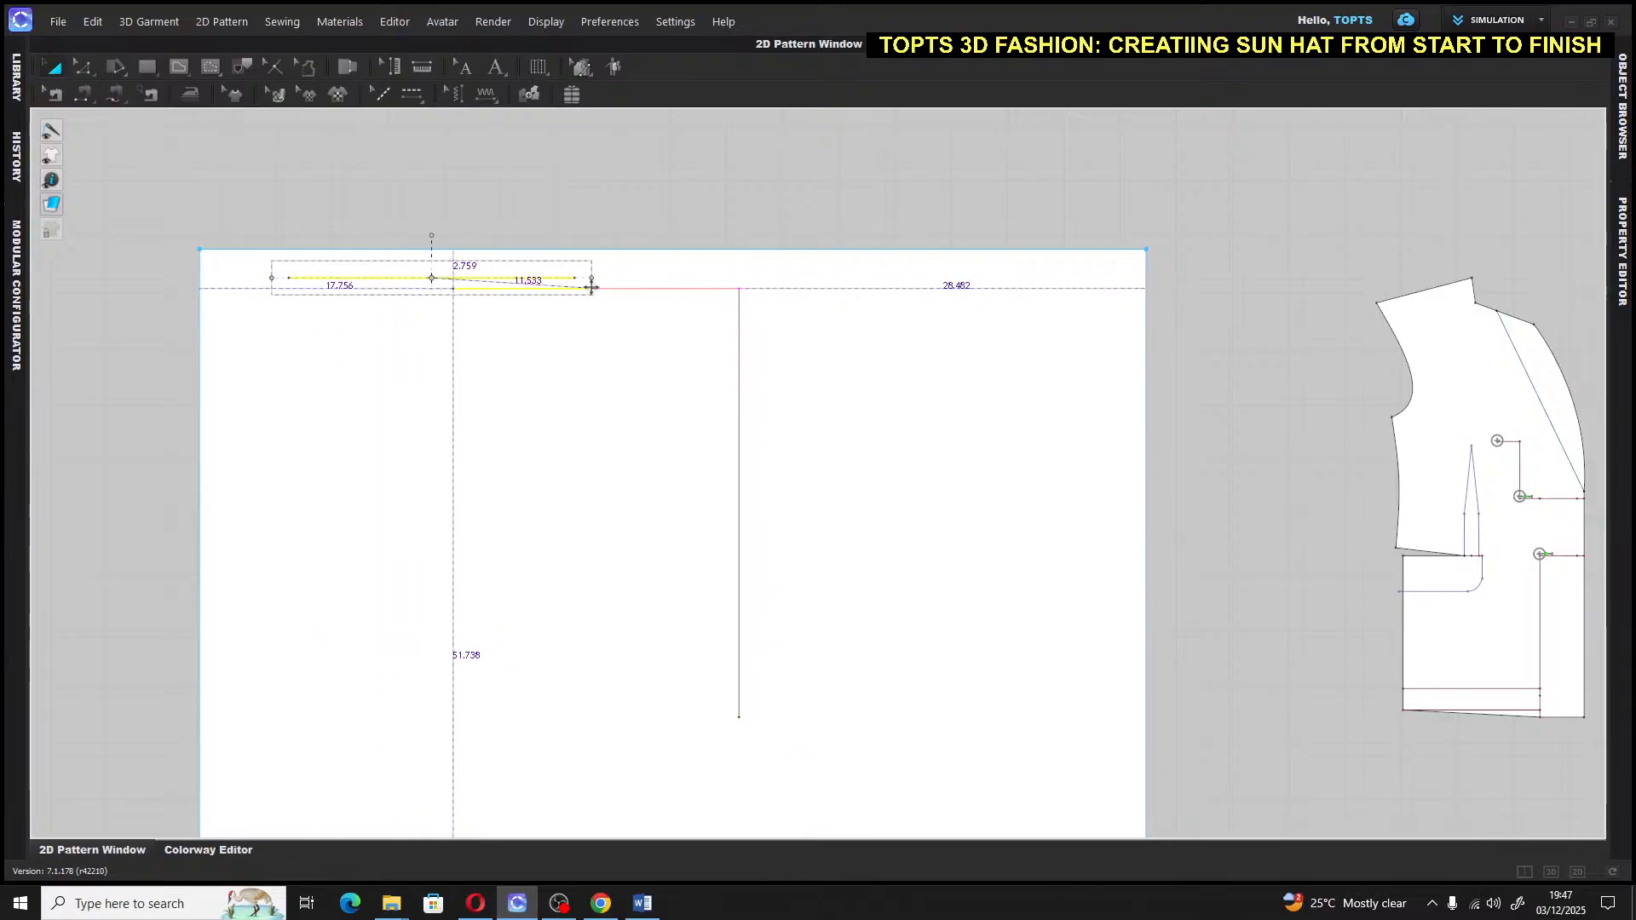
left_click(799, 223)
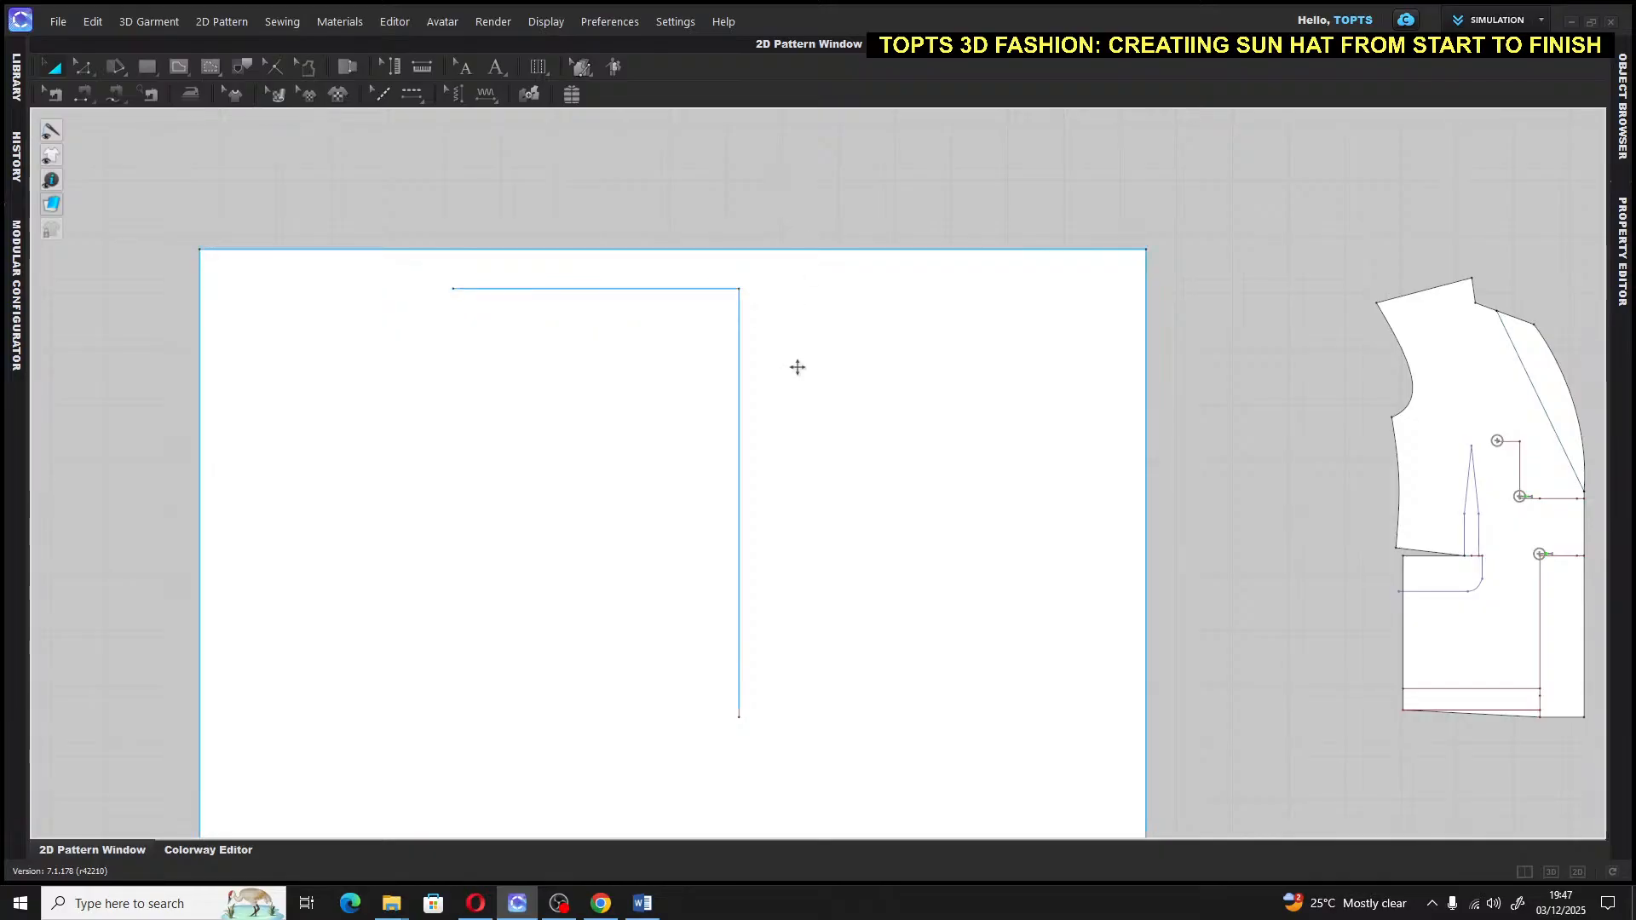
scroll(798, 367, "down", 3)
scroll(802, 381, "up", 5)
scroll(798, 329, "down", 1)
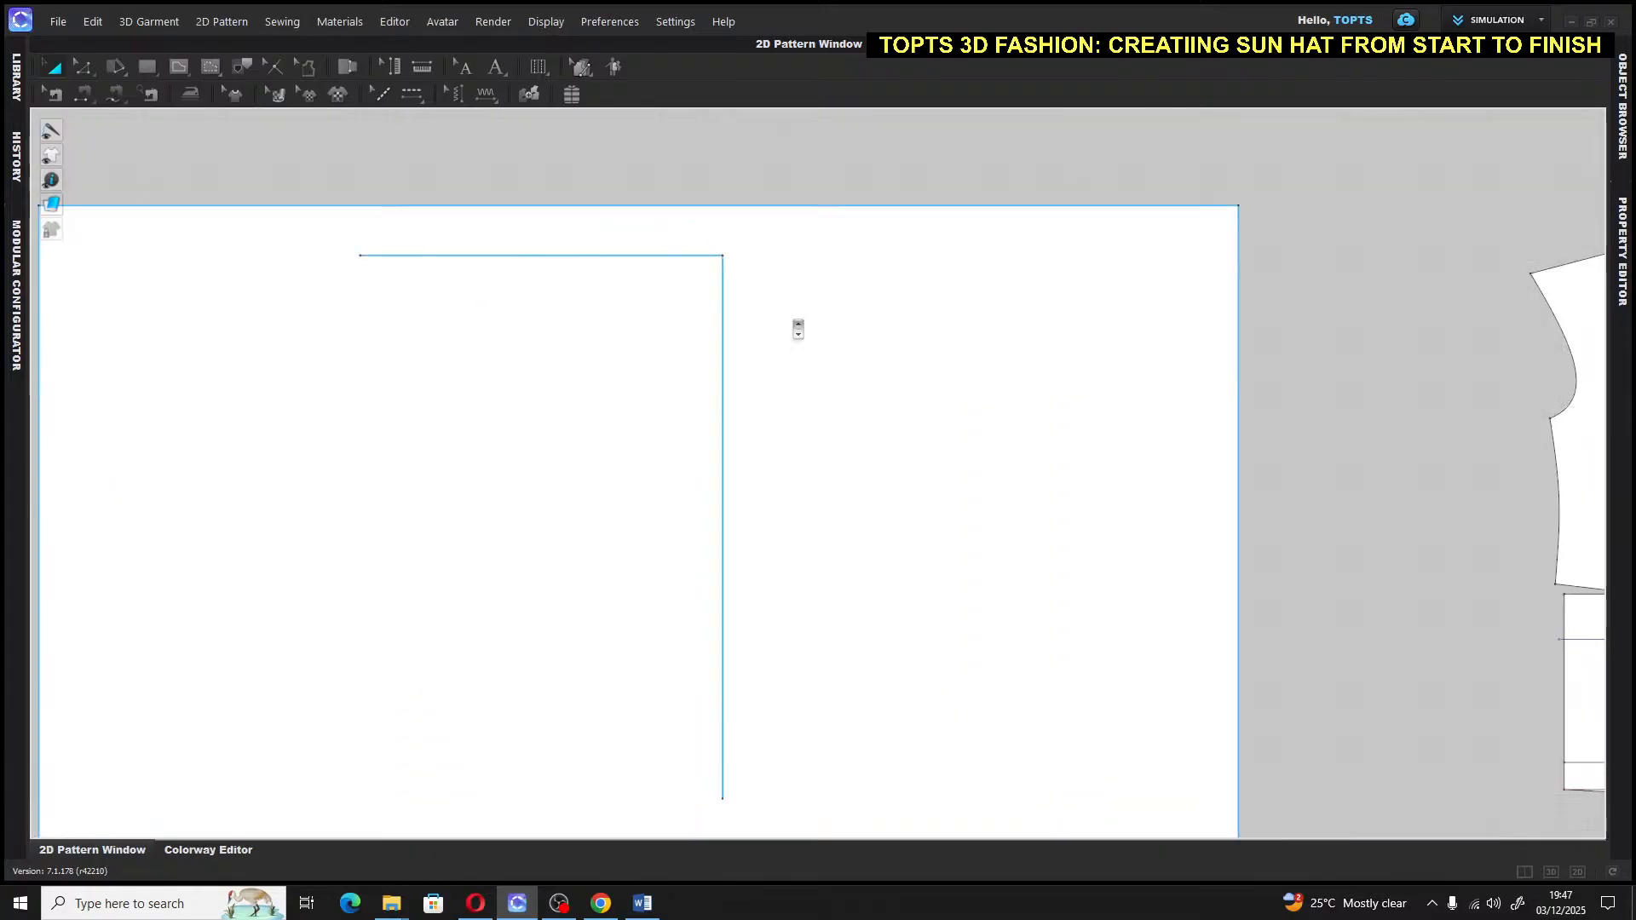
scroll(798, 329, "down", 1)
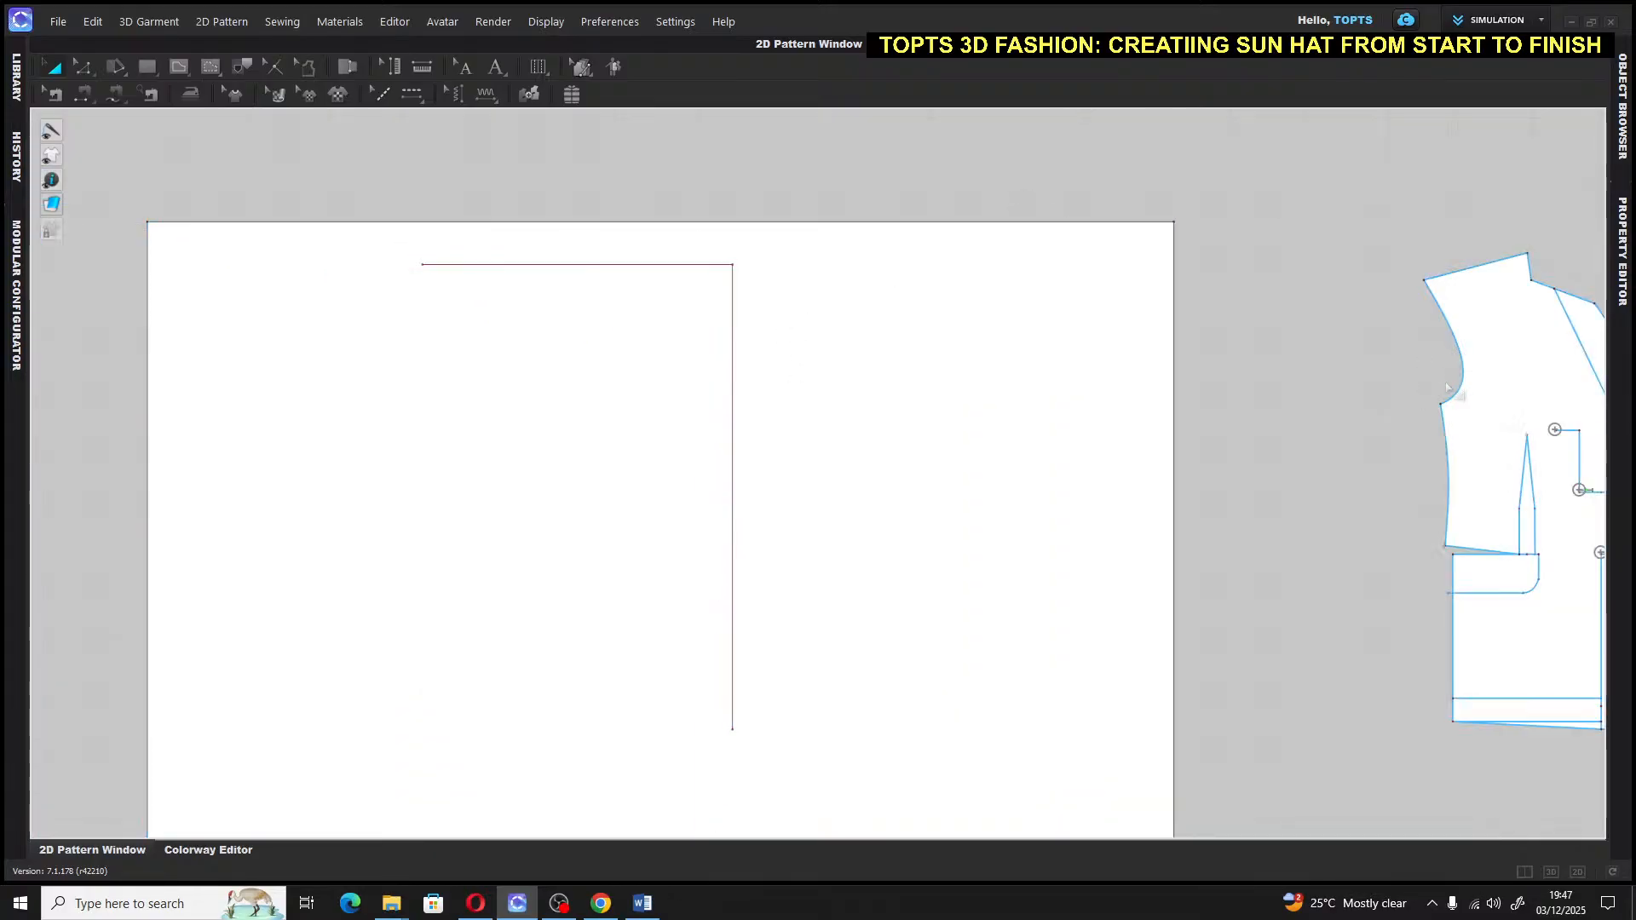
middle_click_drag(1338, 390, 1289, 337)
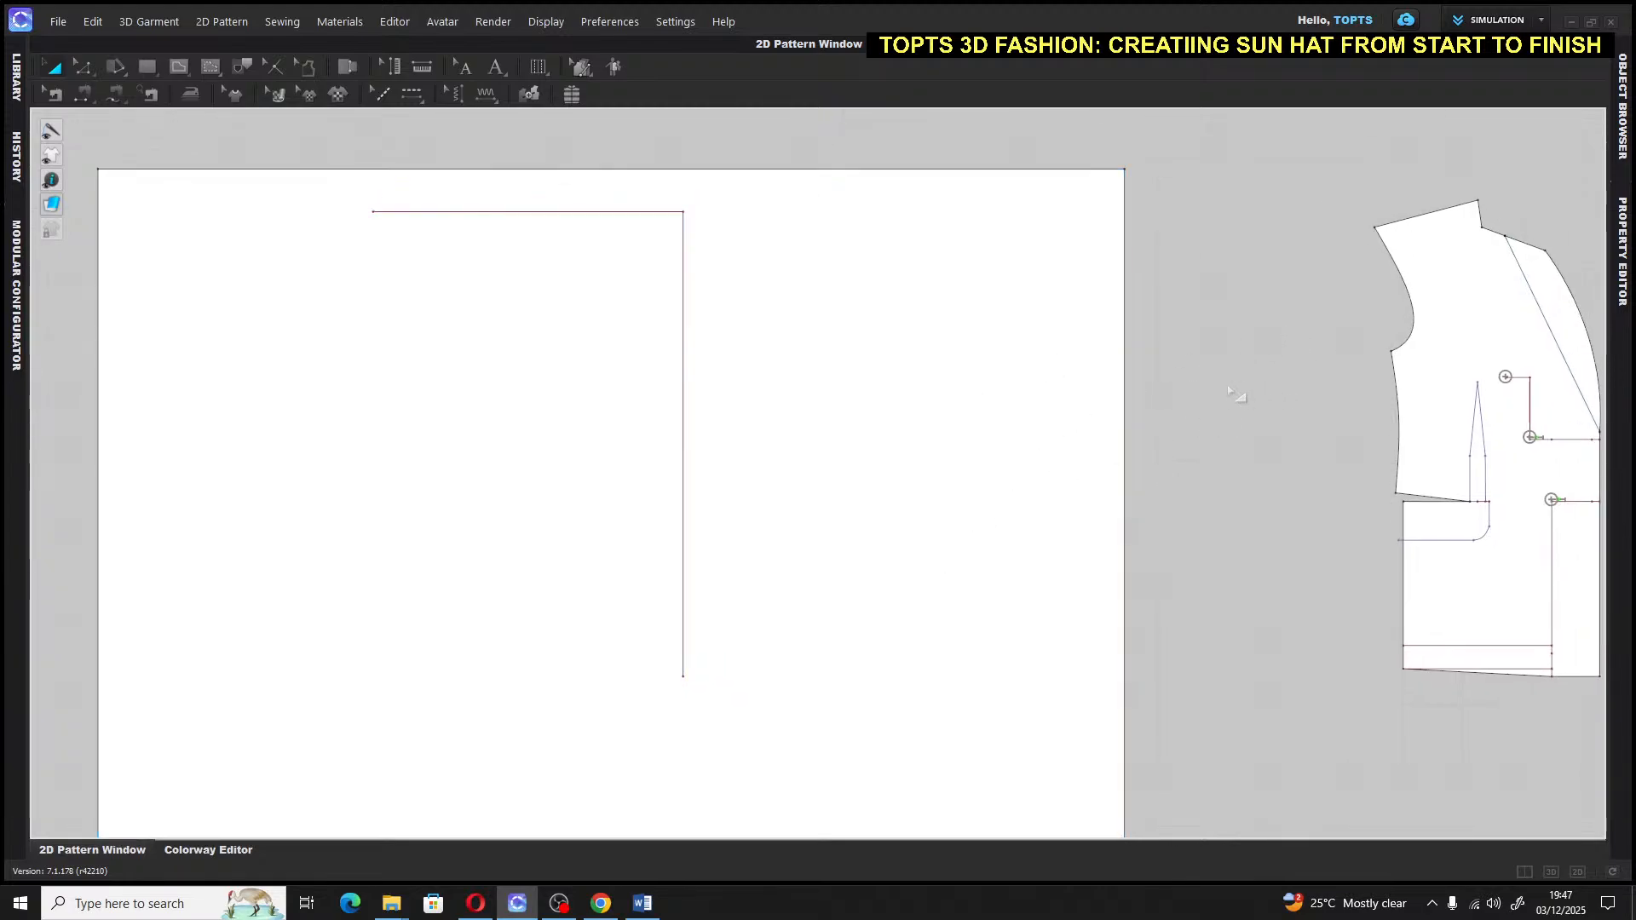
Add the labels 'SLEEVE HEAD GUIDE' above the horizontal line and 'VERTICLE LINE' beside the vertical
left_click(497, 68)
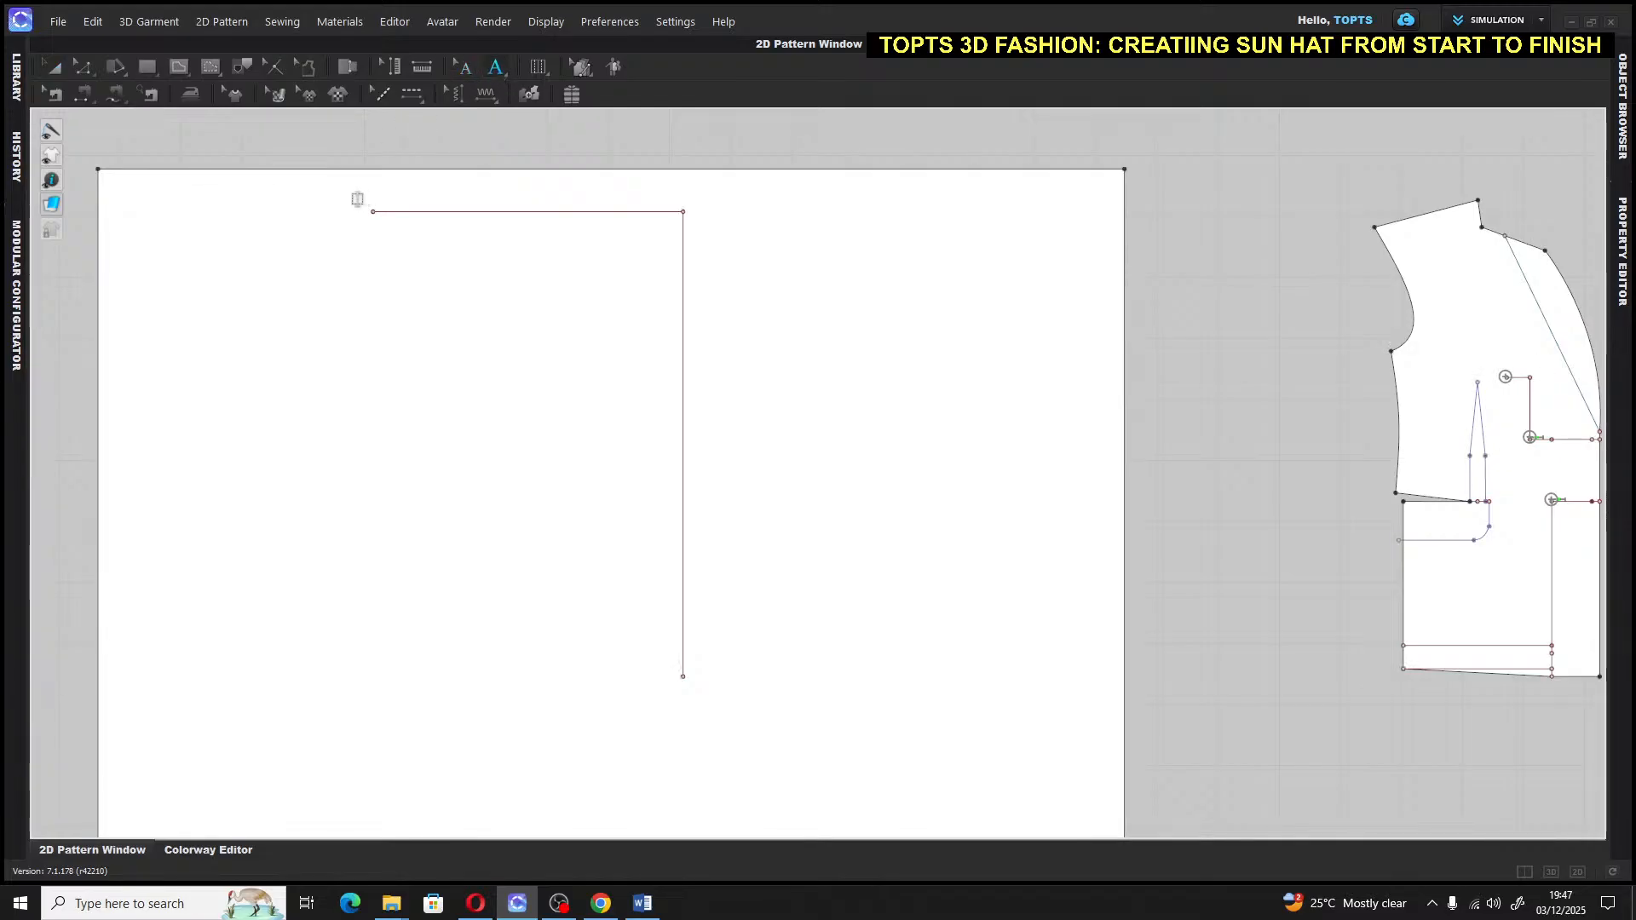
left_click(345, 200)
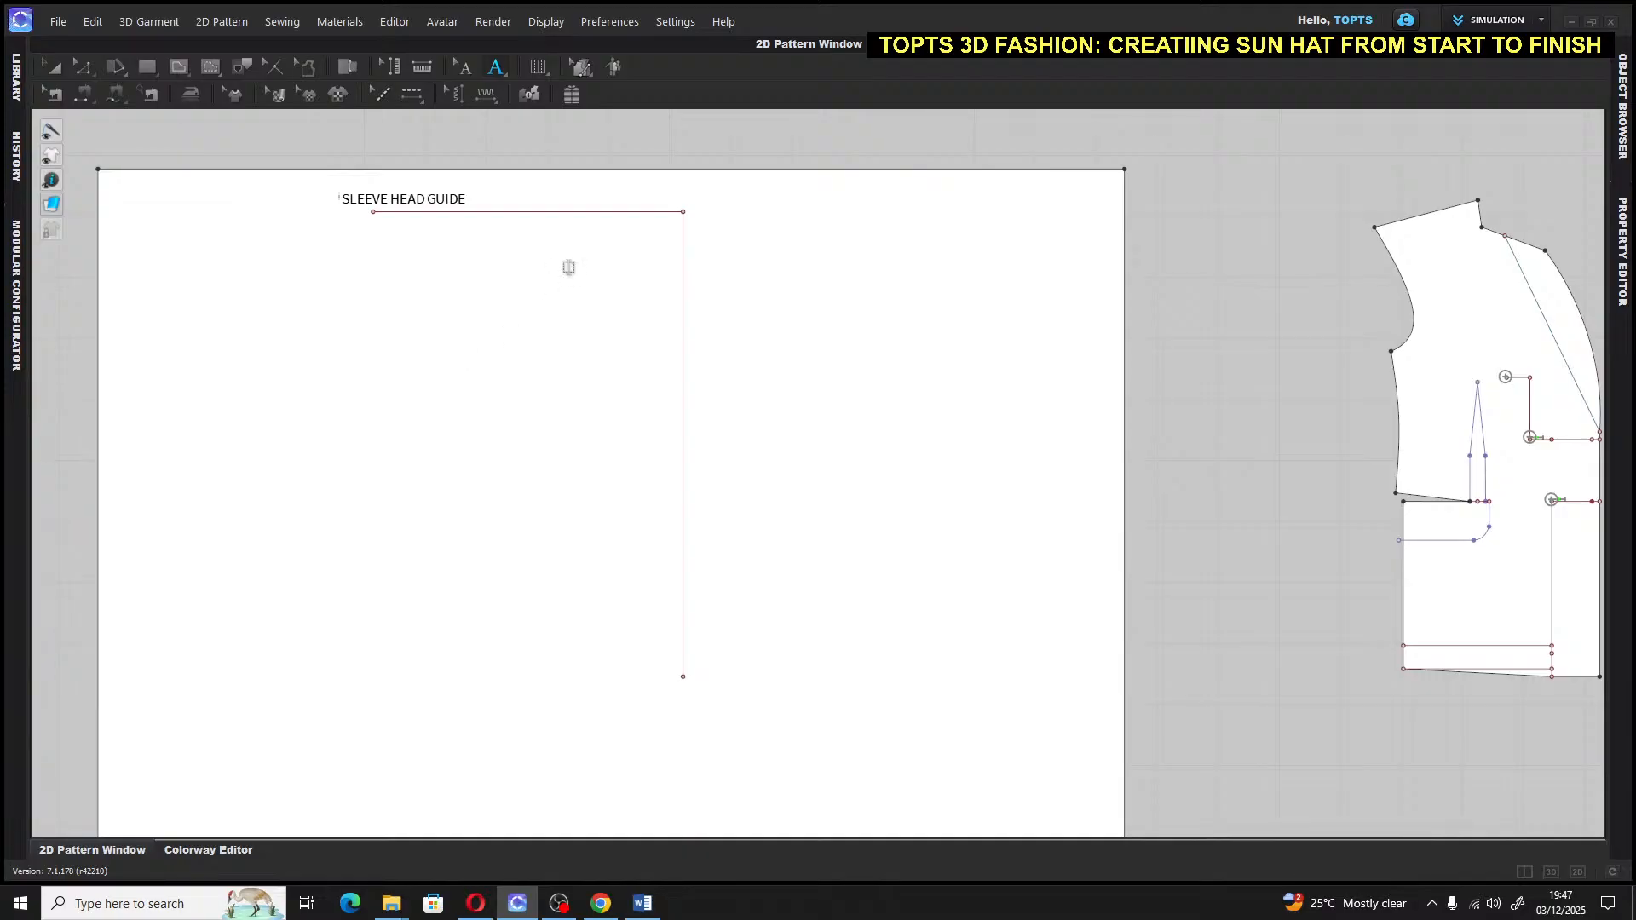
left_click(53, 68)
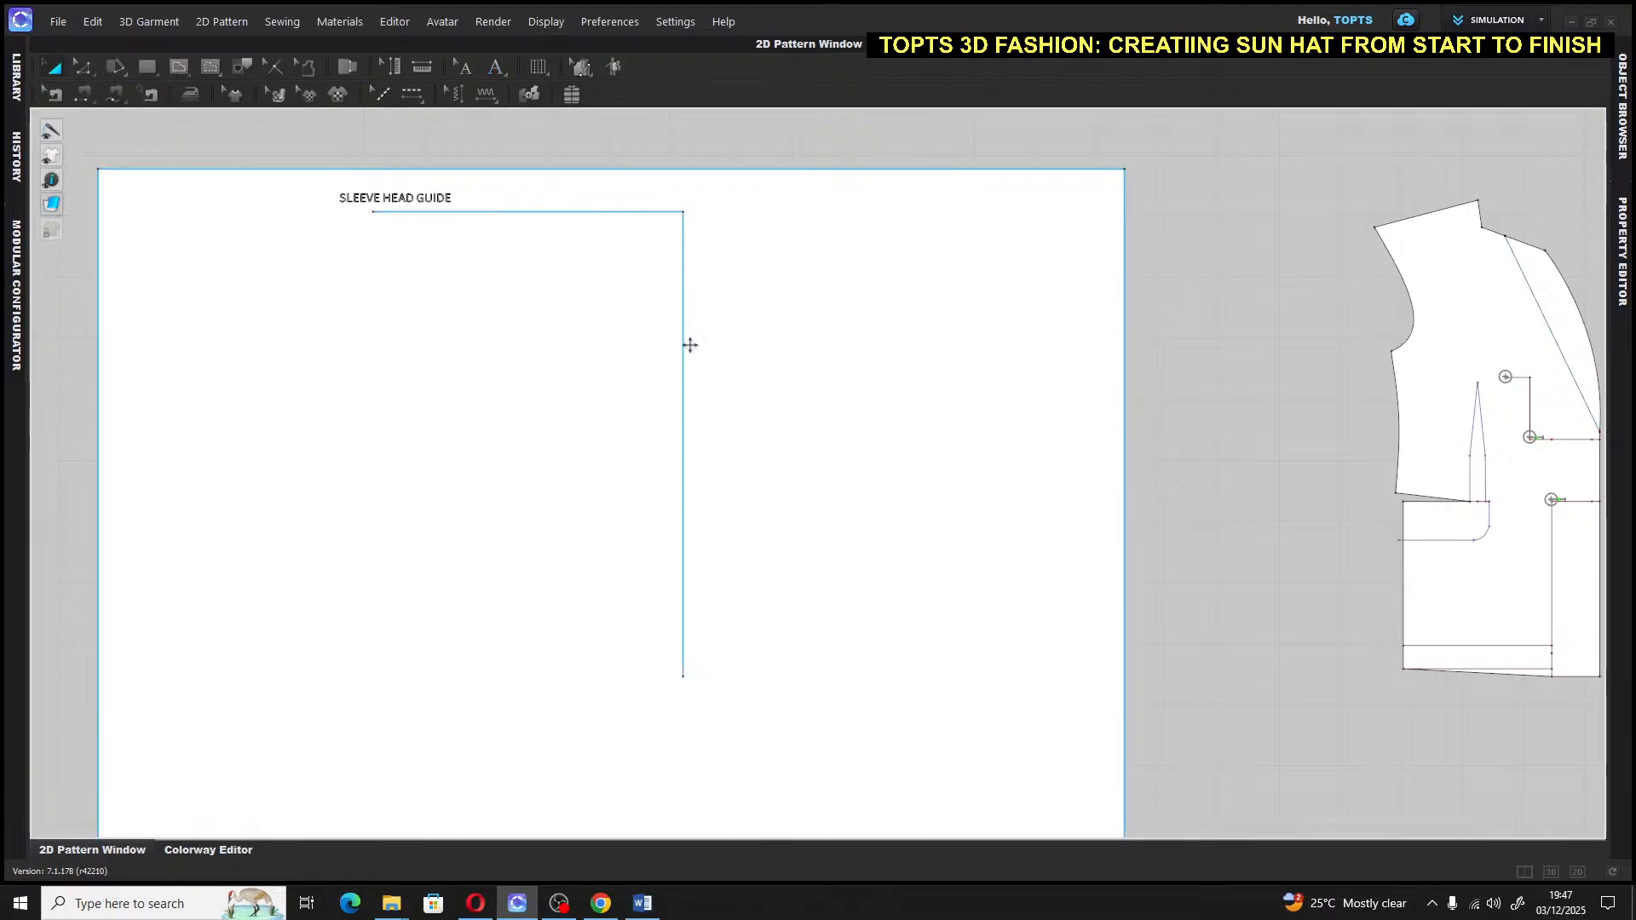
left_click(494, 69)
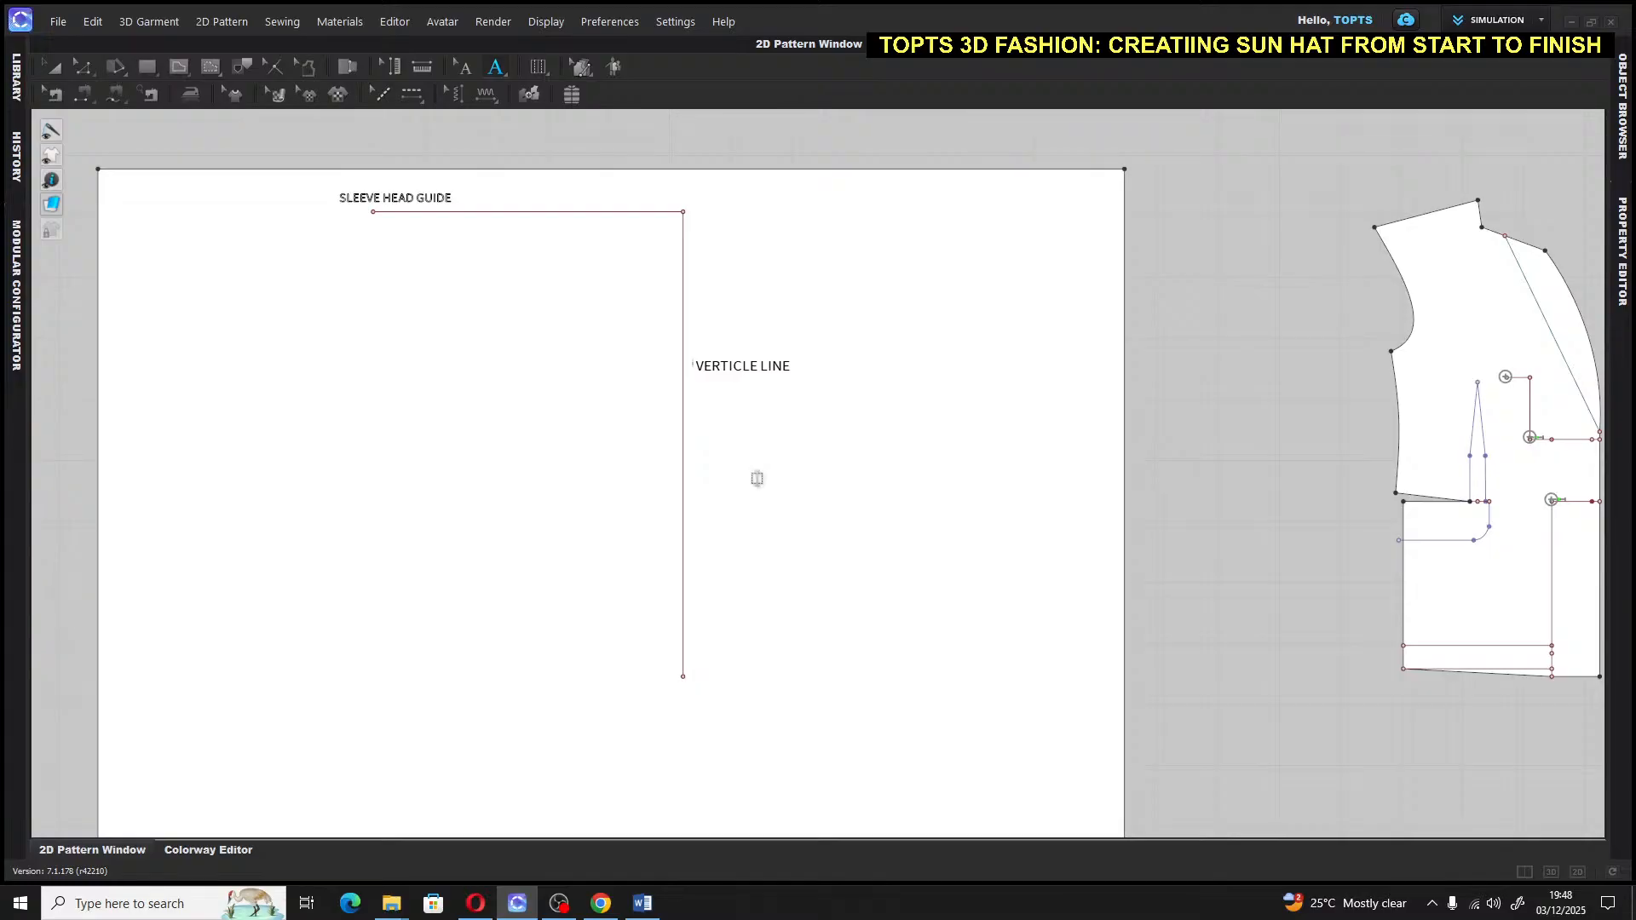
left_click(49, 65)
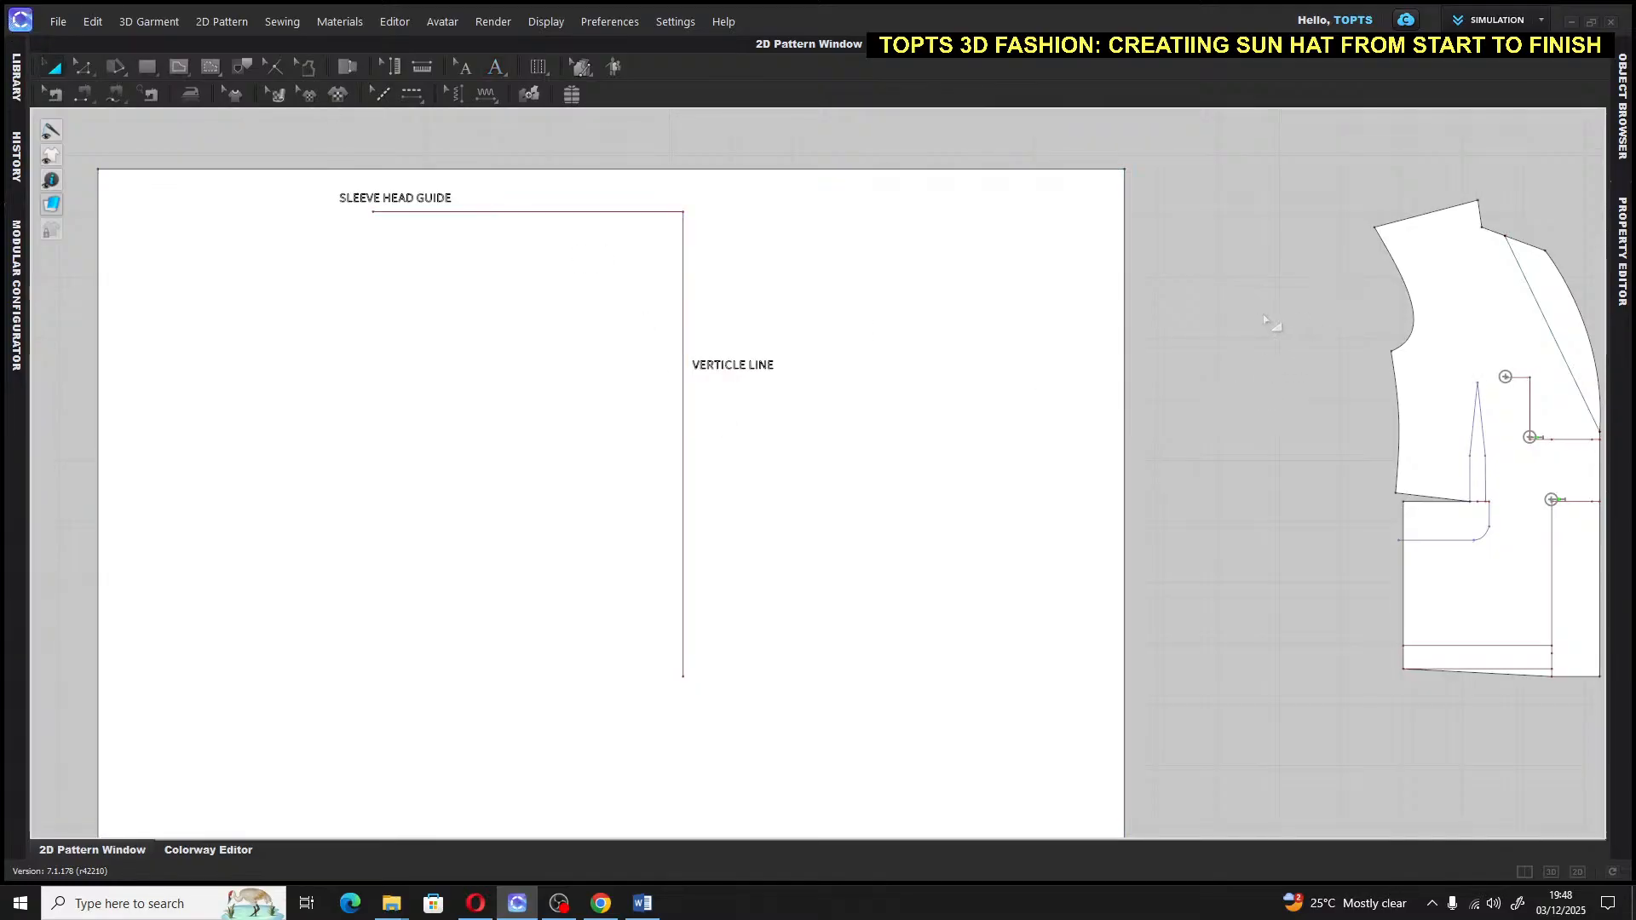
Move the 'VERTICLE LINE' label slightly further right
left_click(732, 364)
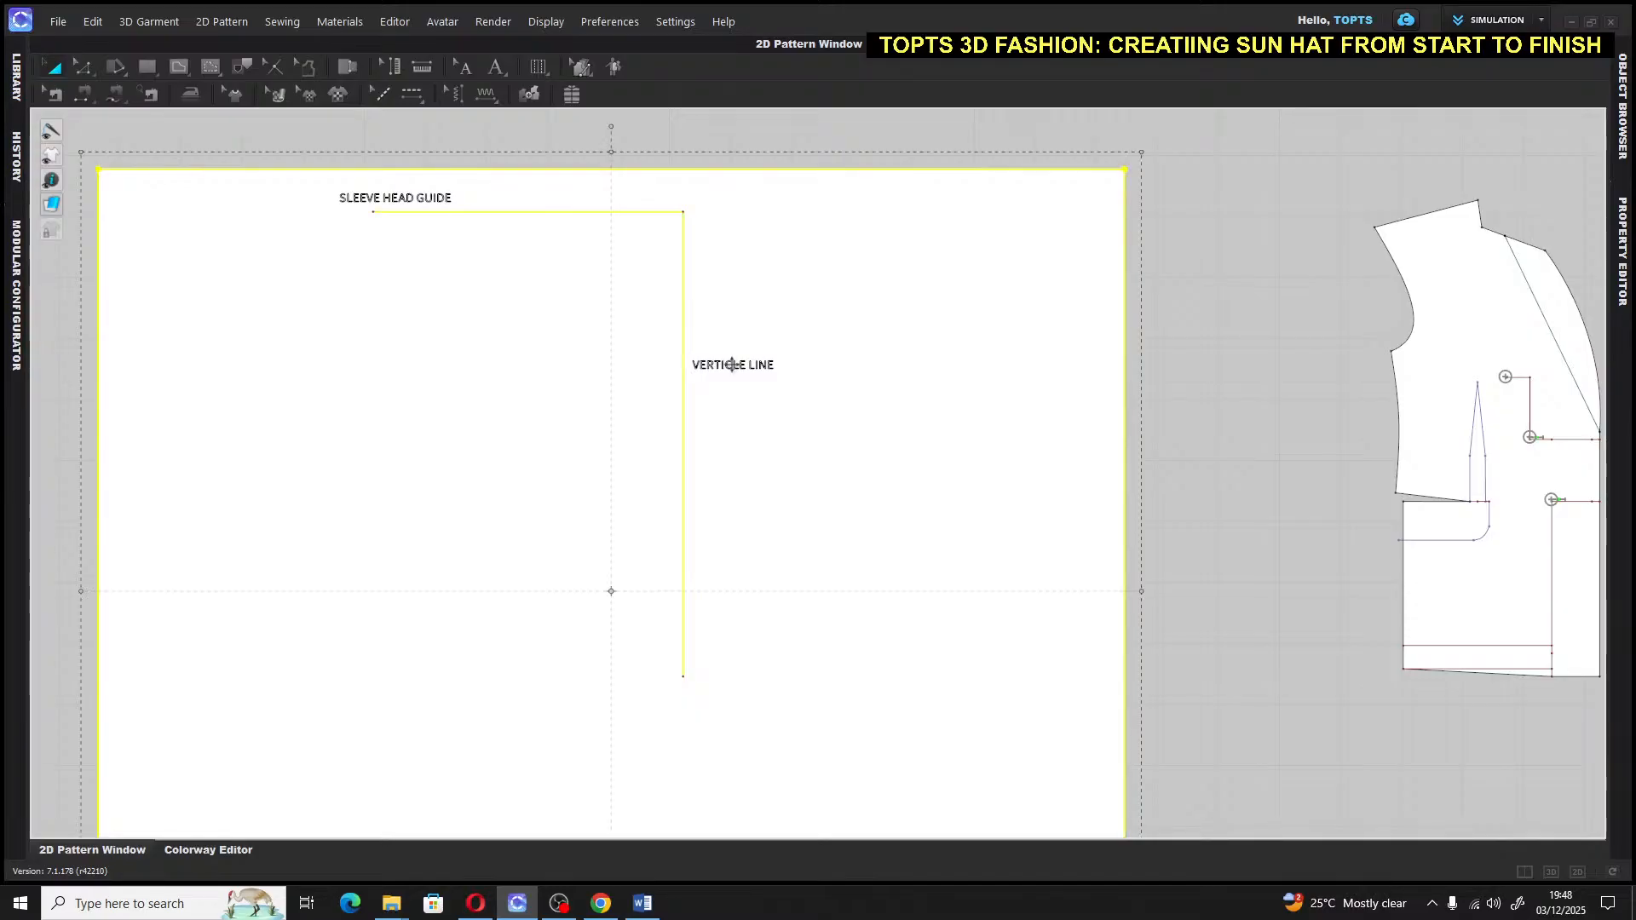
left_click(1216, 350)
left_click(466, 67)
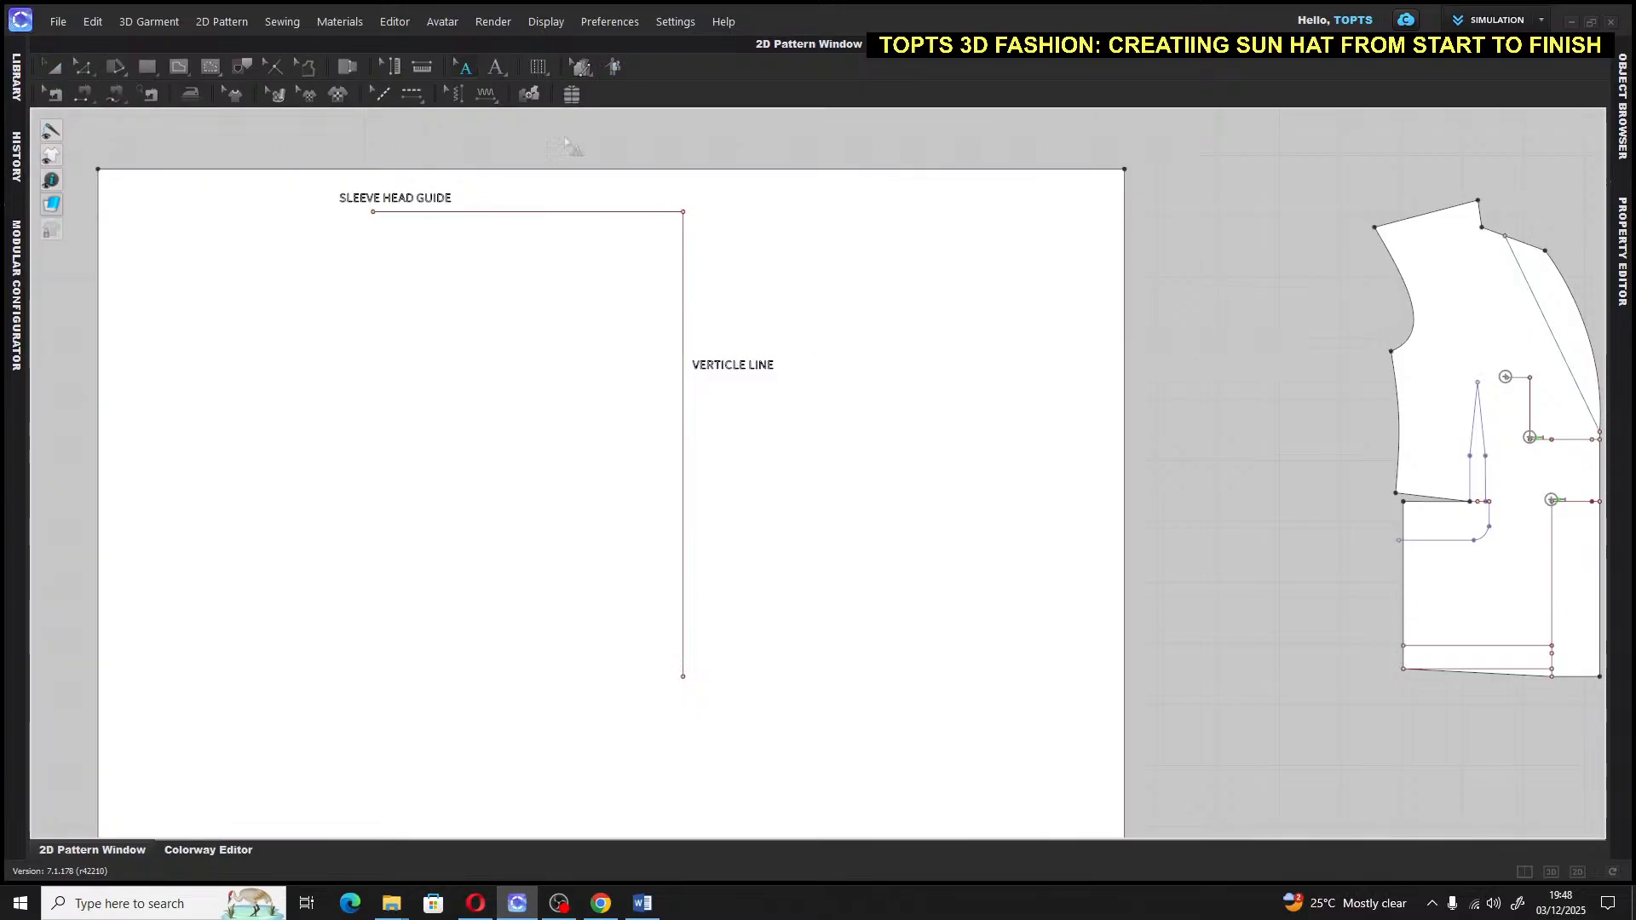
left_click(729, 375)
left_click_drag(729, 377, 786, 380)
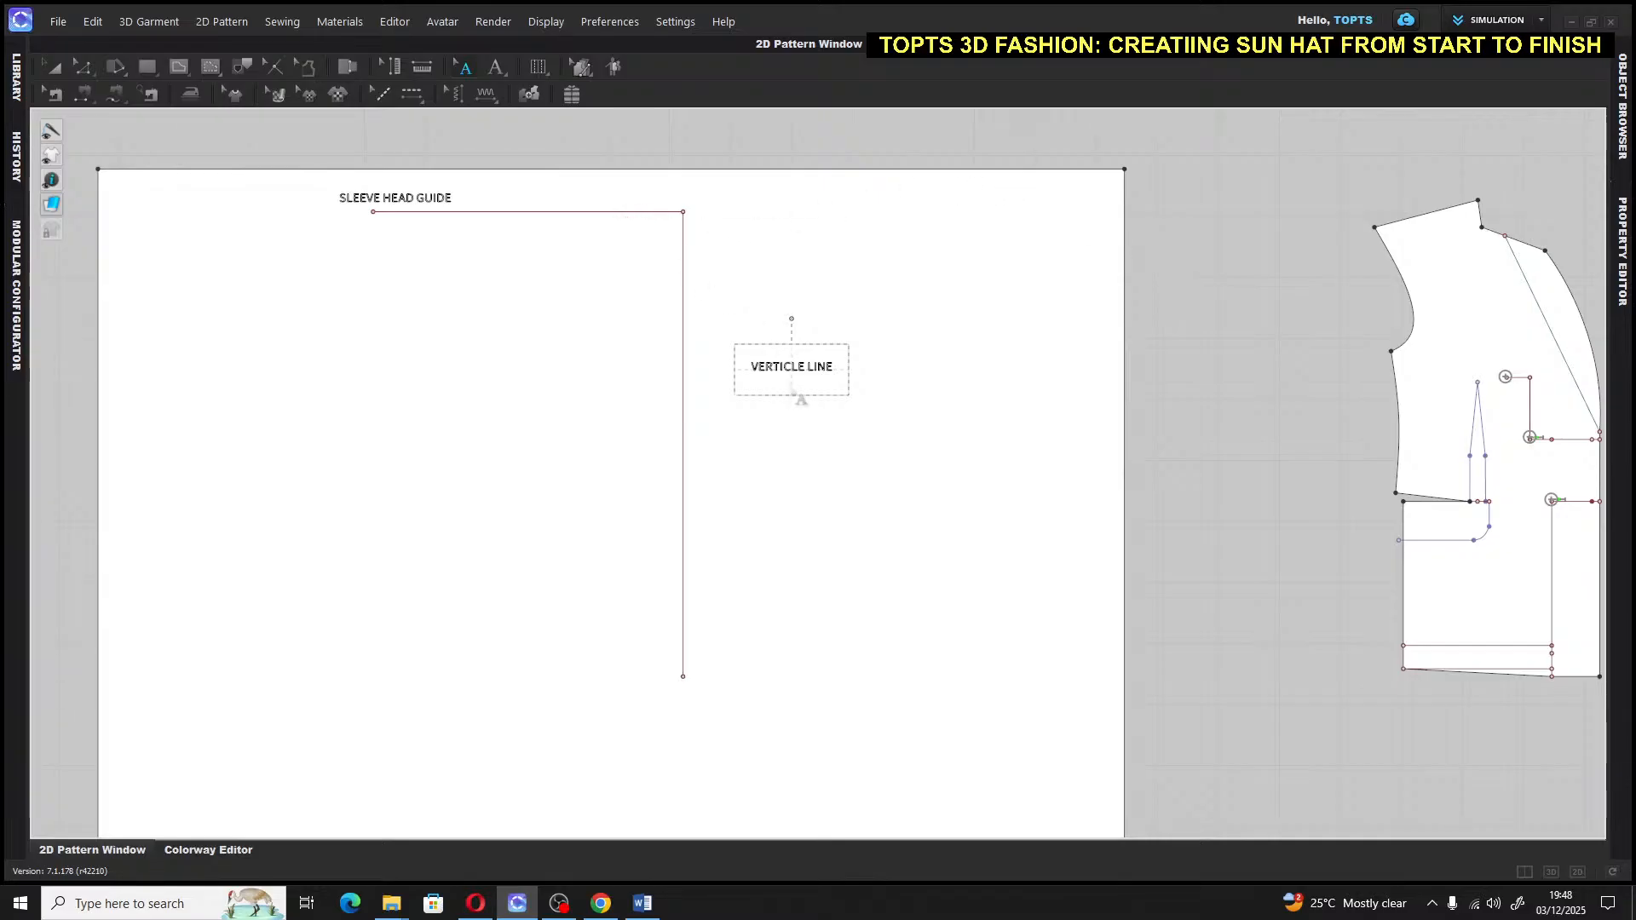
left_click(1168, 322)
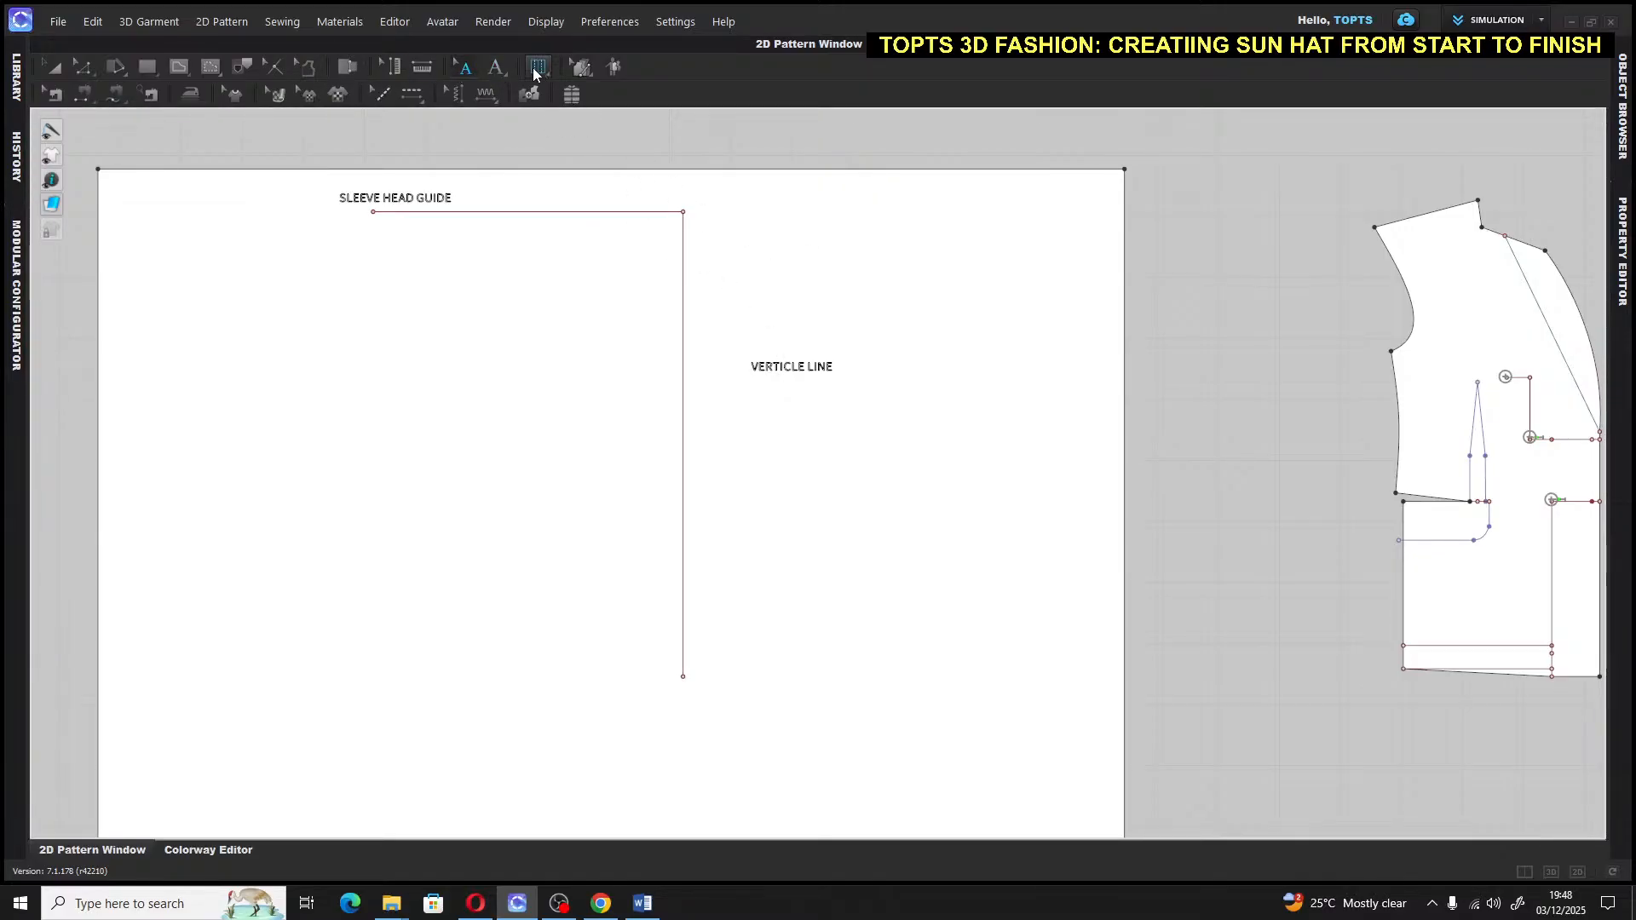
Select the sleeve draft pattern and then just its vertical line
left_click(493, 72)
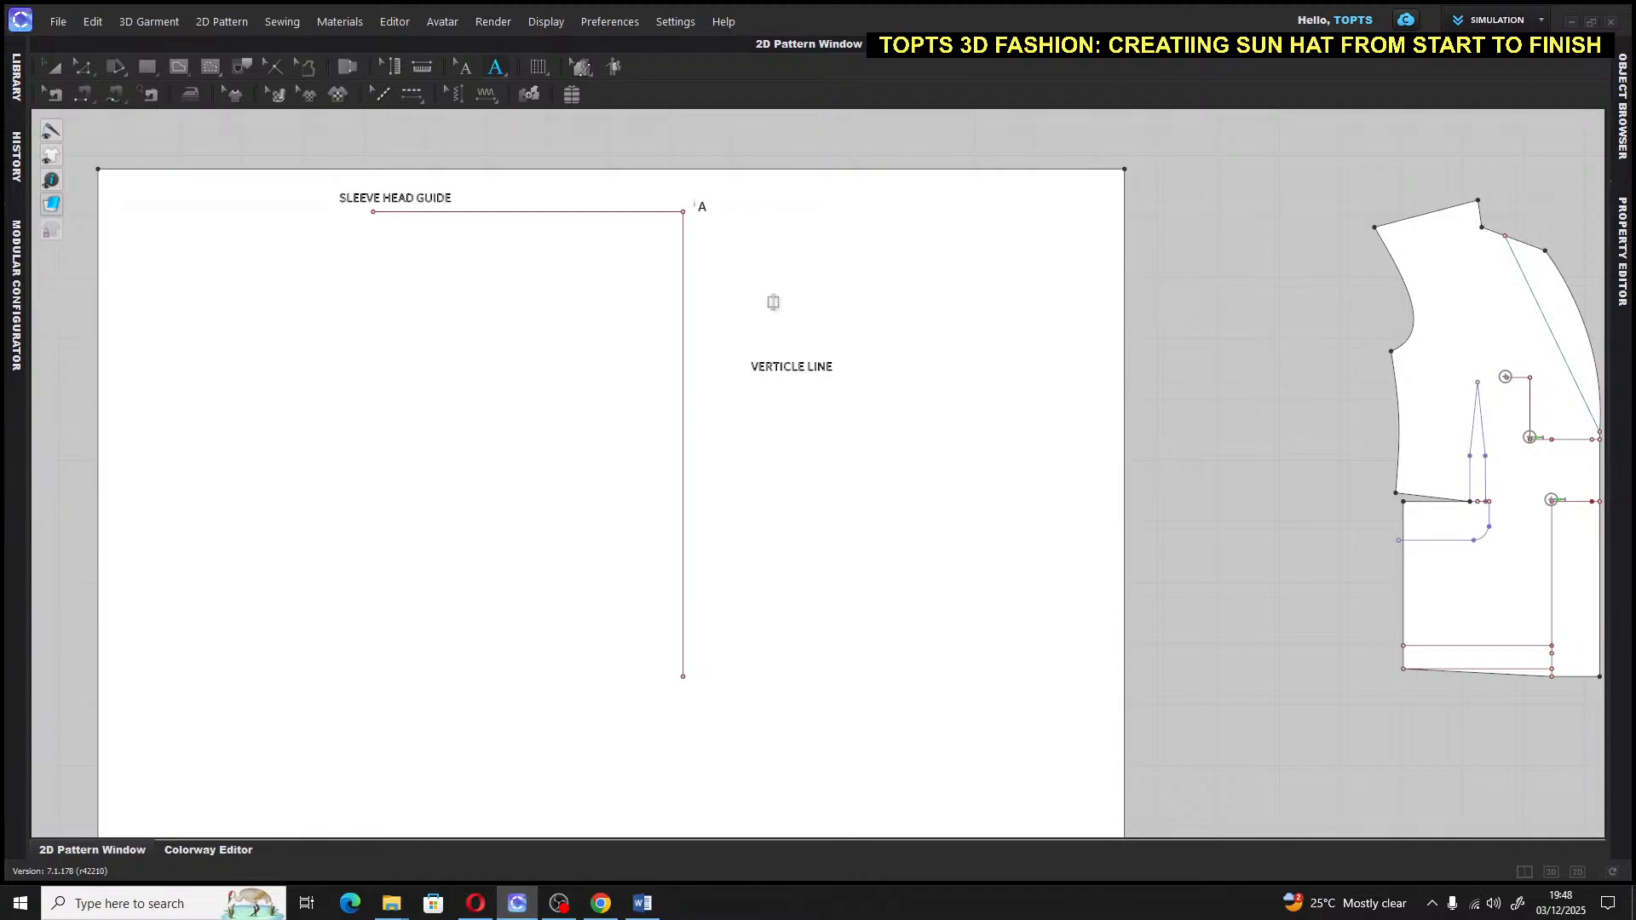
left_click(57, 69)
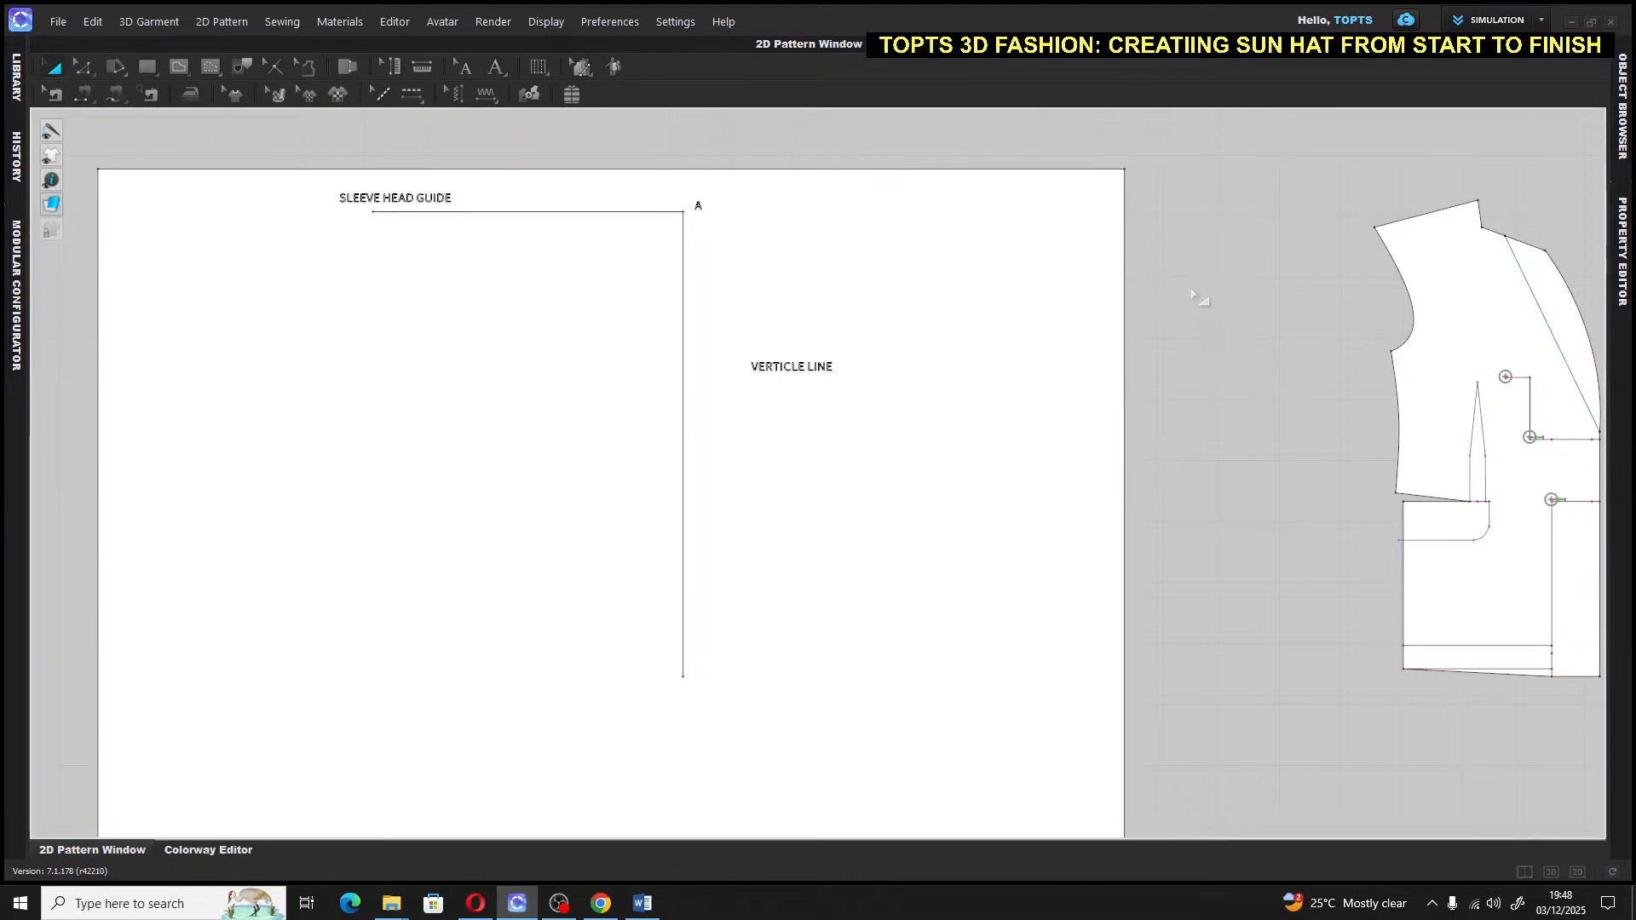
left_click(625, 203)
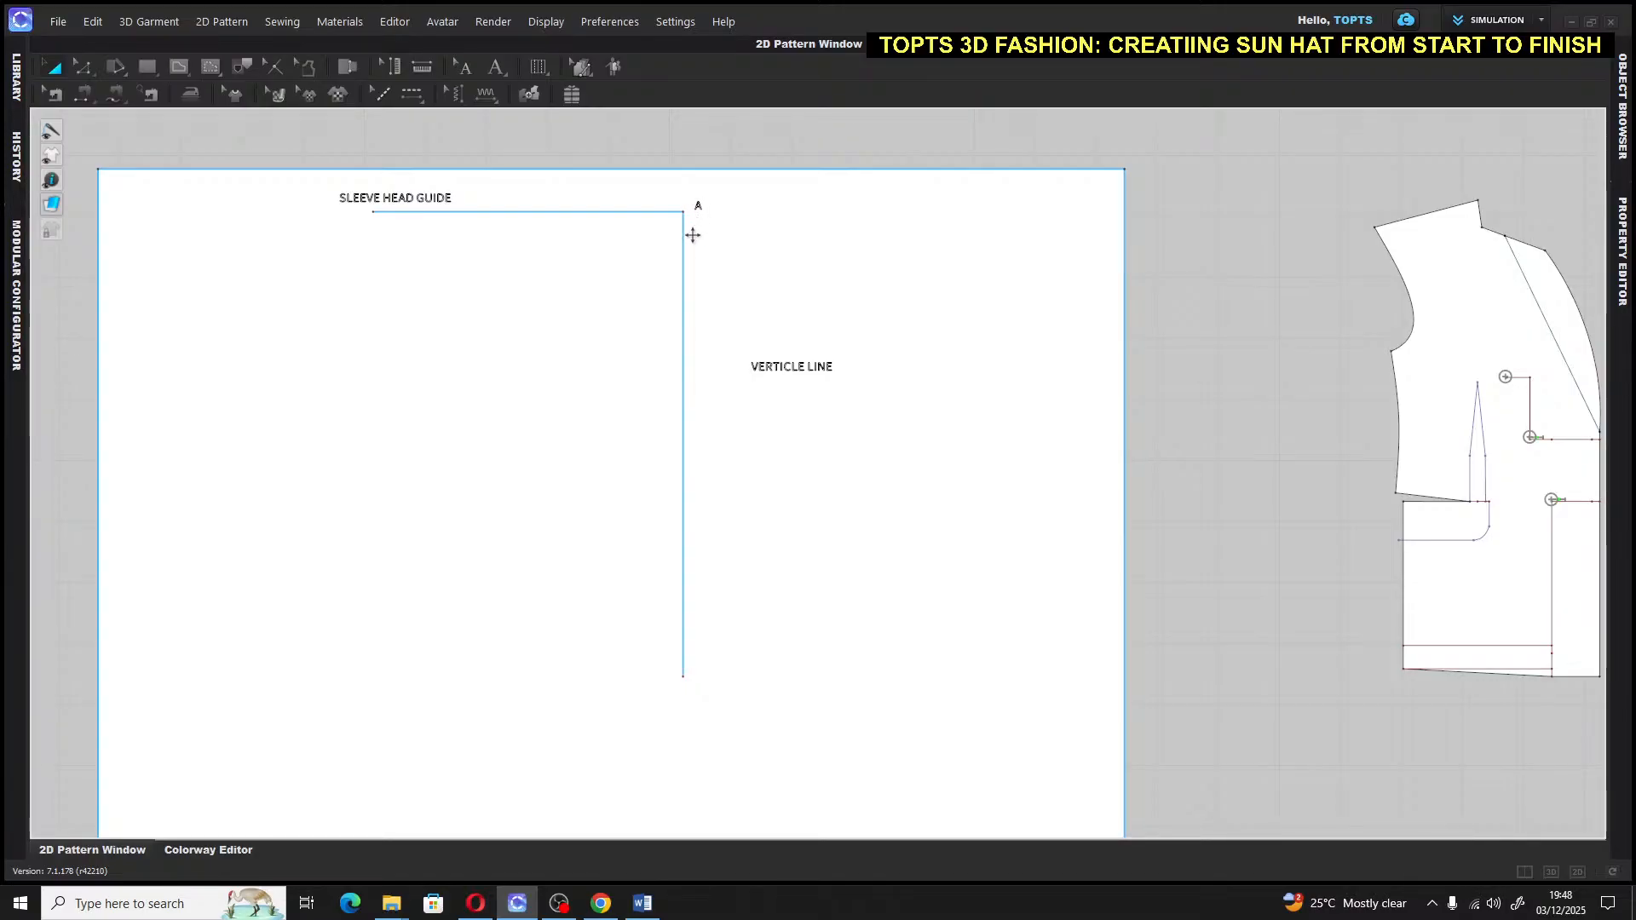
left_click(684, 417)
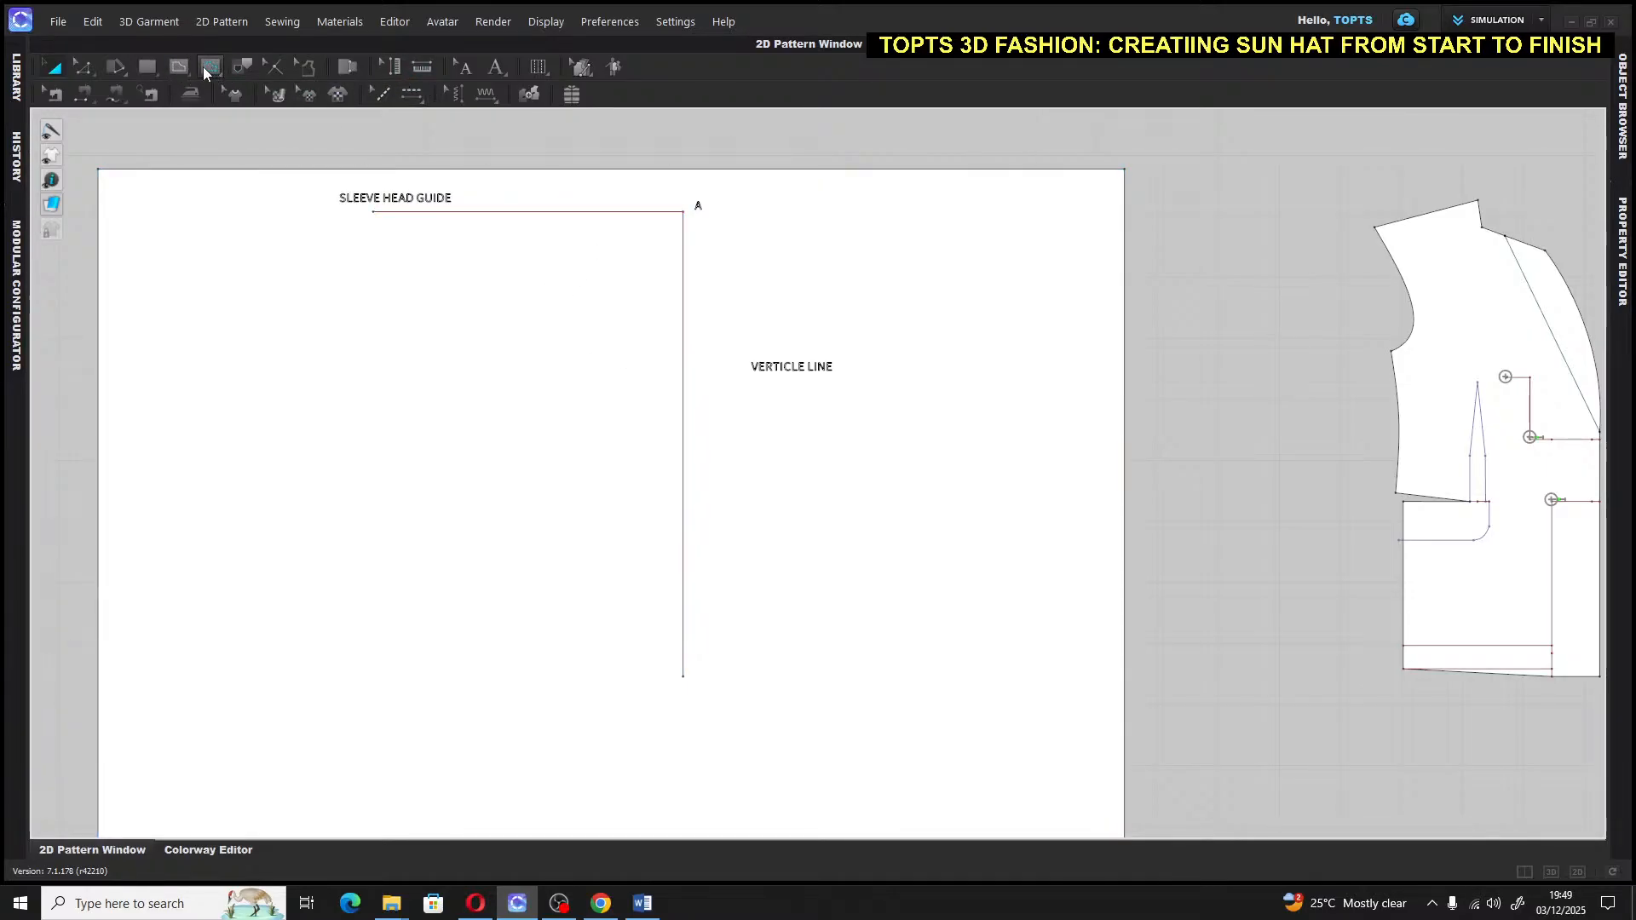
Draw a 27-inch internal line down from point A along the vertical guide
left_click(180, 66)
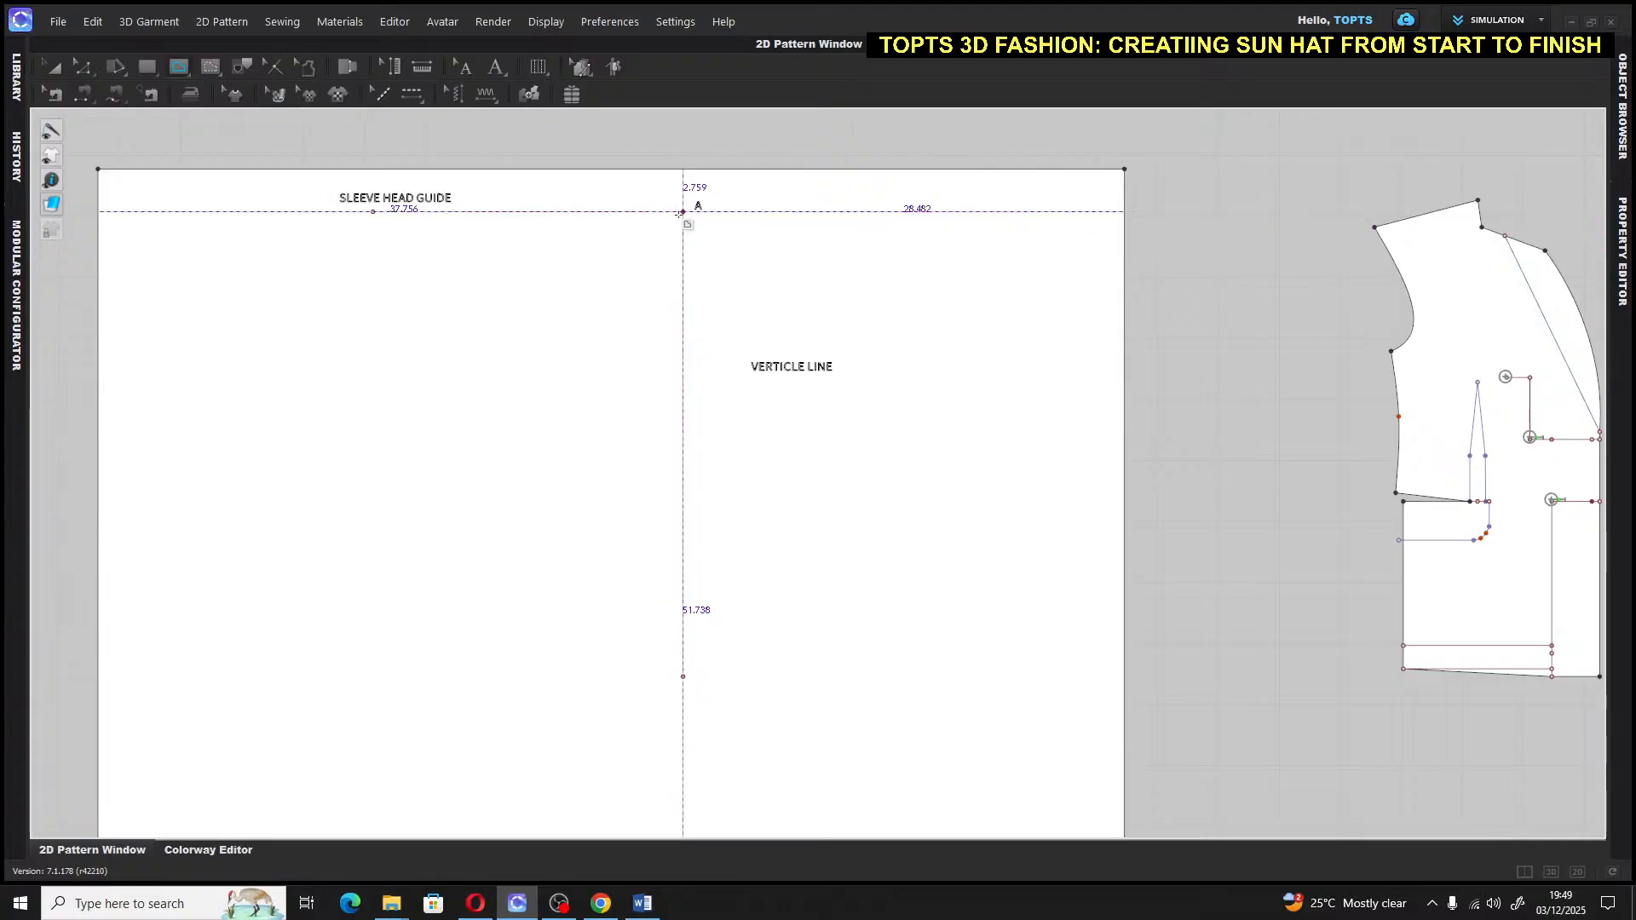
left_click(682, 212)
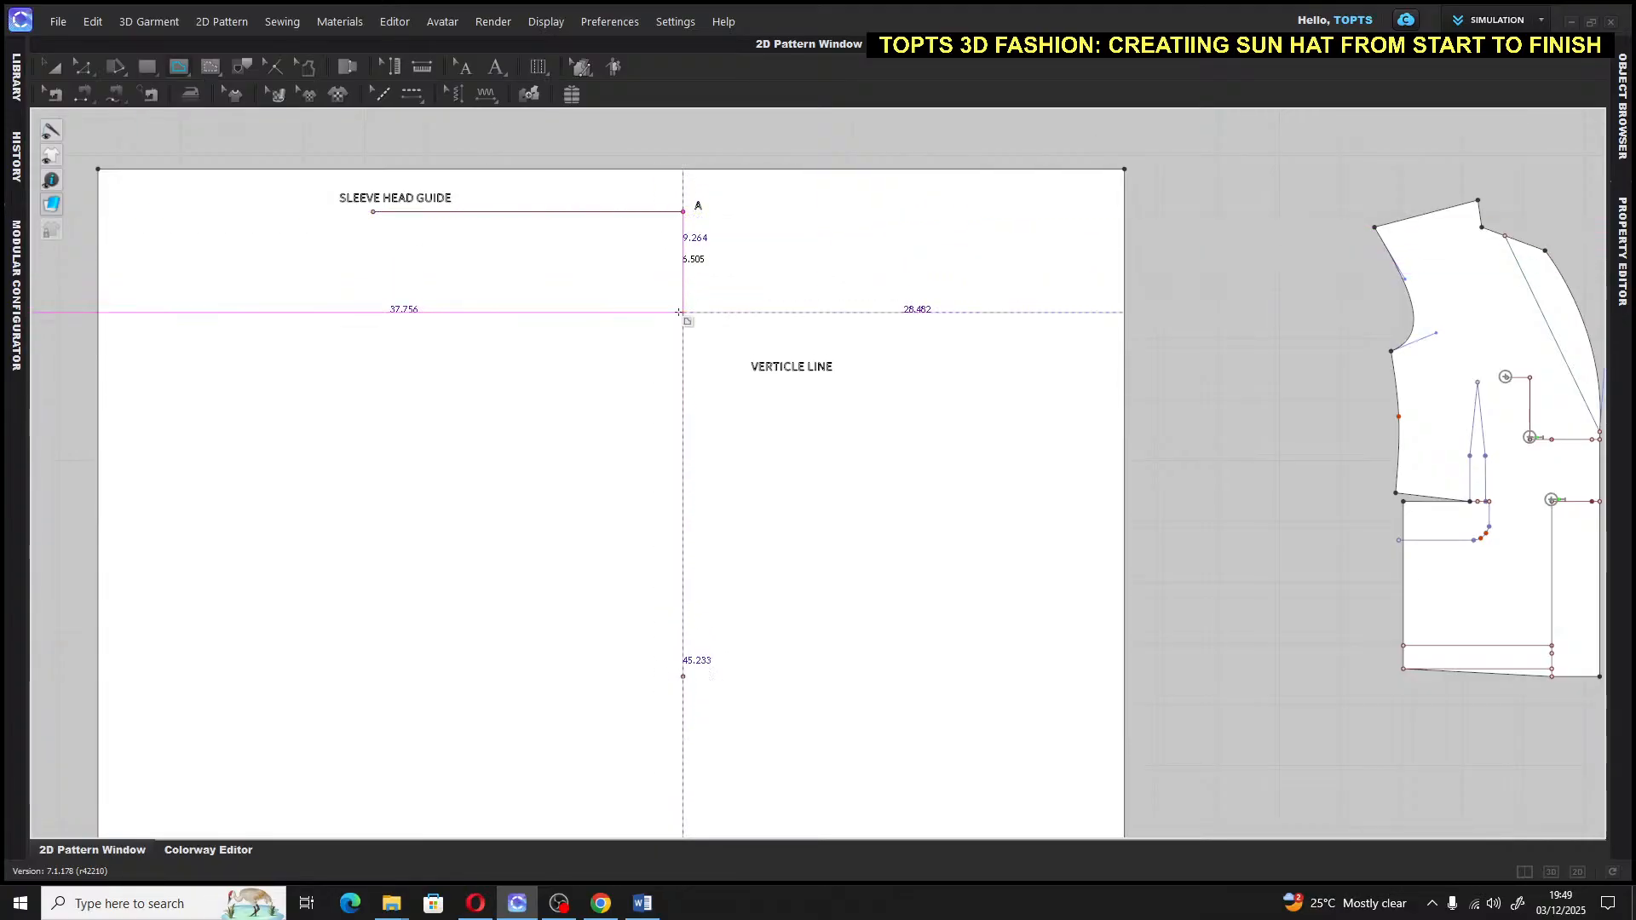
left_click(680, 408)
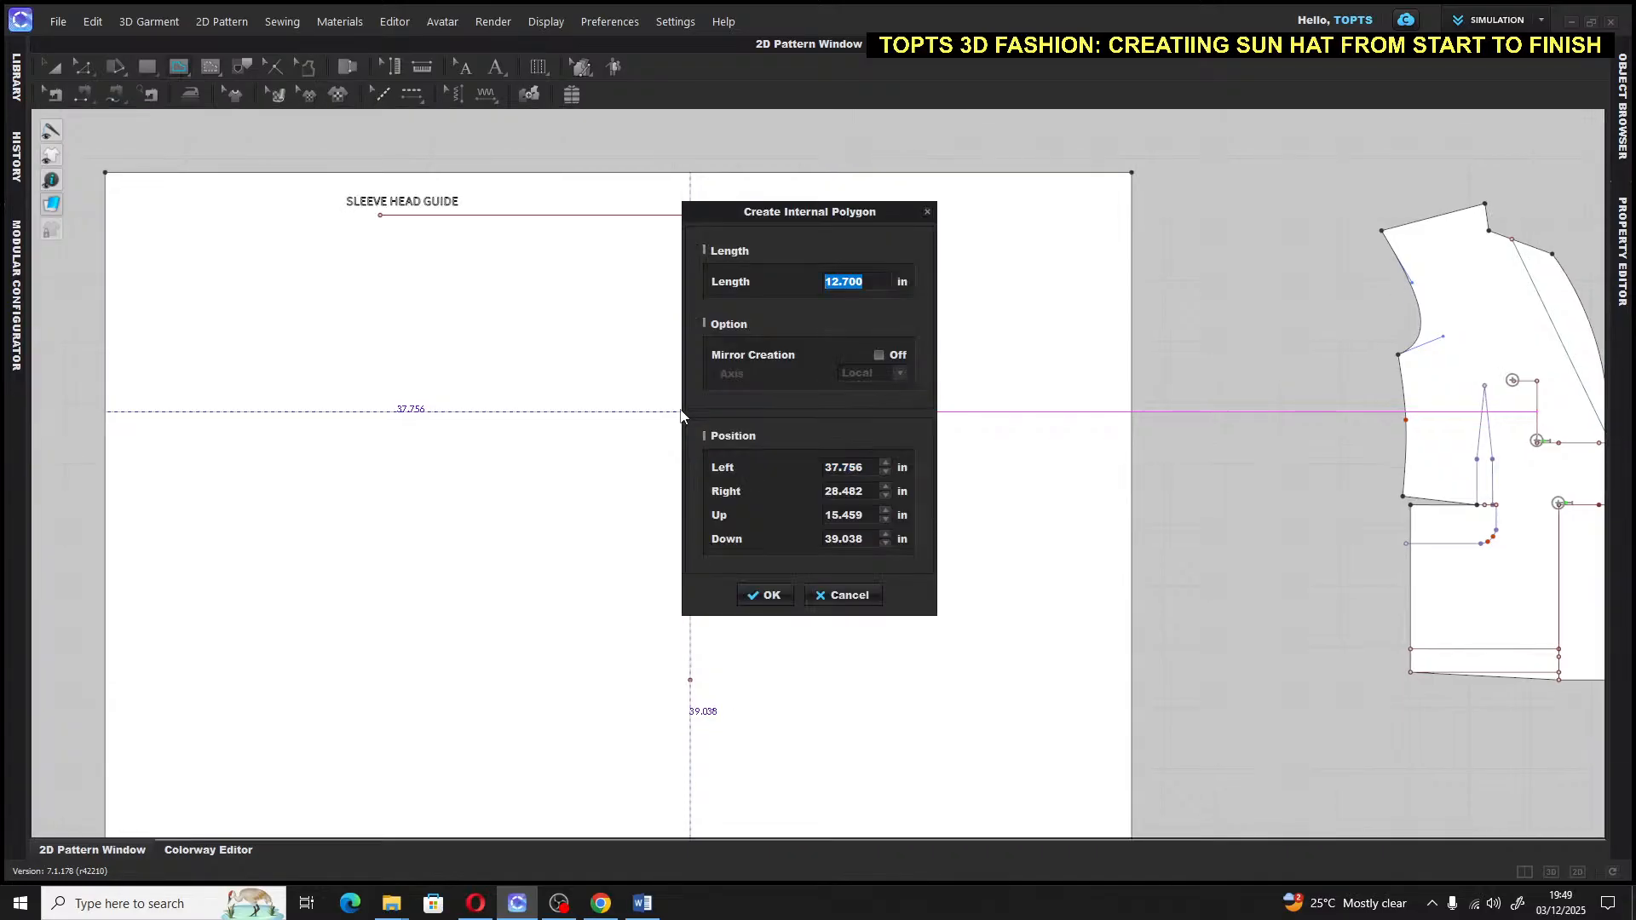
type("26")
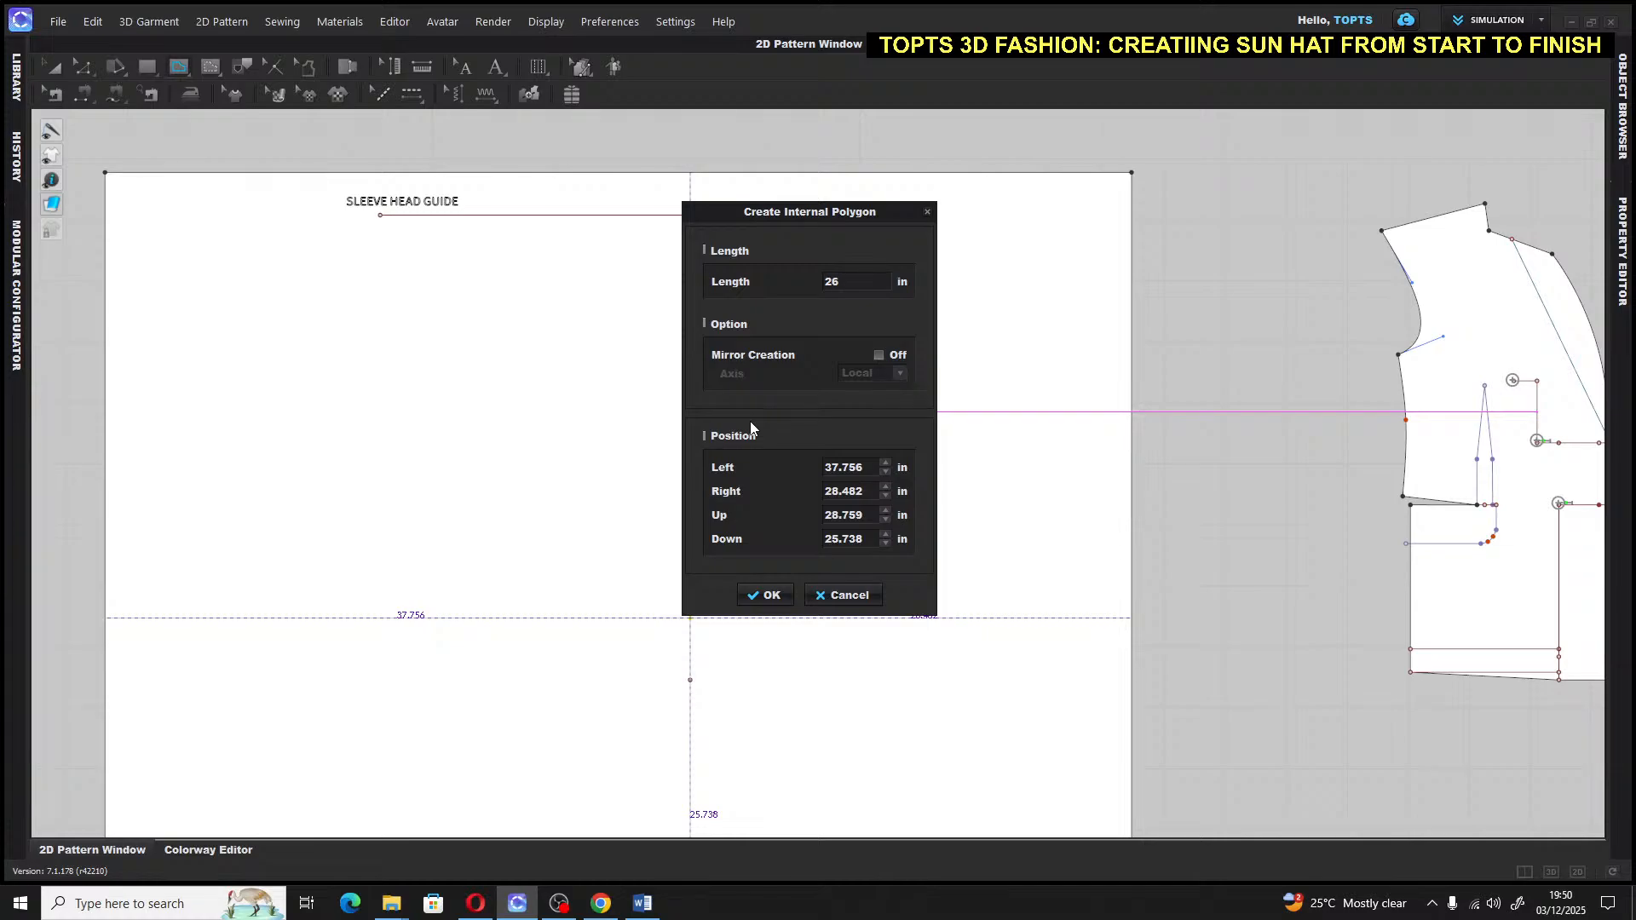
key("BackSpace")
type("7")
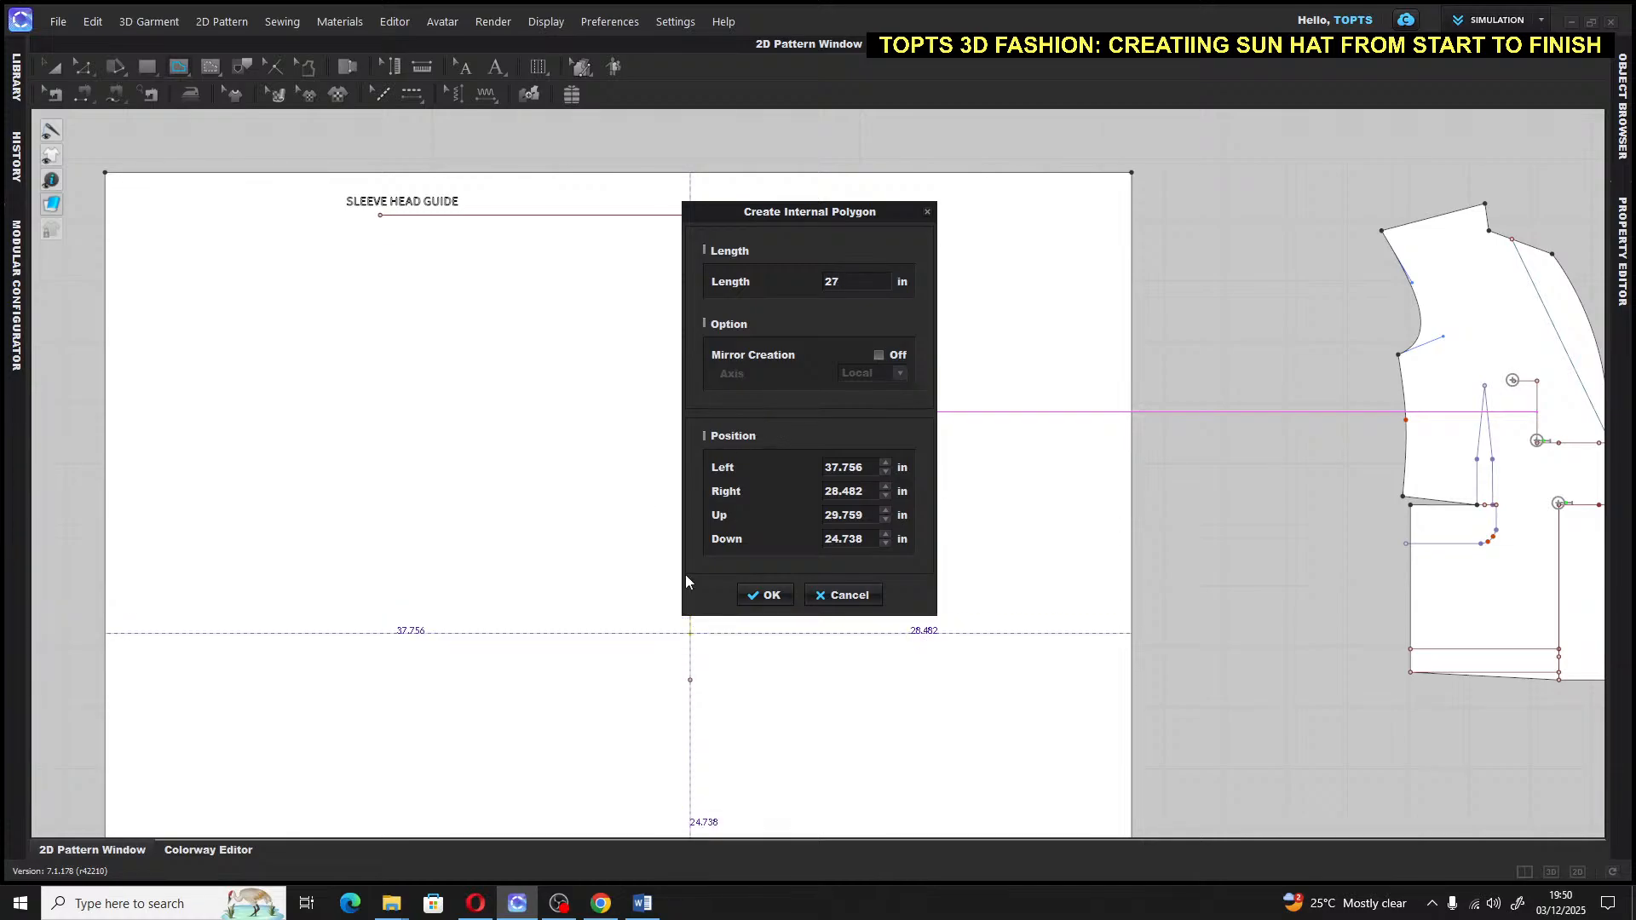
left_click(765, 596)
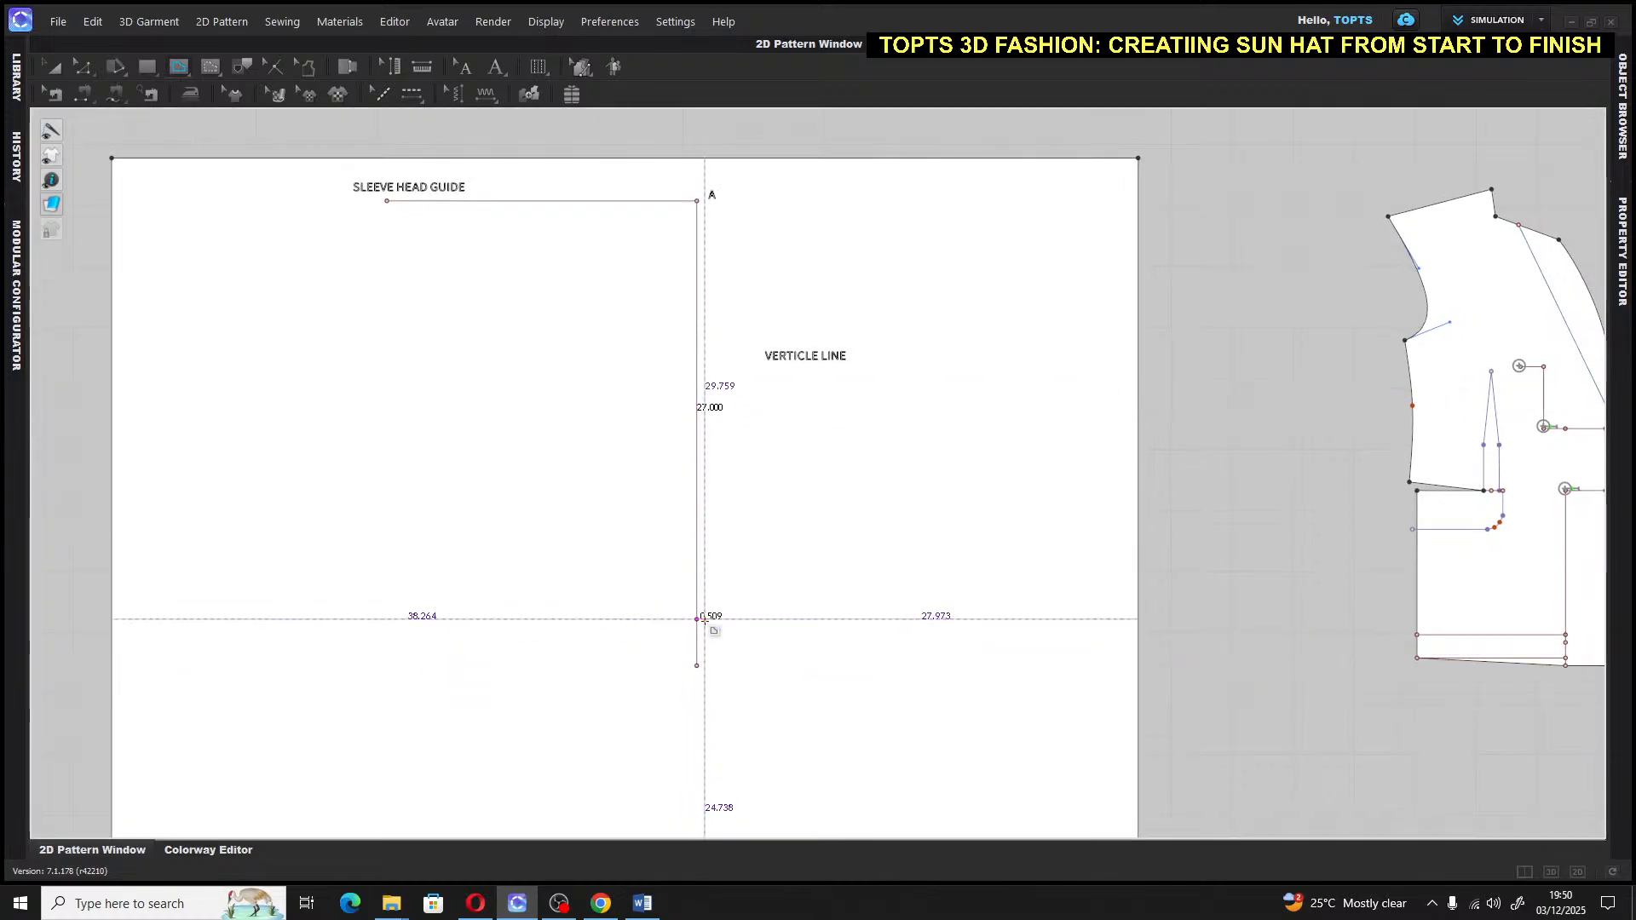
left_click(697, 620)
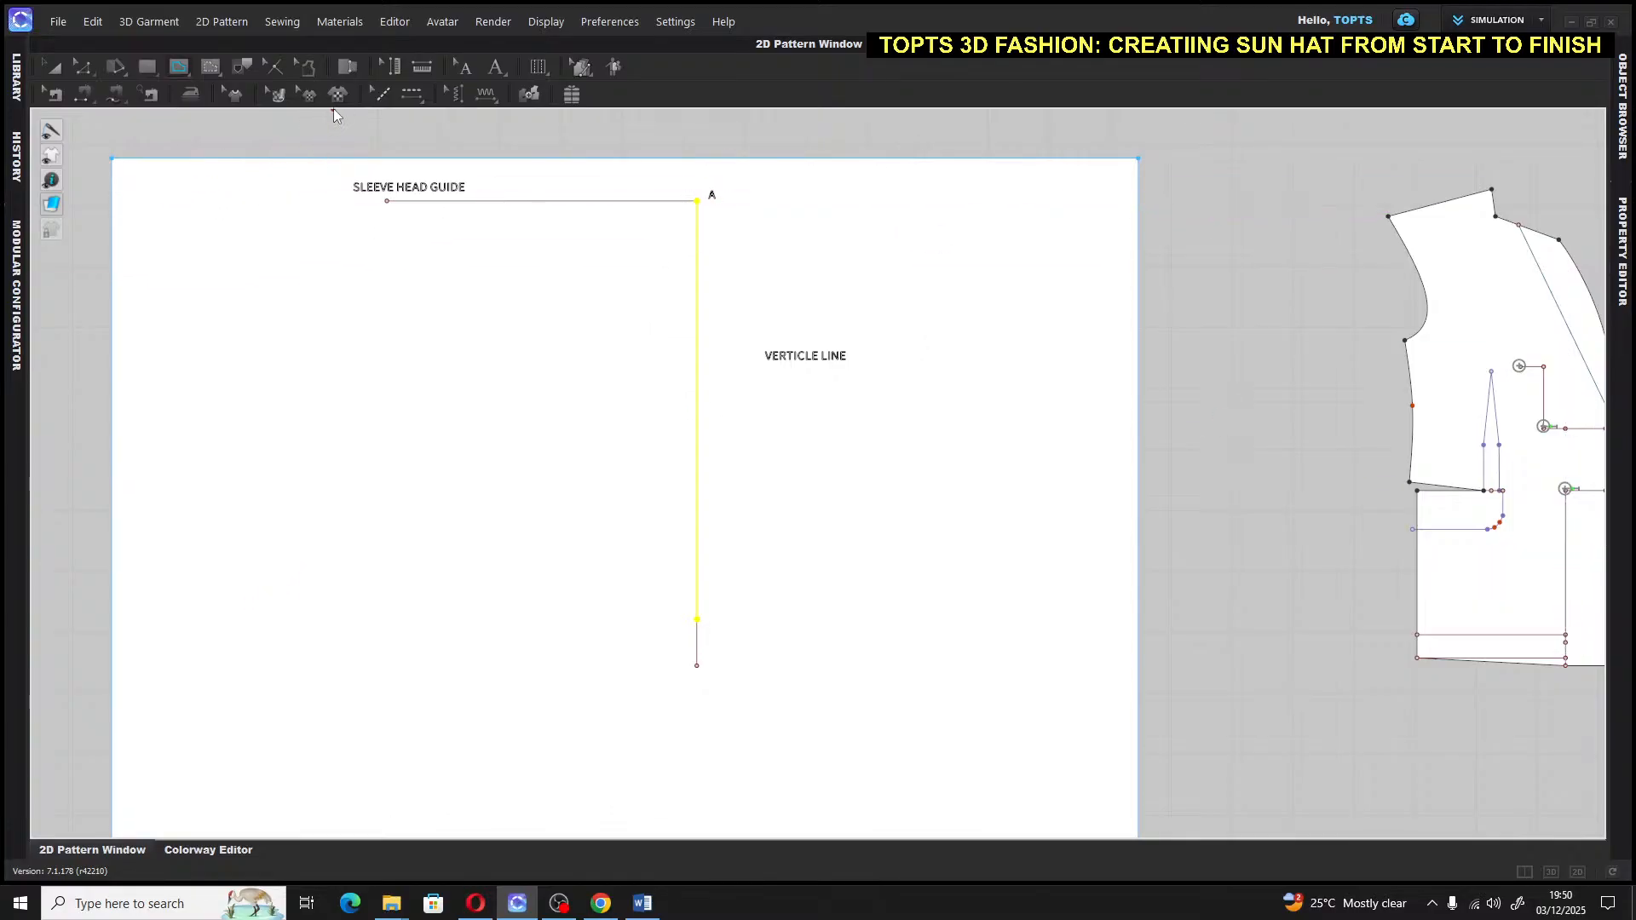
Label the line's lower end 'B'
left_click(496, 67)
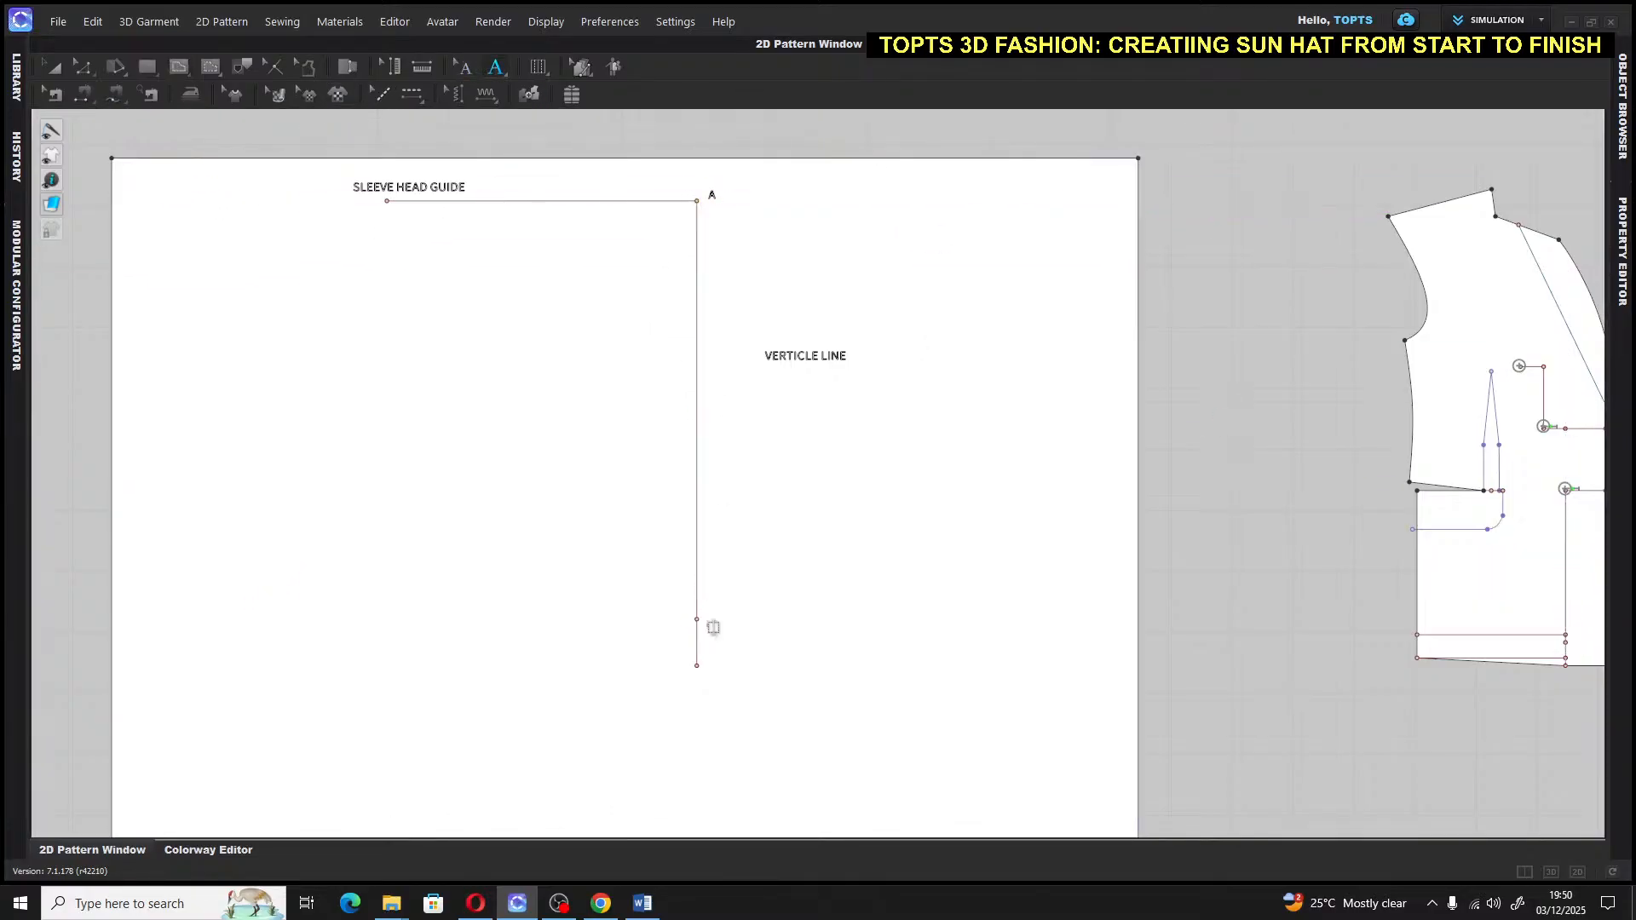
left_click(714, 627)
type("B")
left_click(58, 67)
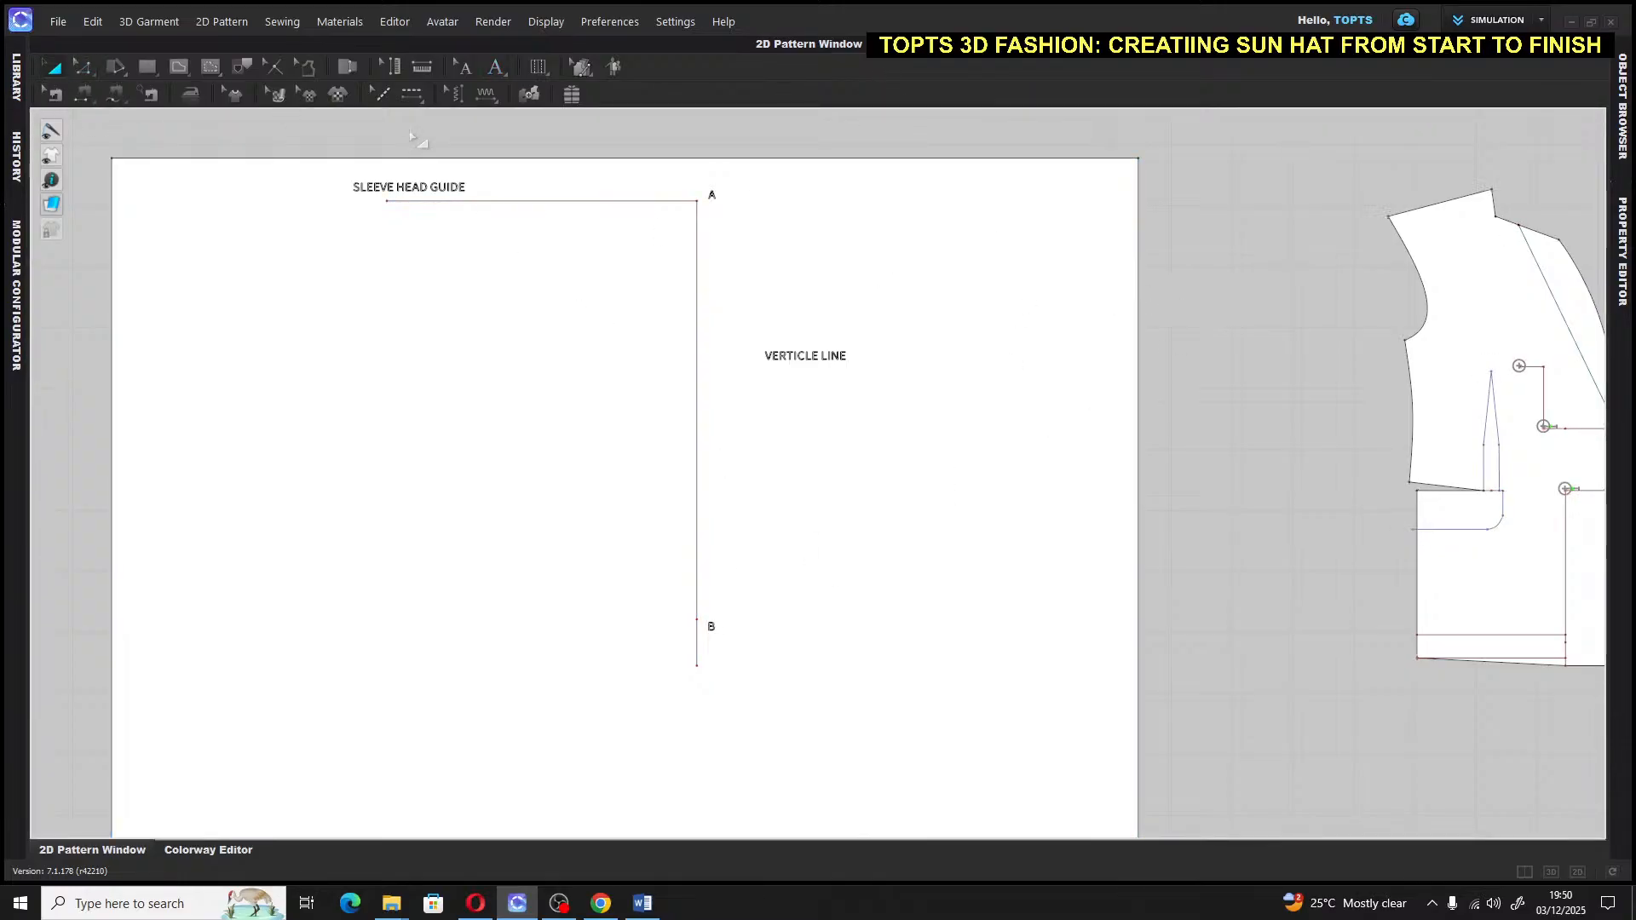
Draw a 20-inch horizontal internal line leftward from point B, then deselect it
left_click(181, 66)
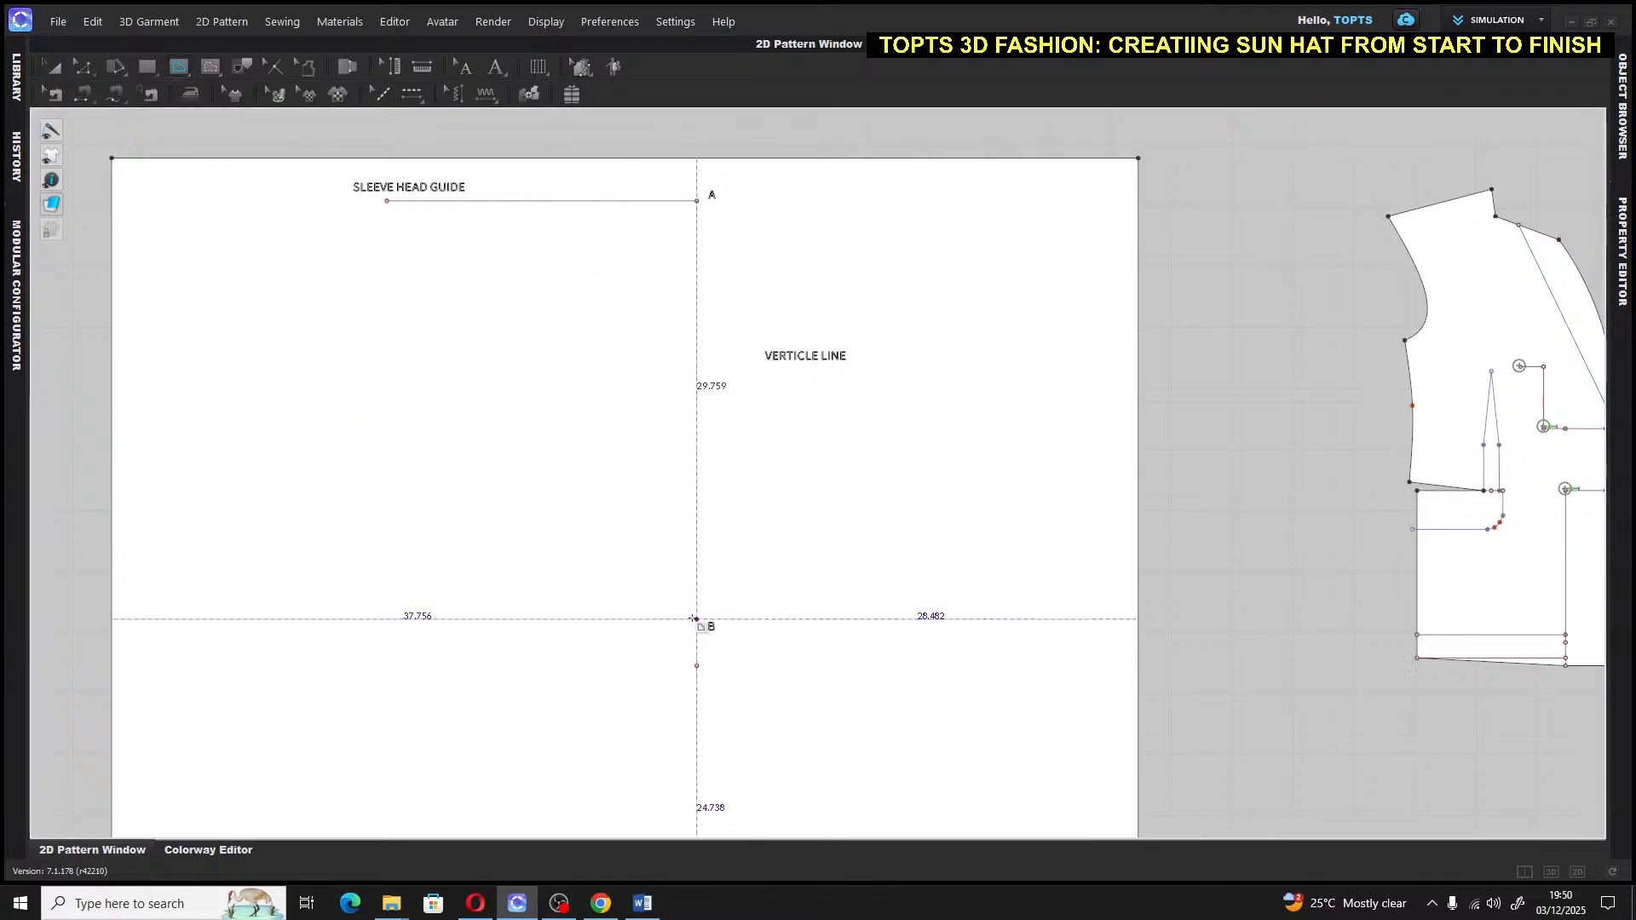
left_click(698, 619)
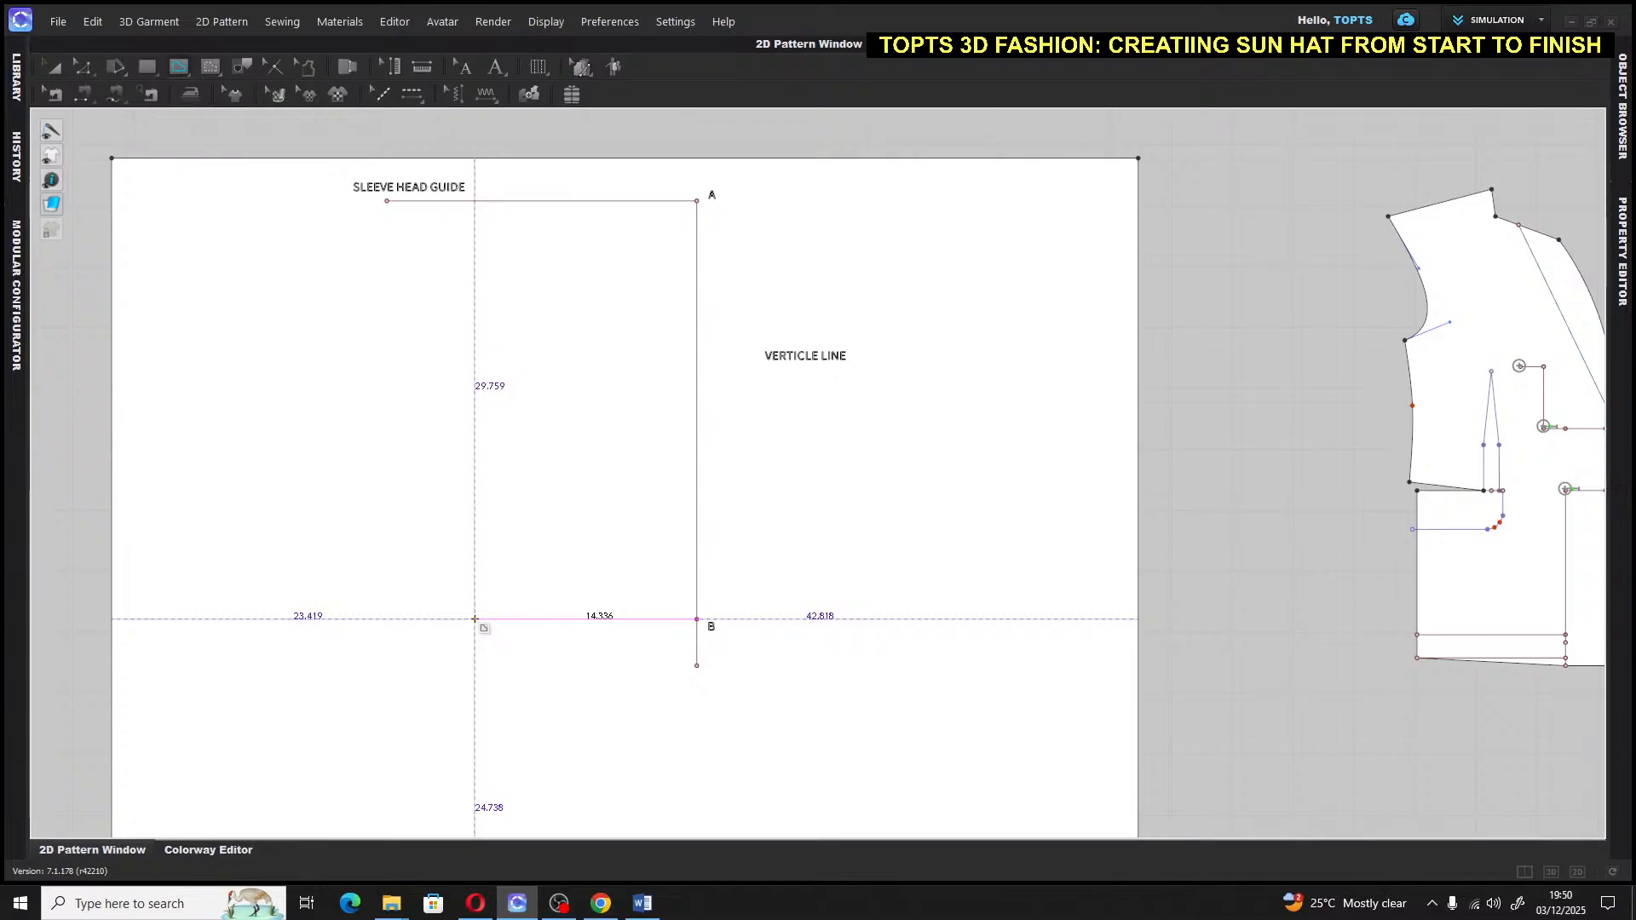
right_click(475, 619)
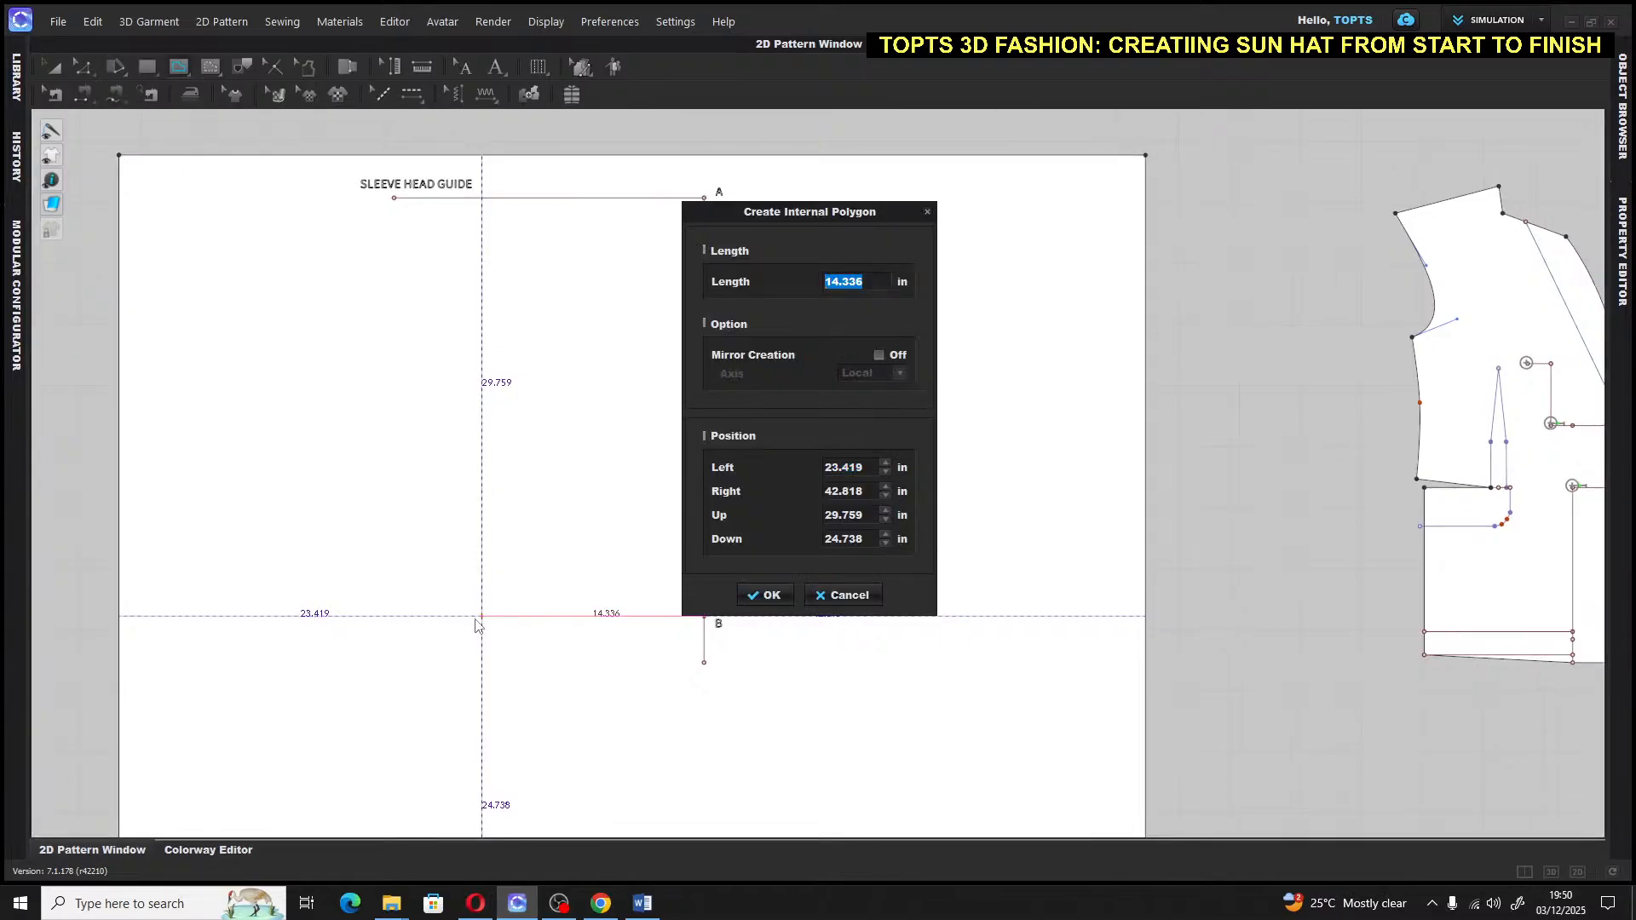
type("20")
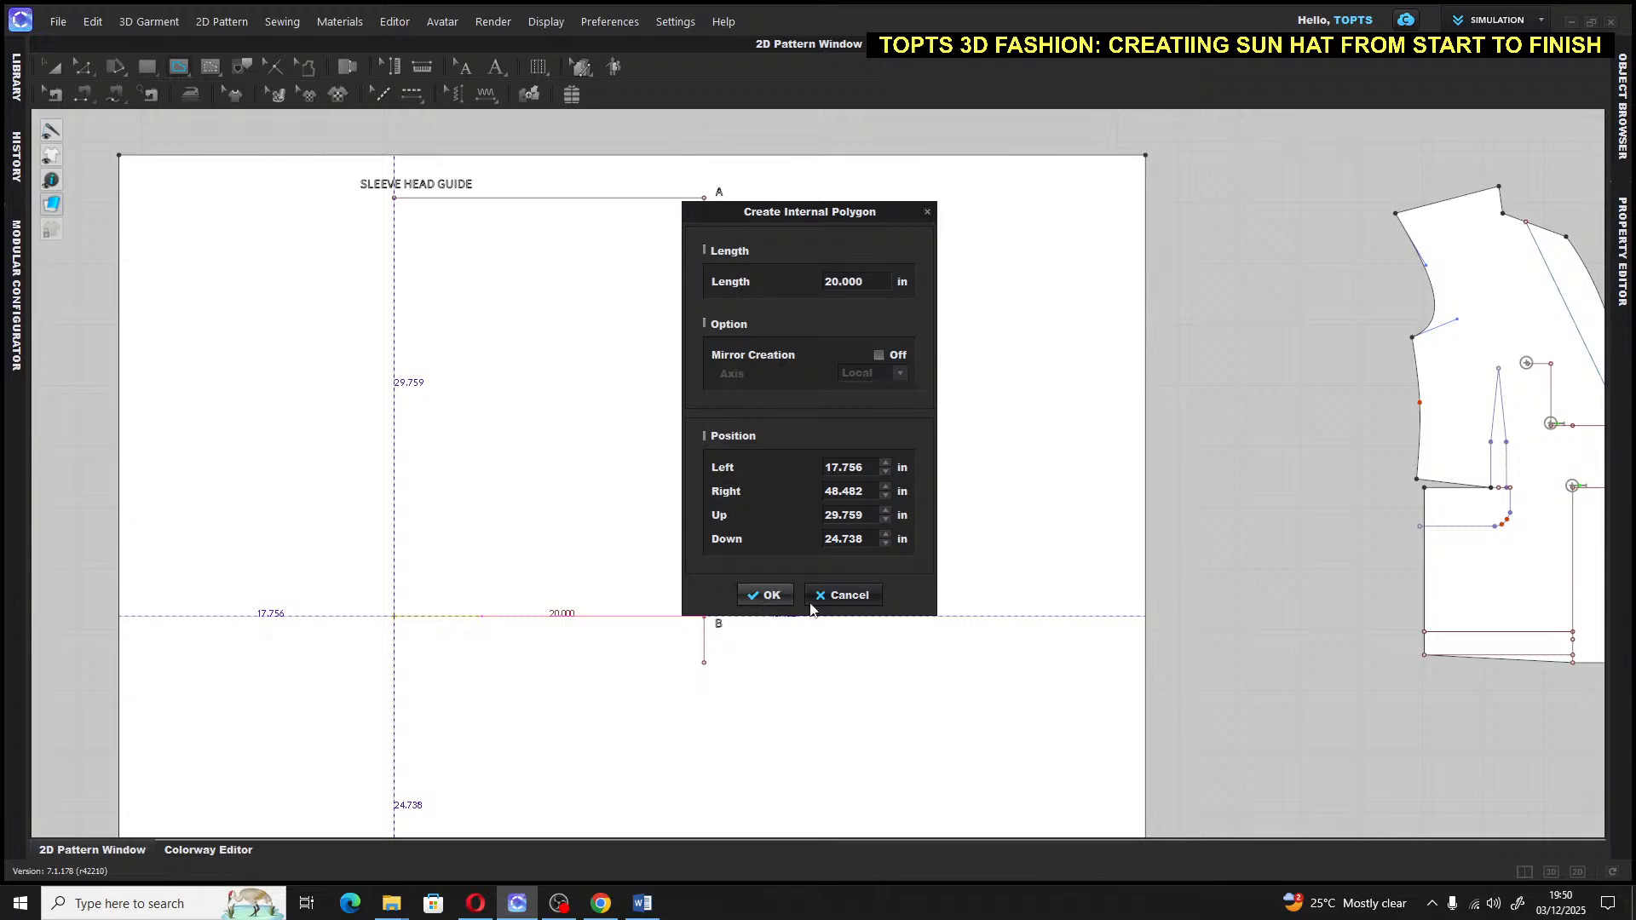
key("Return")
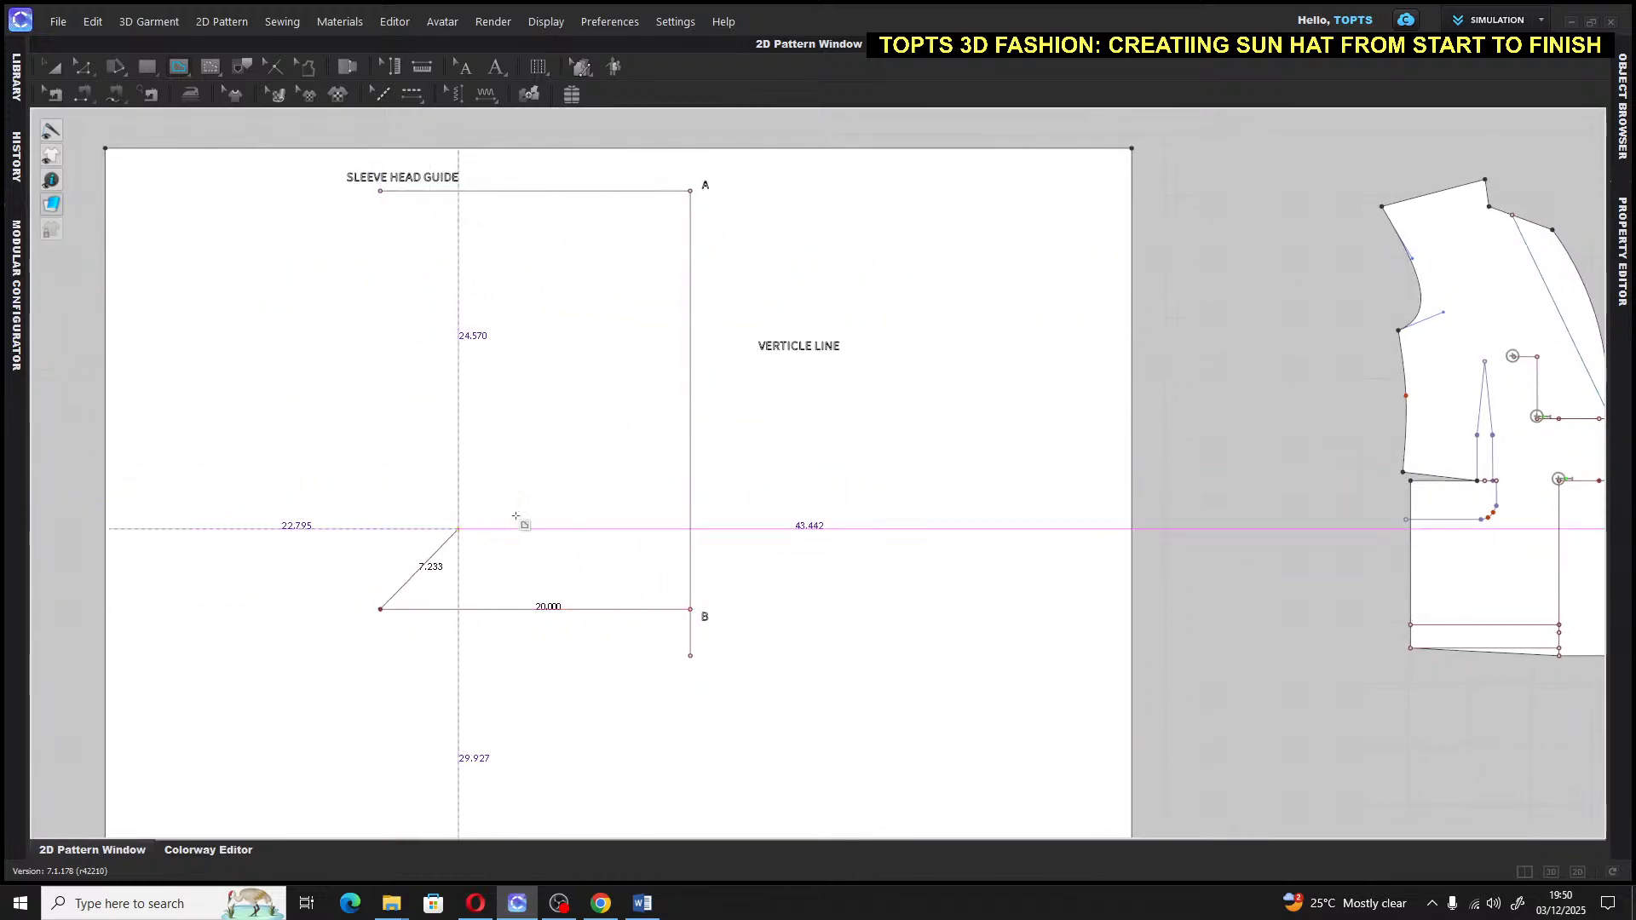
key("Escape")
left_click(52, 66)
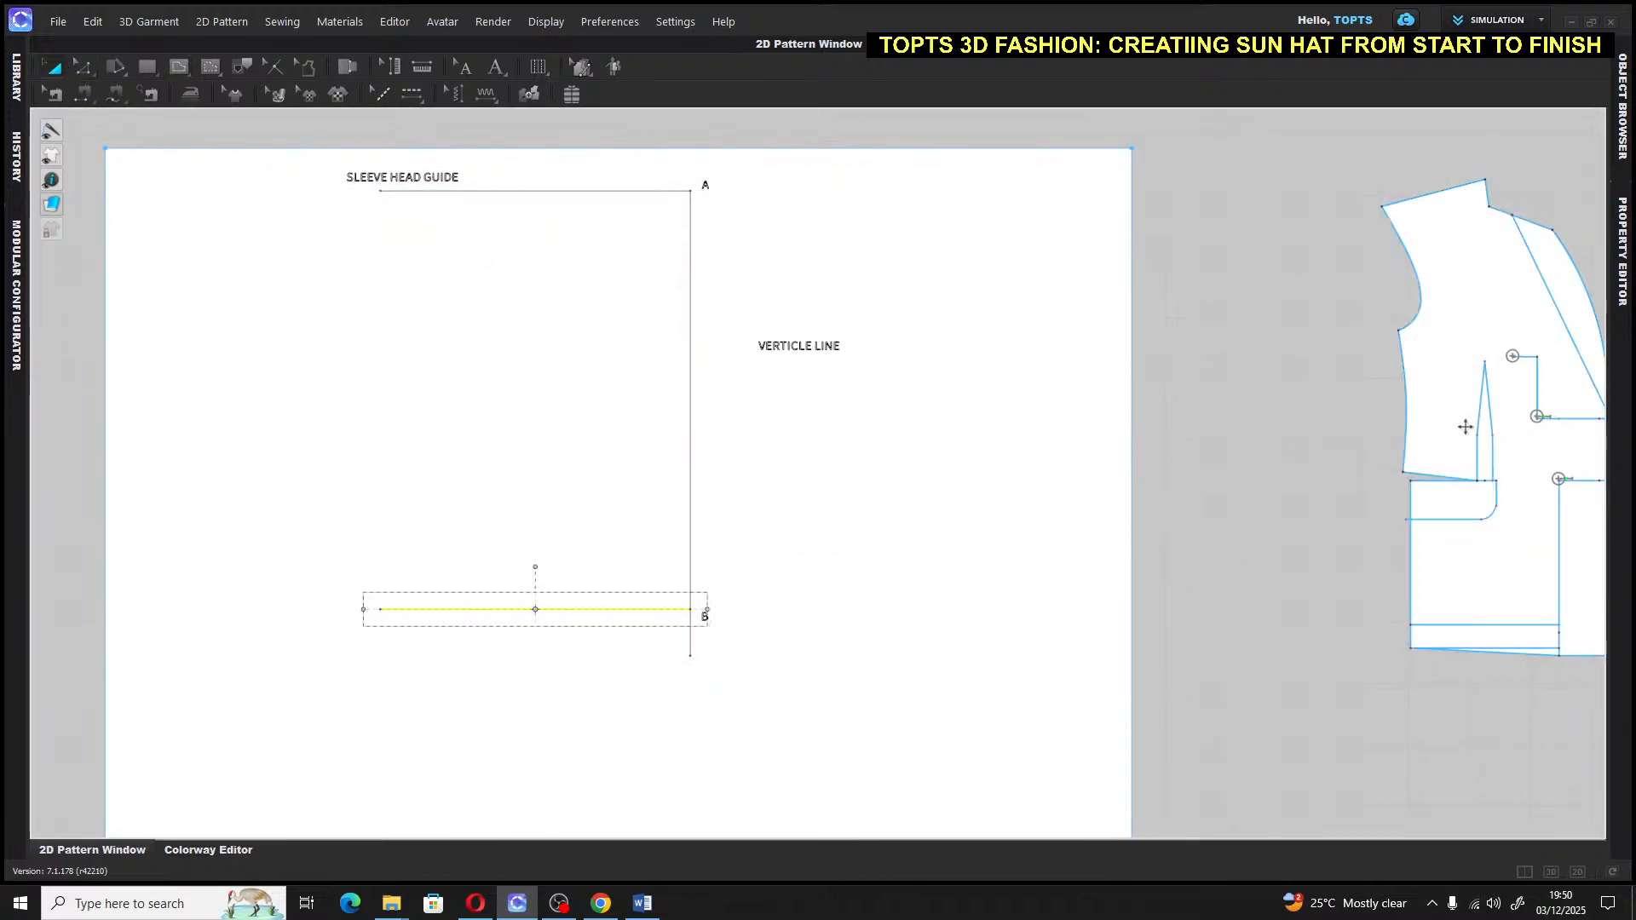
left_click(1199, 521)
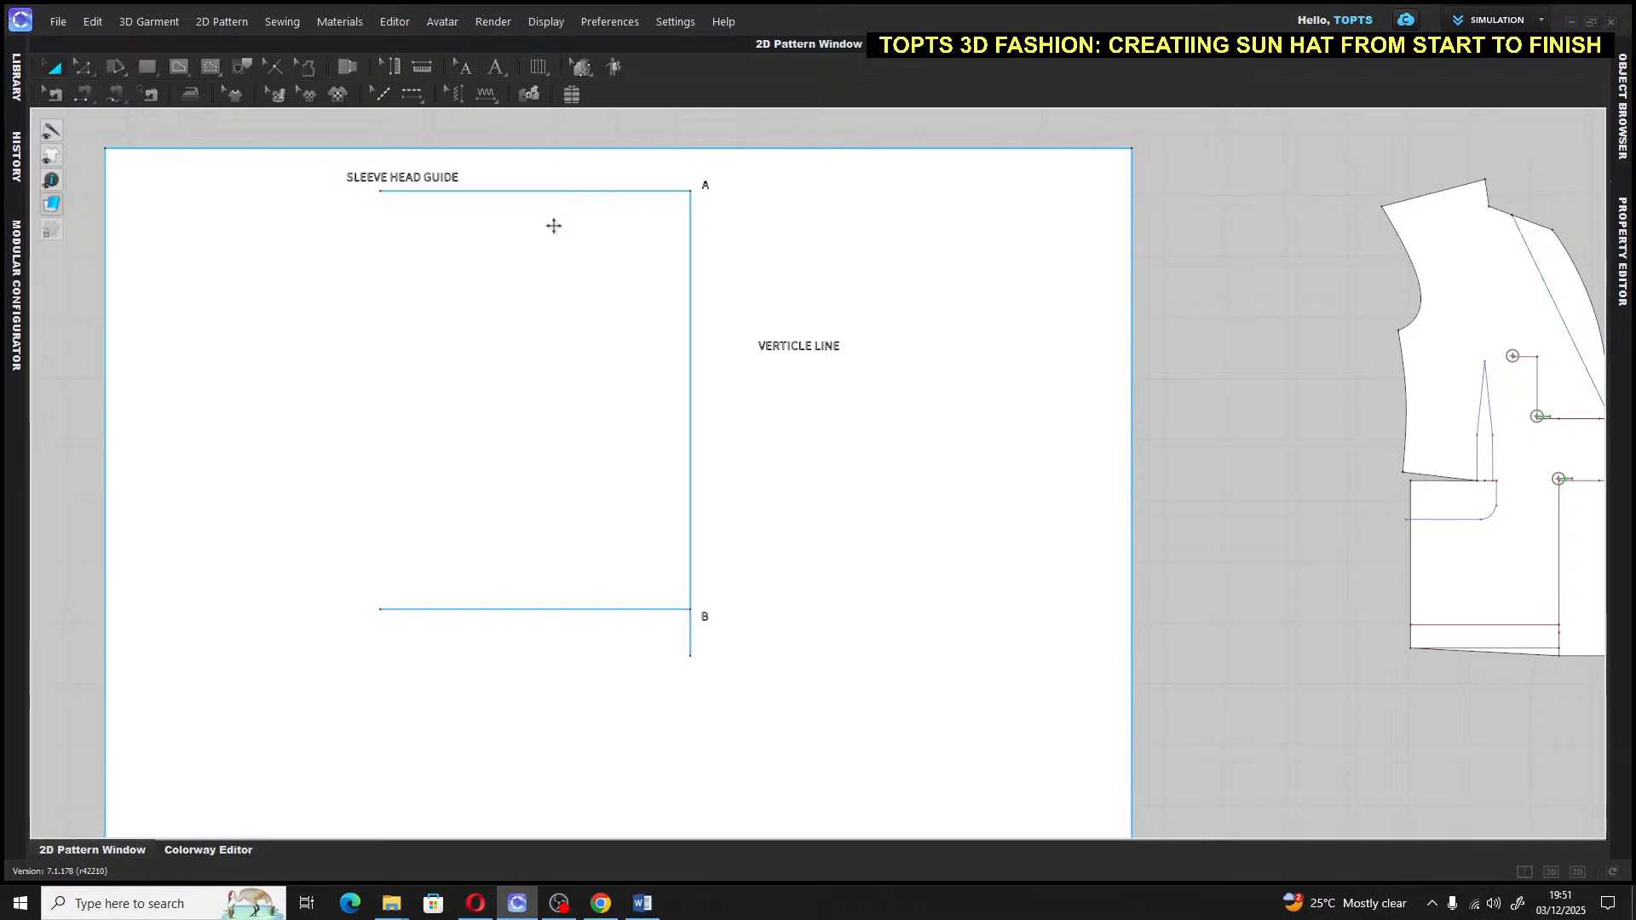
Launch the Windows Calculator app from the search
left_click(102, 910)
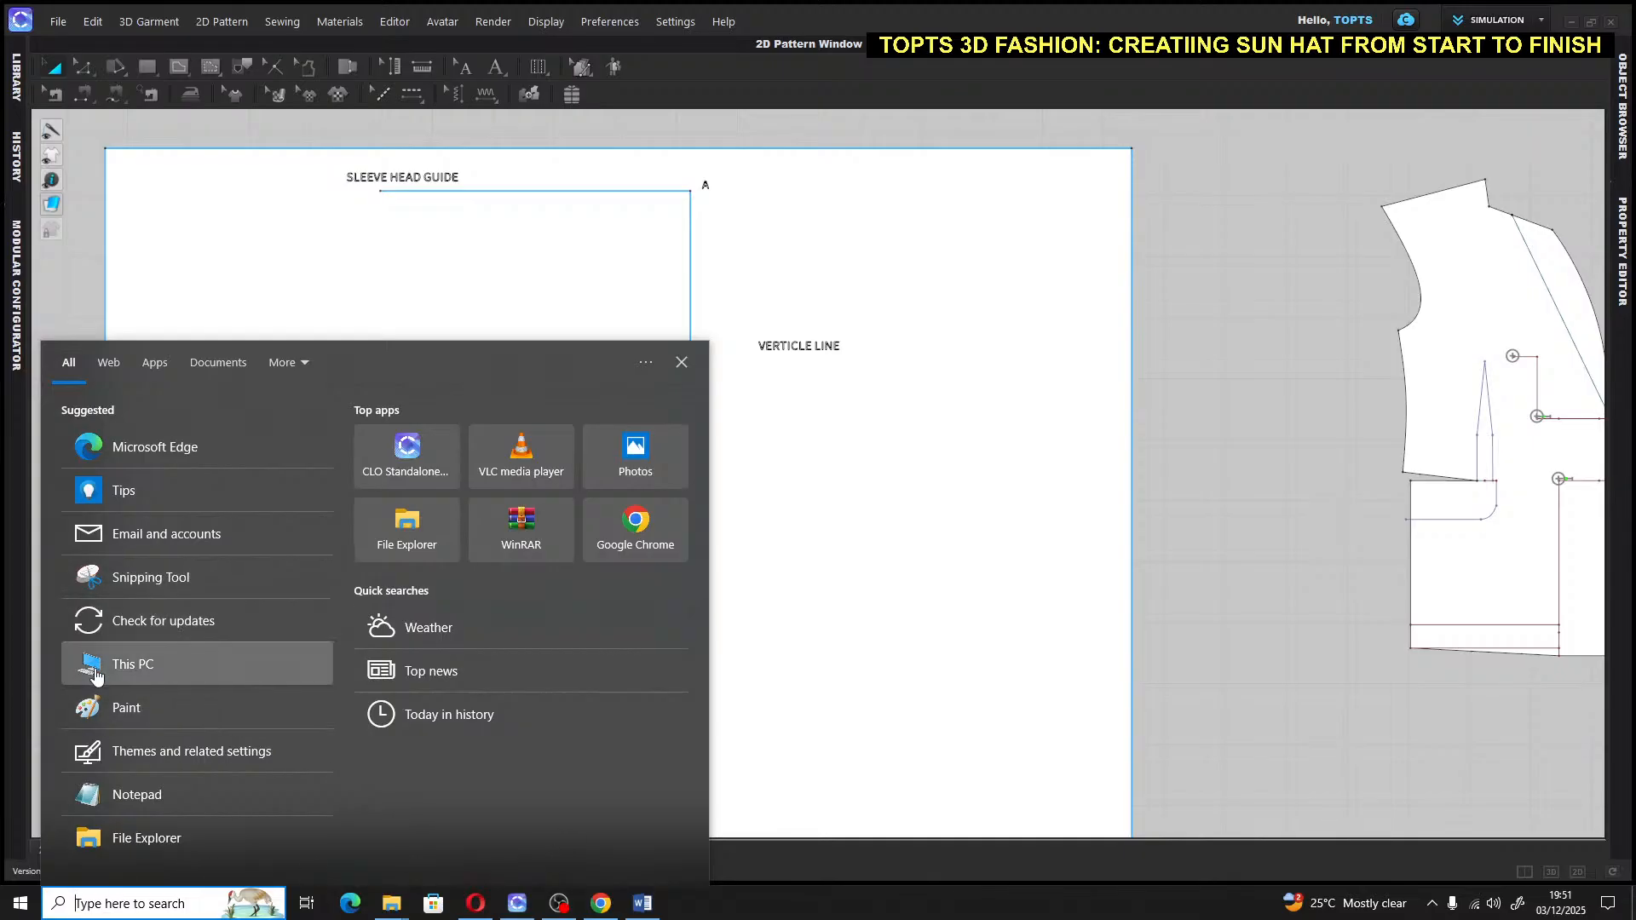
type("CA")
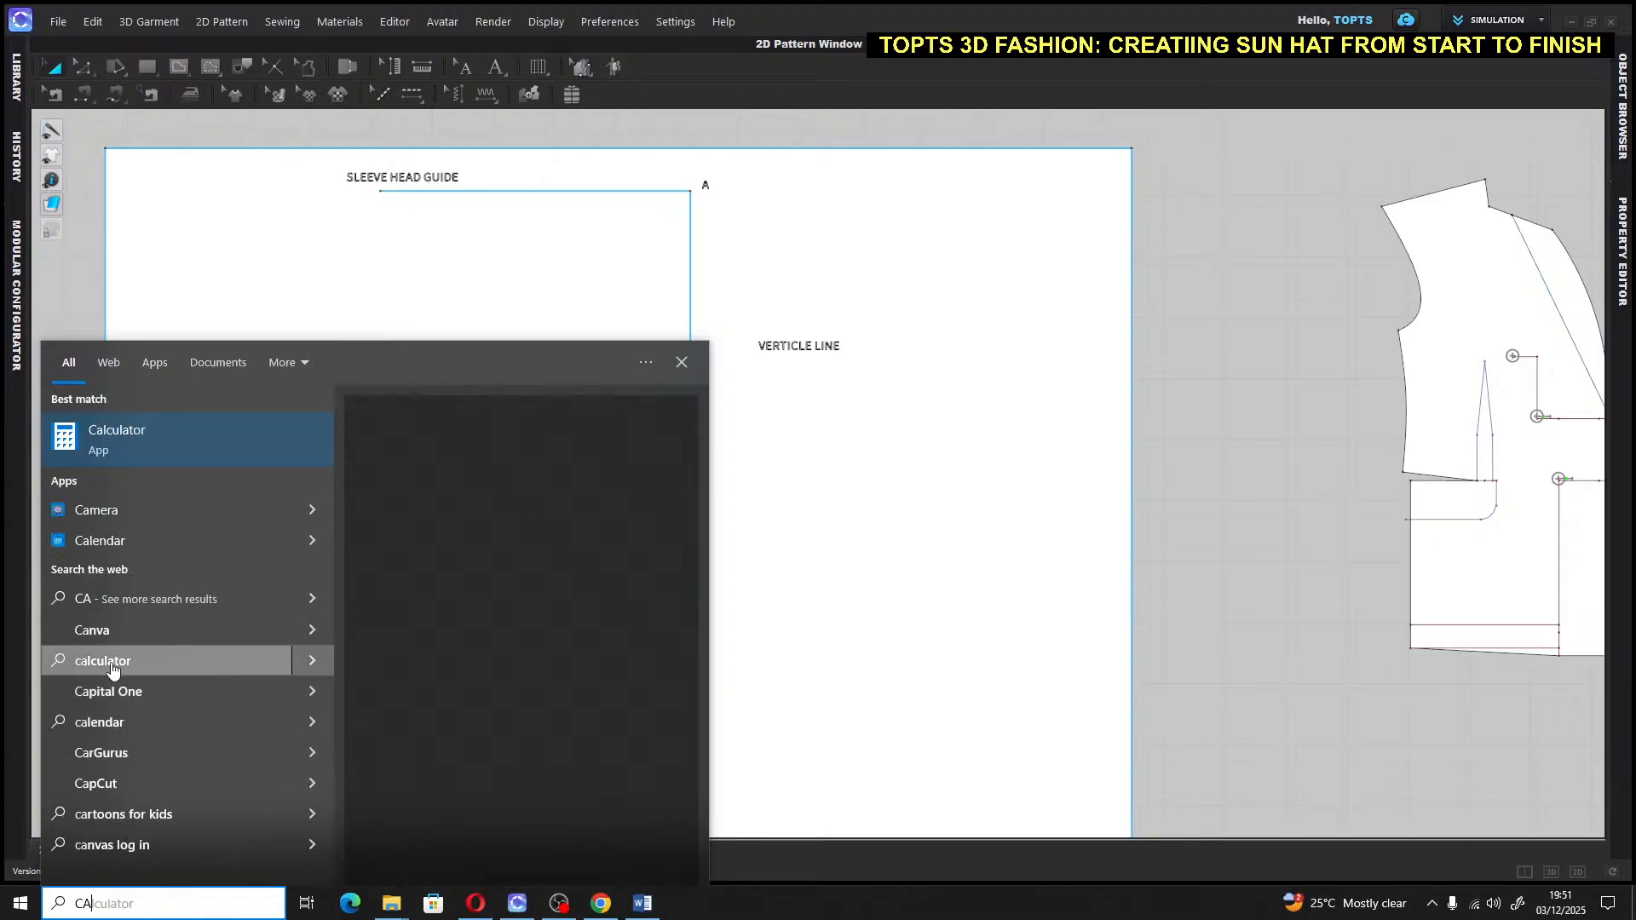
left_click(919, 500)
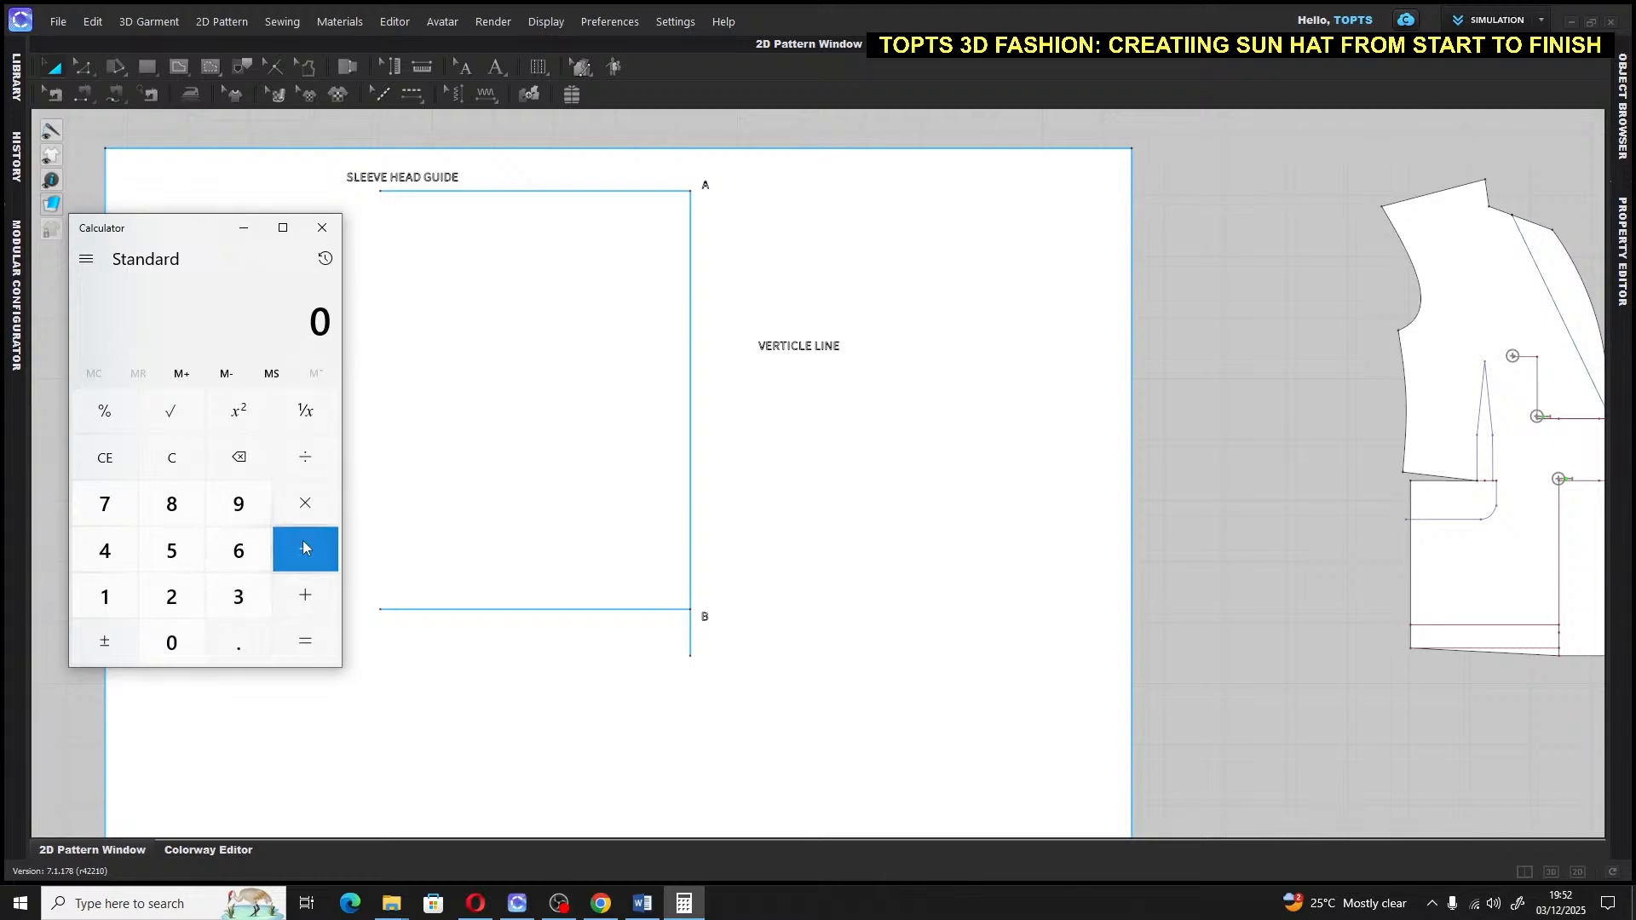
Compute 38 ÷ 16 to get 2.375
left_click(238, 597)
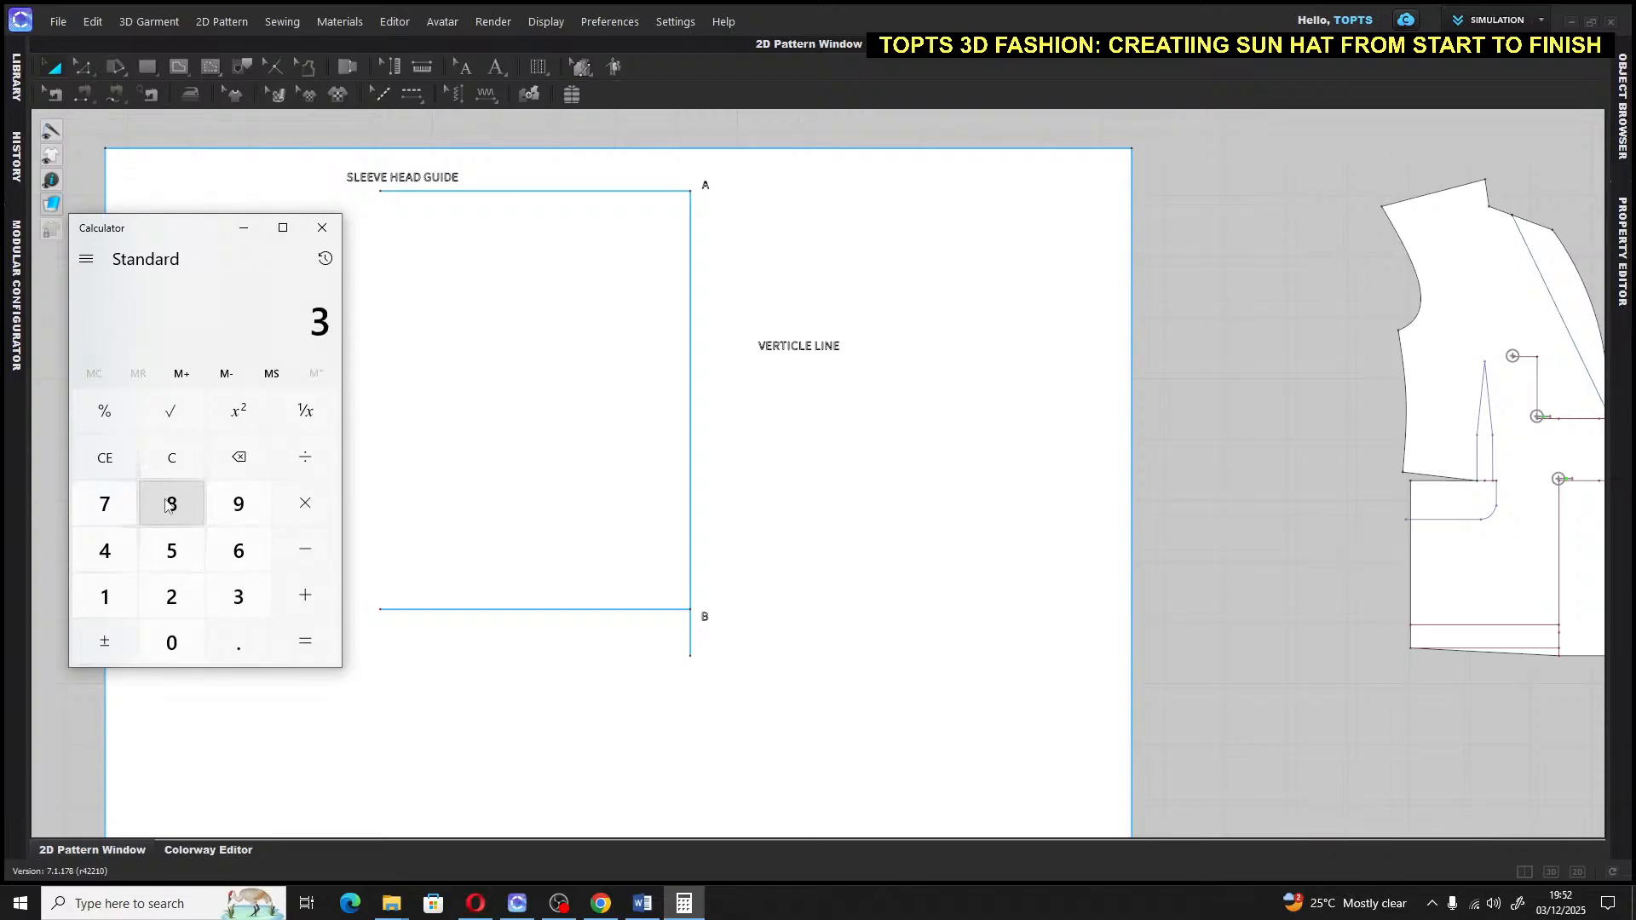
left_click(170, 505)
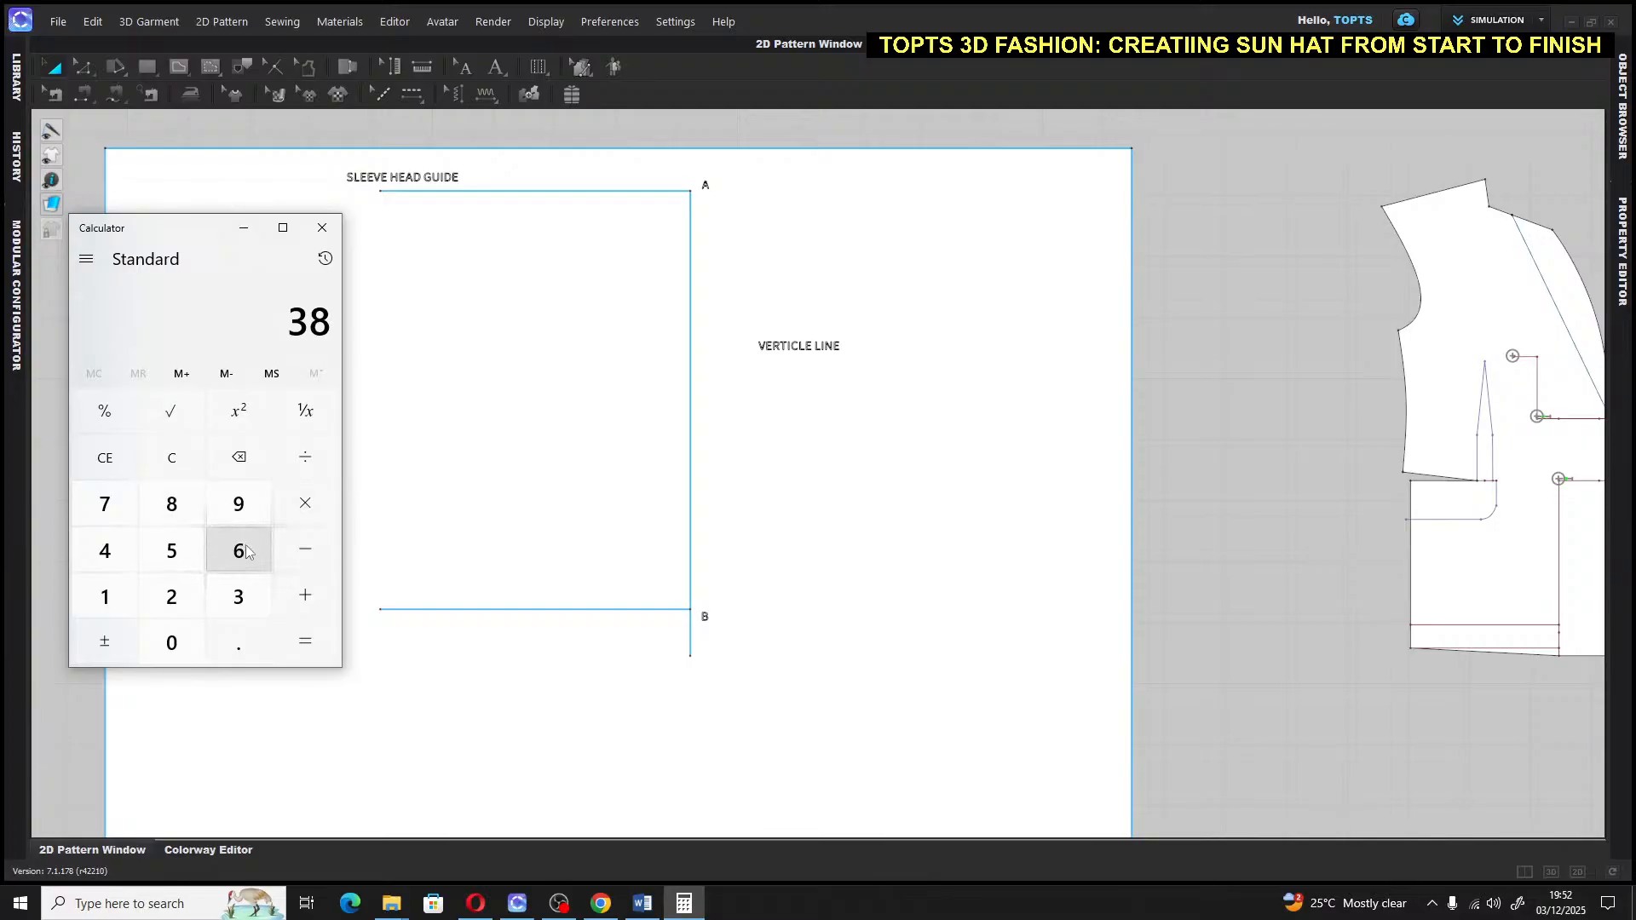
left_click(322, 452)
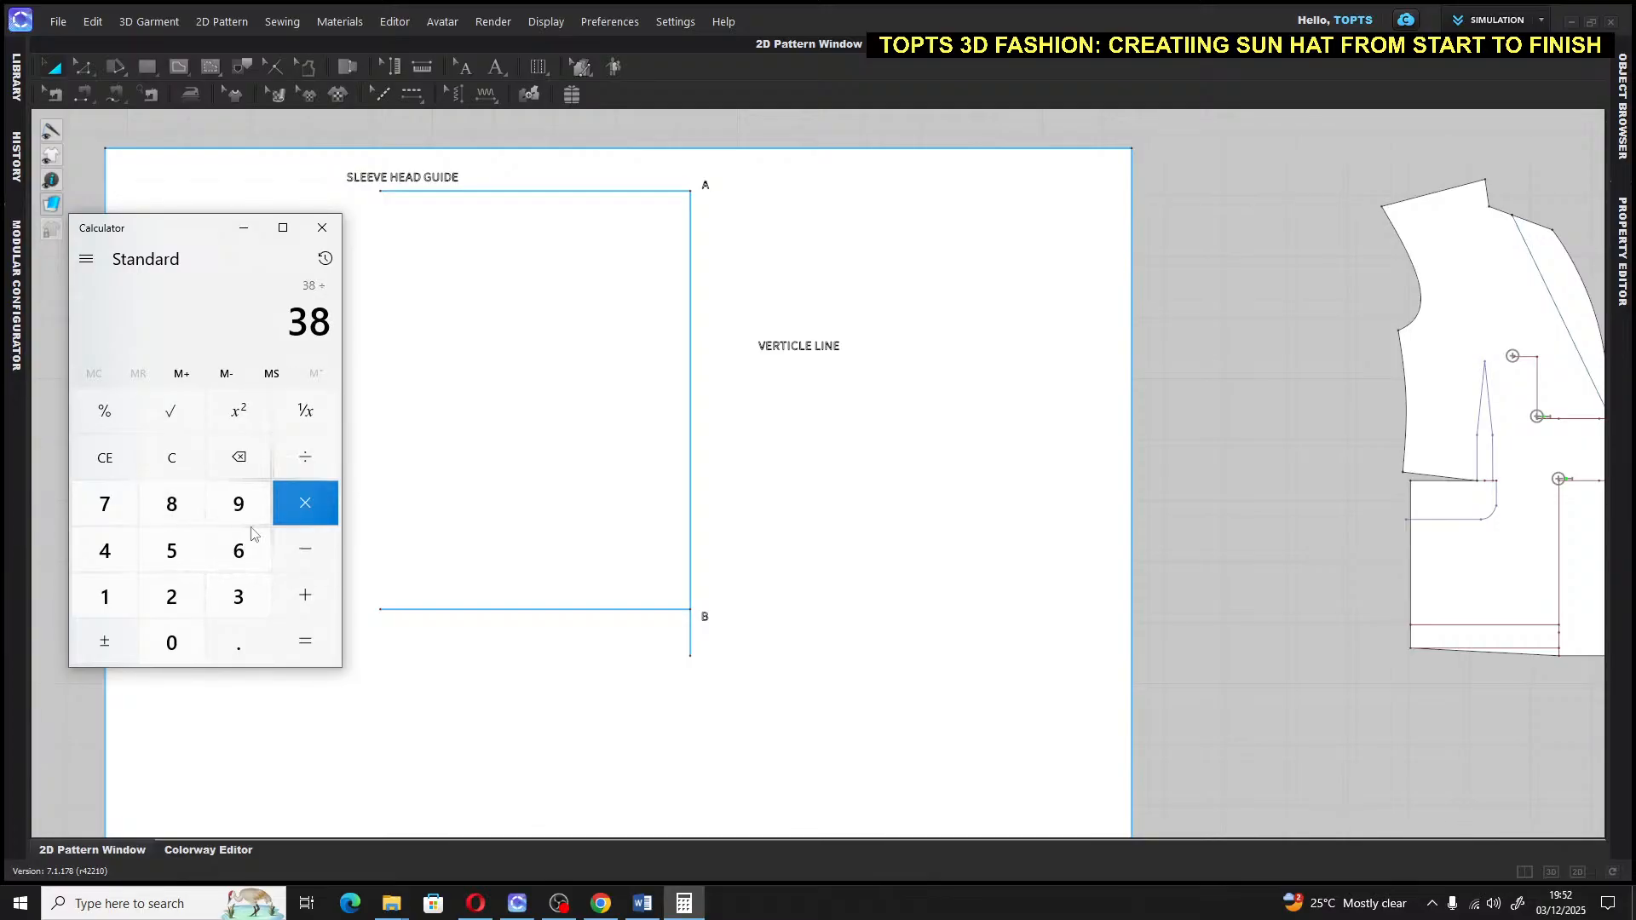
left_click(105, 597)
left_click(241, 556)
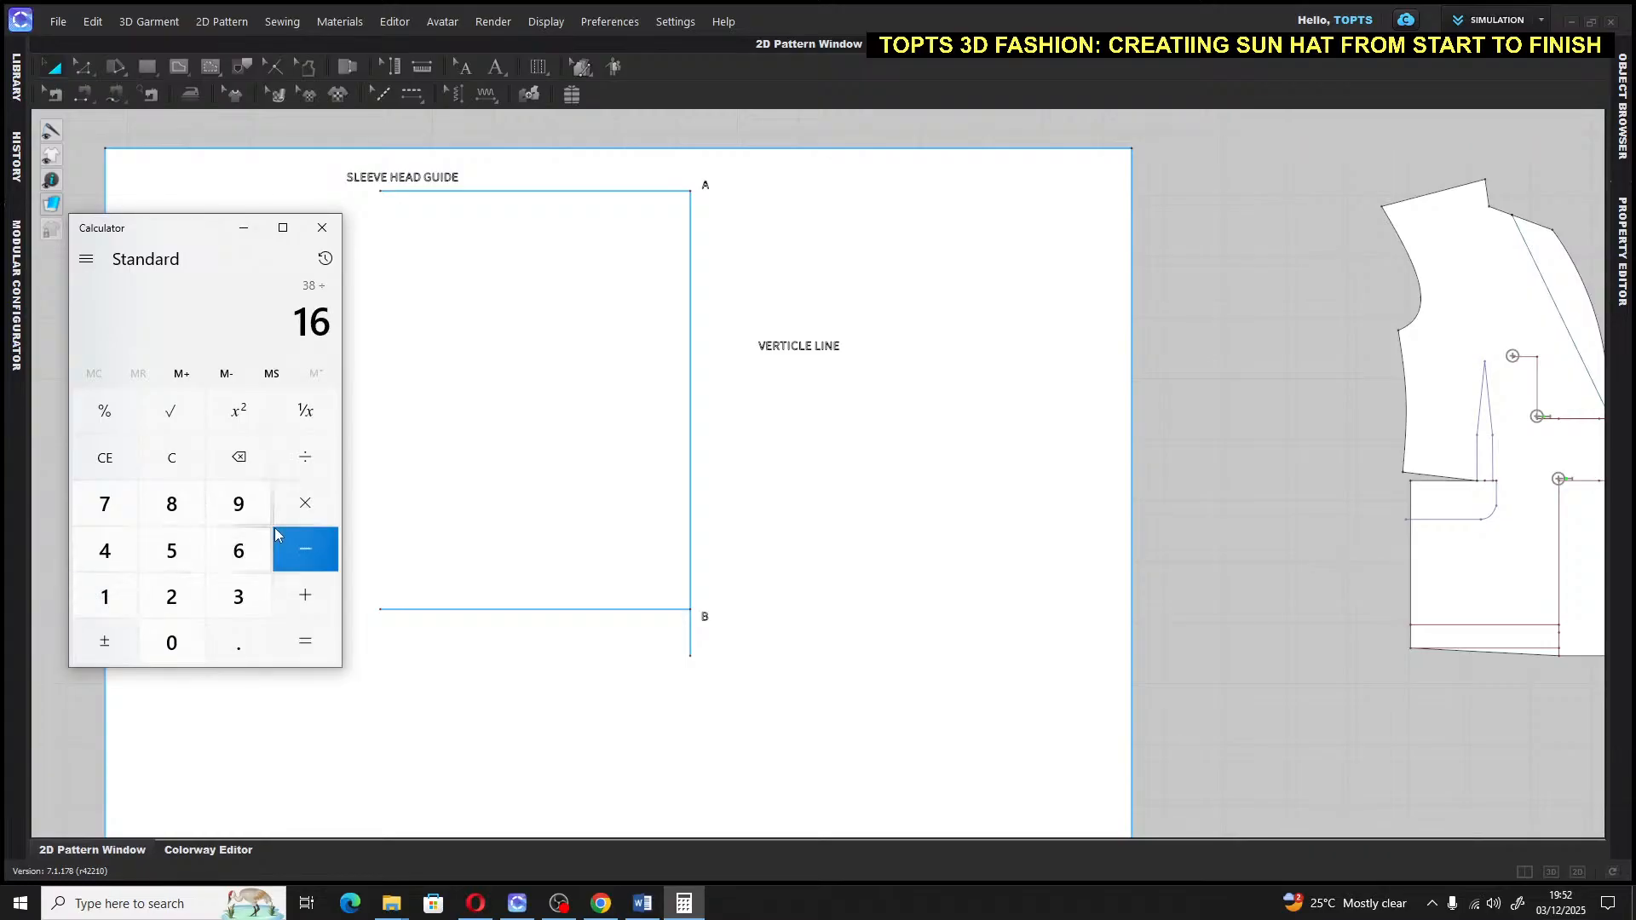
left_click(306, 639)
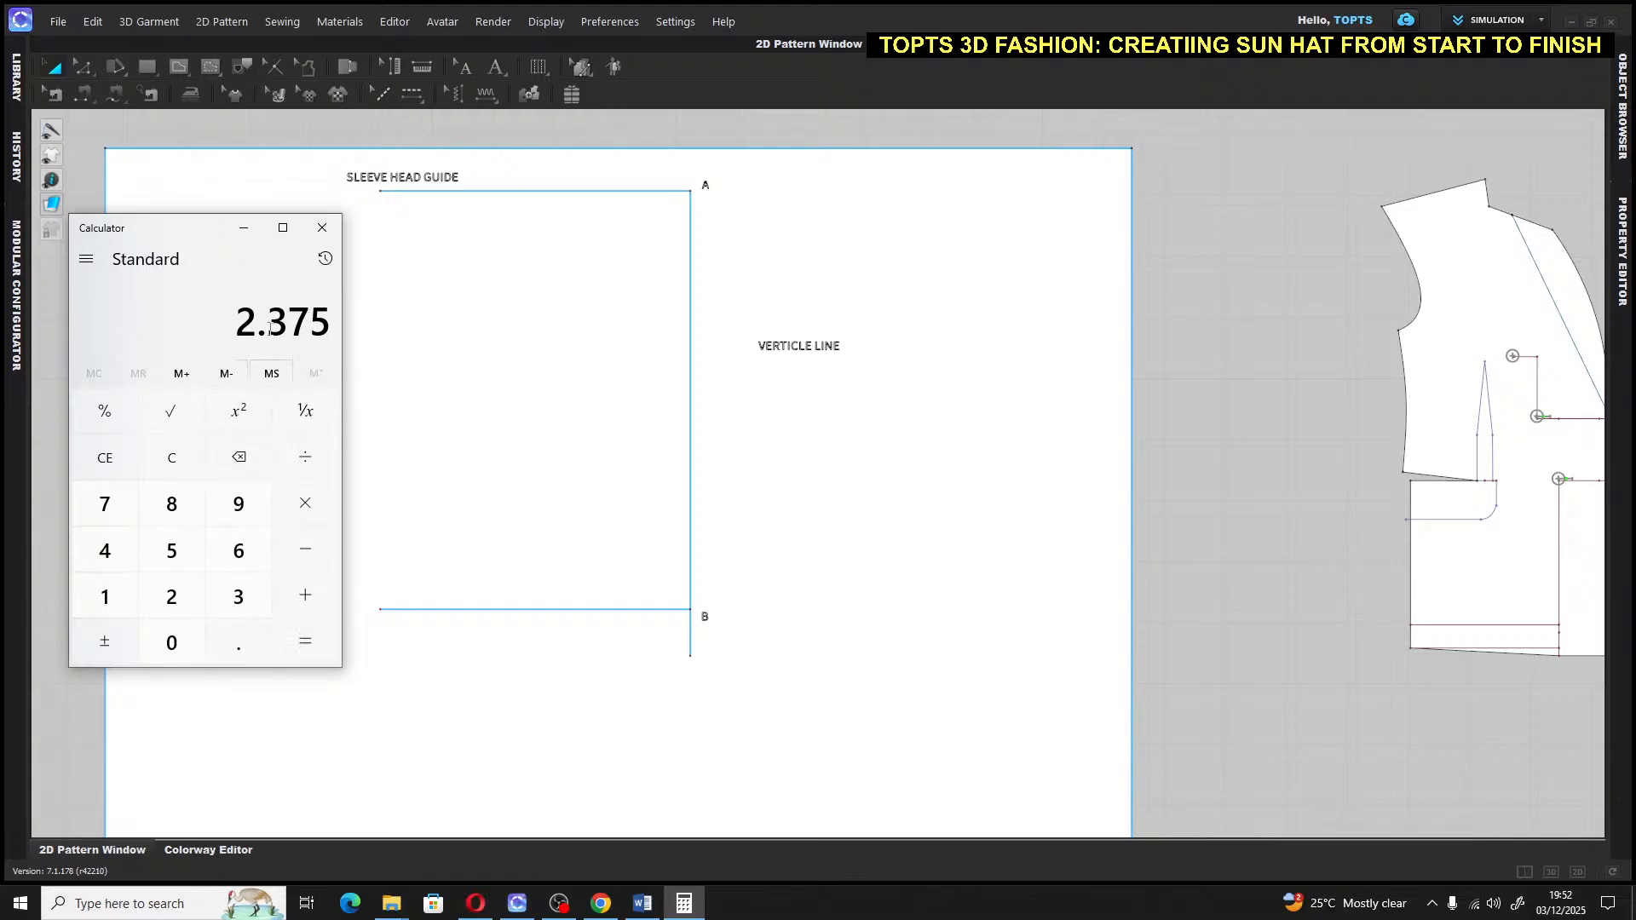
Draw a 2.375 in internal segment down the vertical line from point A
left_click(499, 257)
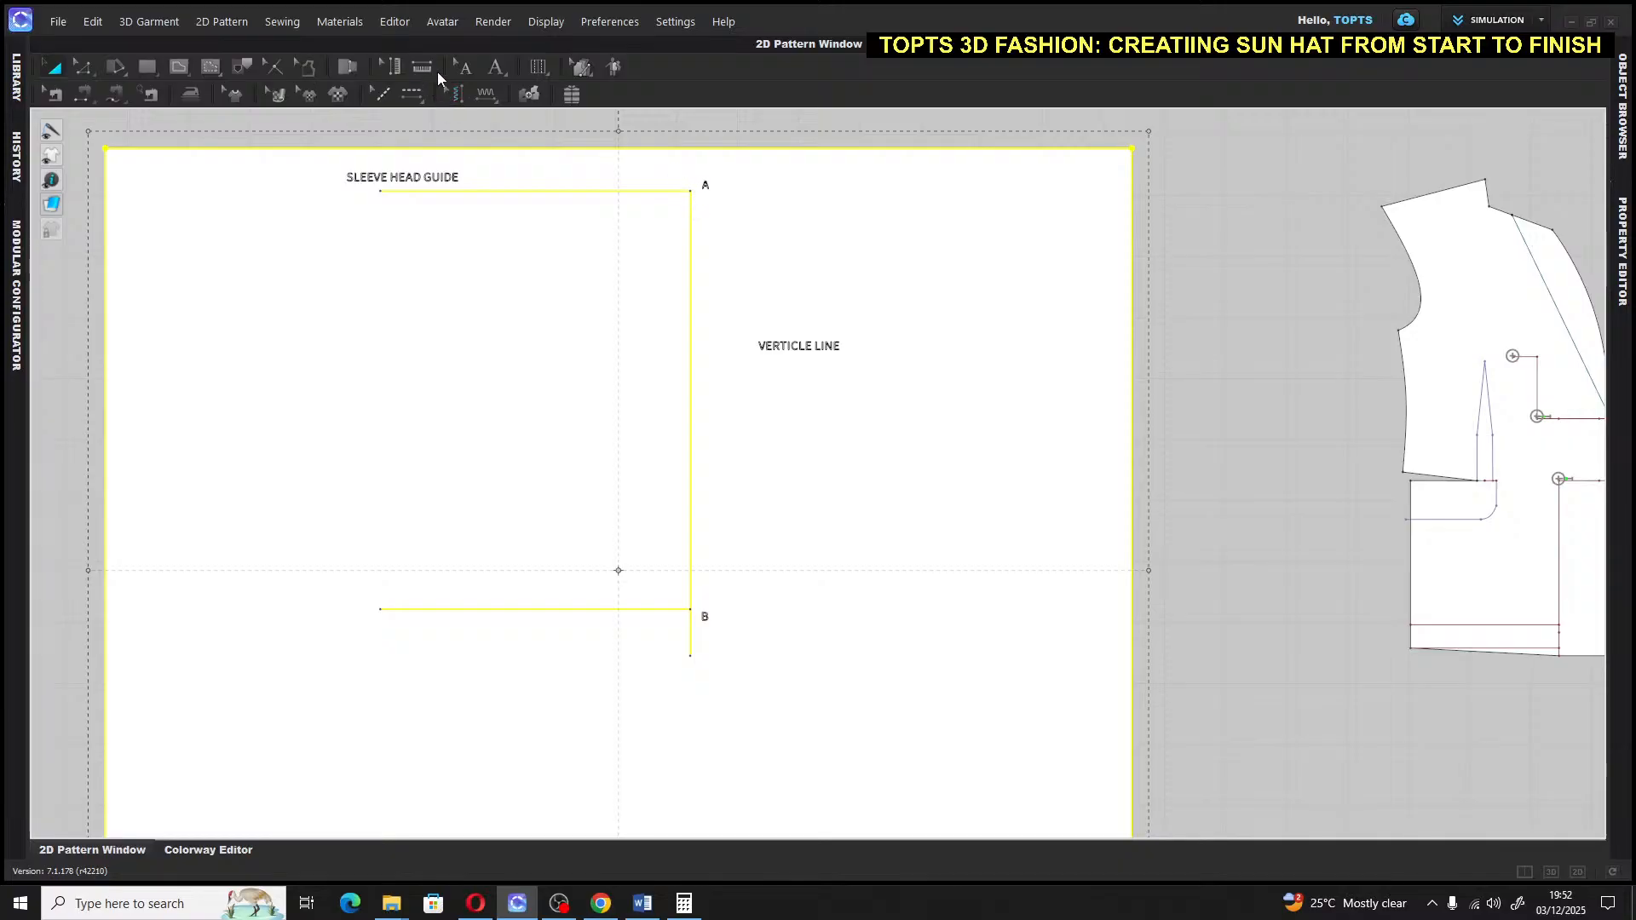
left_click(179, 66)
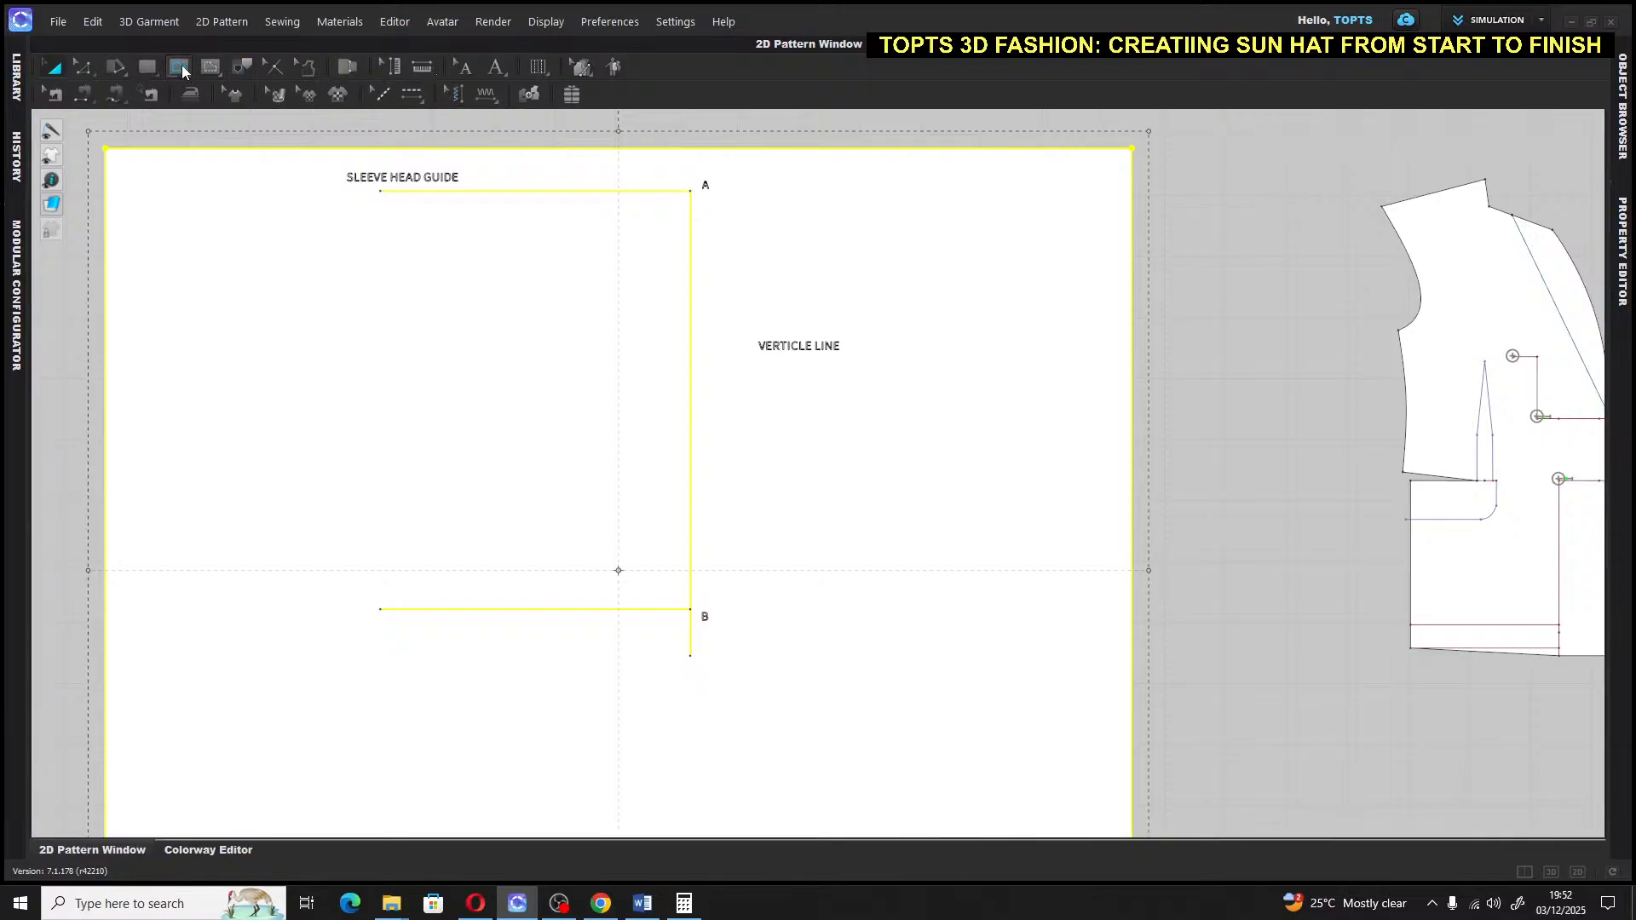
left_click(690, 191)
right_click(690, 213)
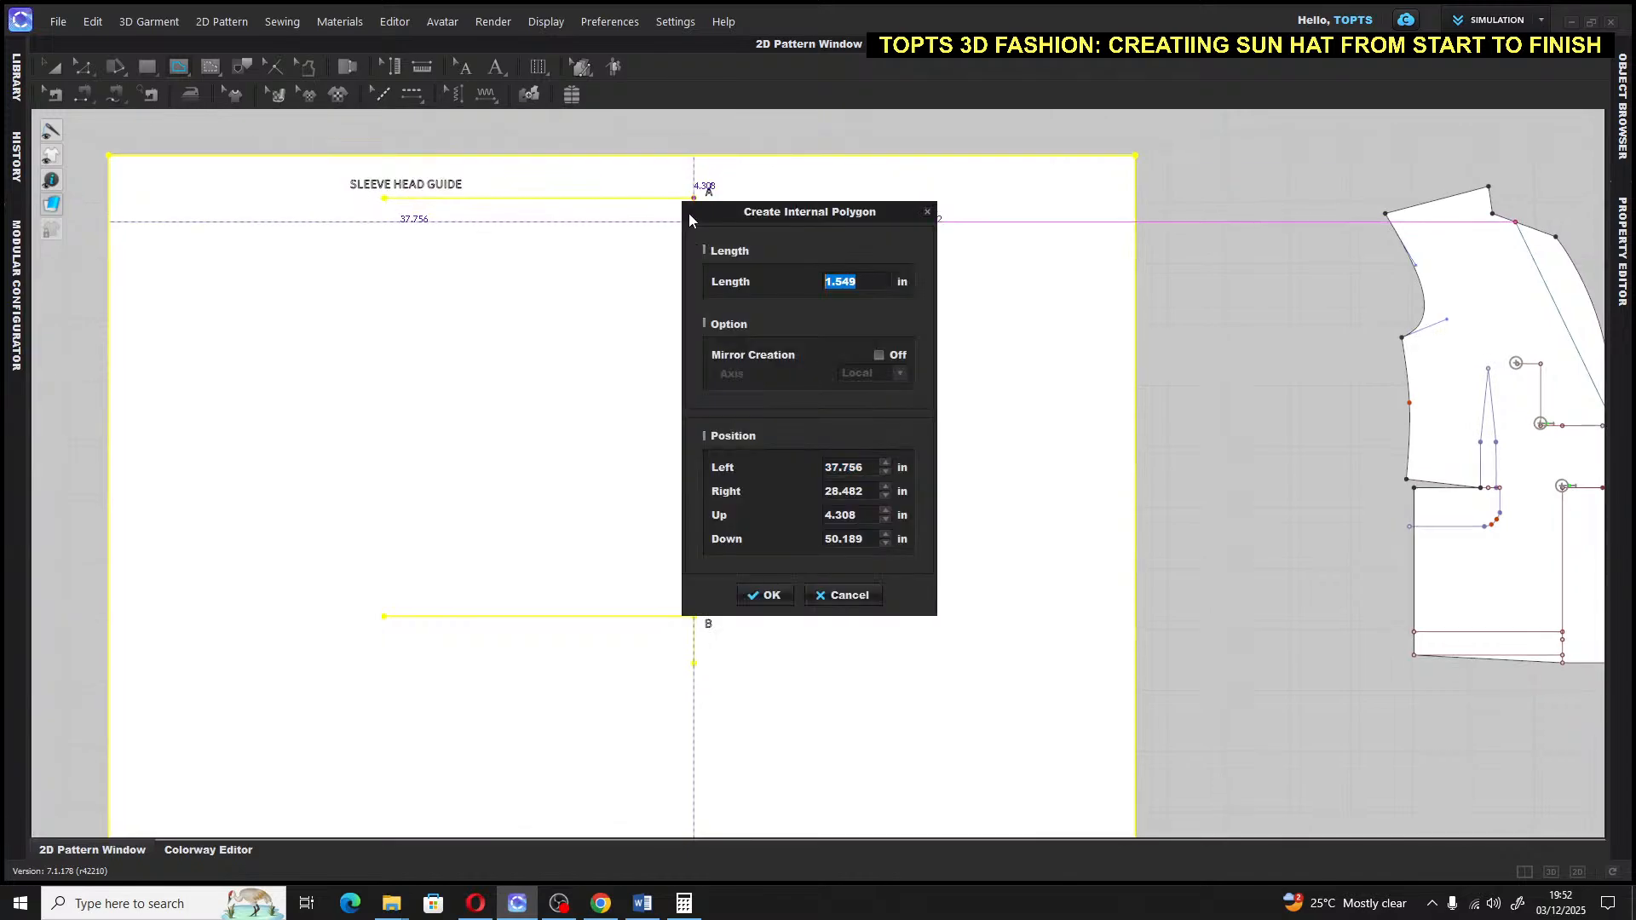
type("2")
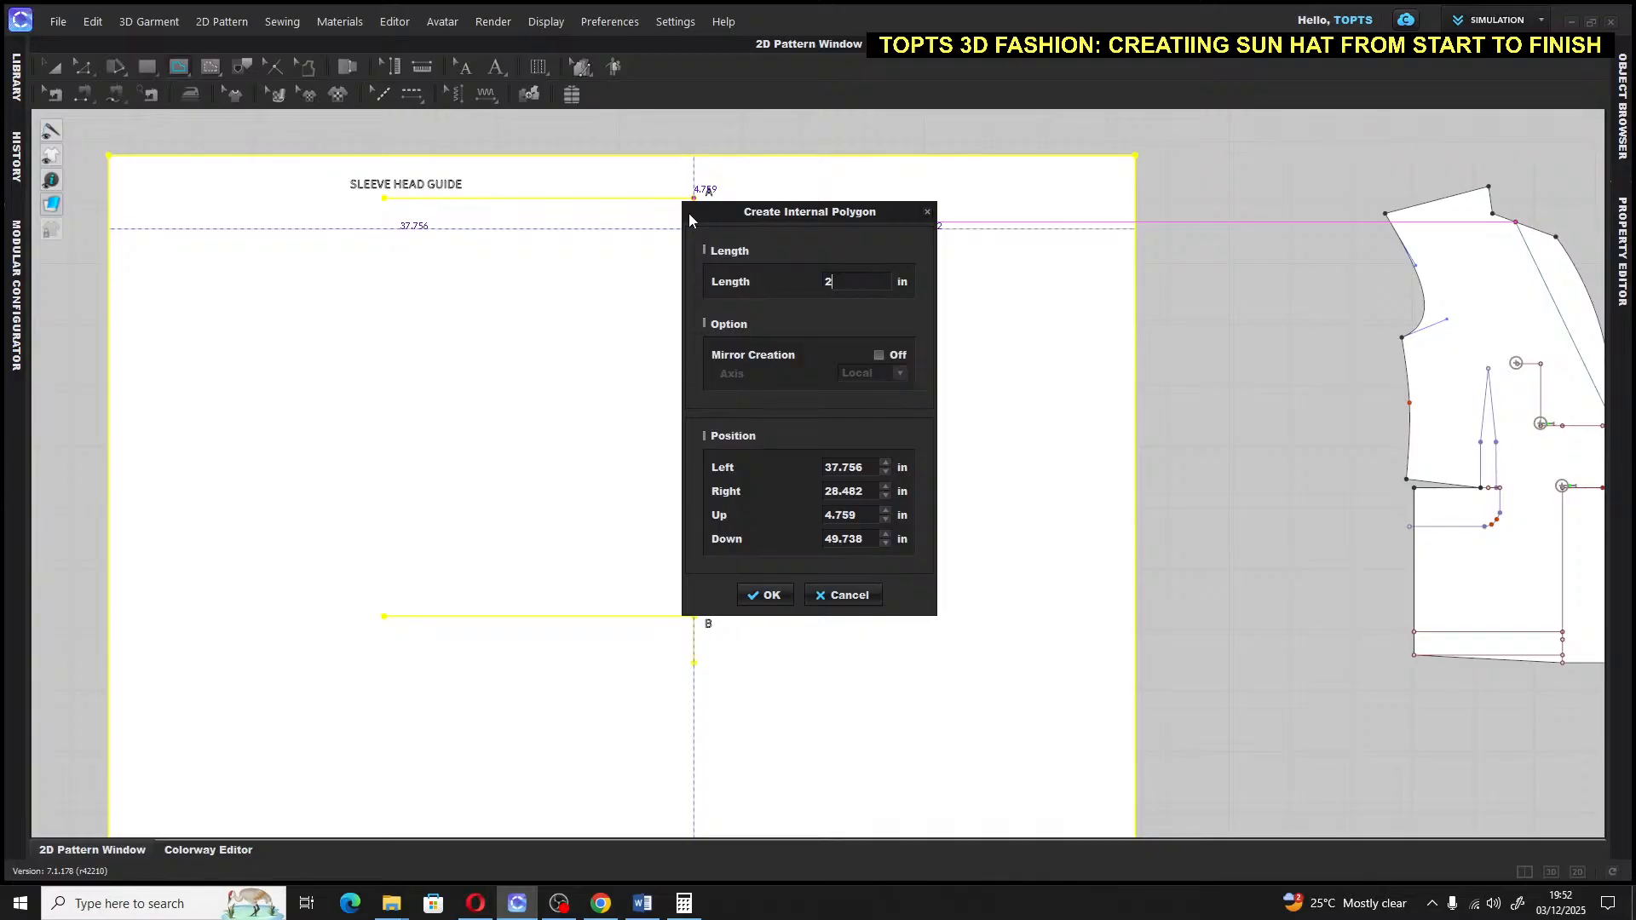
type(".375")
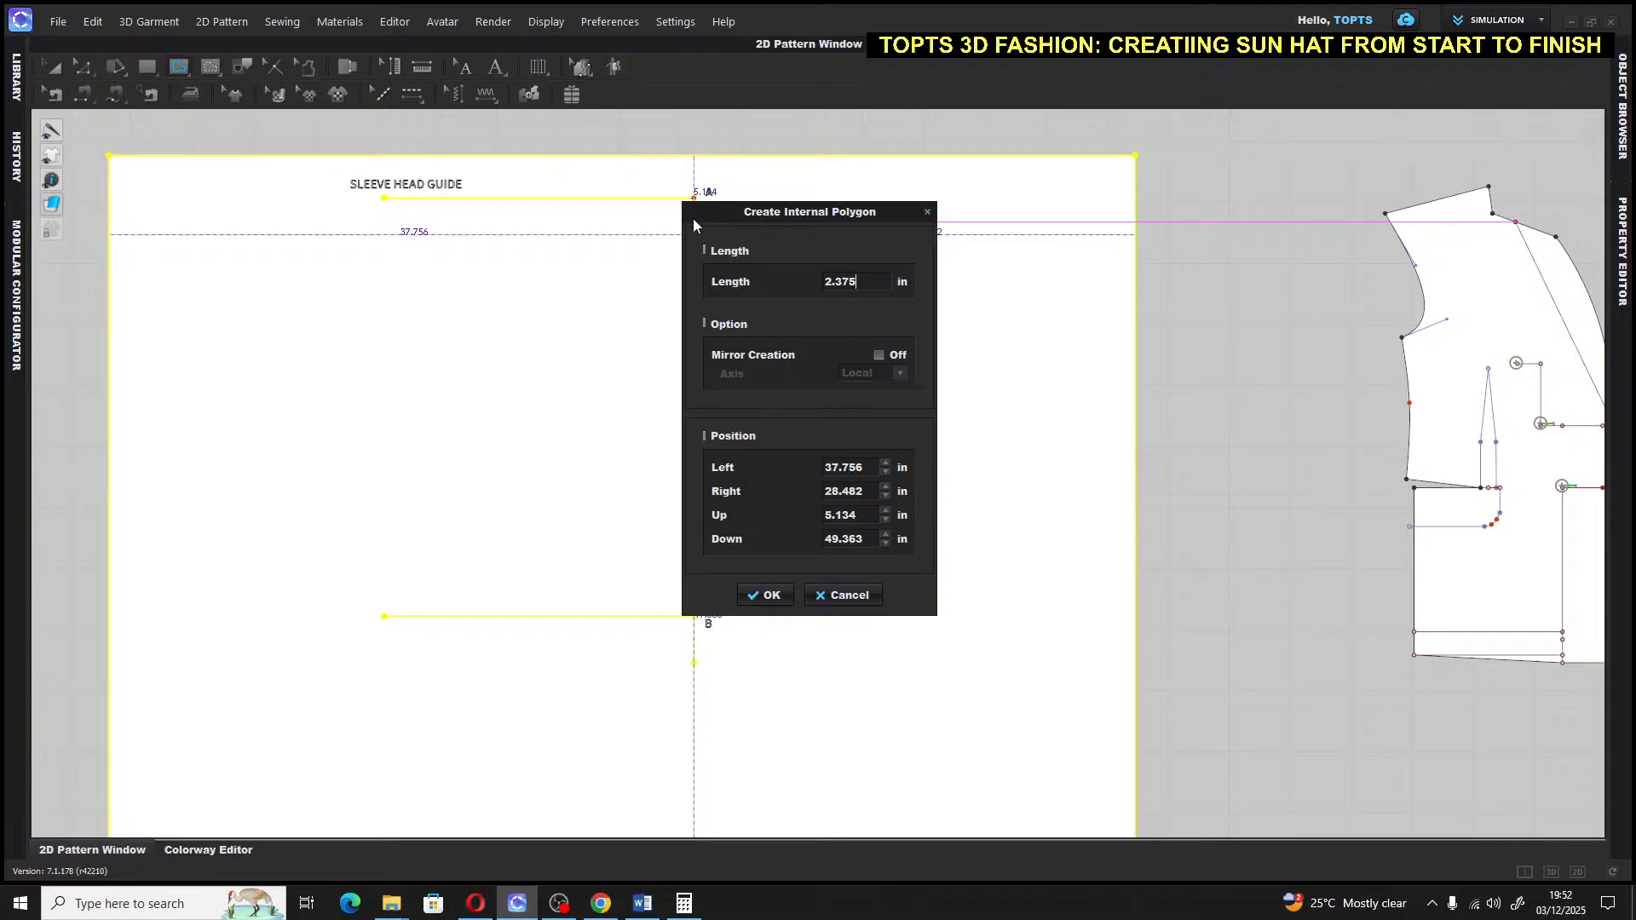
left_click(772, 604)
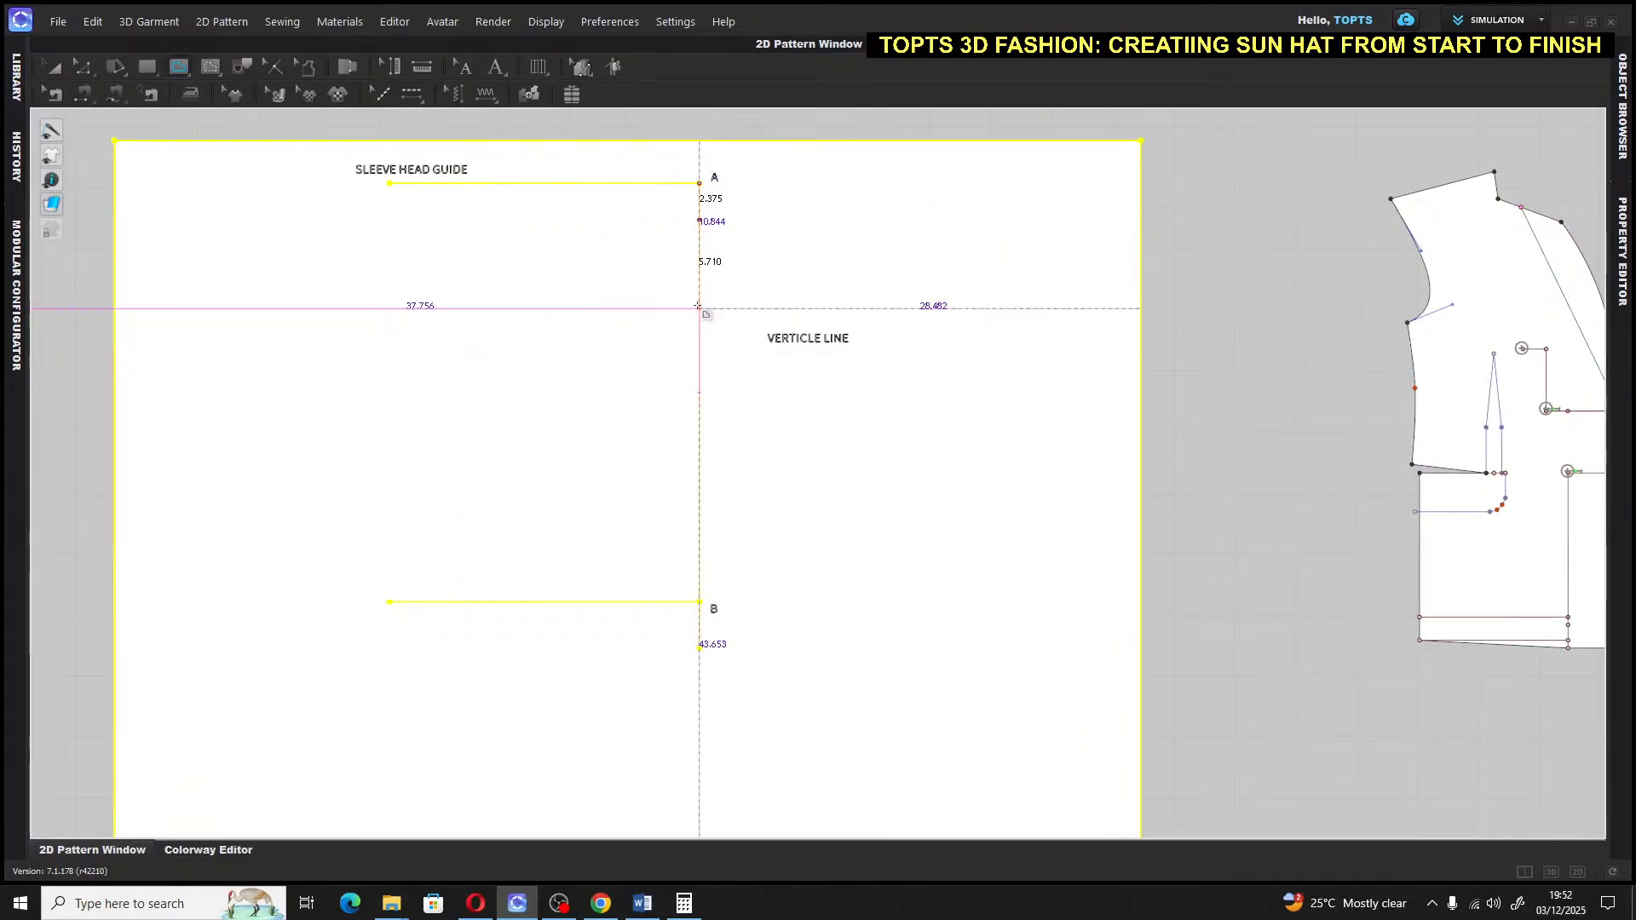
key("Return")
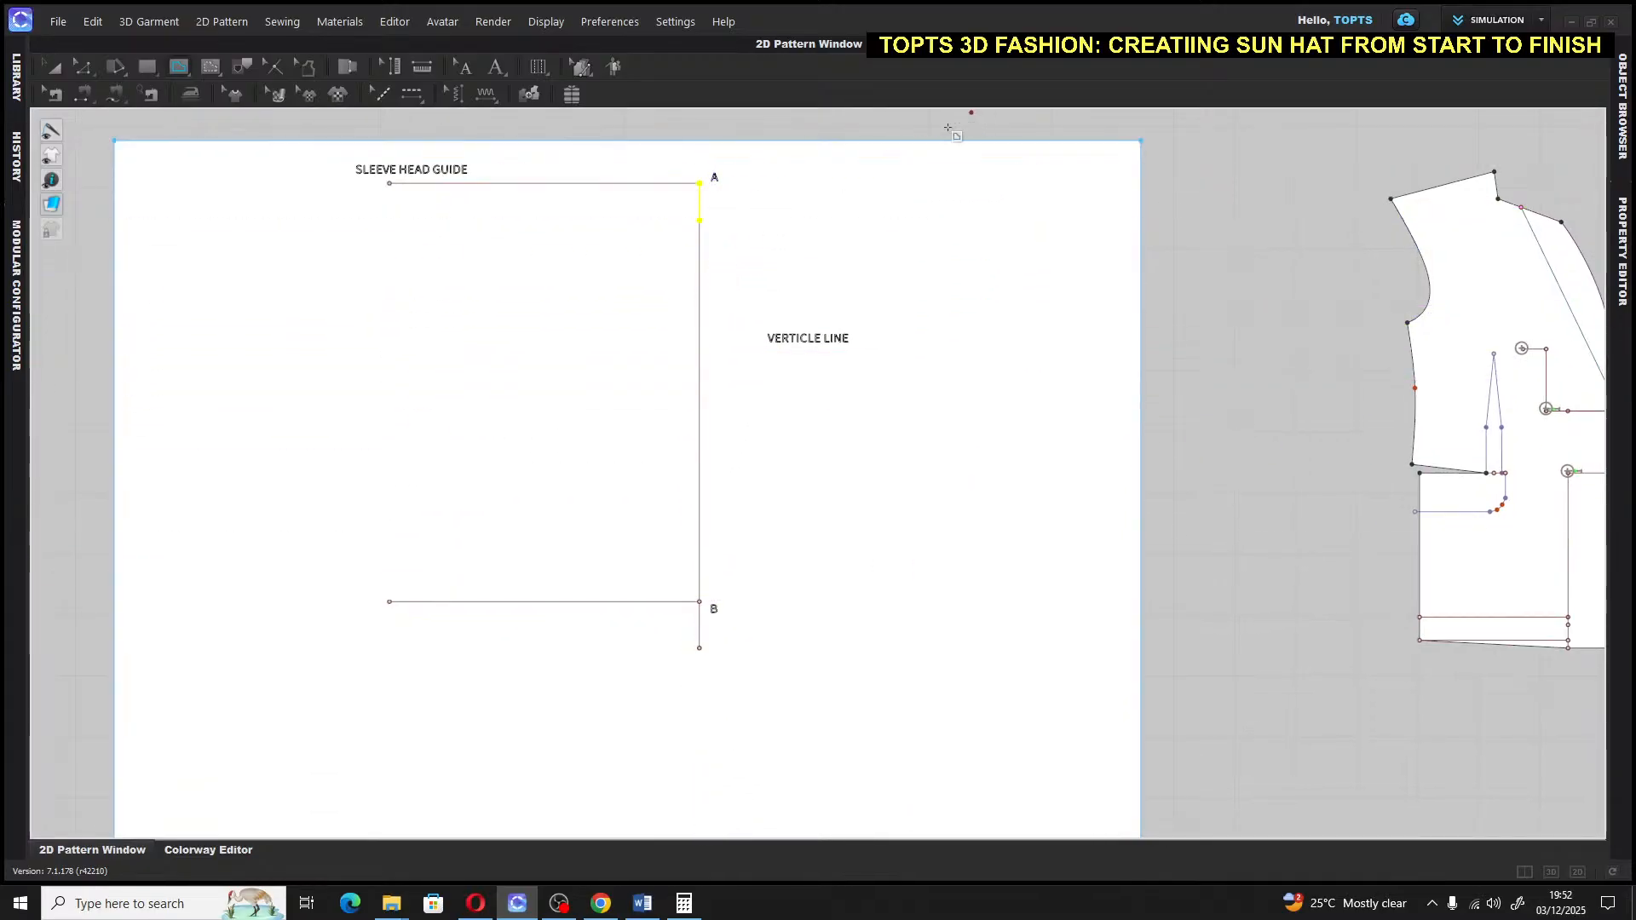
Label the segment's lower end C
left_click(495, 71)
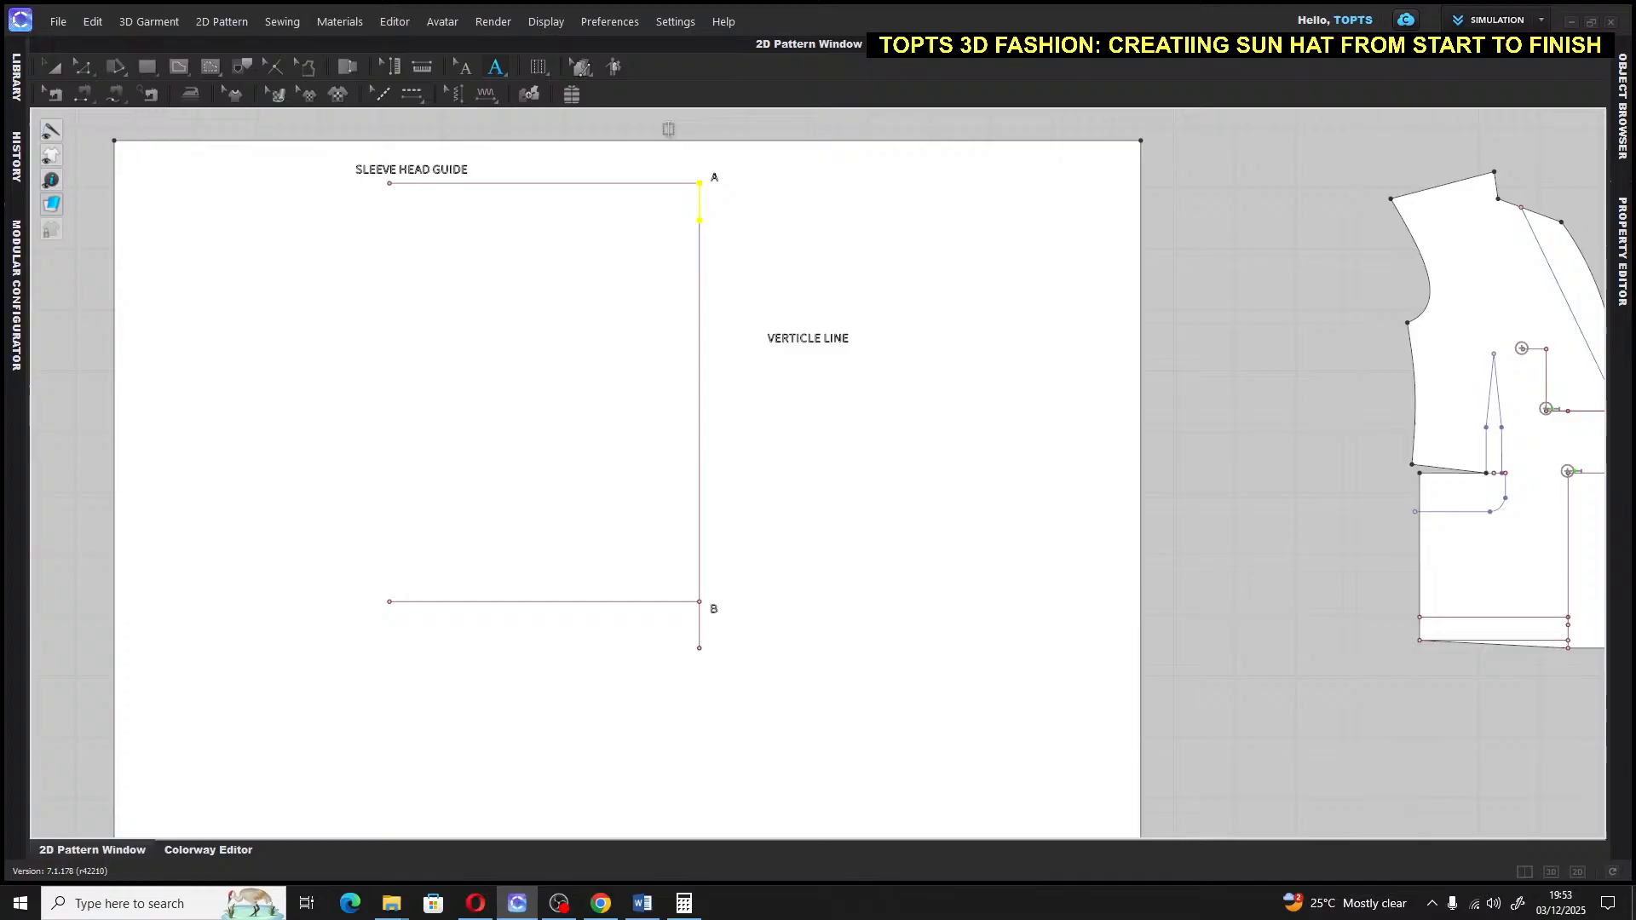
left_click(717, 220)
type("C")
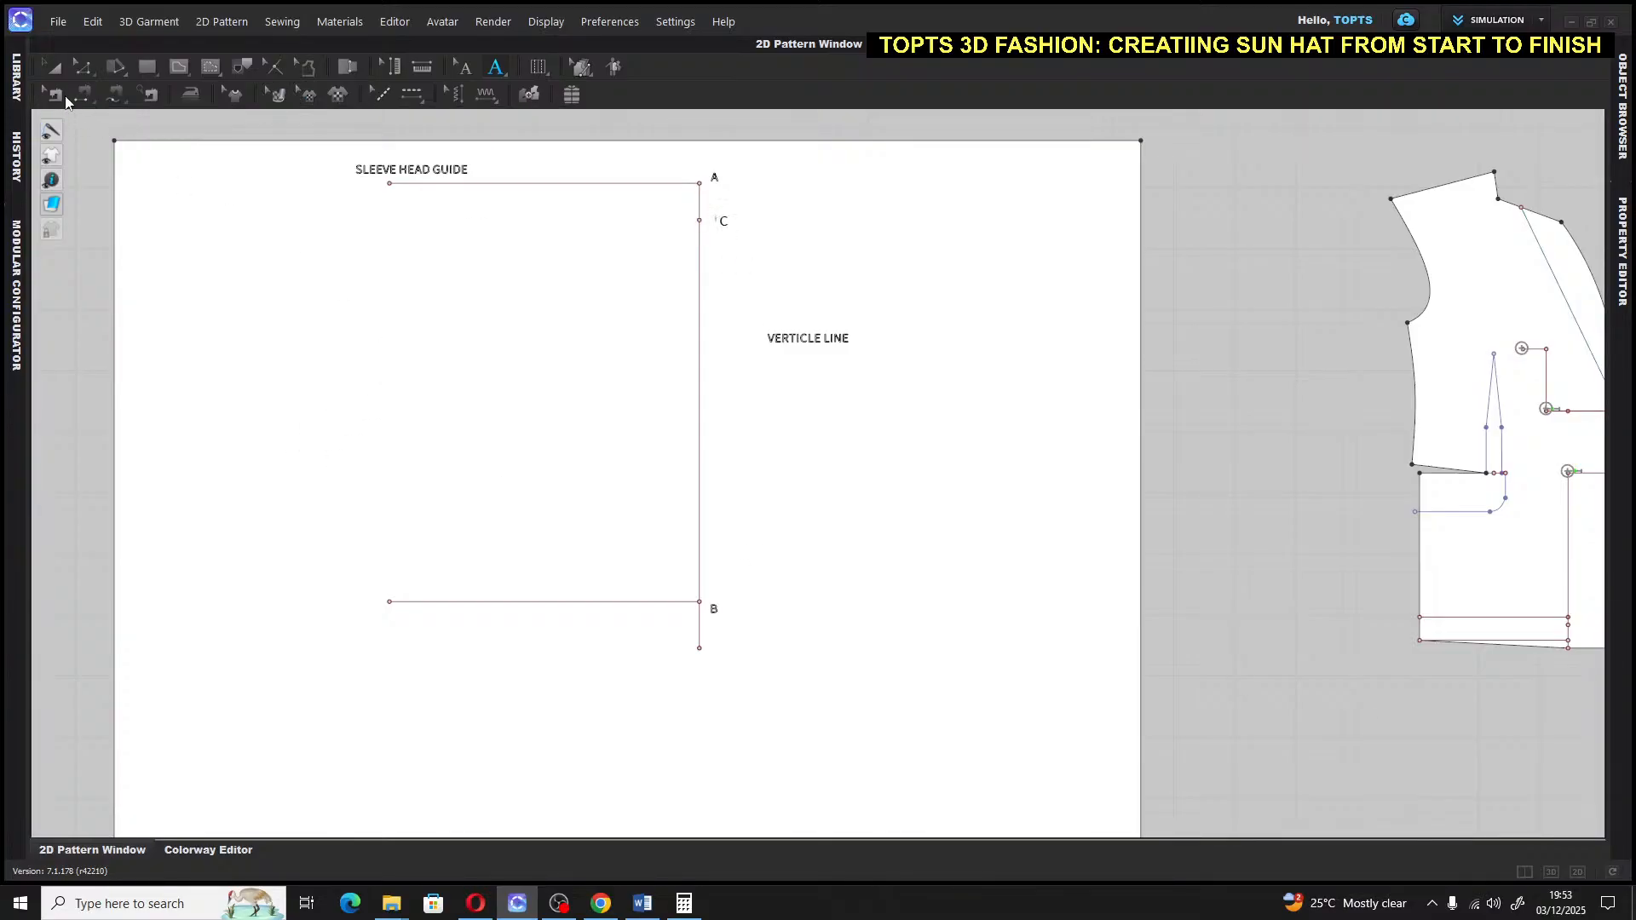
Draw a 20 in horizontal internal line running left from point C
left_click(41, 68)
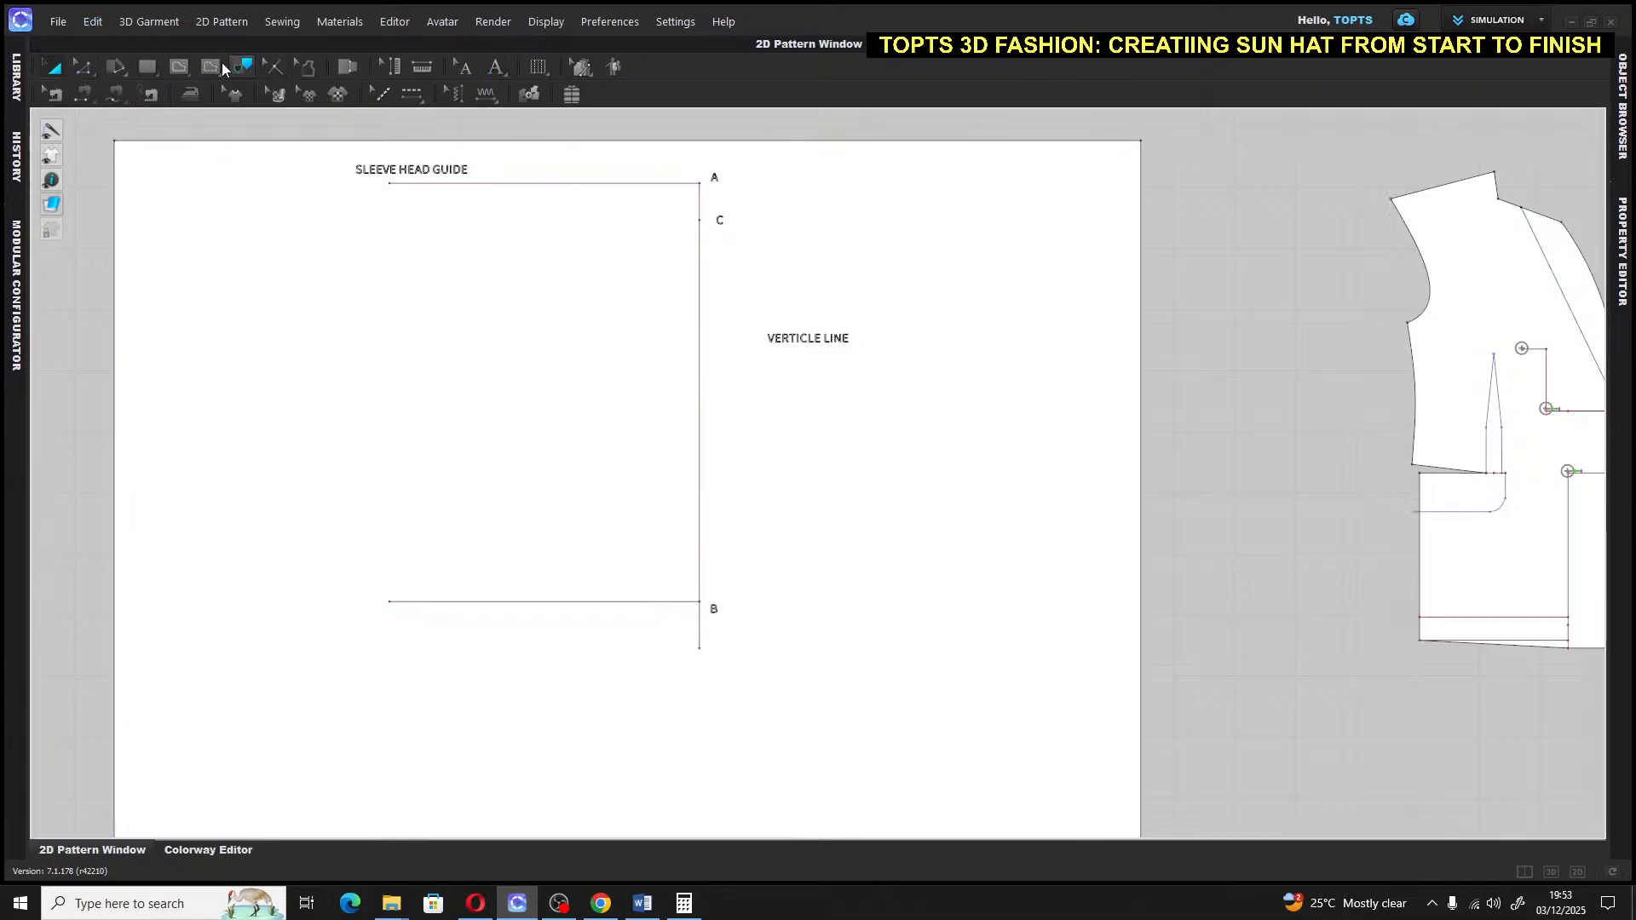
left_click(154, 68)
left_click(176, 68)
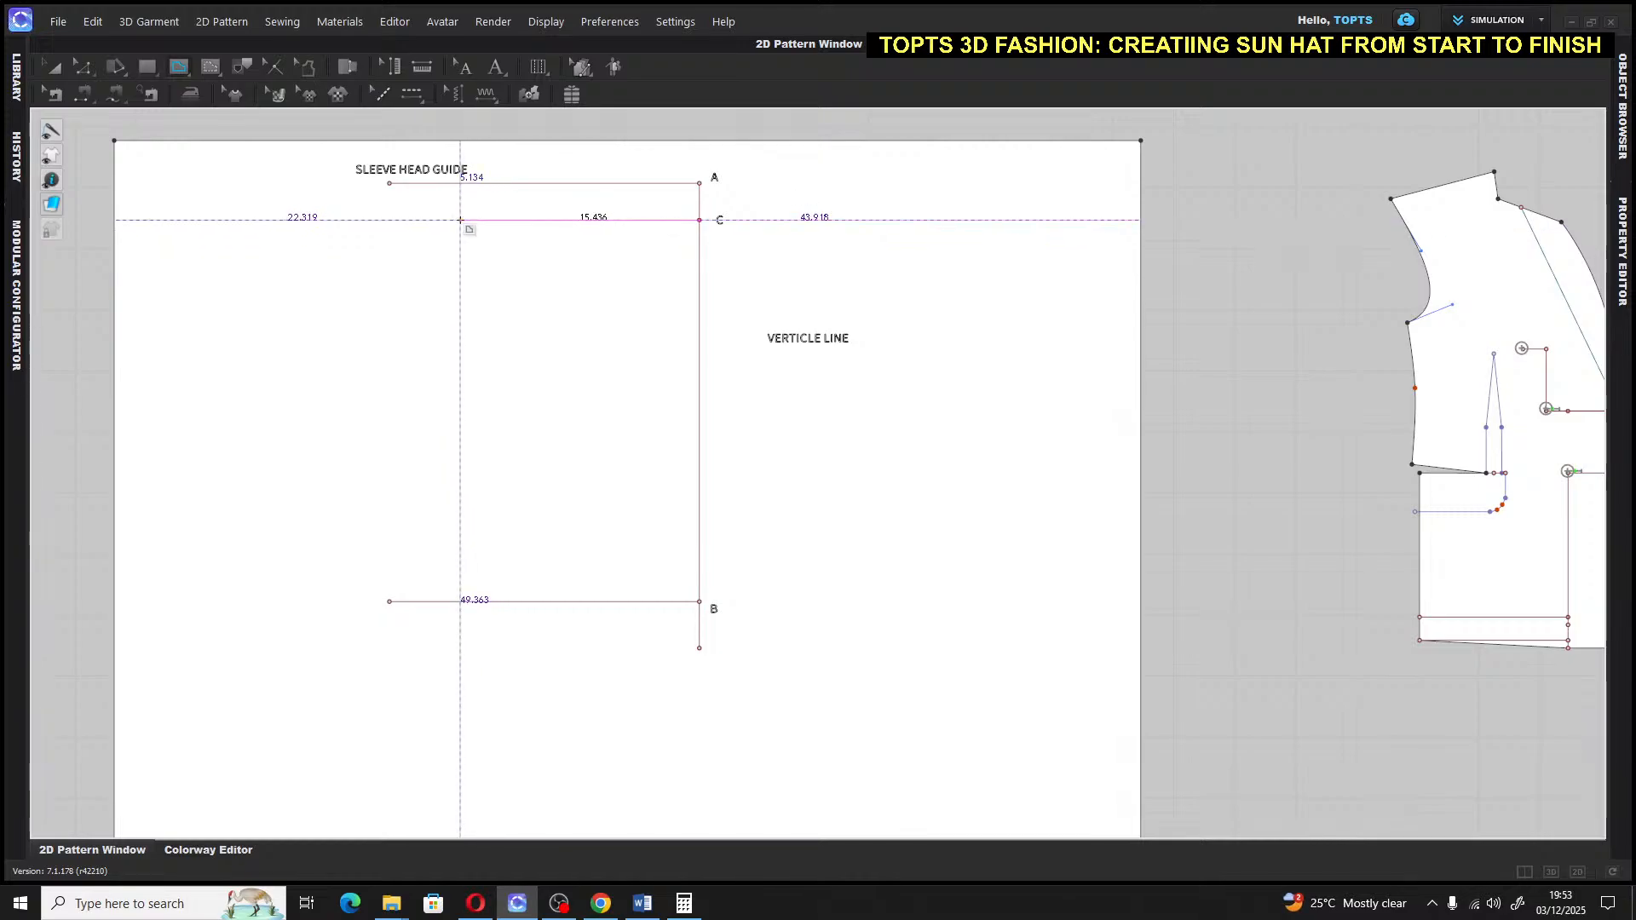
left_click(460, 219)
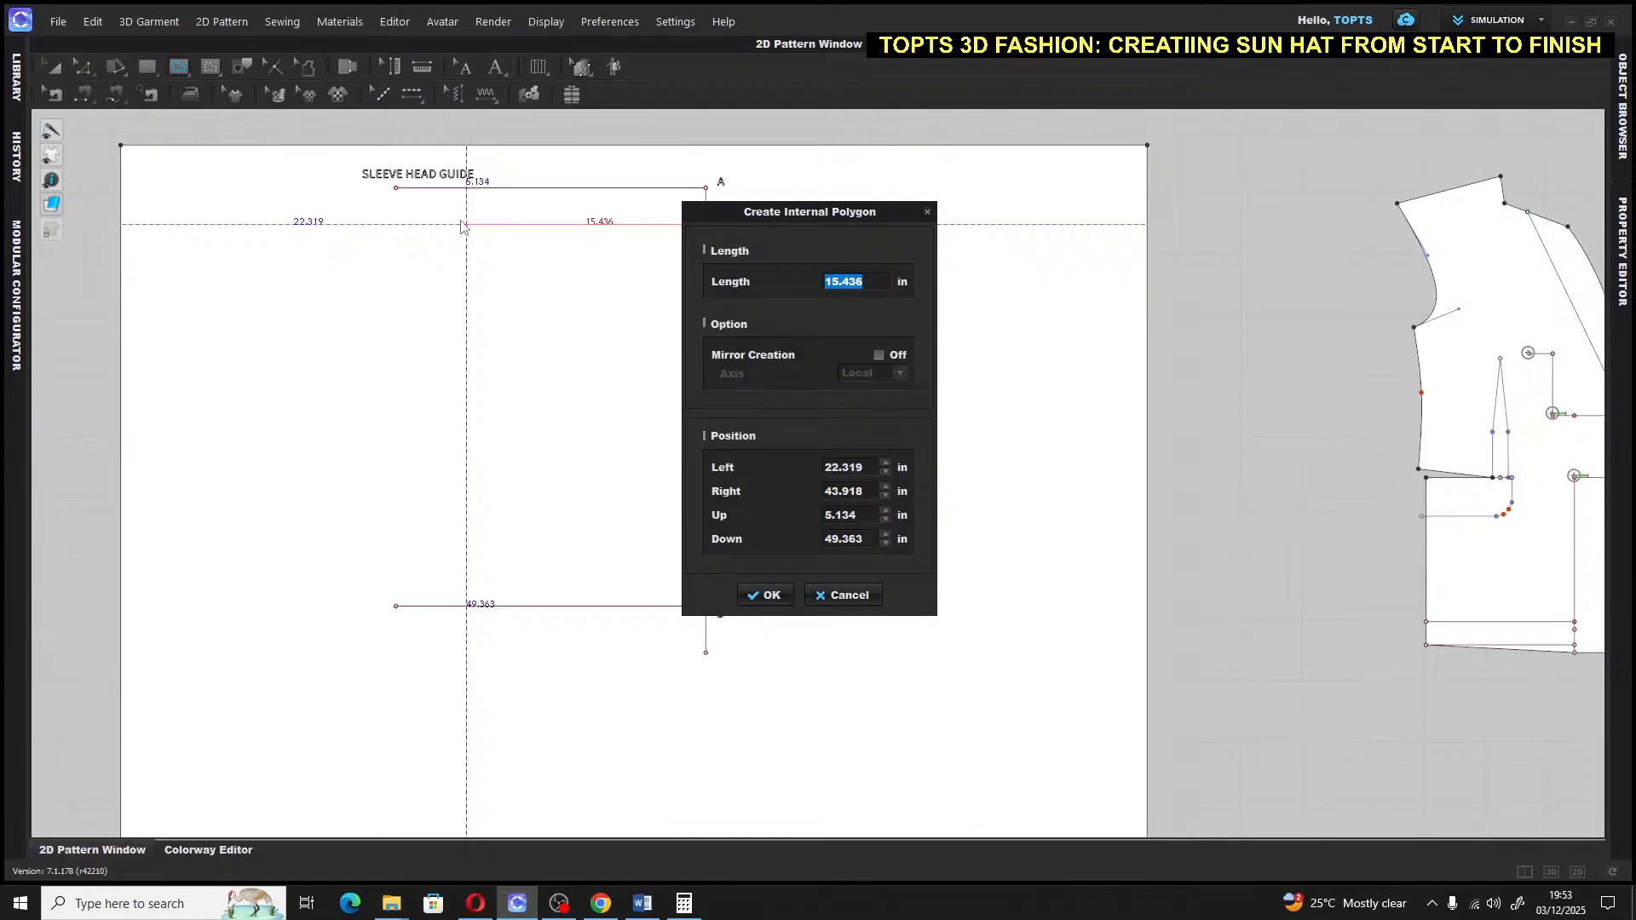
type("20")
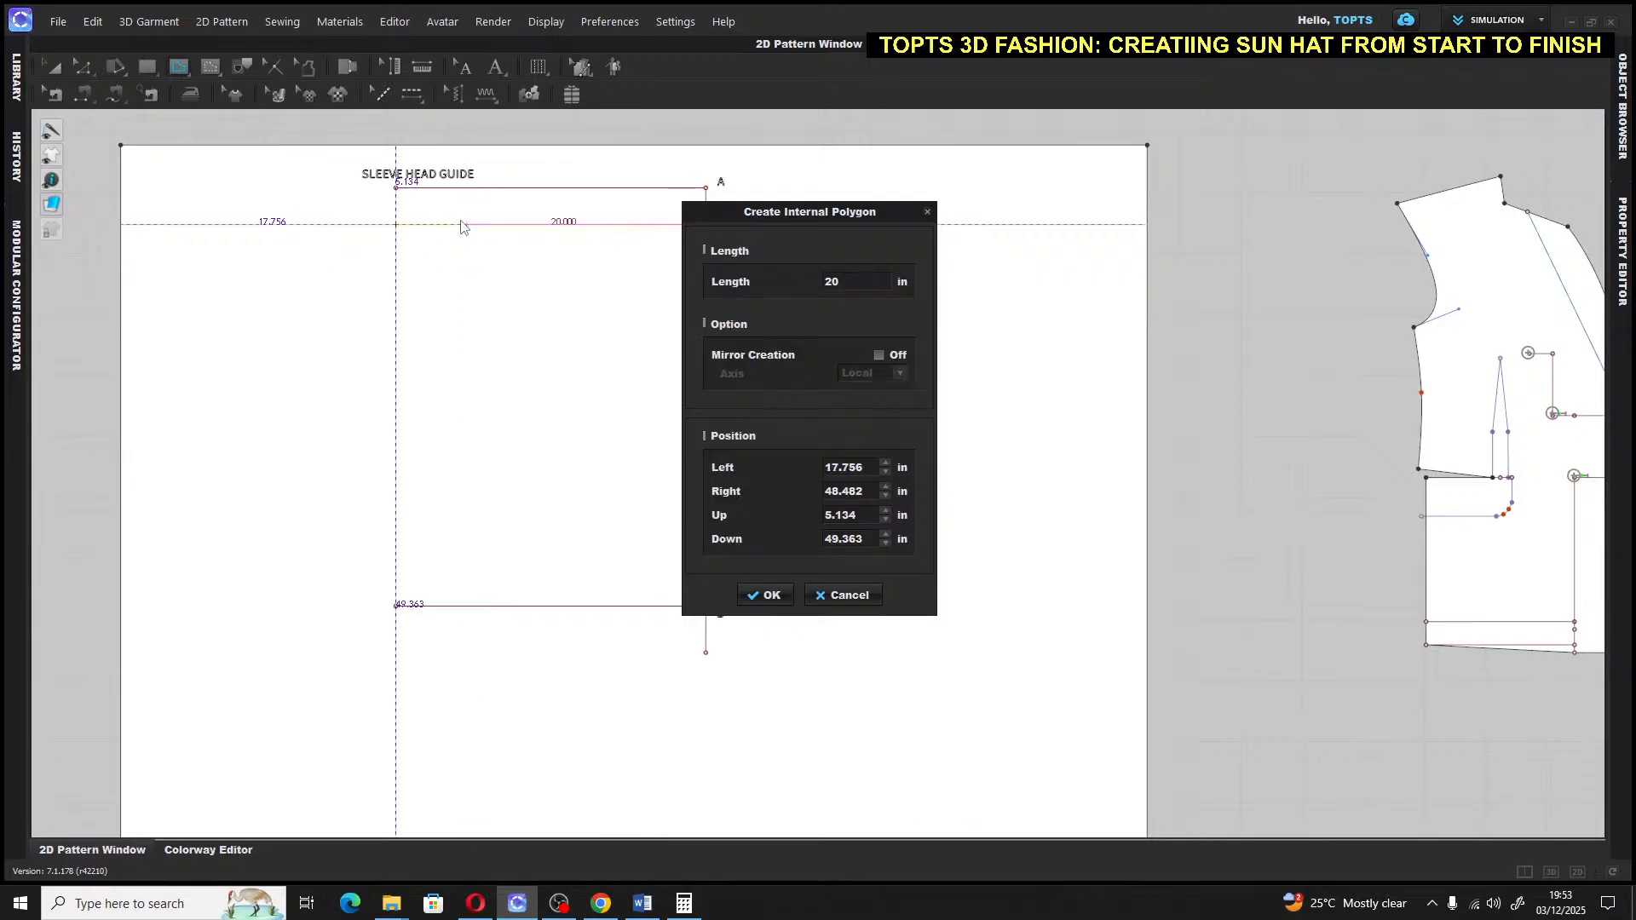
left_click(764, 594)
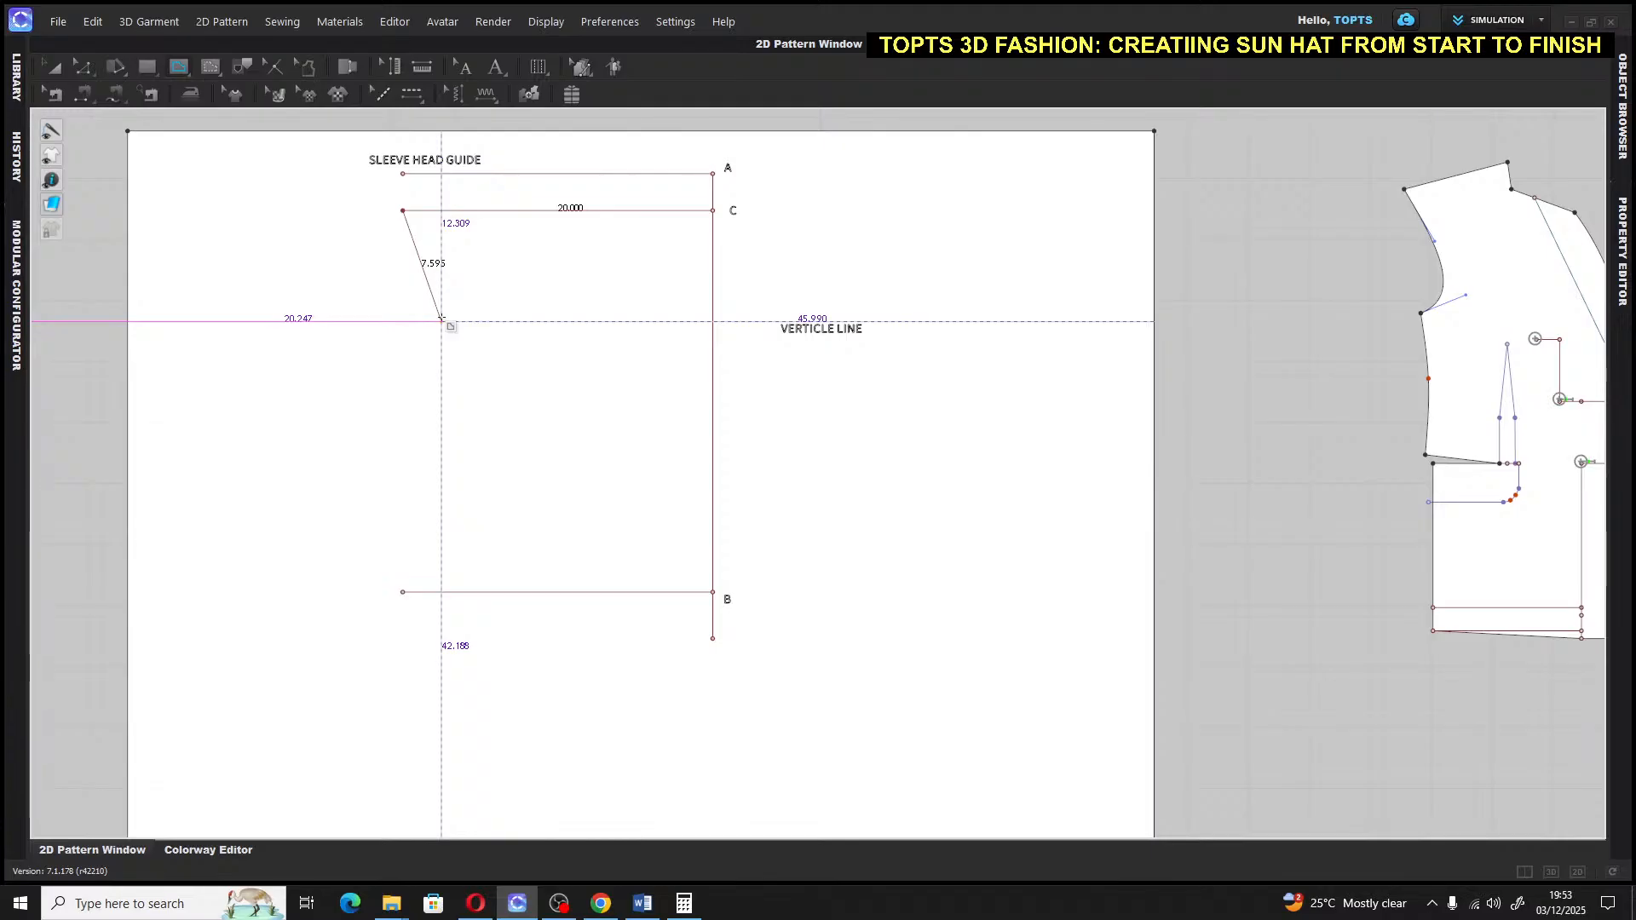
key("Escape")
key("a")
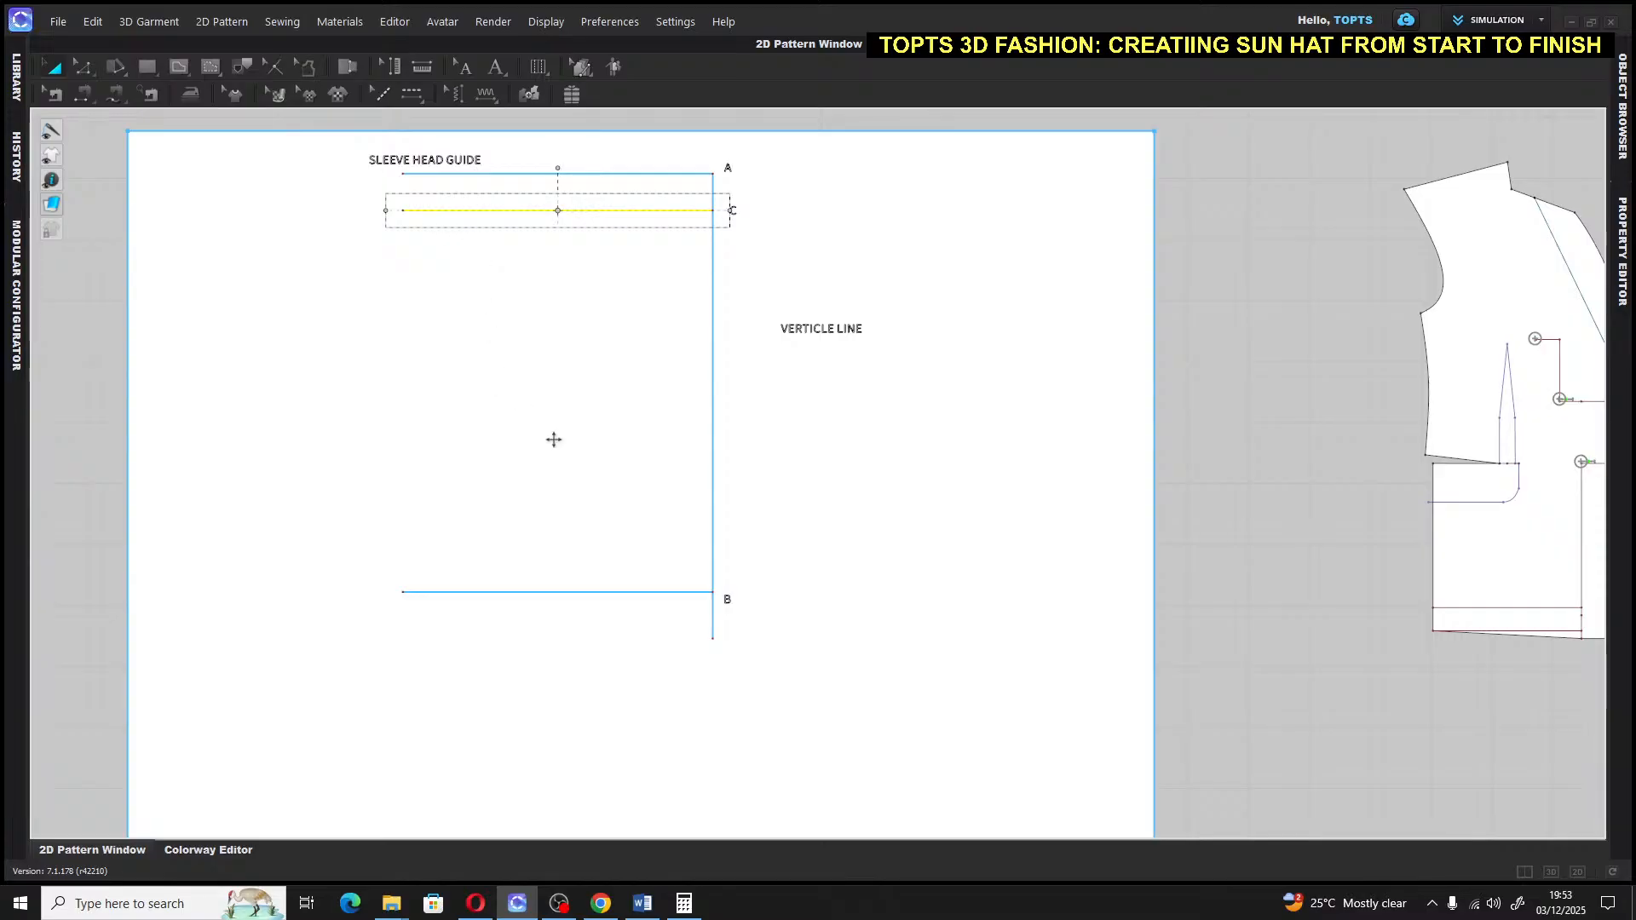
Add a 'SLEEVE CAP HEIGHT' text label and move it to the left end of line C
left_click(1204, 212)
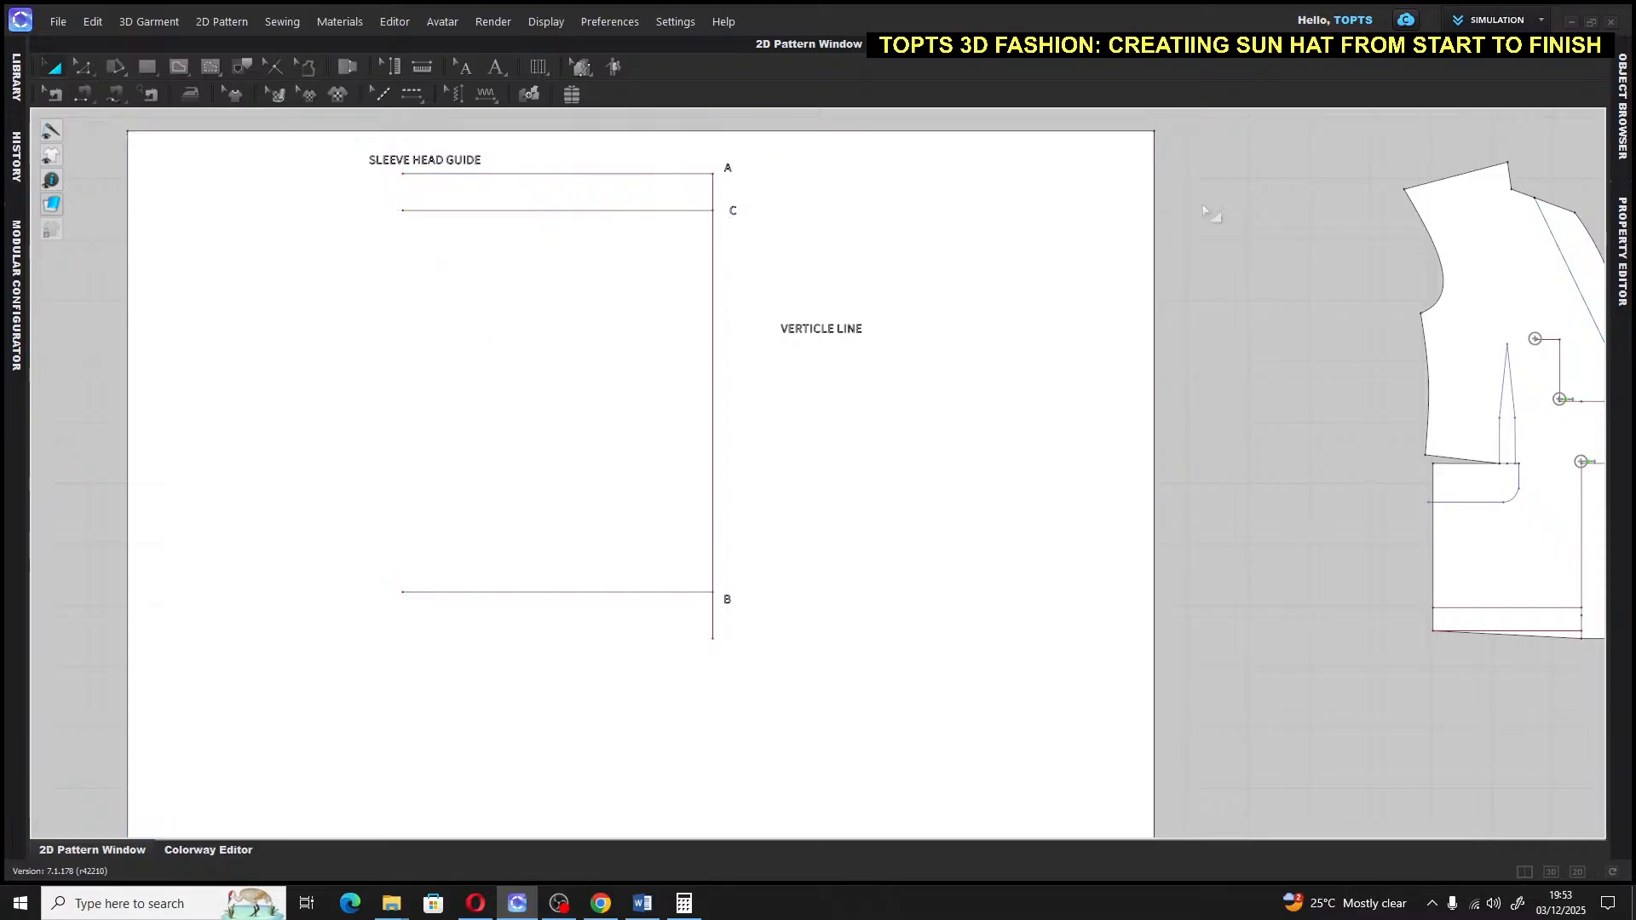
left_click(496, 66)
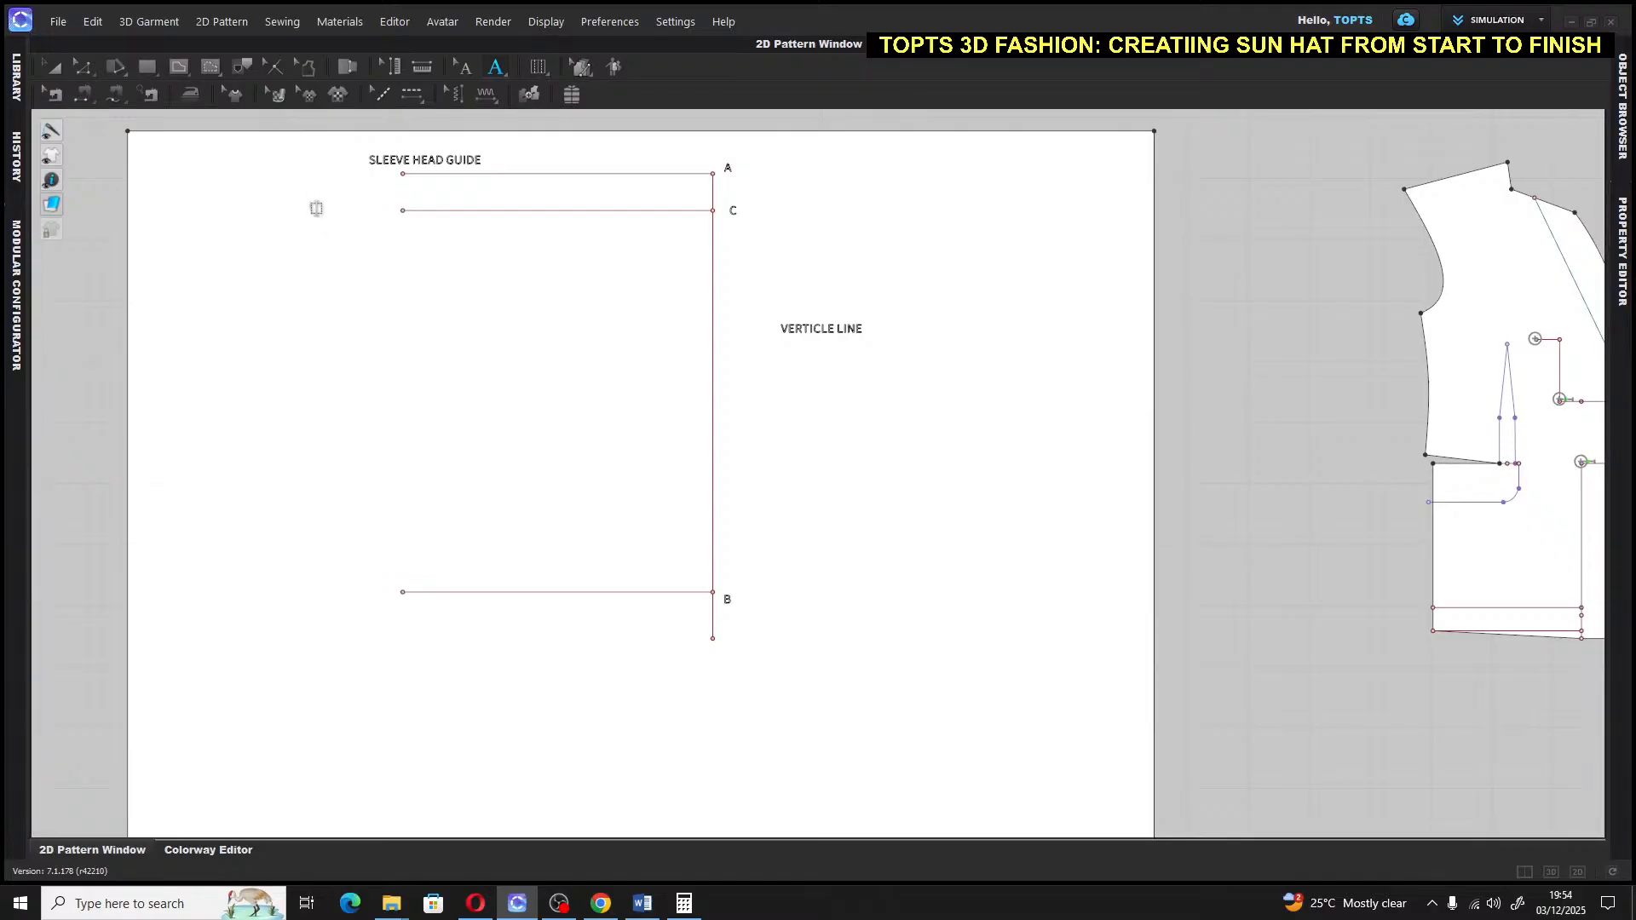
type("EEVE CAP HEIGHT")
left_click(465, 67)
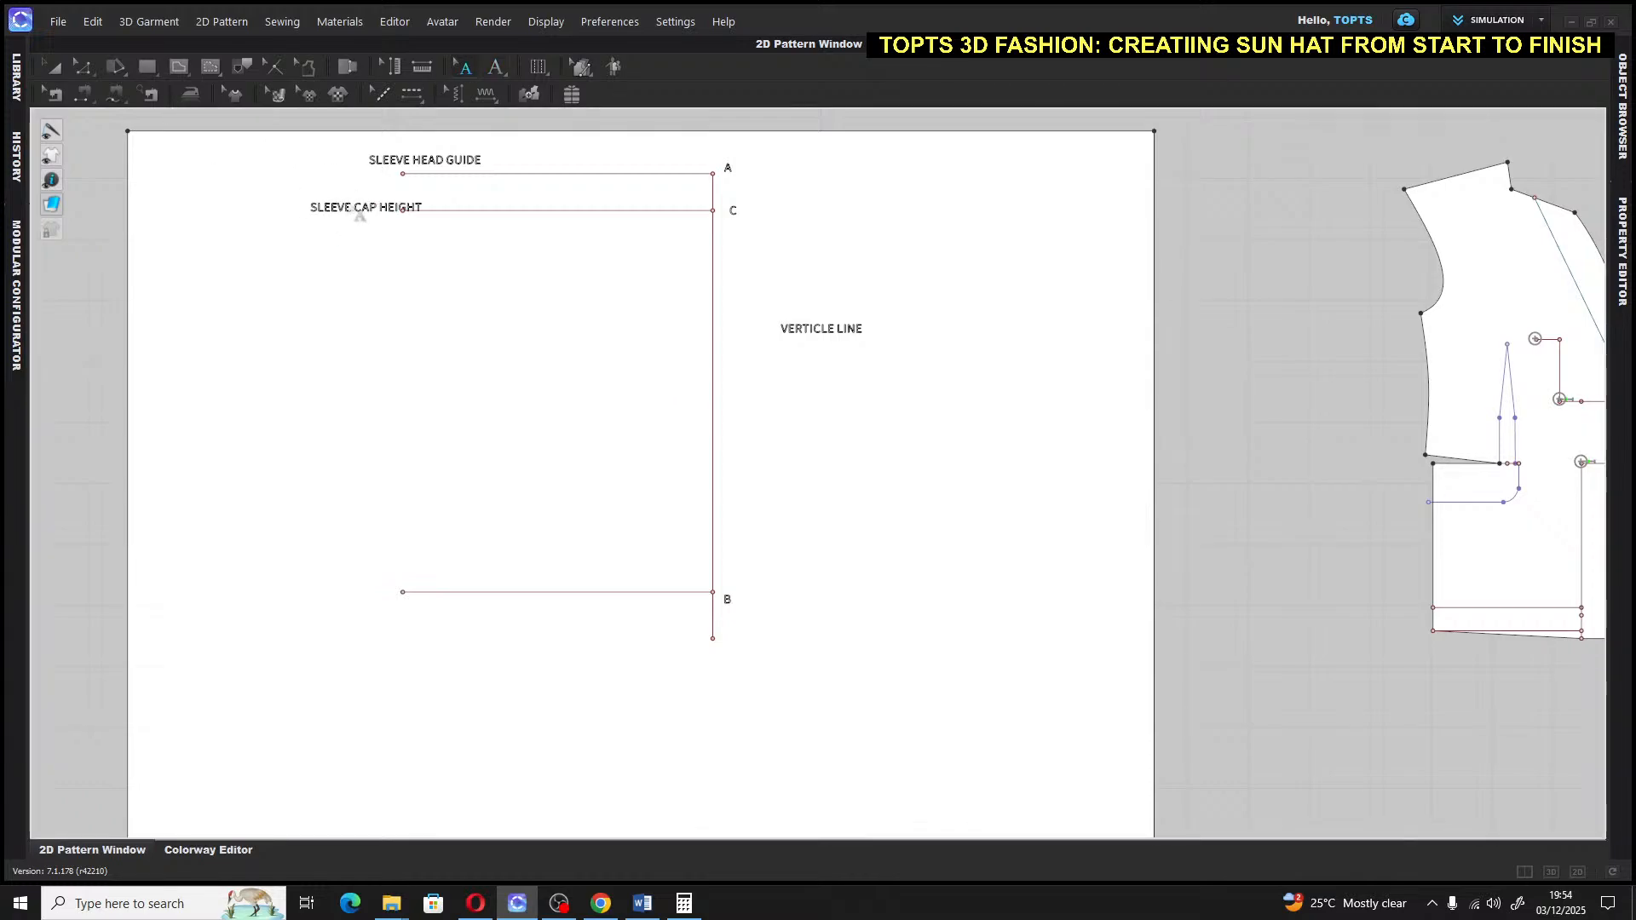
left_click_drag(359, 216, 326, 220)
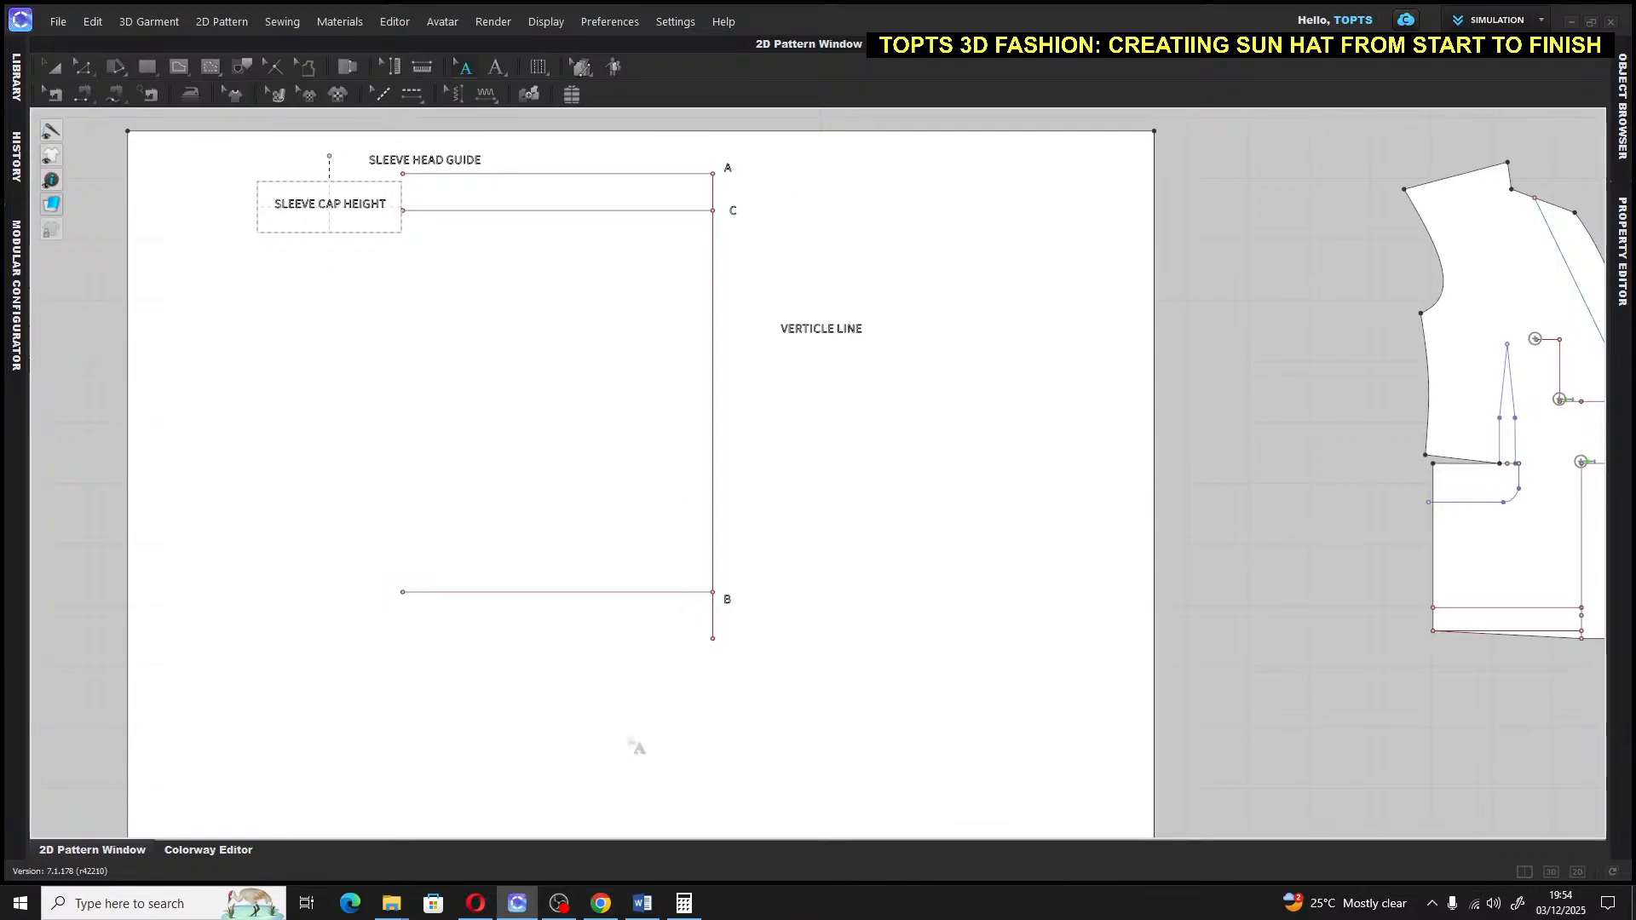
Work out 38 ÷ 6 (6.3333) in Calculator, then return to CLO 3D
left_click(684, 904)
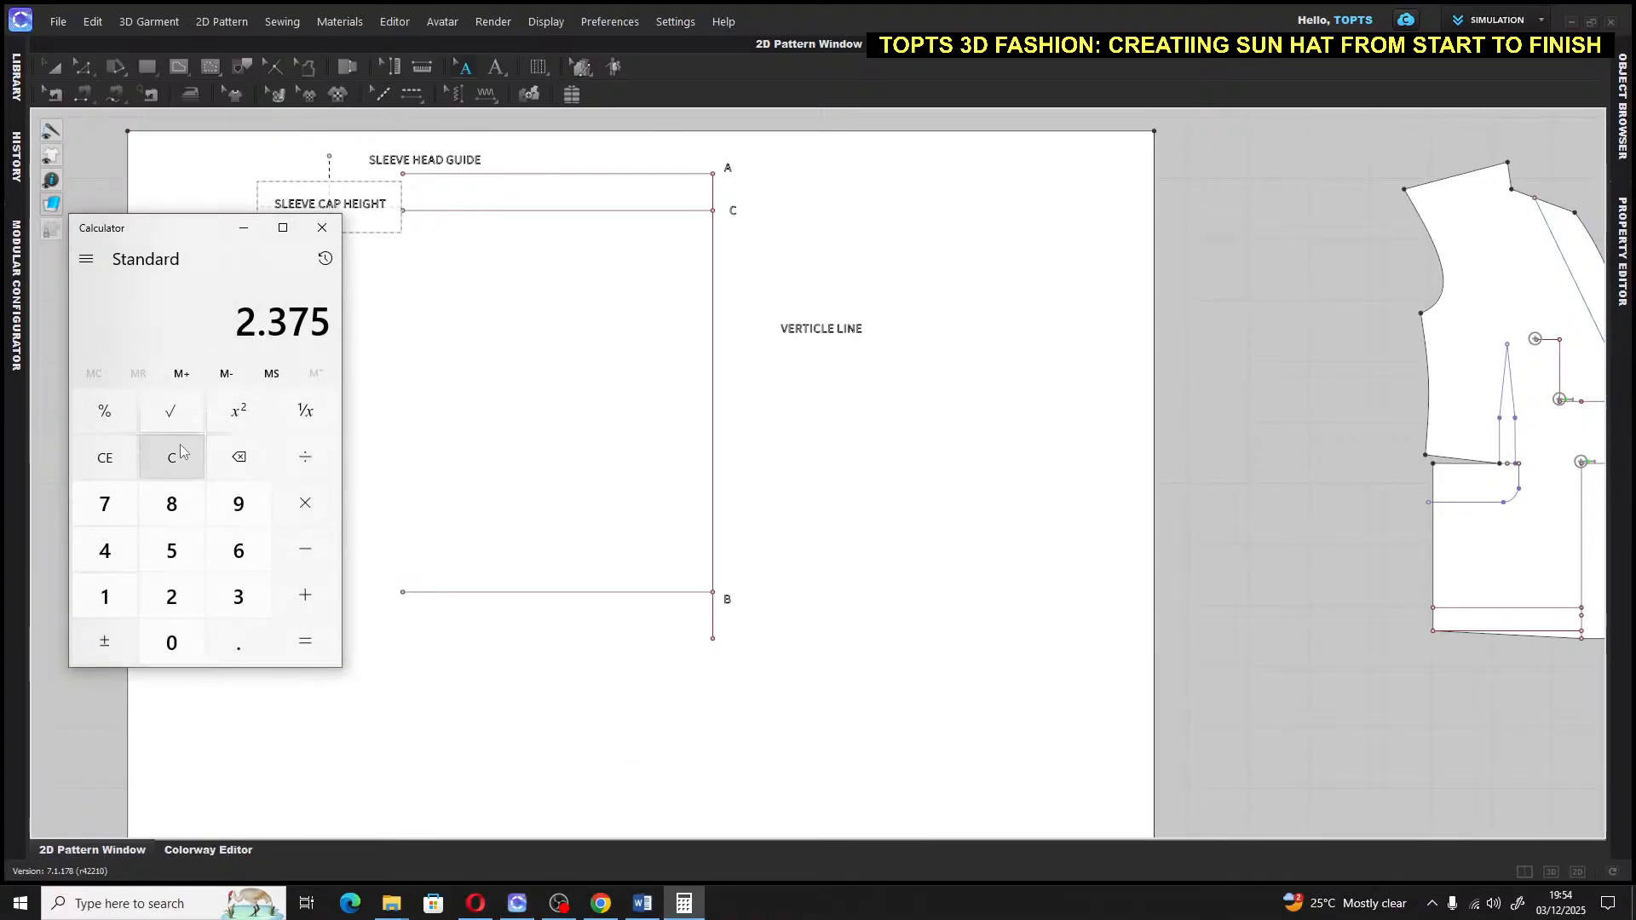
left_click(100, 460)
left_click(238, 596)
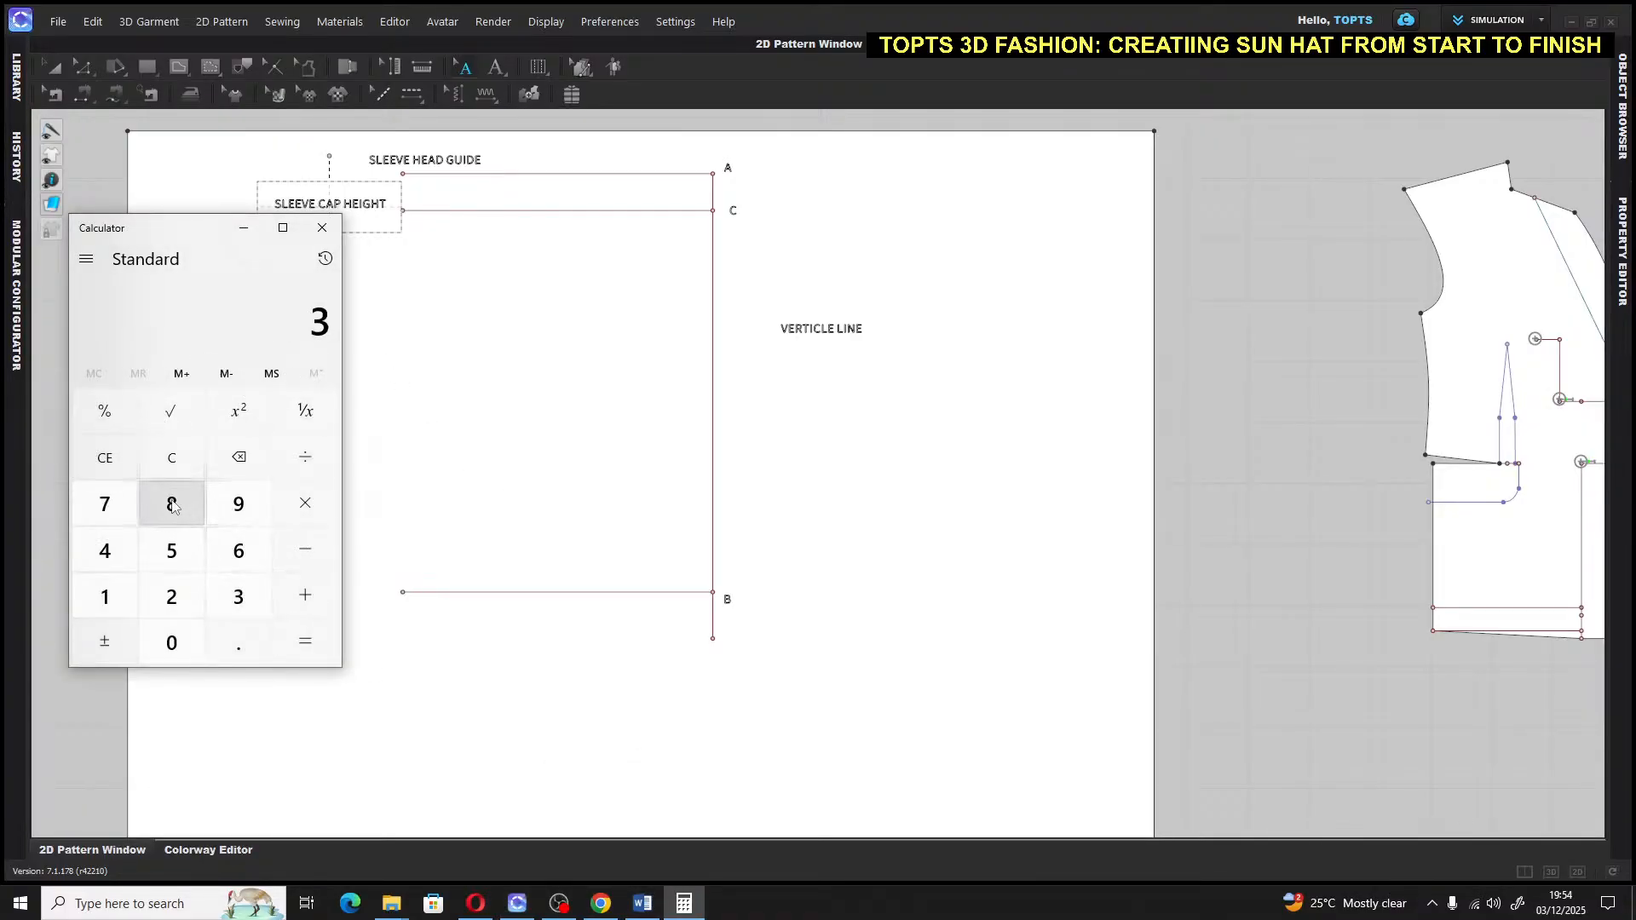
left_click(171, 503)
left_click(308, 486)
left_click(305, 457)
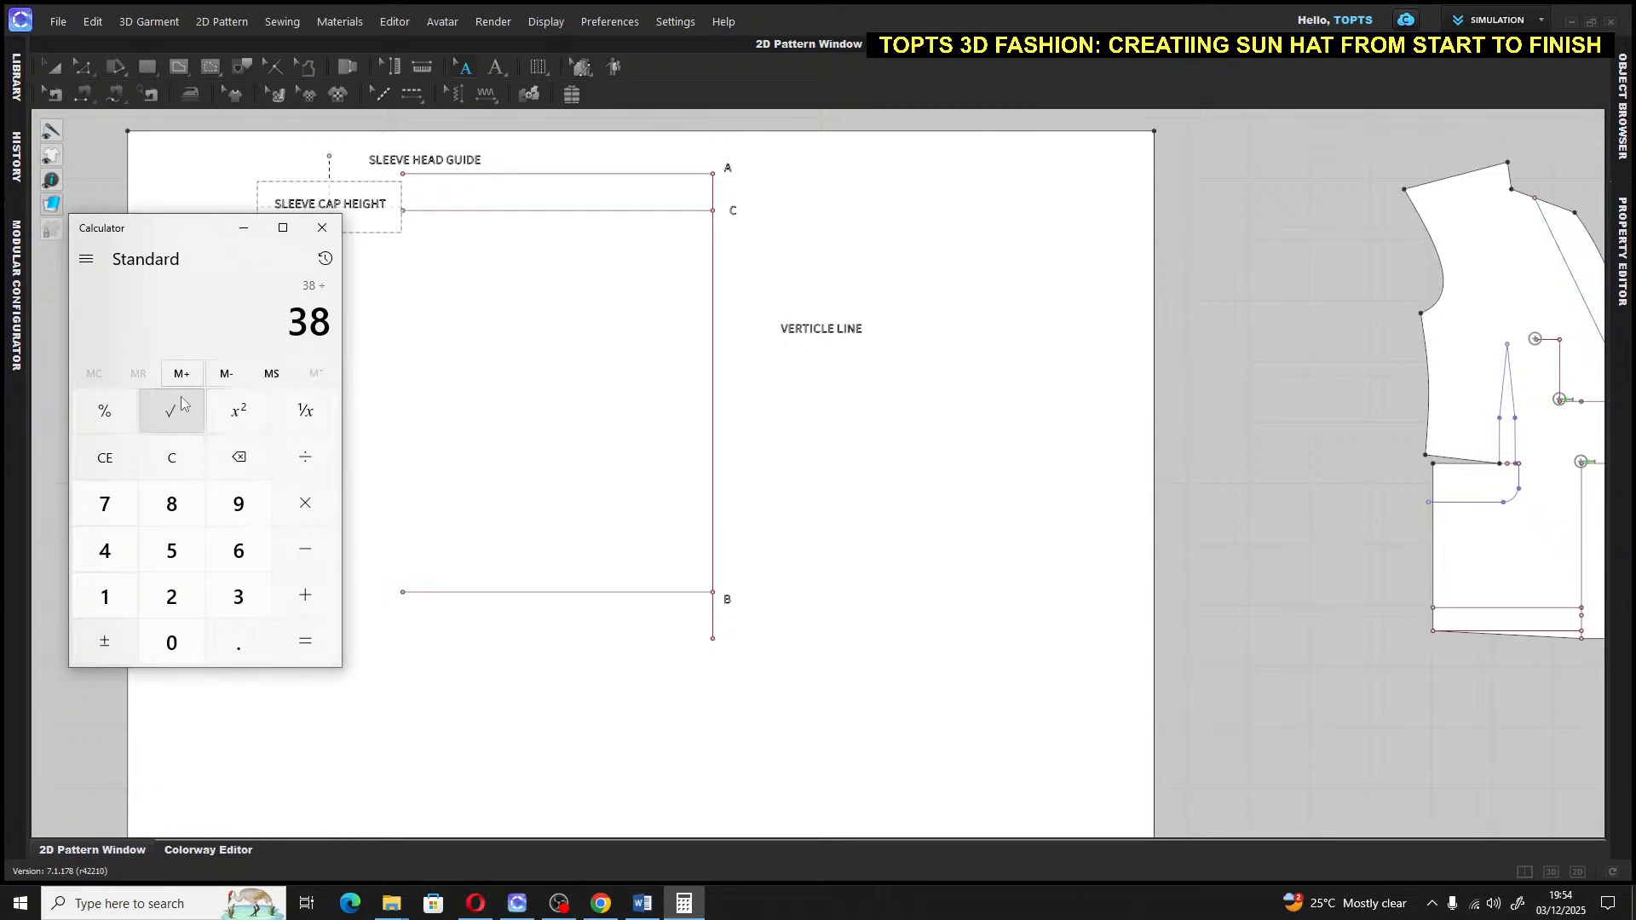
left_click(236, 554)
left_click(305, 641)
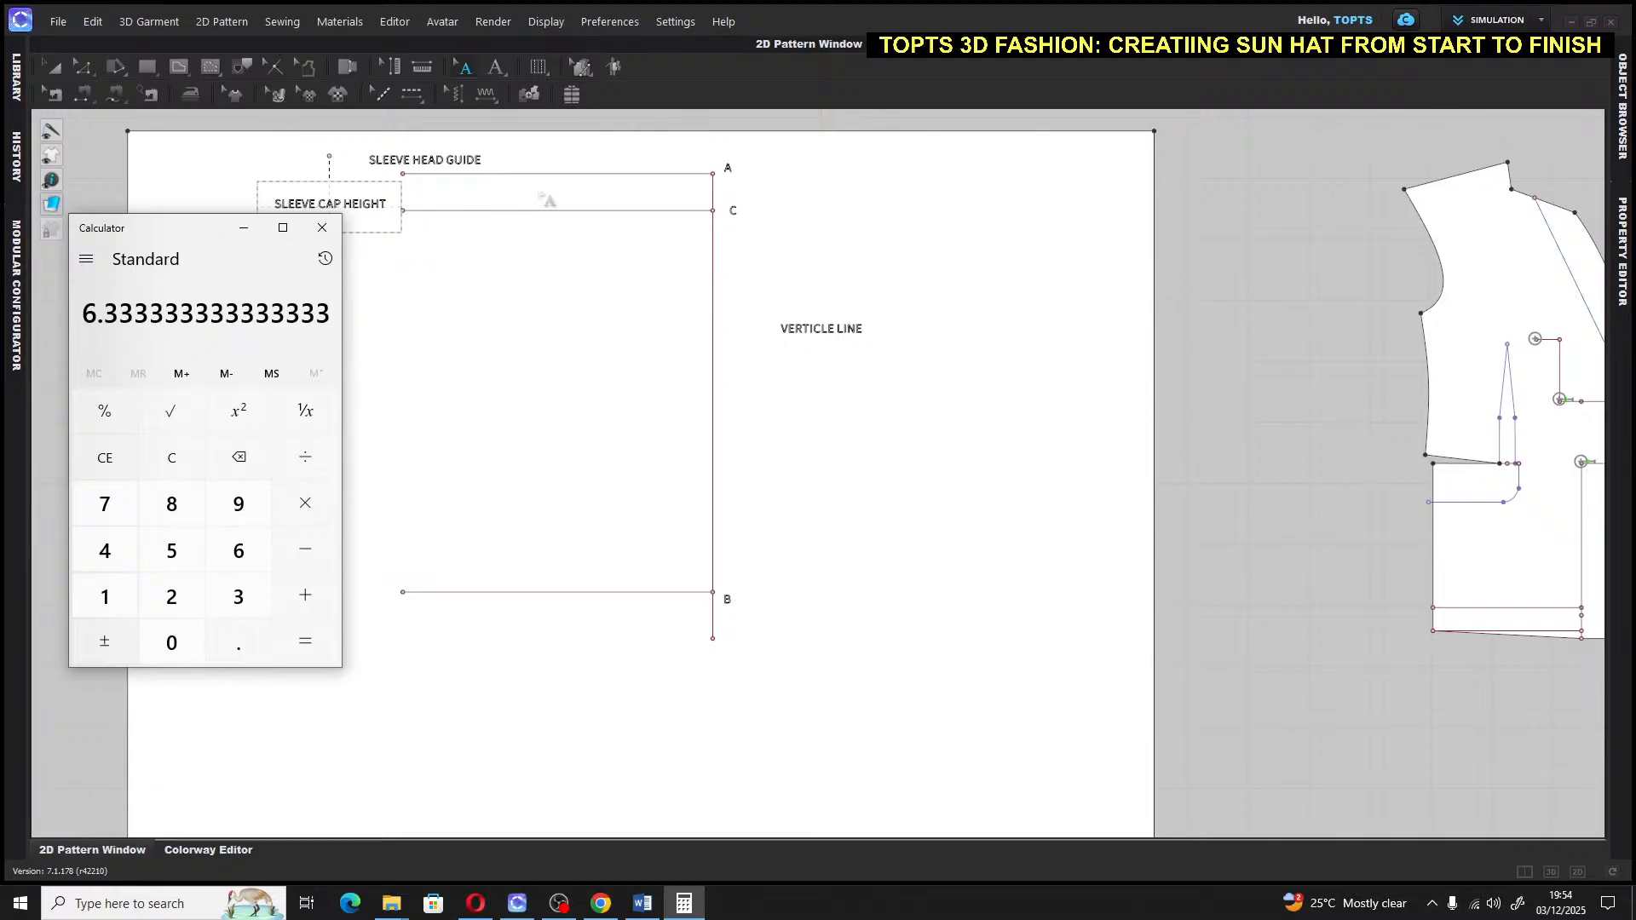
left_click(750, 211)
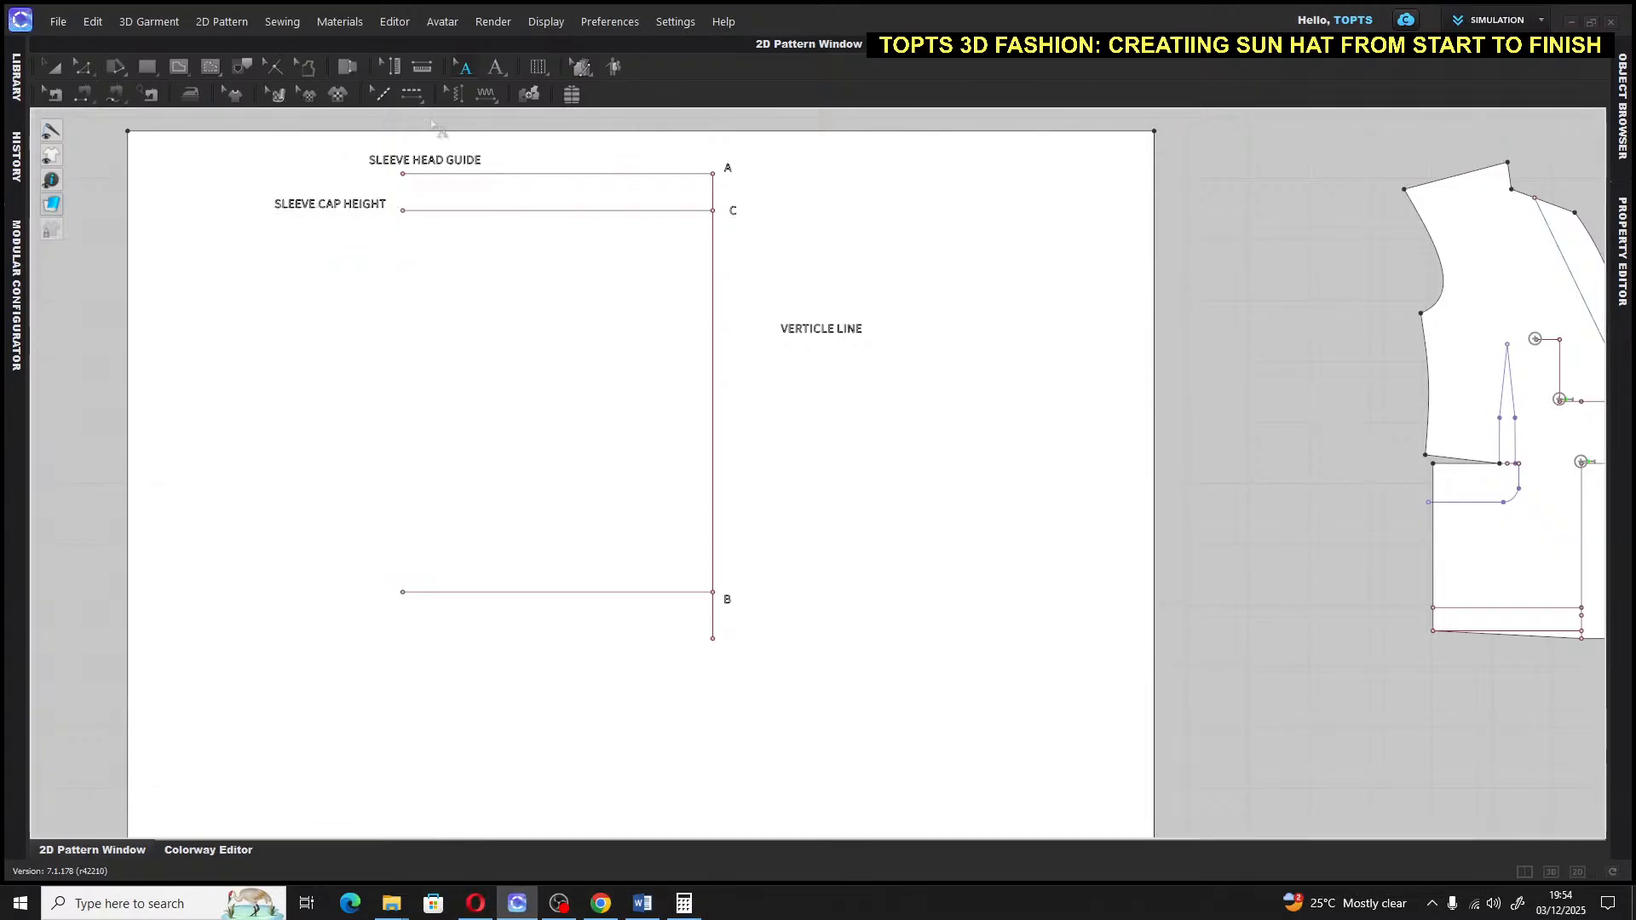
Draw a 6.3 in internal segment down the vertical line from point A, past C
left_click(179, 66)
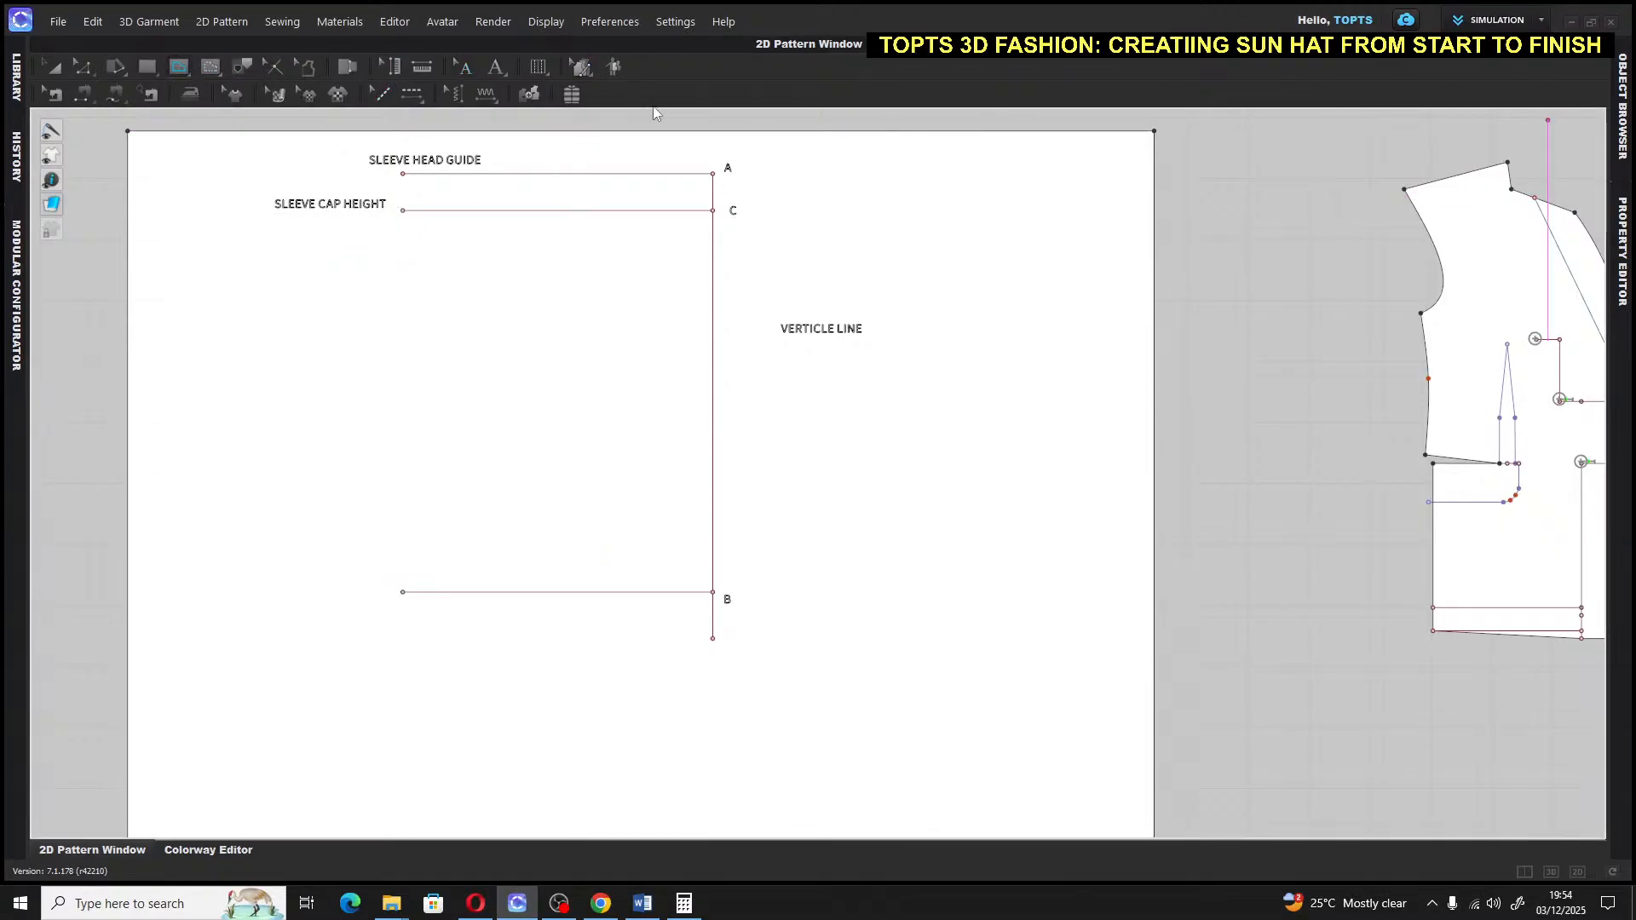
left_click(713, 174)
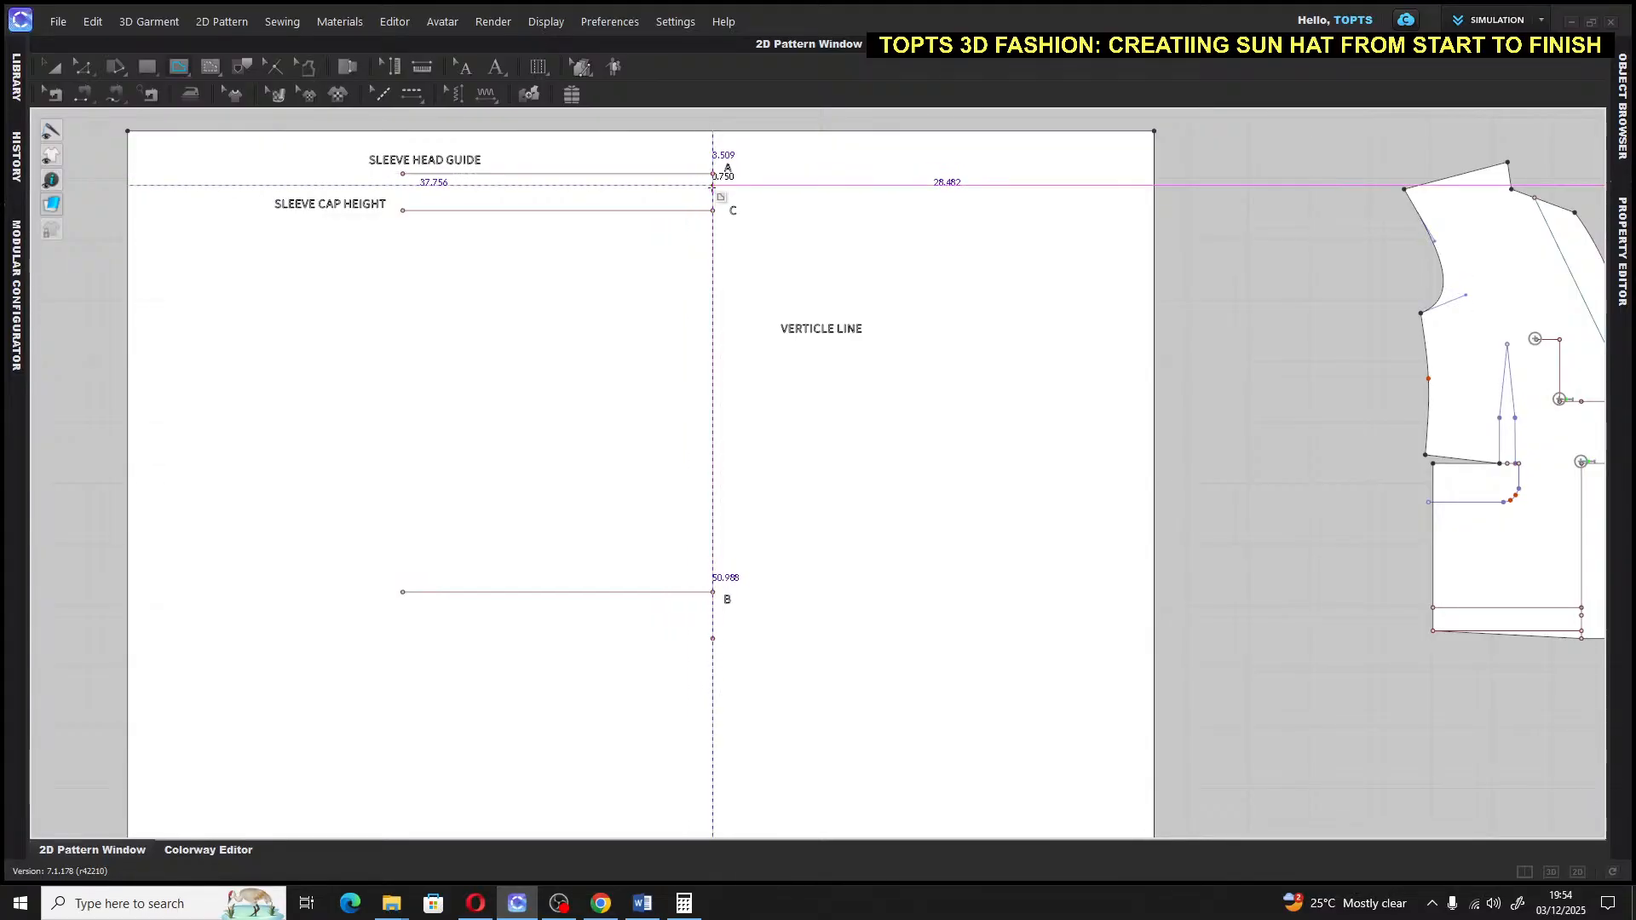
right_click(713, 220)
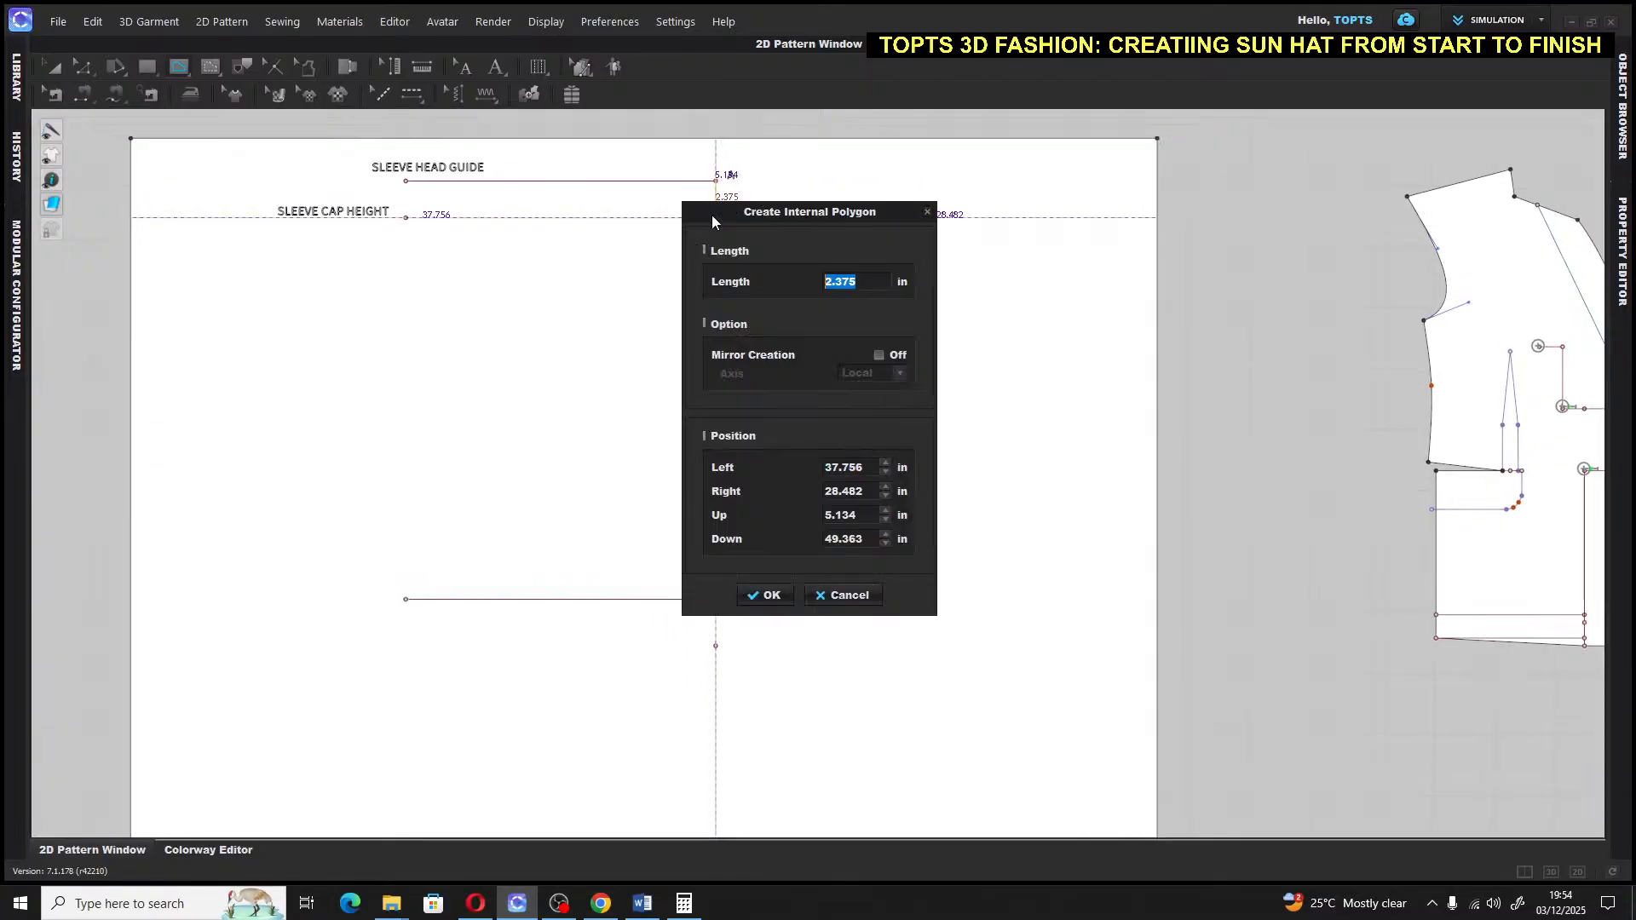
type("8")
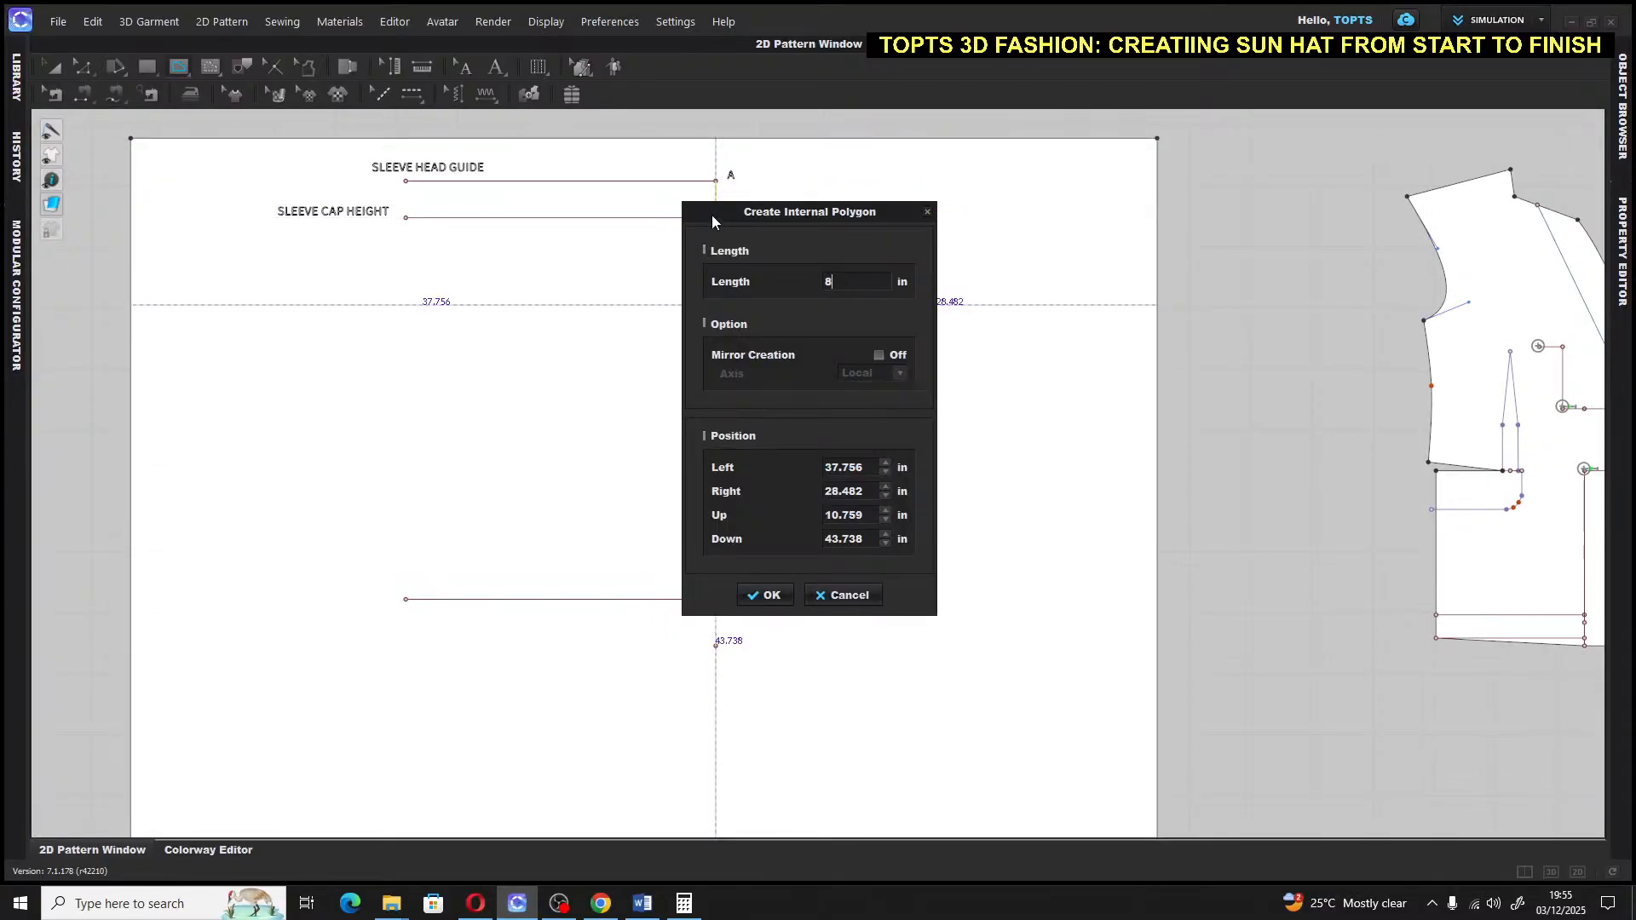
key("BackSpace")
type("6.")
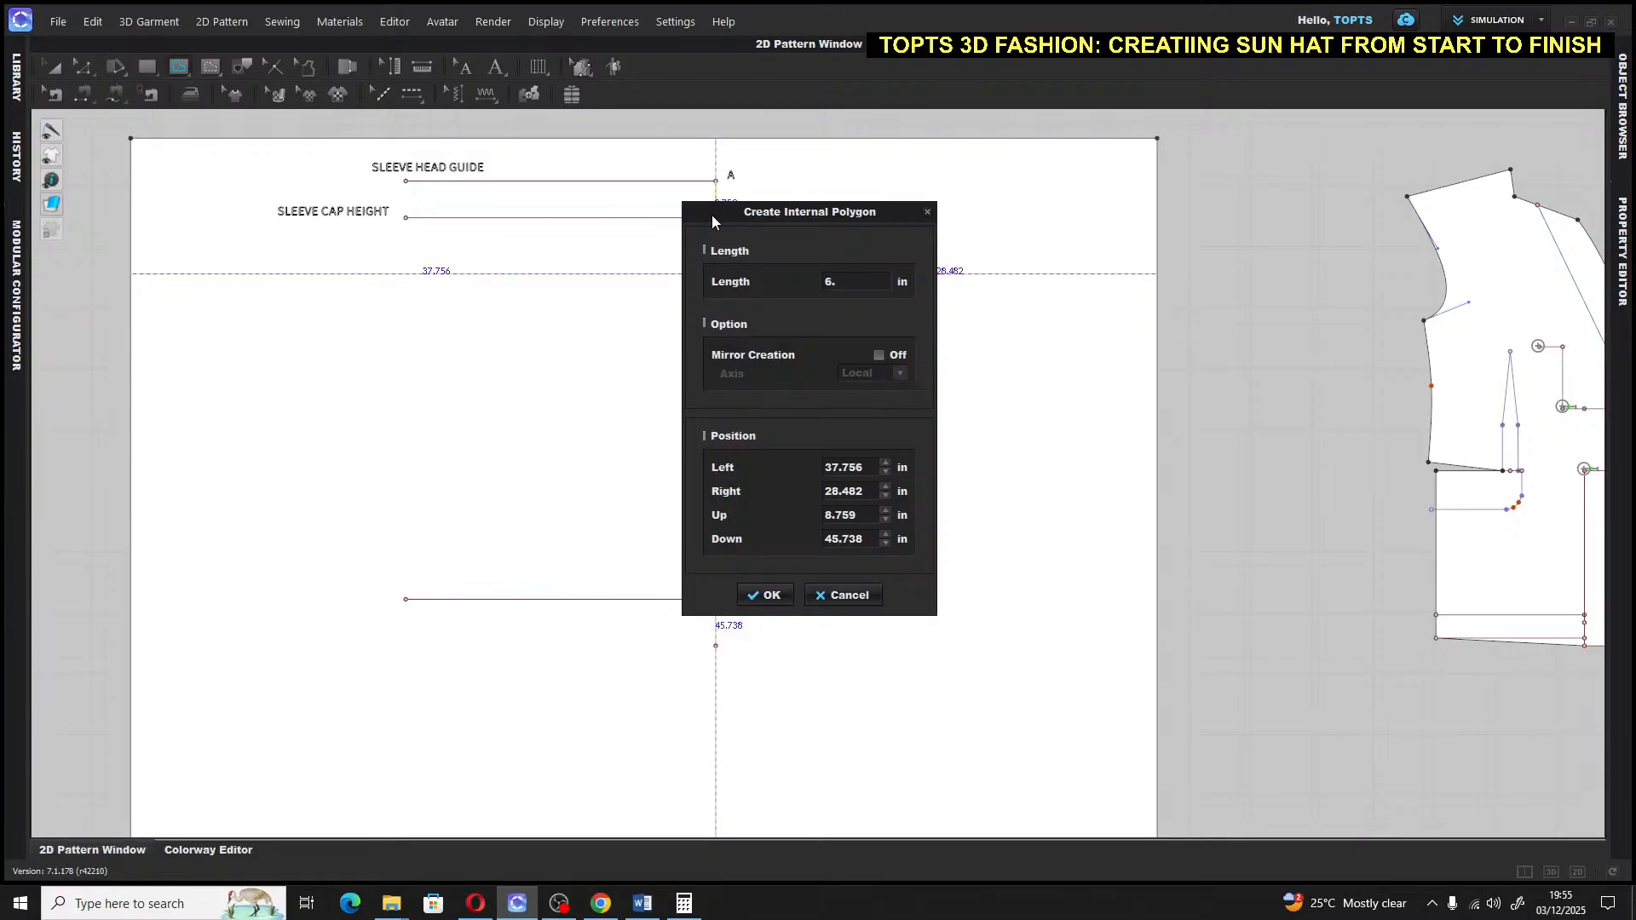
left_click(684, 903)
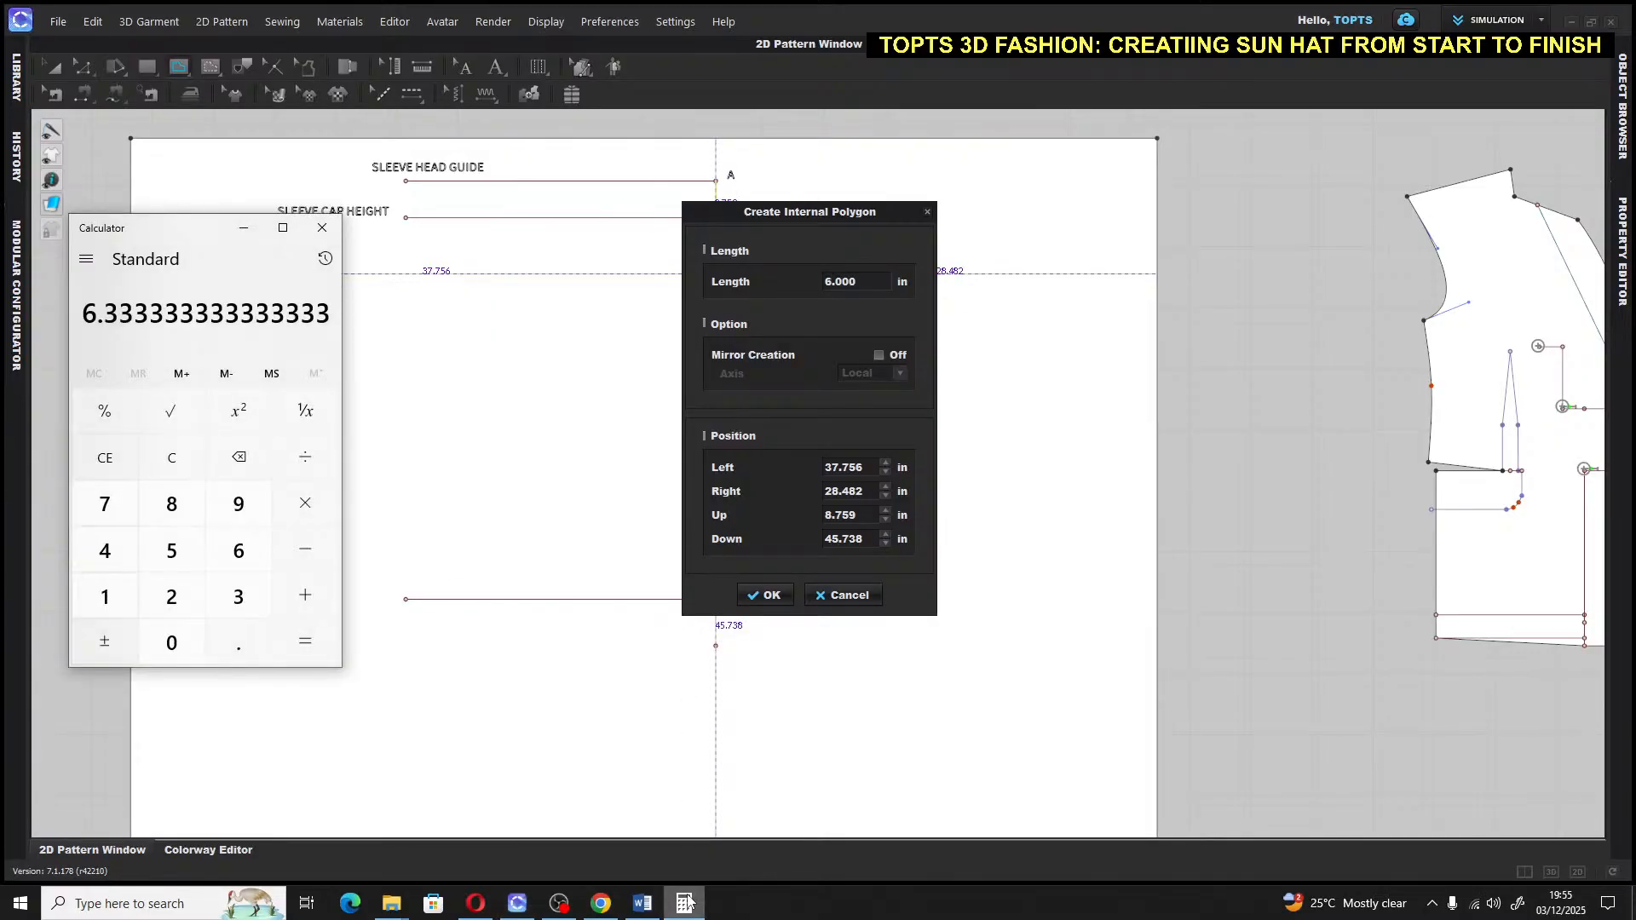
left_click(848, 281)
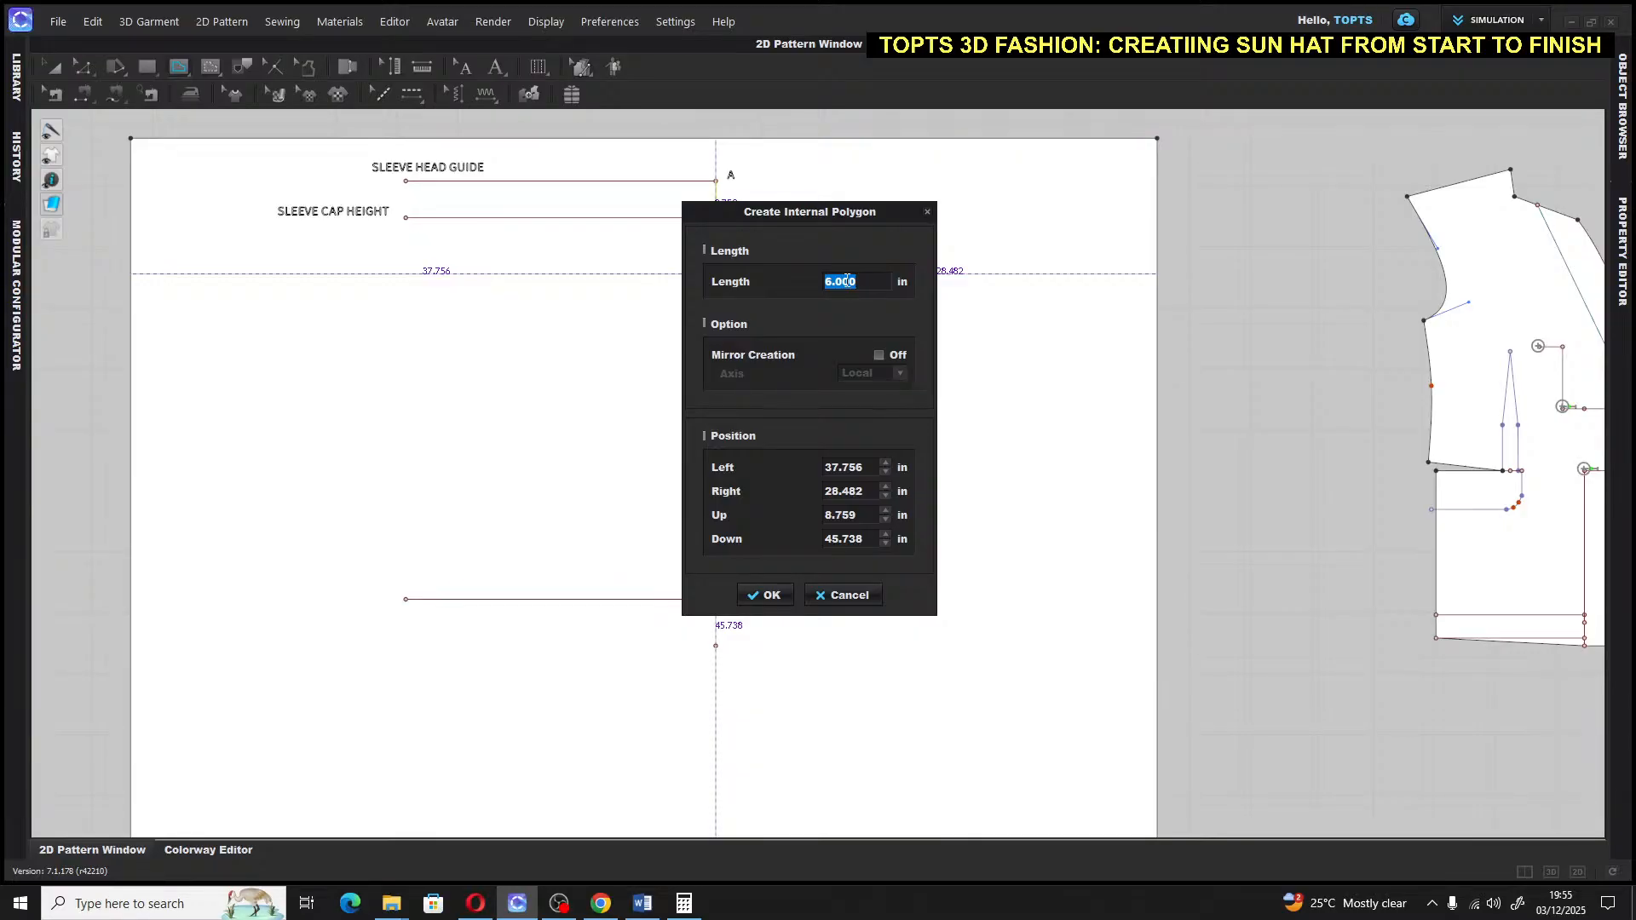
type("6.3")
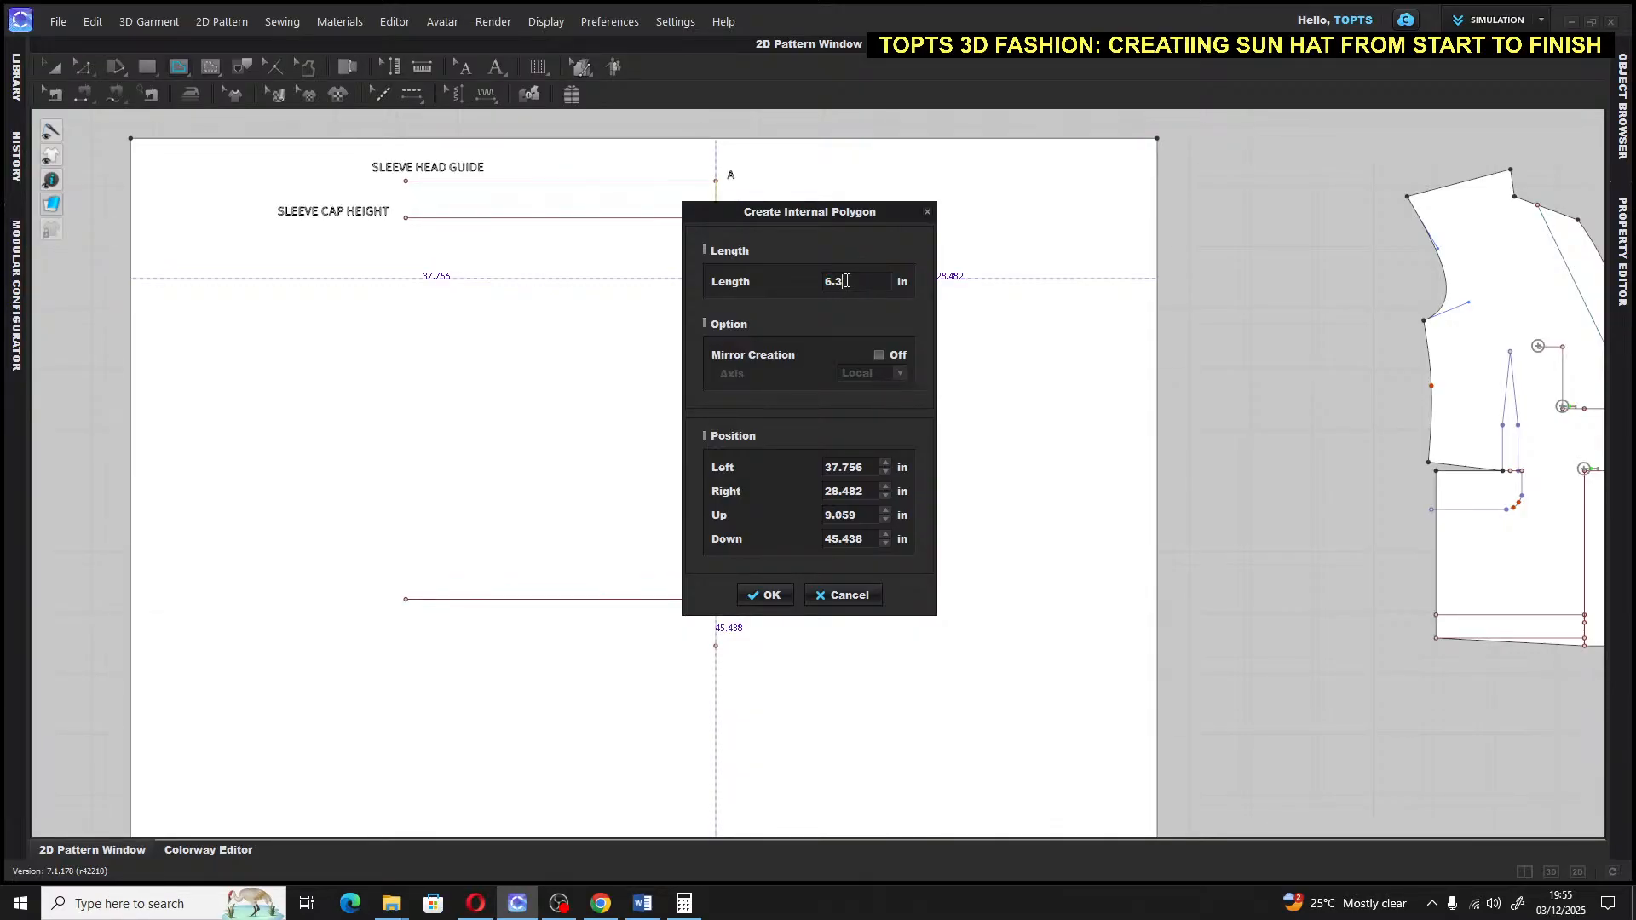
left_click(777, 595)
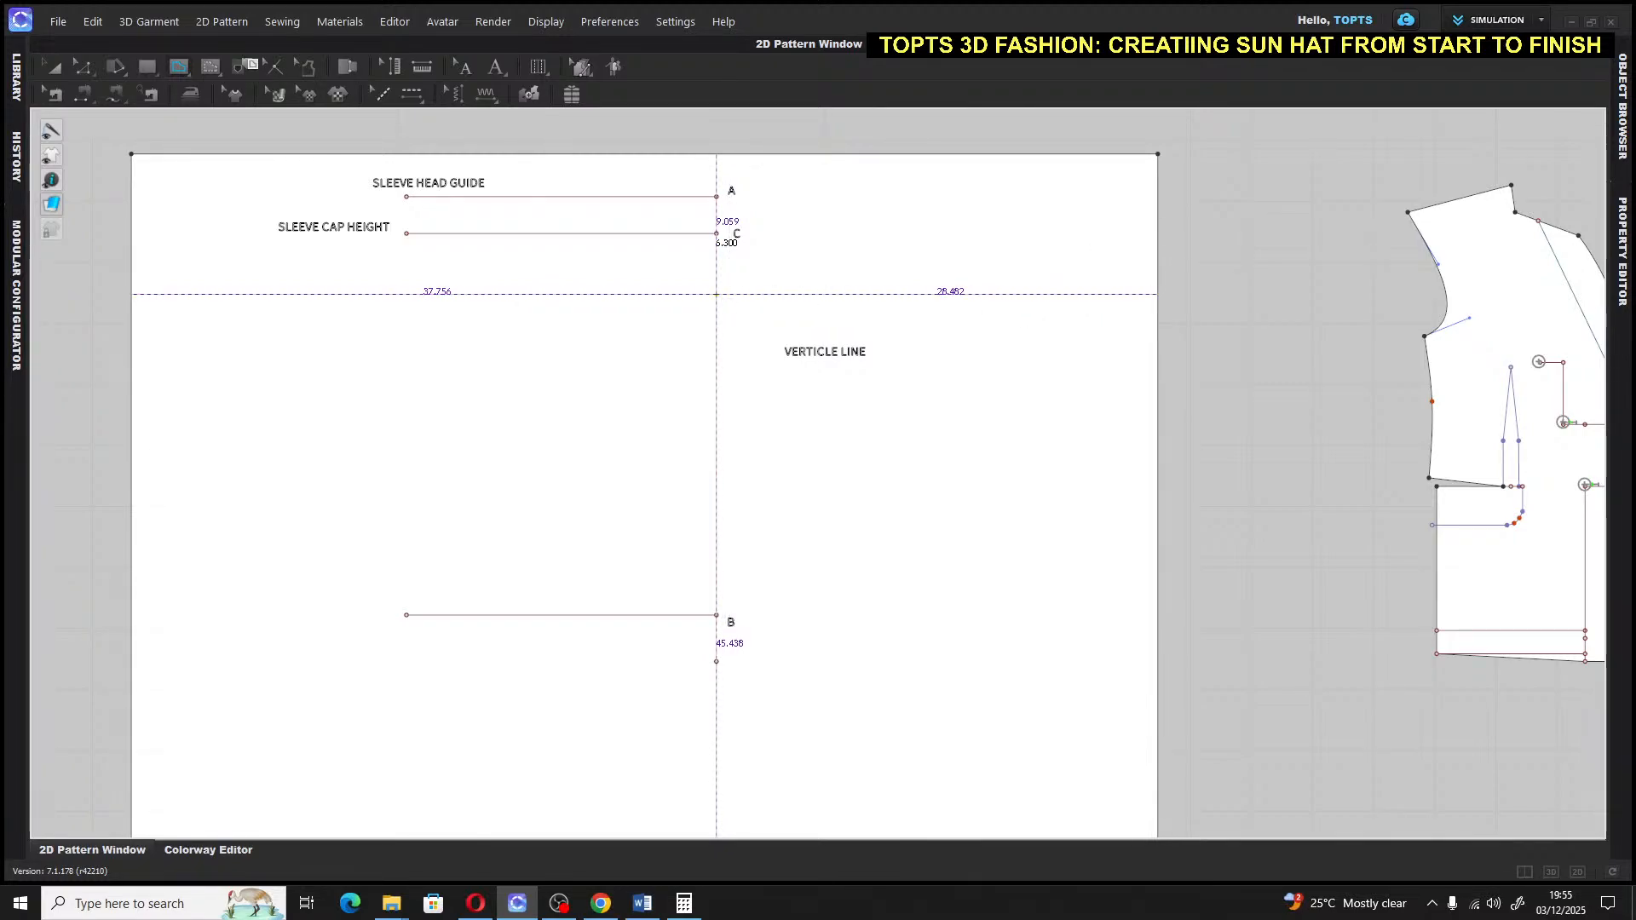
left_click(496, 65)
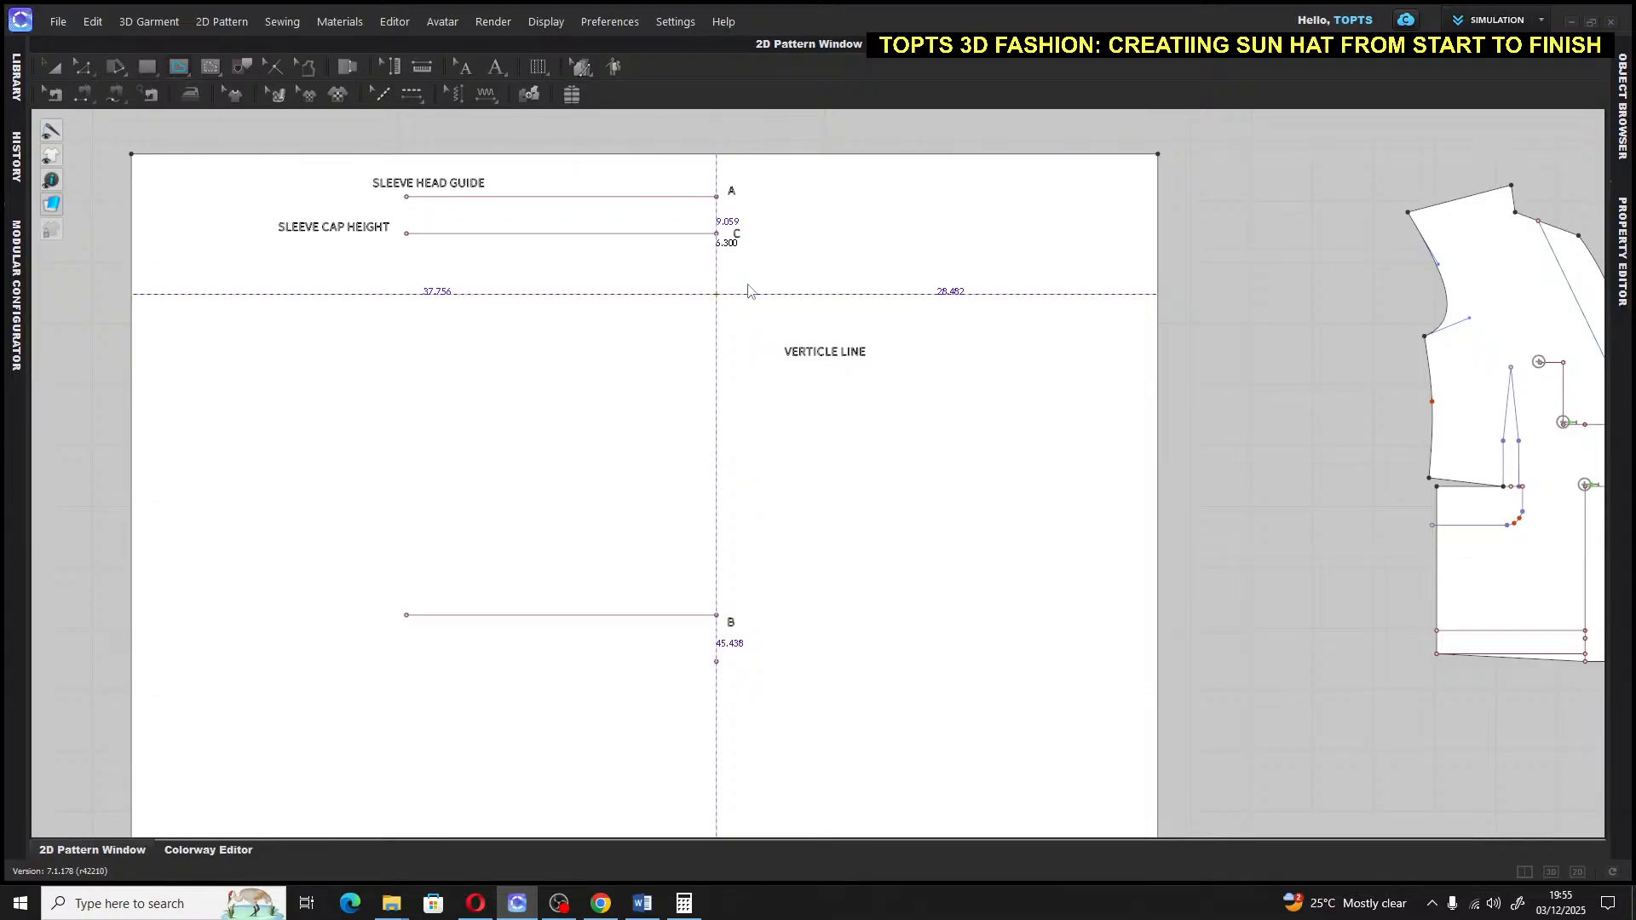
Label the new point at the segment's lower end D
left_click(501, 67)
scroll(794, 315, "down", 2)
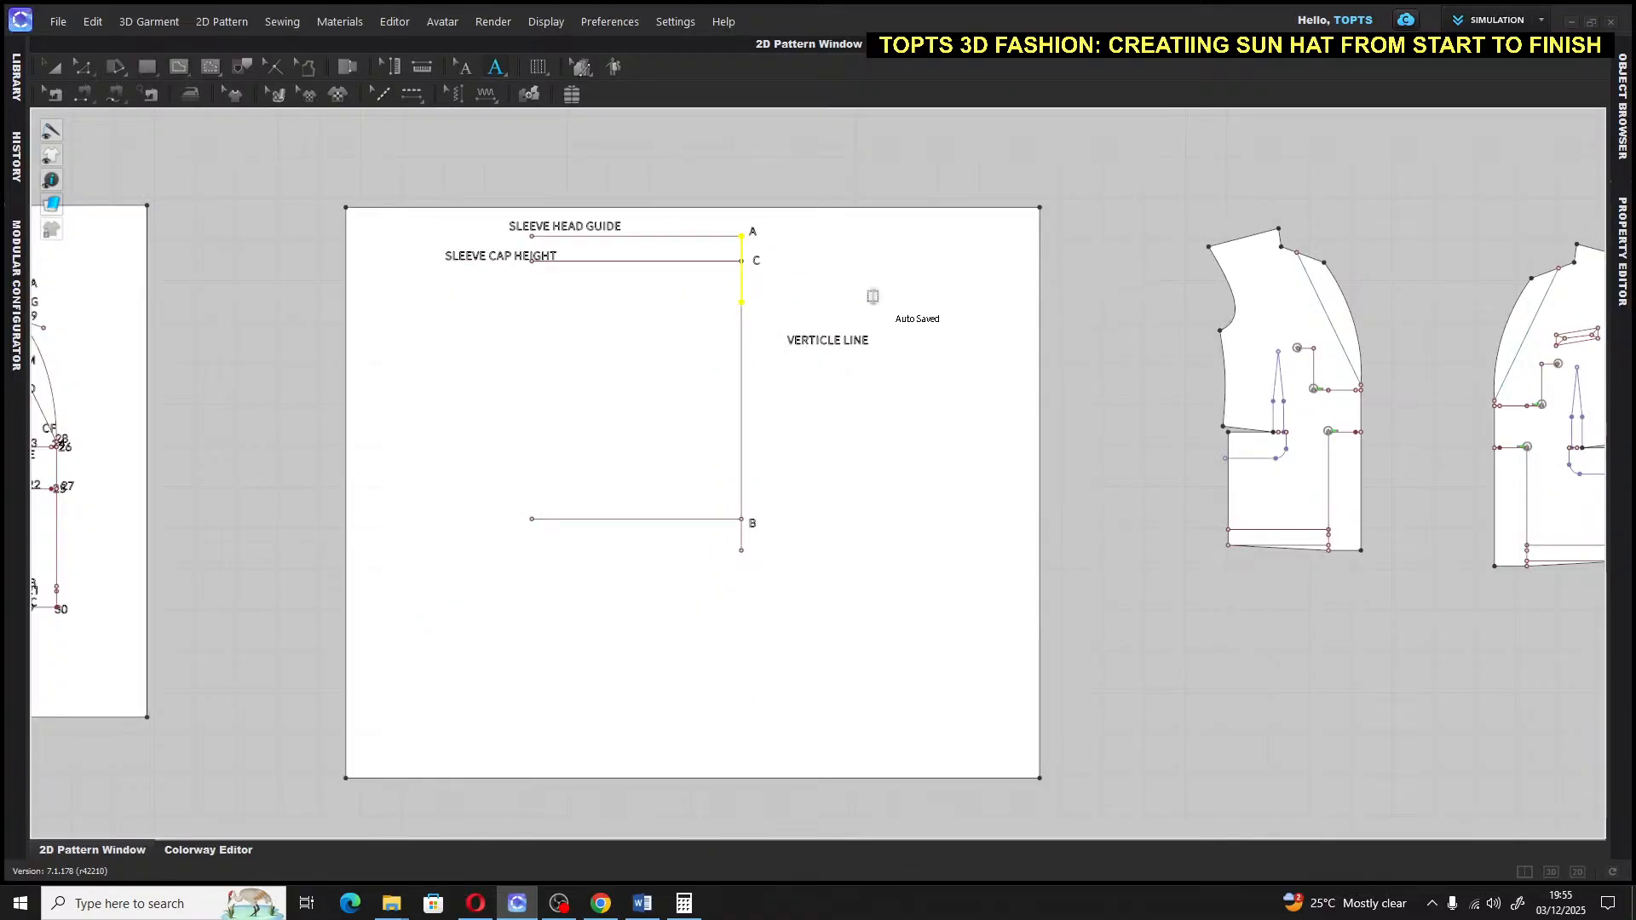
left_click(763, 307)
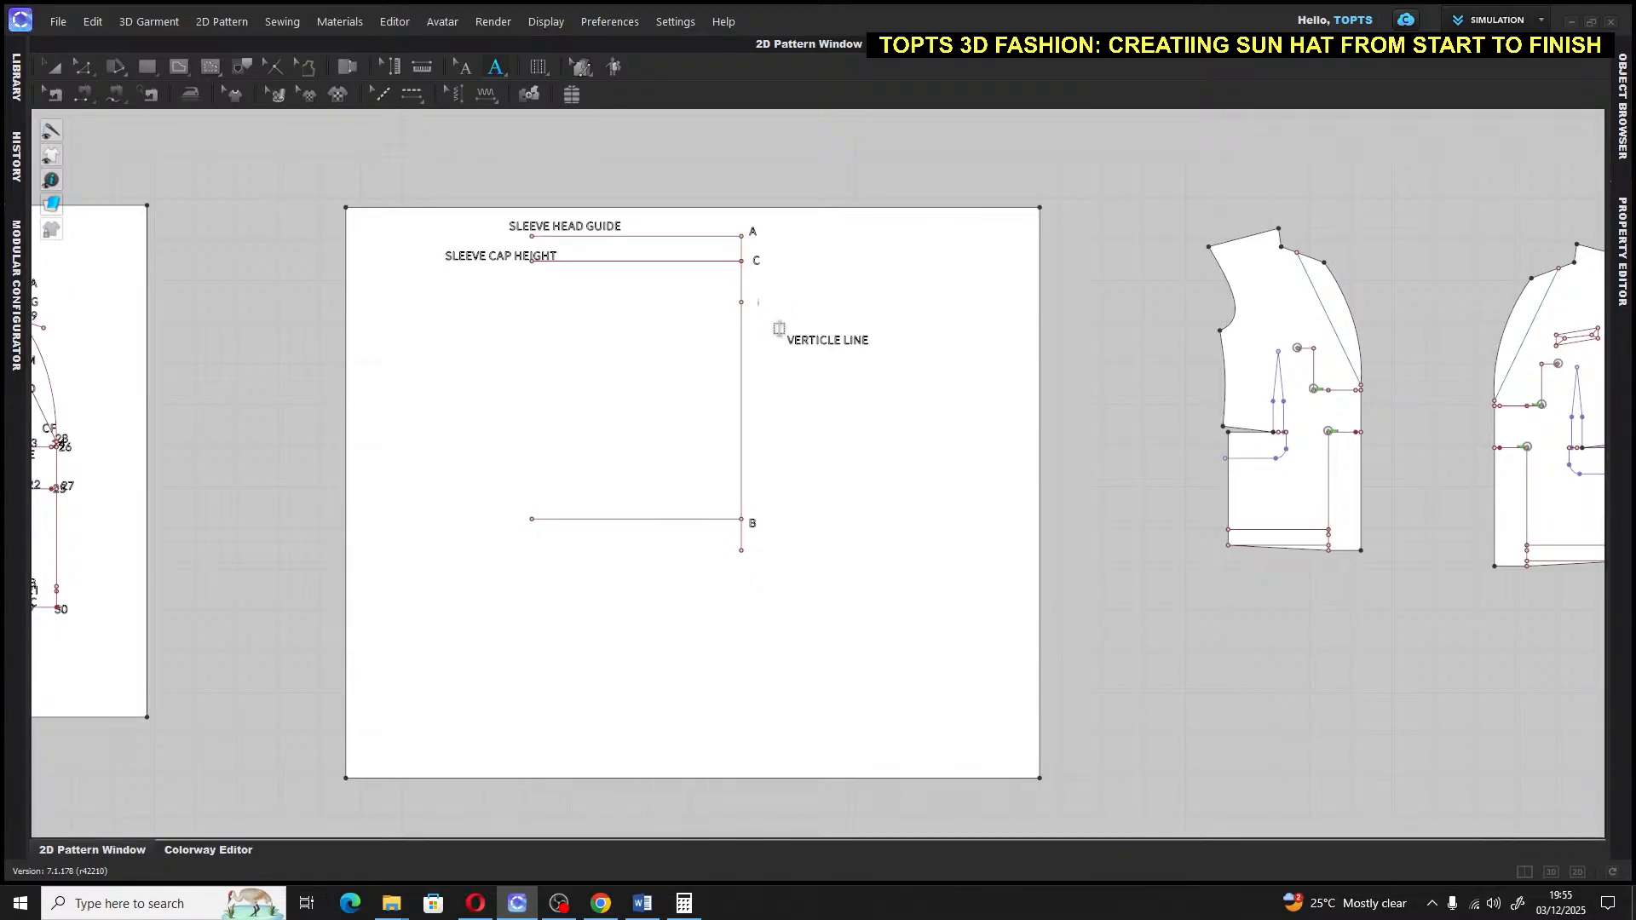
type("D")
Draw a 20 in horizontal internal line running left from point D
left_click(179, 66)
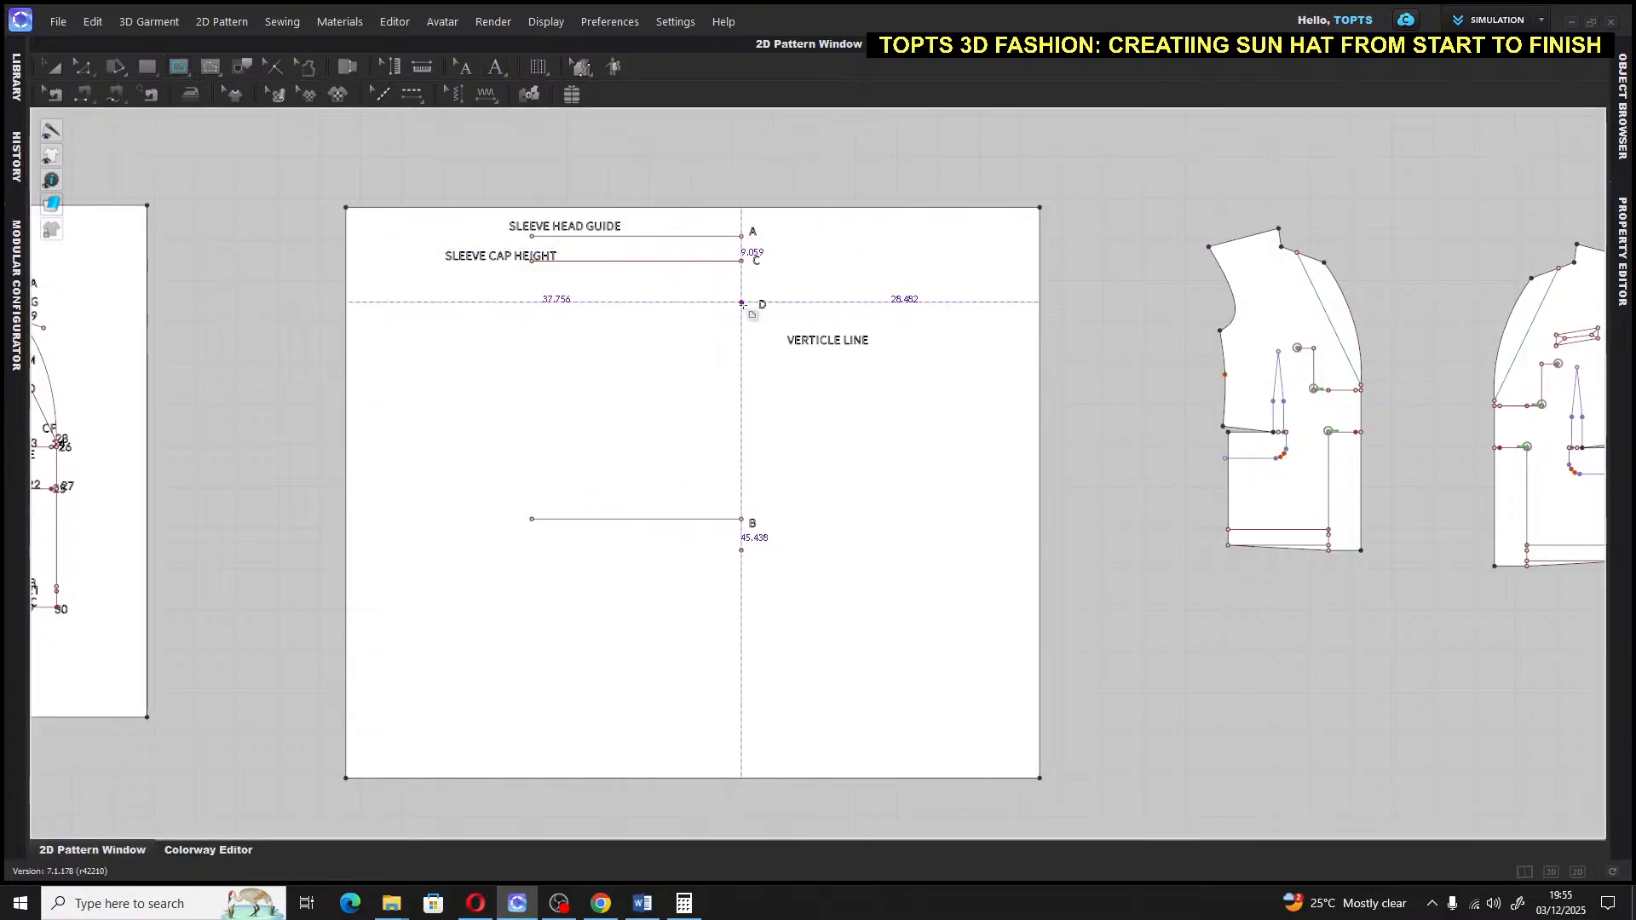
left_click(743, 303)
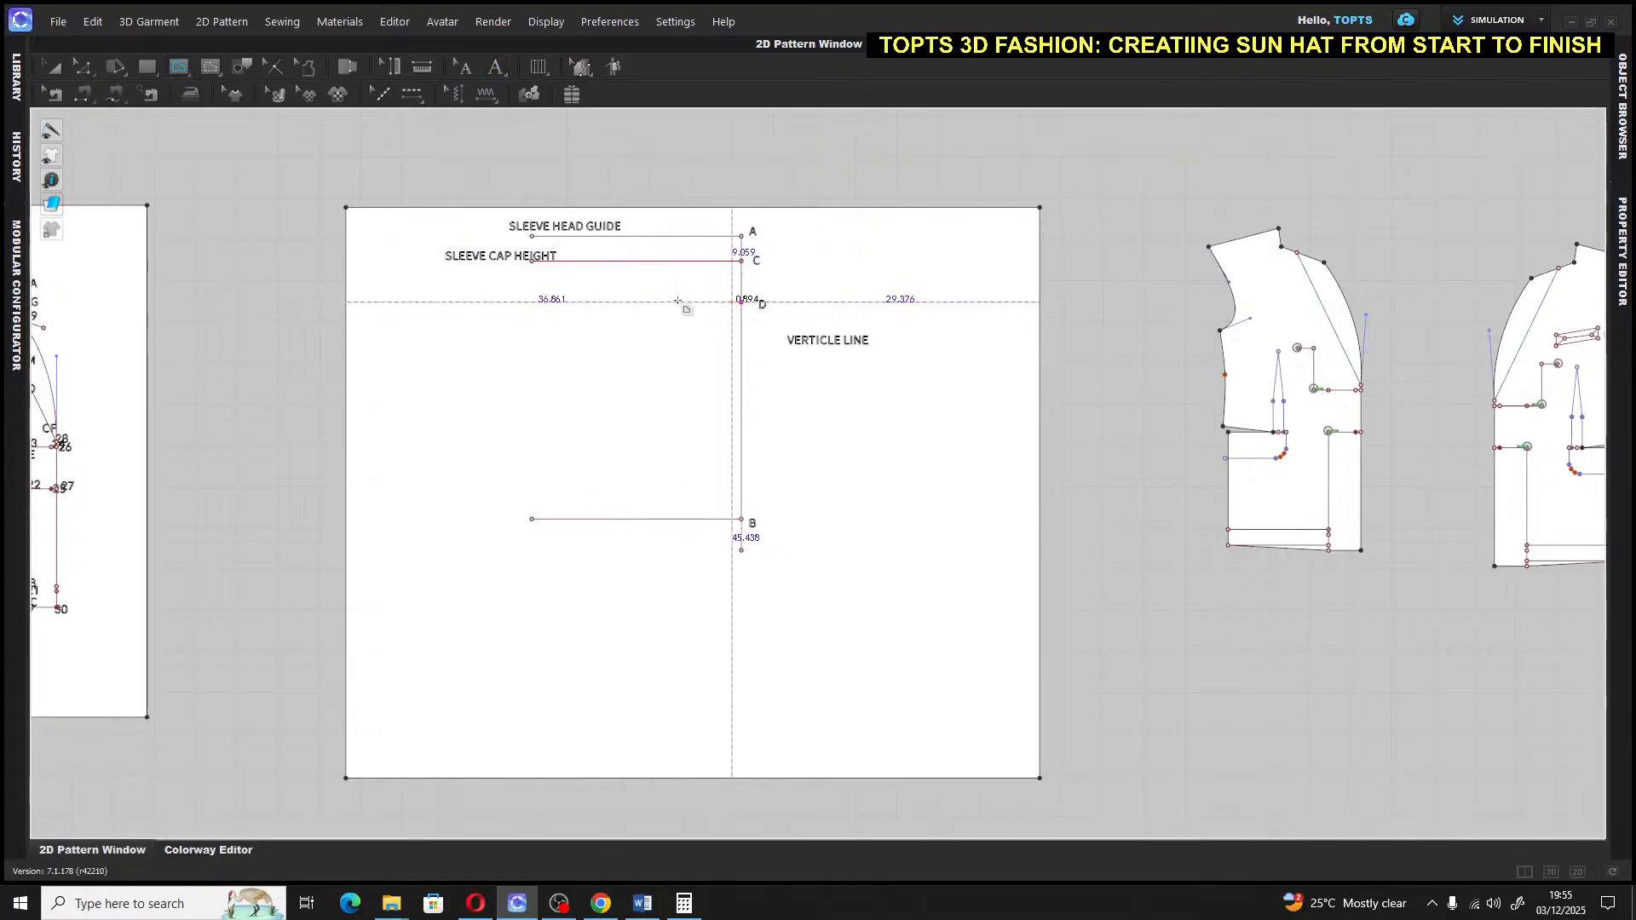
left_click(552, 299)
type("2")
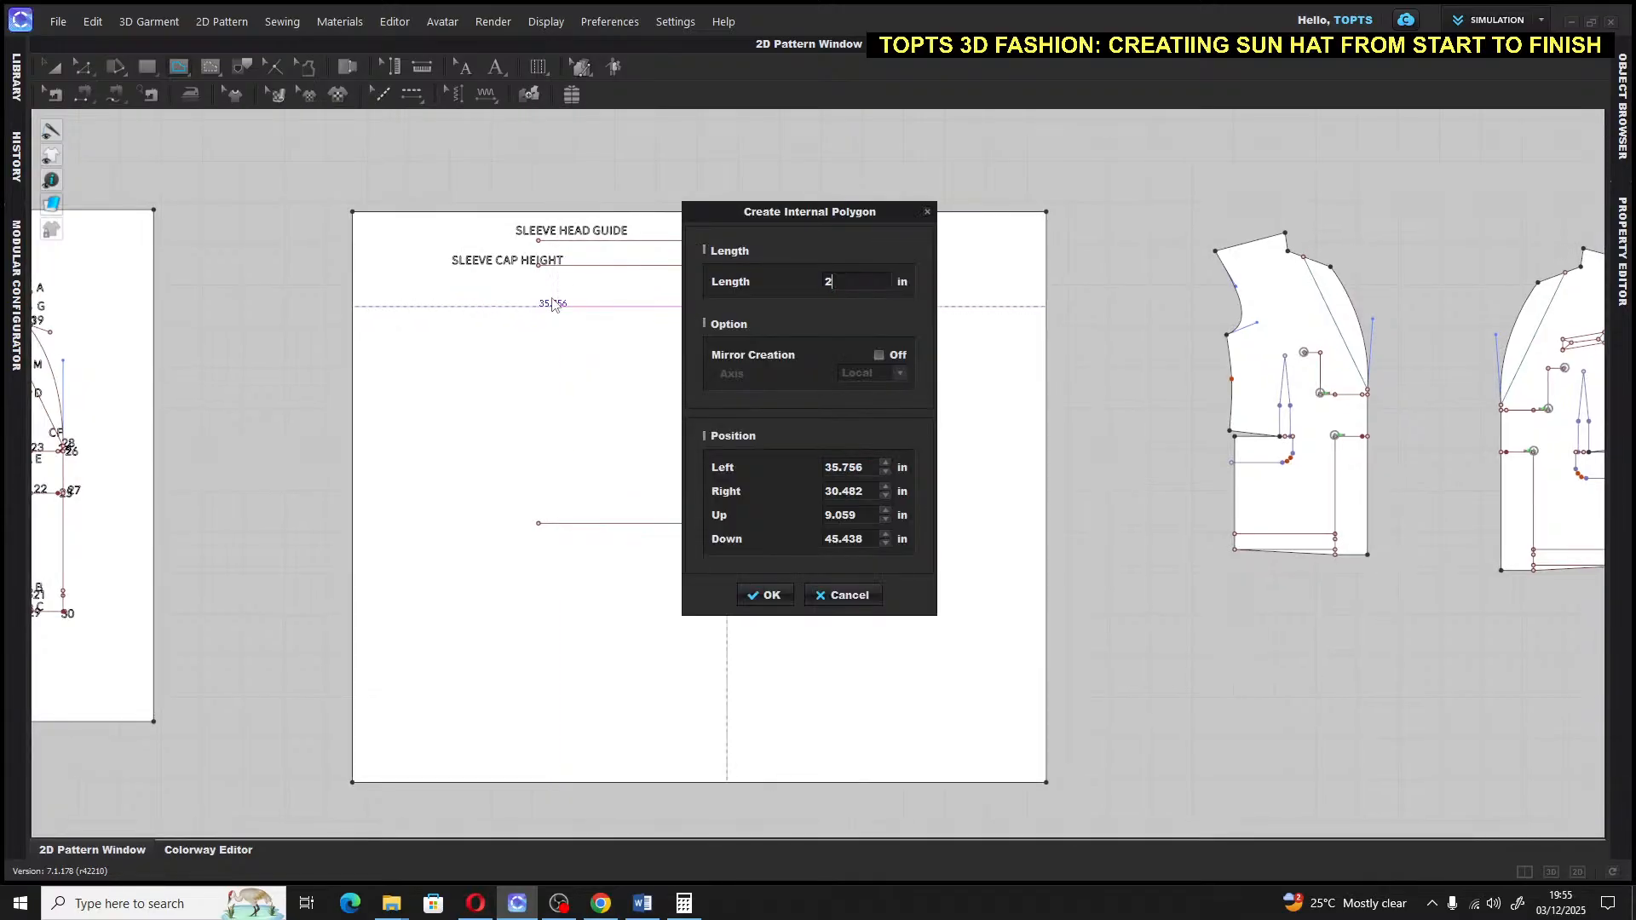
type("0")
left_click(766, 595)
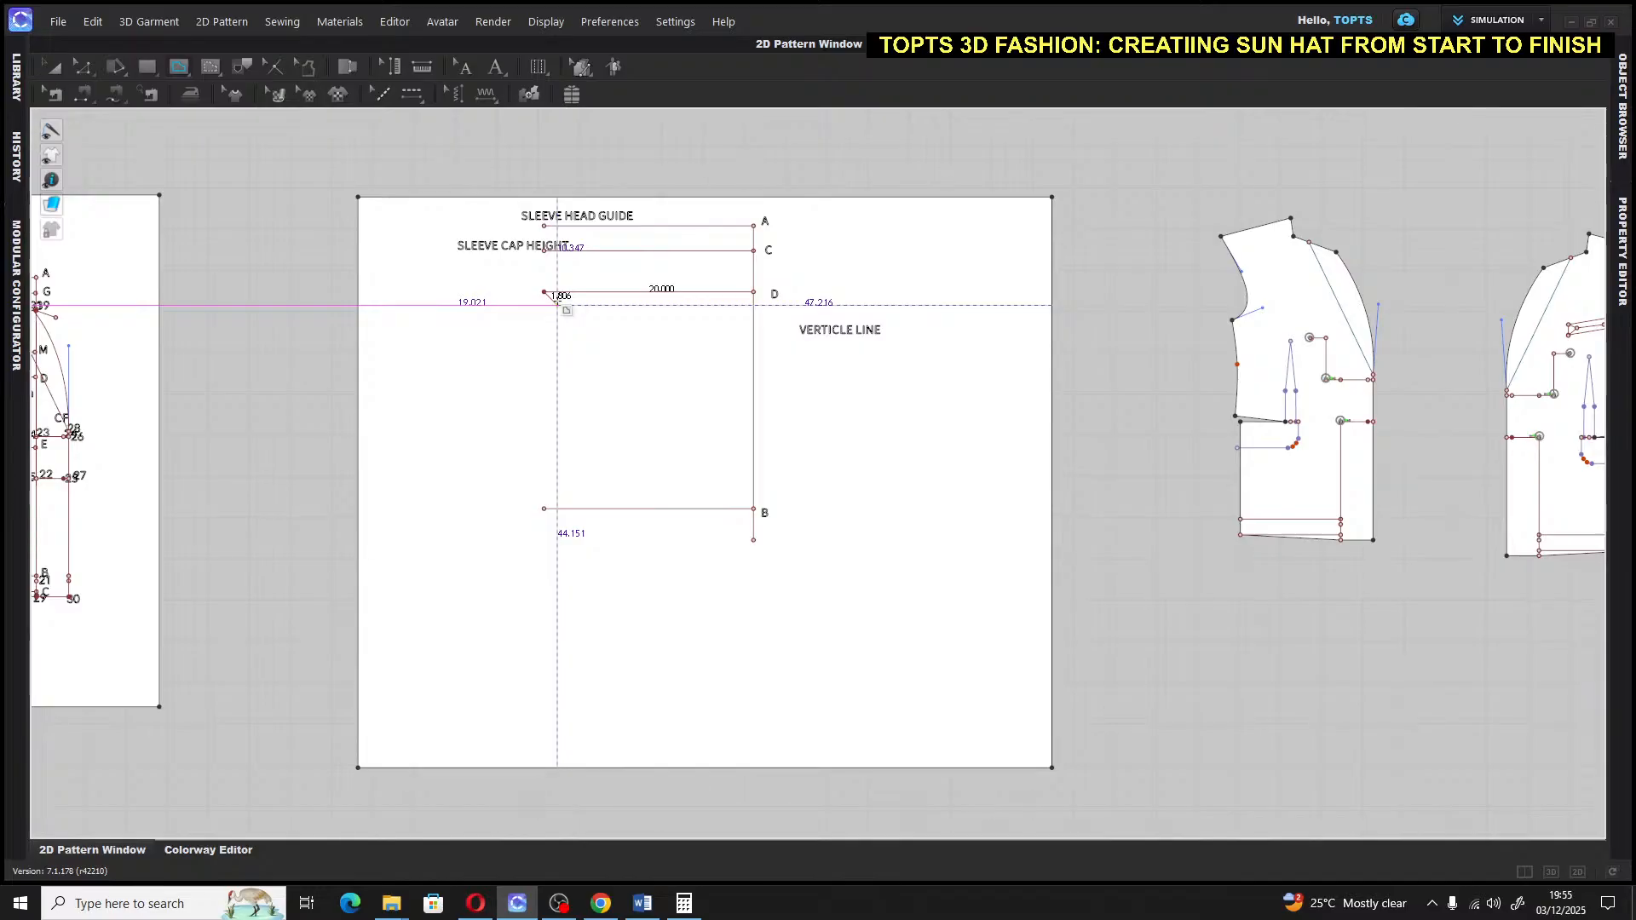
key("Return")
left_click(59, 77)
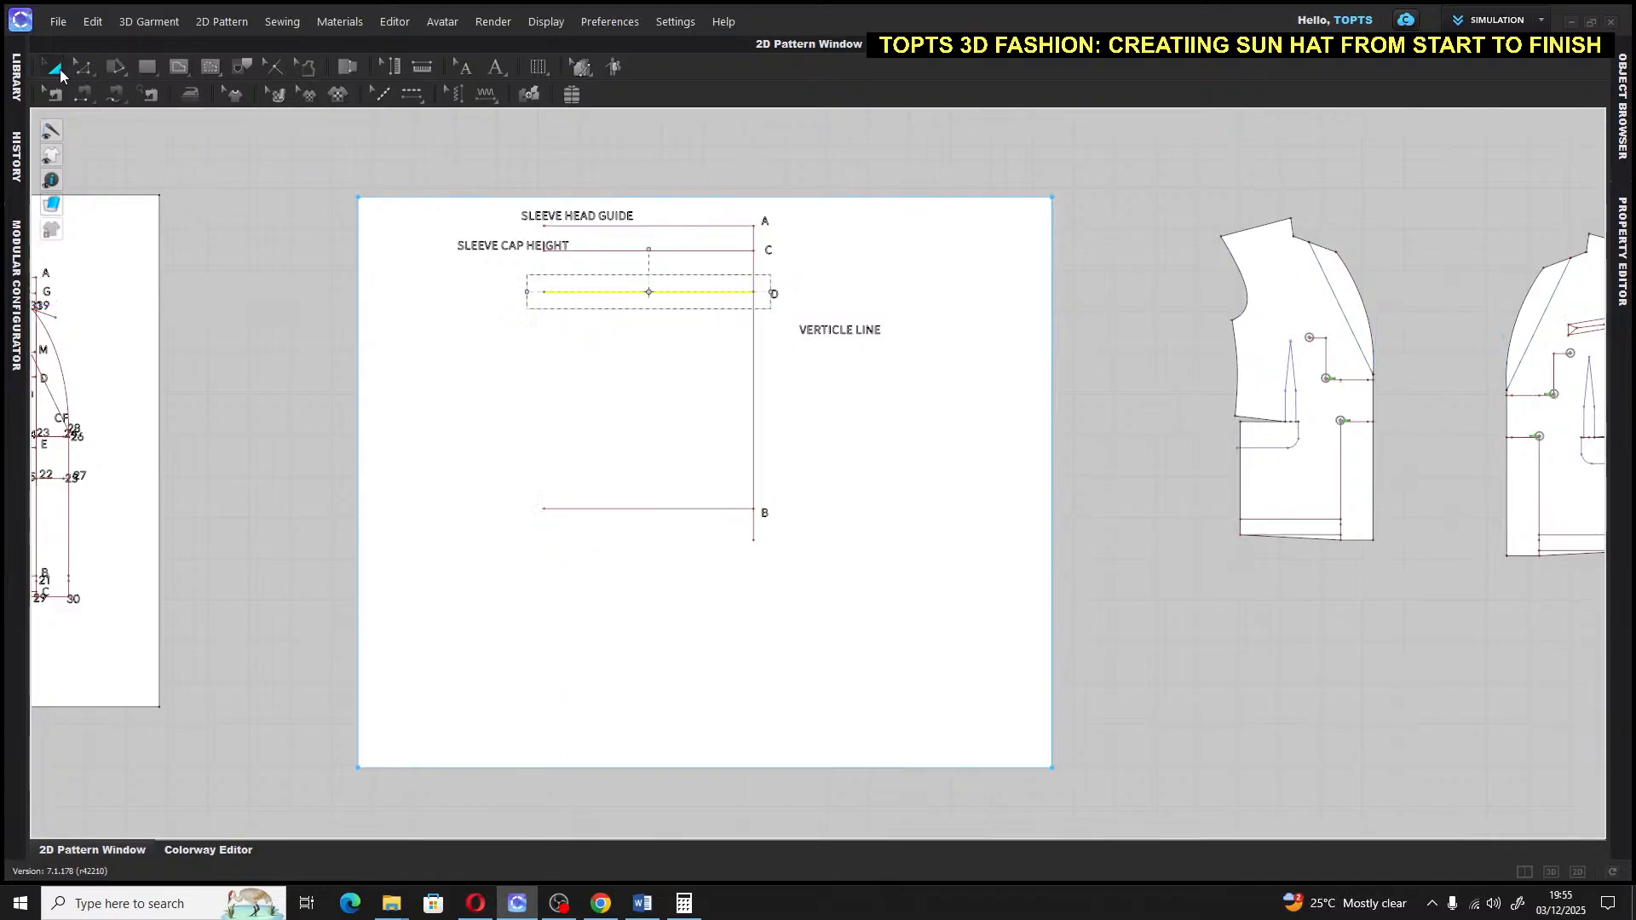
left_click(985, 181)
scroll(1074, 365, "down", 3)
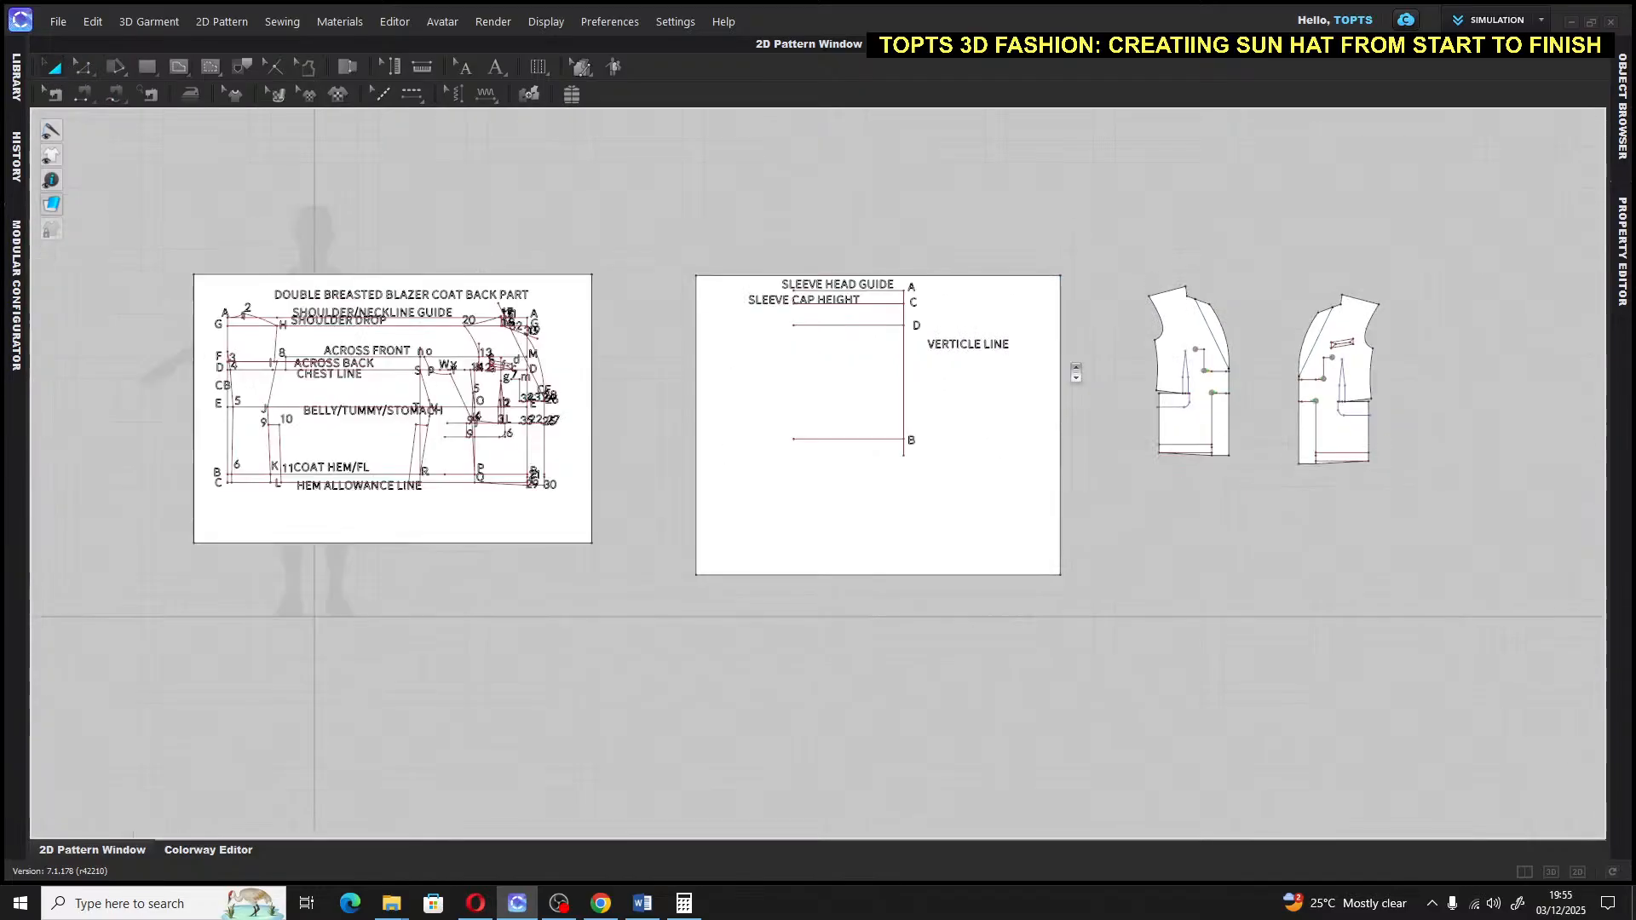
scroll(1074, 365, "up", 5)
middle_click_drag(1076, 370, 1100, 425)
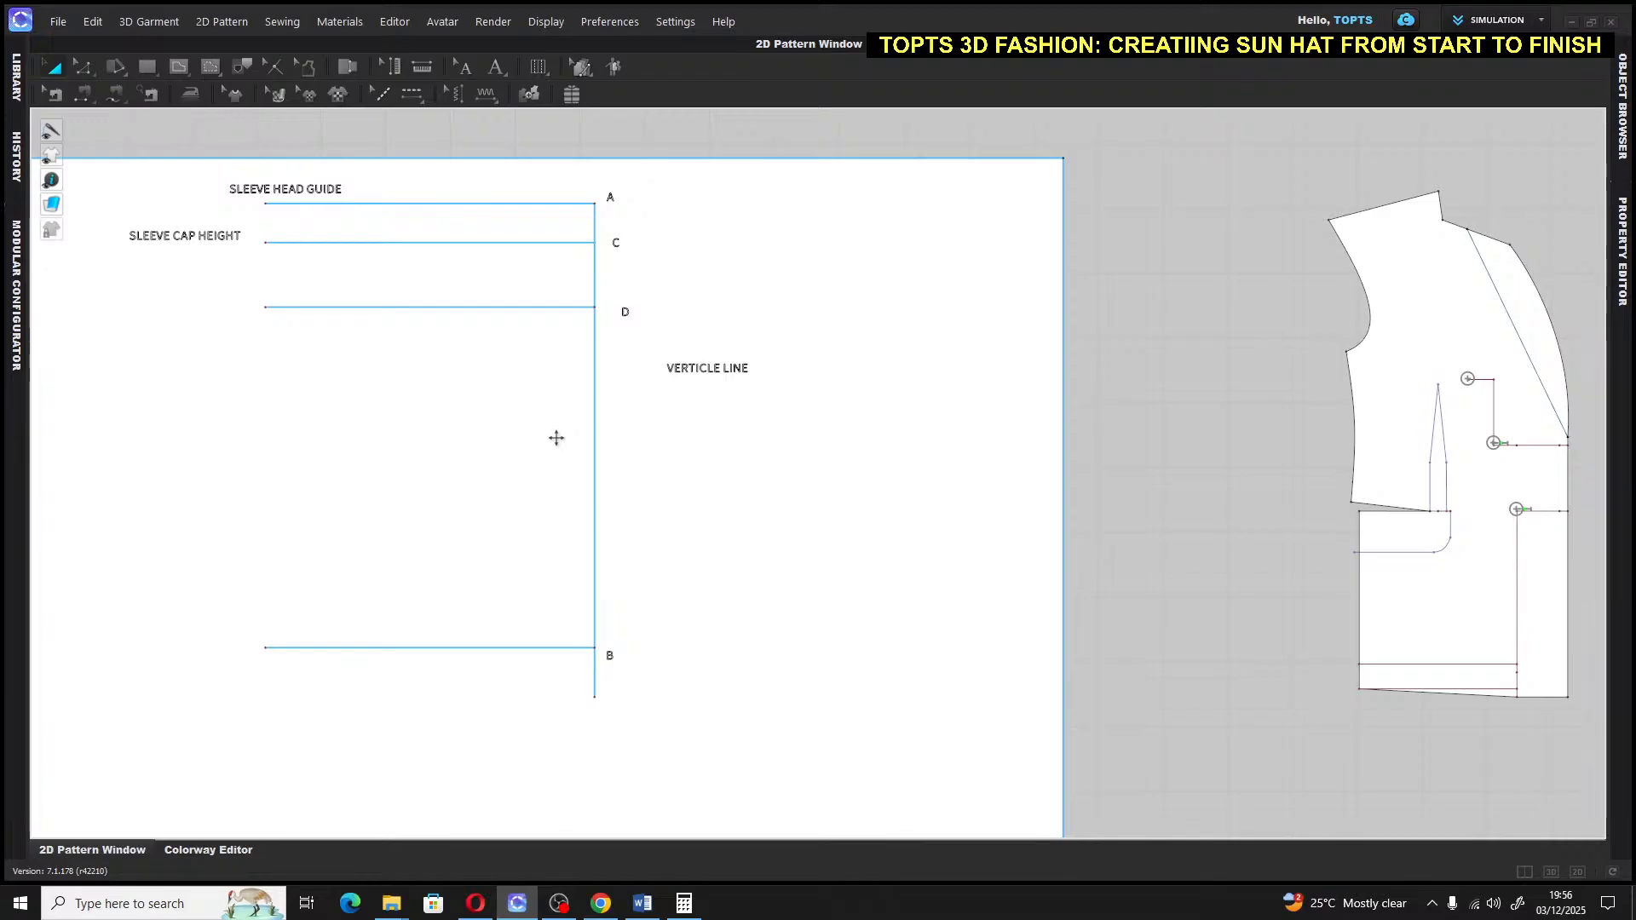
Work out 38 ÷ 24 in Calculator, giving 1.5833333333333333
left_click(684, 903)
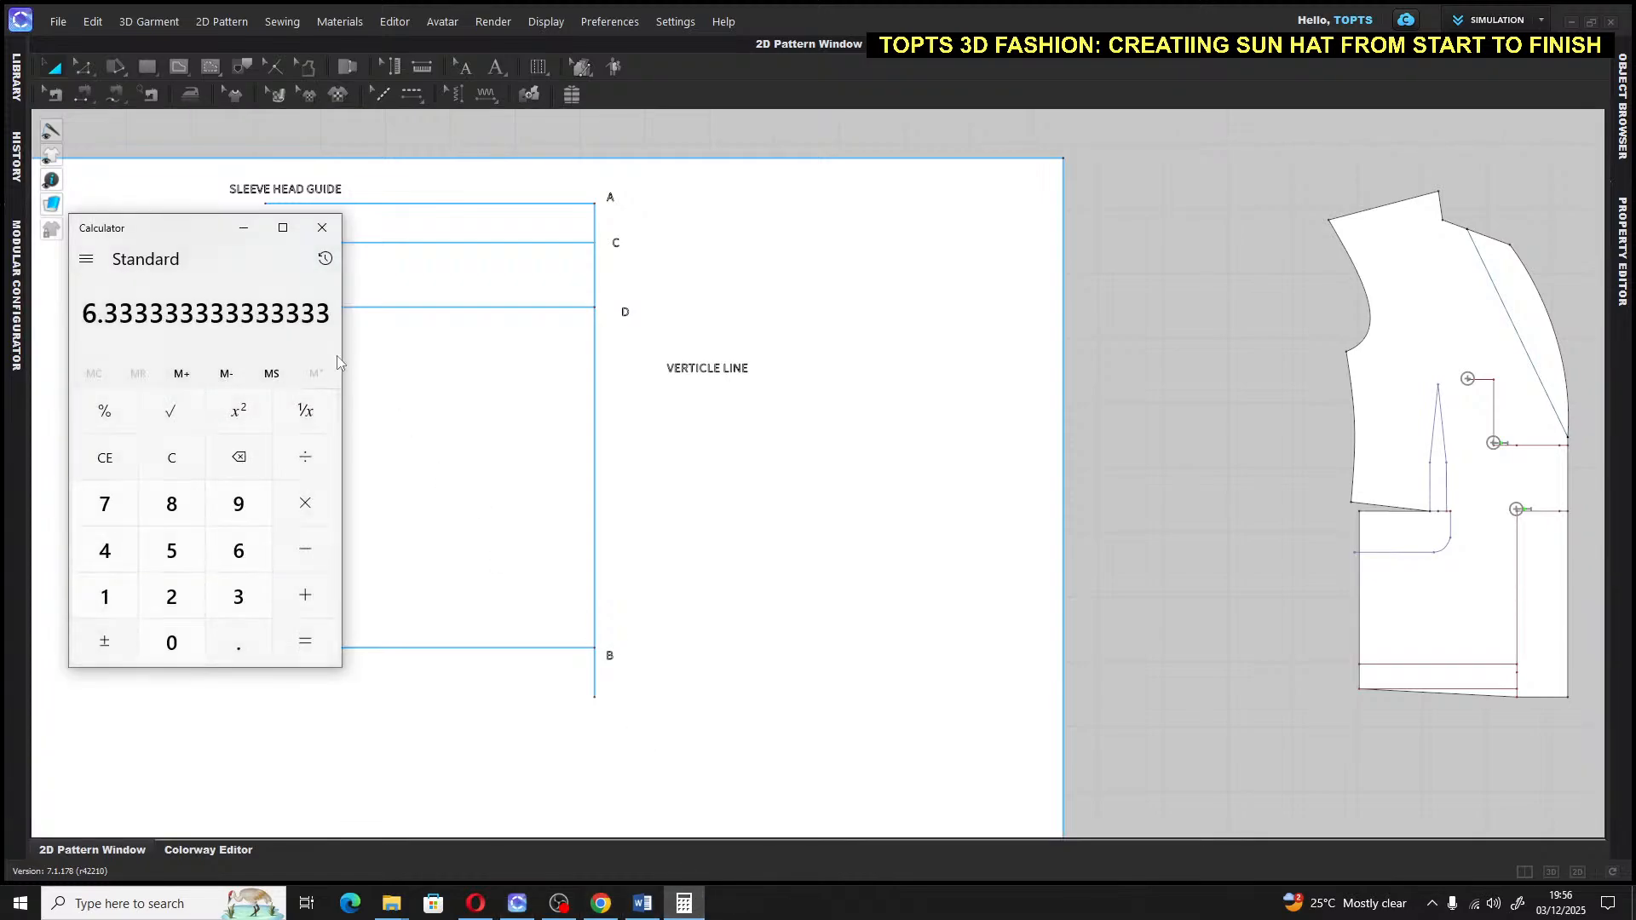
left_click(105, 458)
left_click(239, 597)
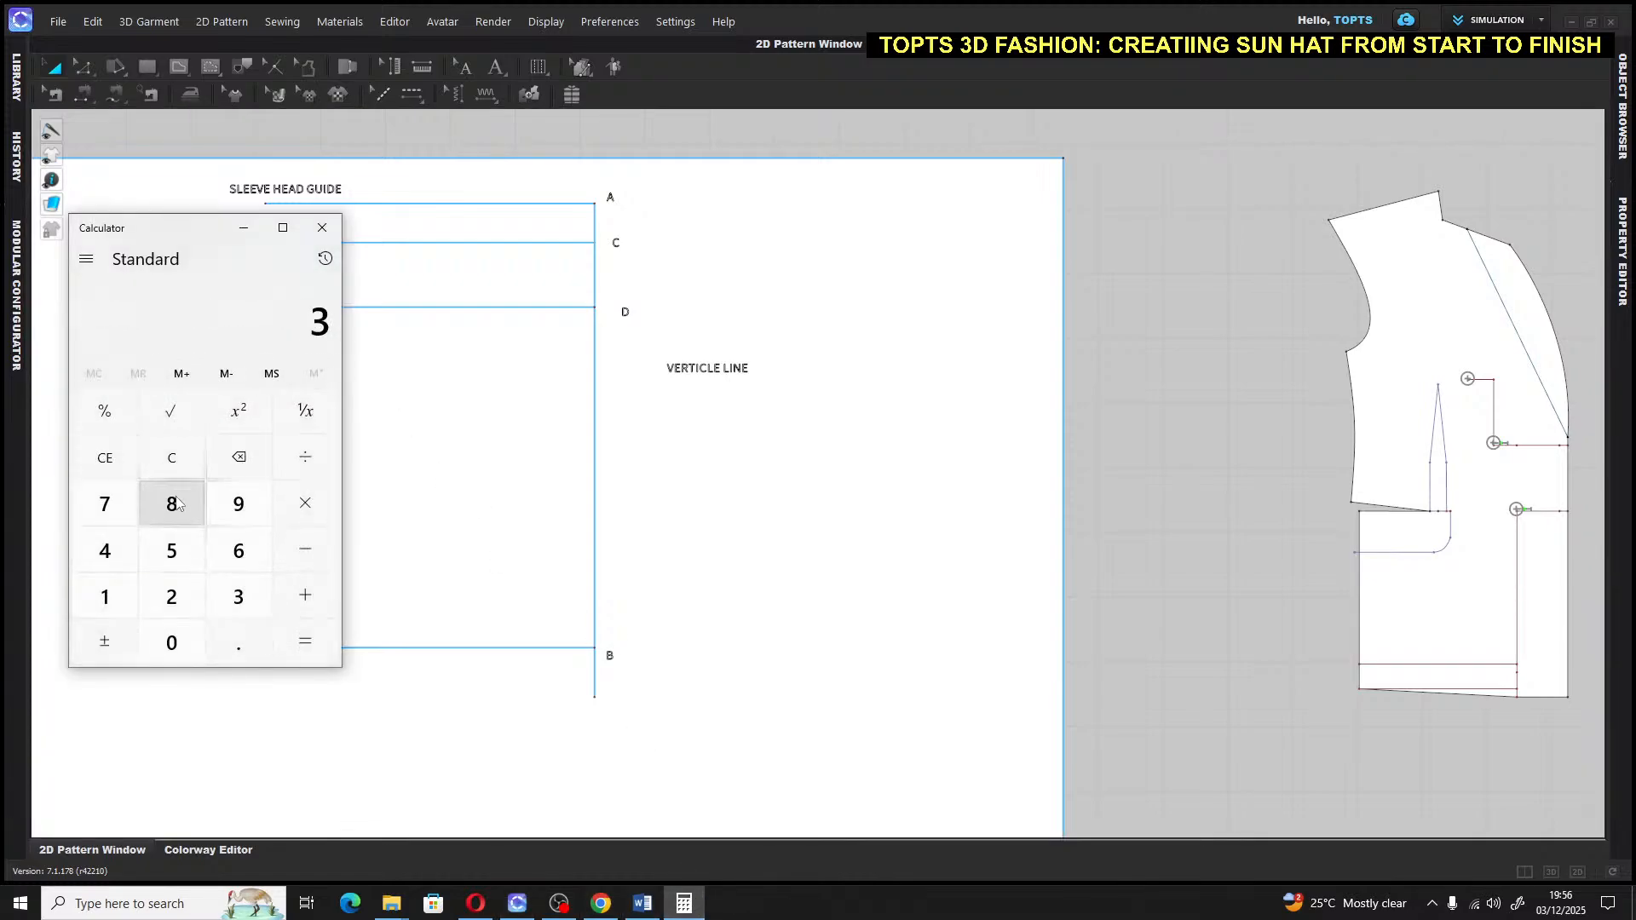
left_click(174, 504)
left_click(305, 457)
left_click(171, 596)
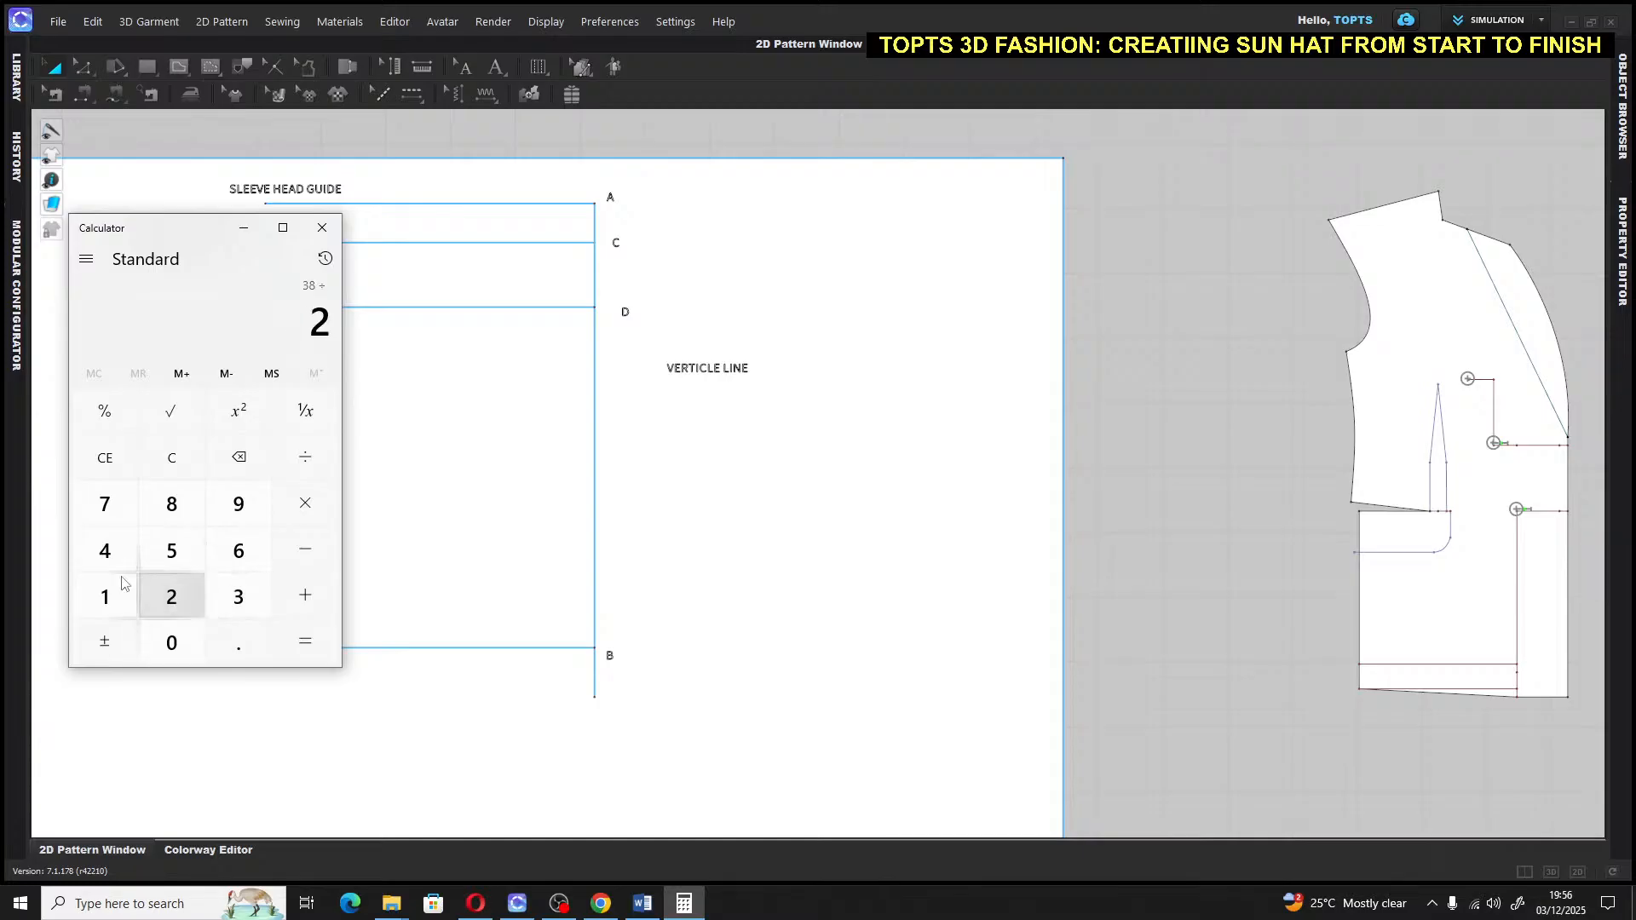
left_click(104, 551)
left_click(305, 641)
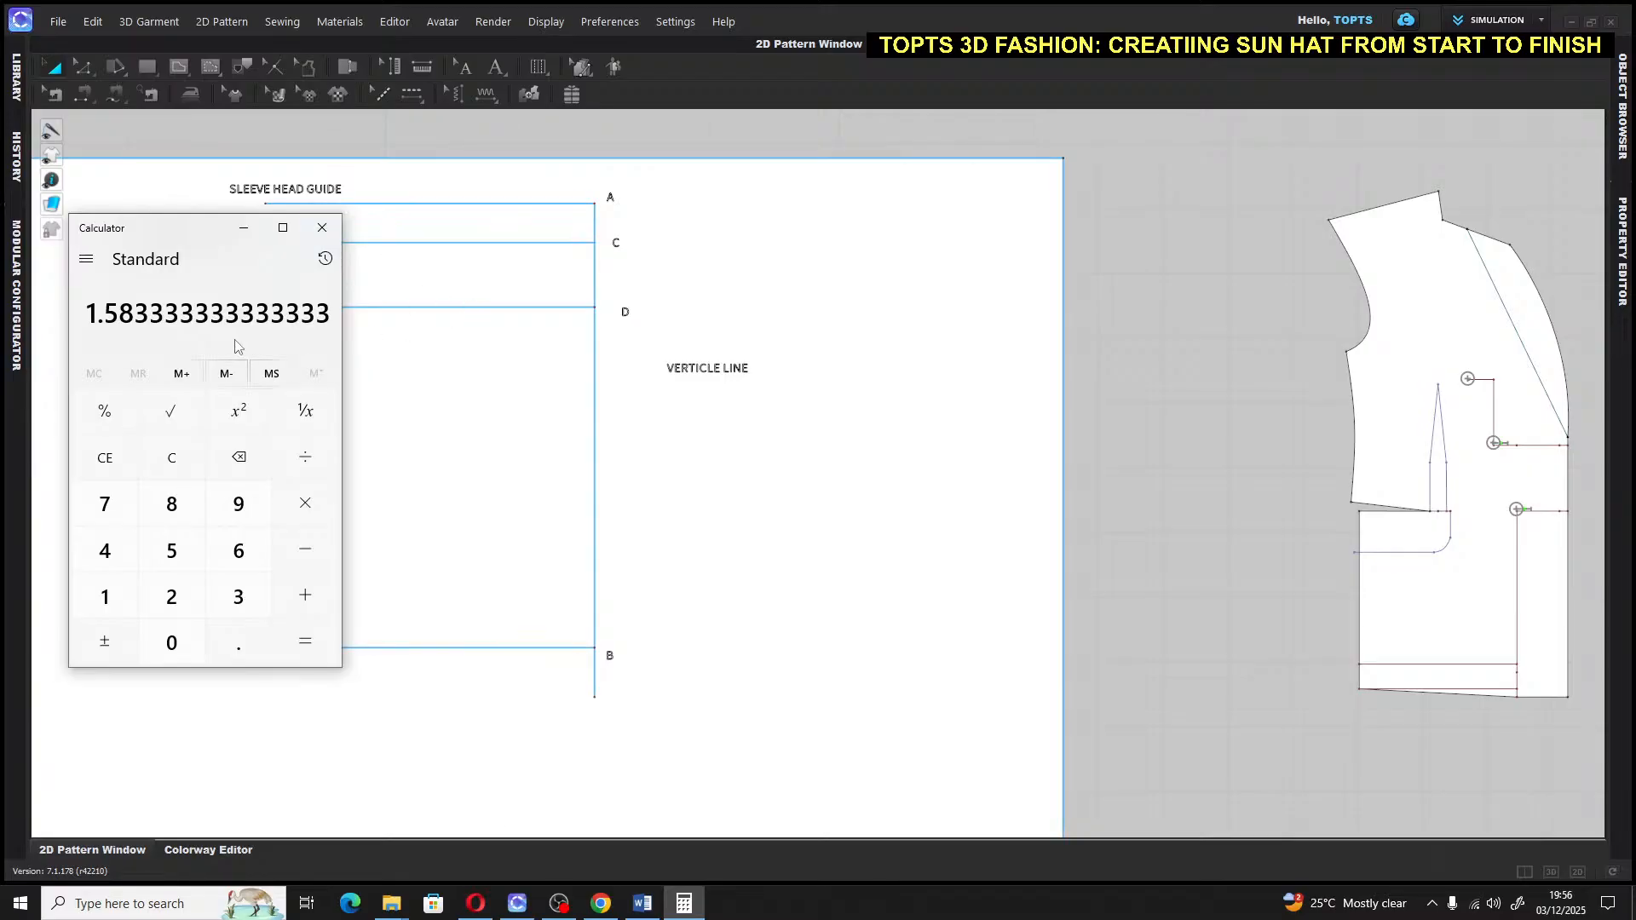
Draw a 1.58 in internal segment up the vertical line from point D
left_click(789, 318)
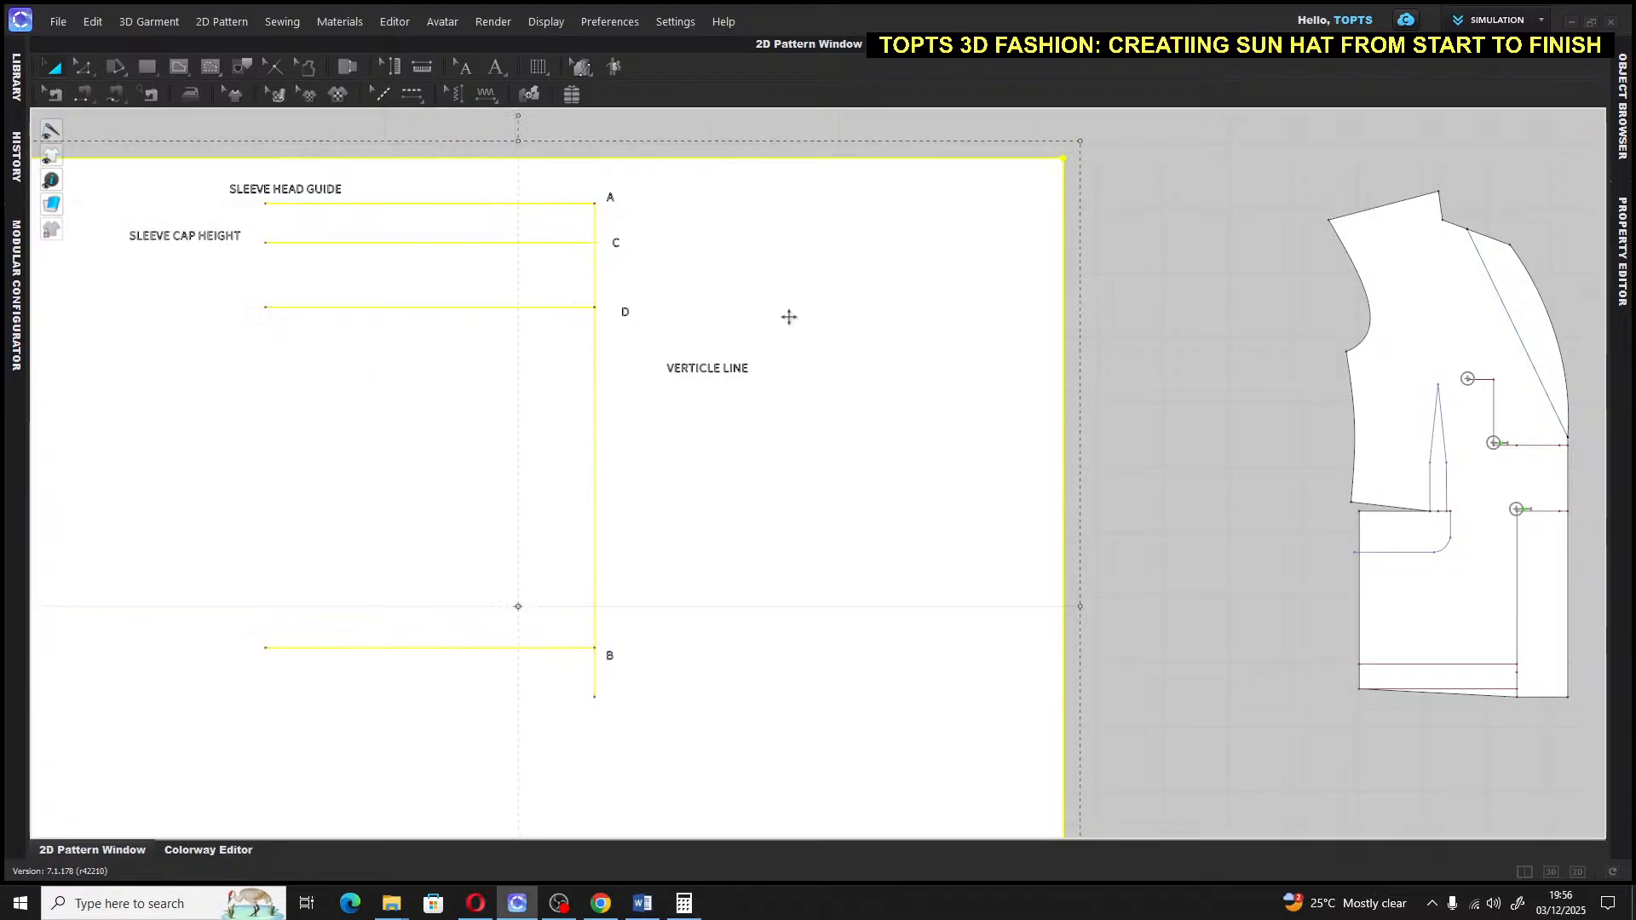
left_click(1194, 271)
left_click(180, 70)
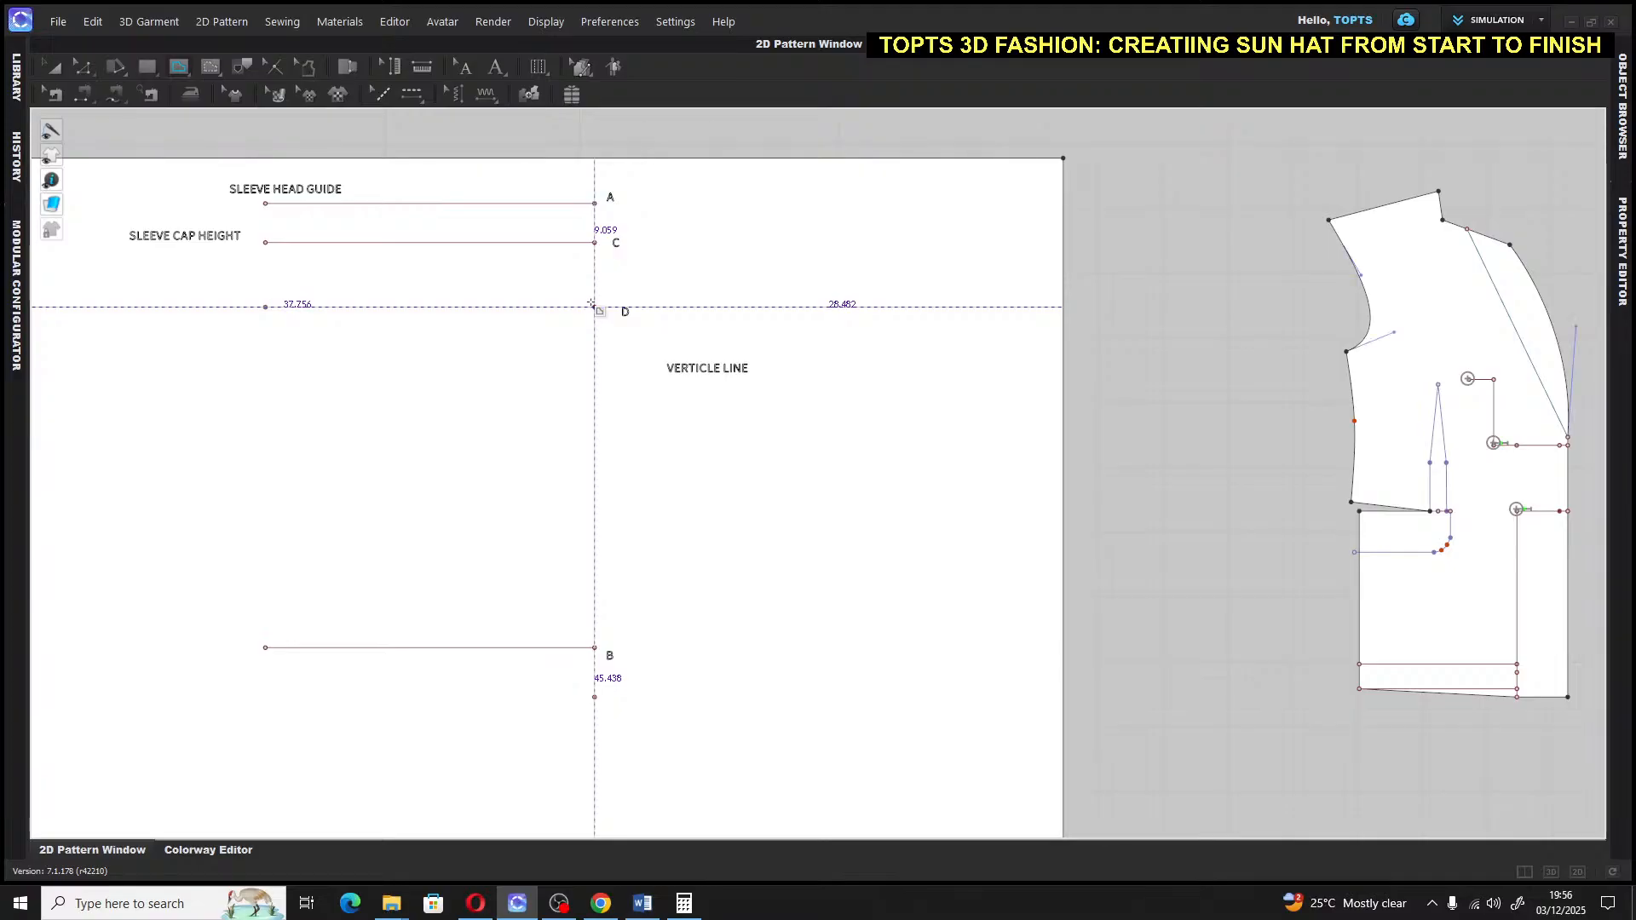
left_click(594, 307)
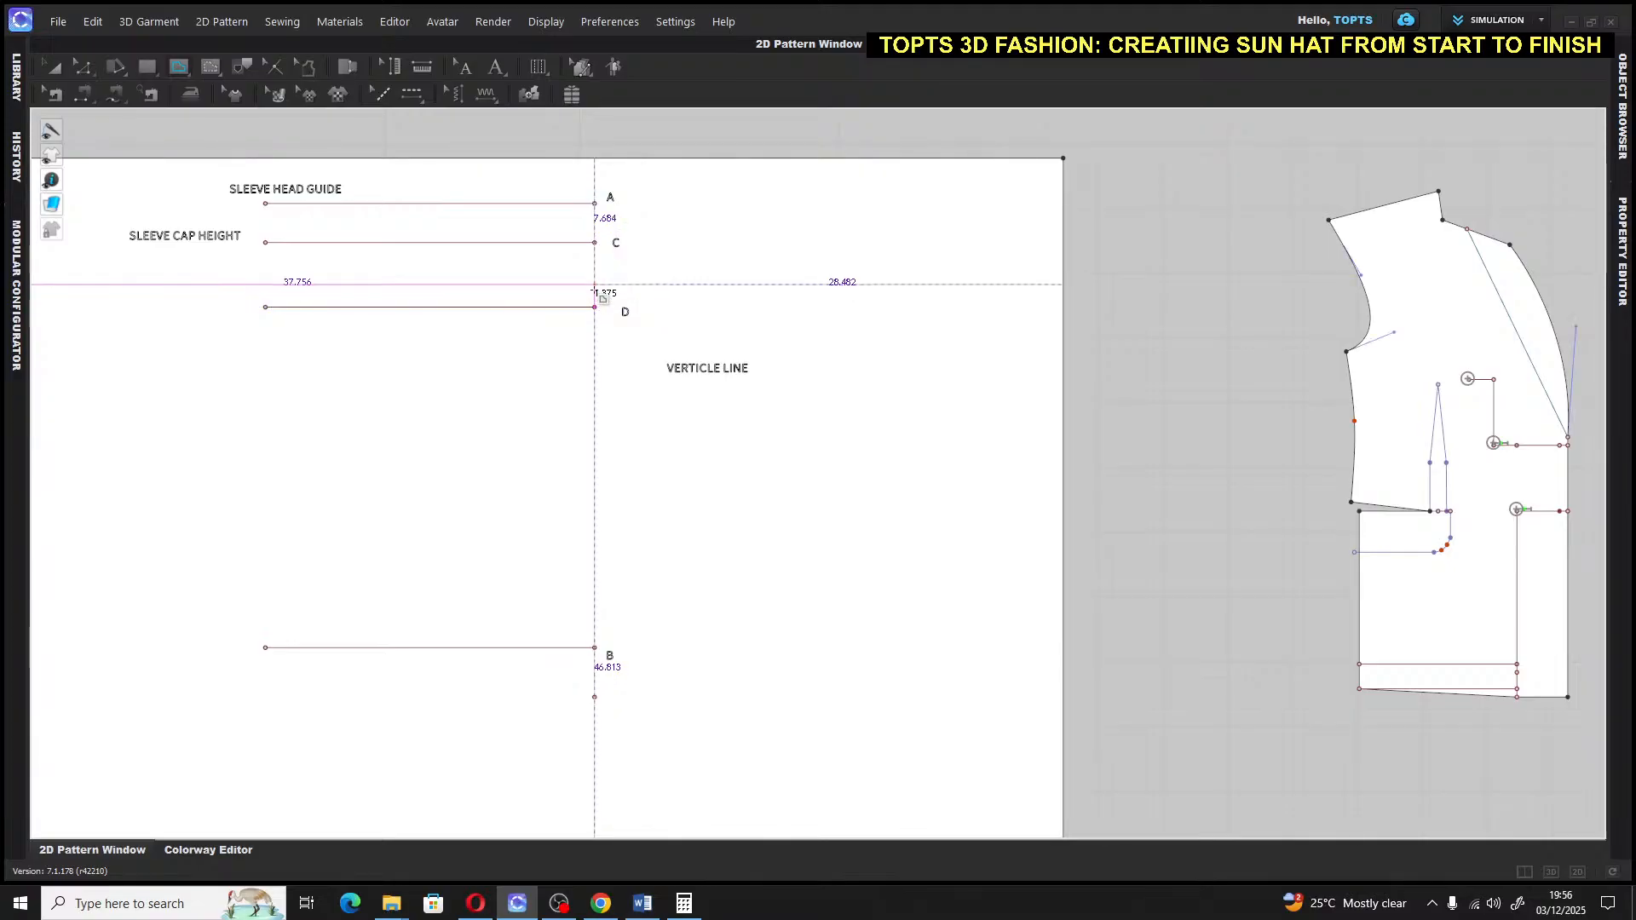
right_click(596, 296)
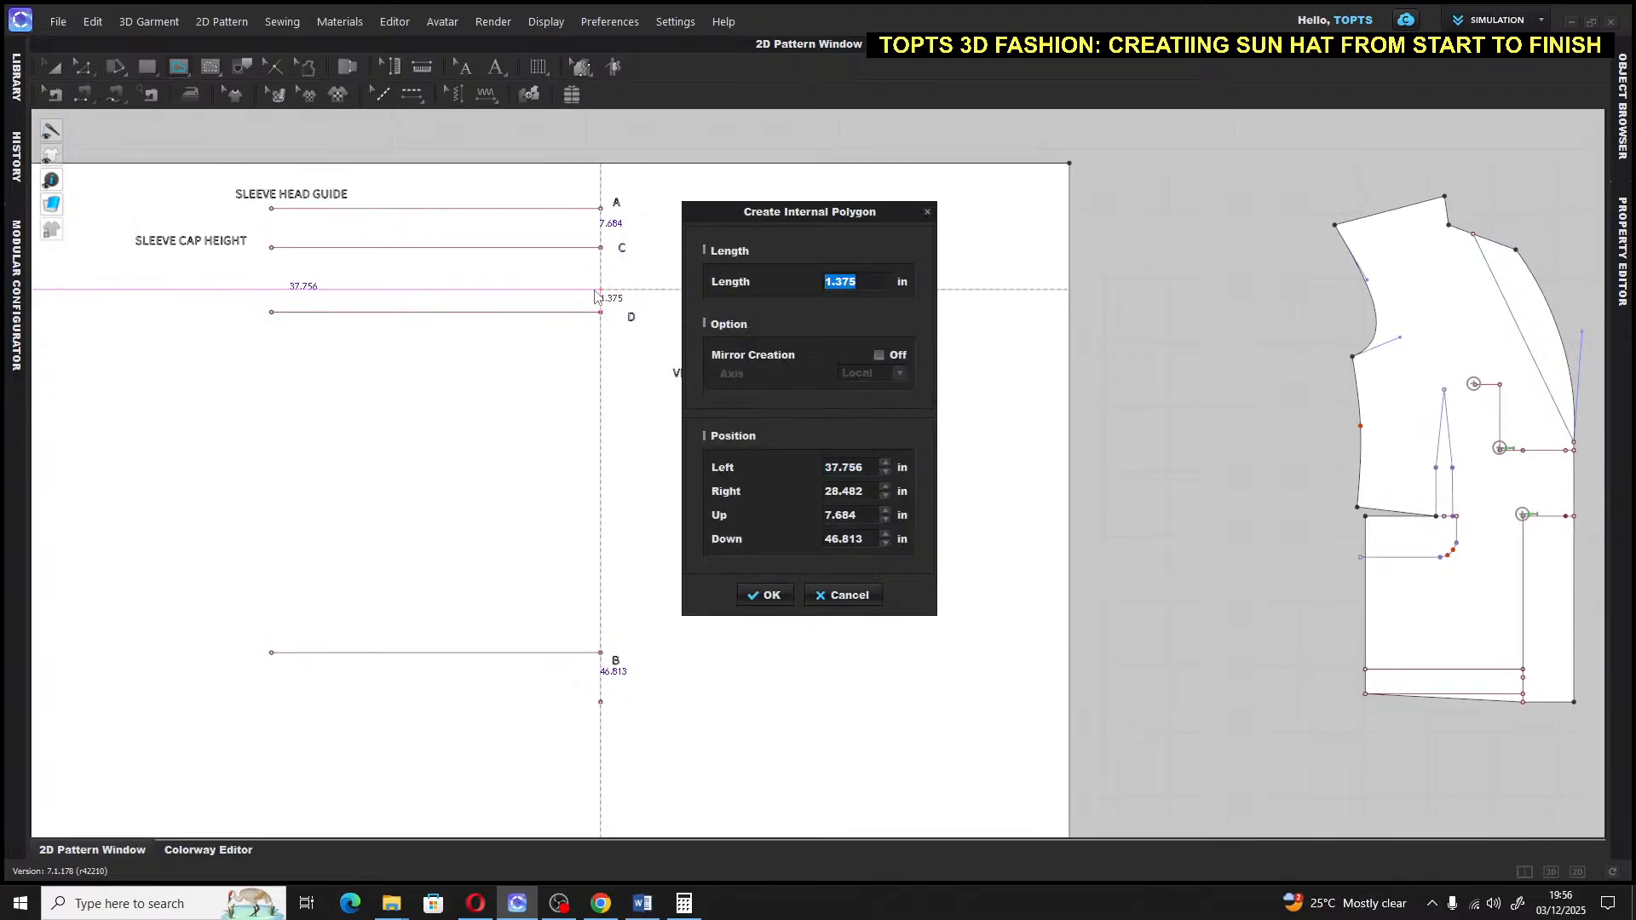
type("1.")
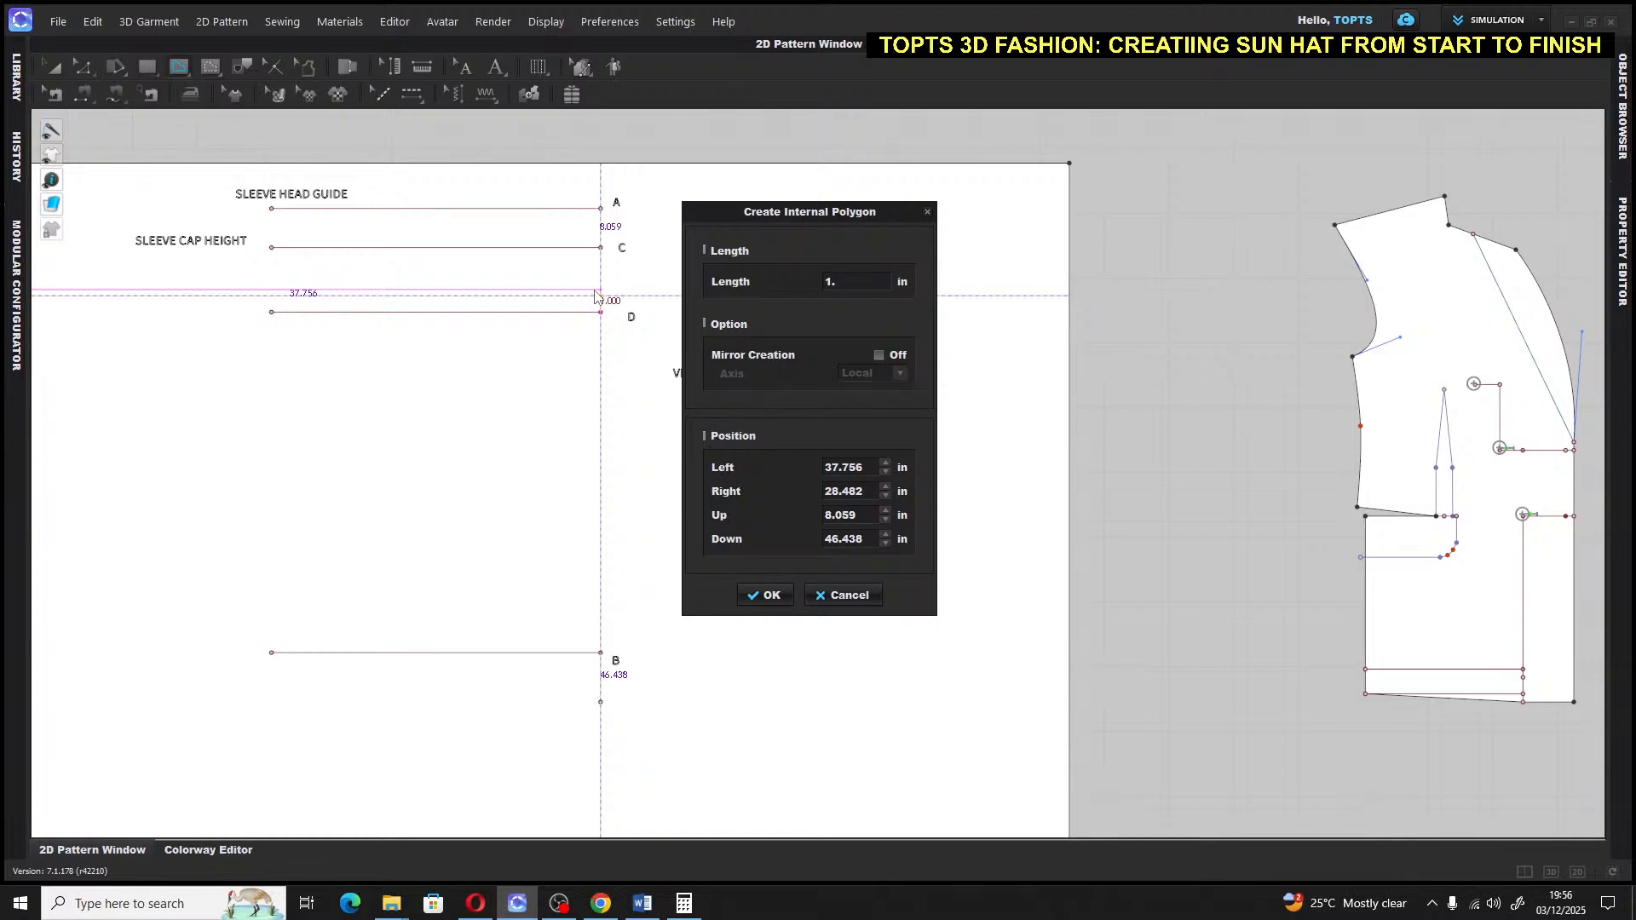
type("58")
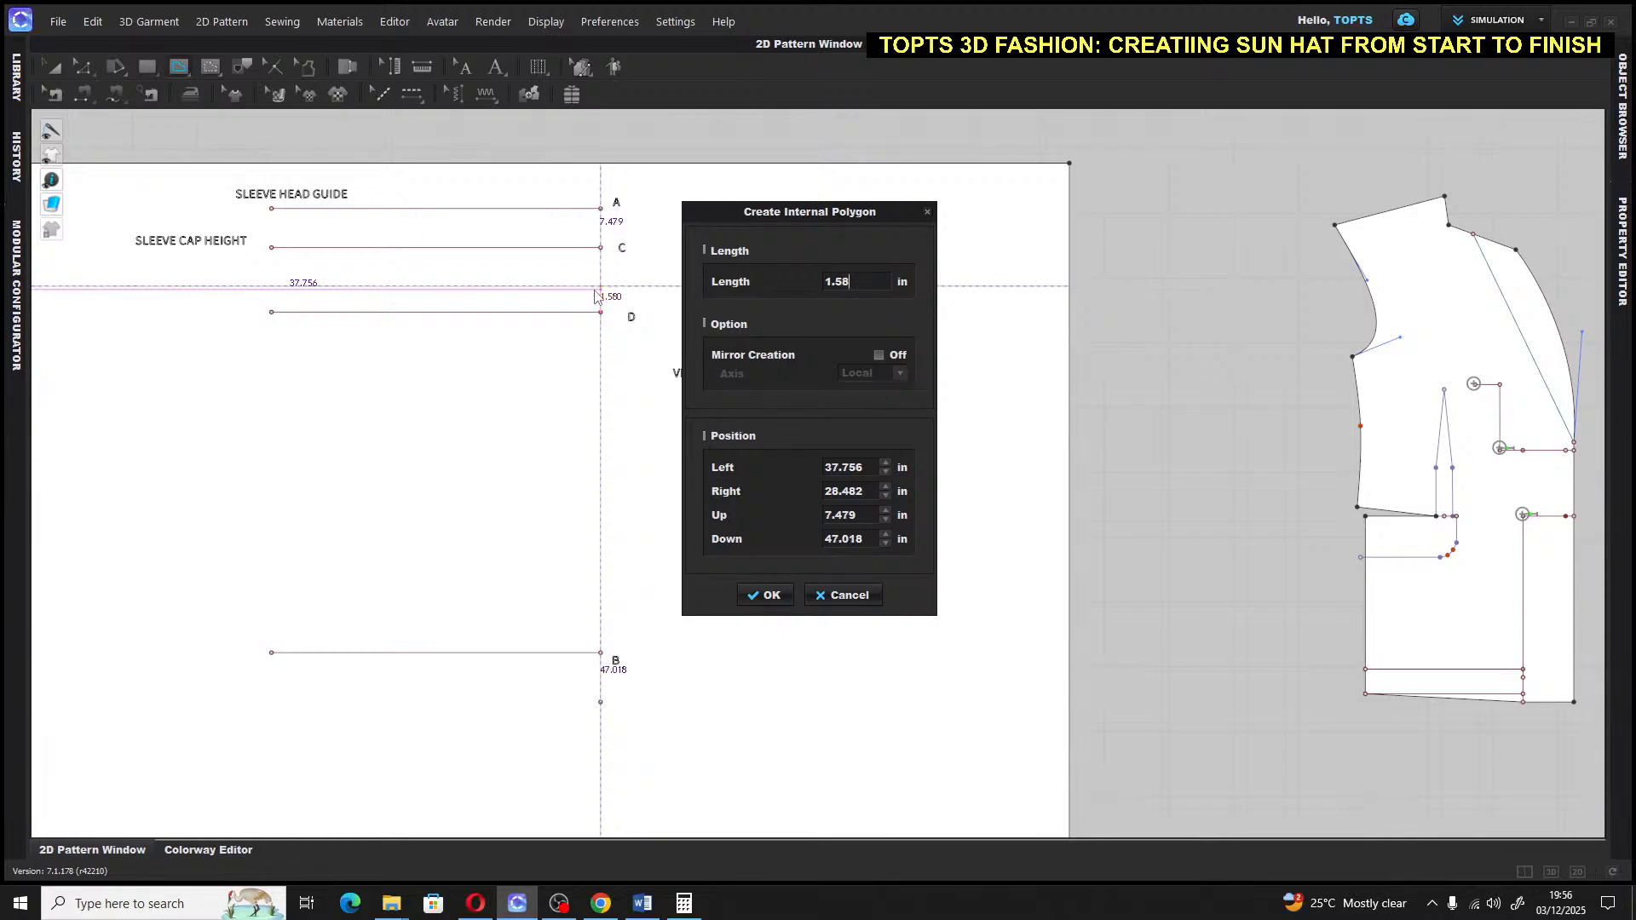
left_click(767, 595)
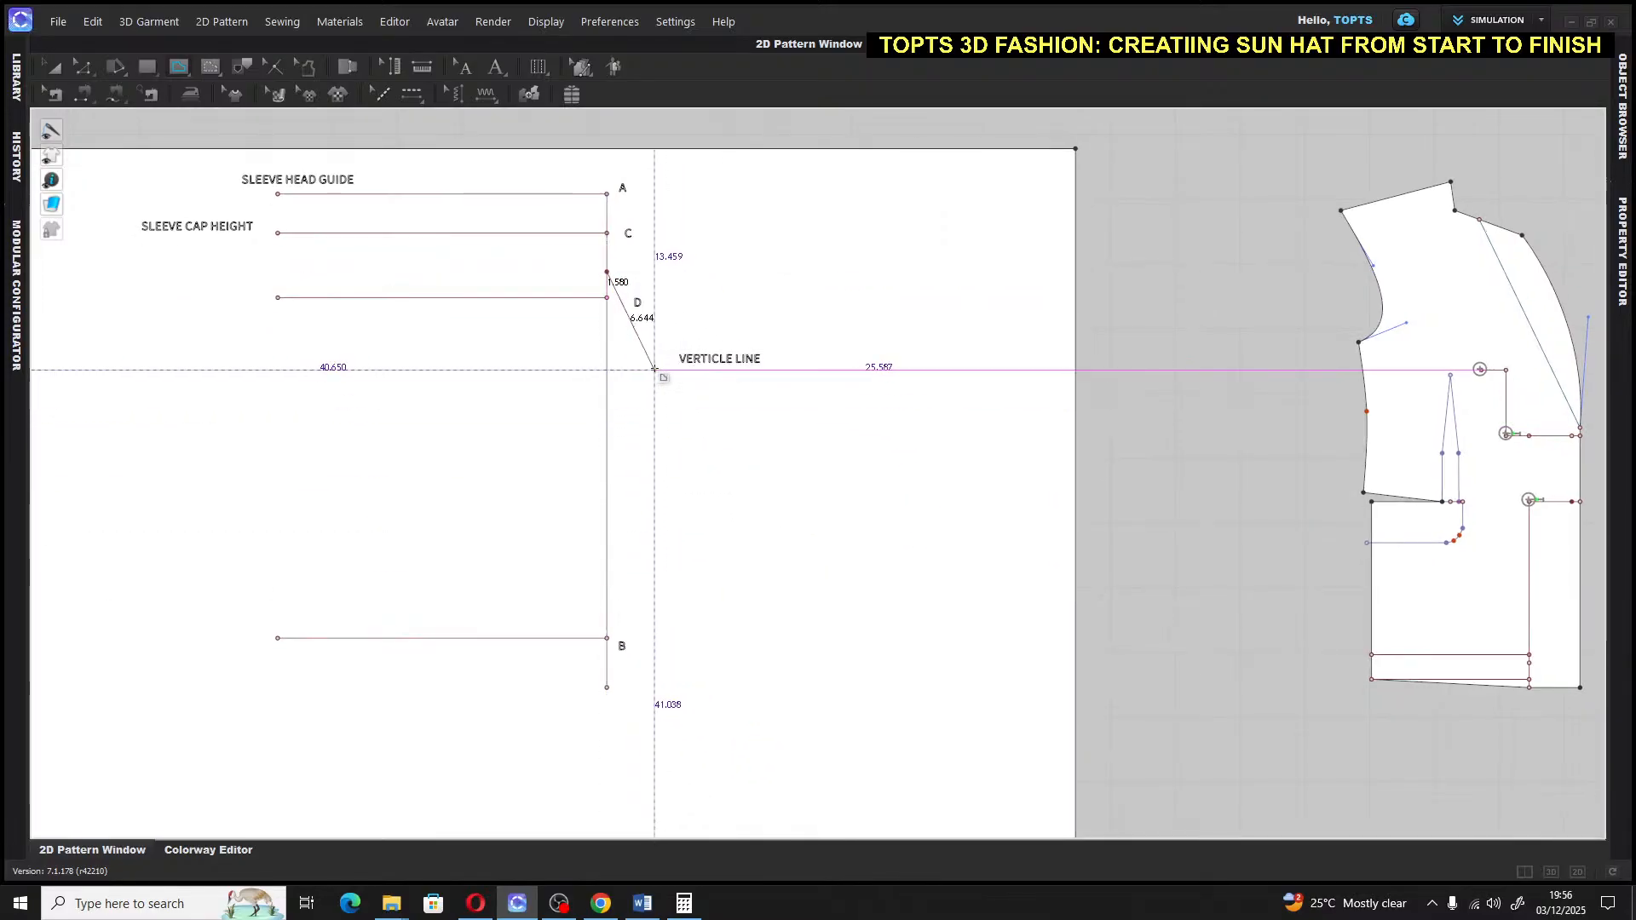
key("Return")
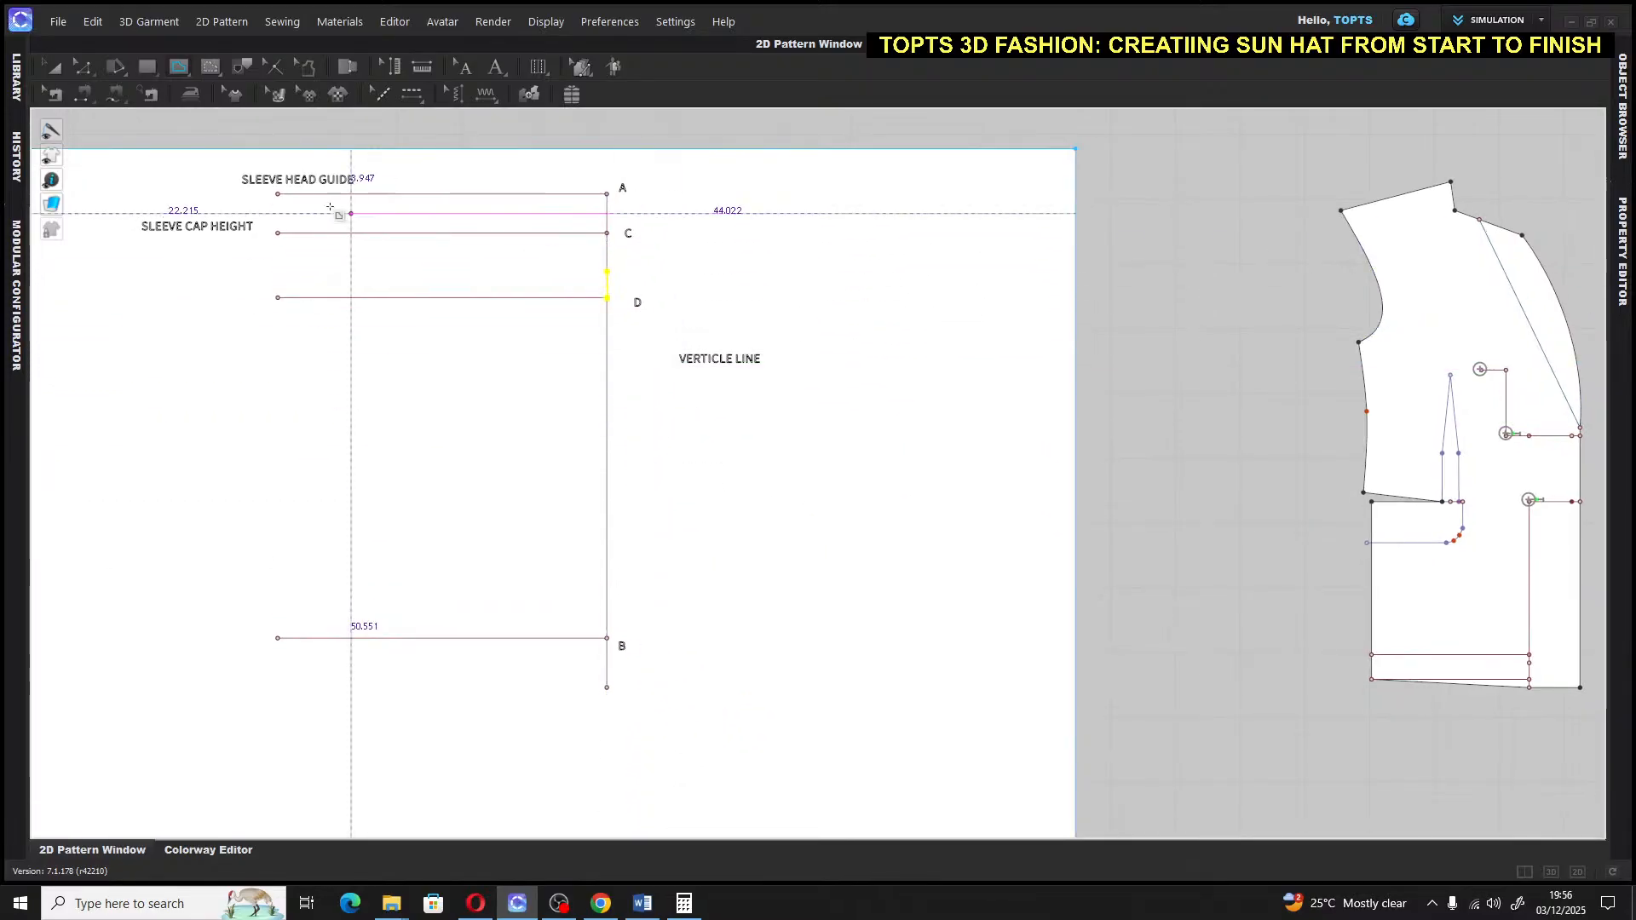
Label the point above D as E and draw a 20 in line left from it
left_click(491, 73)
left_click(619, 273)
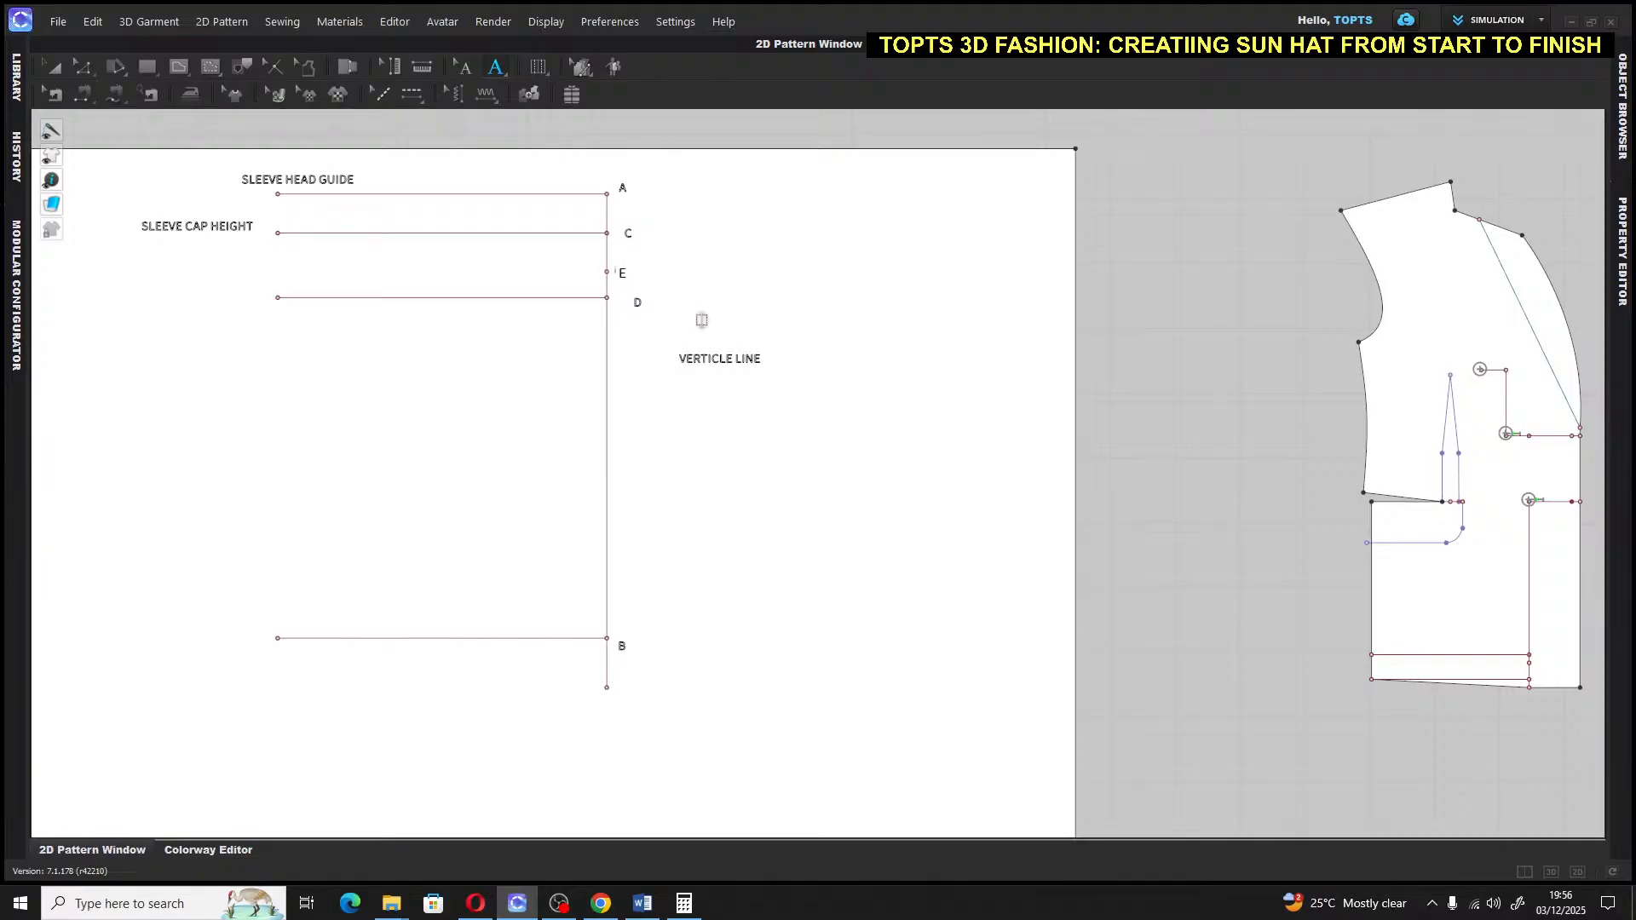
left_click(179, 70)
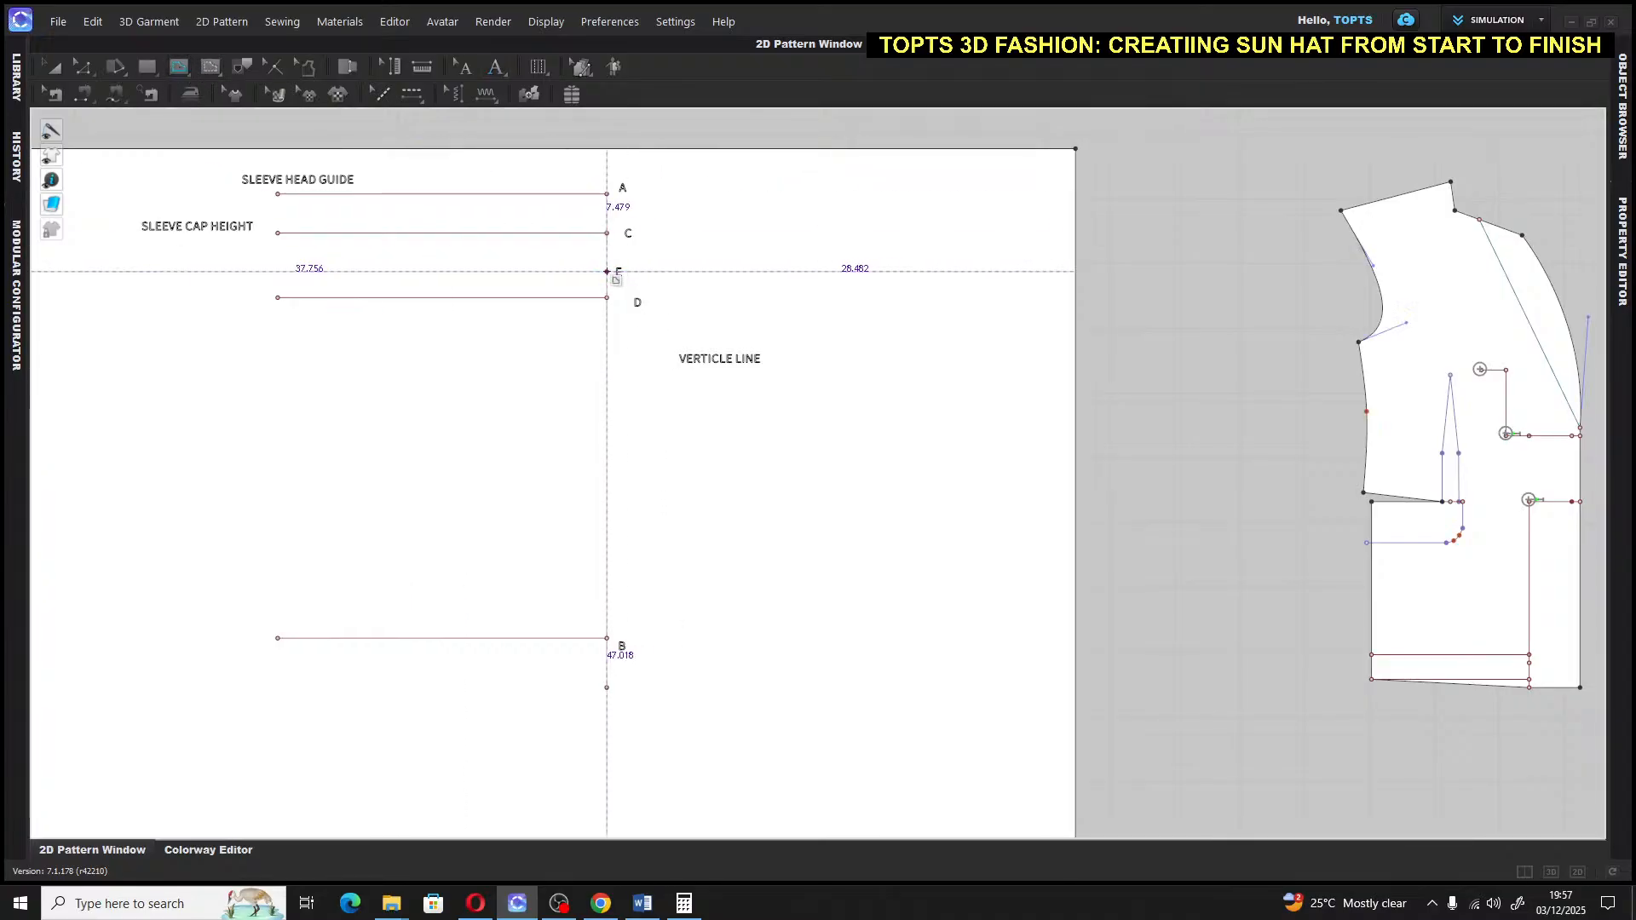
left_click(320, 269)
type("20")
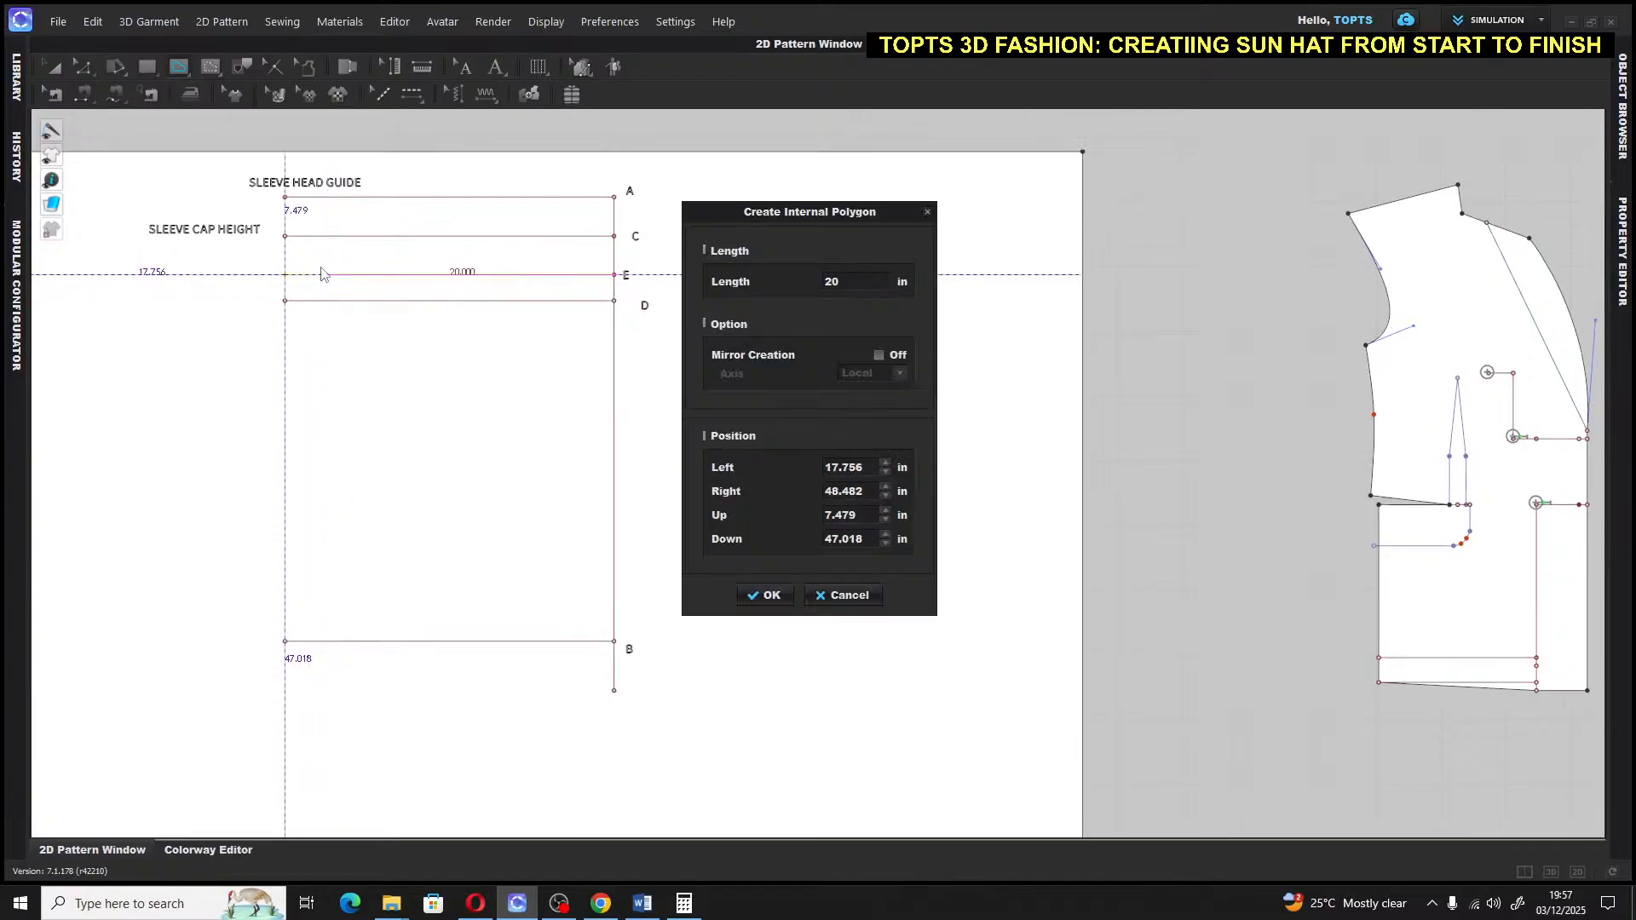
key("Return")
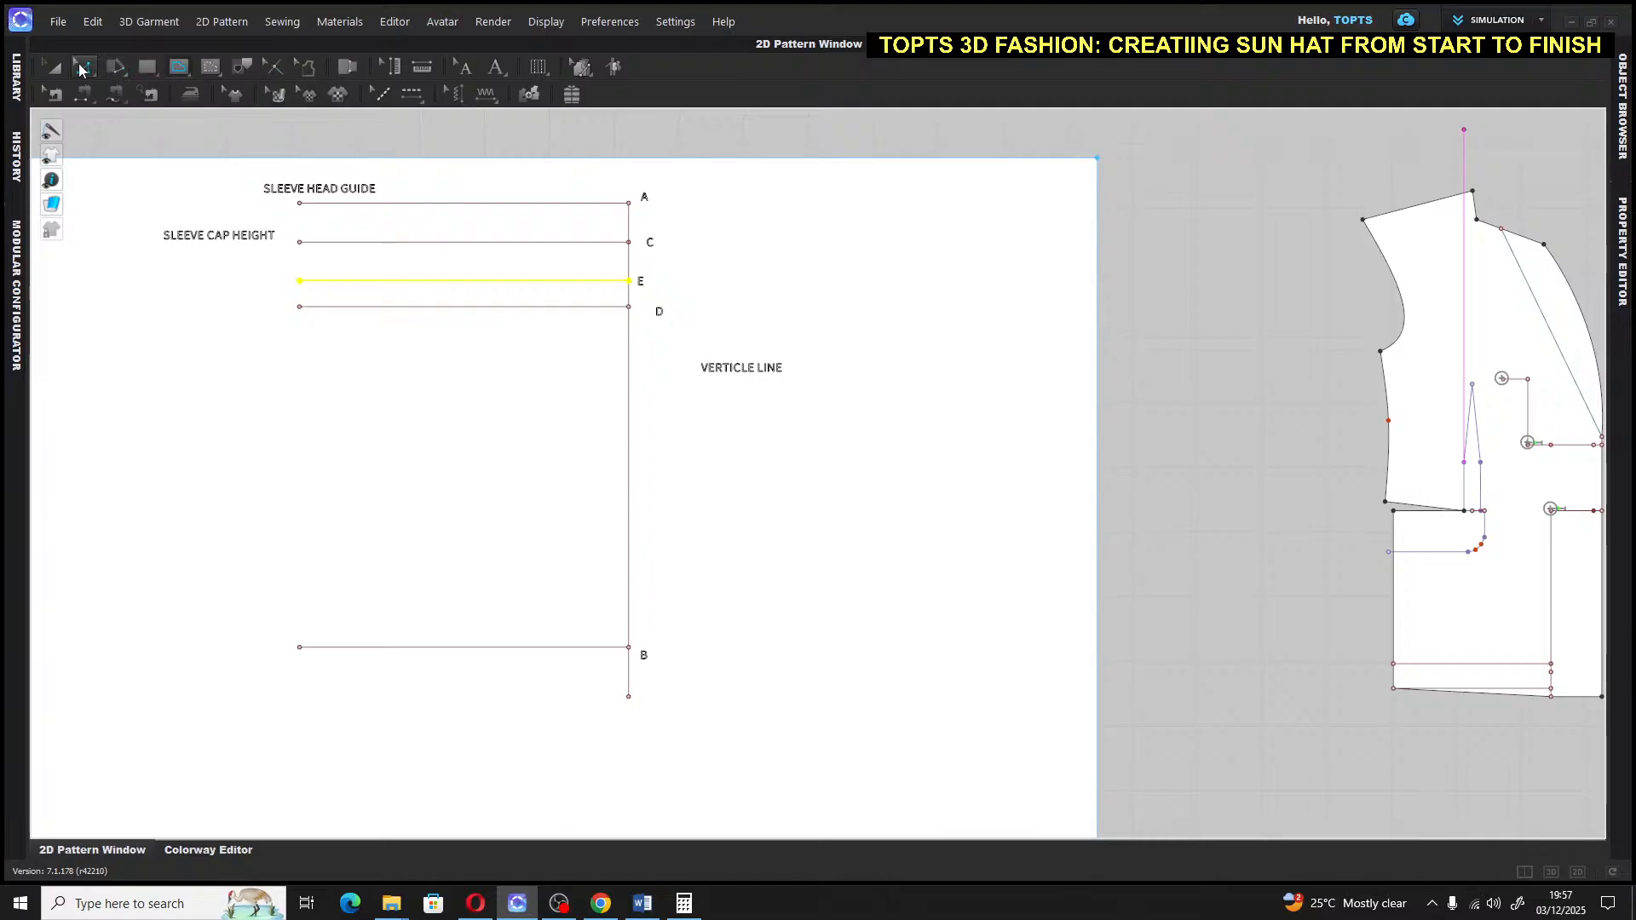
left_click(52, 66)
left_click(1165, 233)
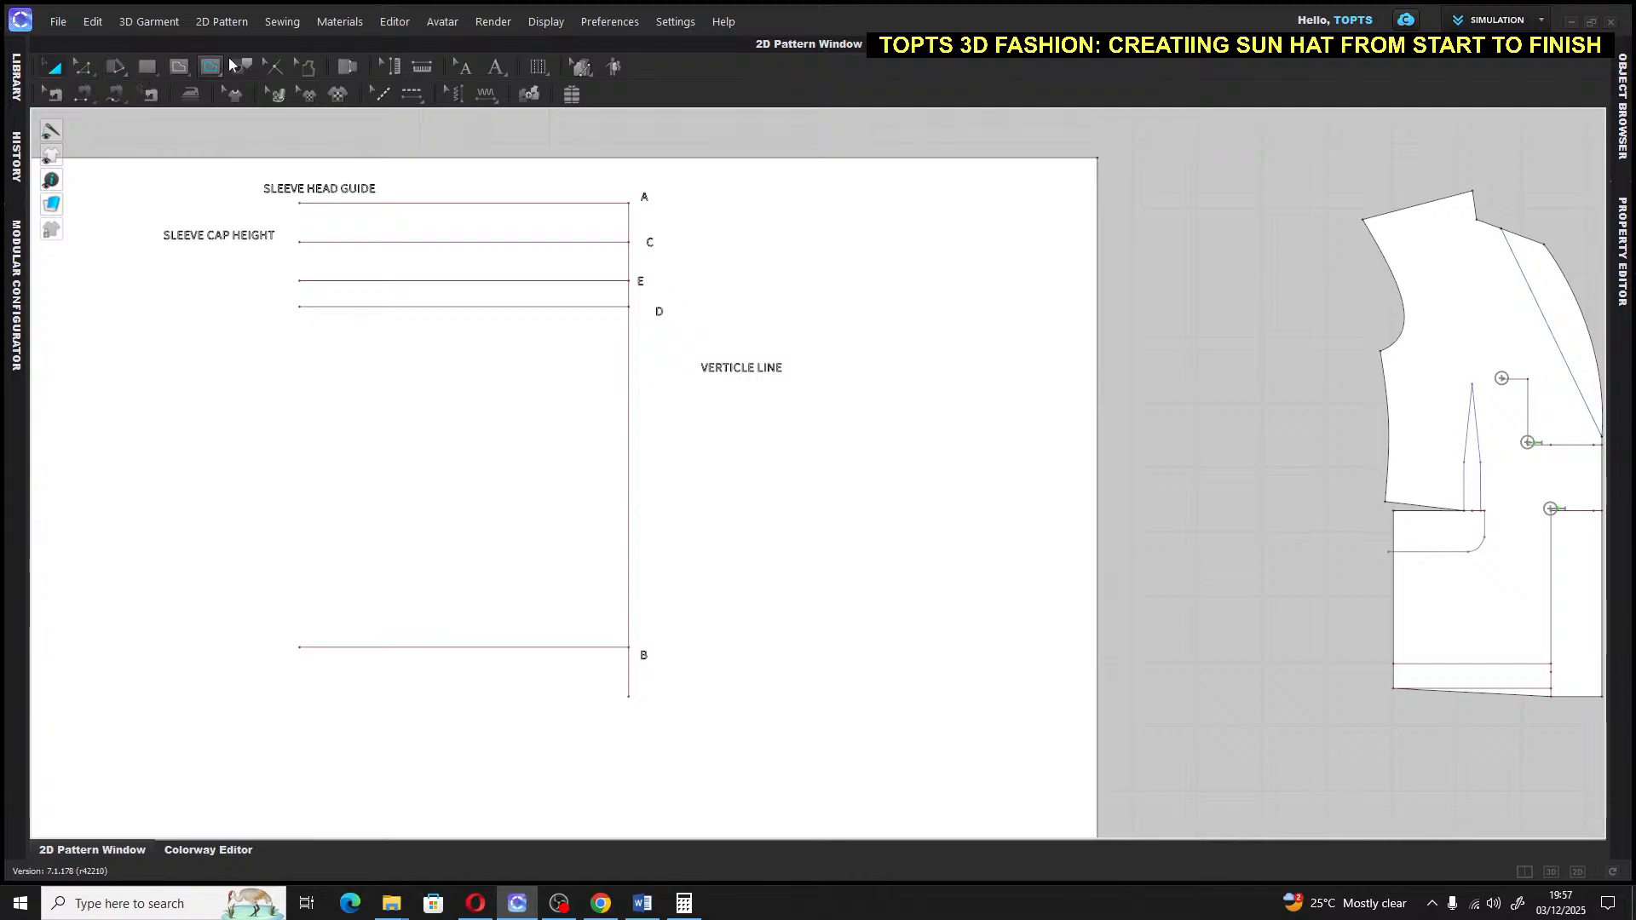
Label line E 'ACCROSS HEIGHT' and line D 'BICEP HEIGHT'
left_click(497, 68)
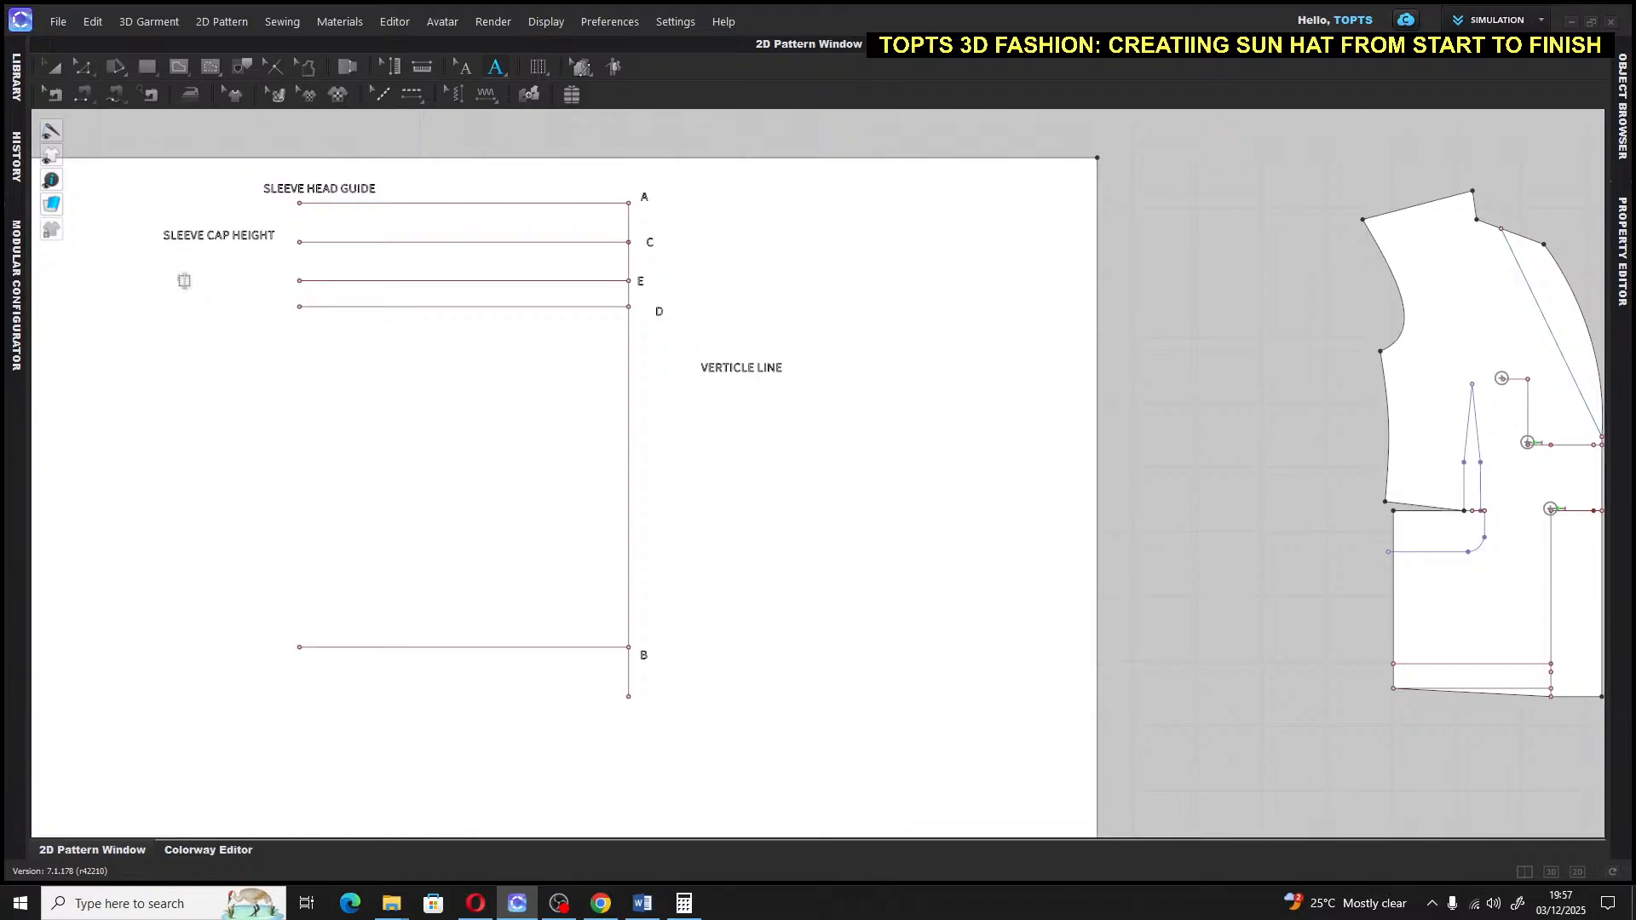
left_click(182, 281)
left_click(188, 313)
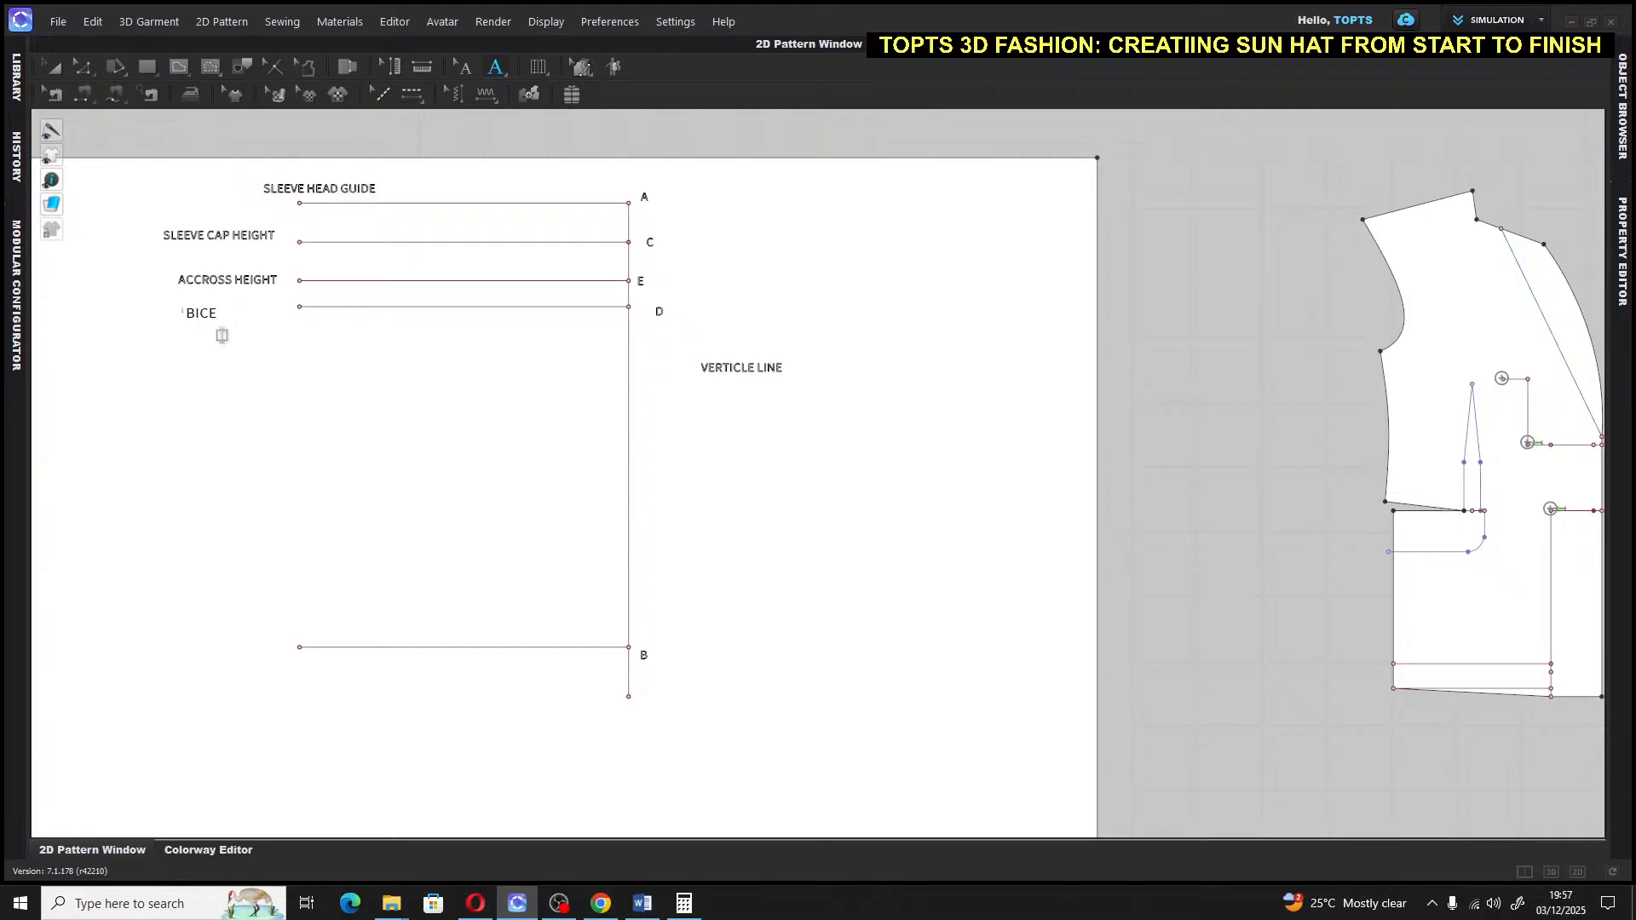
type("BICEP HEIGHT")
left_click(53, 68)
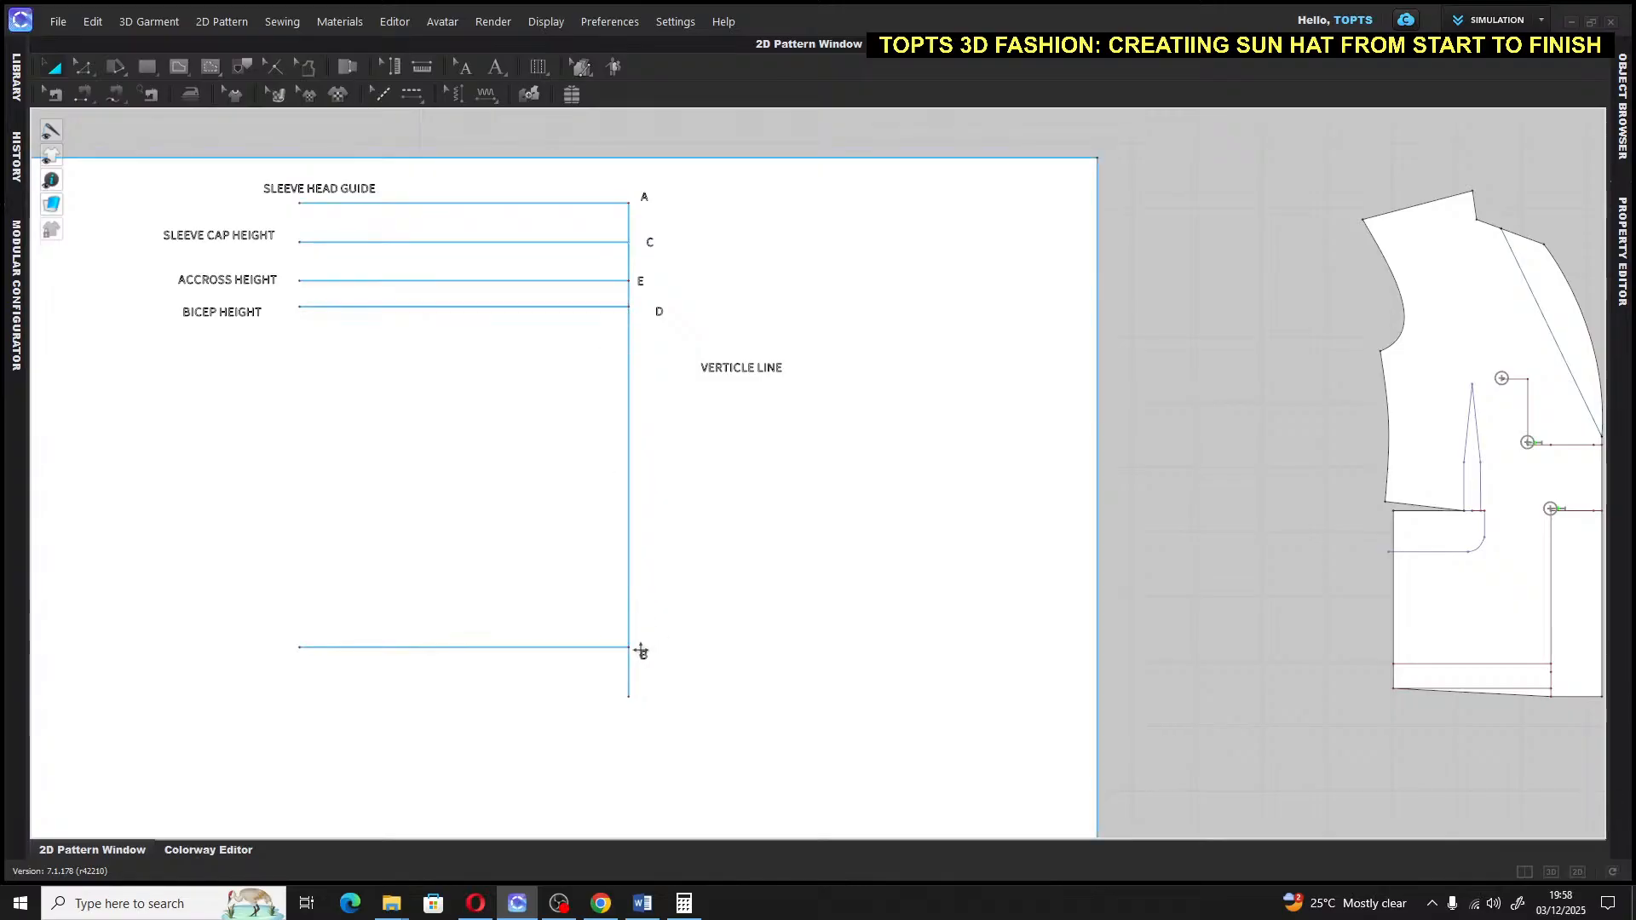
Try starting an internal line at point D, then cancel the unfinished attempt
left_click(180, 67)
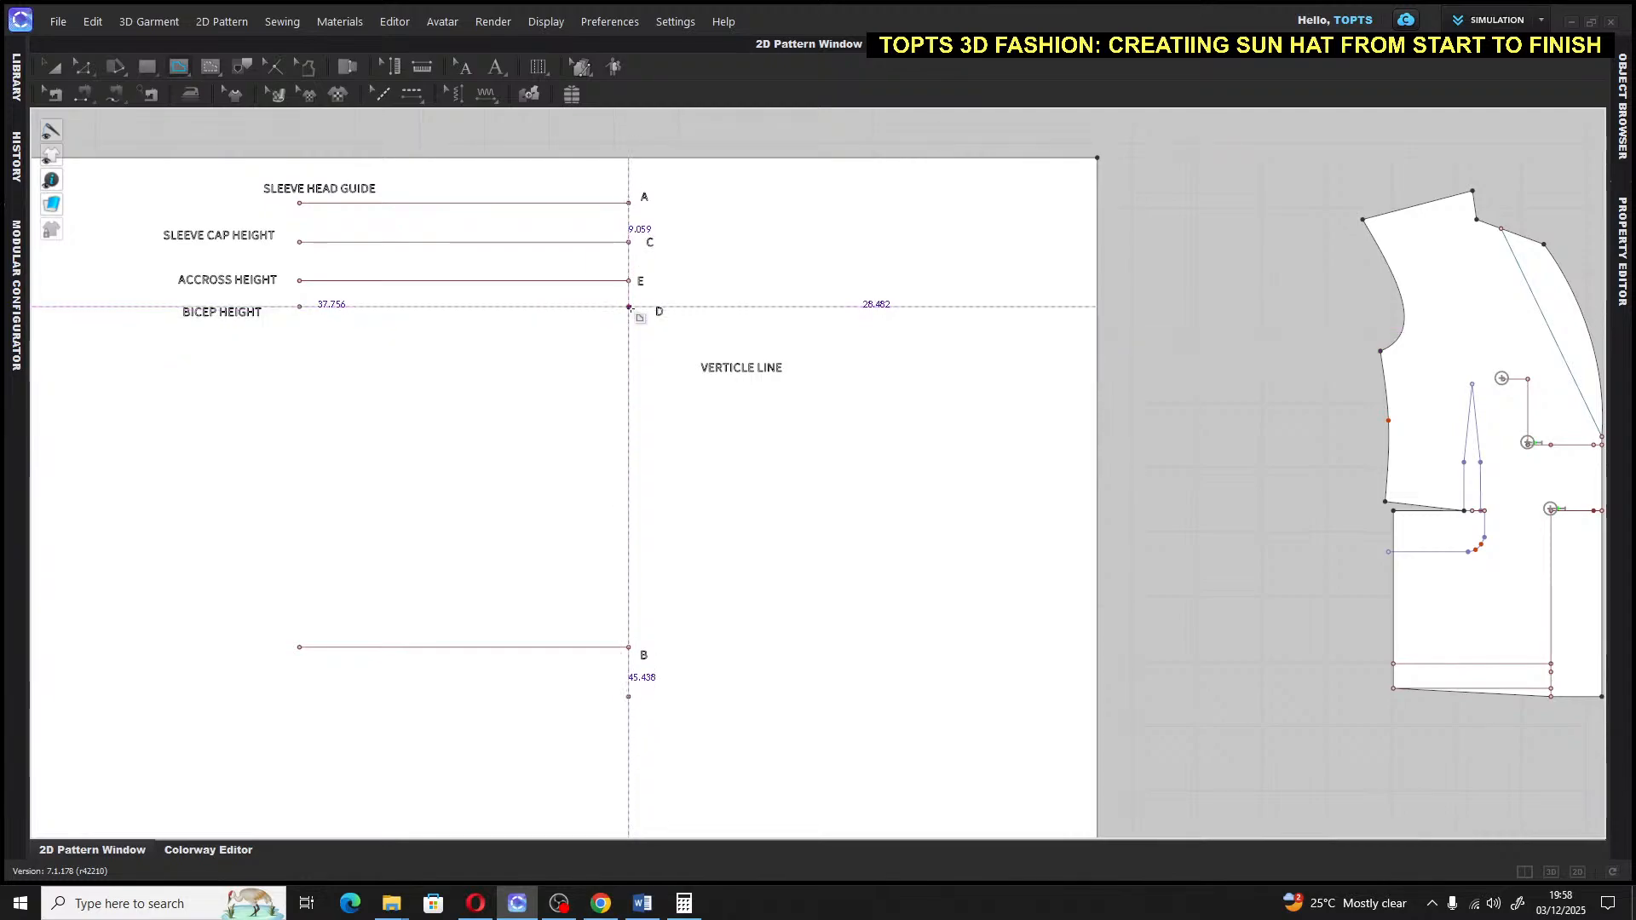
left_click(629, 307)
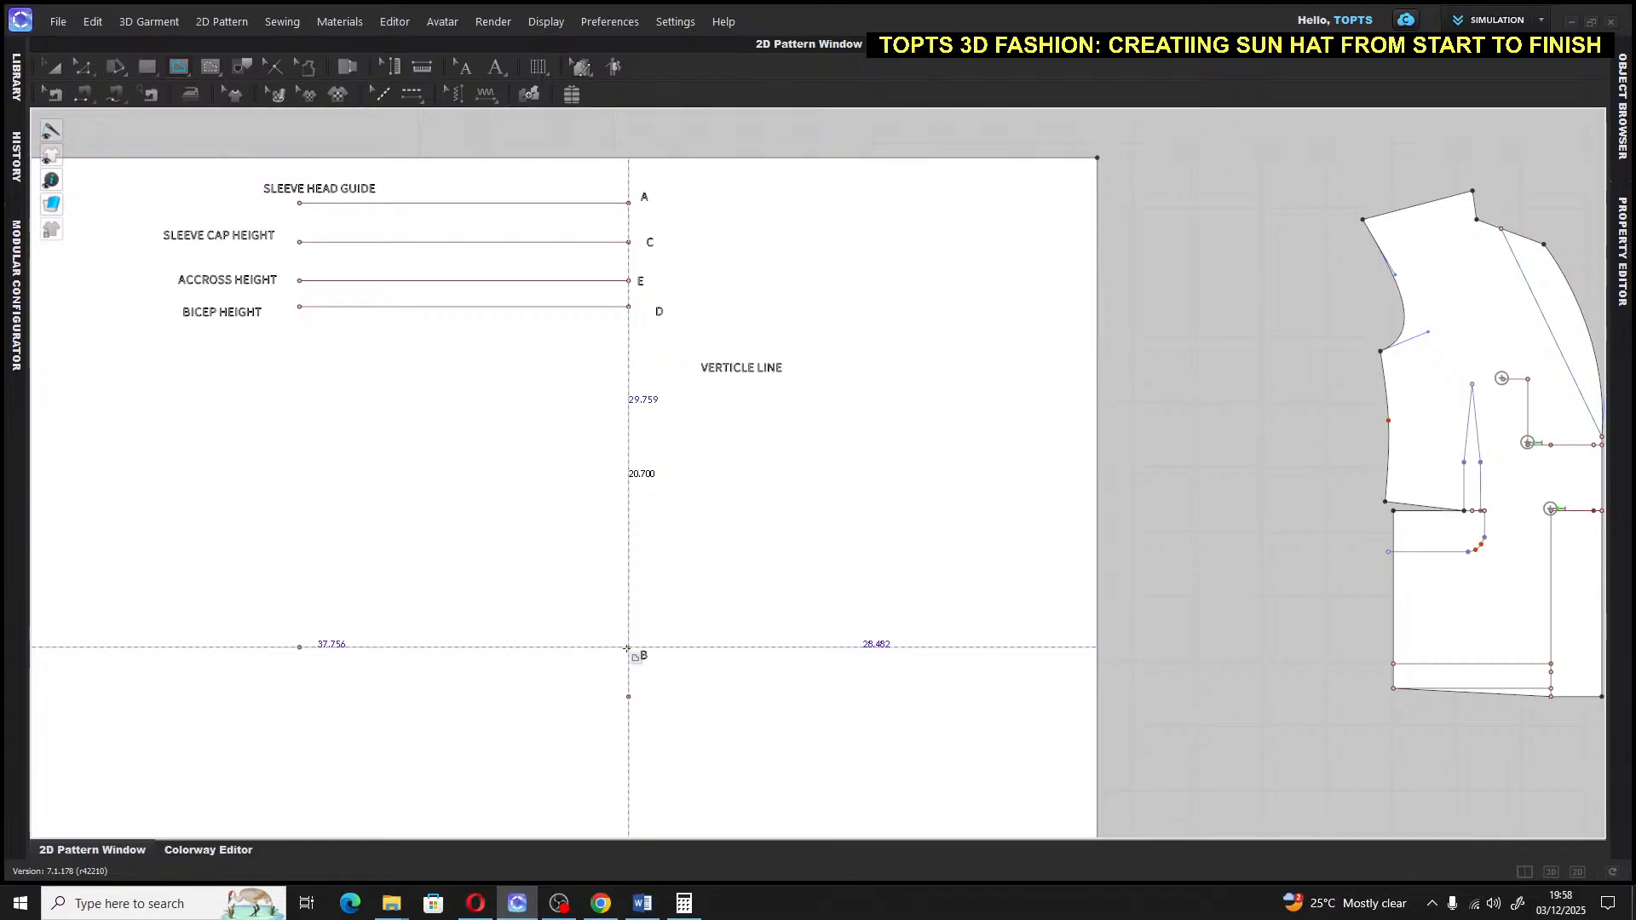
scroll(627, 650, "up", 5)
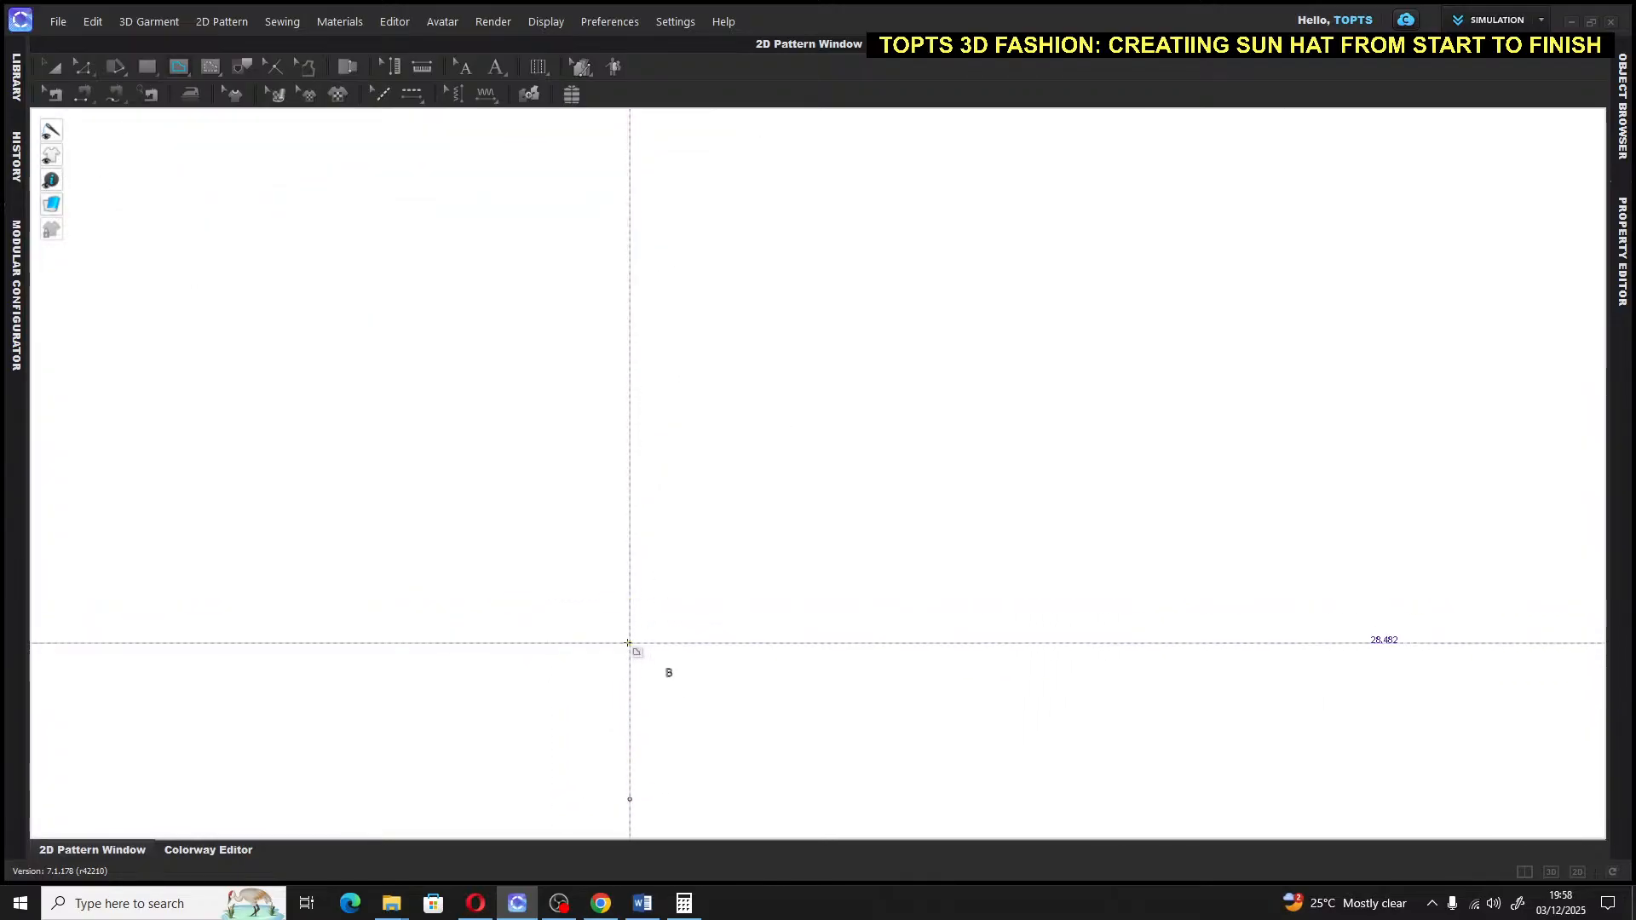
scroll(630, 645, "down", 4)
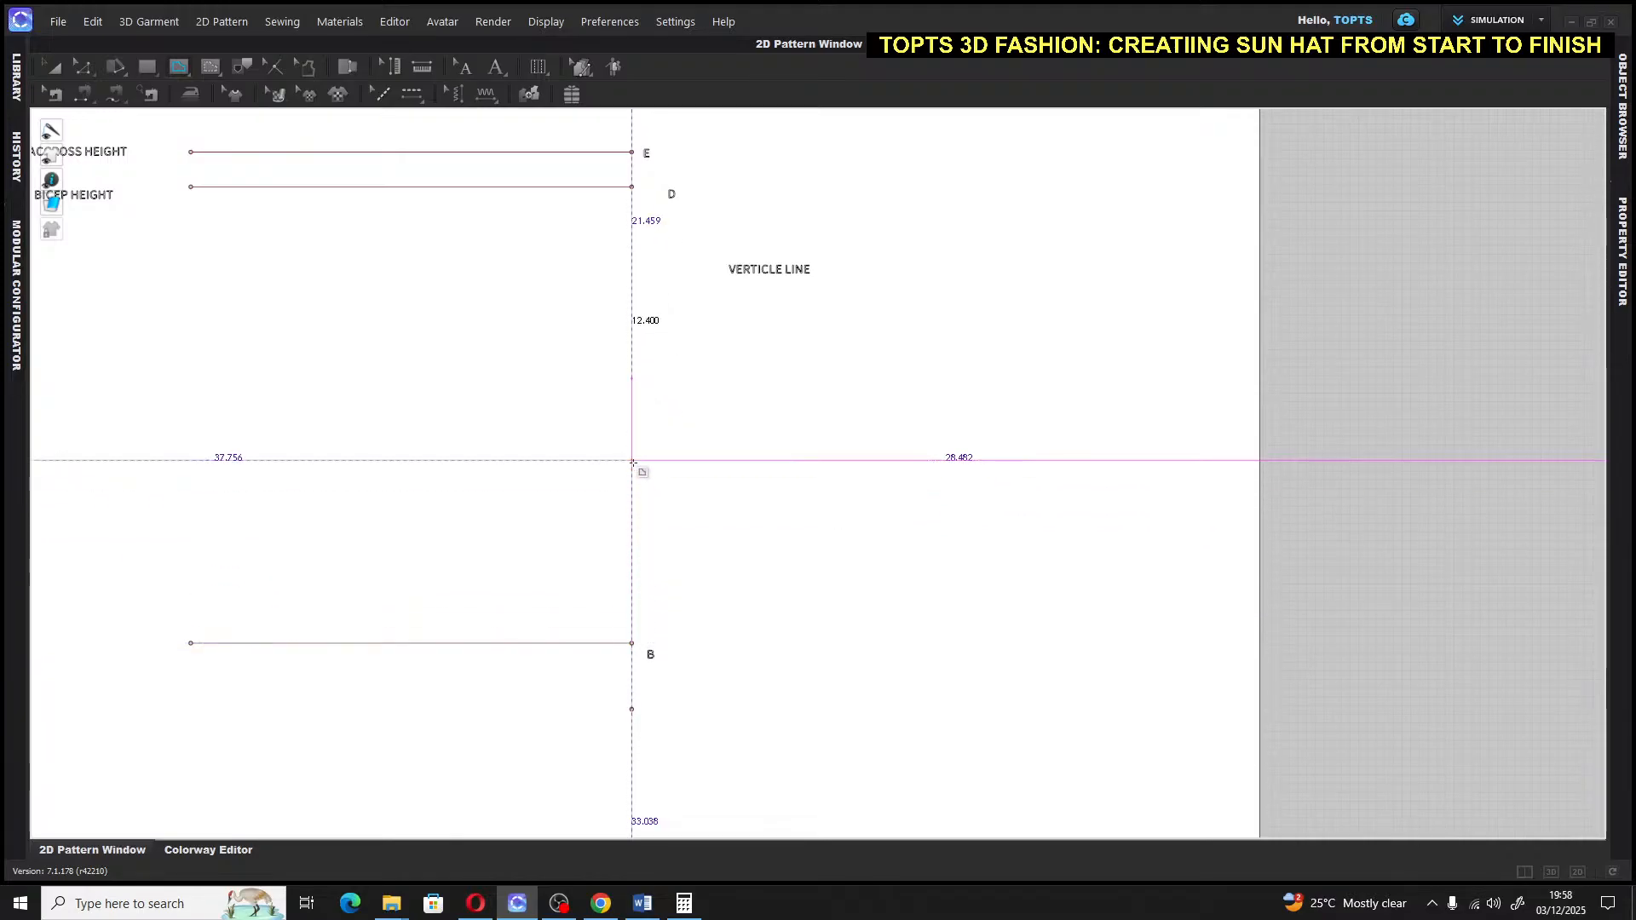
left_click(637, 186)
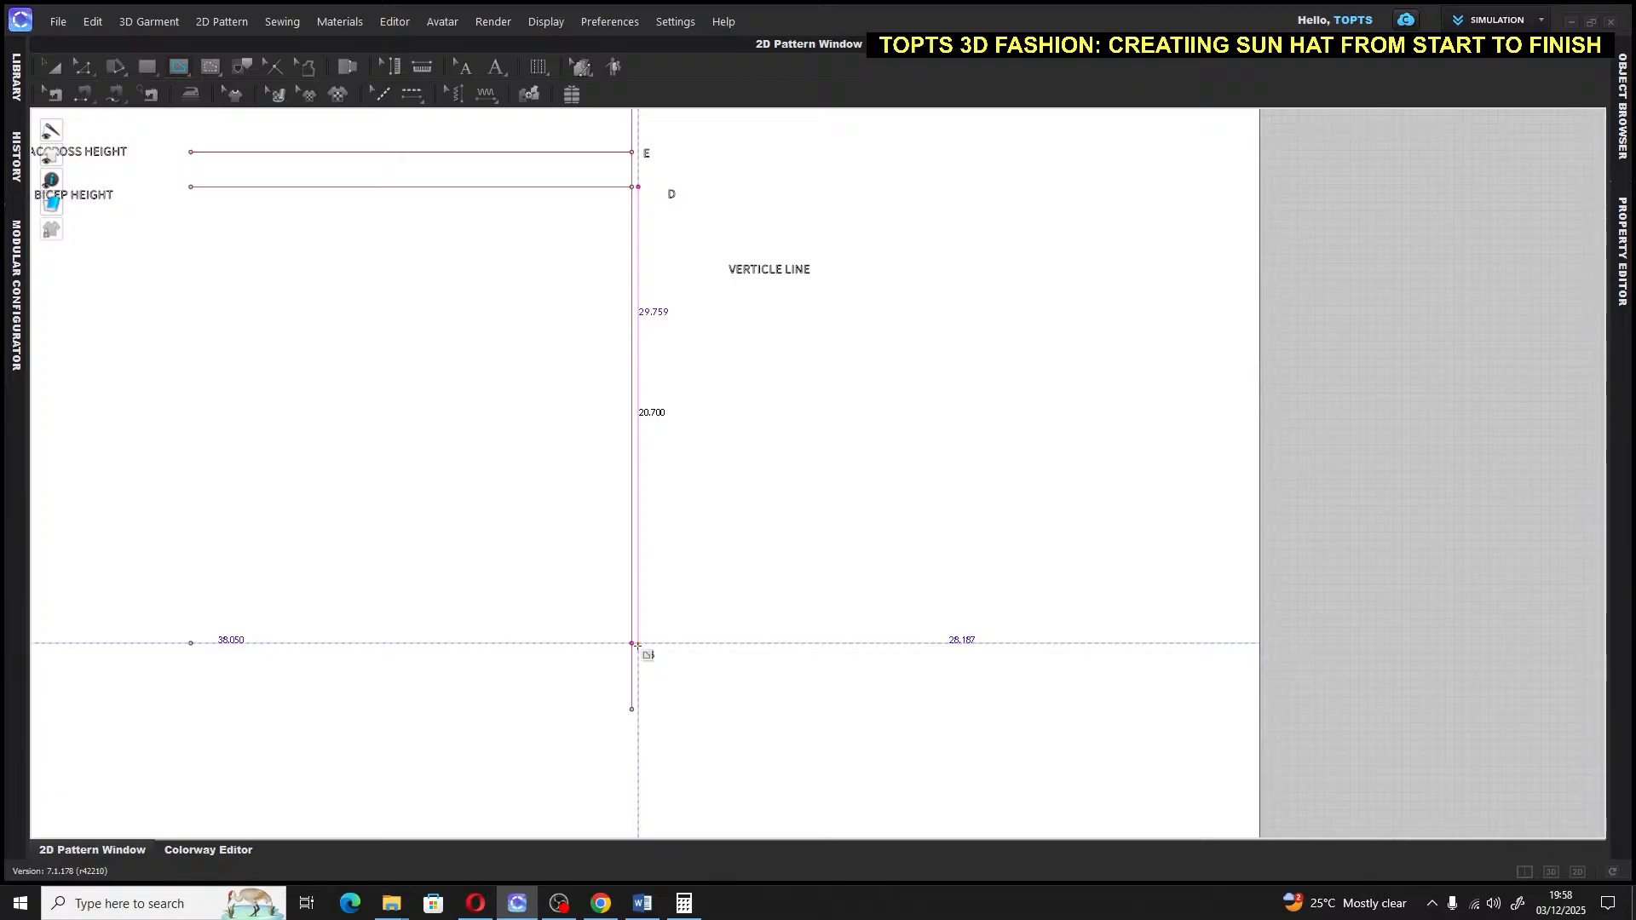
left_click(637, 185)
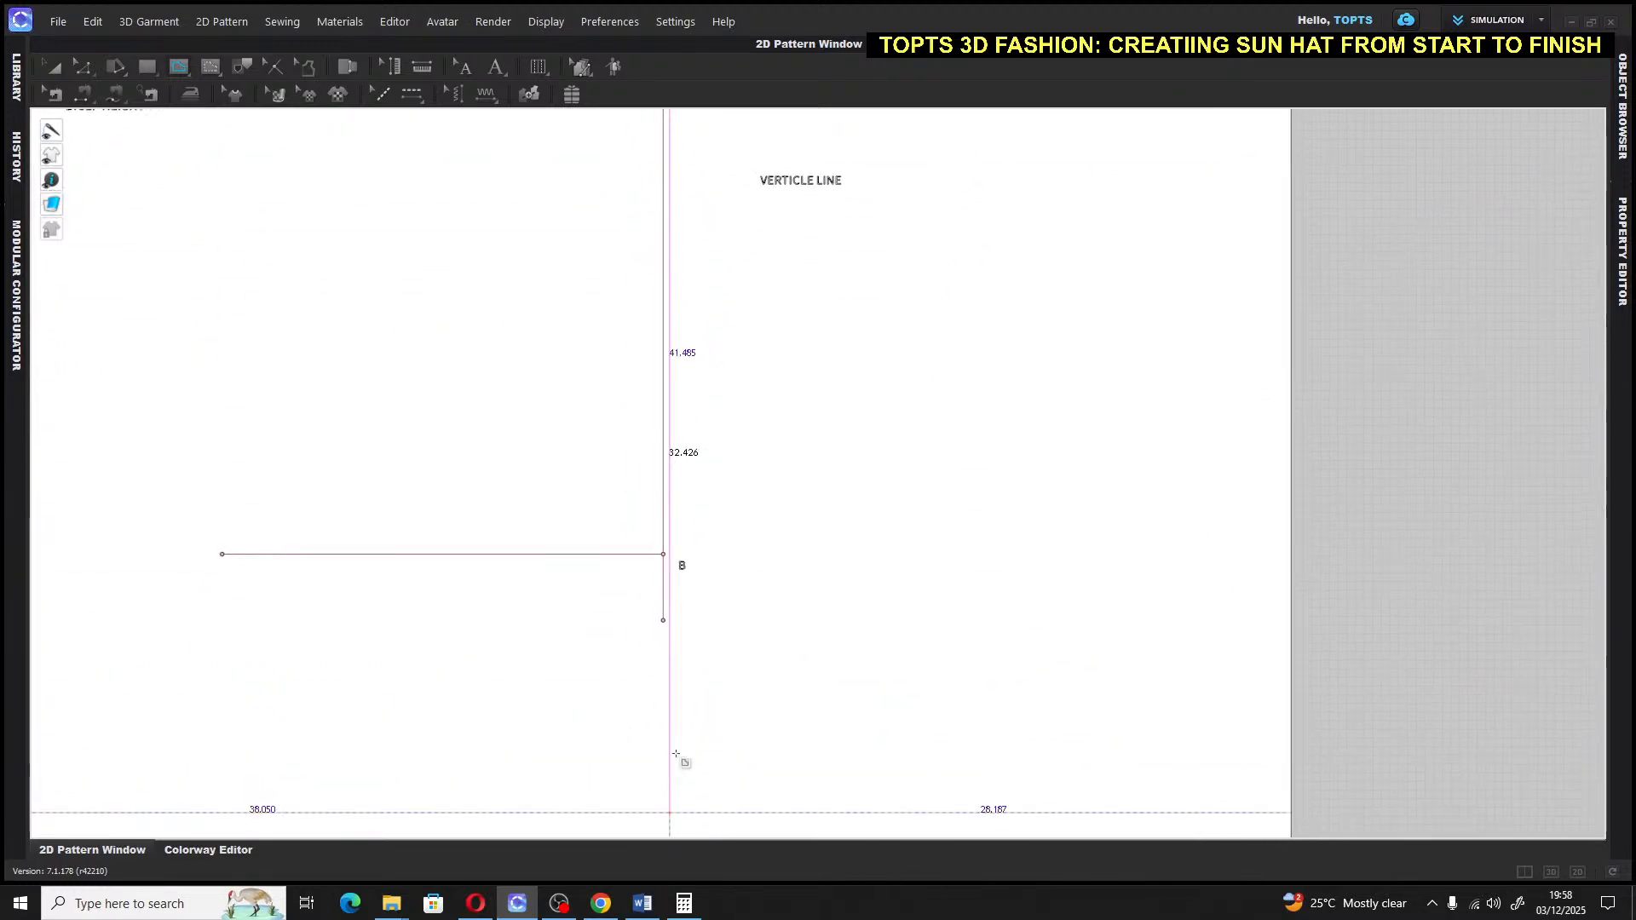
scroll(707, 580, "down", 2)
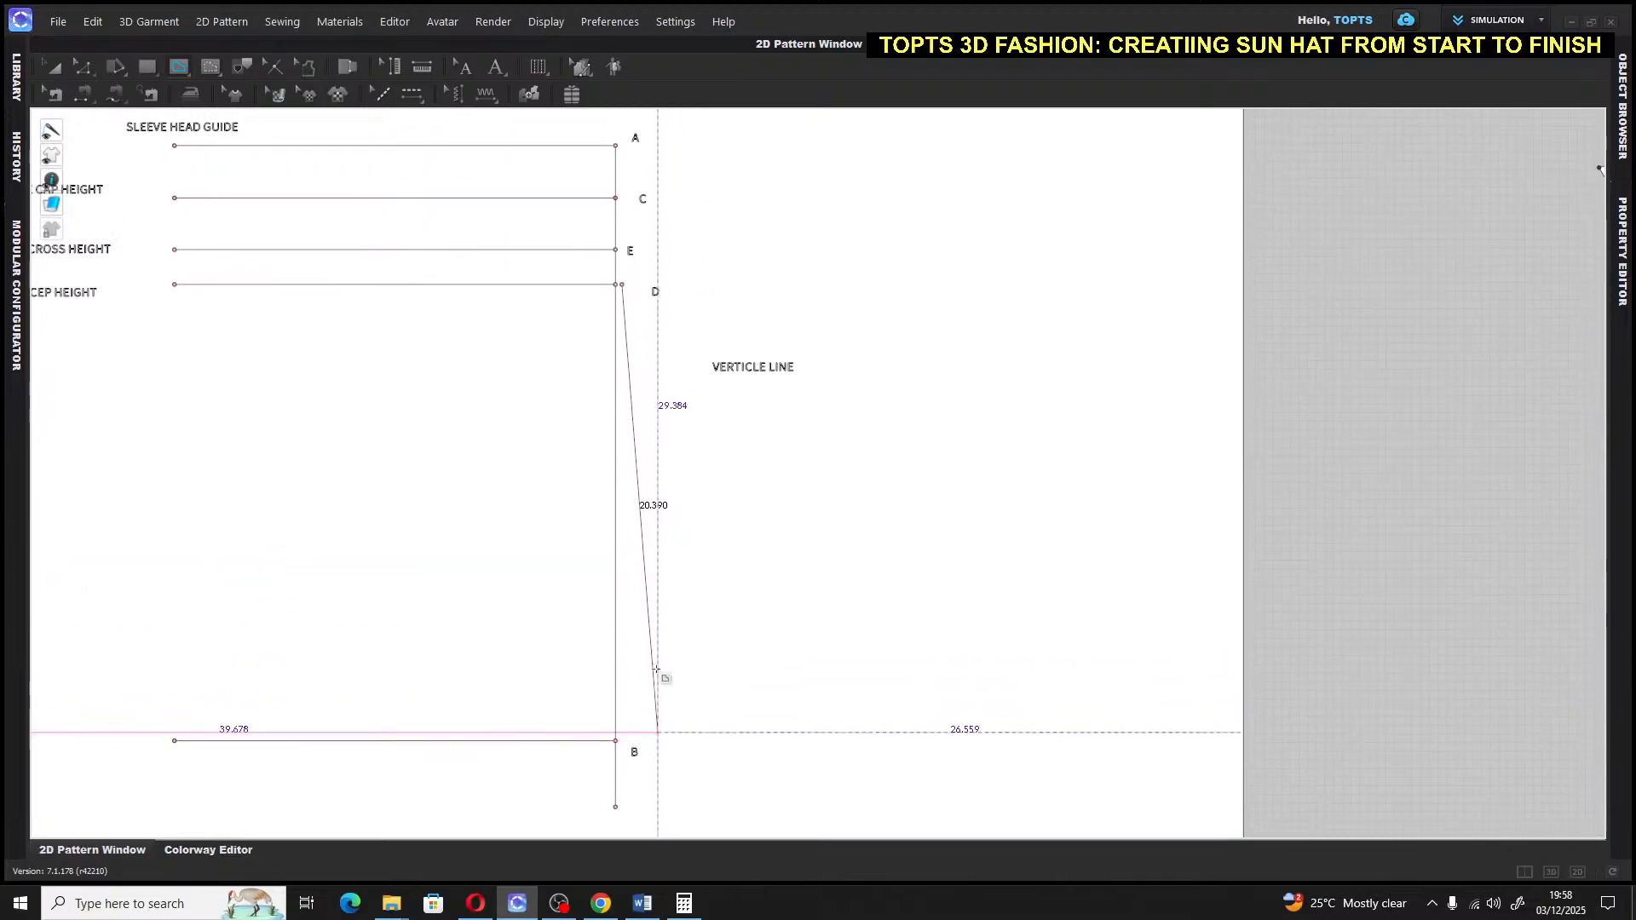
key("Escape")
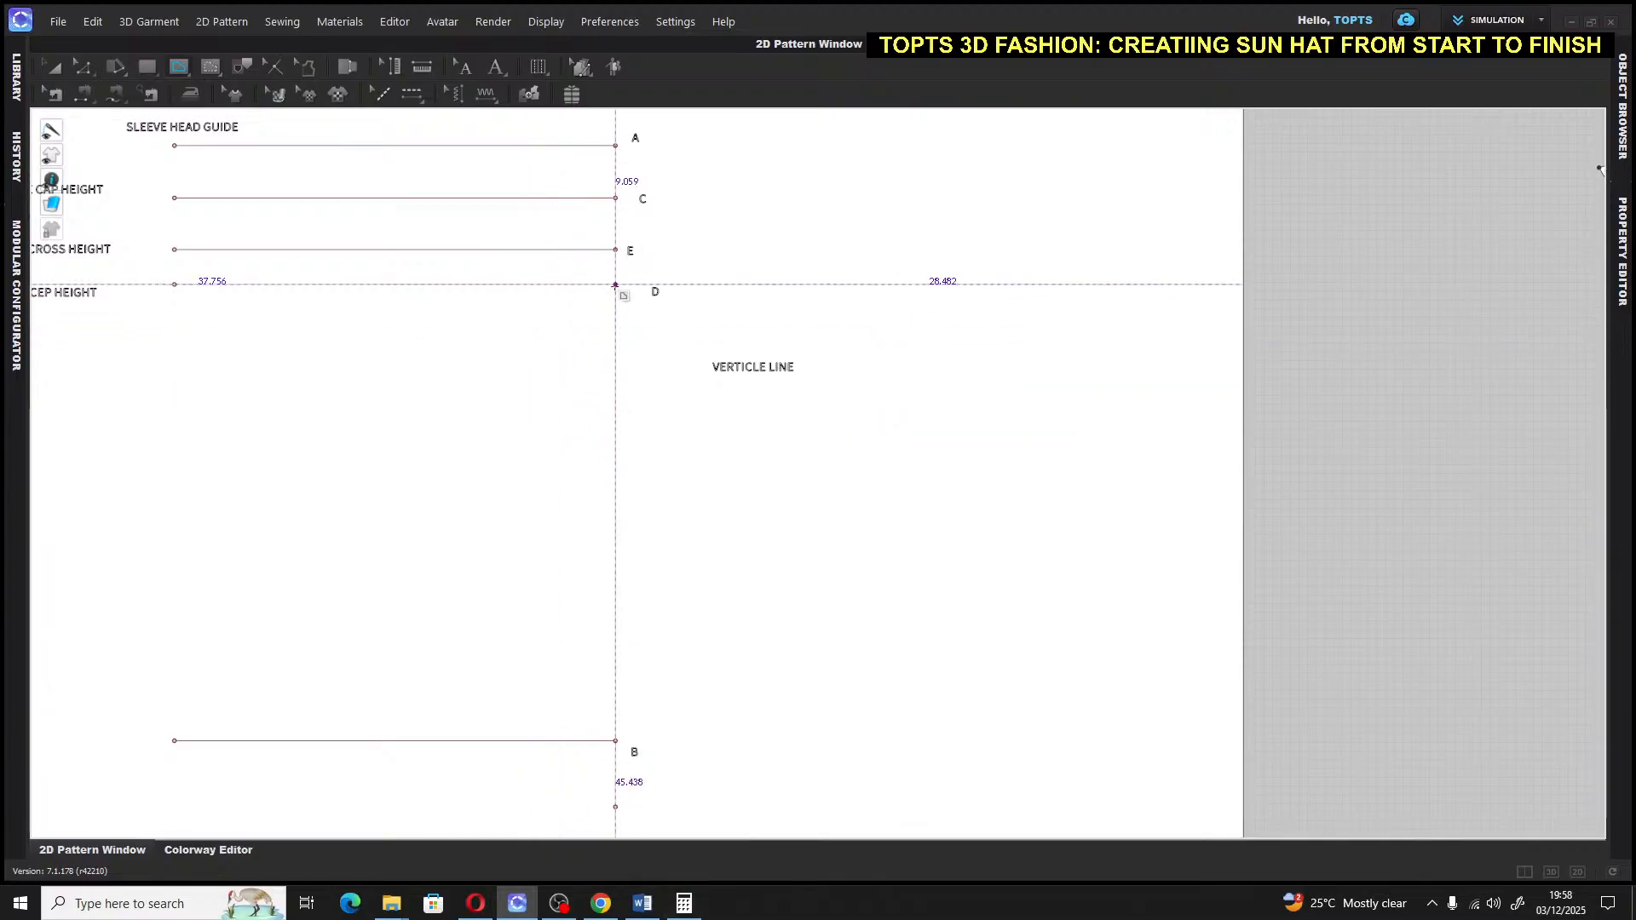
Draw a 10-inch internal line running down from point D
left_click(616, 285)
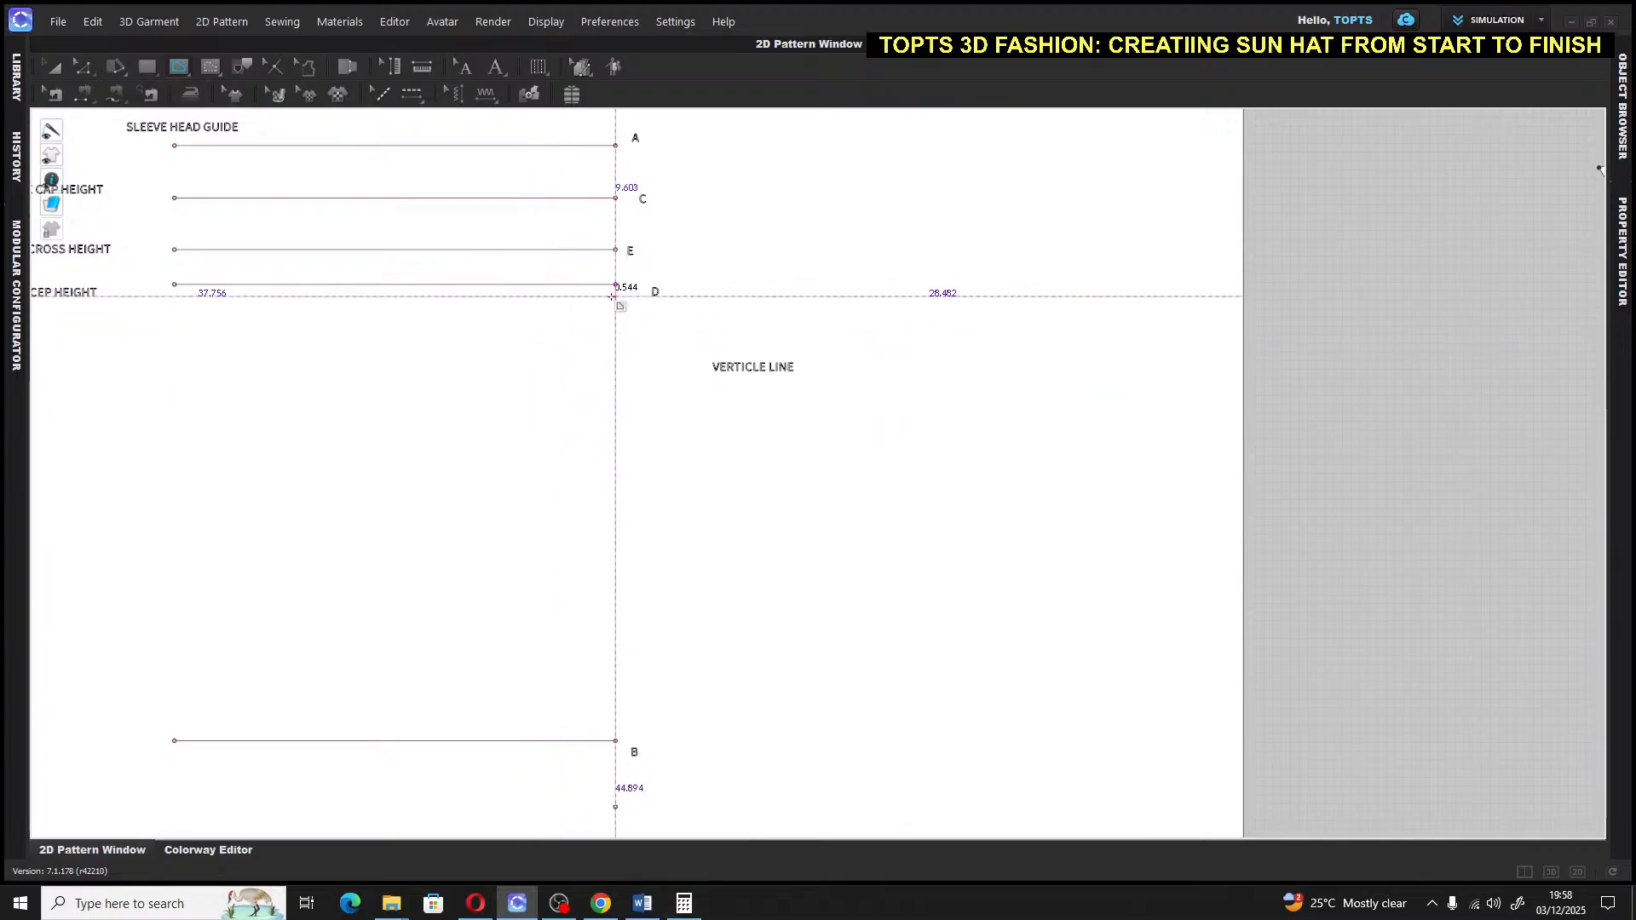
left_click(615, 395)
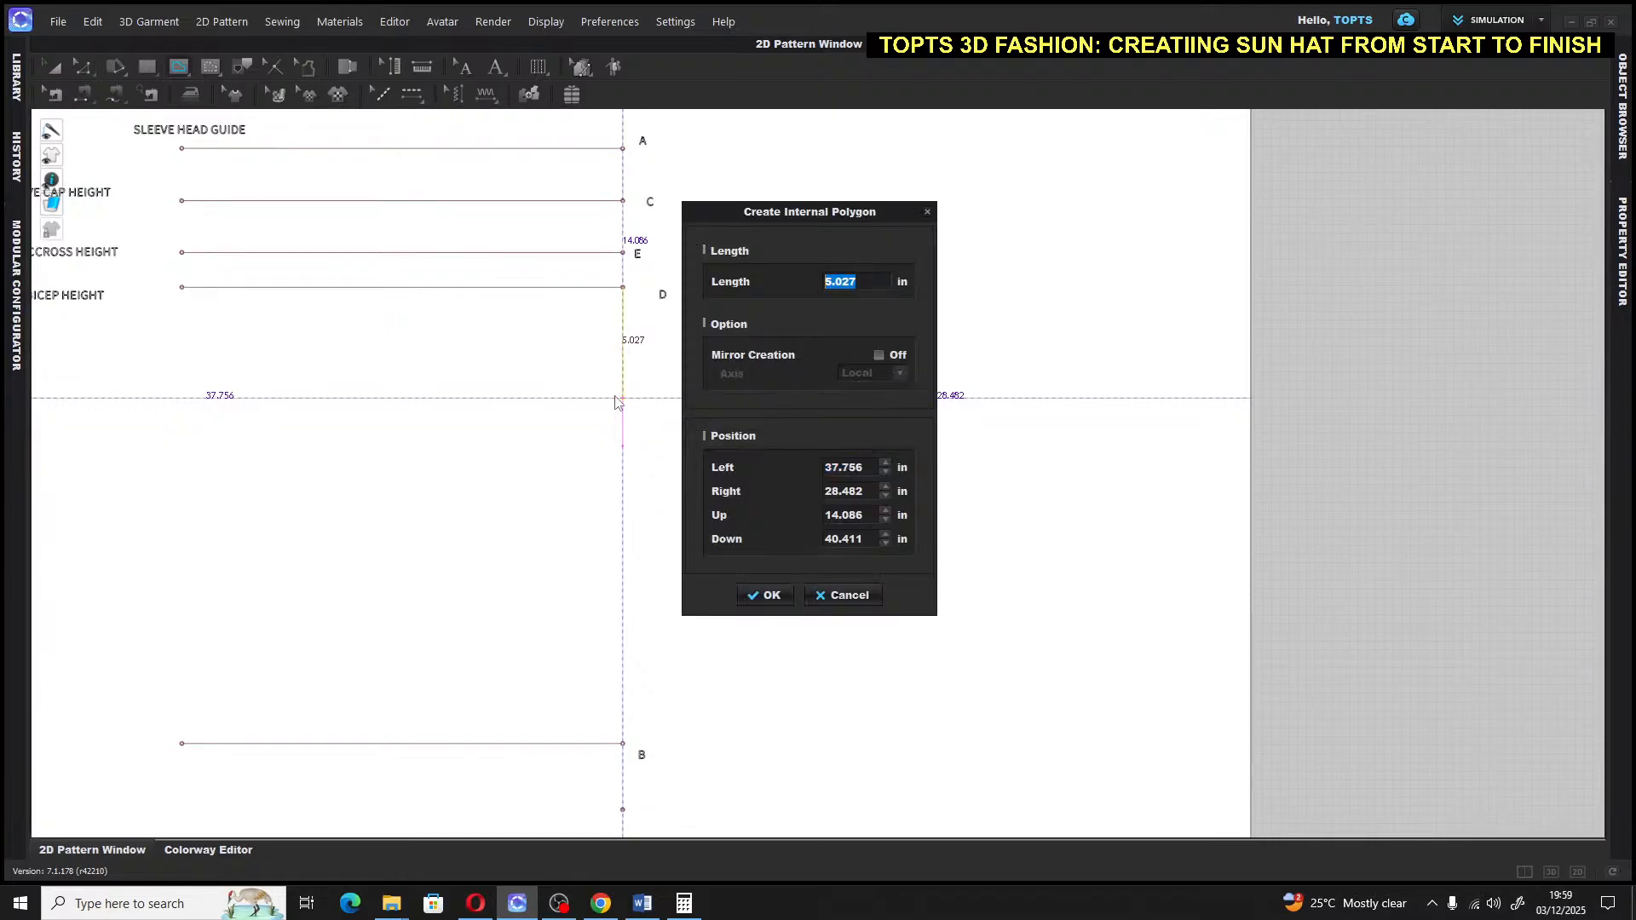
type("10")
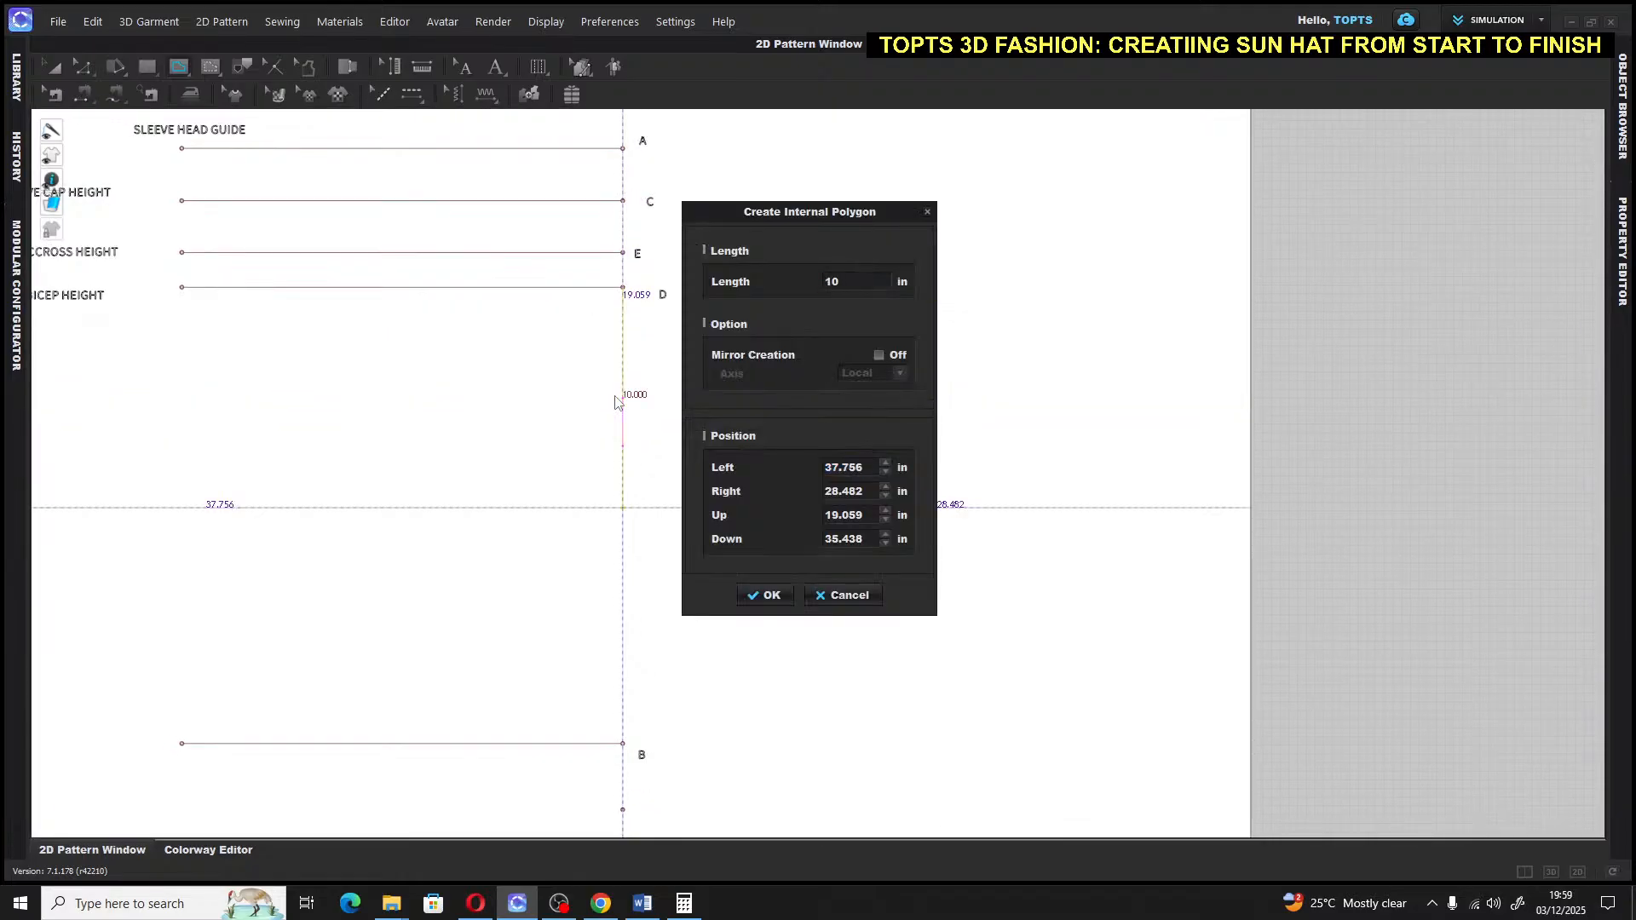
left_click(764, 595)
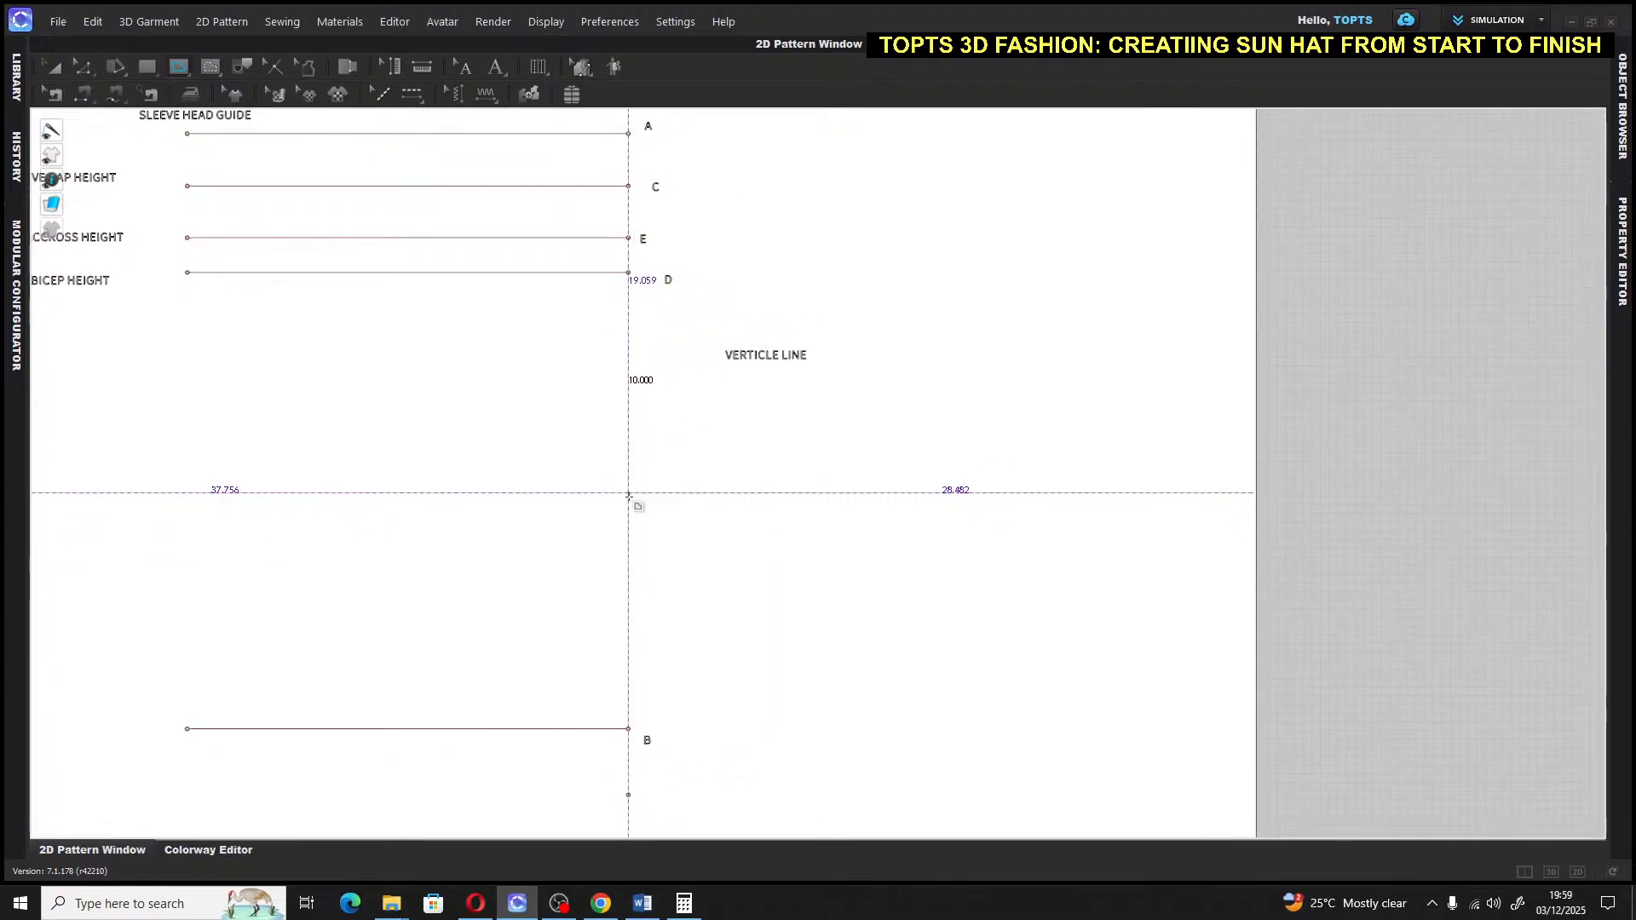
Cancel the follow-on line preview and reposition the view to show point B
left_click(629, 493)
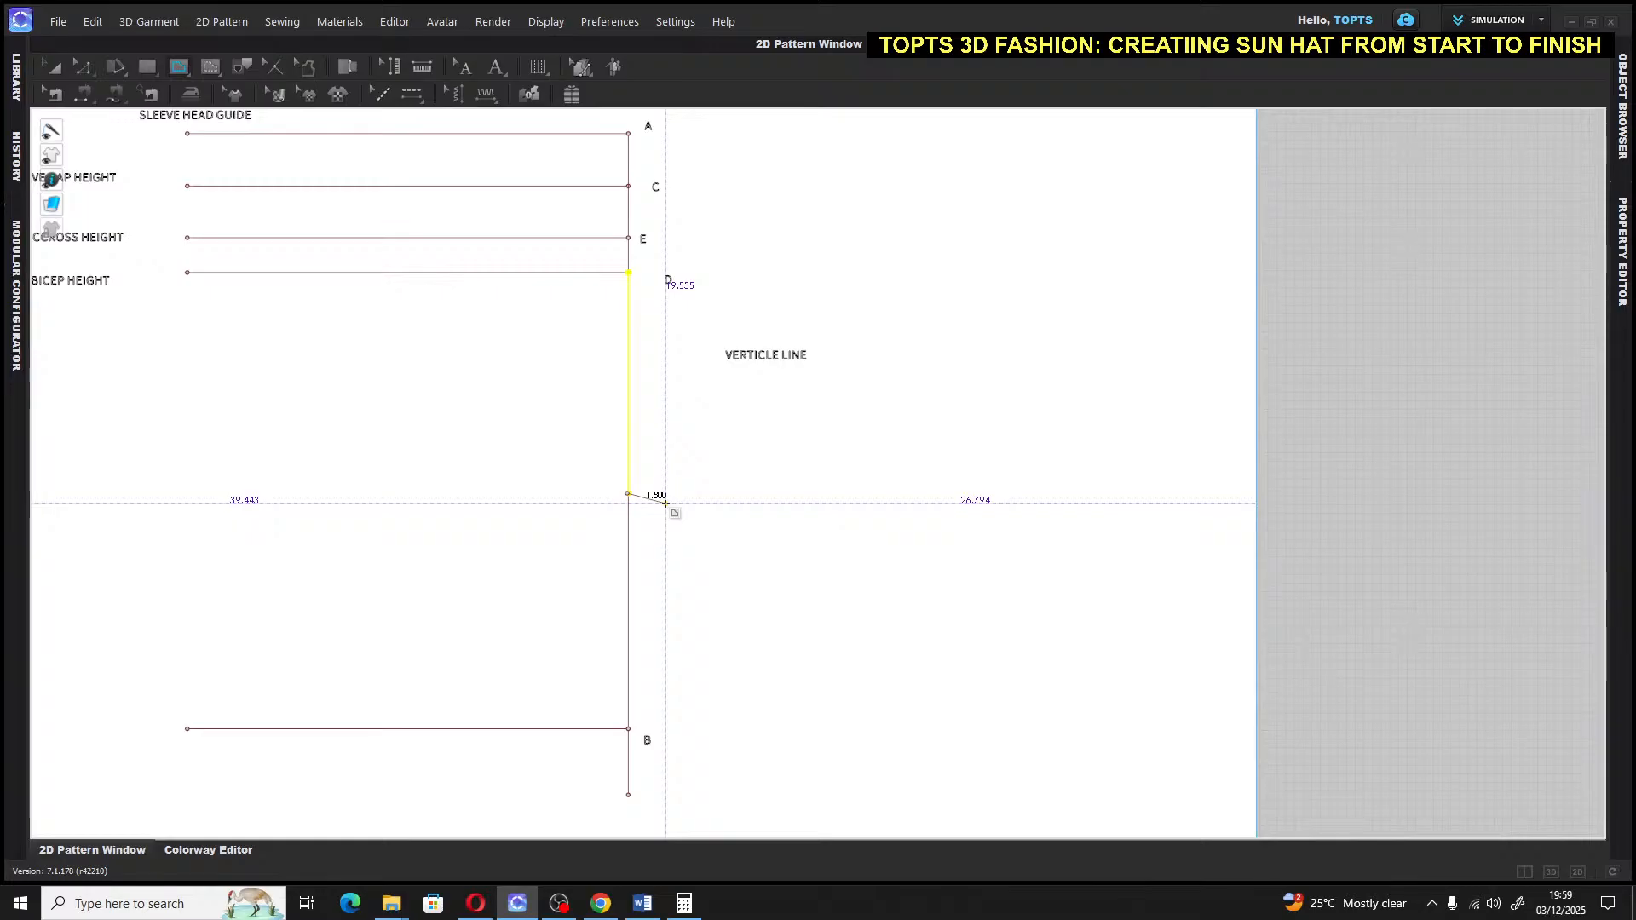
key("Escape")
middle_click_drag(436, 141, 807, 346)
key("a")
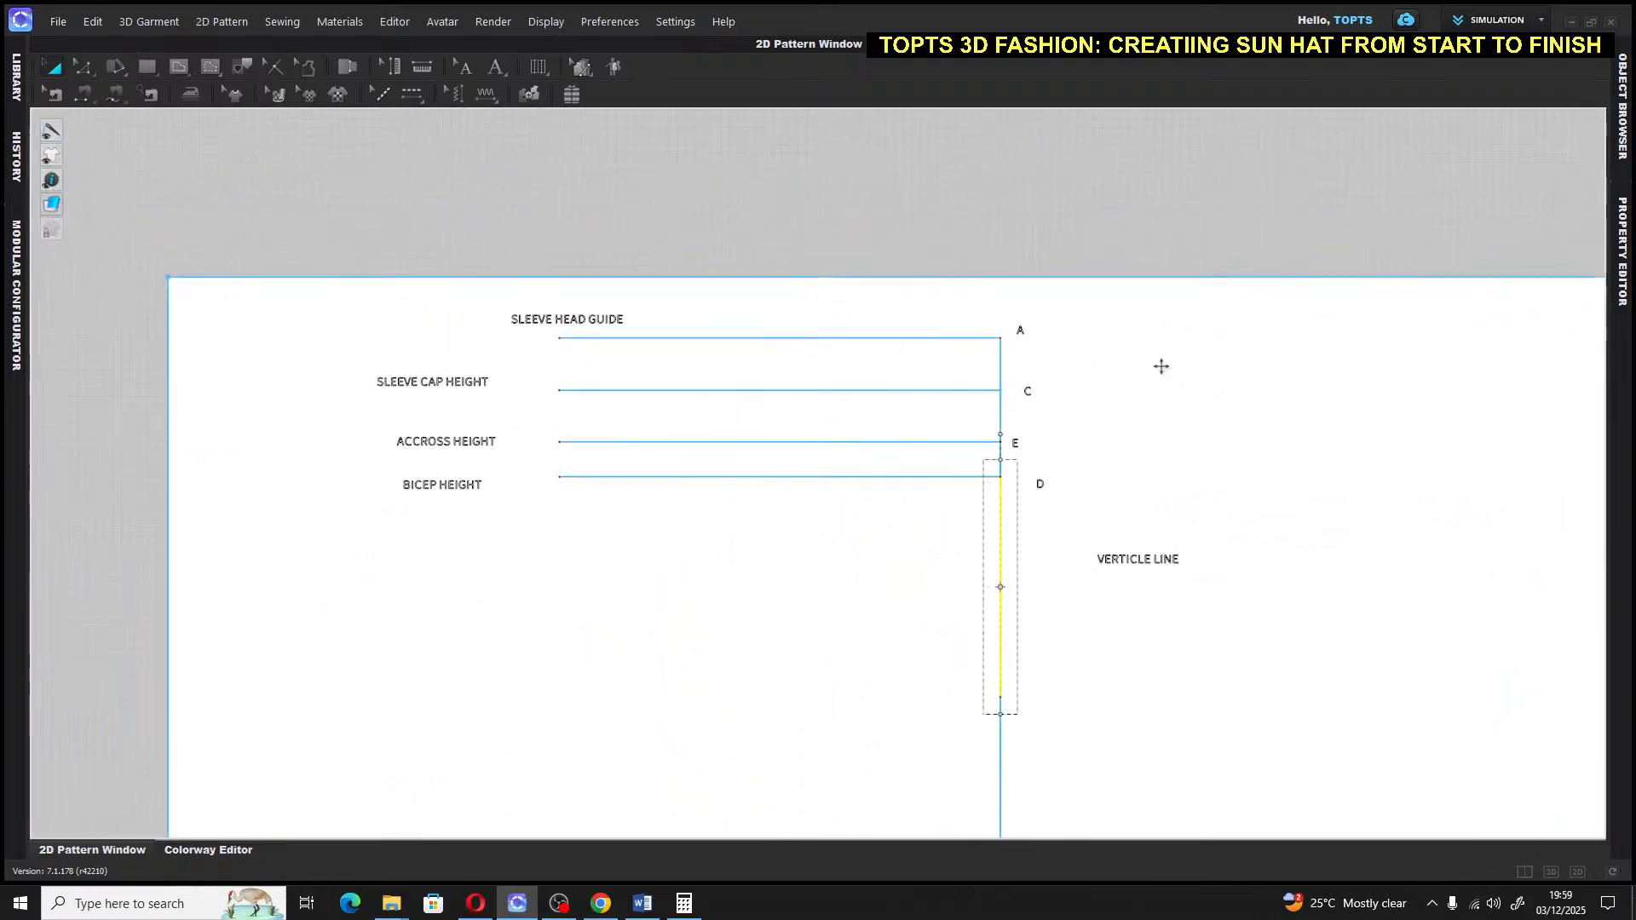
middle_click_drag(1219, 621, 753, 452)
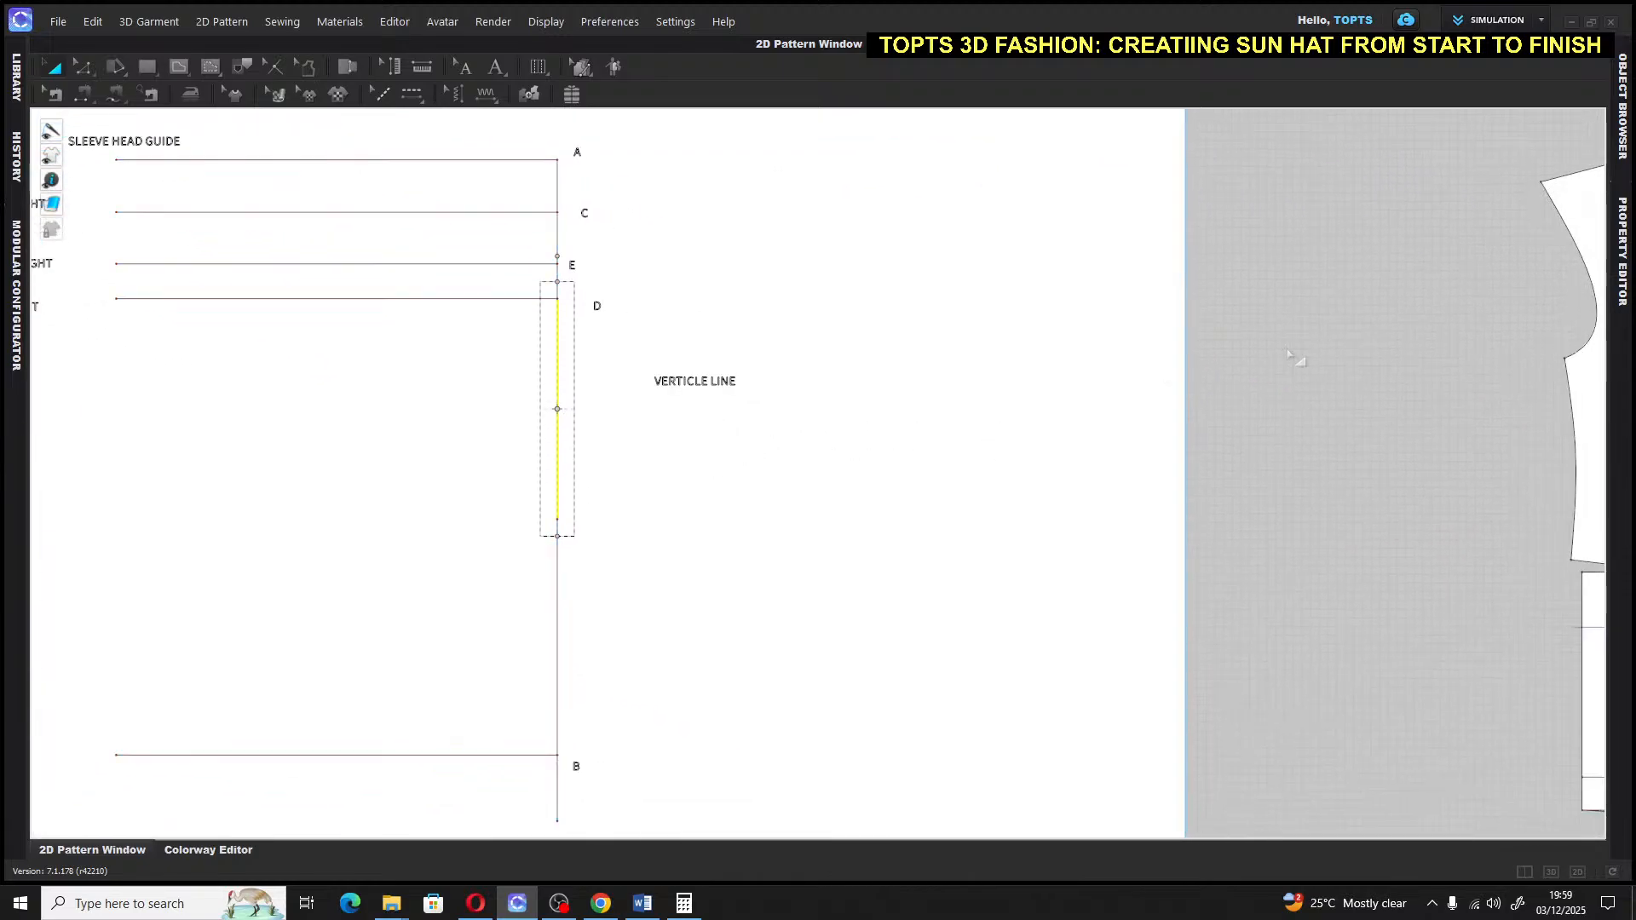
scroll(588, 519, "up", 6)
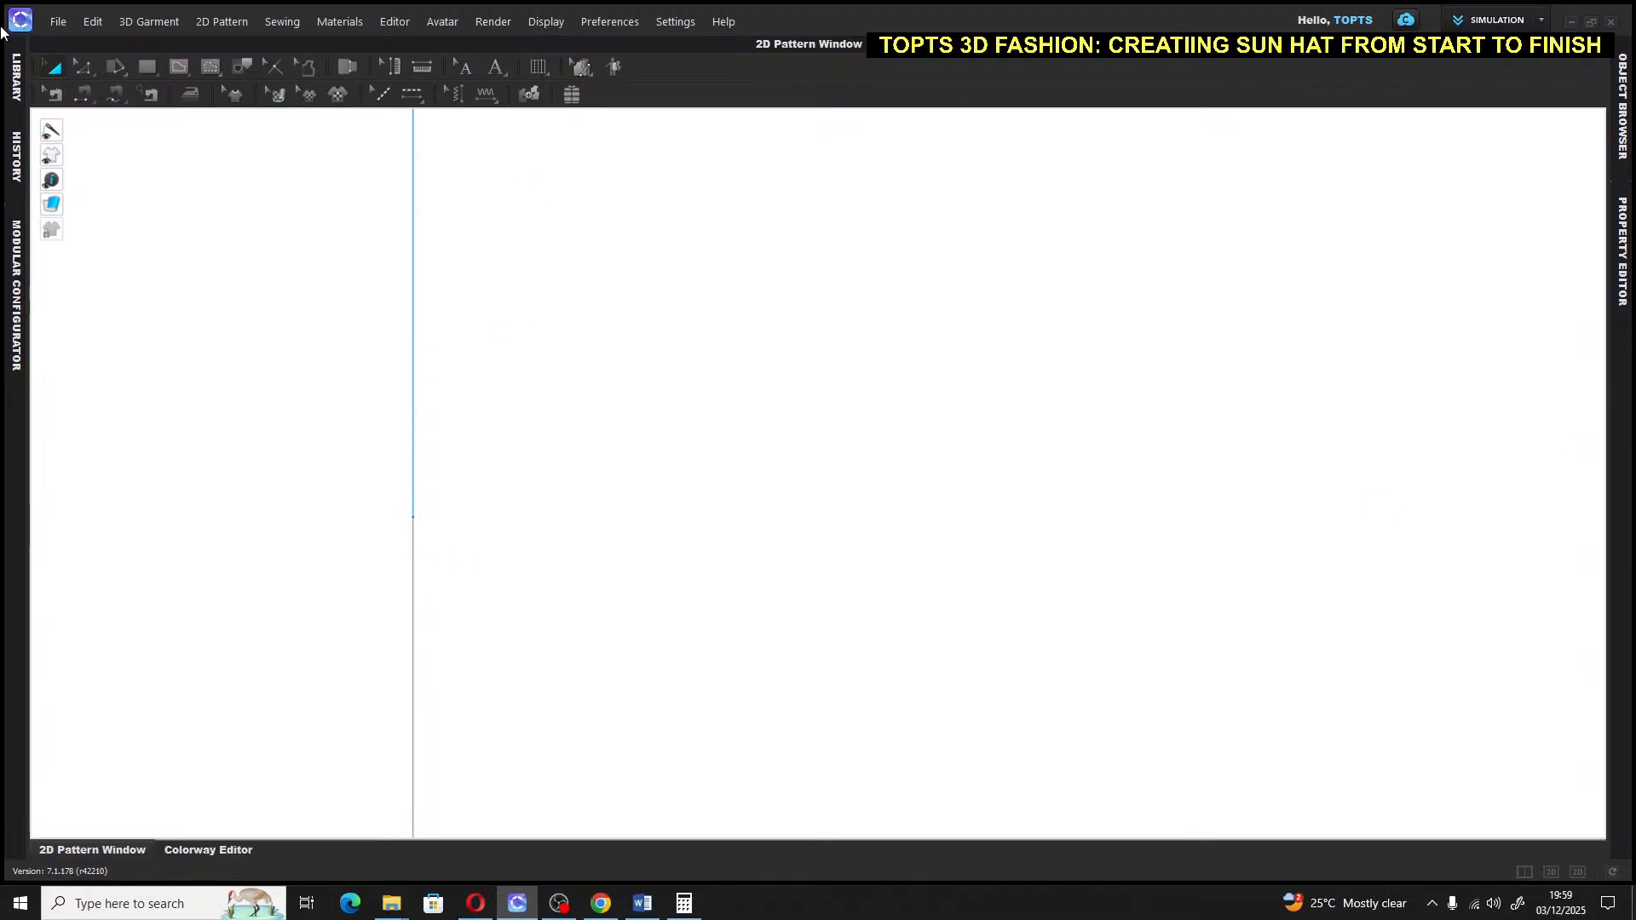
Draw a 1.5-inch segment starting from the end of the vertical line
left_click(62, 70)
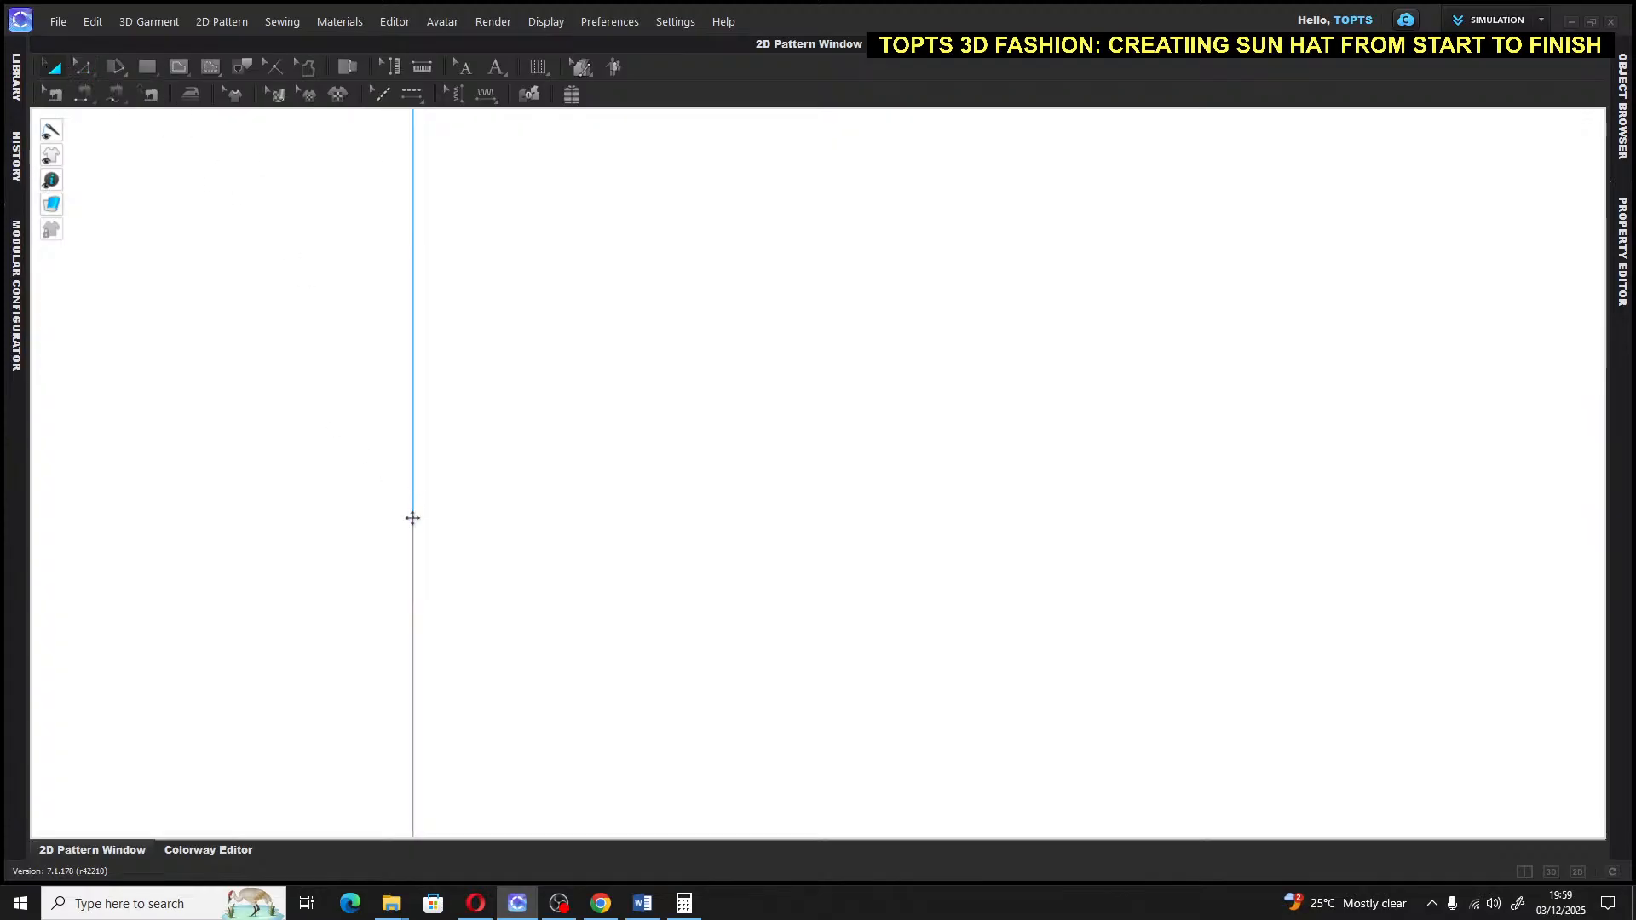
left_click(179, 66)
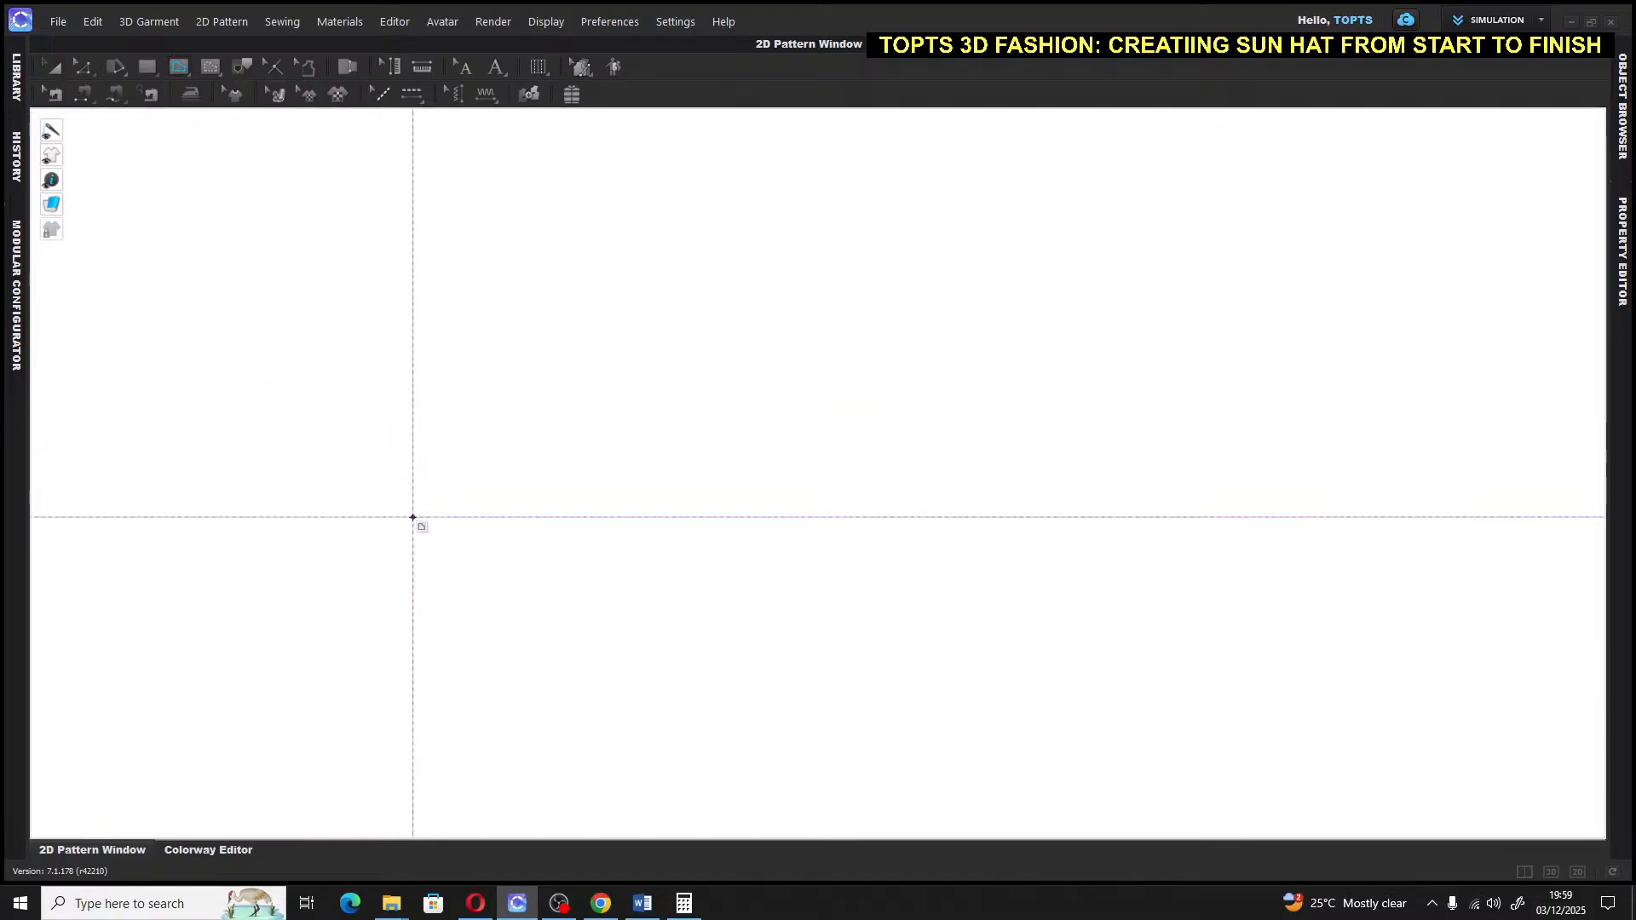
left_click(413, 517)
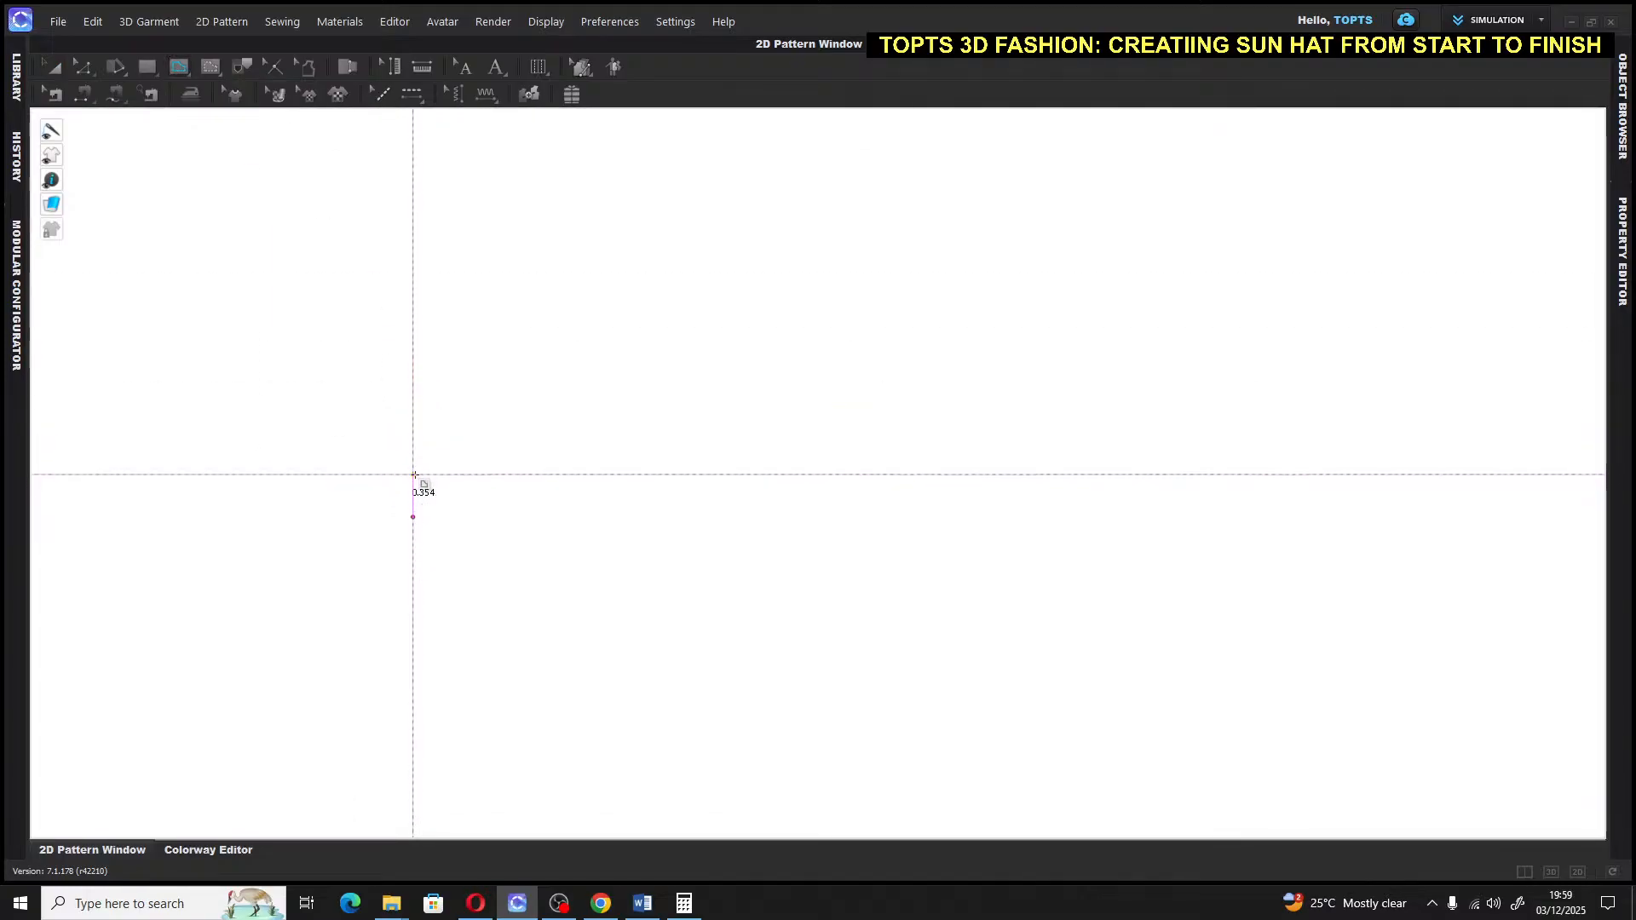
right_click(414, 473)
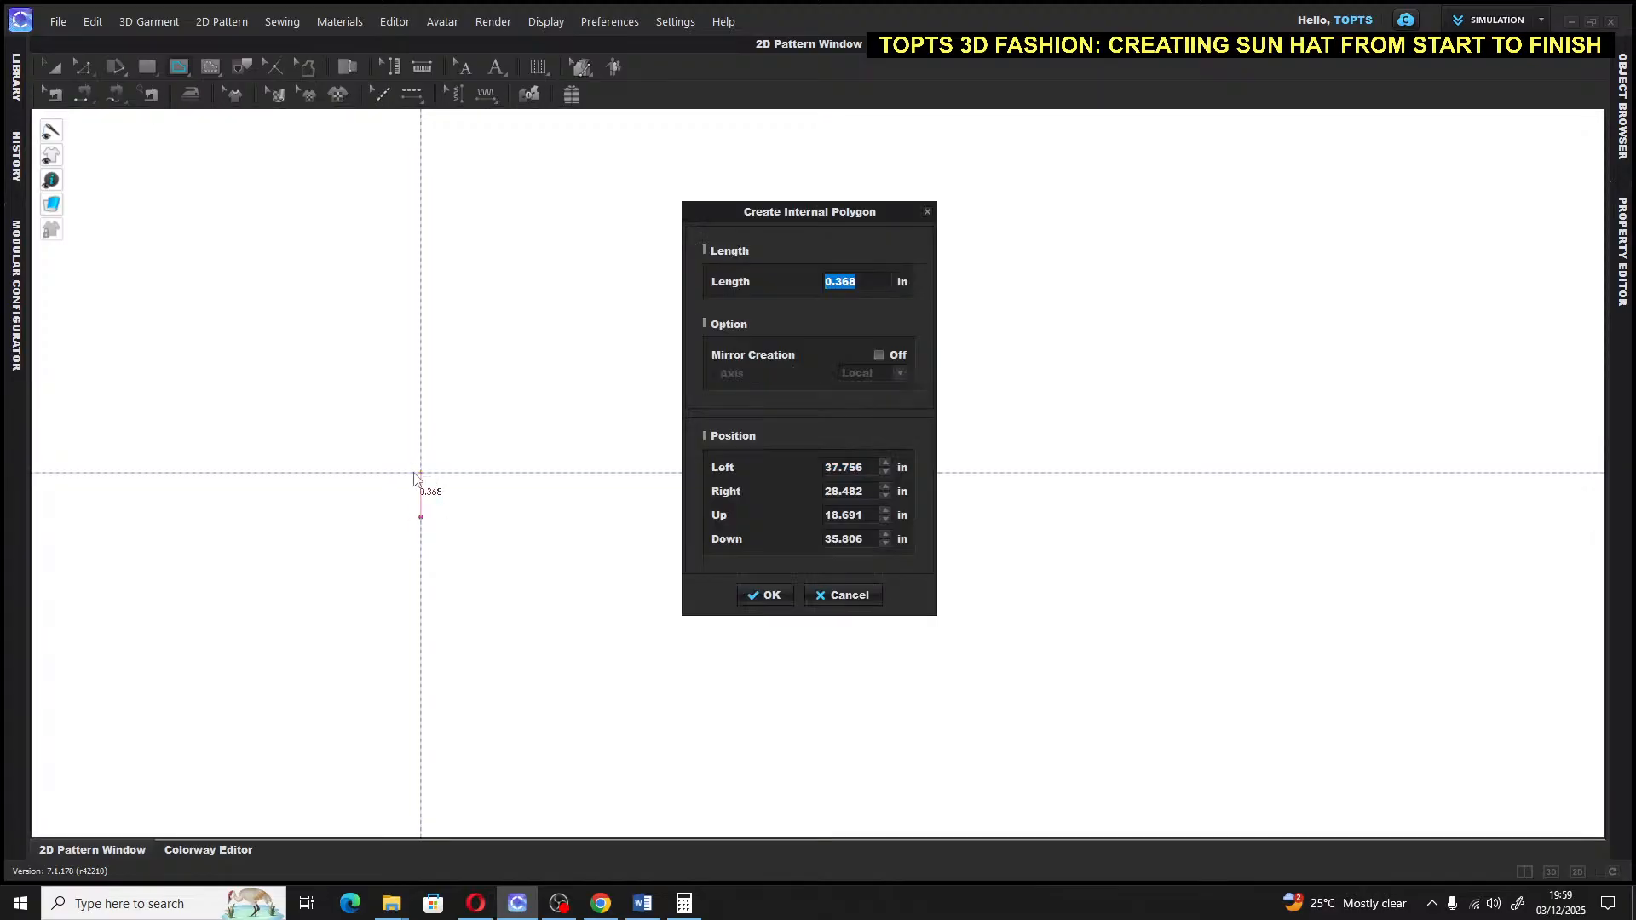
type("1")
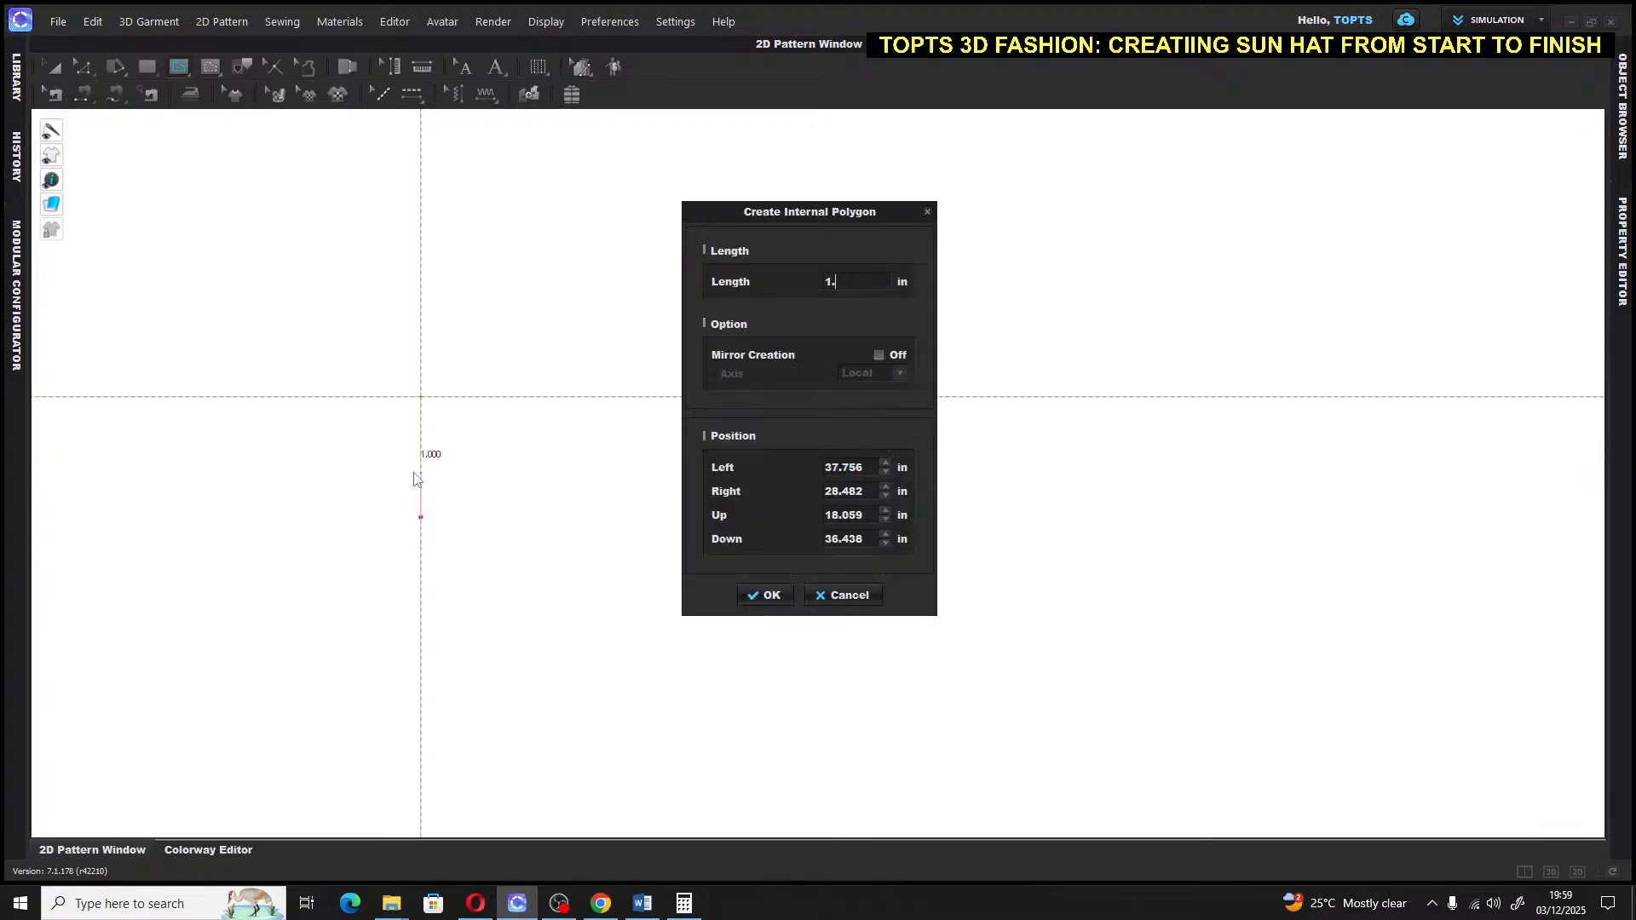
type(".5")
key("Return")
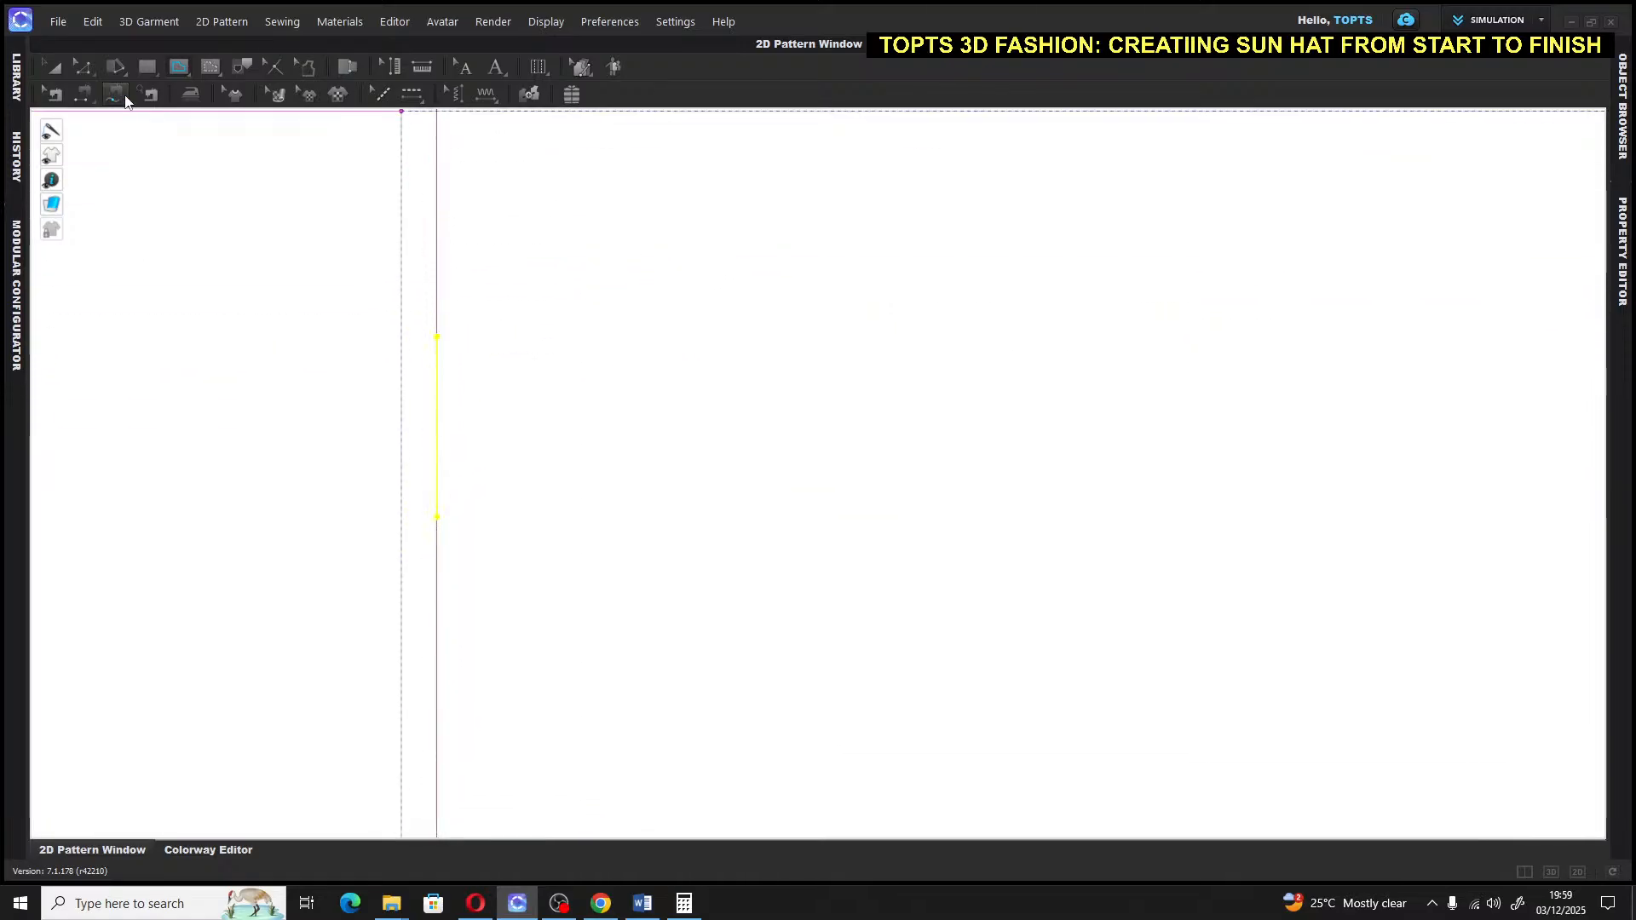
Place the text label F beside the segment's end
left_click(51, 67)
left_click(507, 334)
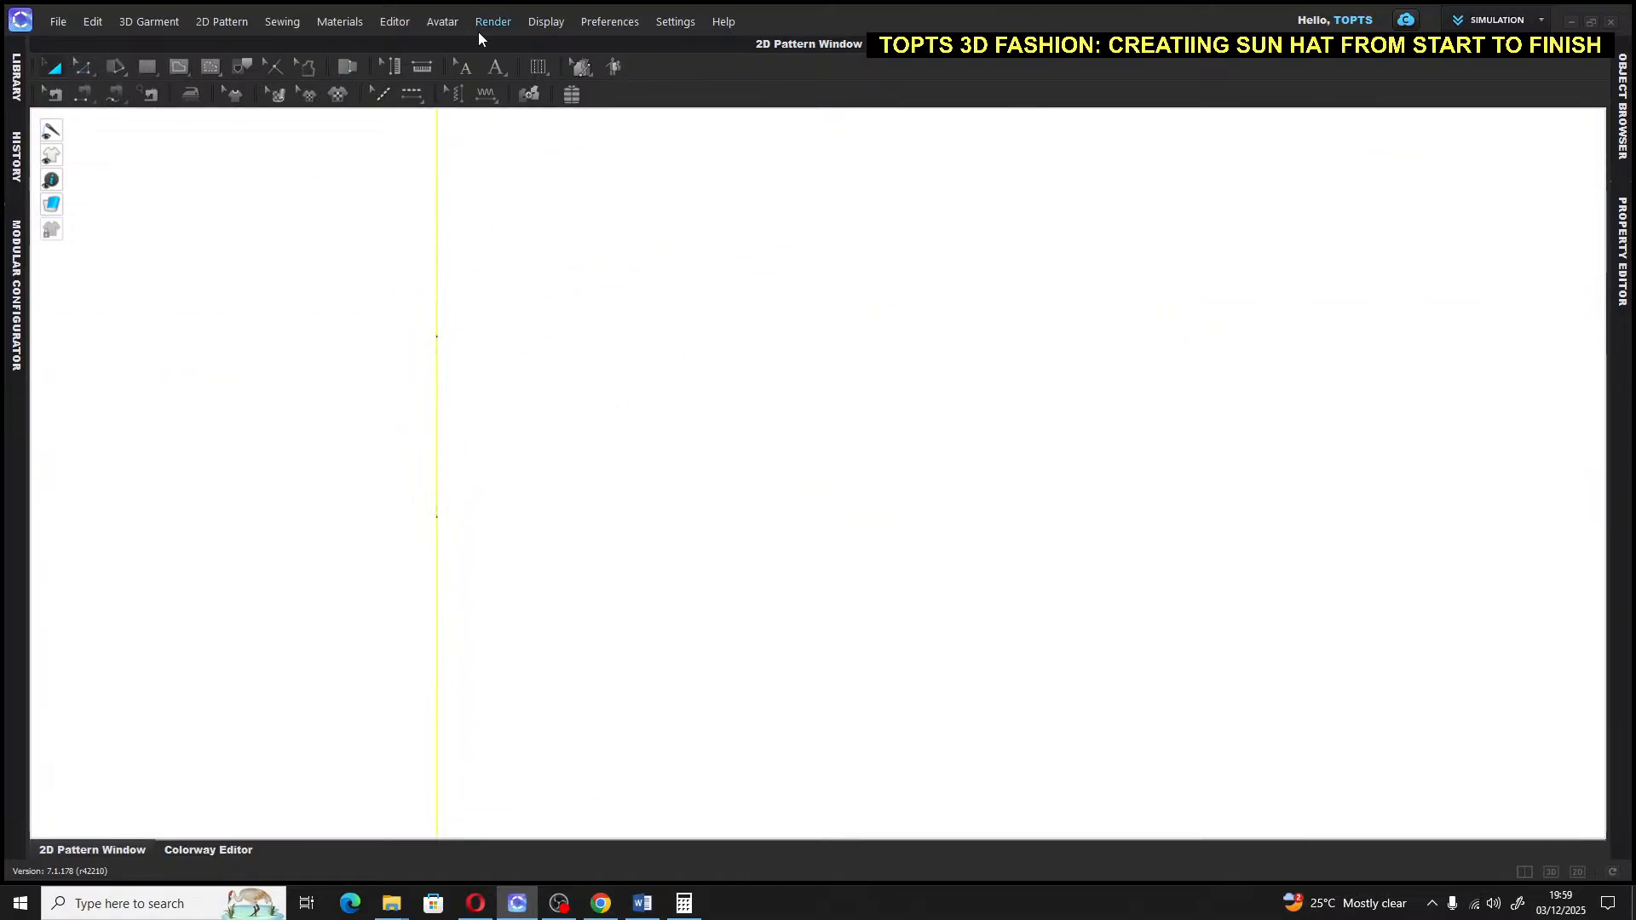
left_click(493, 68)
left_click(466, 341)
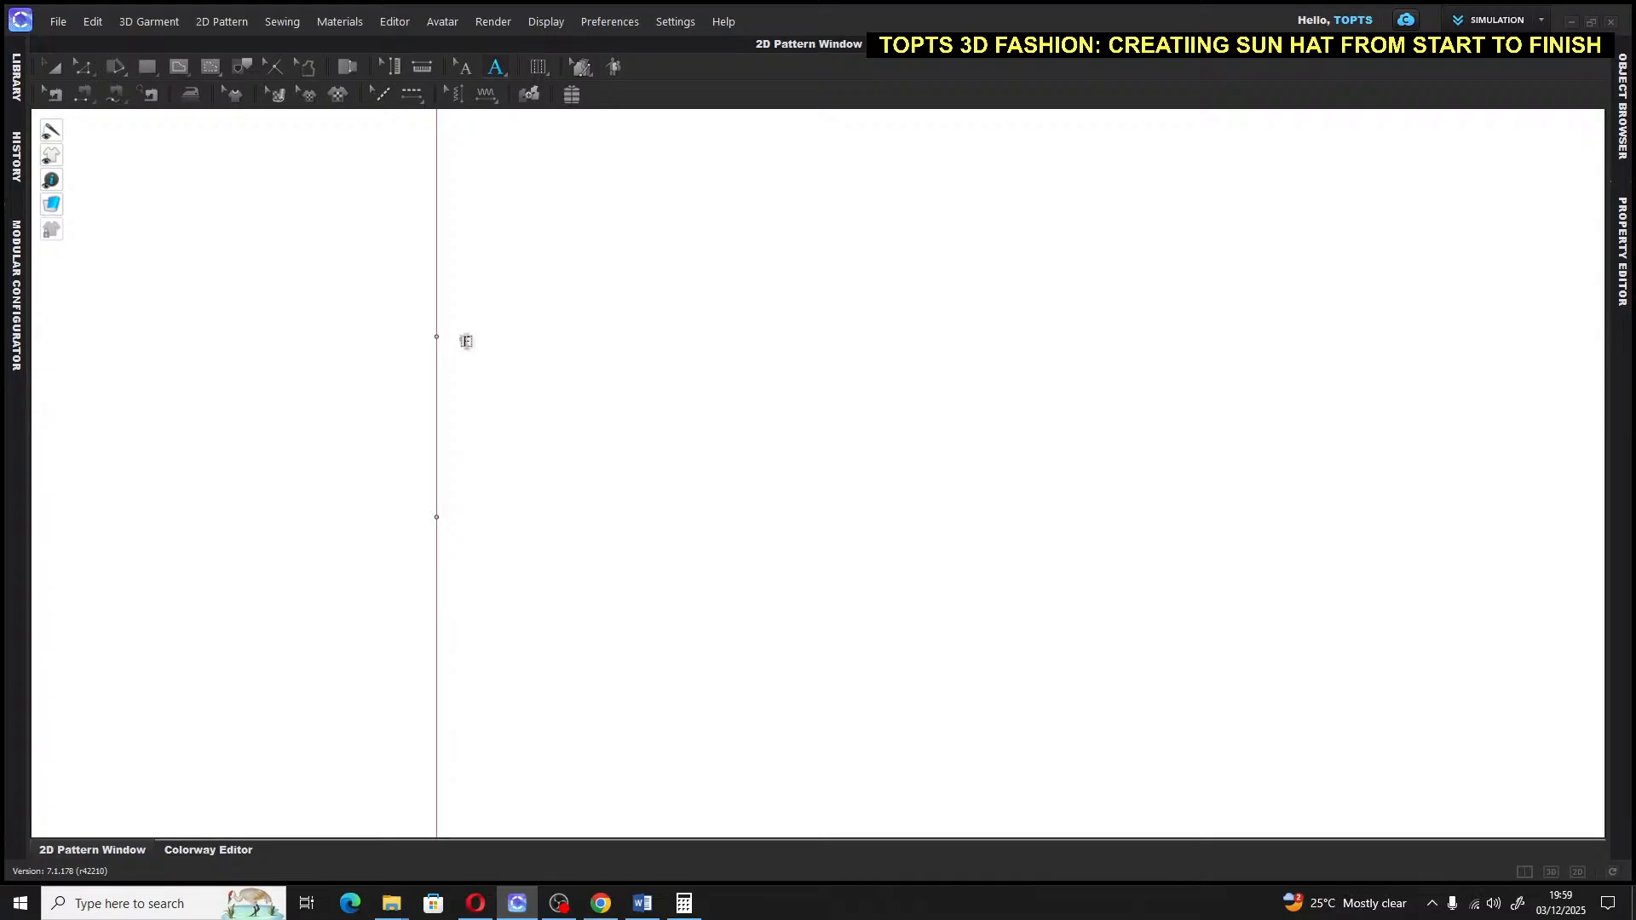
left_click(56, 68)
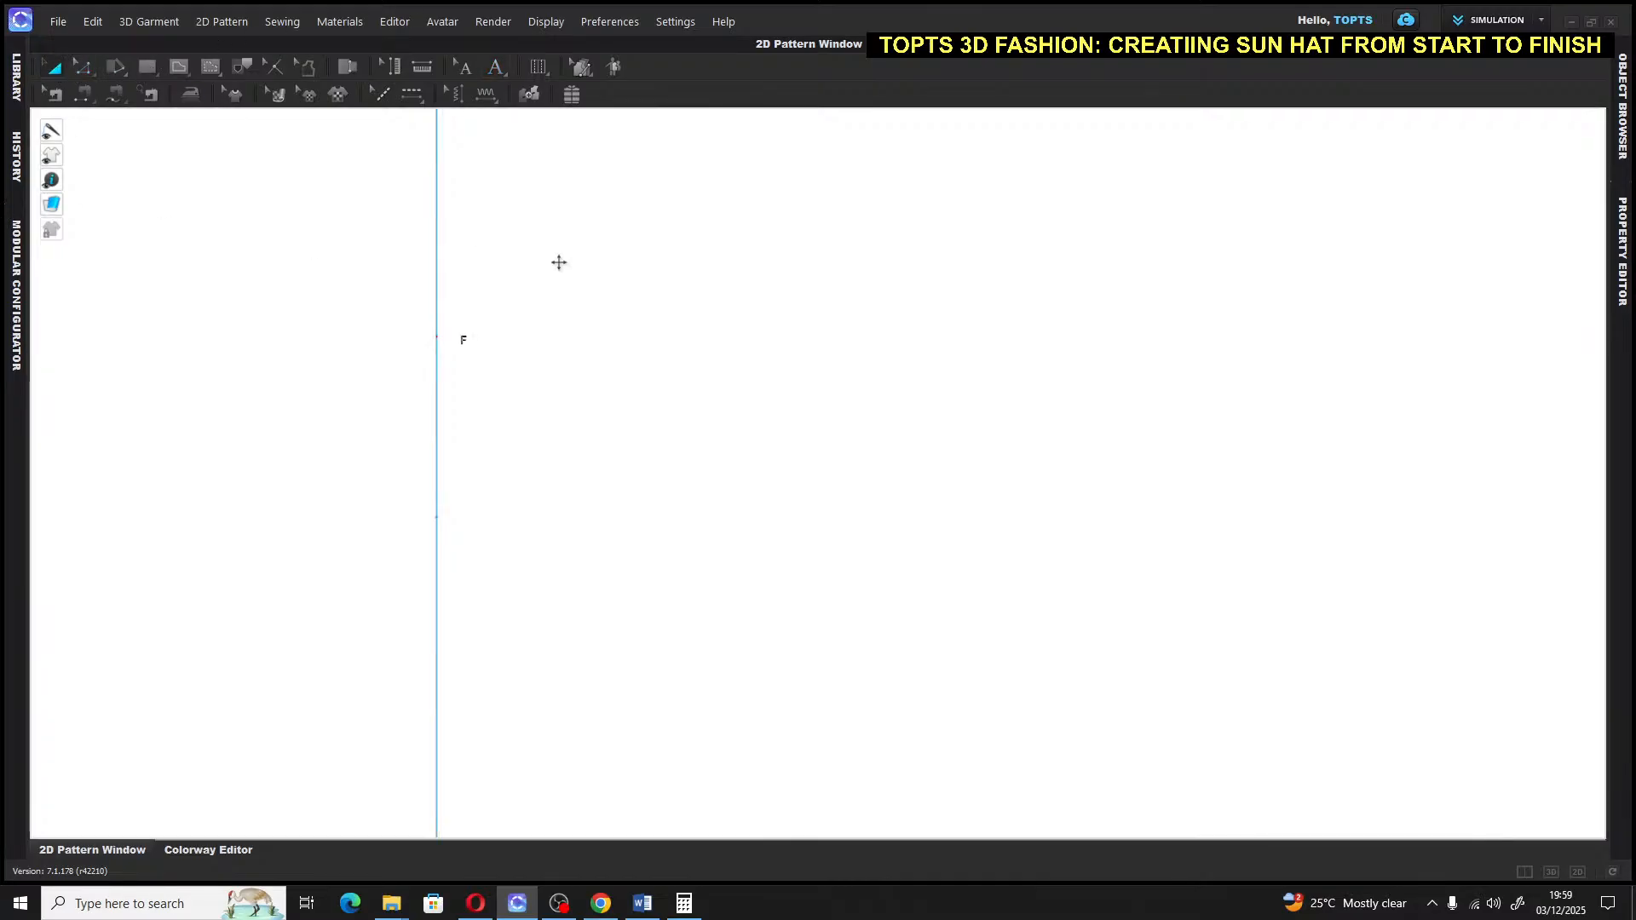
scroll(778, 364, "down", 5)
scroll(779, 365, "down", 2)
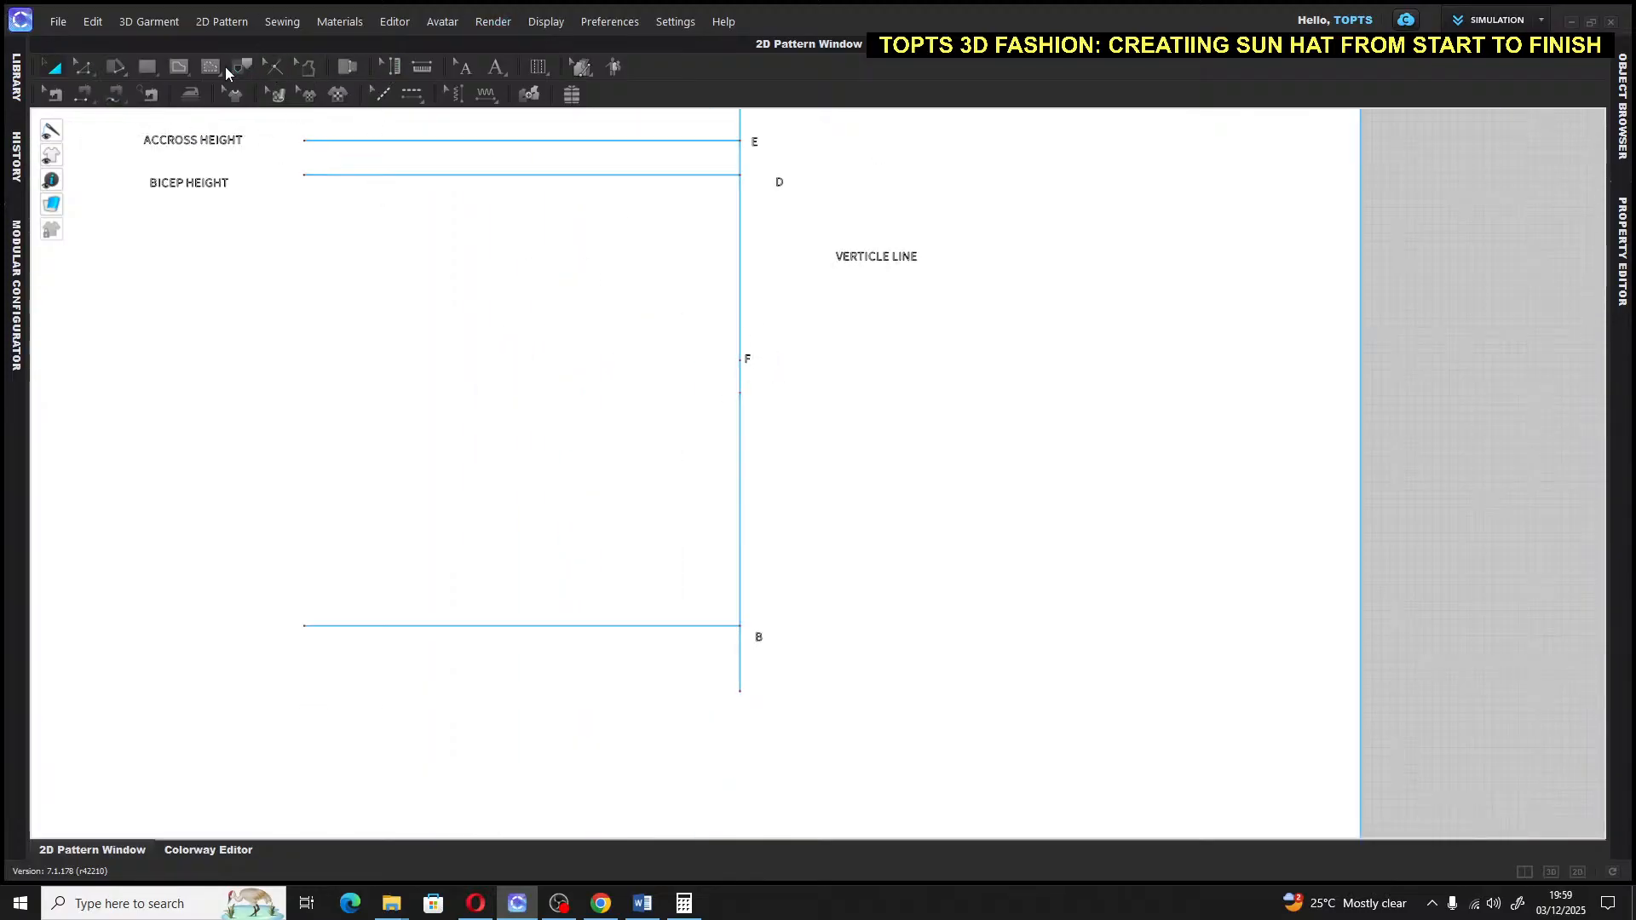
Draw a 20-inch horizontal line ending at F and begin its ELBOW HEIGHT label
left_click(178, 67)
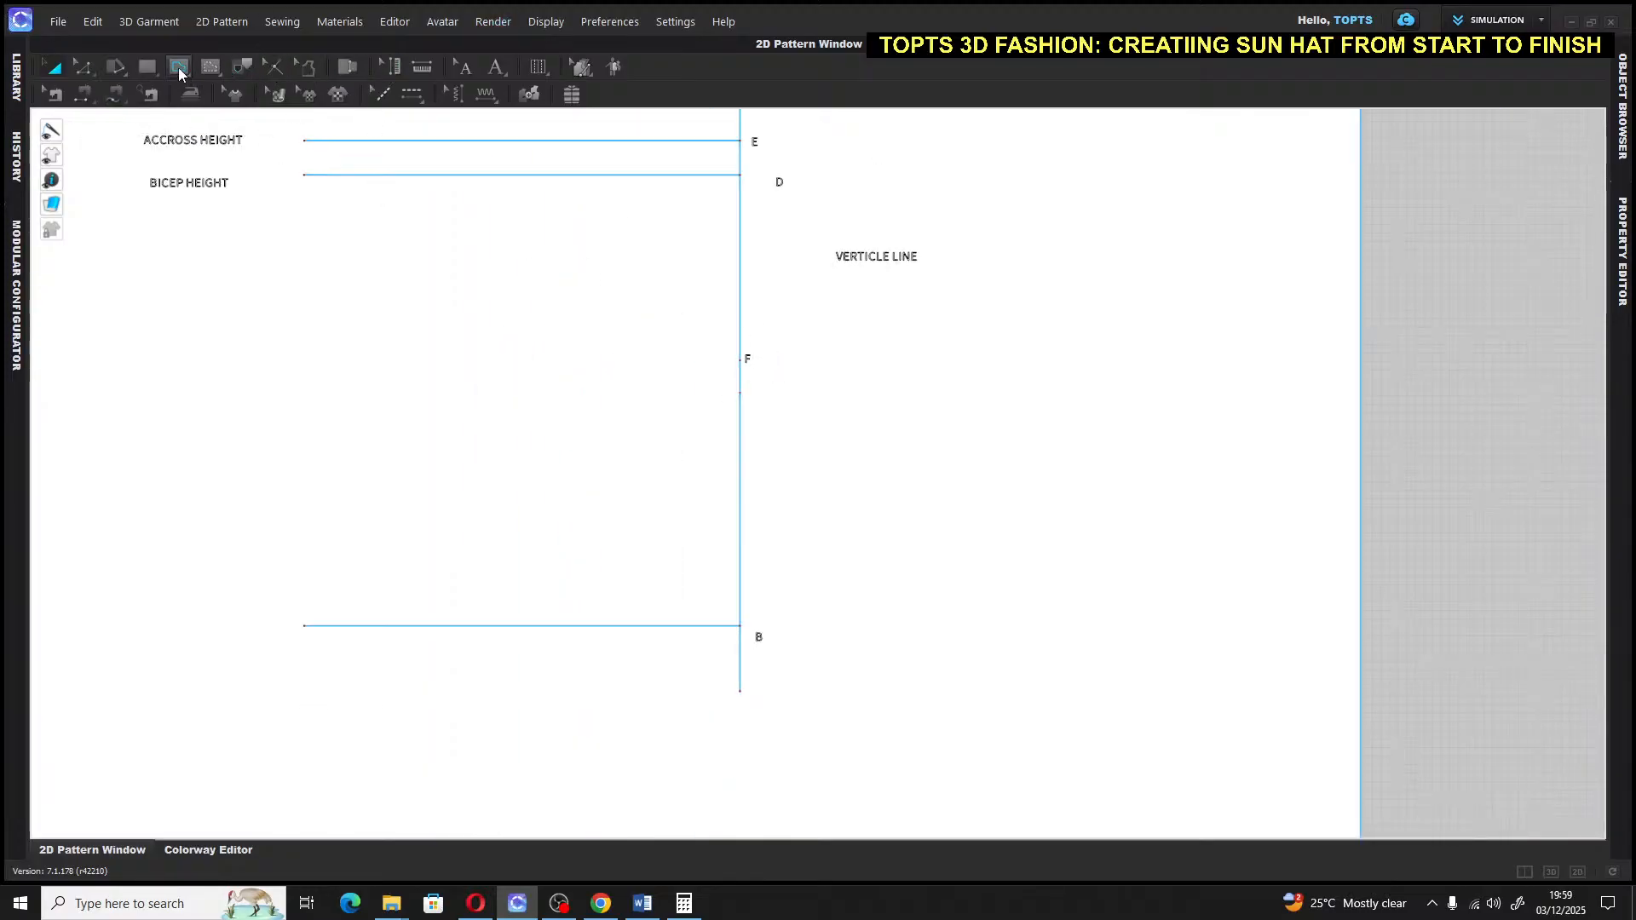
left_click(740, 360)
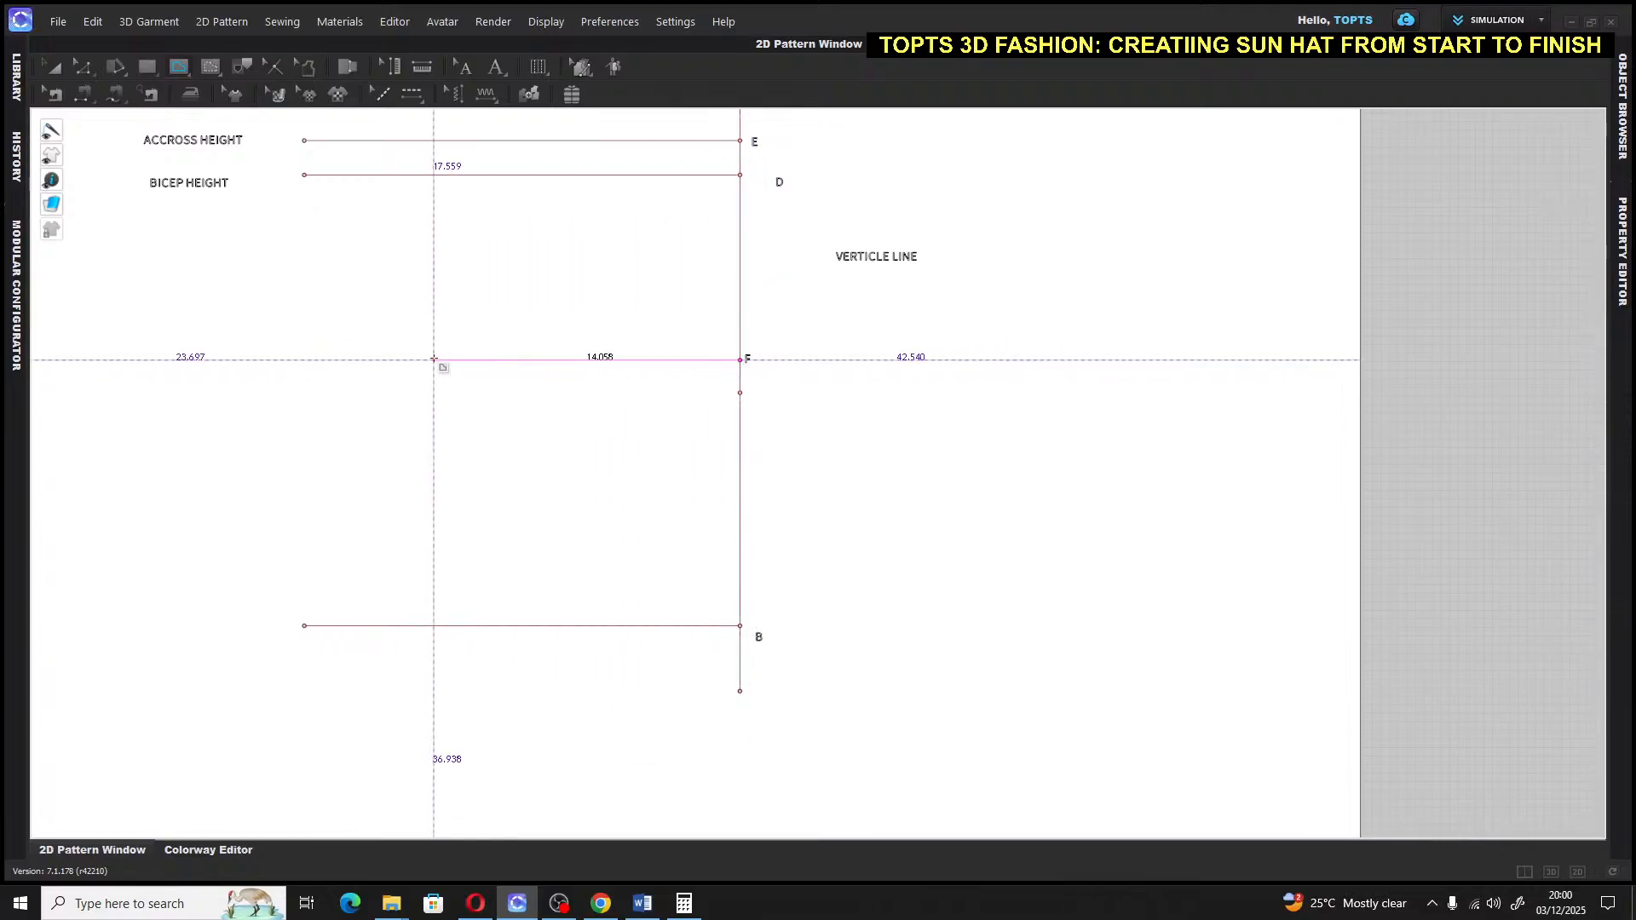
left_click(434, 359)
type("20")
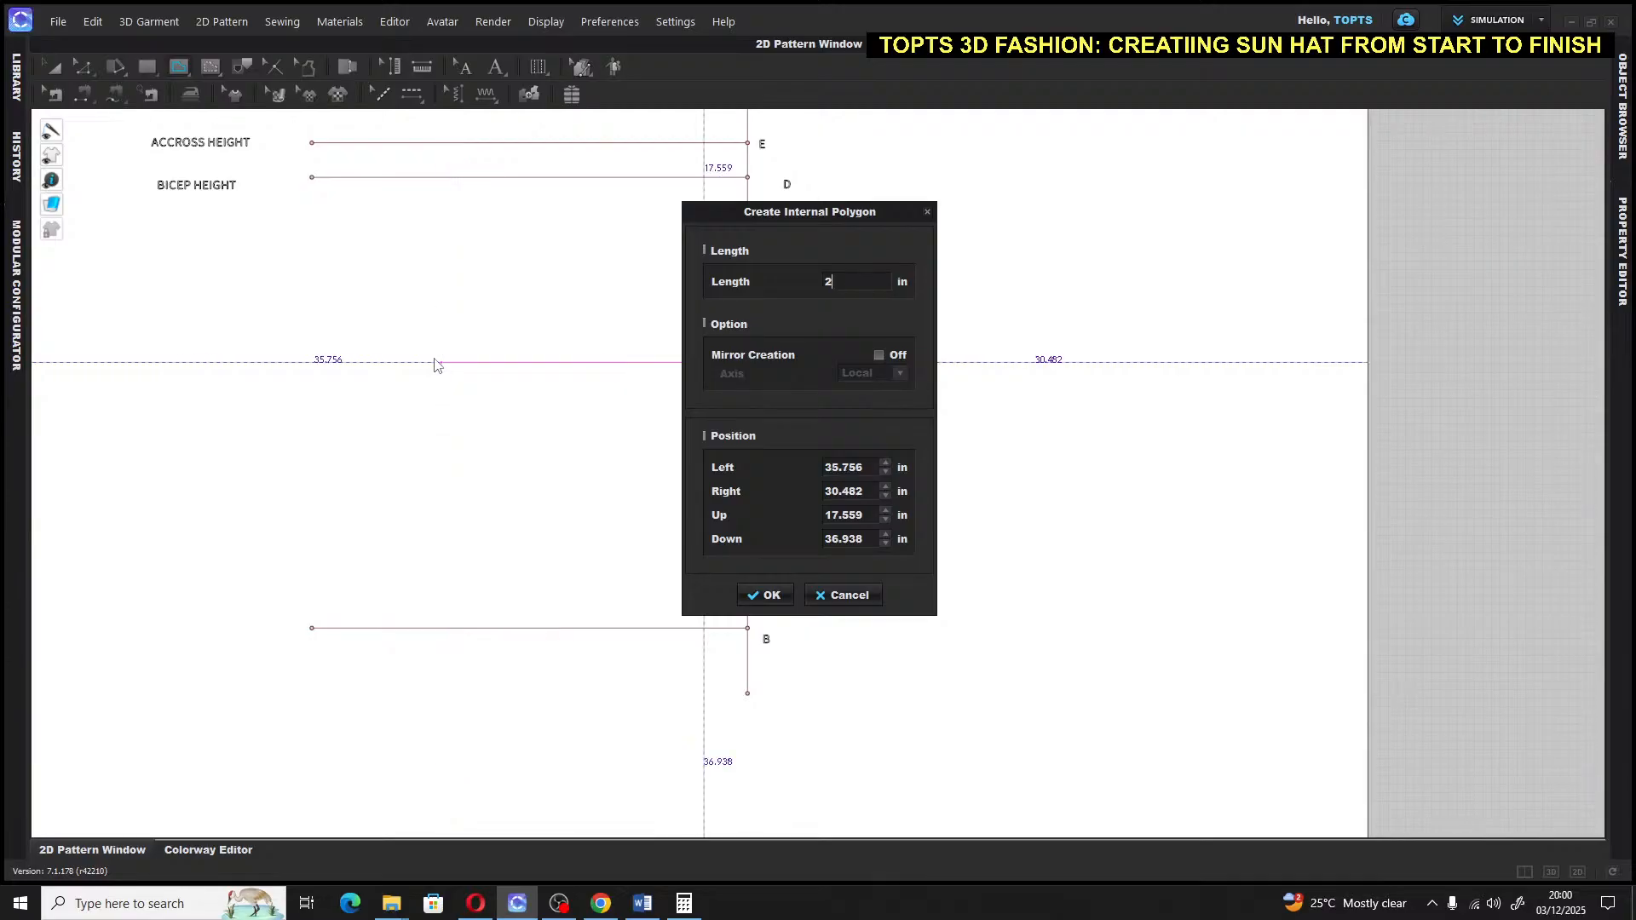
left_click(770, 595)
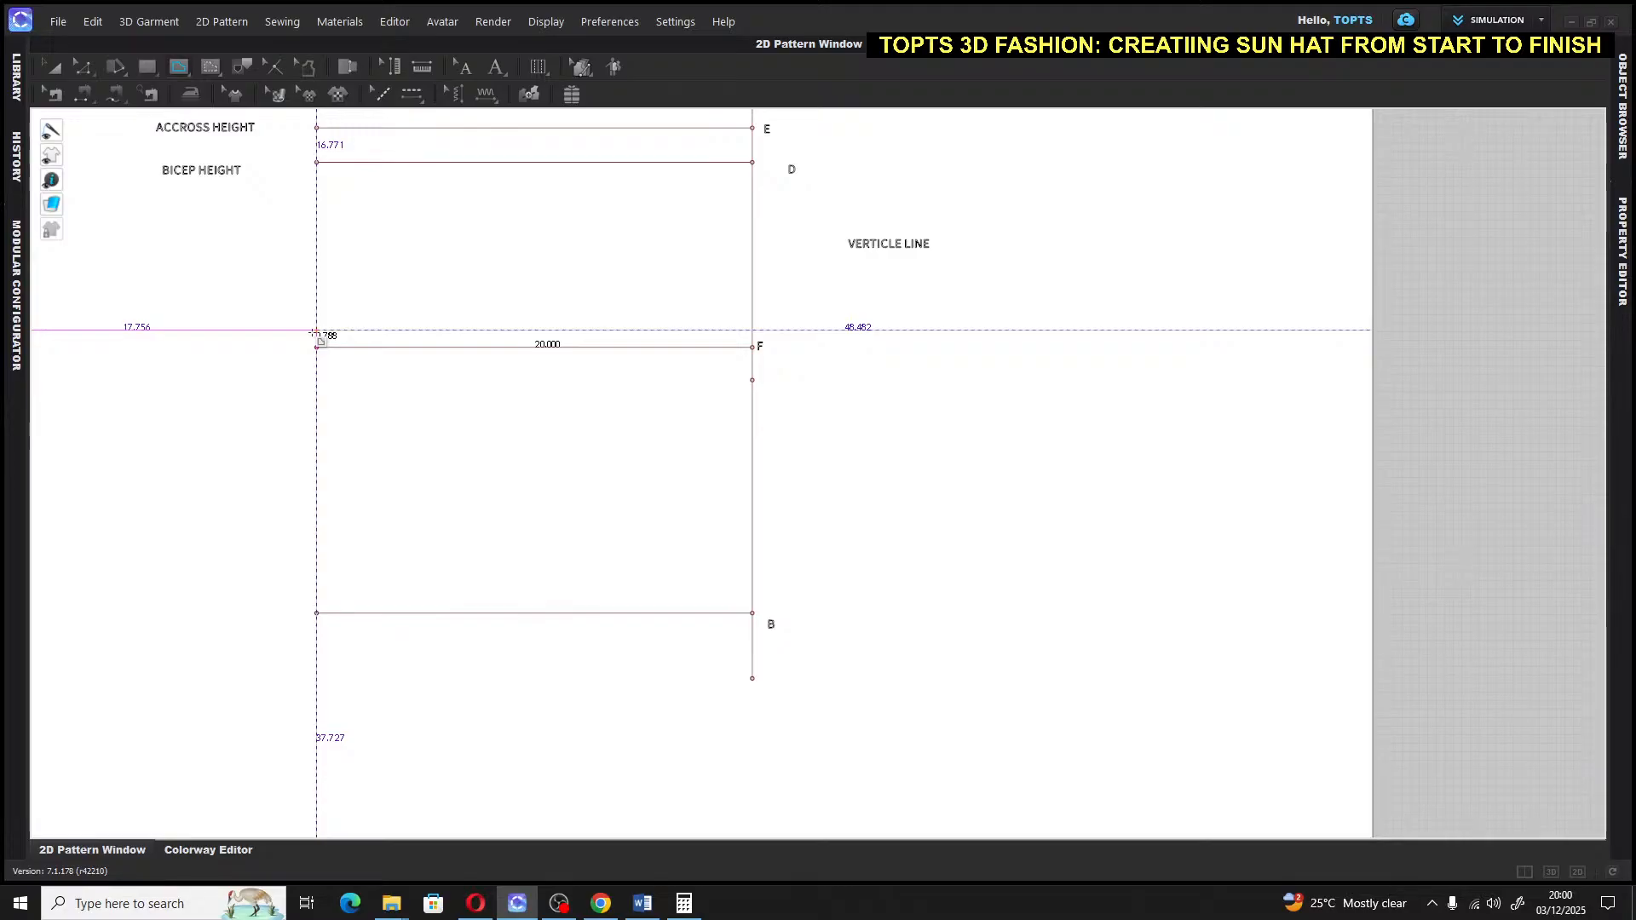
key("Return")
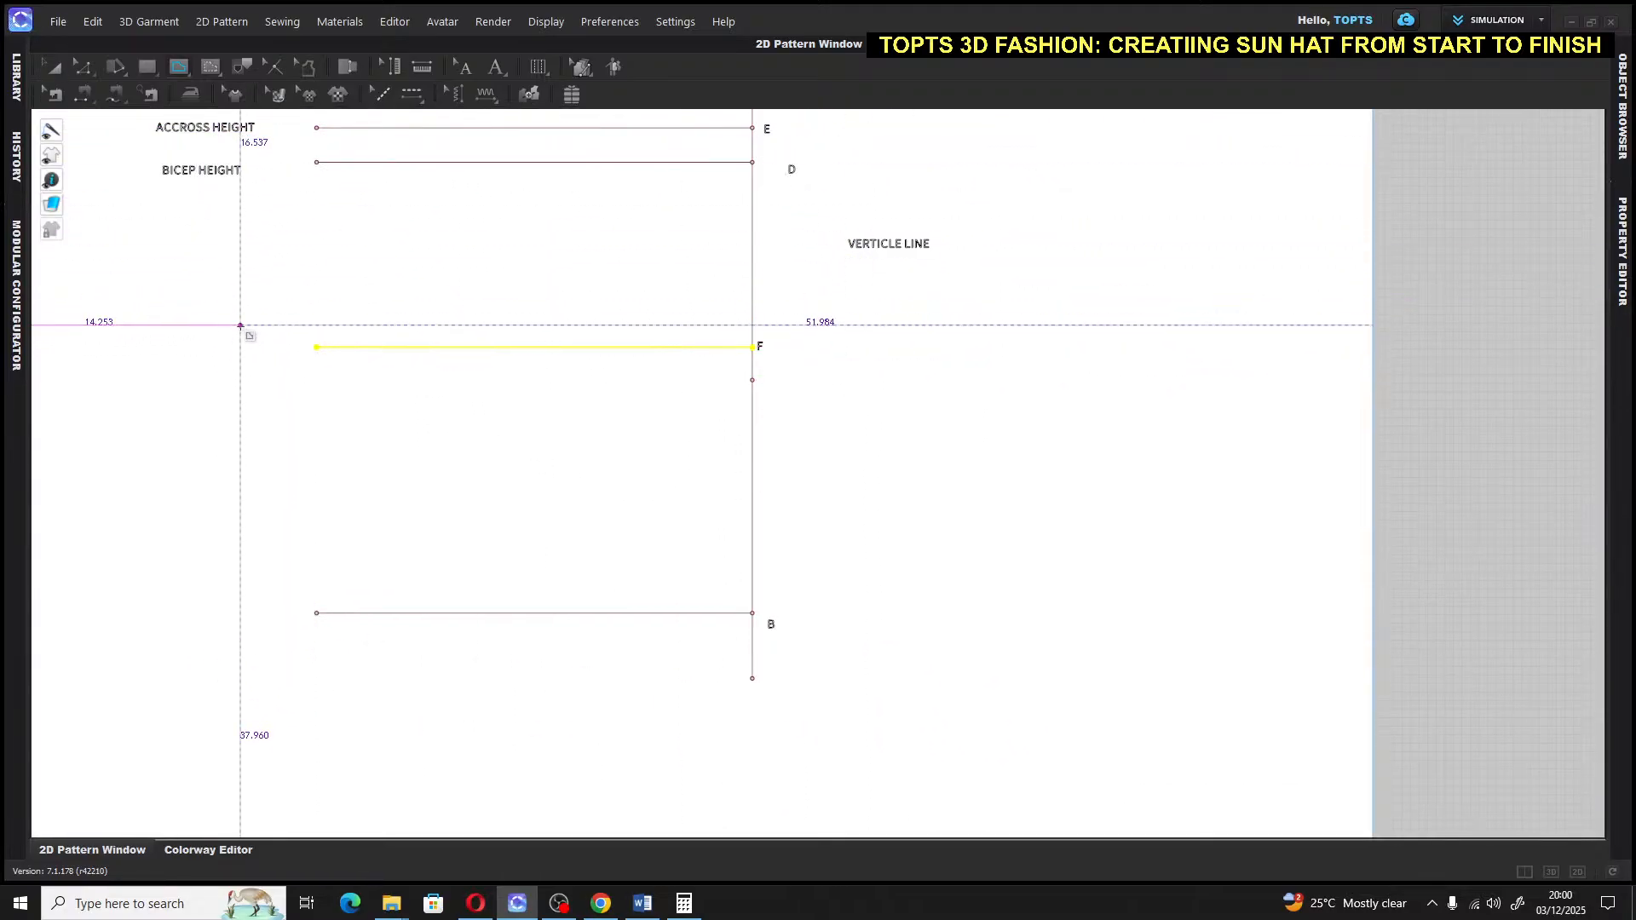
left_click(497, 65)
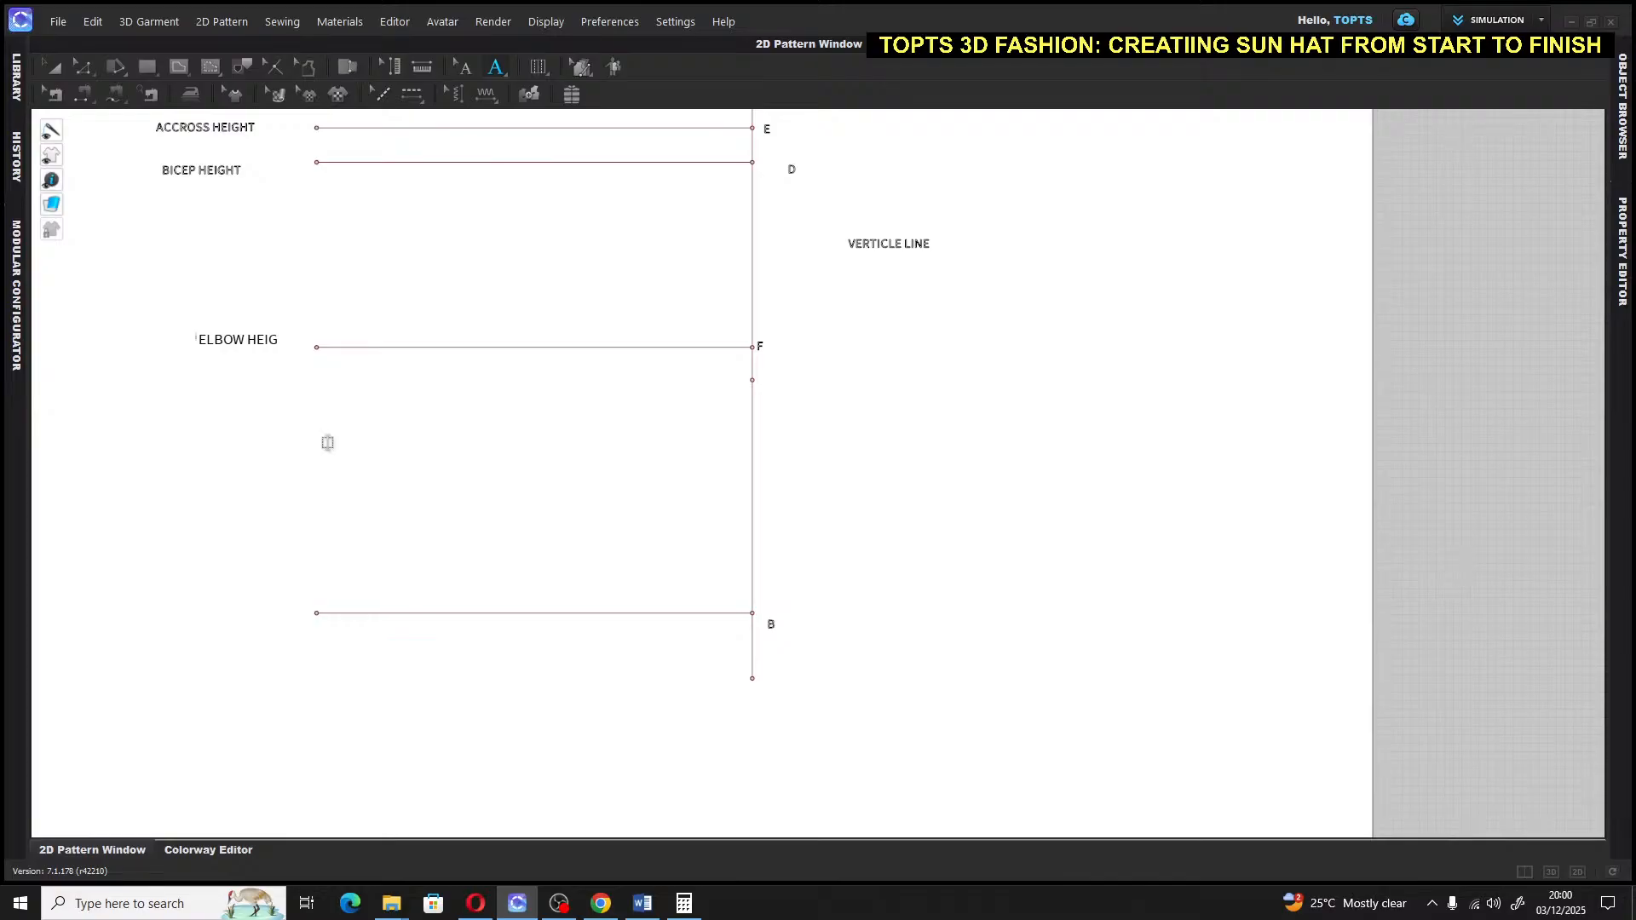
Select all lines, deselect them, and zoom out to fit the draft from A to B
left_click(58, 65)
key("ctrl+a")
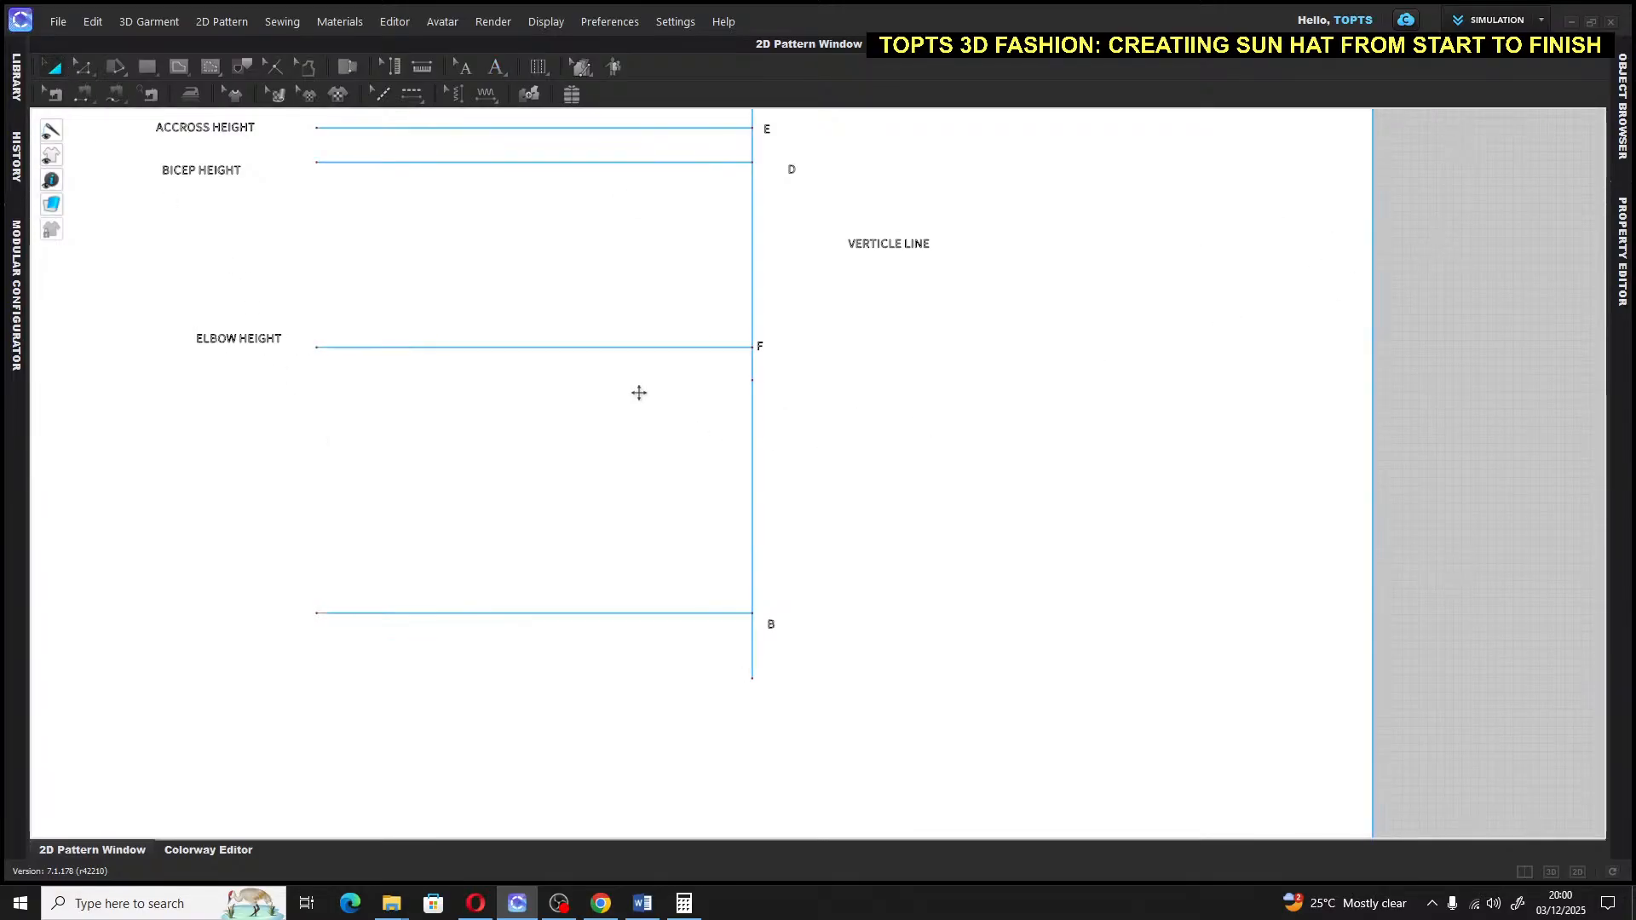
right_click_drag(610, 289, 574, 420)
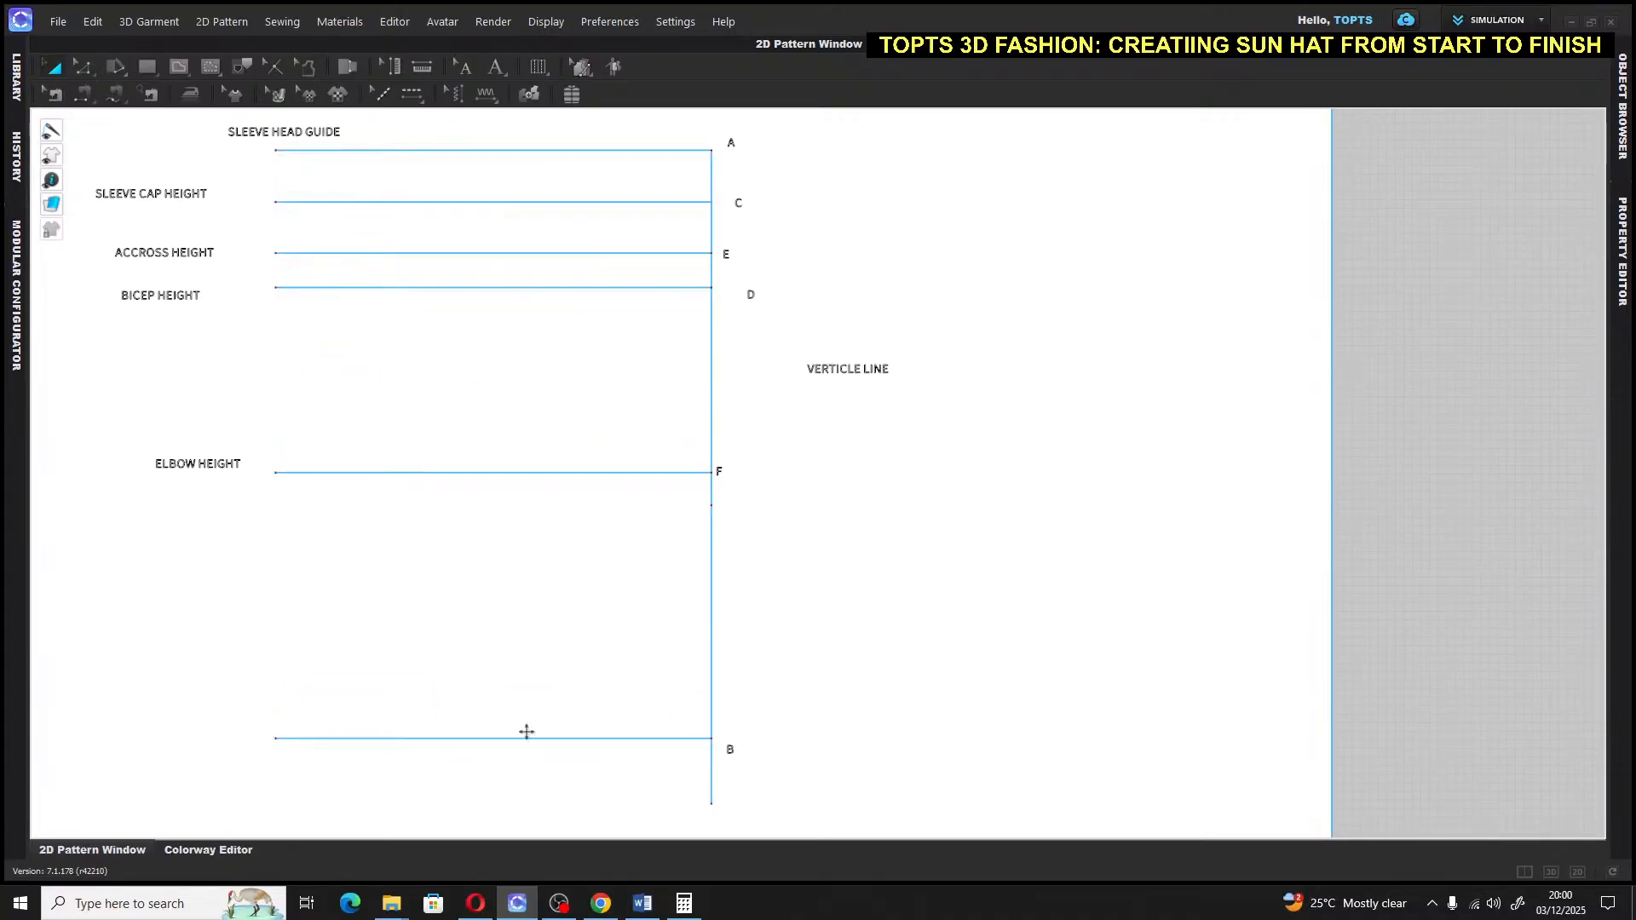
left_click(1263, 458)
scroll(1446, 445, "down", 1)
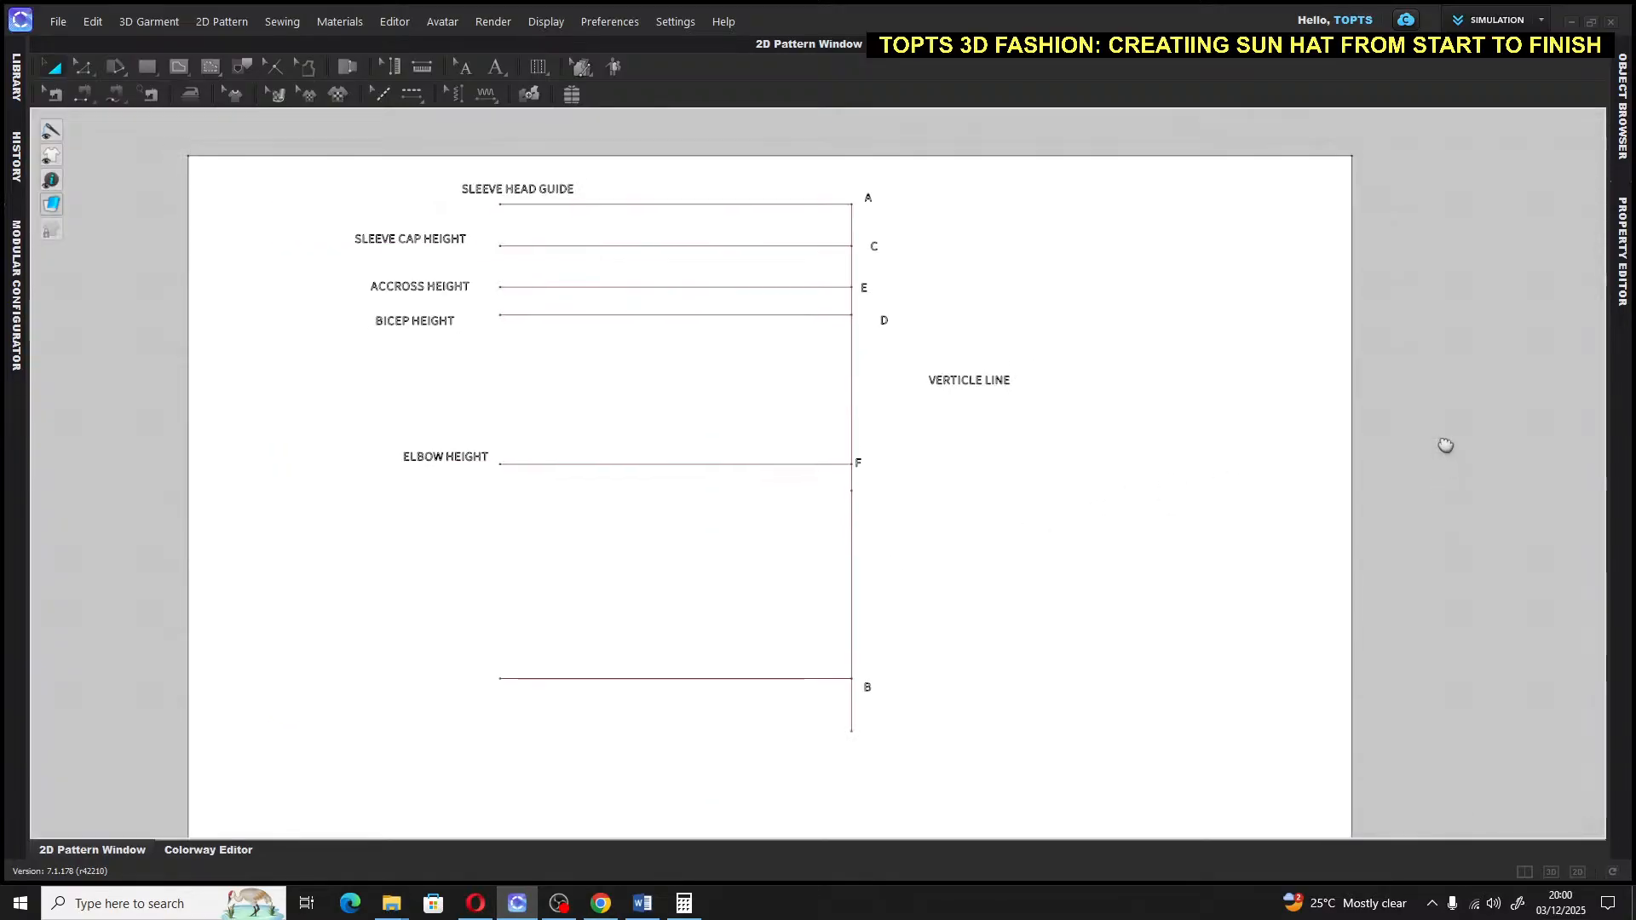
right_click_drag(1447, 445, 1440, 424)
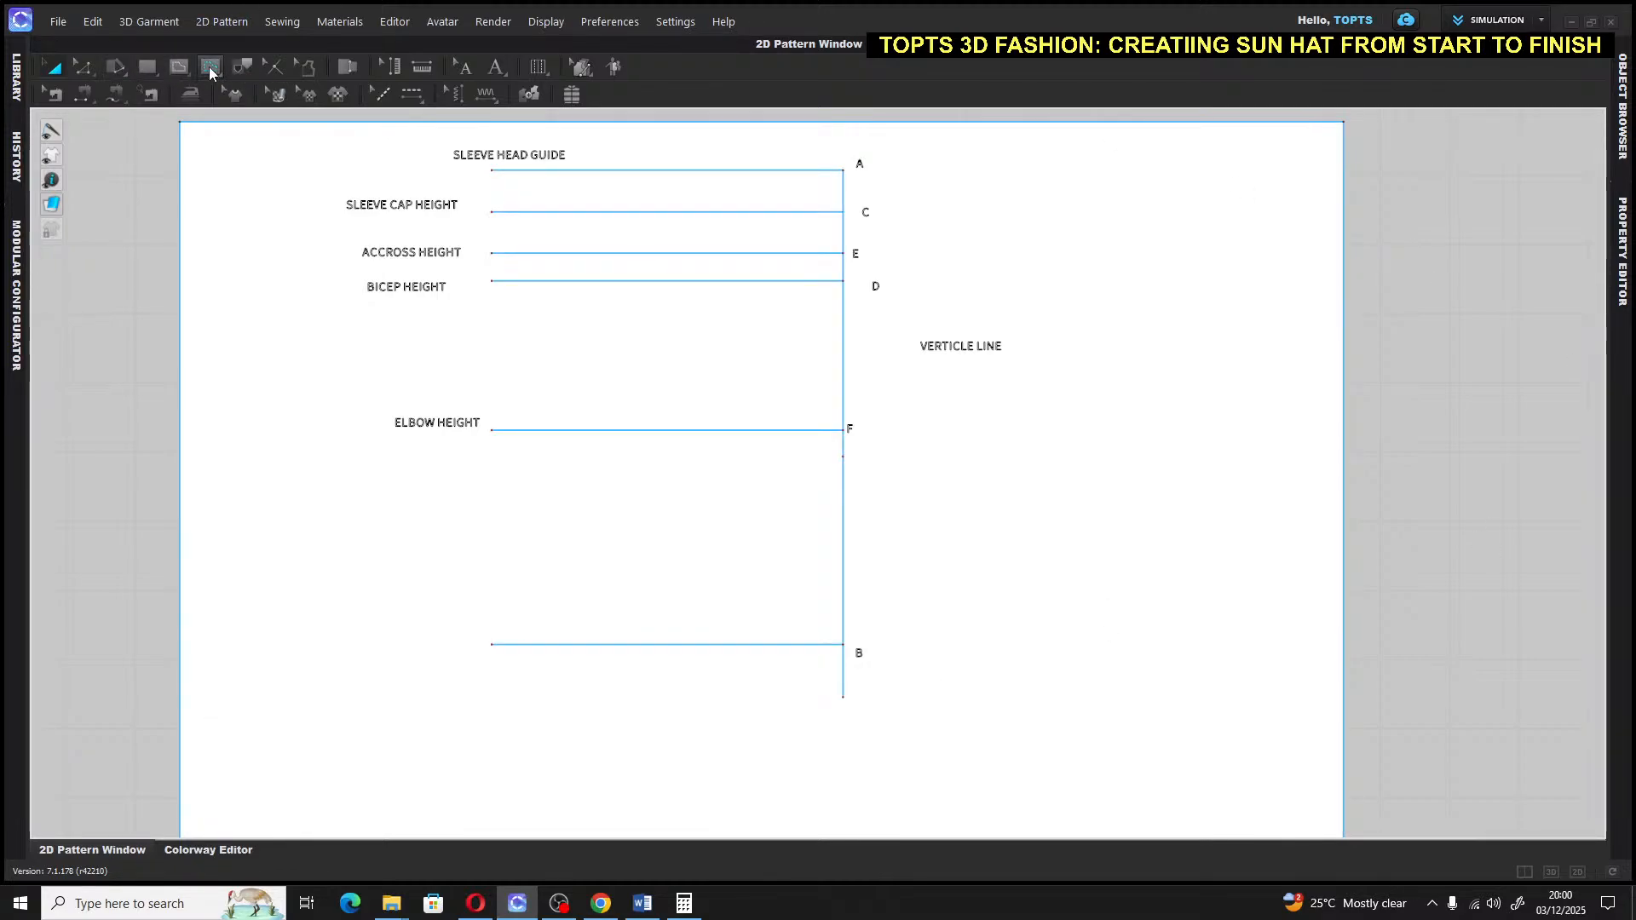
Draw a 1.5-inch line down from point B and label its end G
left_click(180, 67)
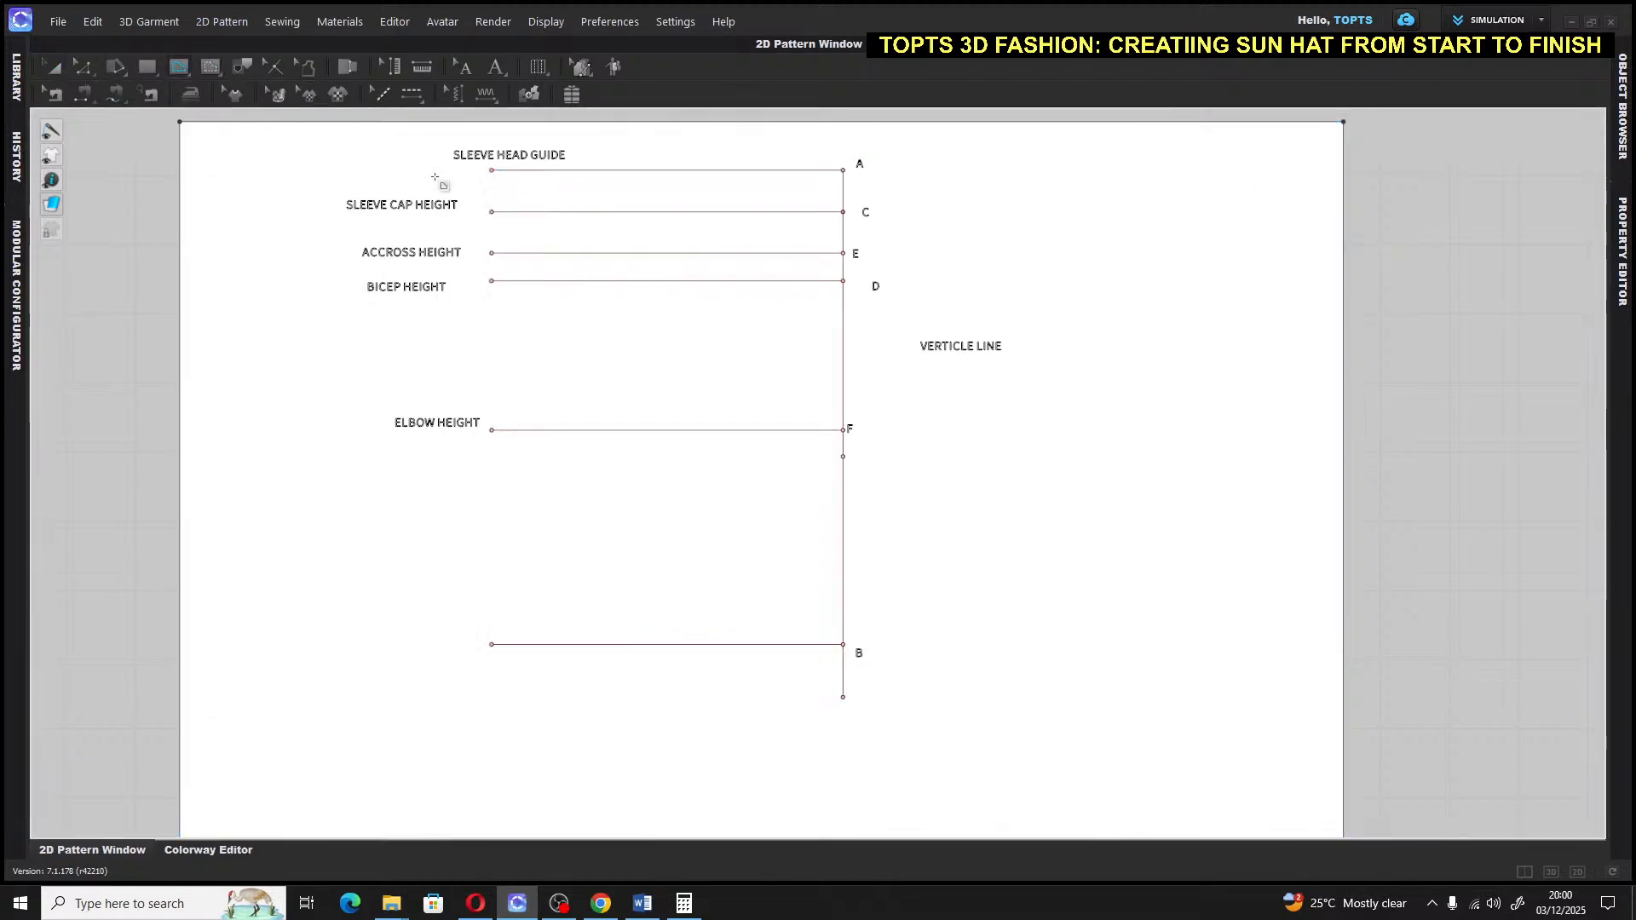
left_click_drag(843, 645, 844, 688)
type("1")
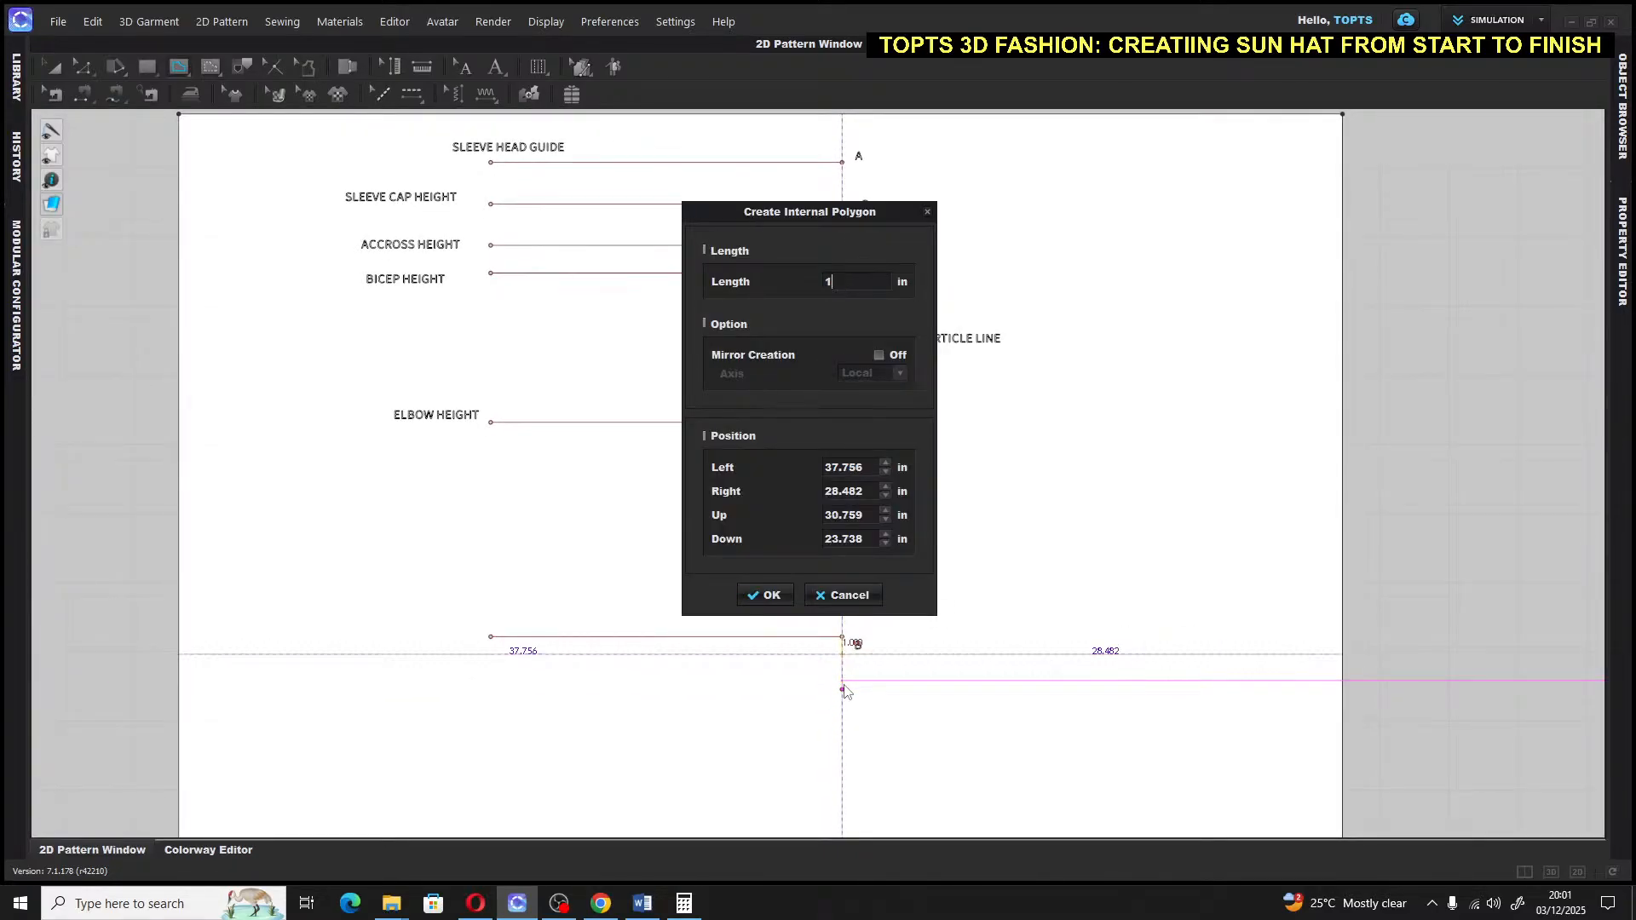
type(".5")
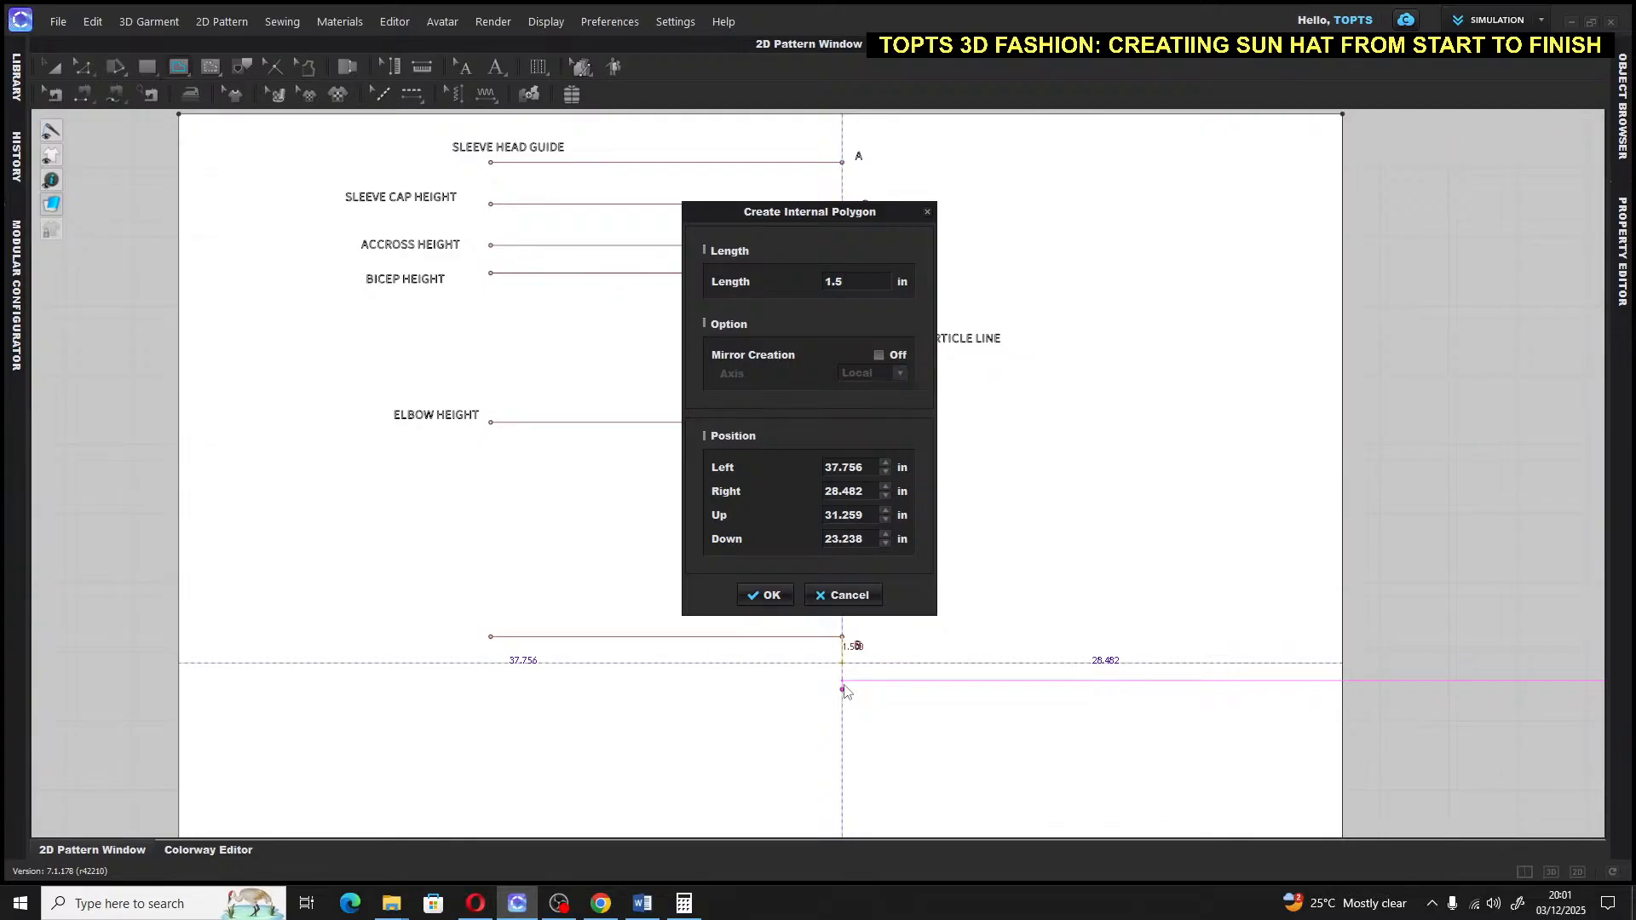
left_click(769, 595)
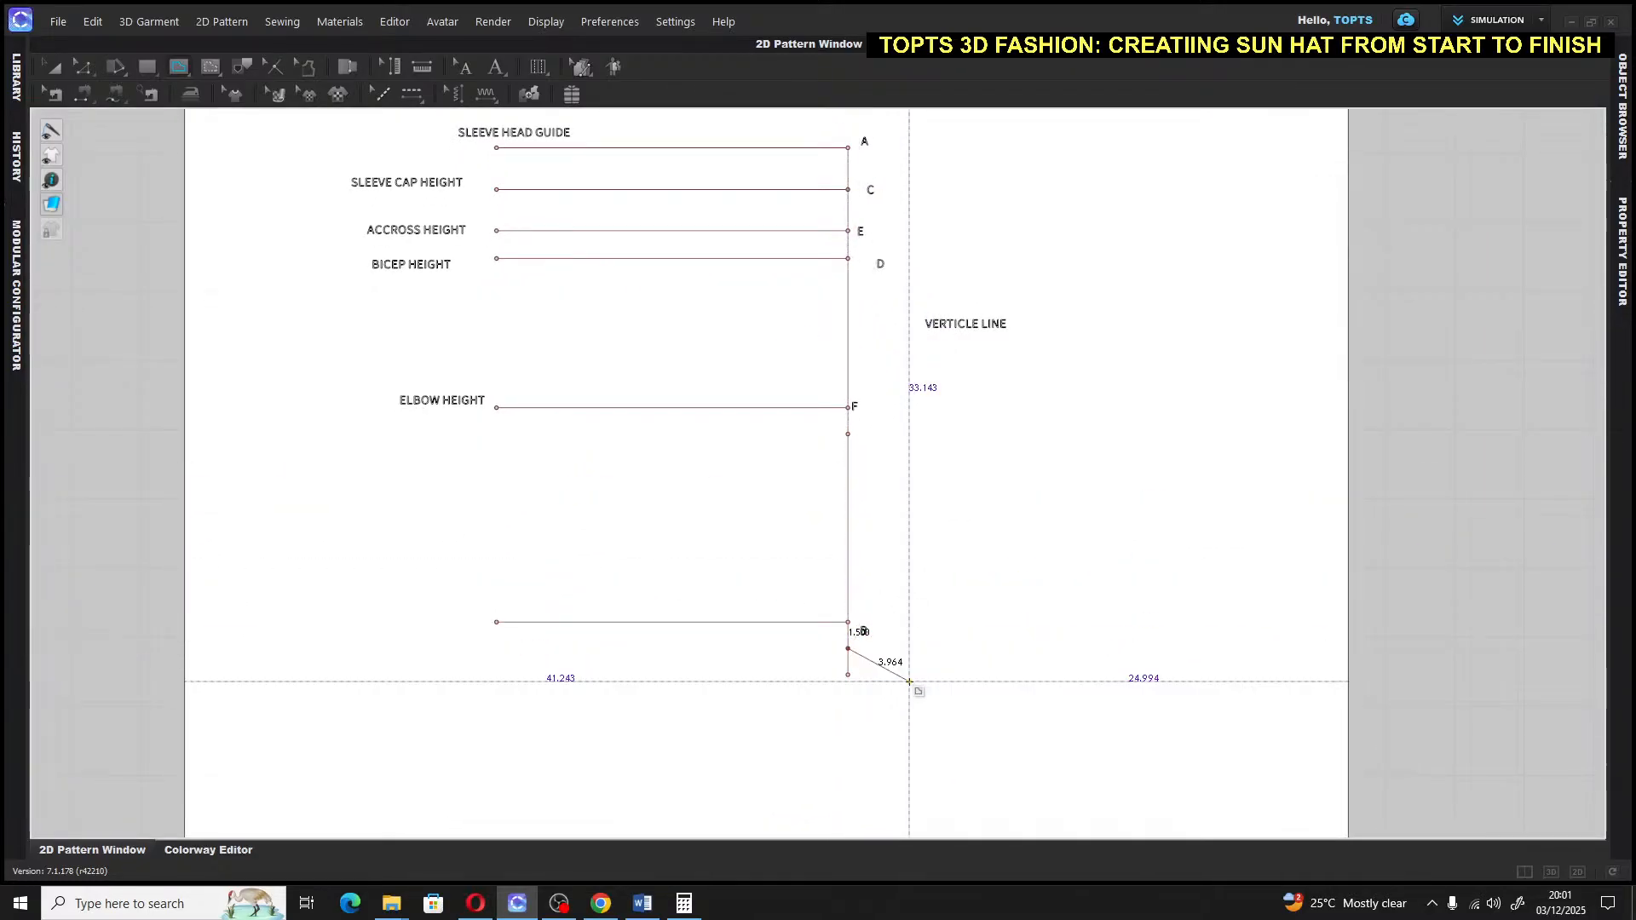
key("Return")
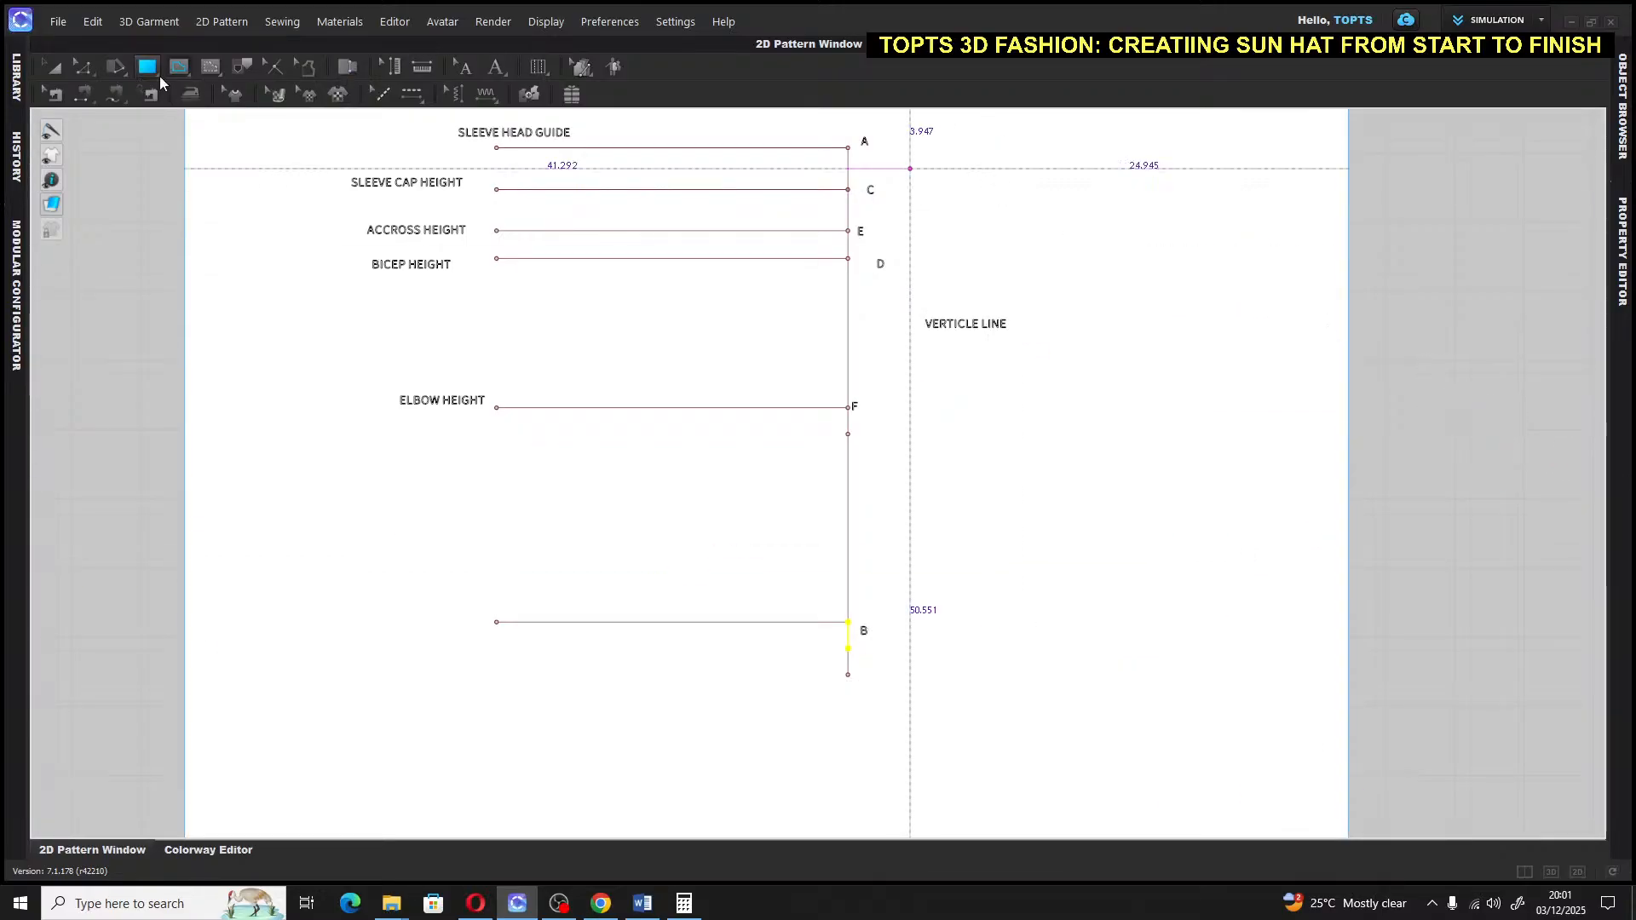
left_click(495, 67)
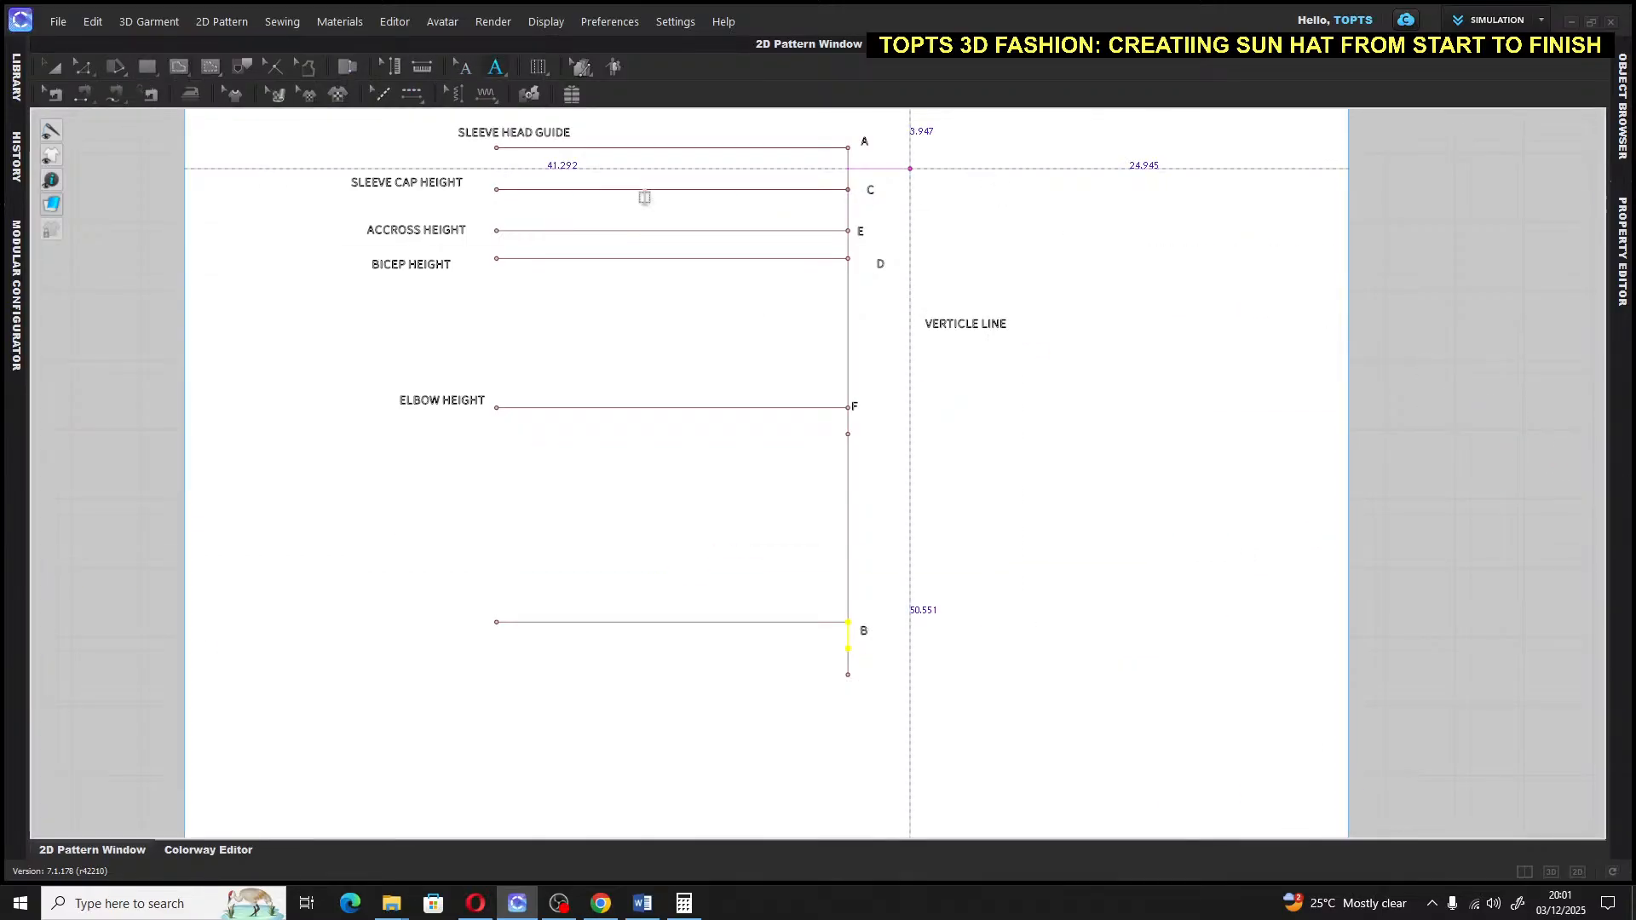
left_click(866, 651)
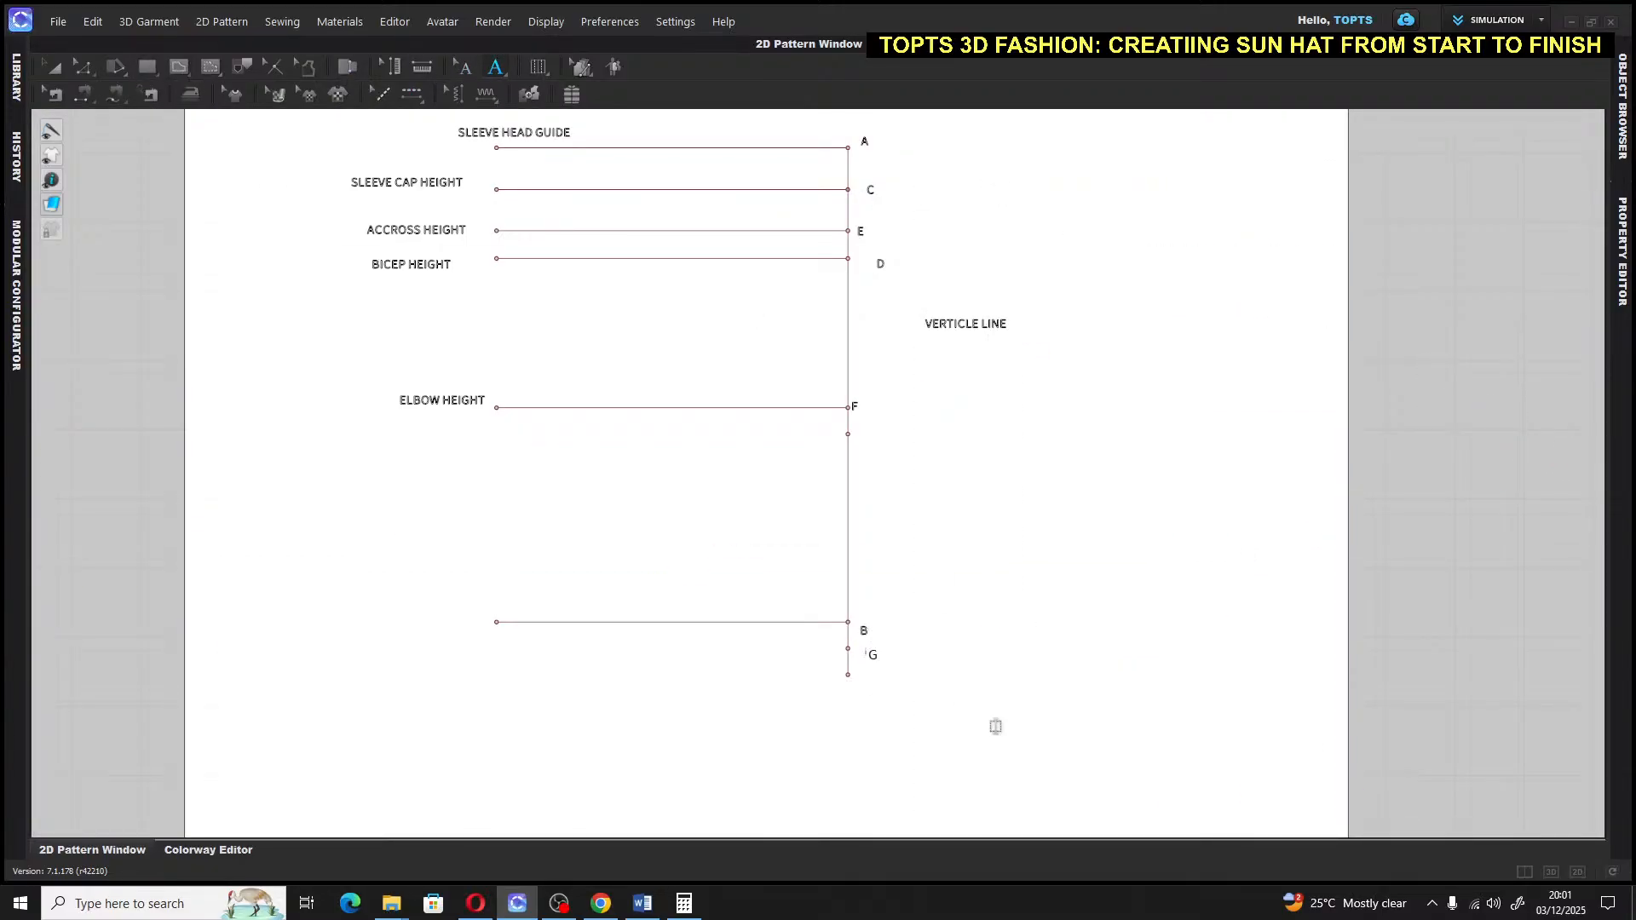
left_click(52, 67)
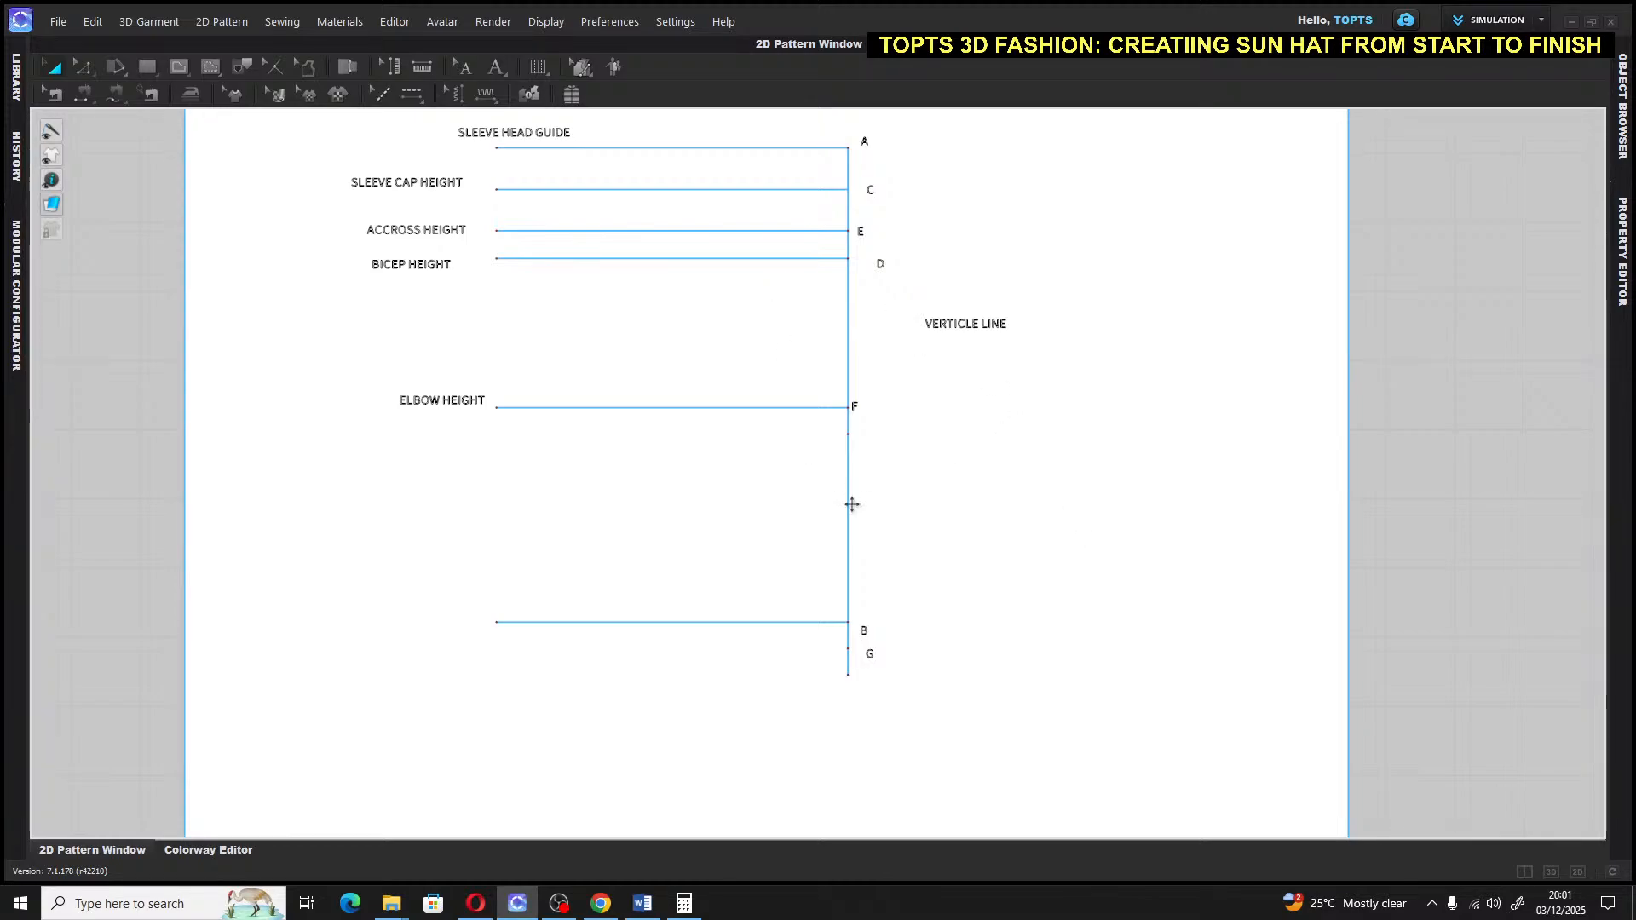
Draw a 20-inch horizontal line left from G and label it HEM ALLOW
left_click(182, 69)
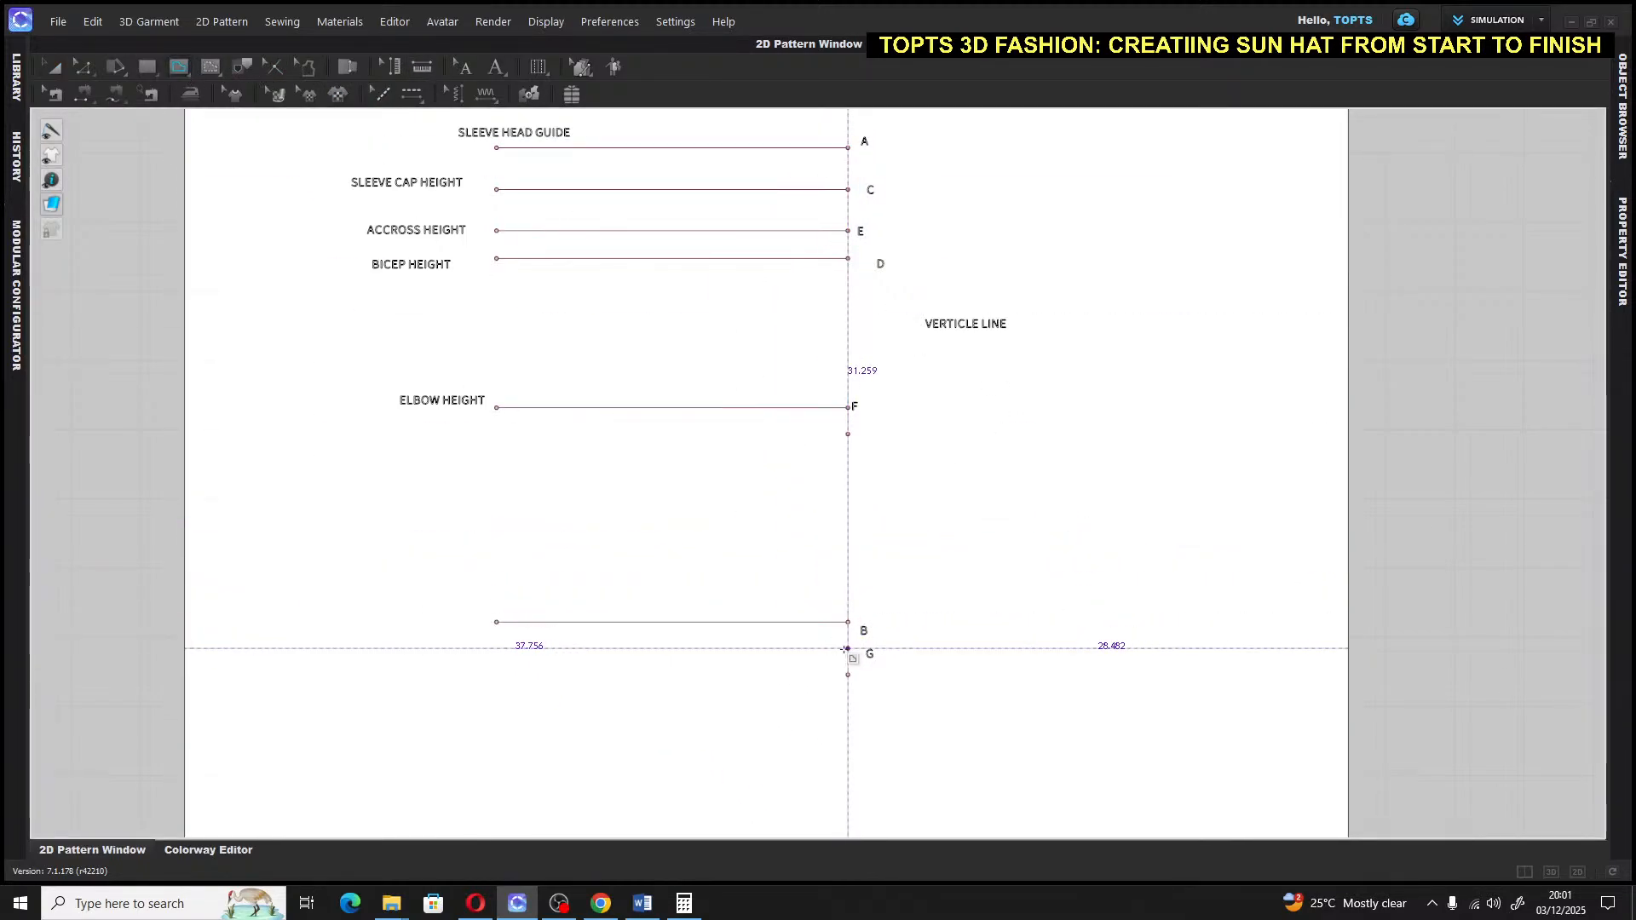
left_click(847, 649)
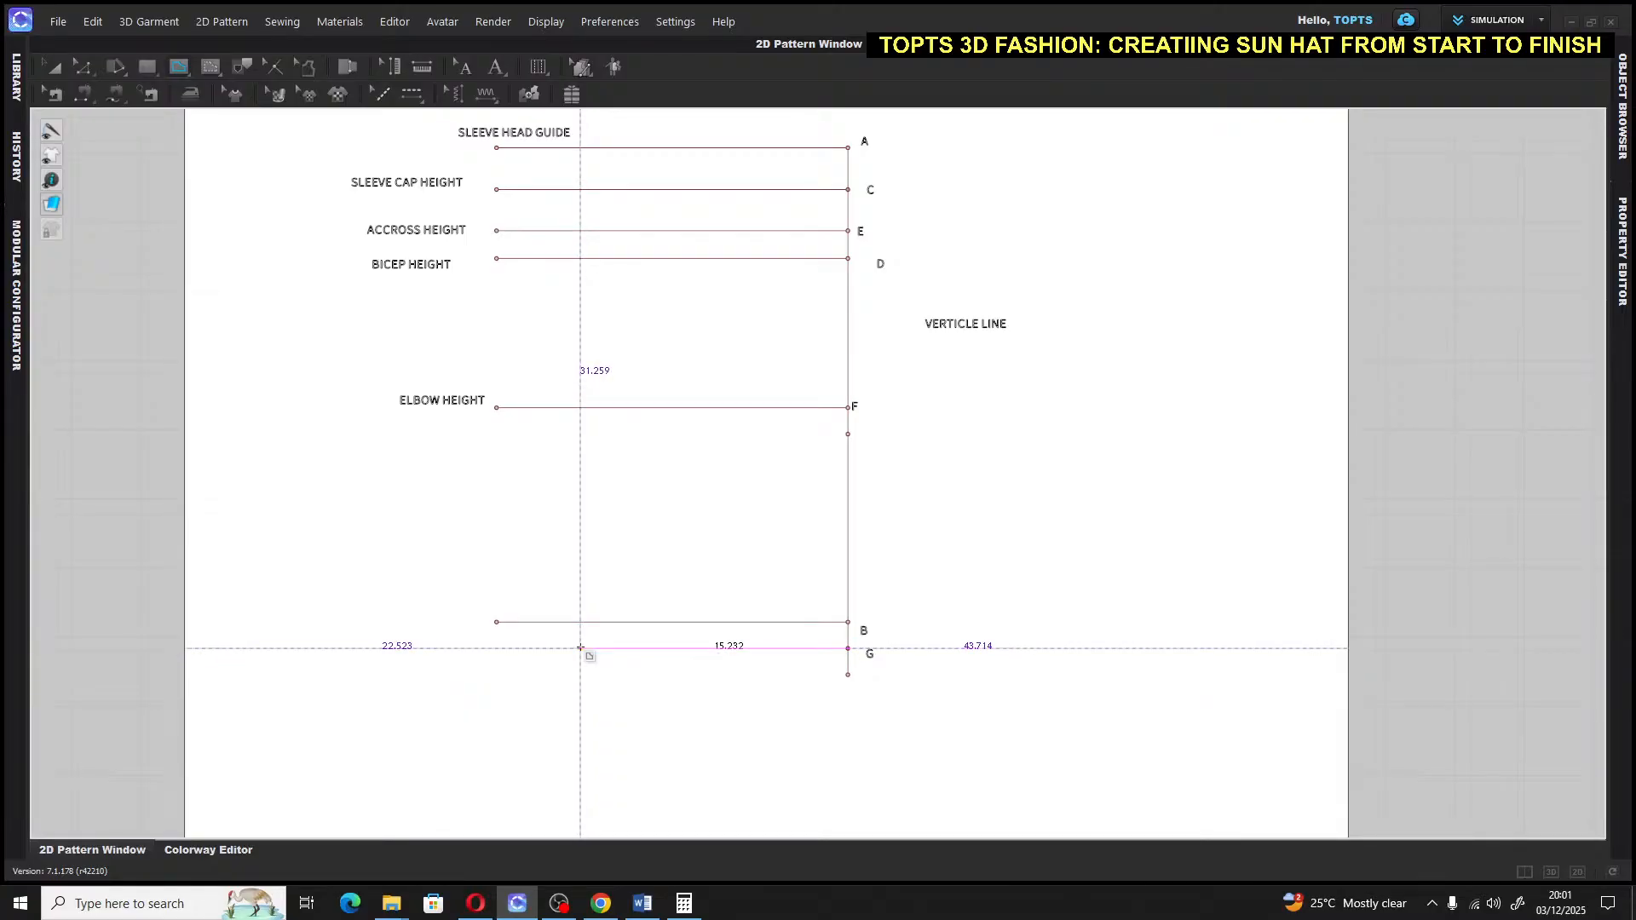
right_click(580, 648)
type("20")
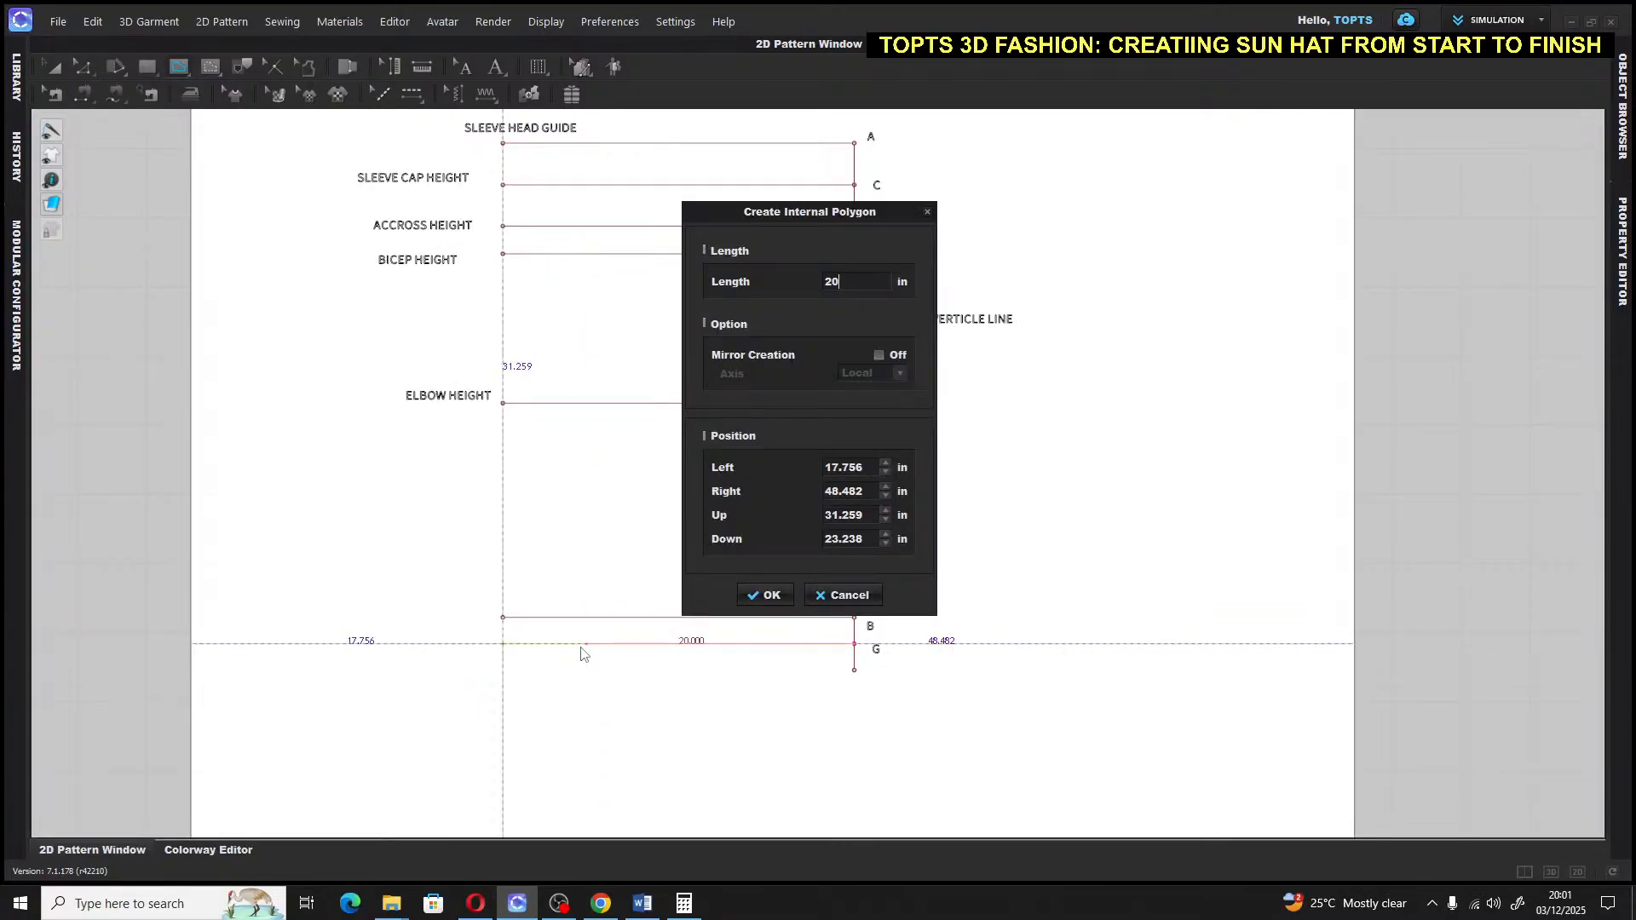
left_click(764, 595)
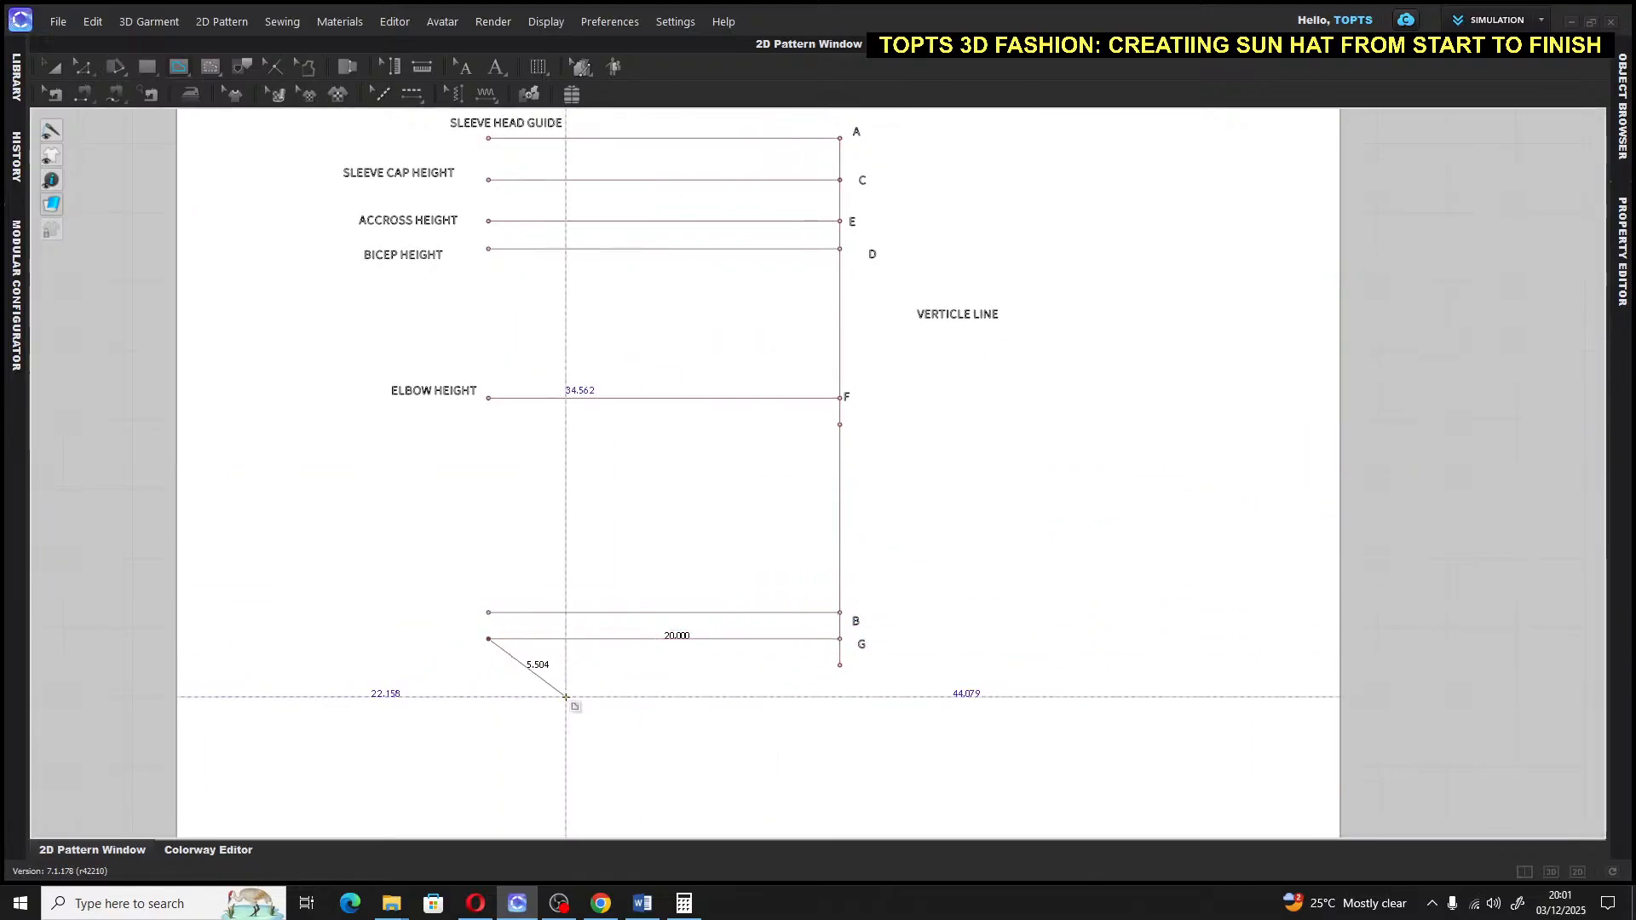
key("Return")
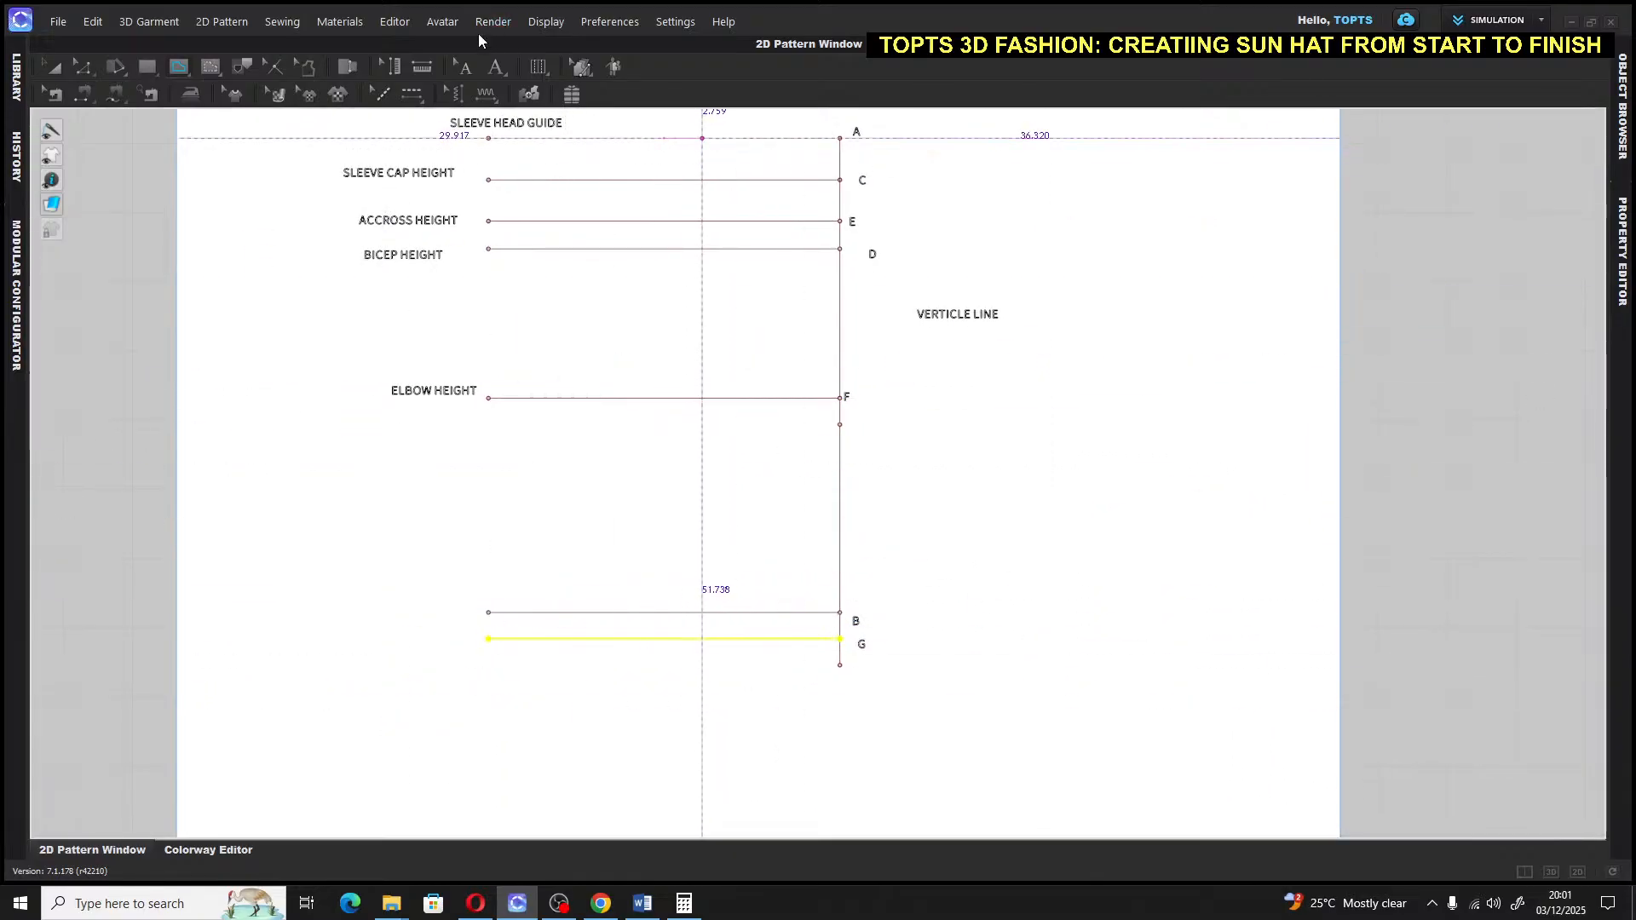
left_click(496, 71)
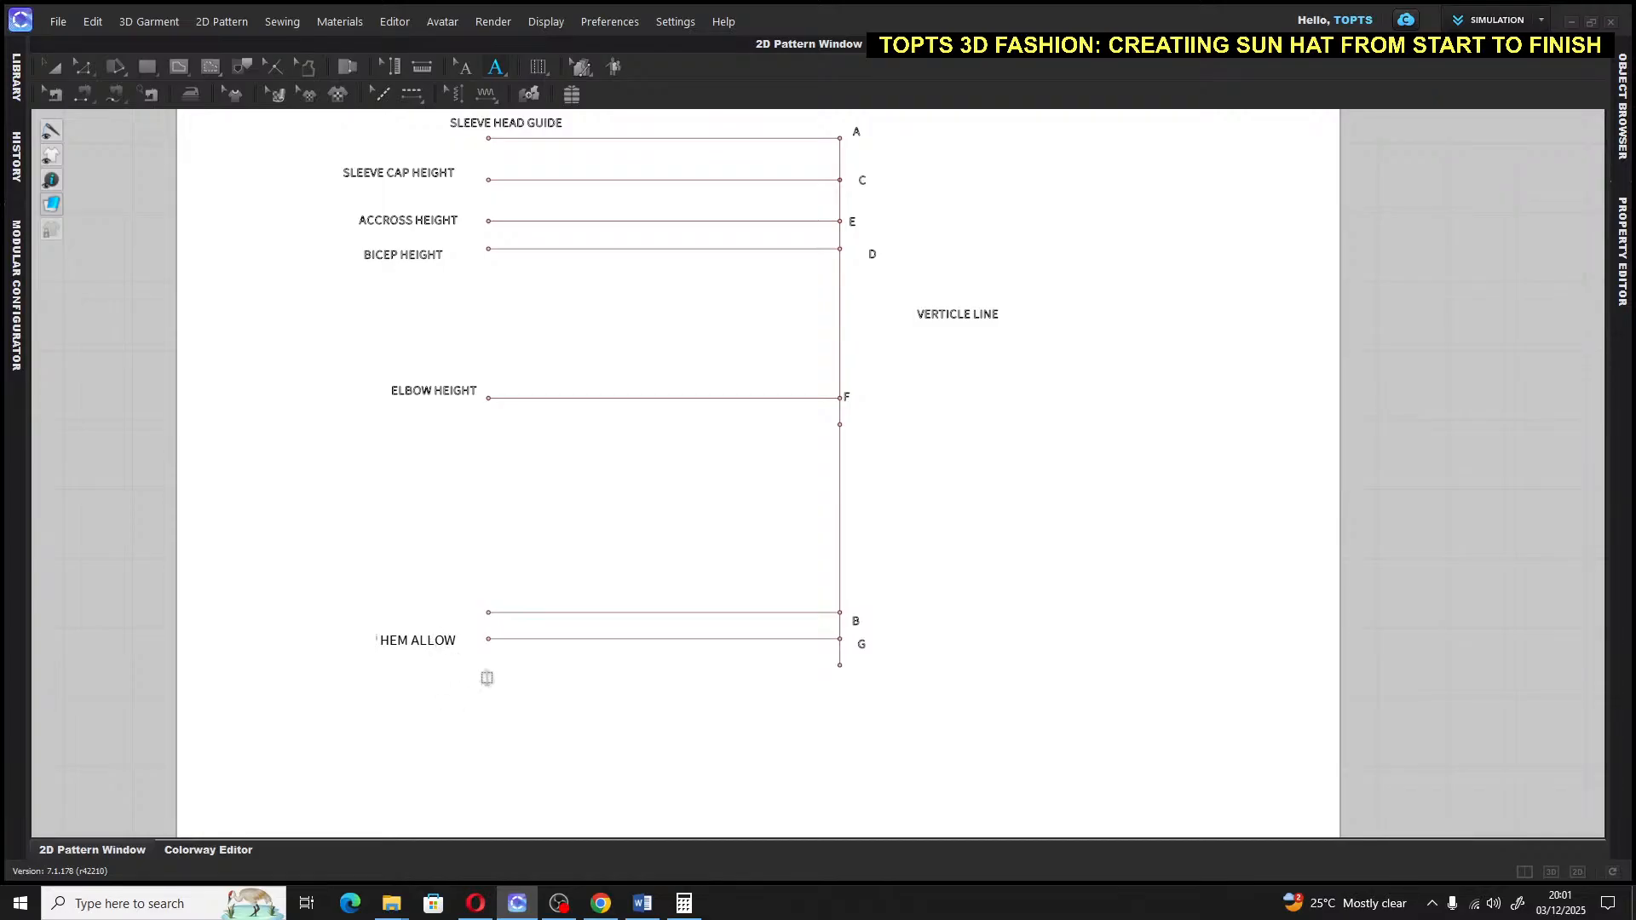
key("z")
key("ctrl+a")
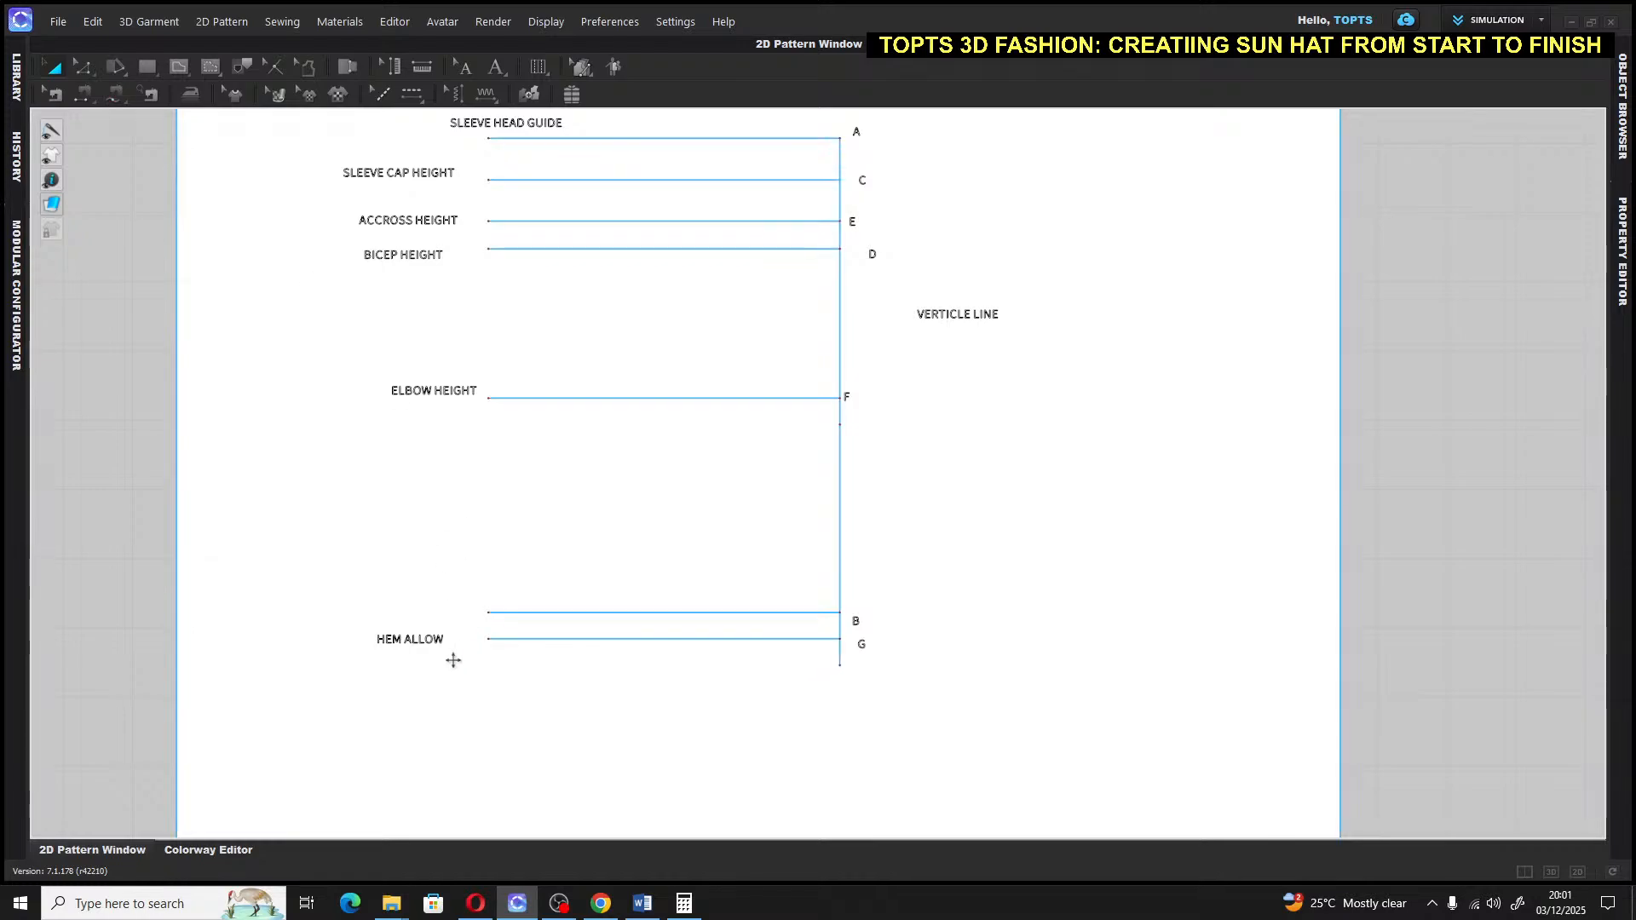
Add the SLEEVE LENGTH label beside the B line, then pan the pattern view
left_click(521, 612)
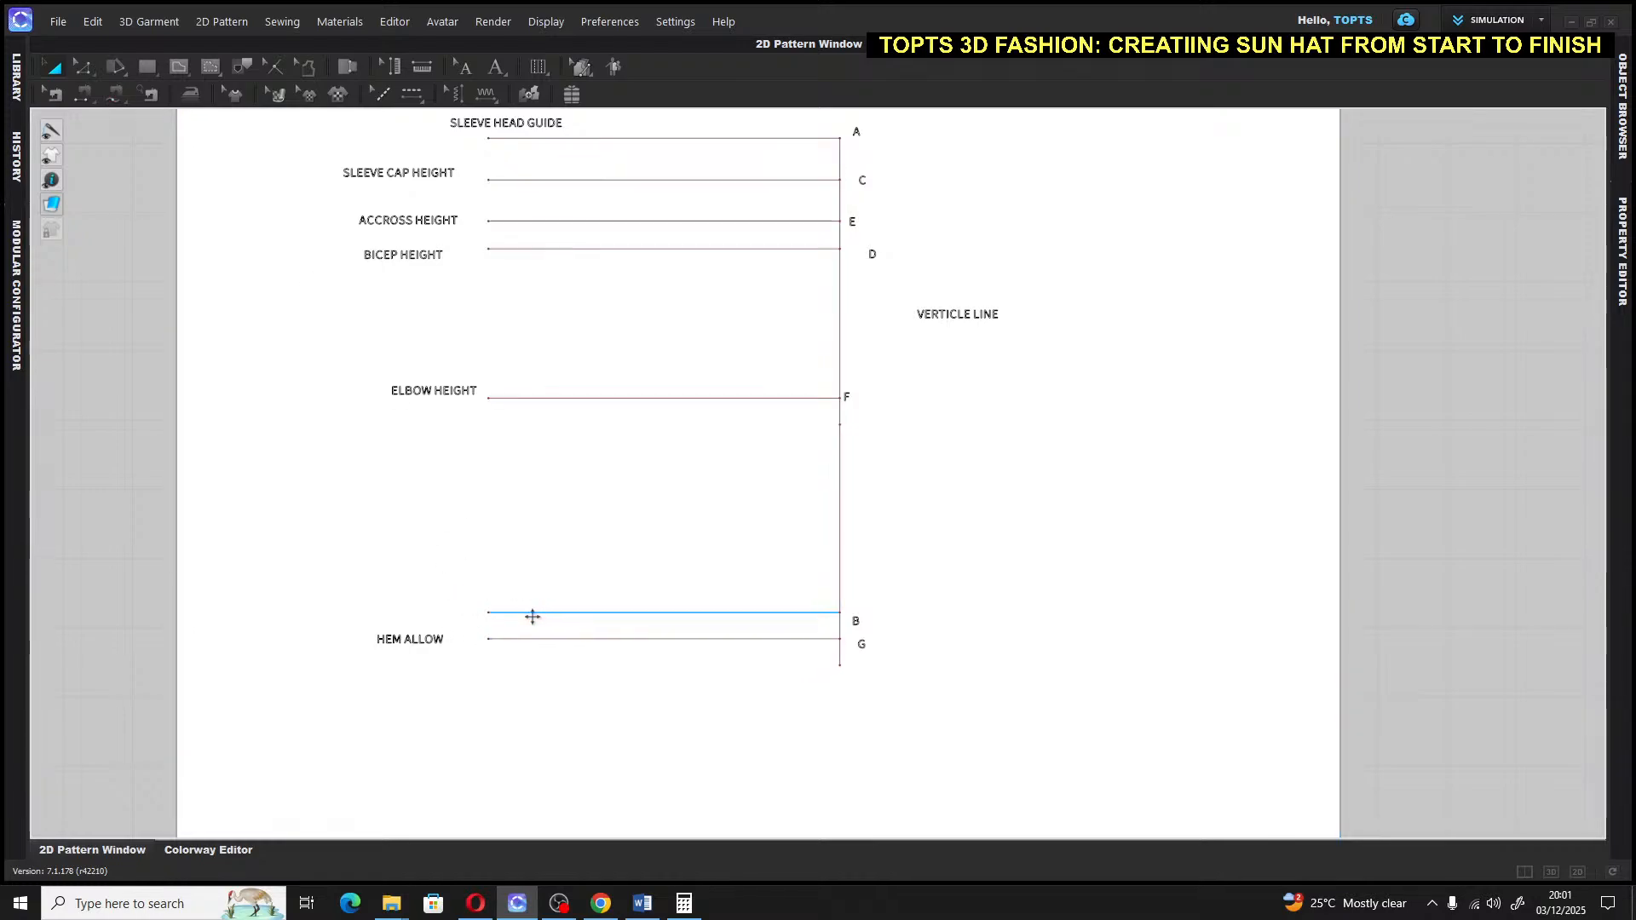
key("ctrl+a")
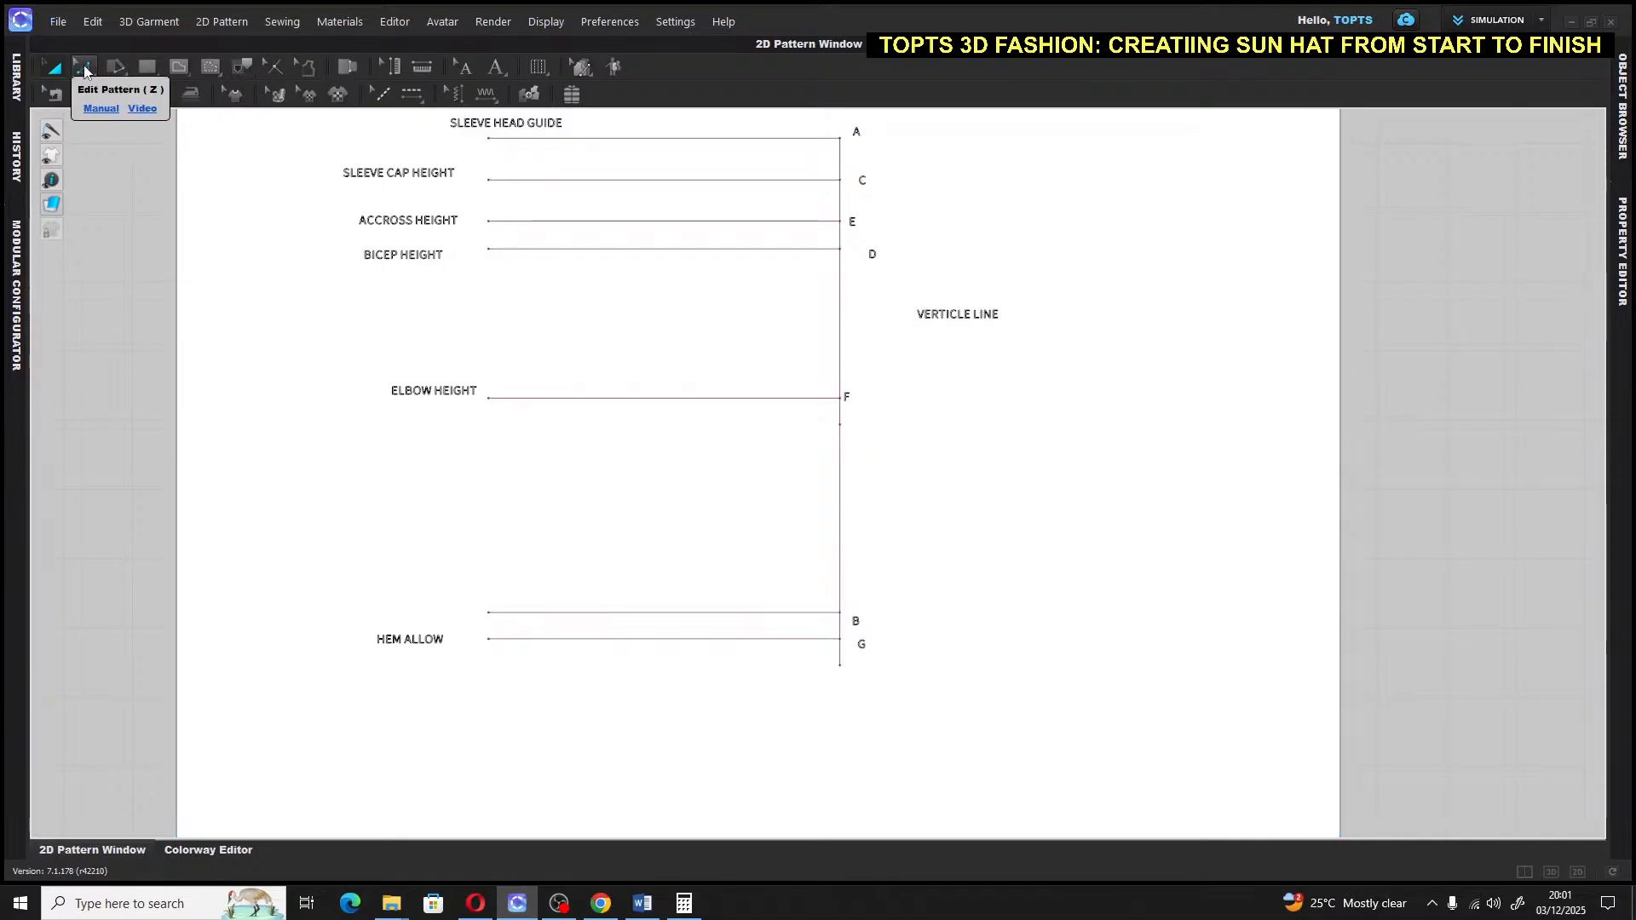
left_click(496, 69)
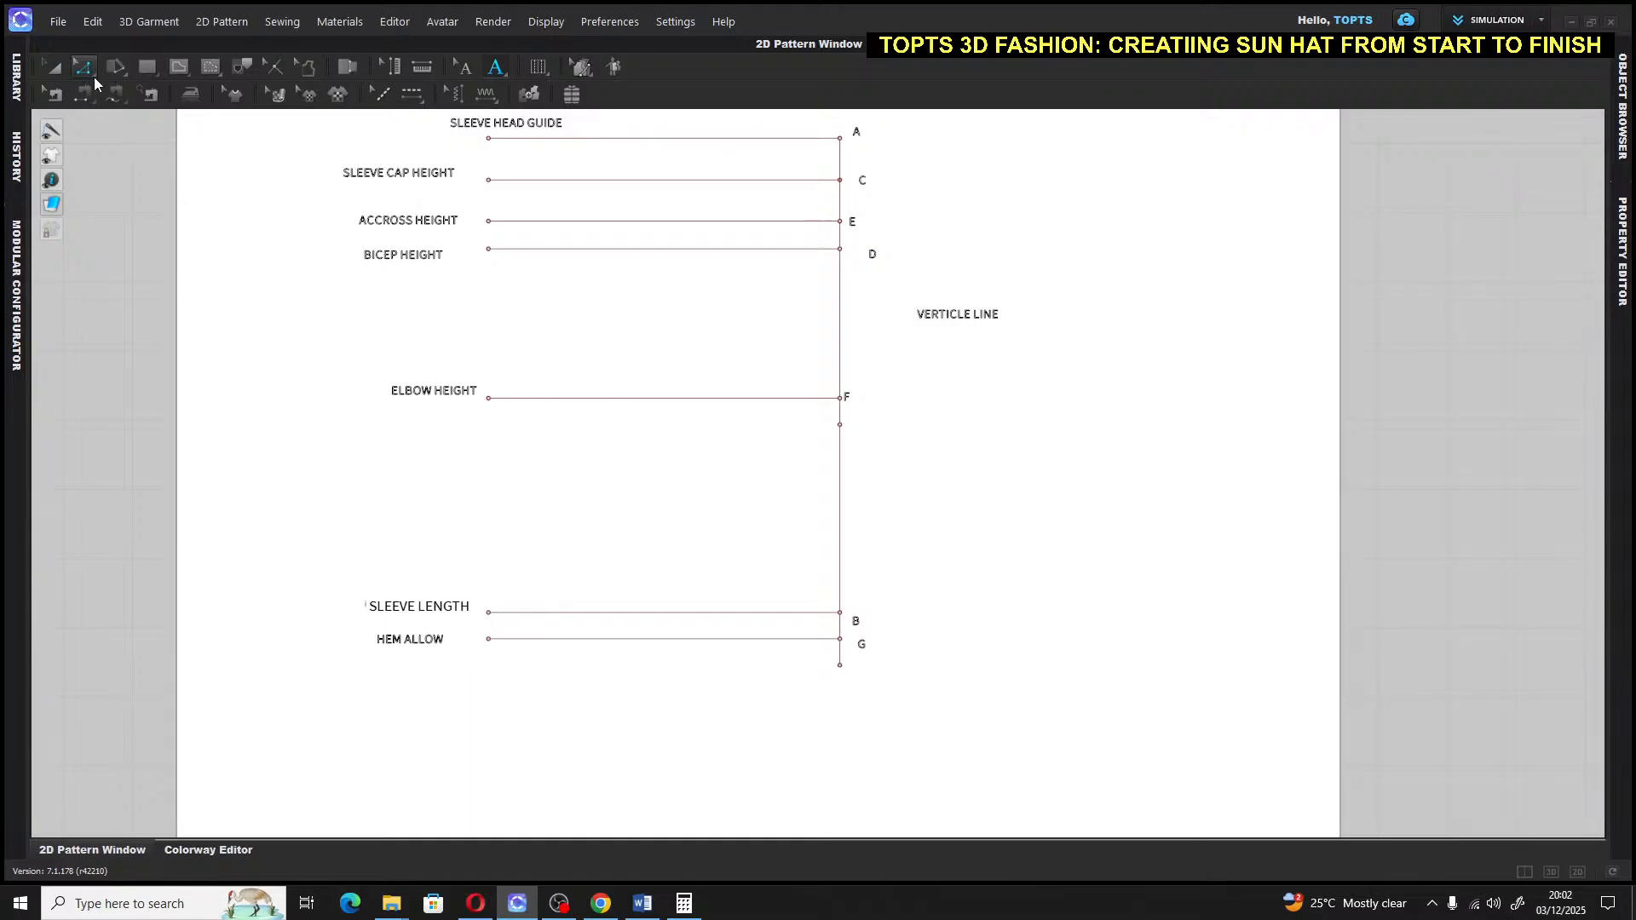
left_click(52, 67)
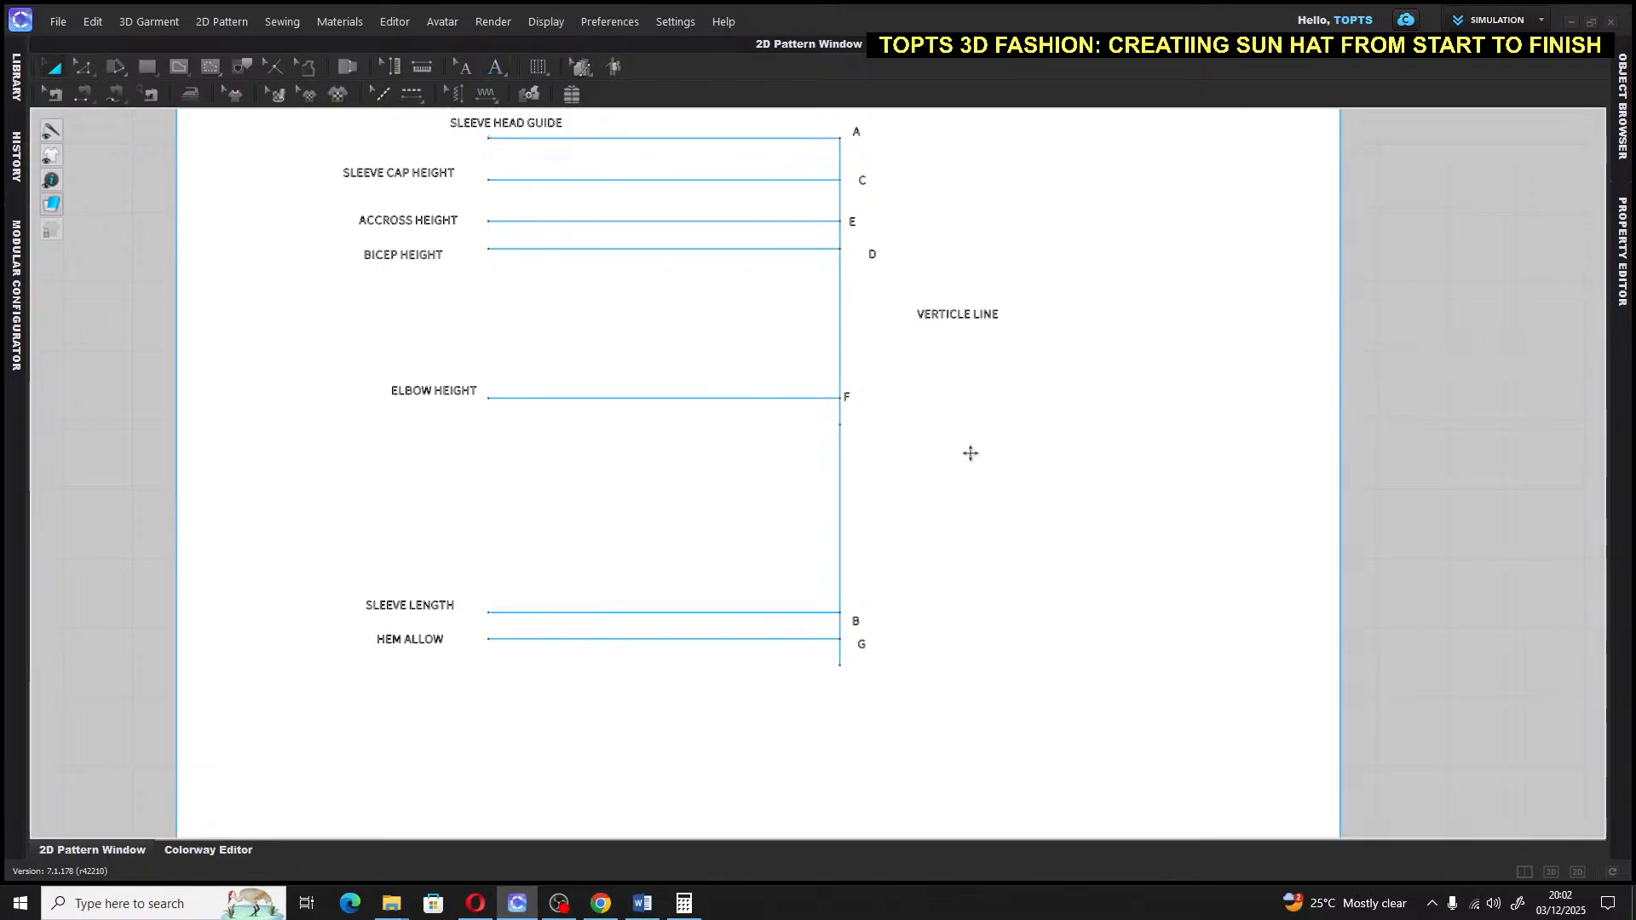
middle_click_drag(924, 438, 861, 551)
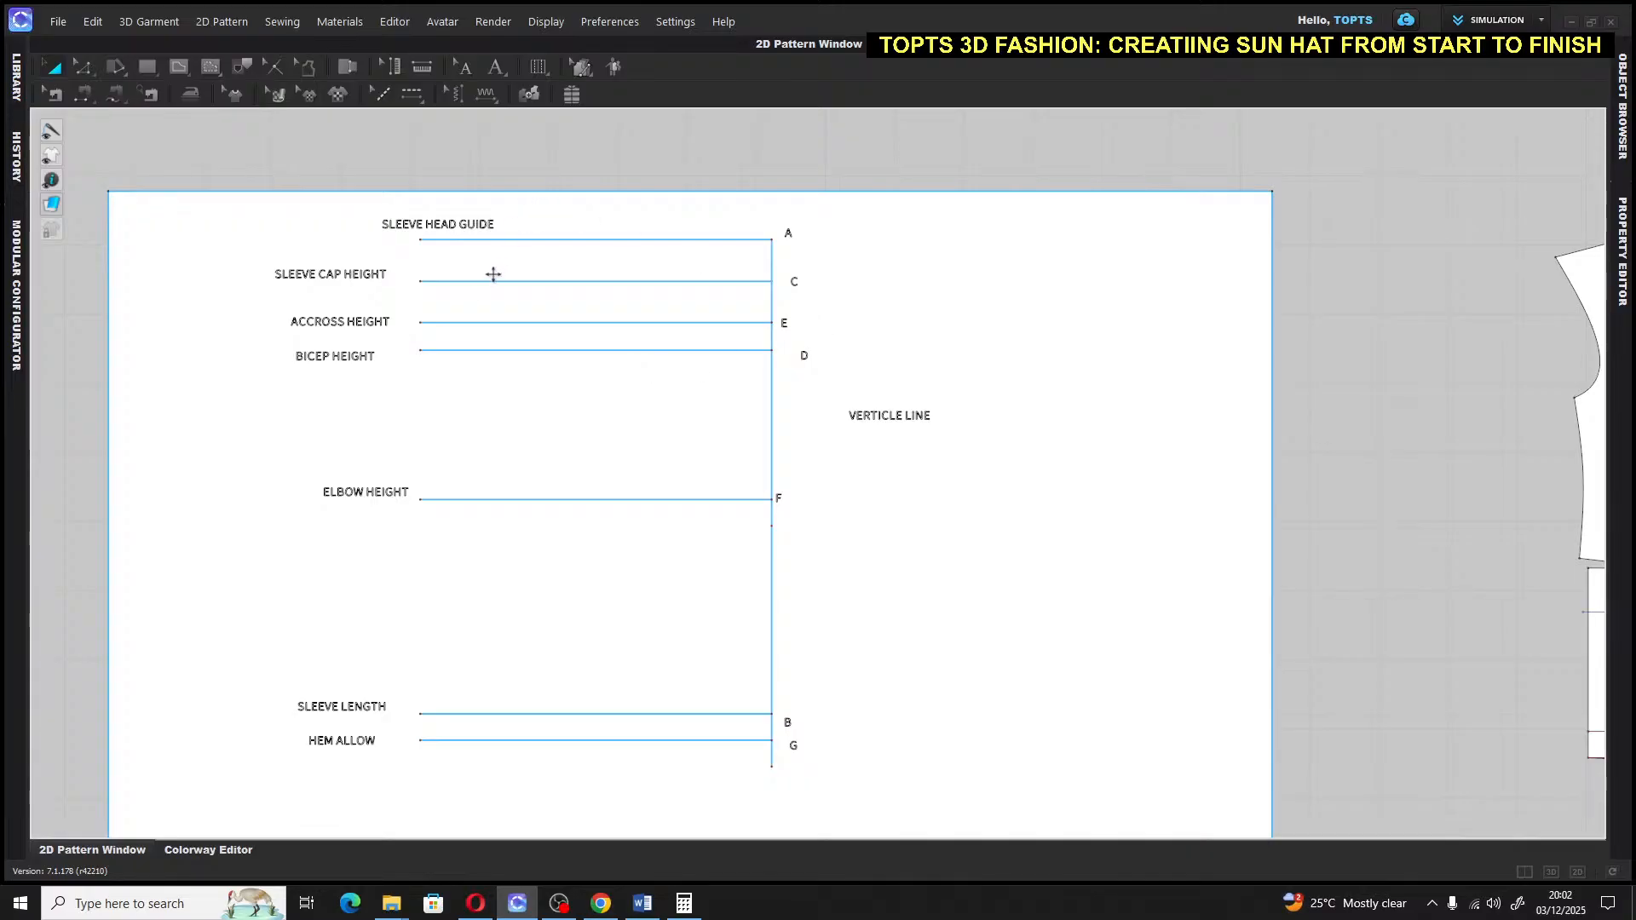
left_click(474, 239)
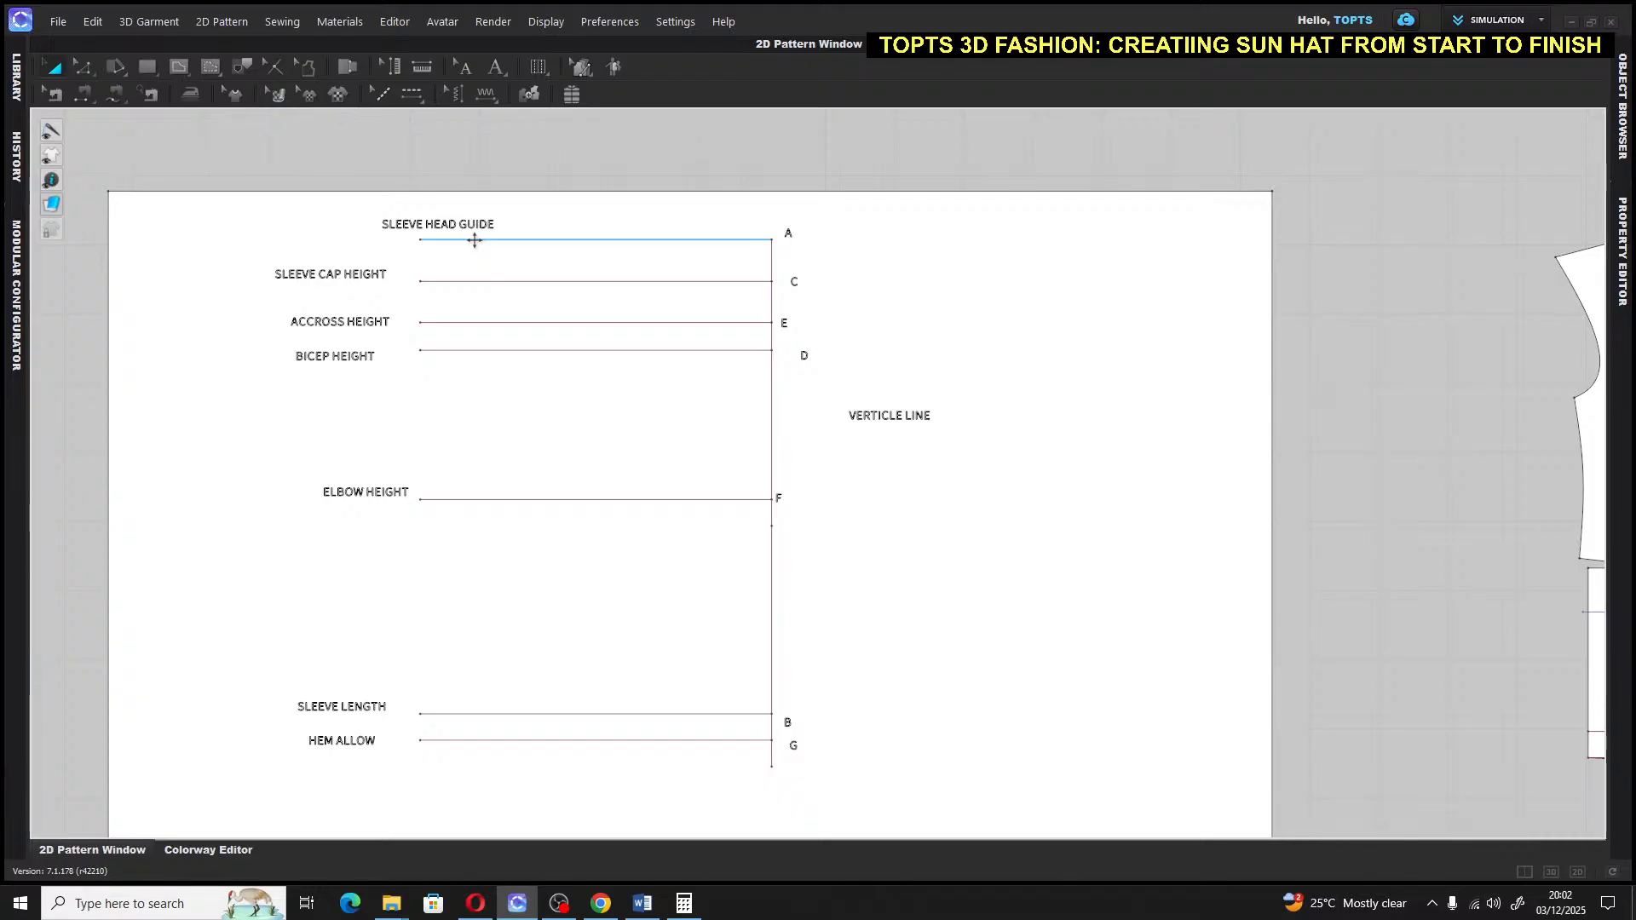
key("ctrl+a")
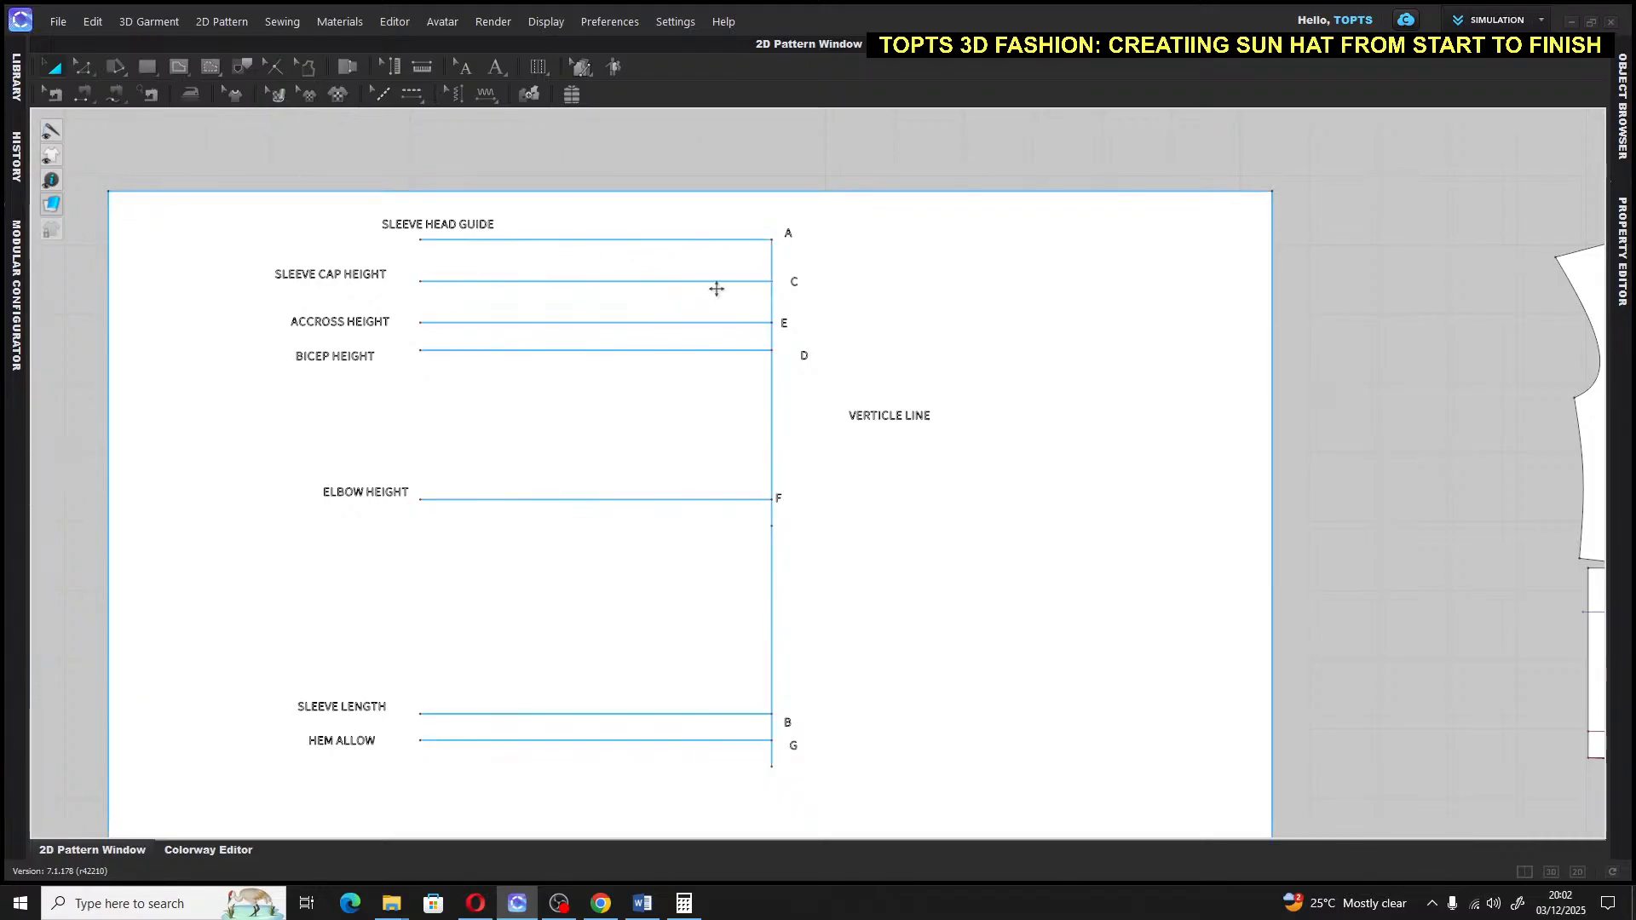
left_click(643, 281)
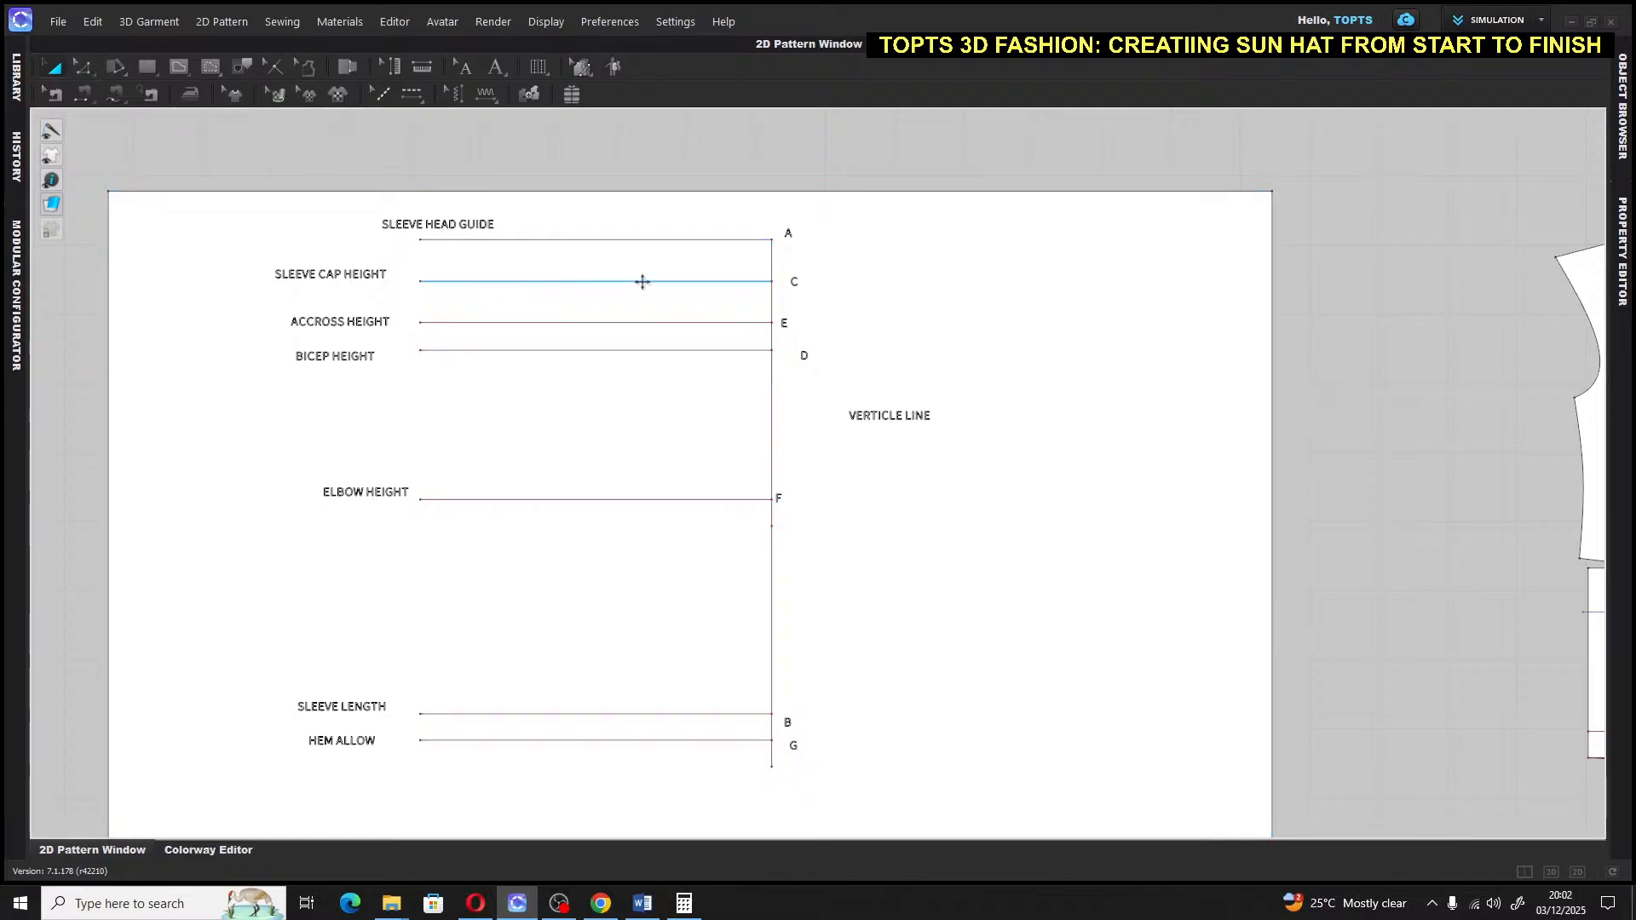
key("ctrl+a")
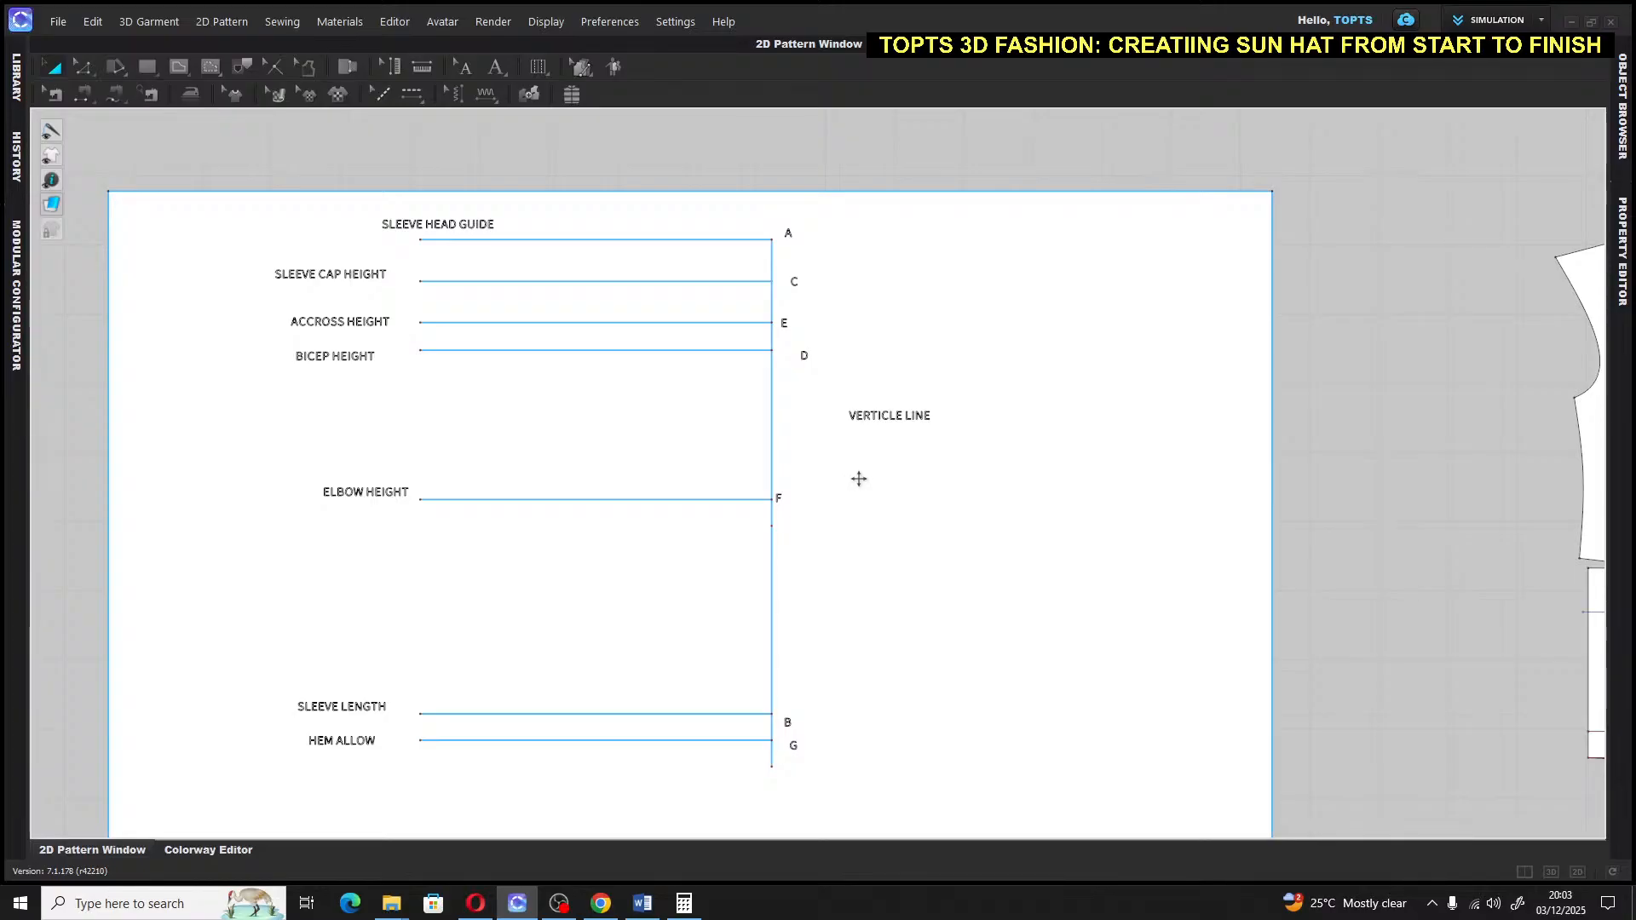
left_click(763, 499)
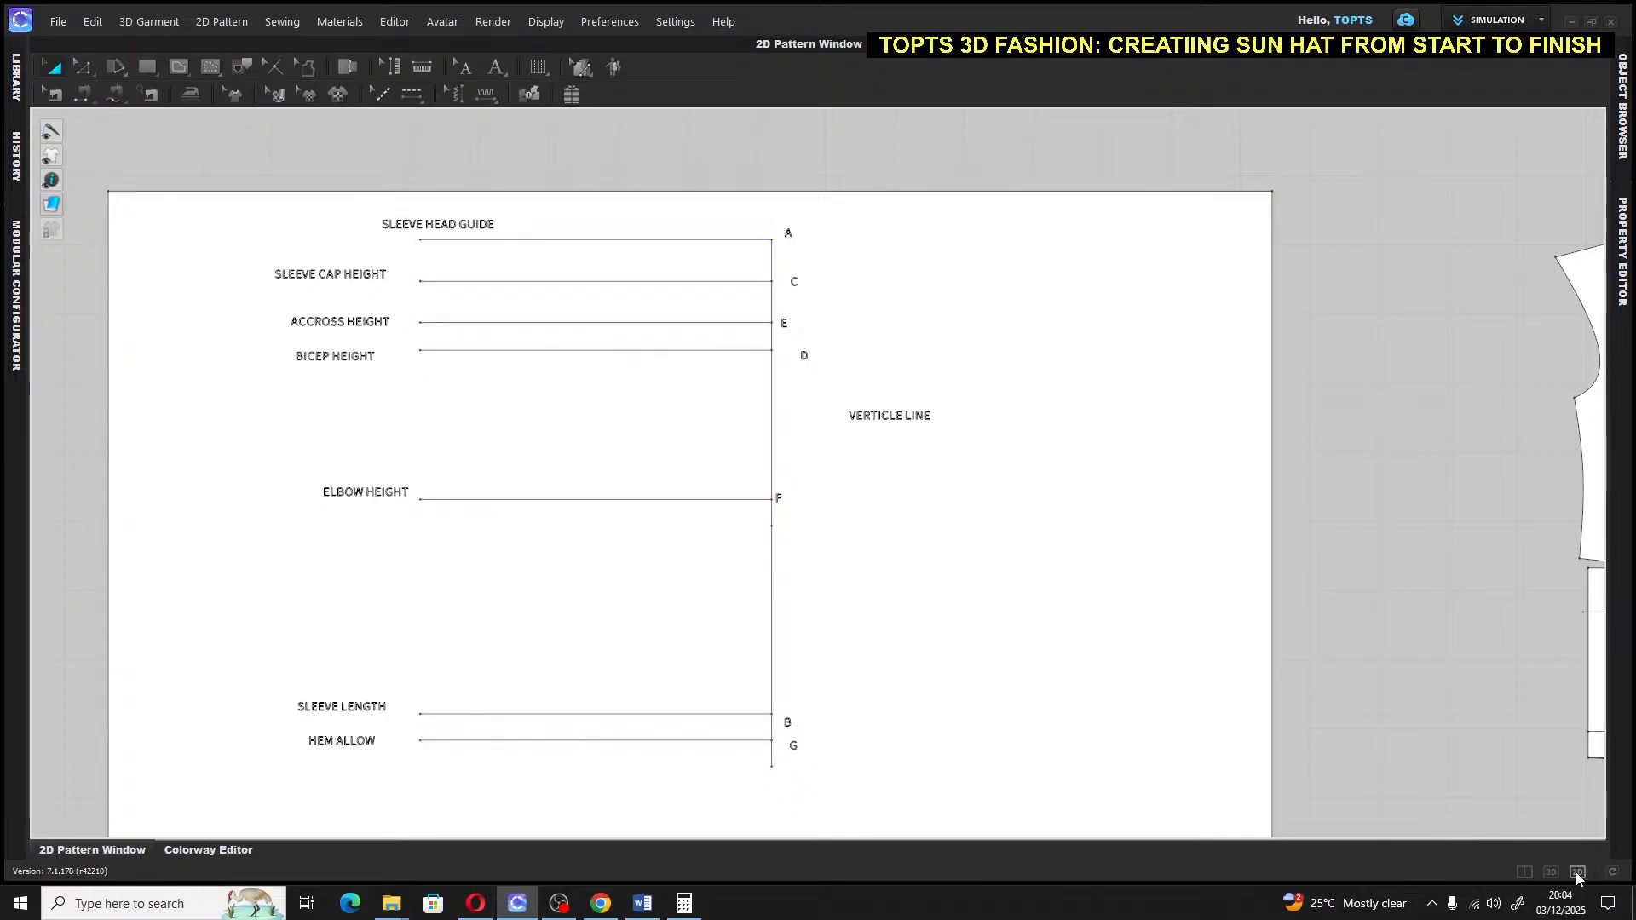
Inspect the avatar in 3D, pan to the blazer back pattern, then return to 2D-only layout
left_click(1530, 872)
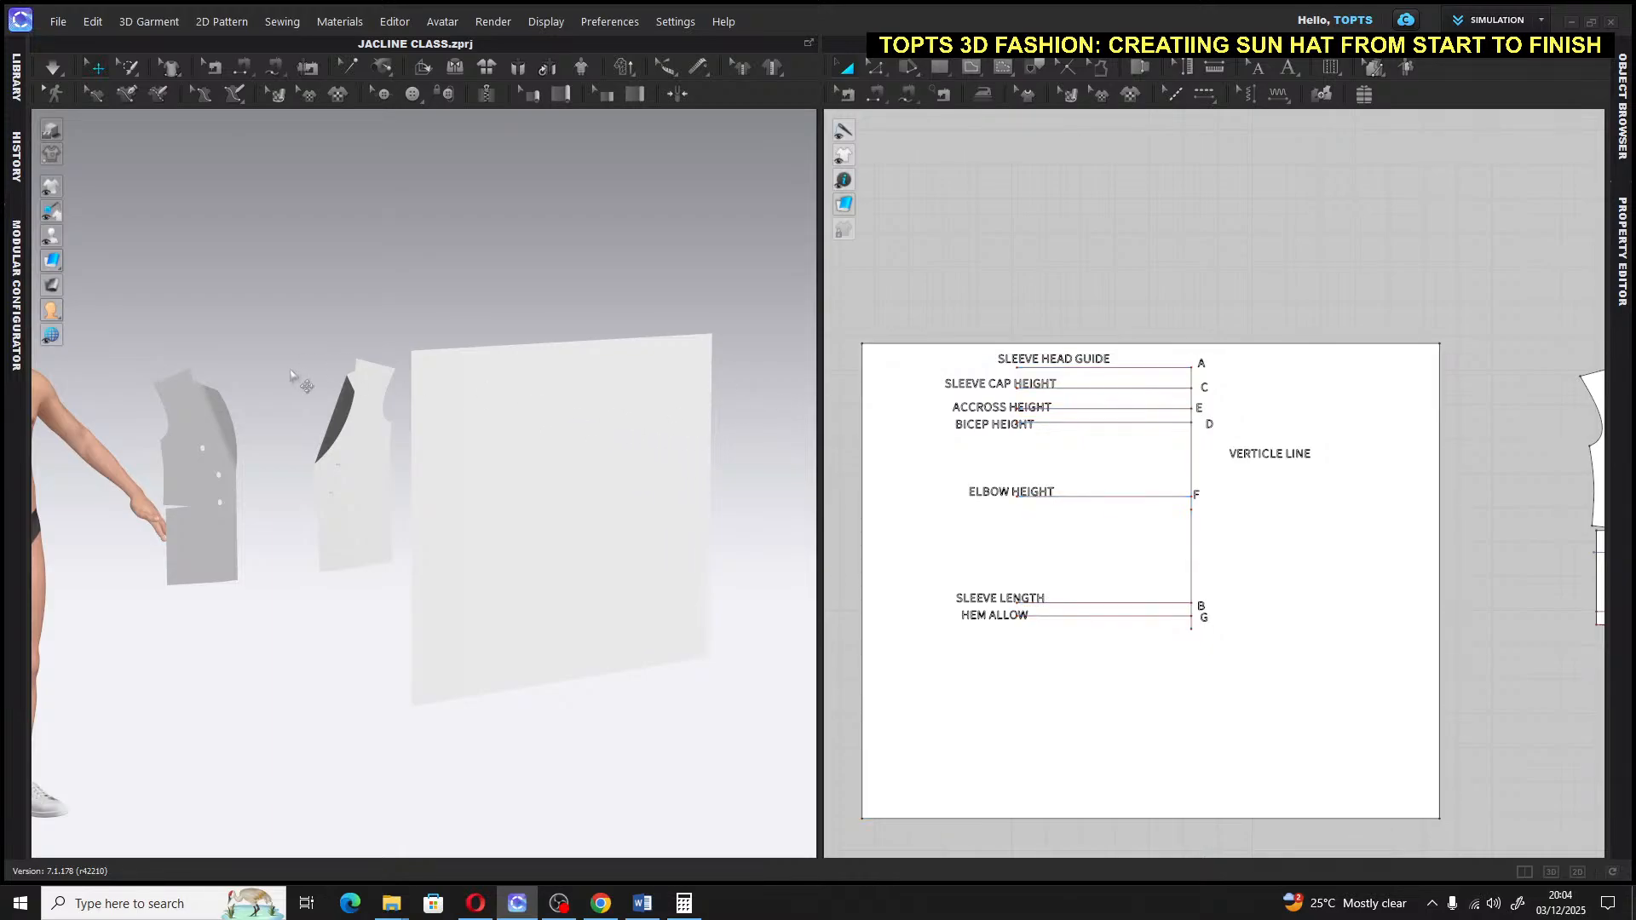
right_click_drag(290, 373, 412, 355)
scroll(415, 388, "up", 5)
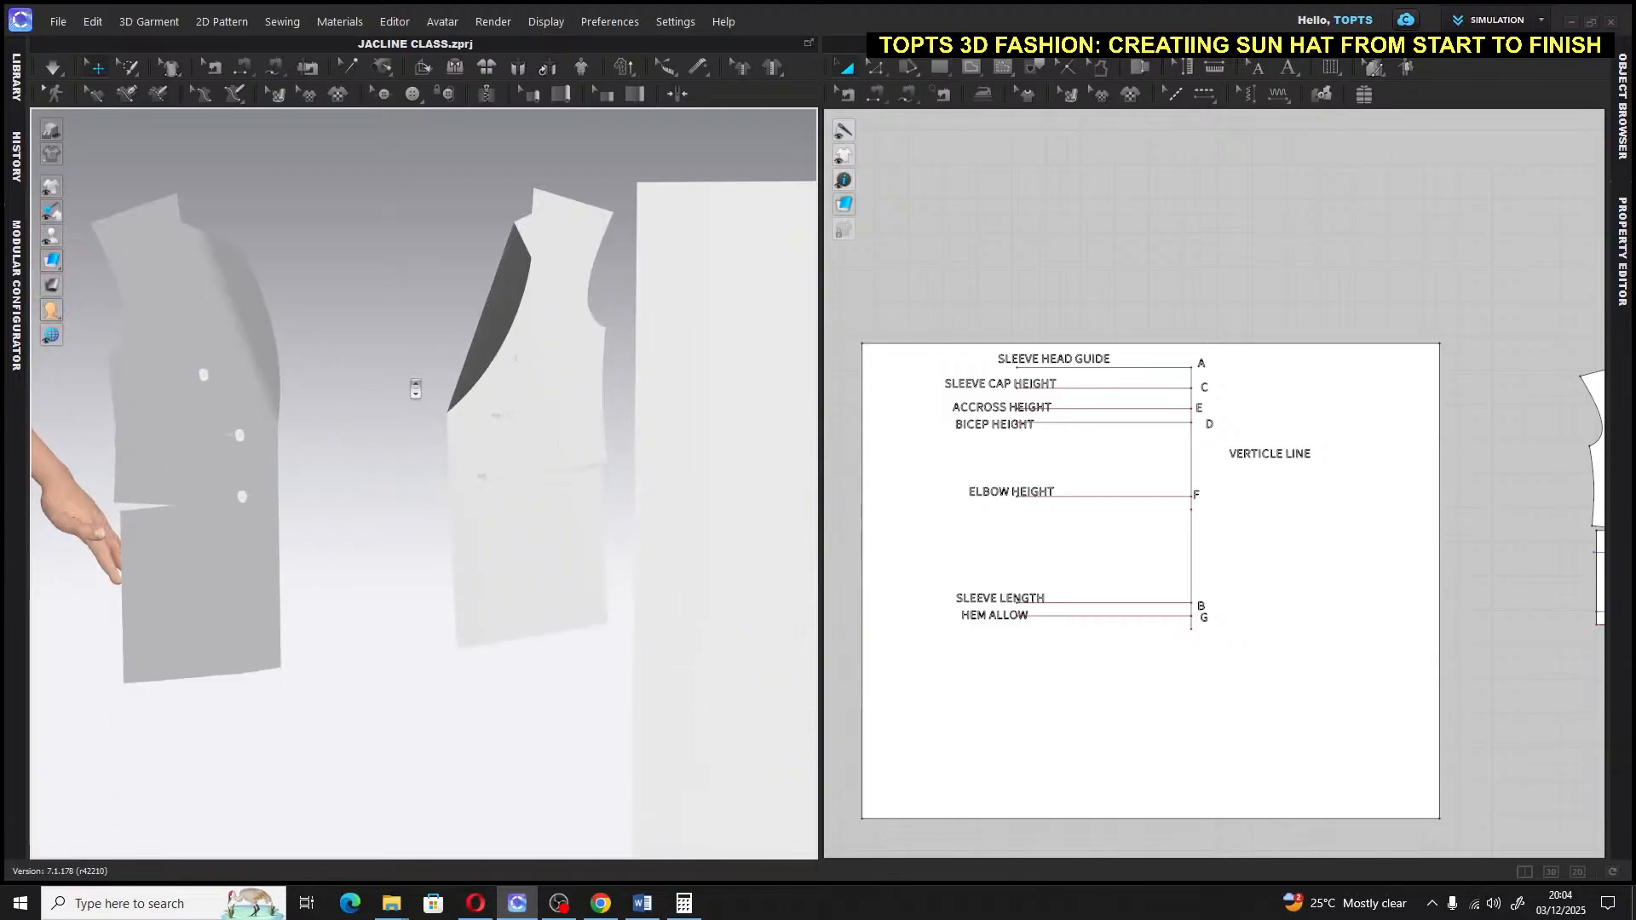
scroll(415, 389, "up", 5)
scroll(413, 383, "down", 6)
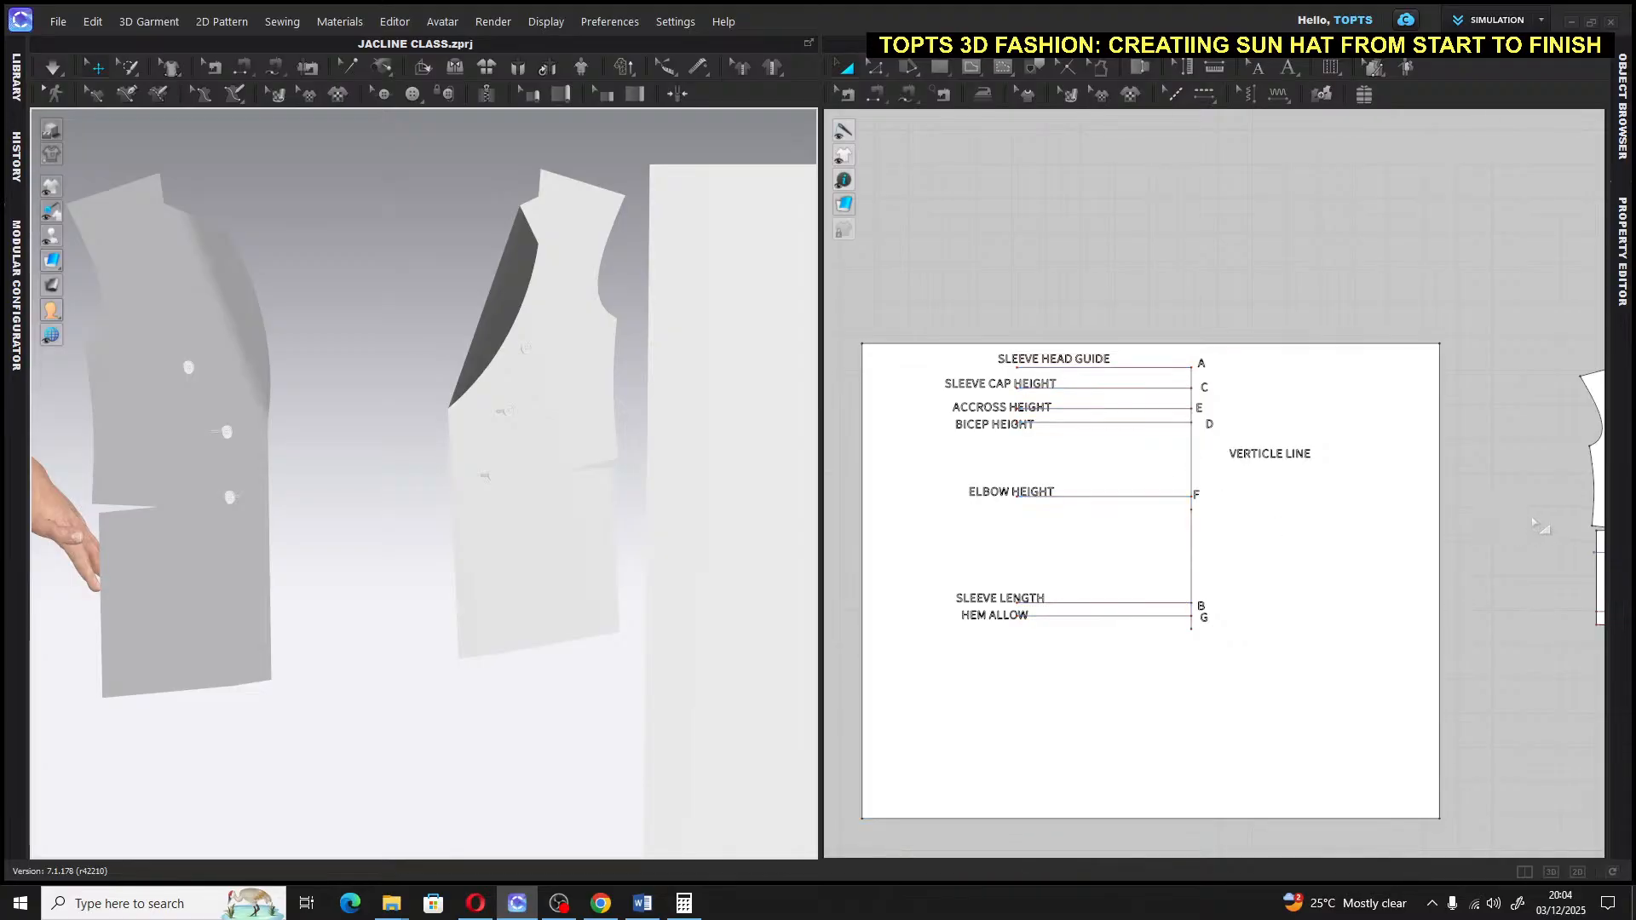
right_click_drag(1025, 304, 1264, 280)
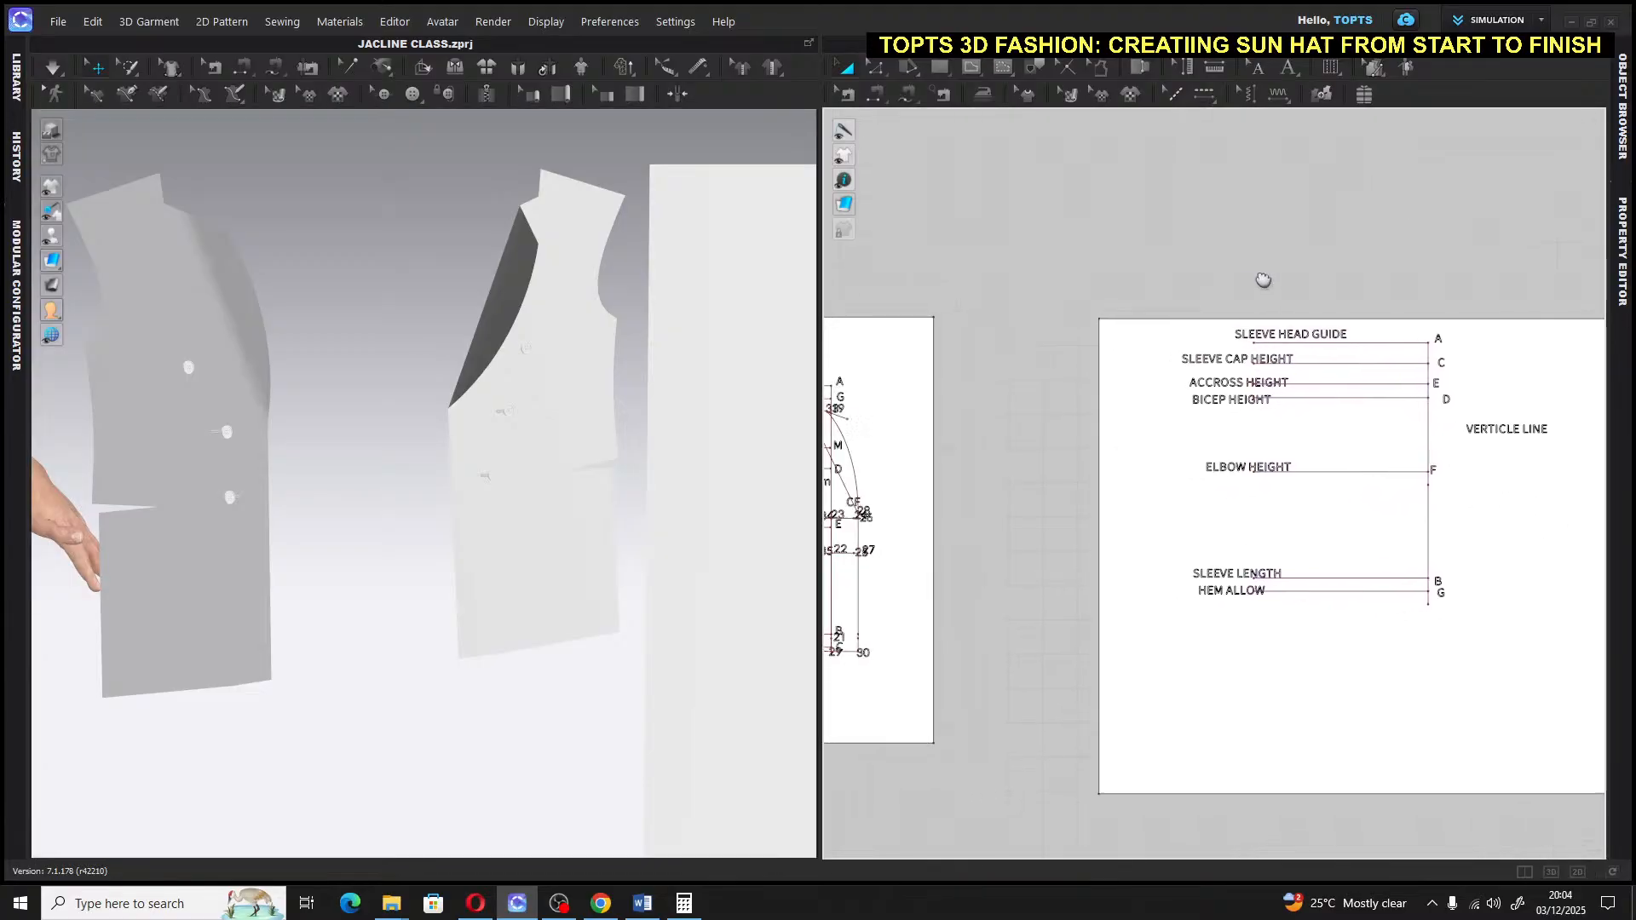
middle_click_drag(1264, 280, 1268, 280)
middle_click_drag(967, 394, 1311, 370)
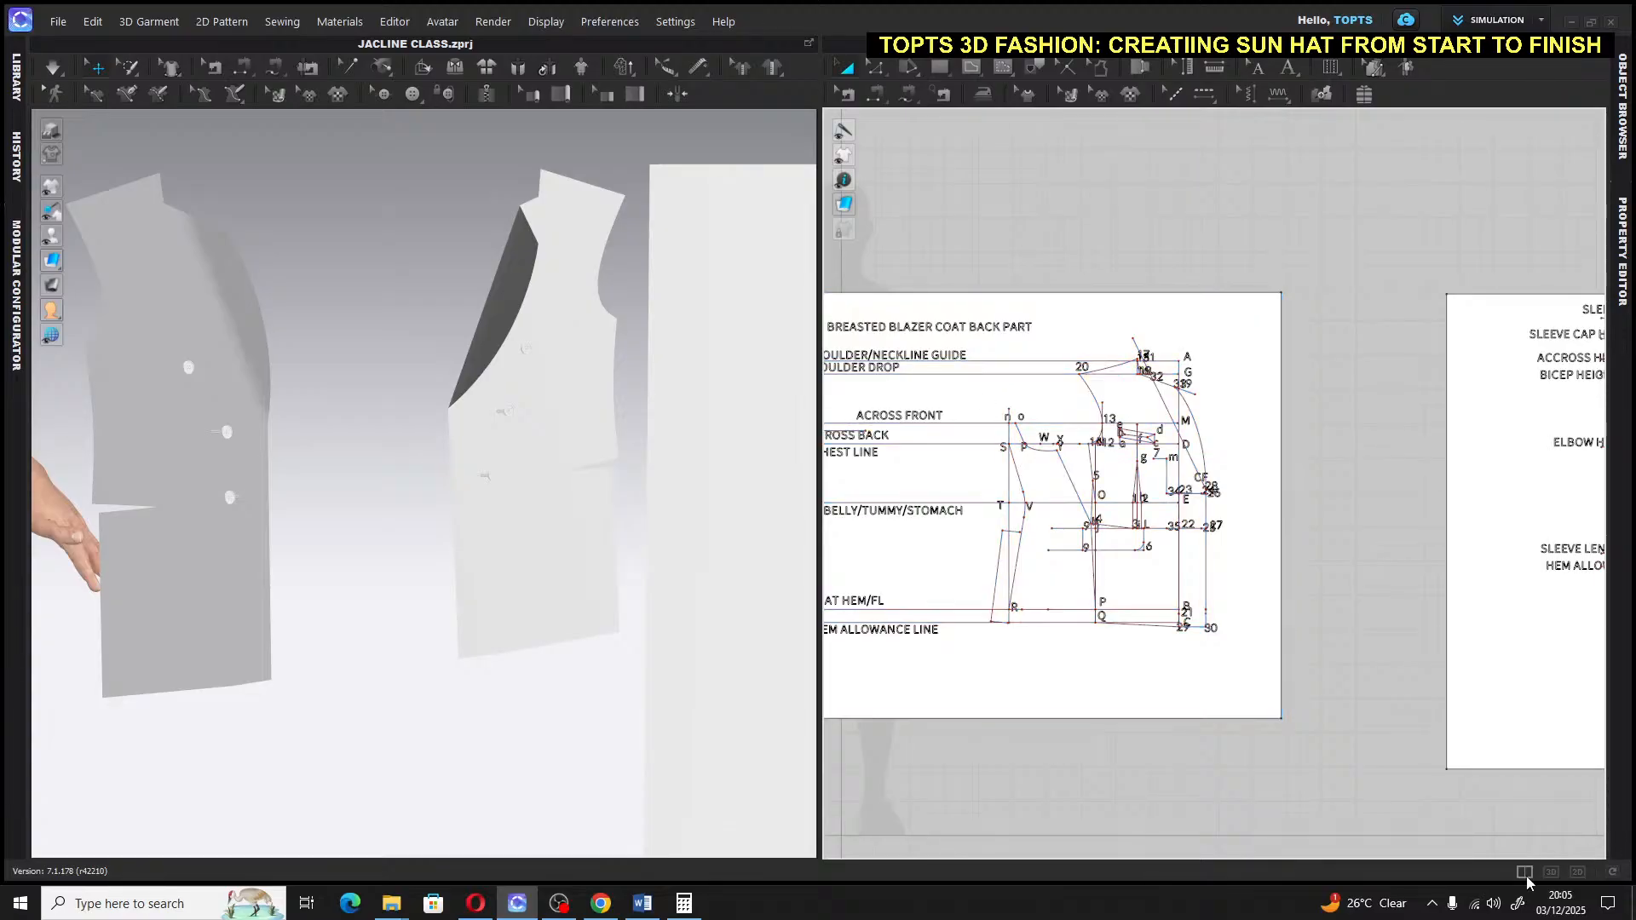
left_click(1575, 873)
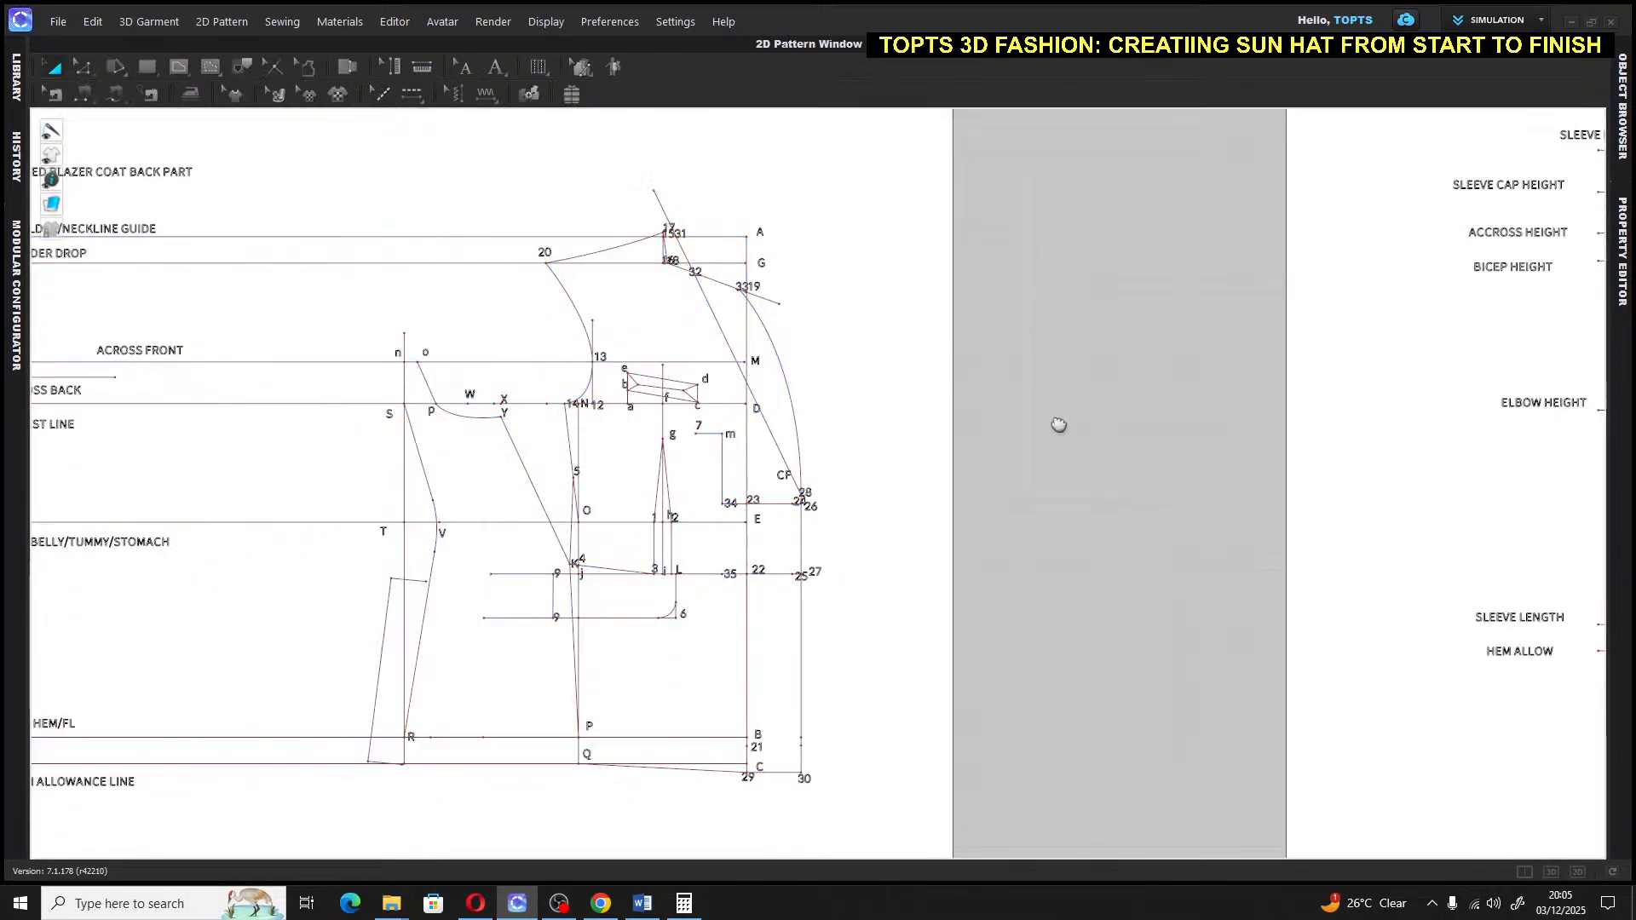
Add a 0.75-inch internal line at F on the elbow height line, then select the sleeve pattern
middle_click_drag(1060, 424, 435, 449)
middle_click_drag(1468, 530, 1089, 579)
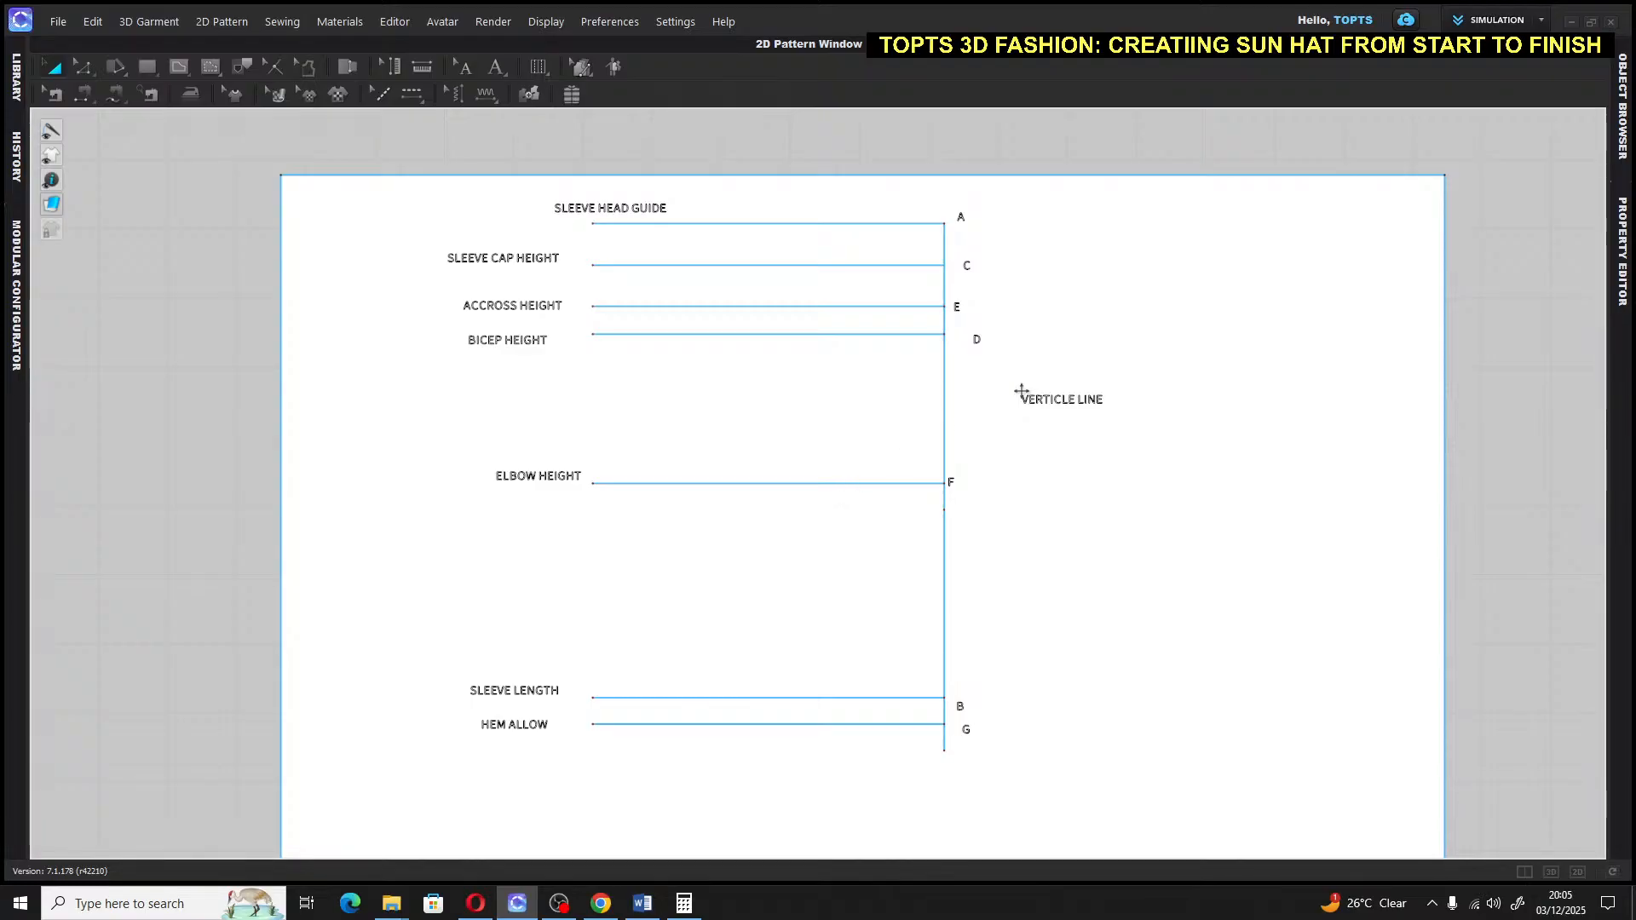
left_click(930, 509)
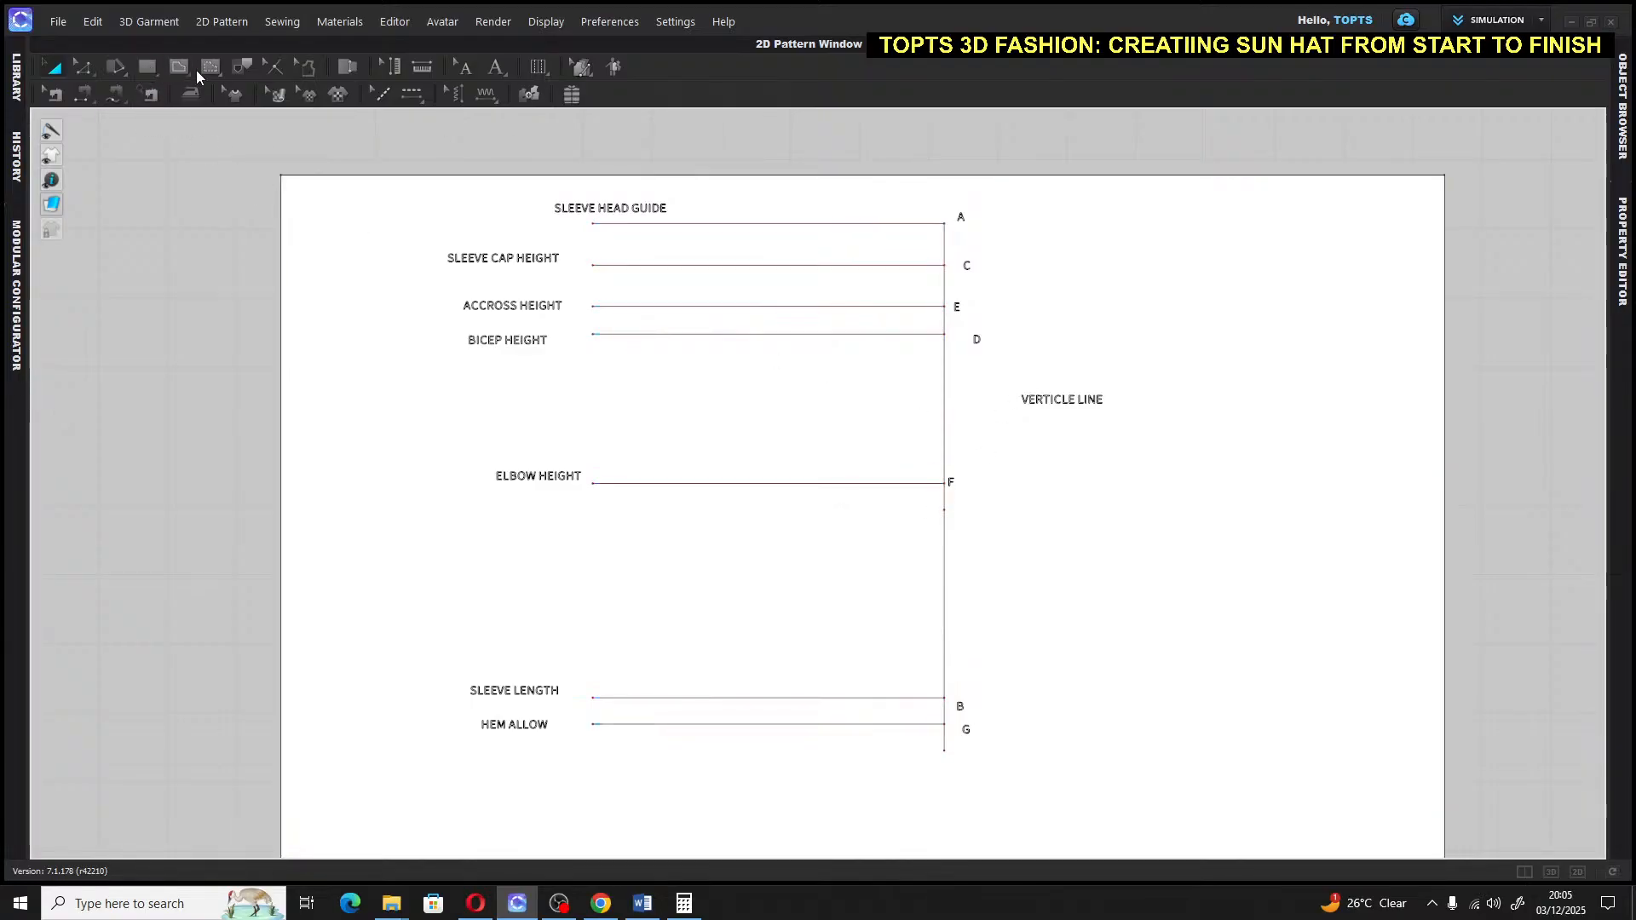
left_click(178, 67)
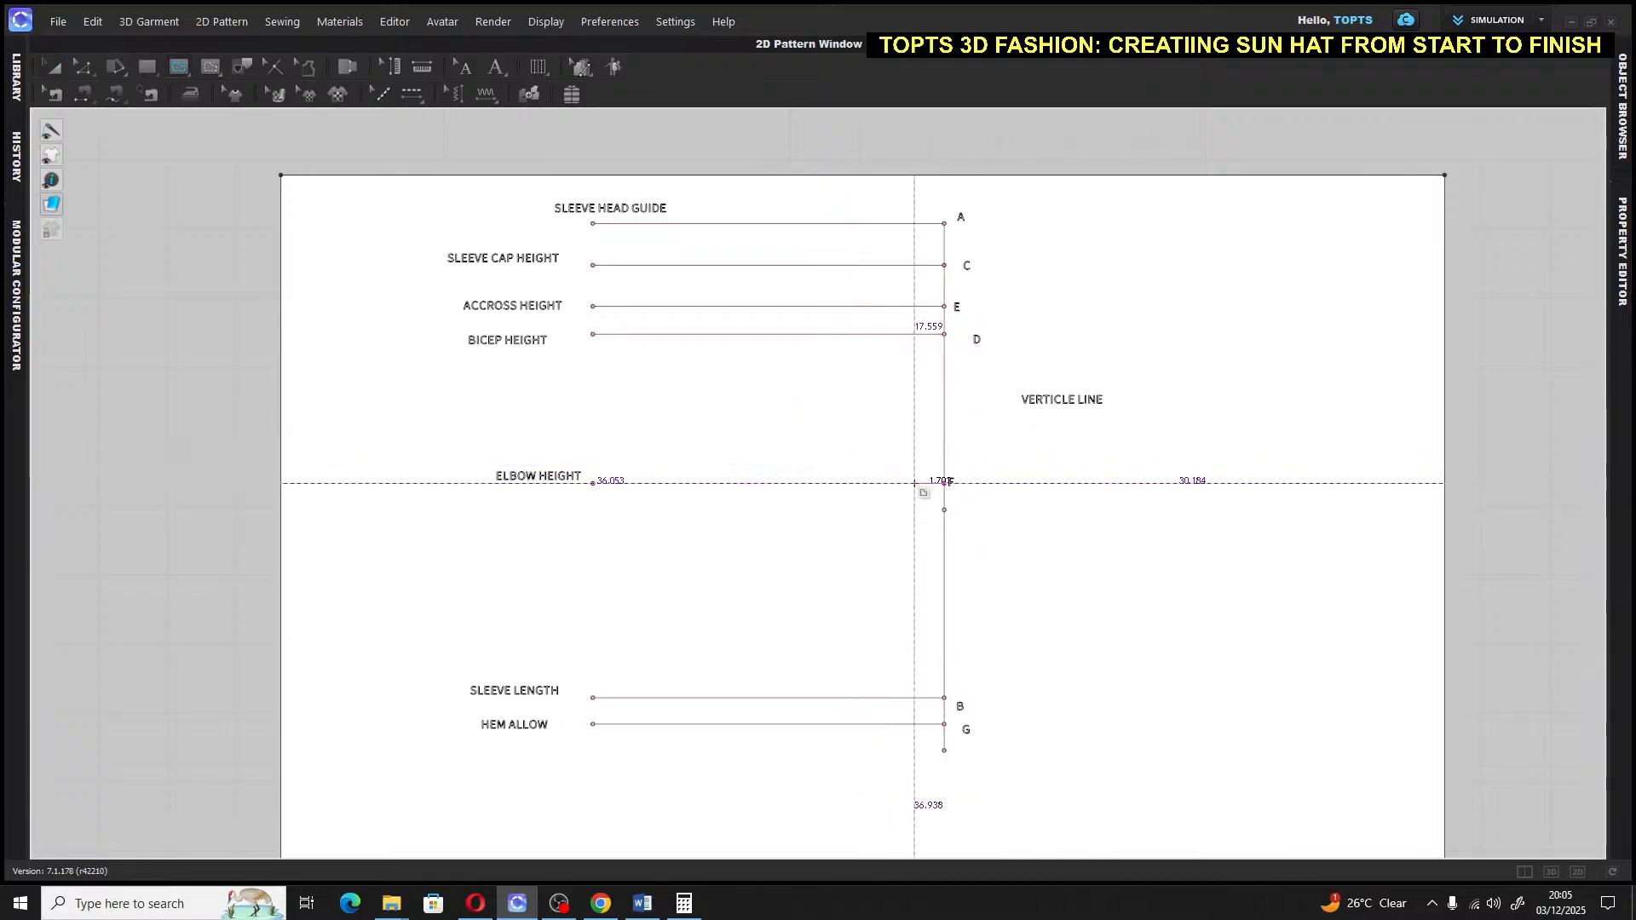
left_click(915, 483)
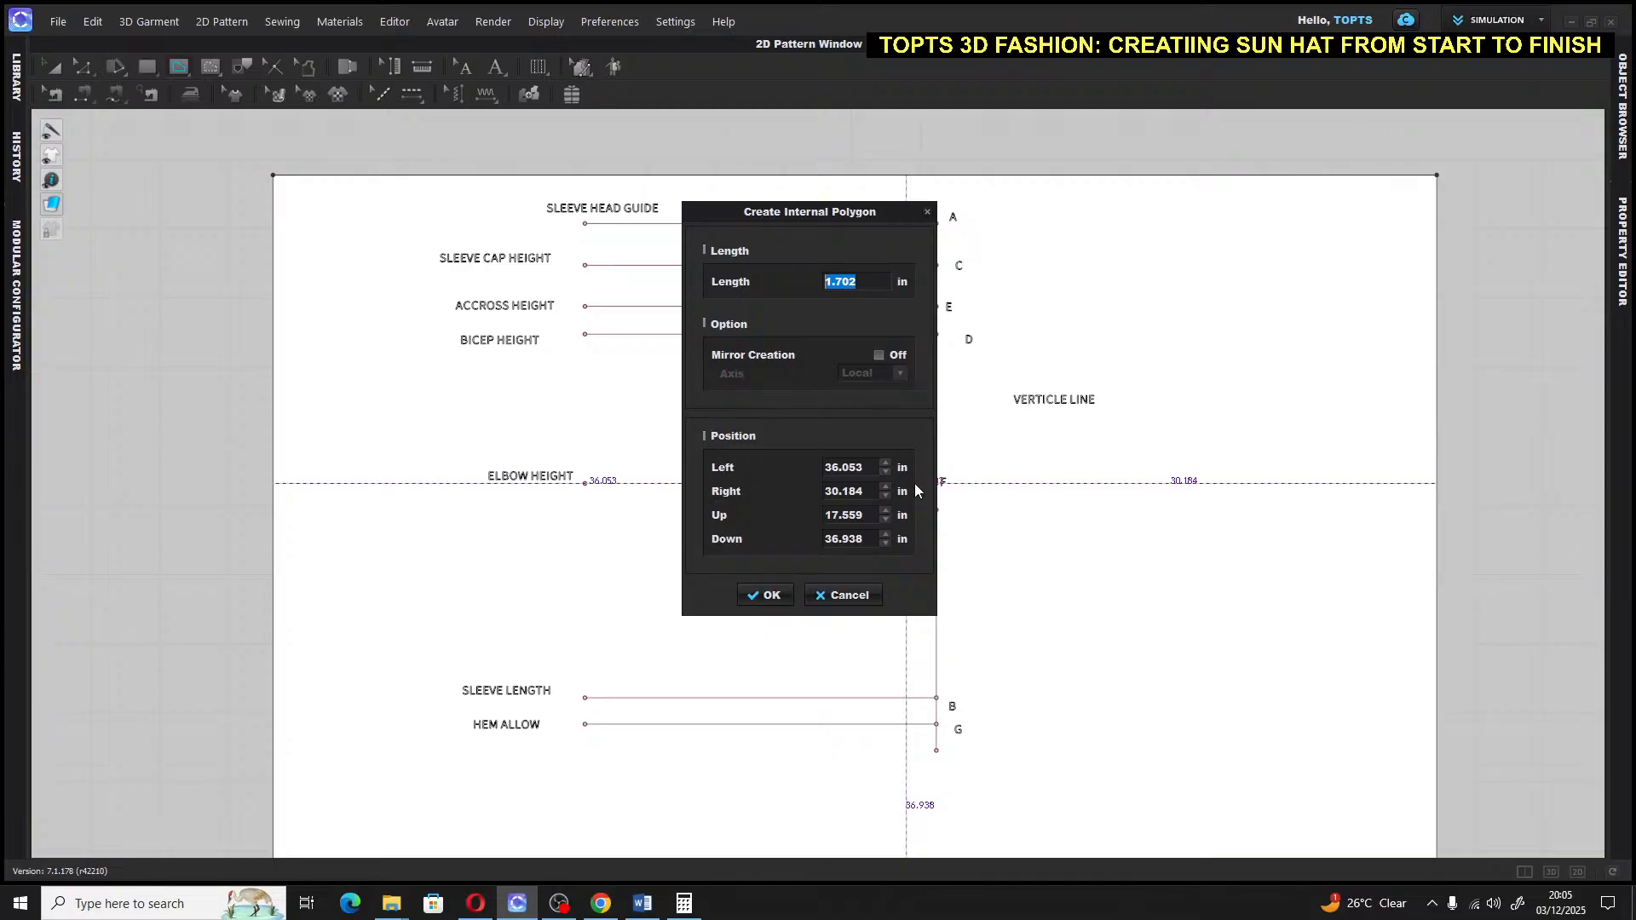
type("0.7")
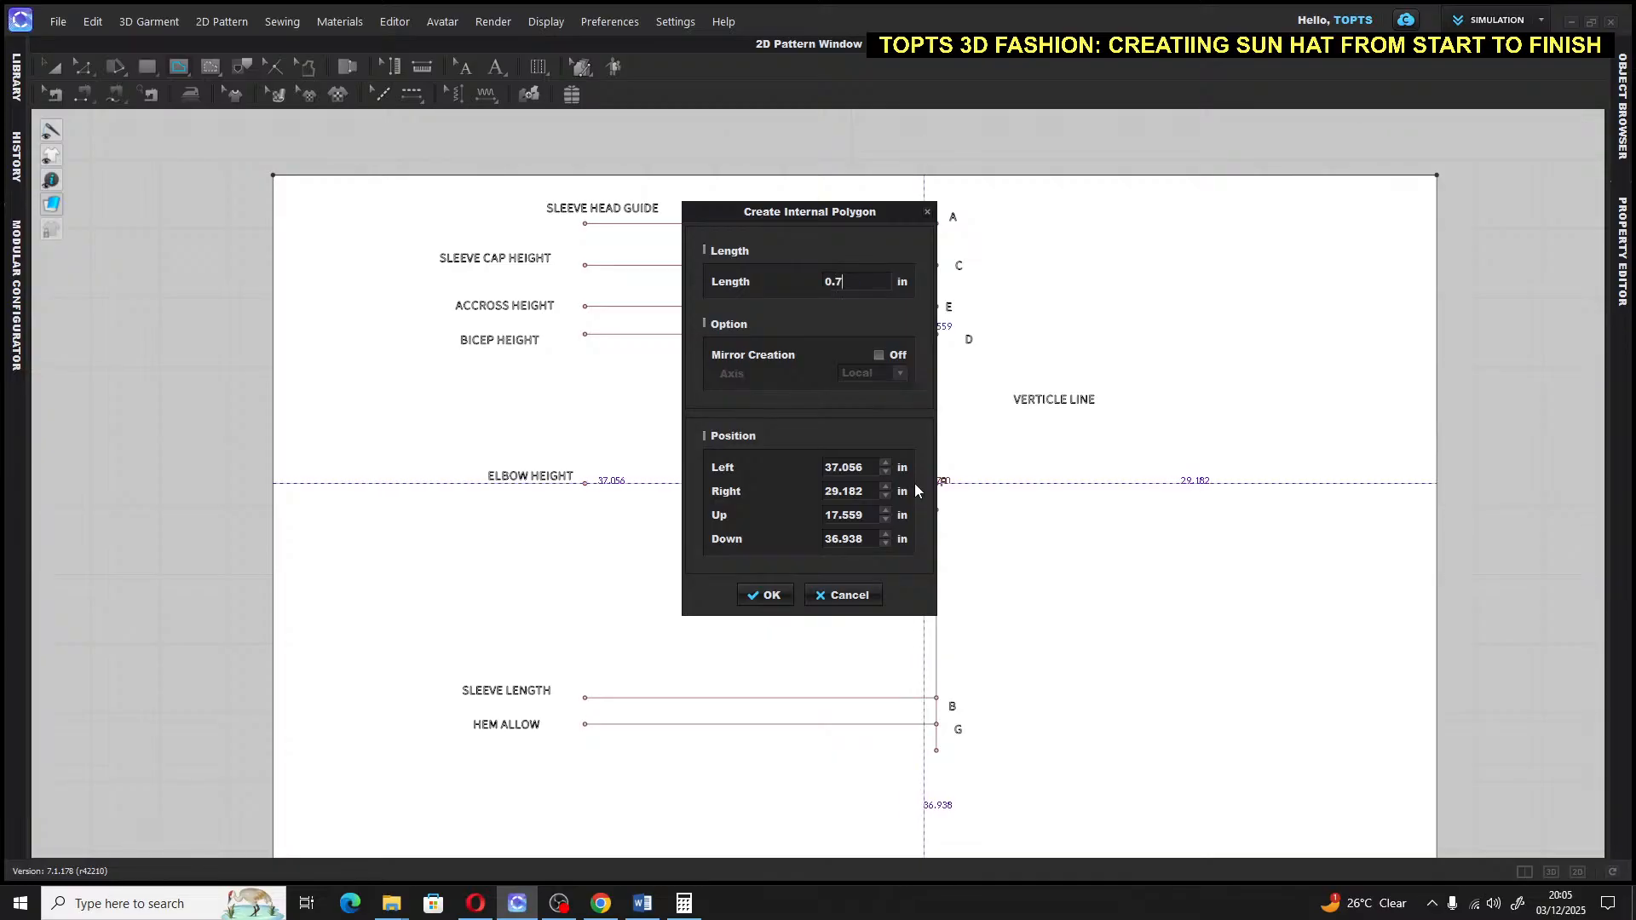
type("5")
key("Return")
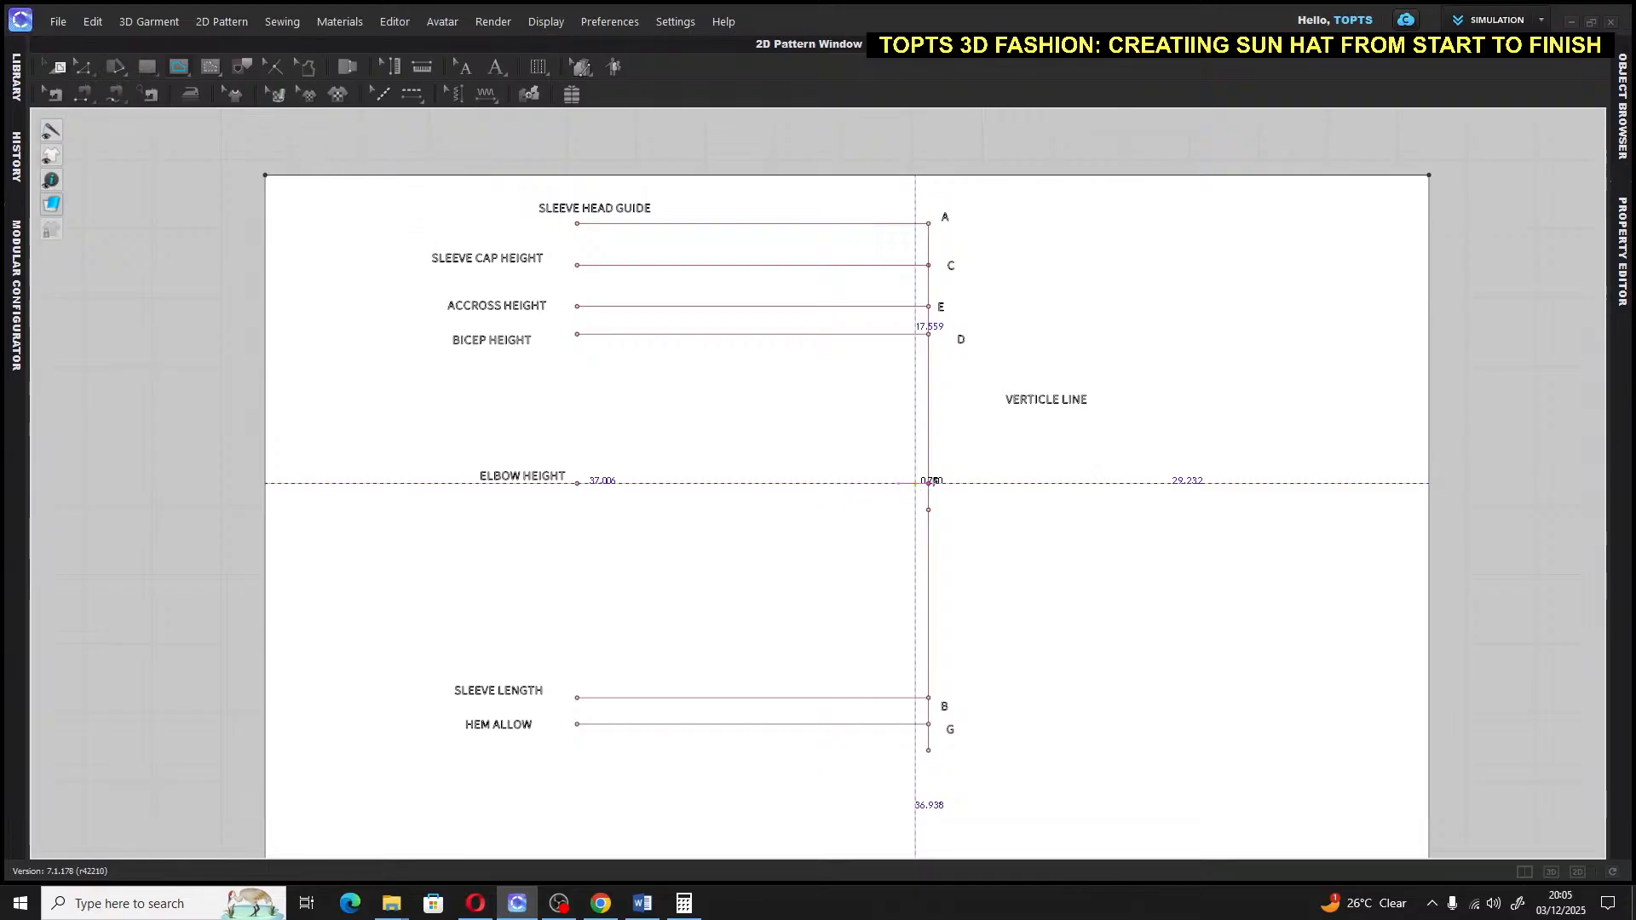
left_click(51, 65)
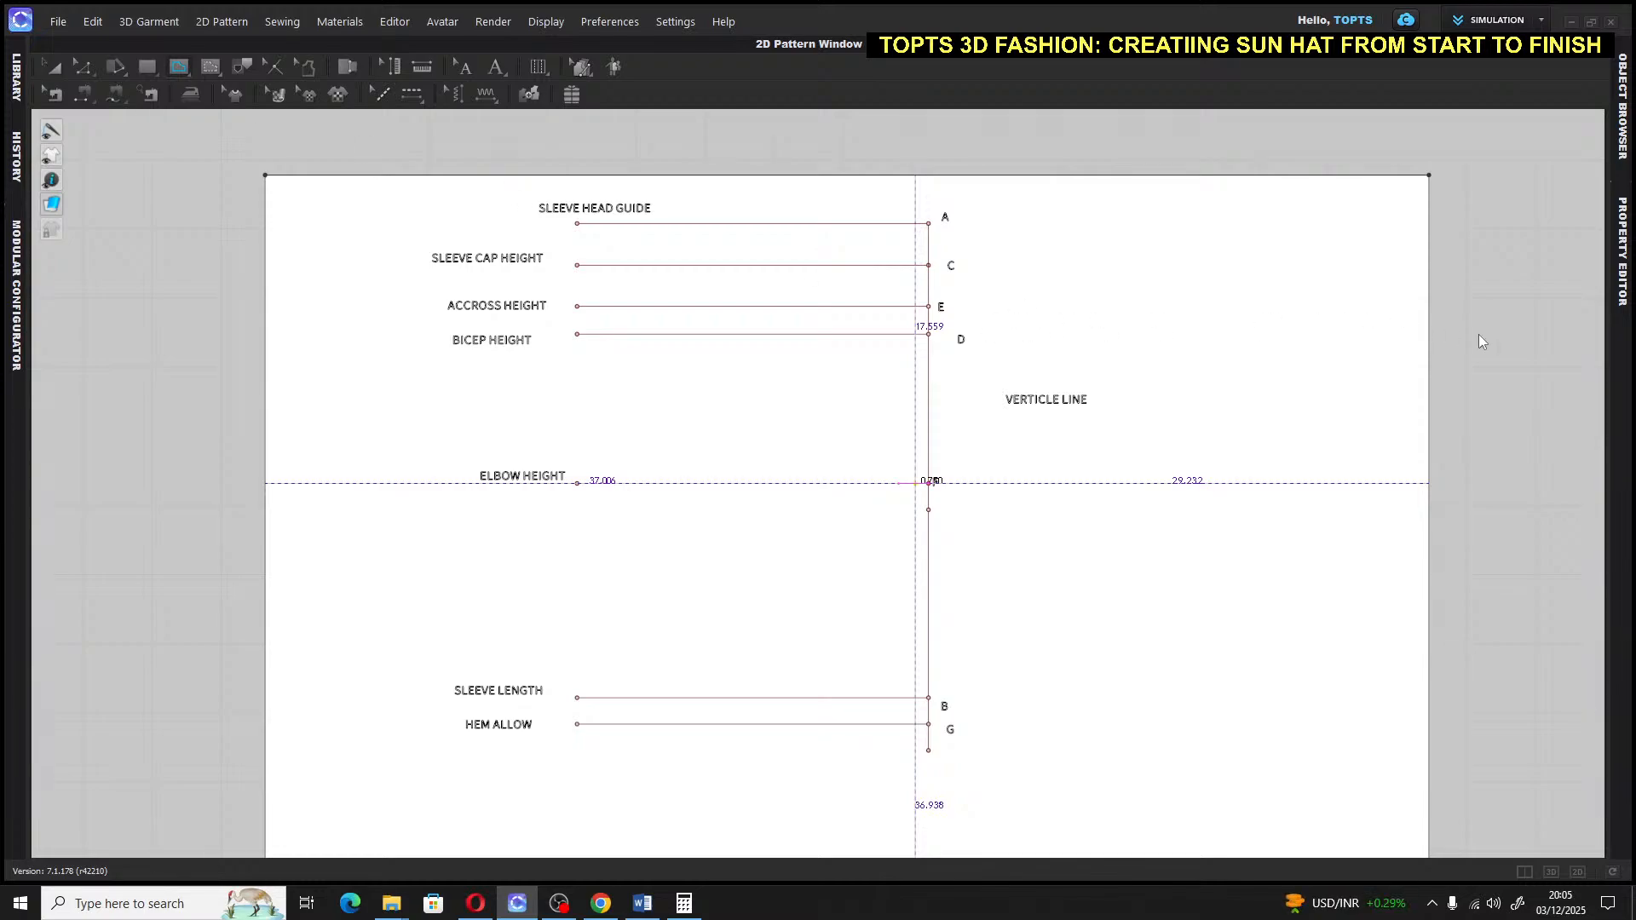
left_click(880, 457)
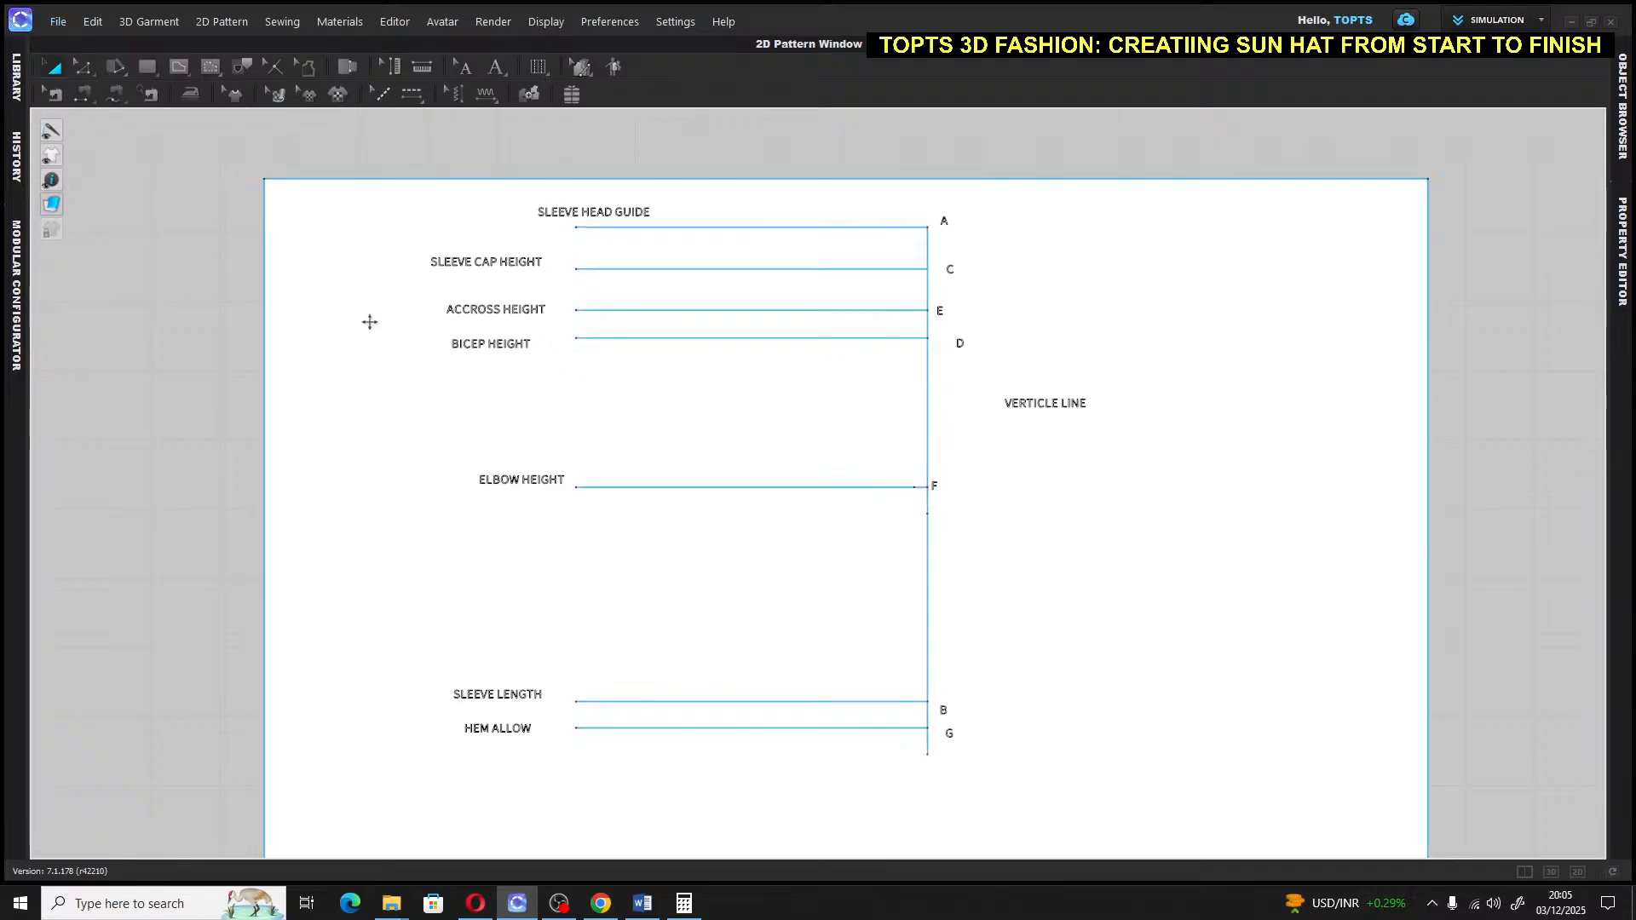
Save the project and label the new elbow-line point H
key("ctrl+s")
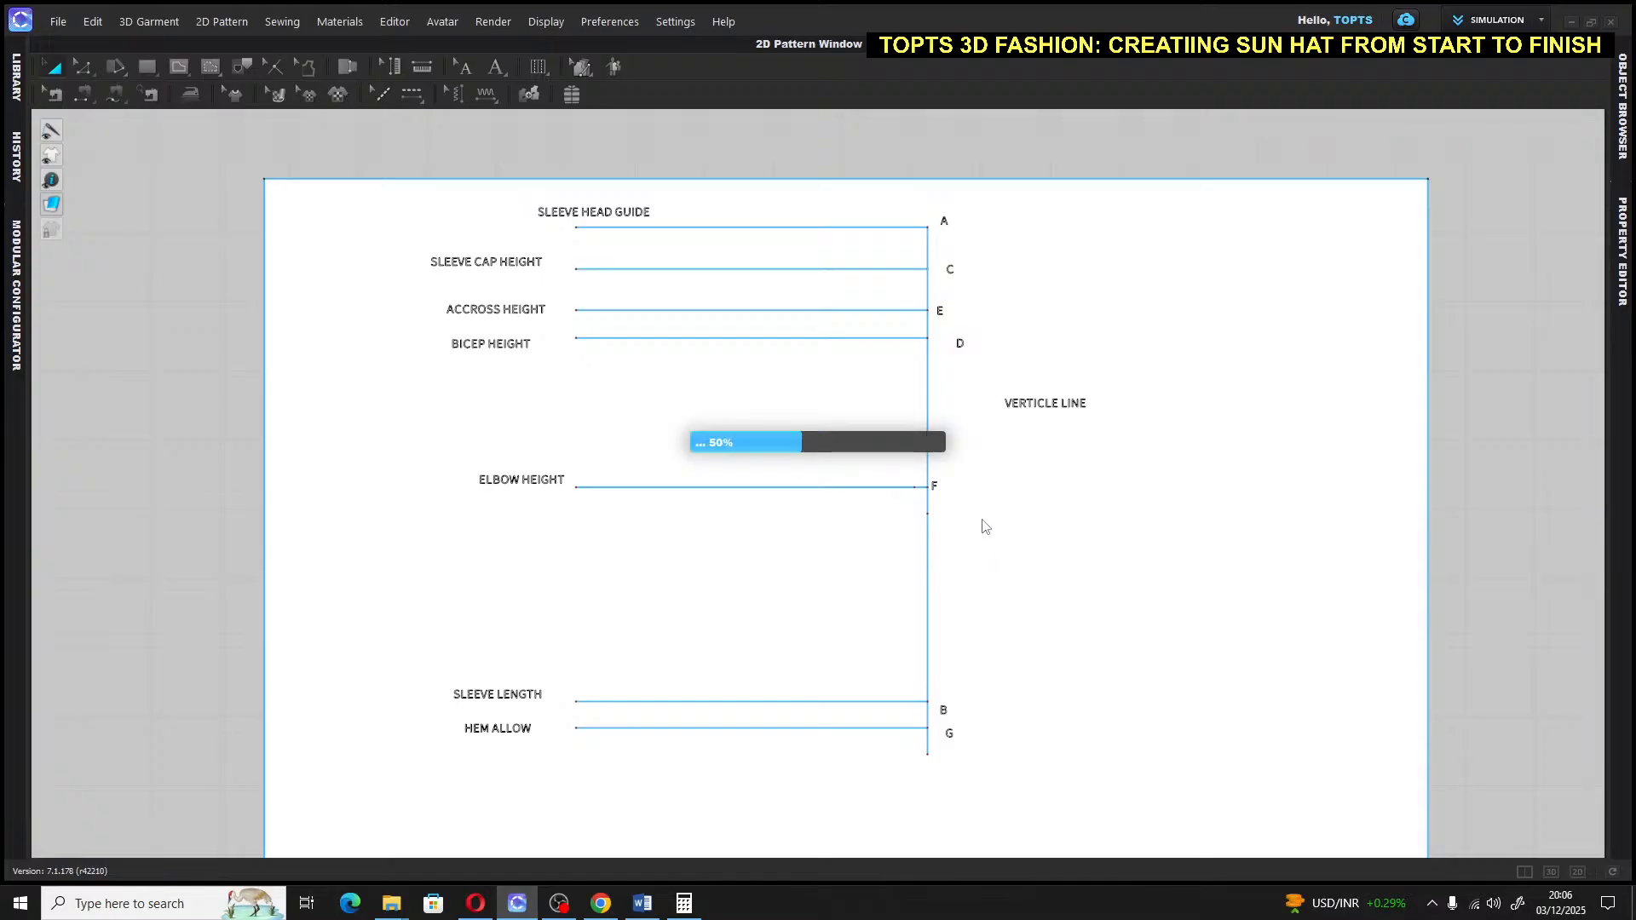
scroll(987, 527, "up", 4)
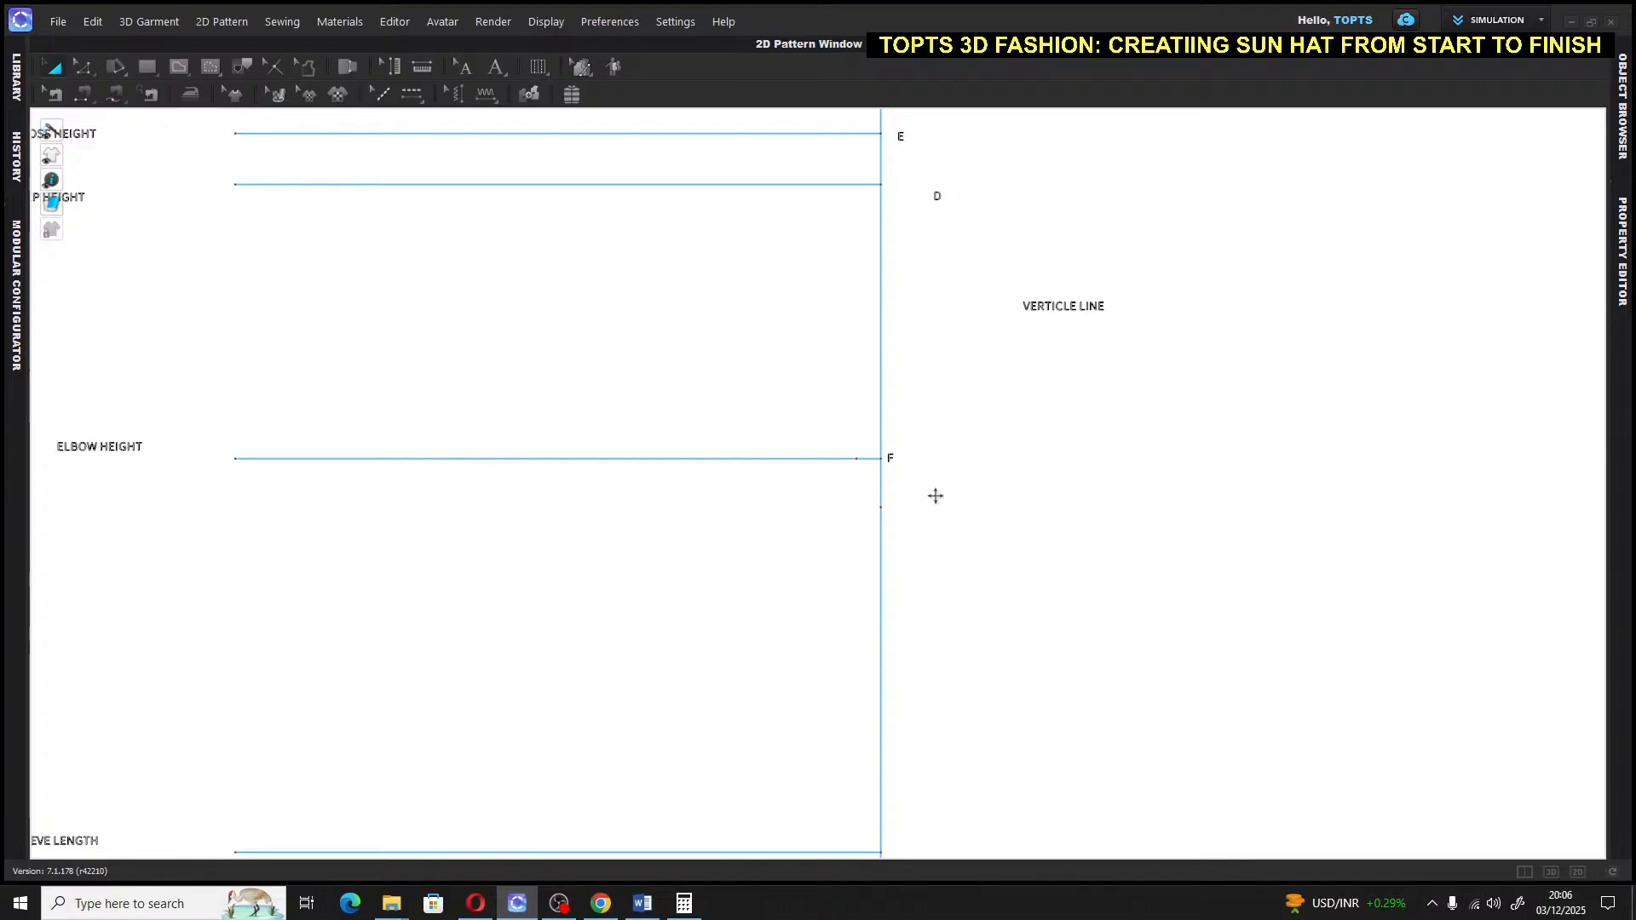
scroll(936, 500, "down", 1)
scroll(940, 506, "up", 3)
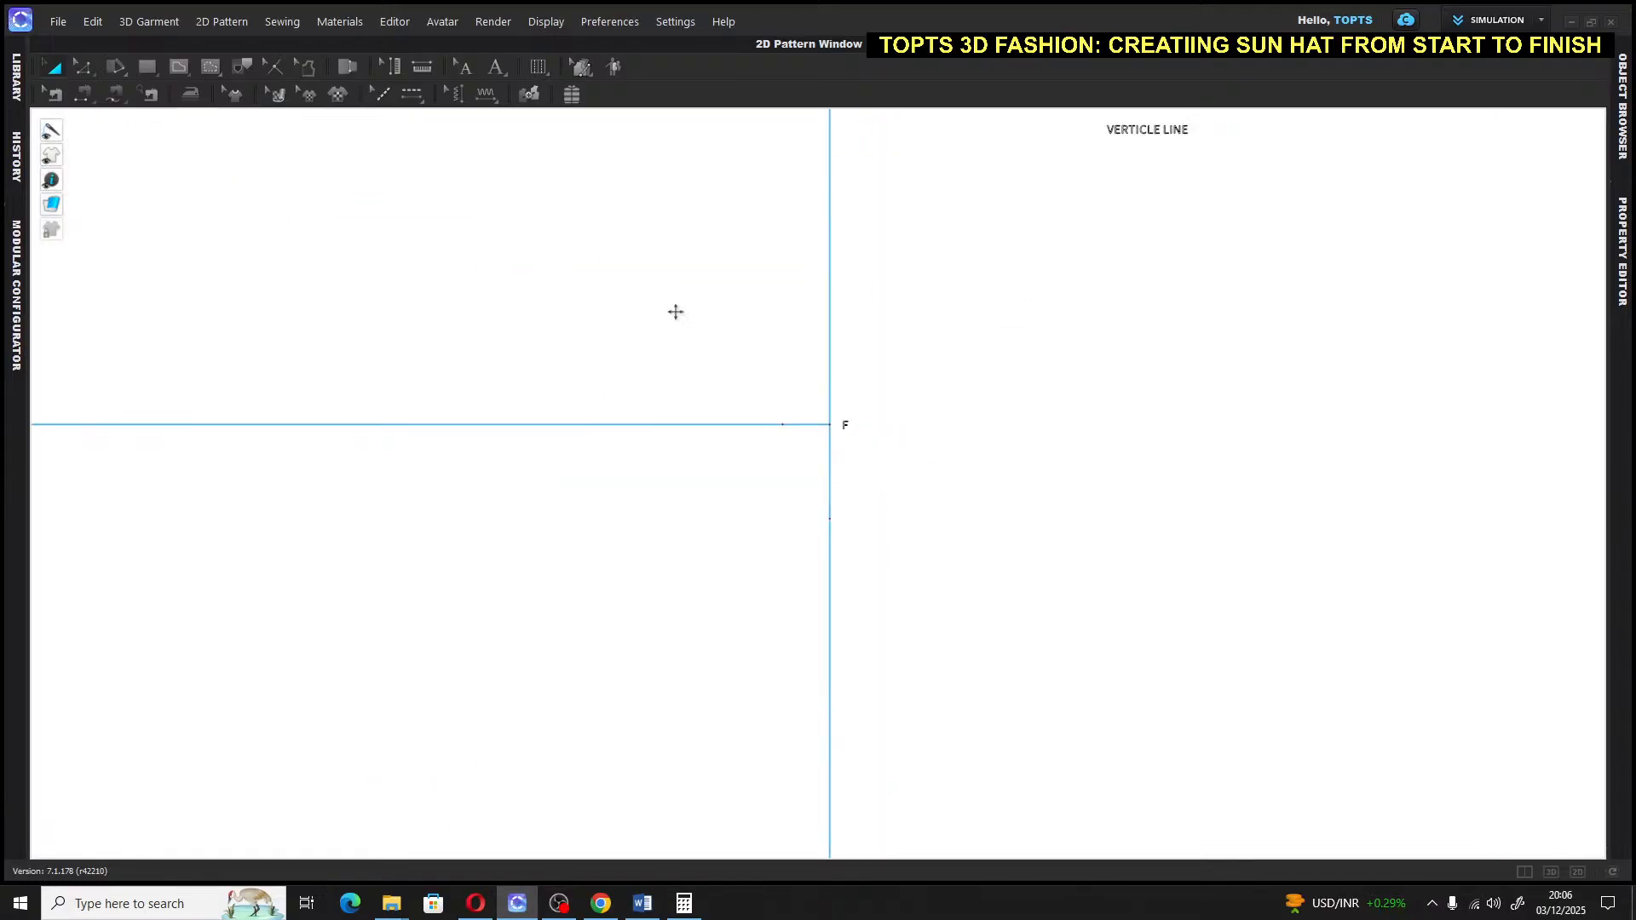
left_click(492, 65)
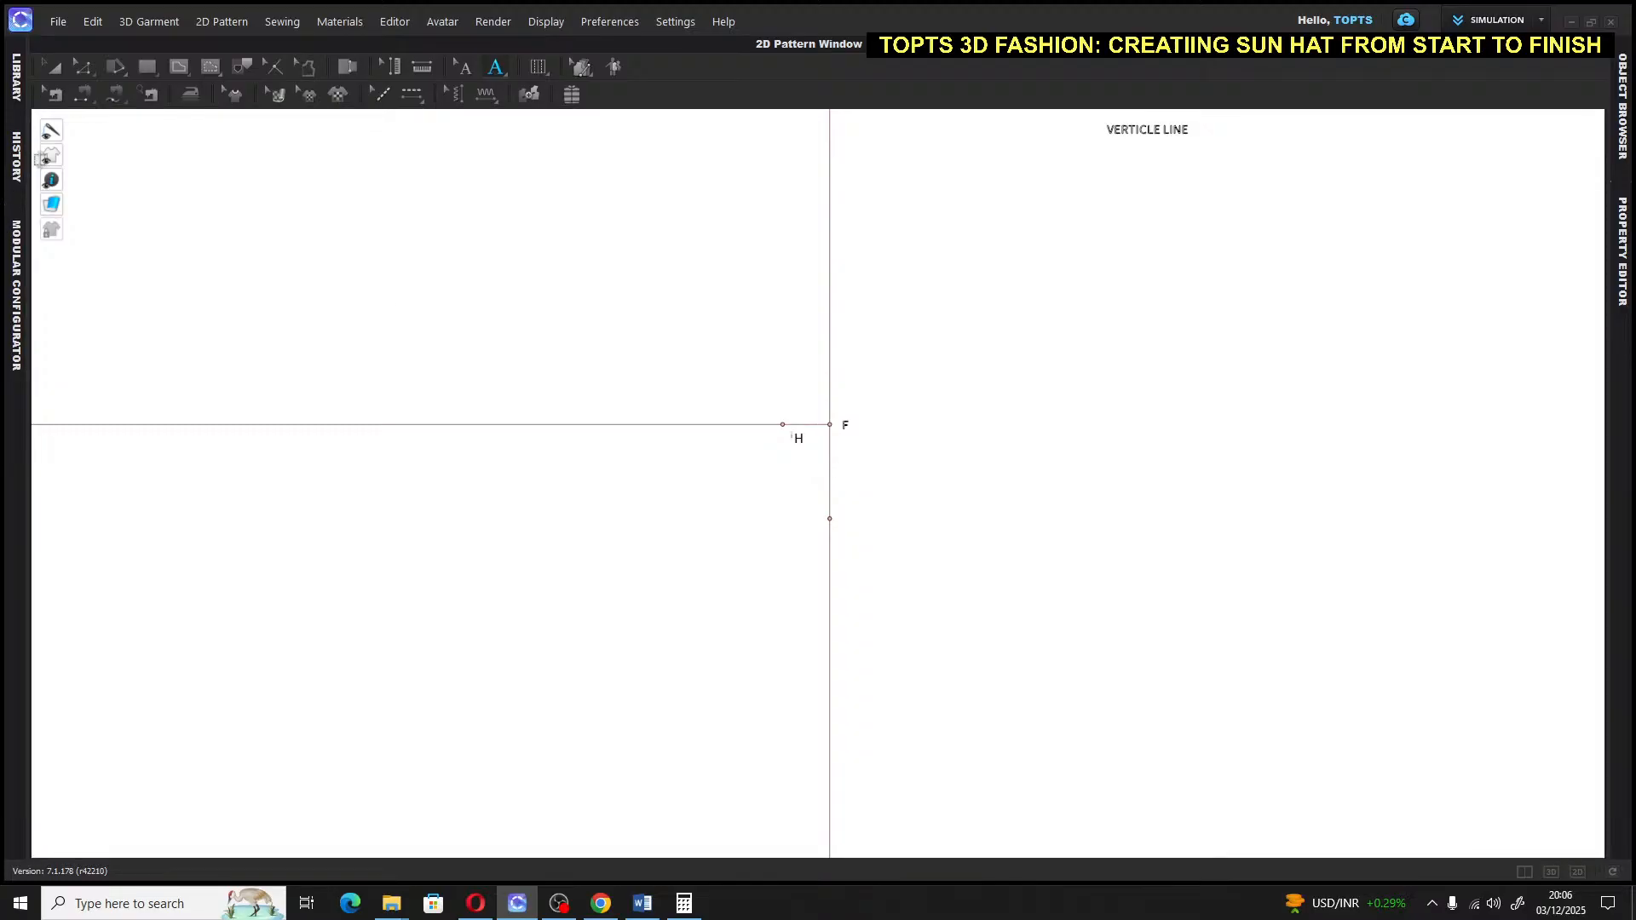
left_click(52, 65)
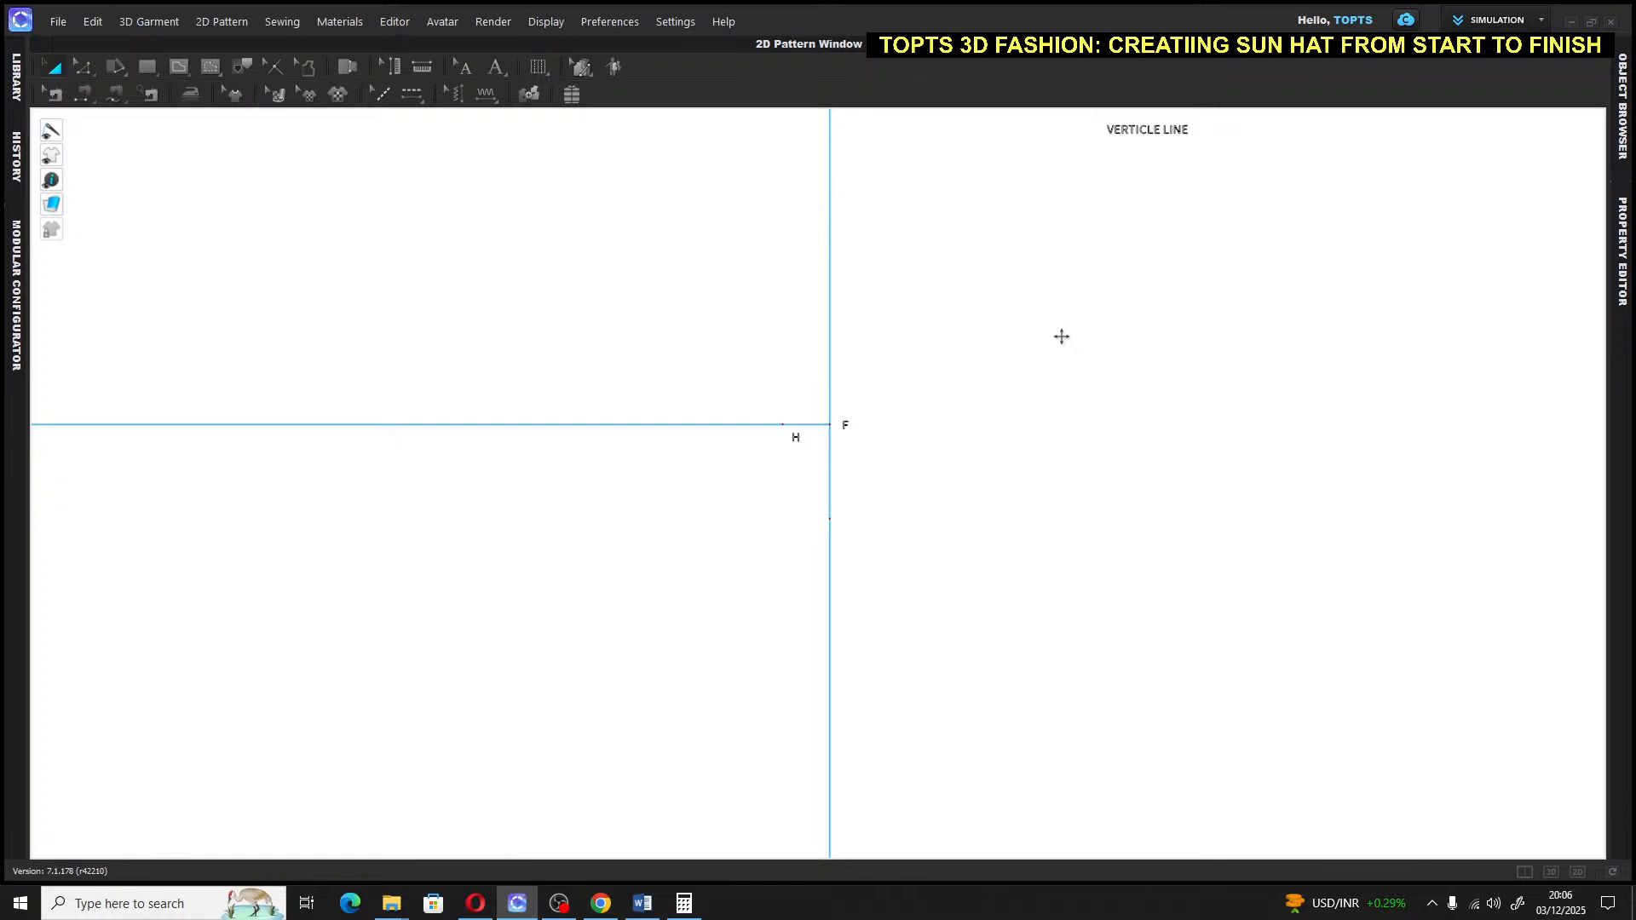
Select then deselect the sleeve draft and pan toward points F and H
left_click(896, 481)
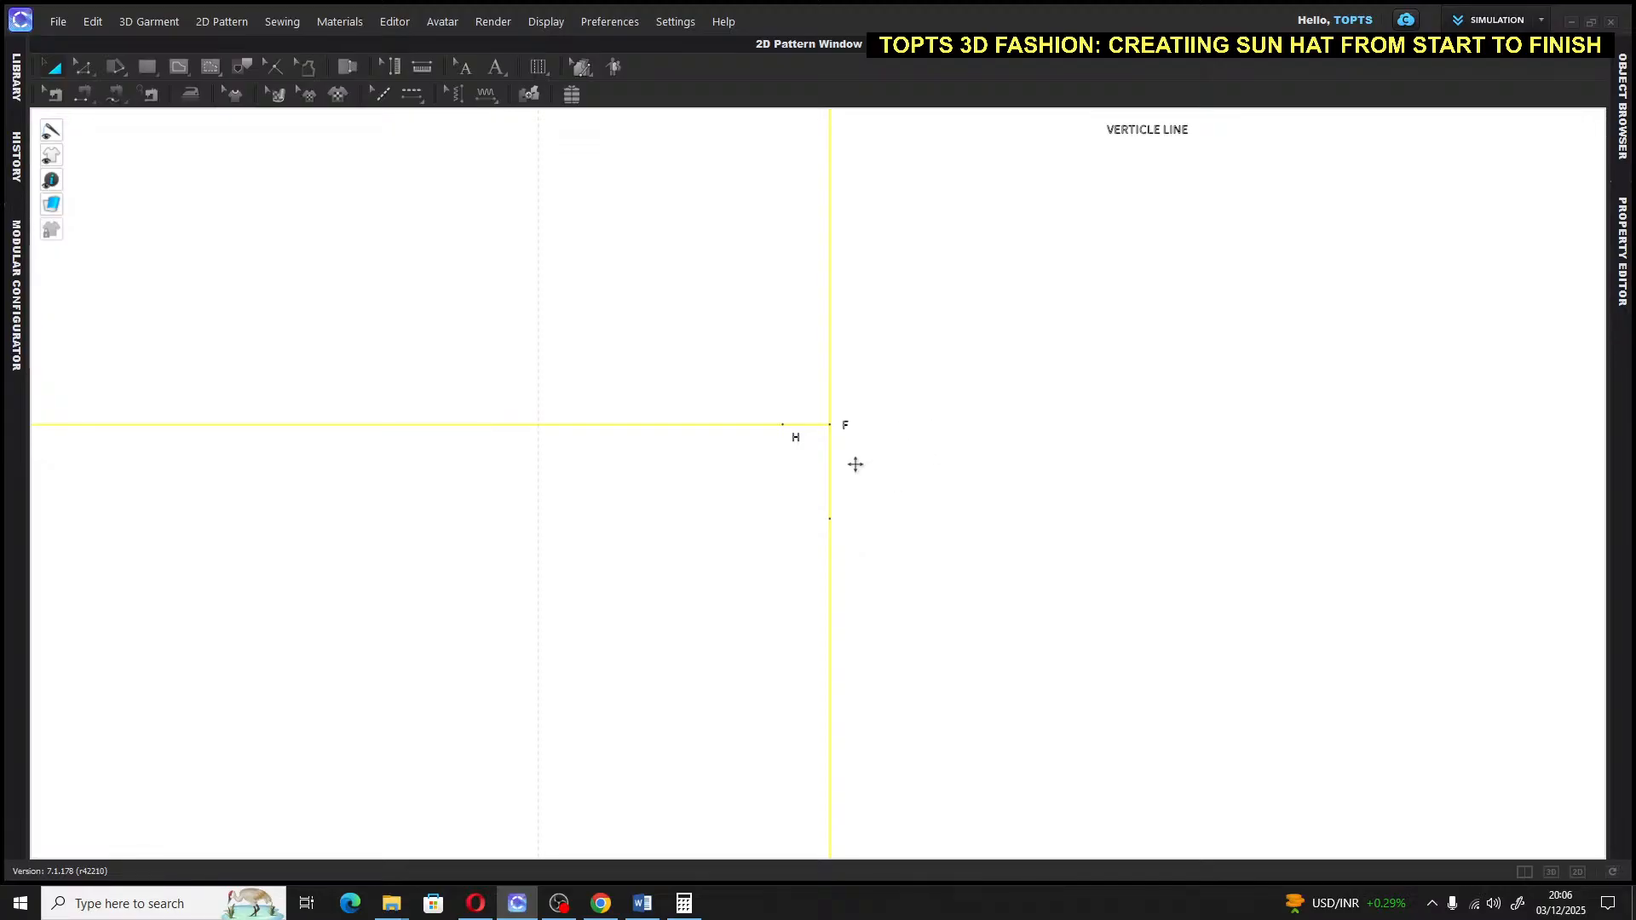
scroll(886, 470, "down", 5)
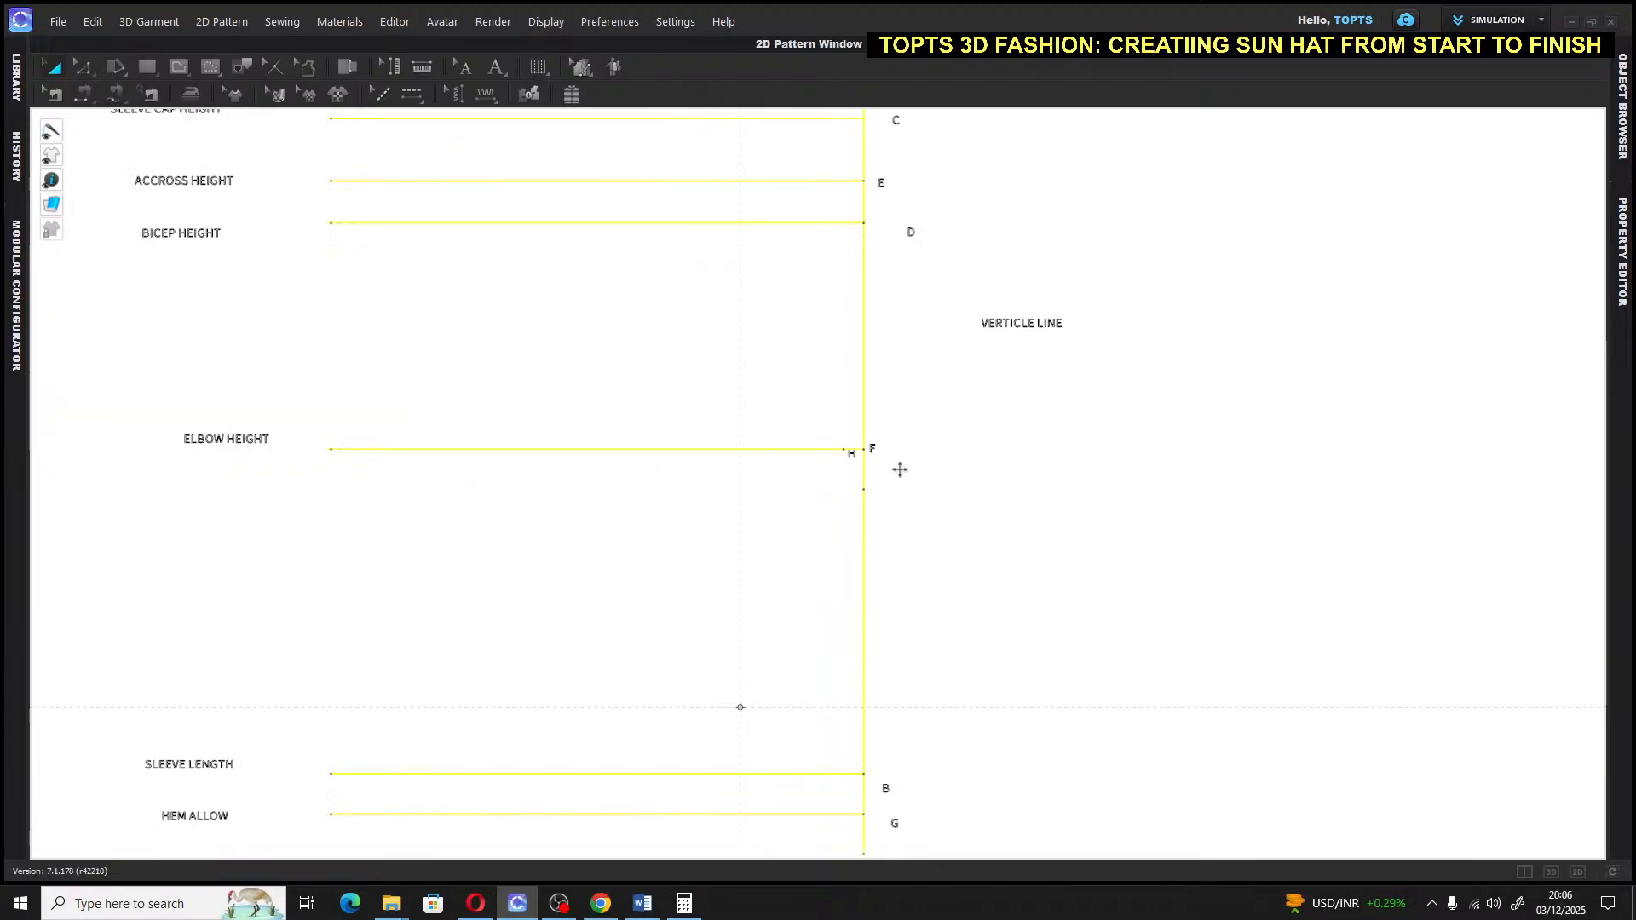
scroll(990, 445, "down", 5)
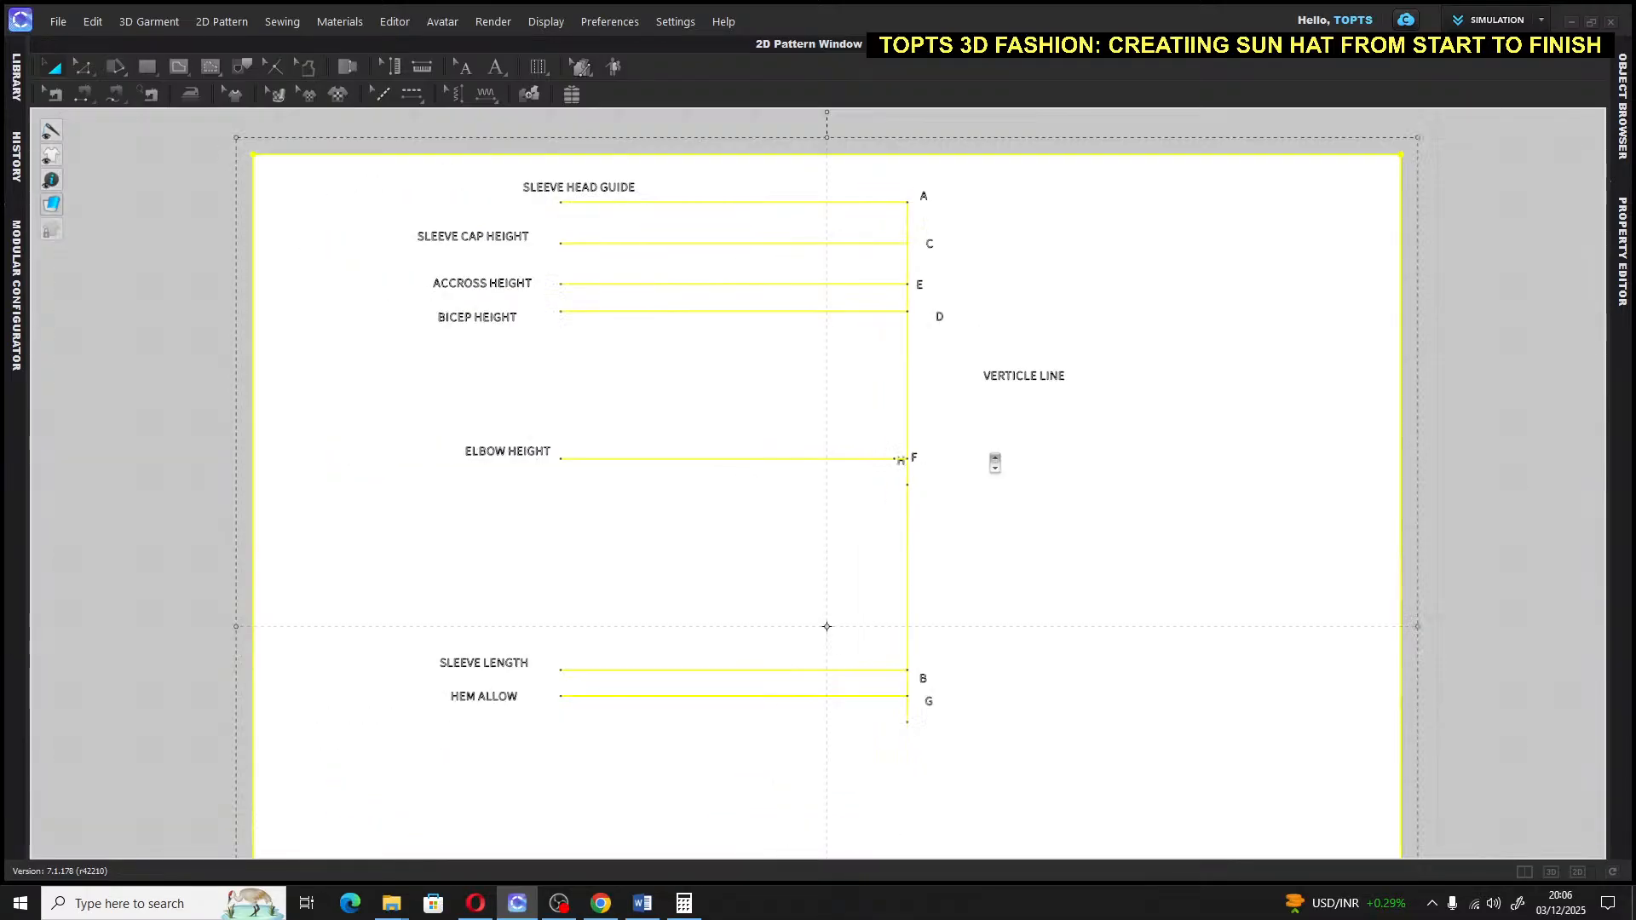
left_click(1450, 263)
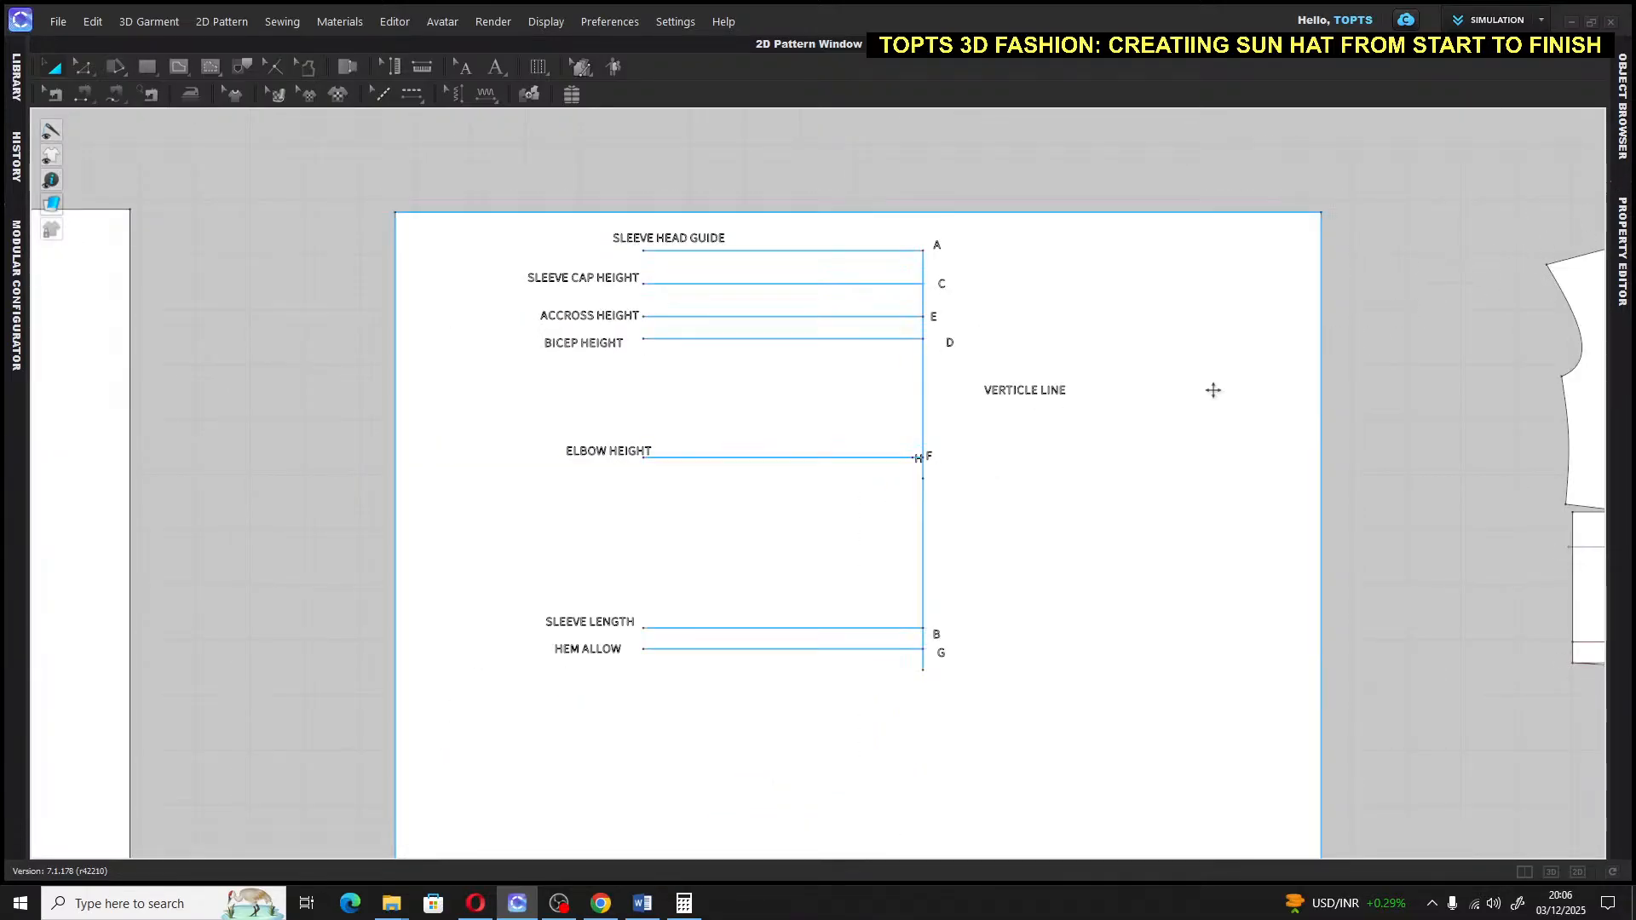
scroll(936, 475, "up", 5)
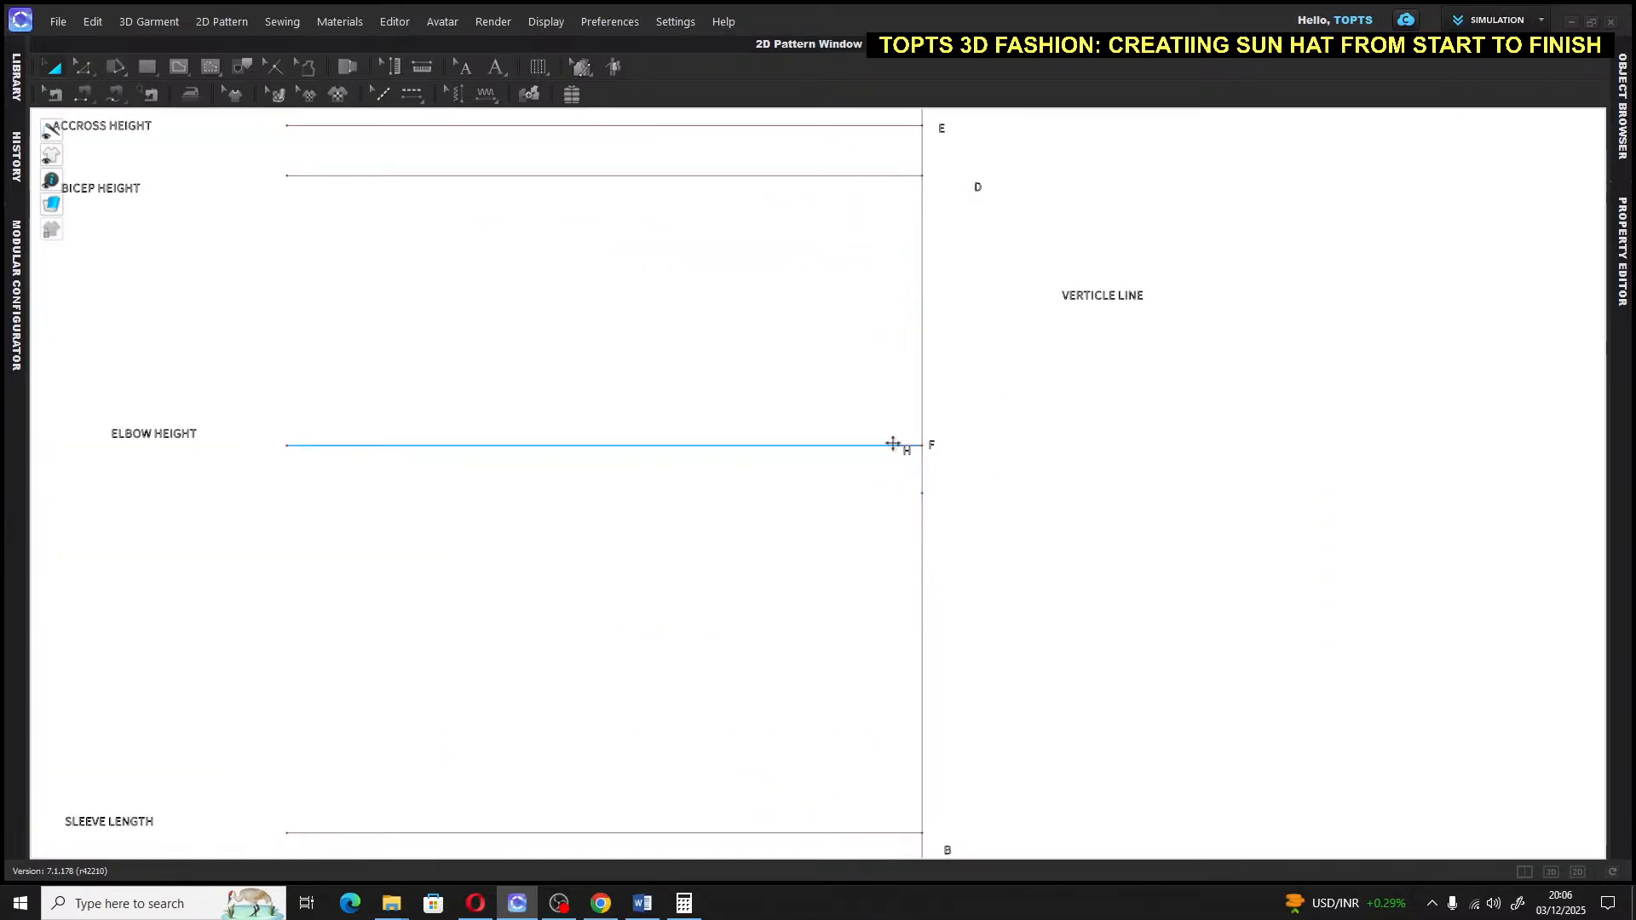
middle_click_drag(1025, 355, 1025, 420)
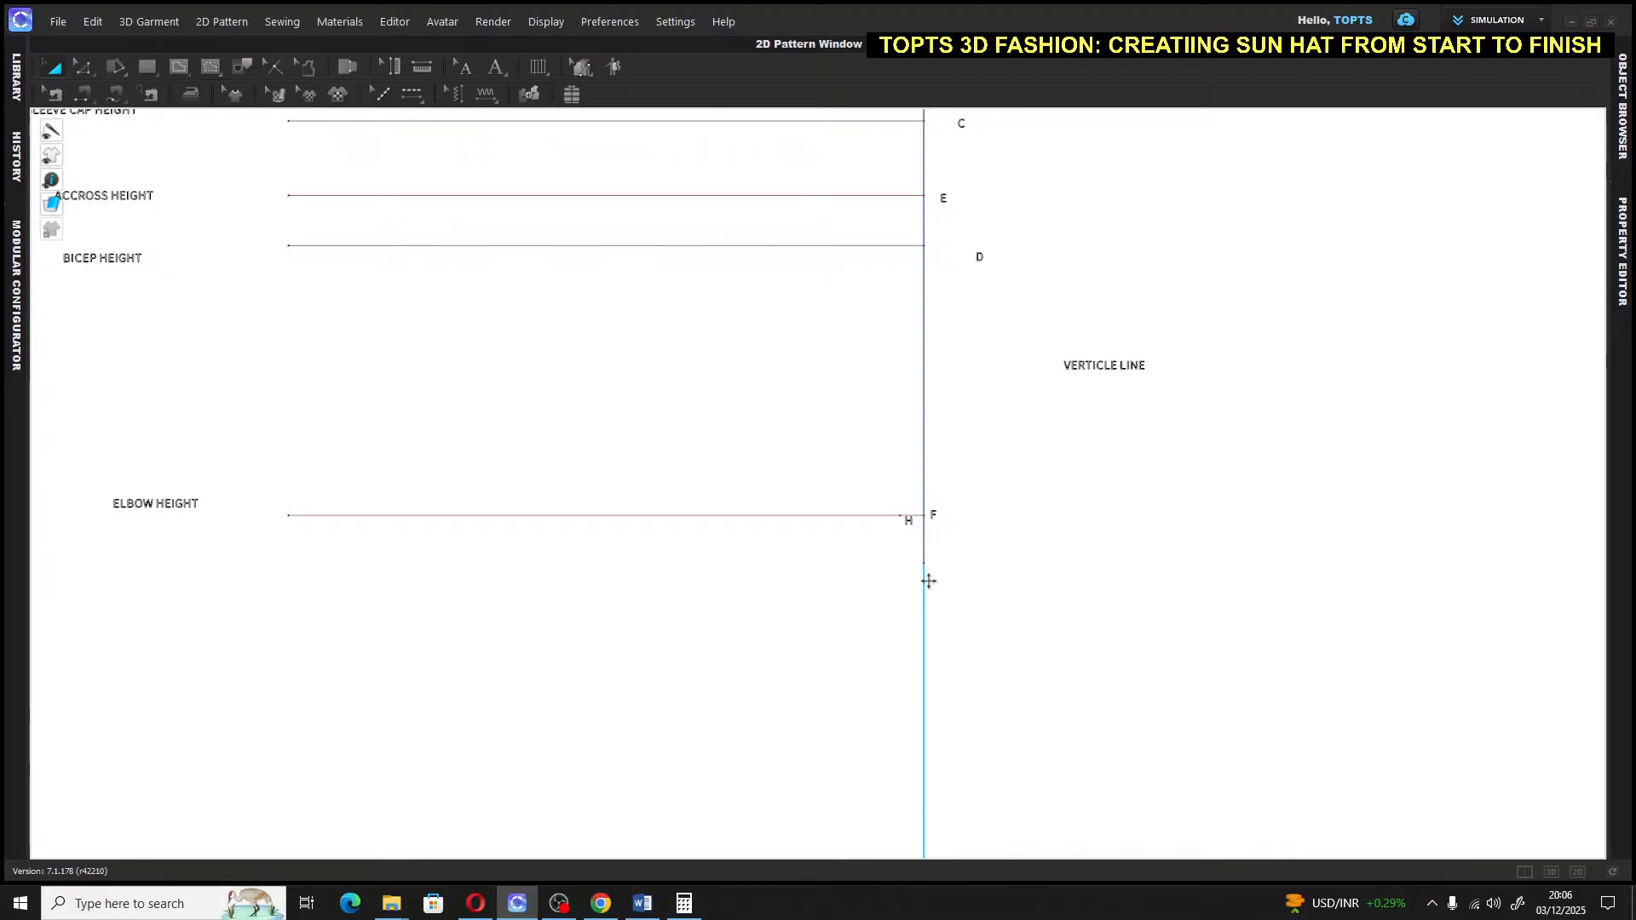
Draw the underarm seam line from D through H, ending at G on the hem allowance line
key("ctrl+a")
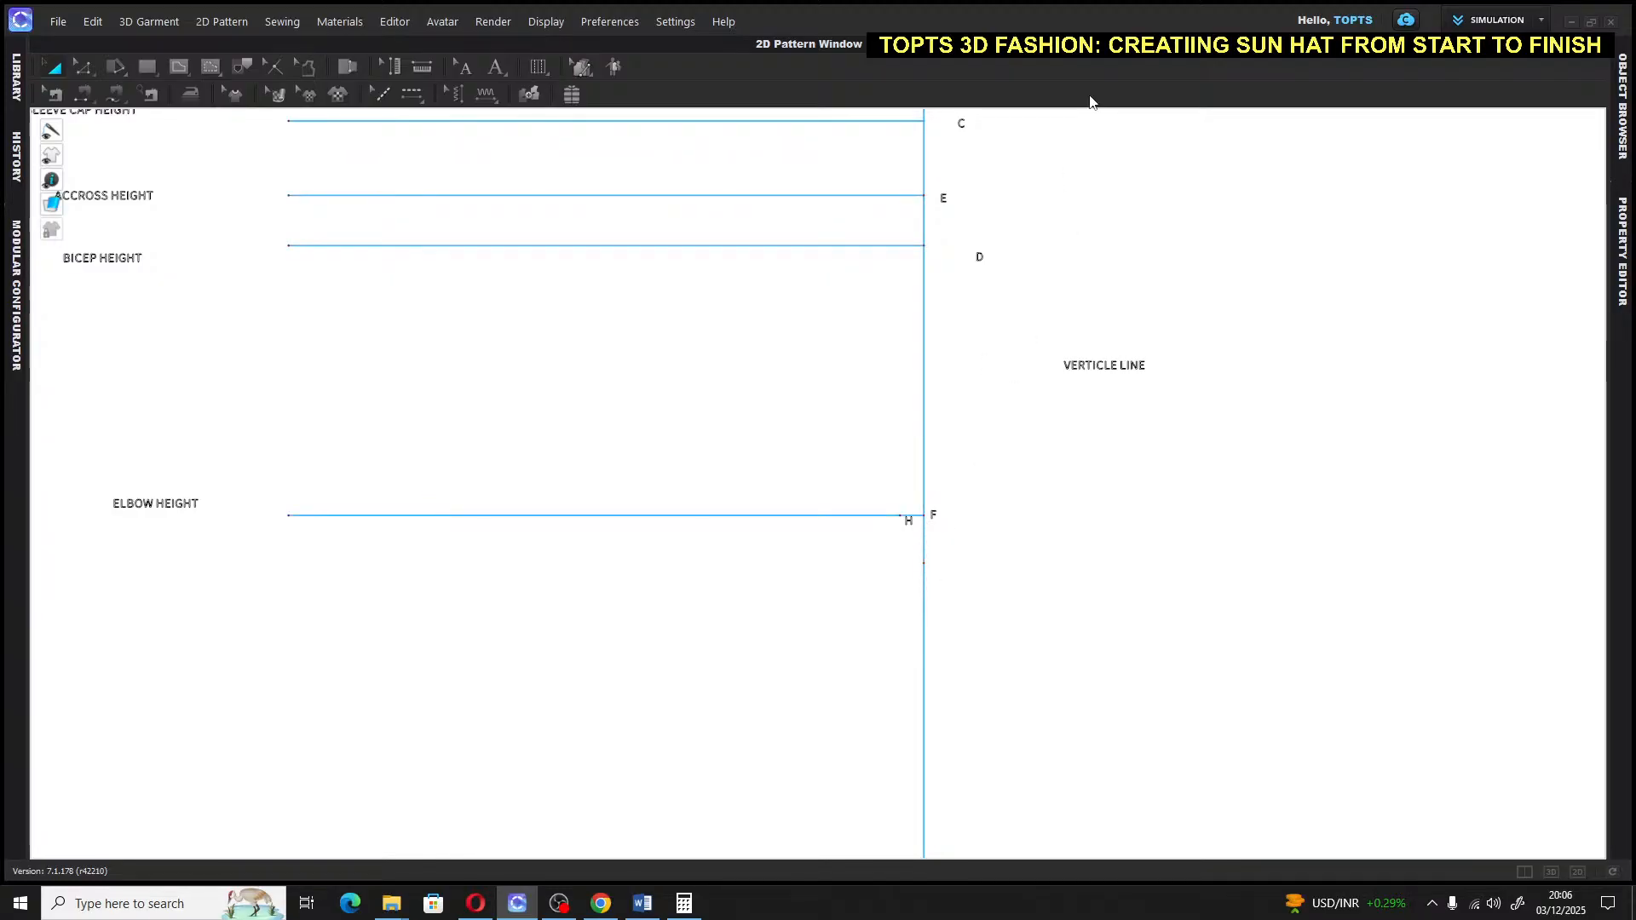
left_click(179, 68)
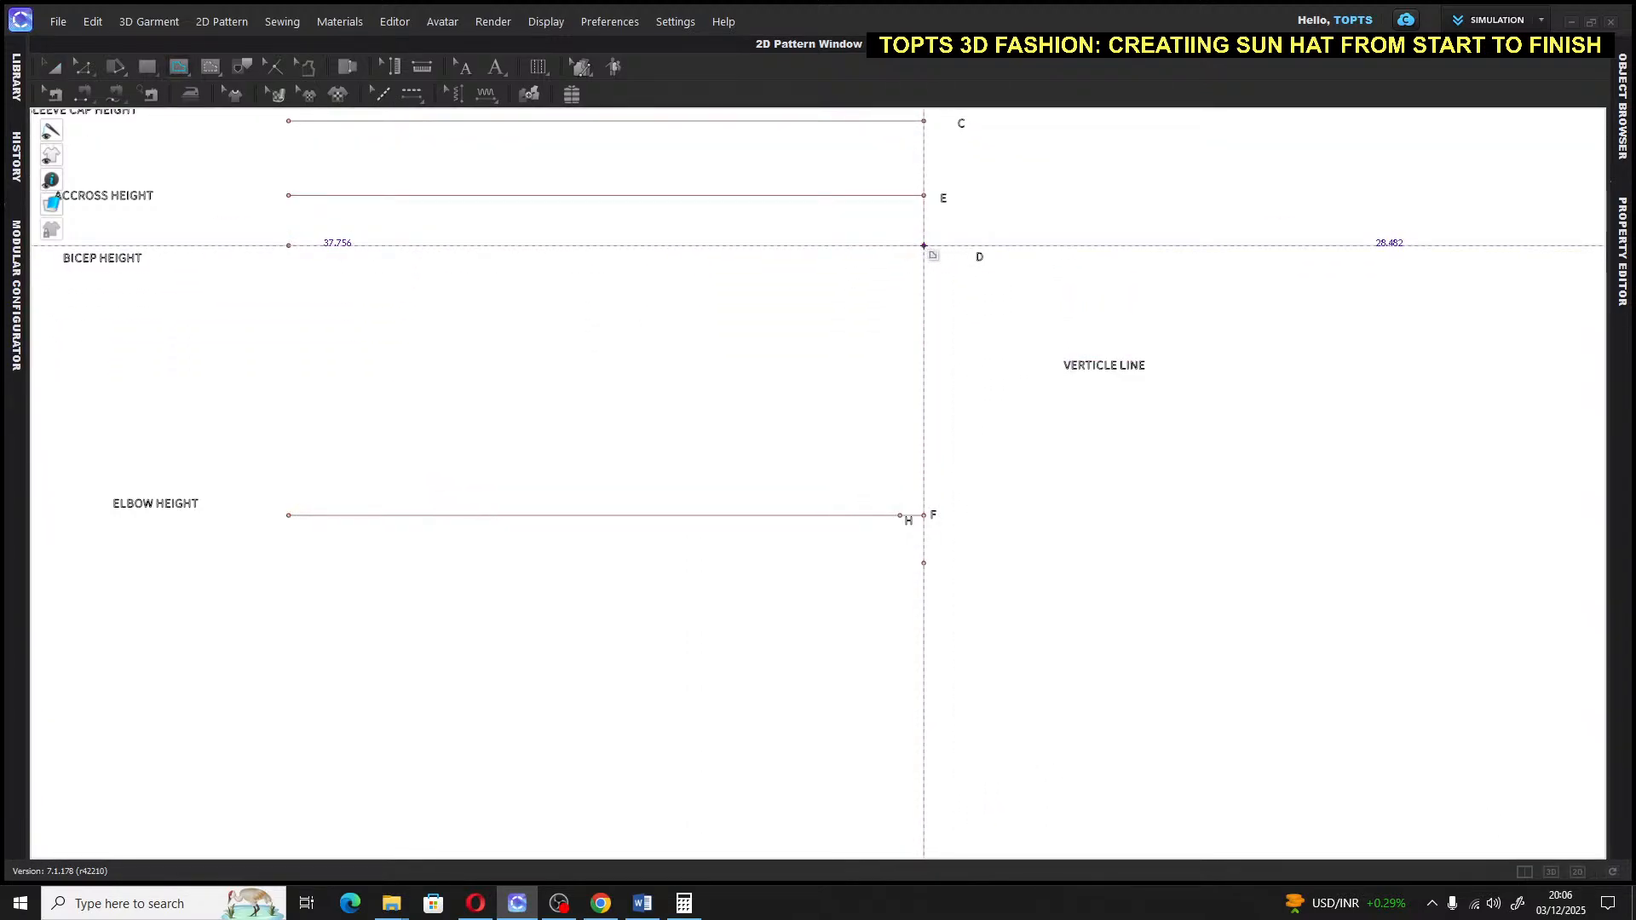
left_click(923, 245)
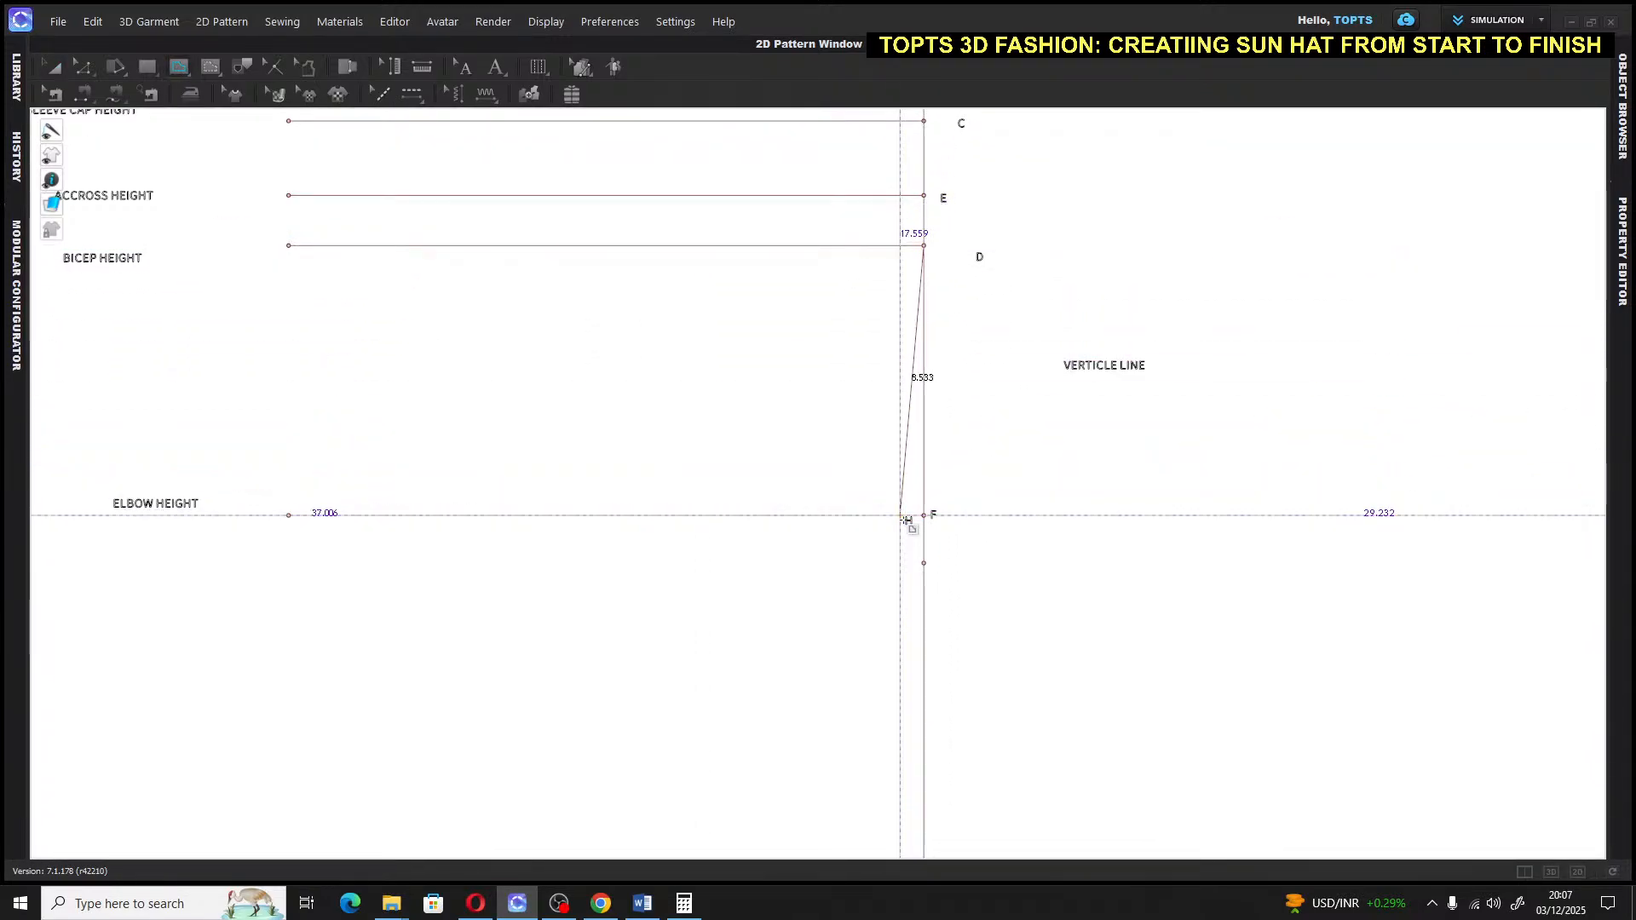
left_click(903, 516)
middle_click_drag(909, 522, 942, 354)
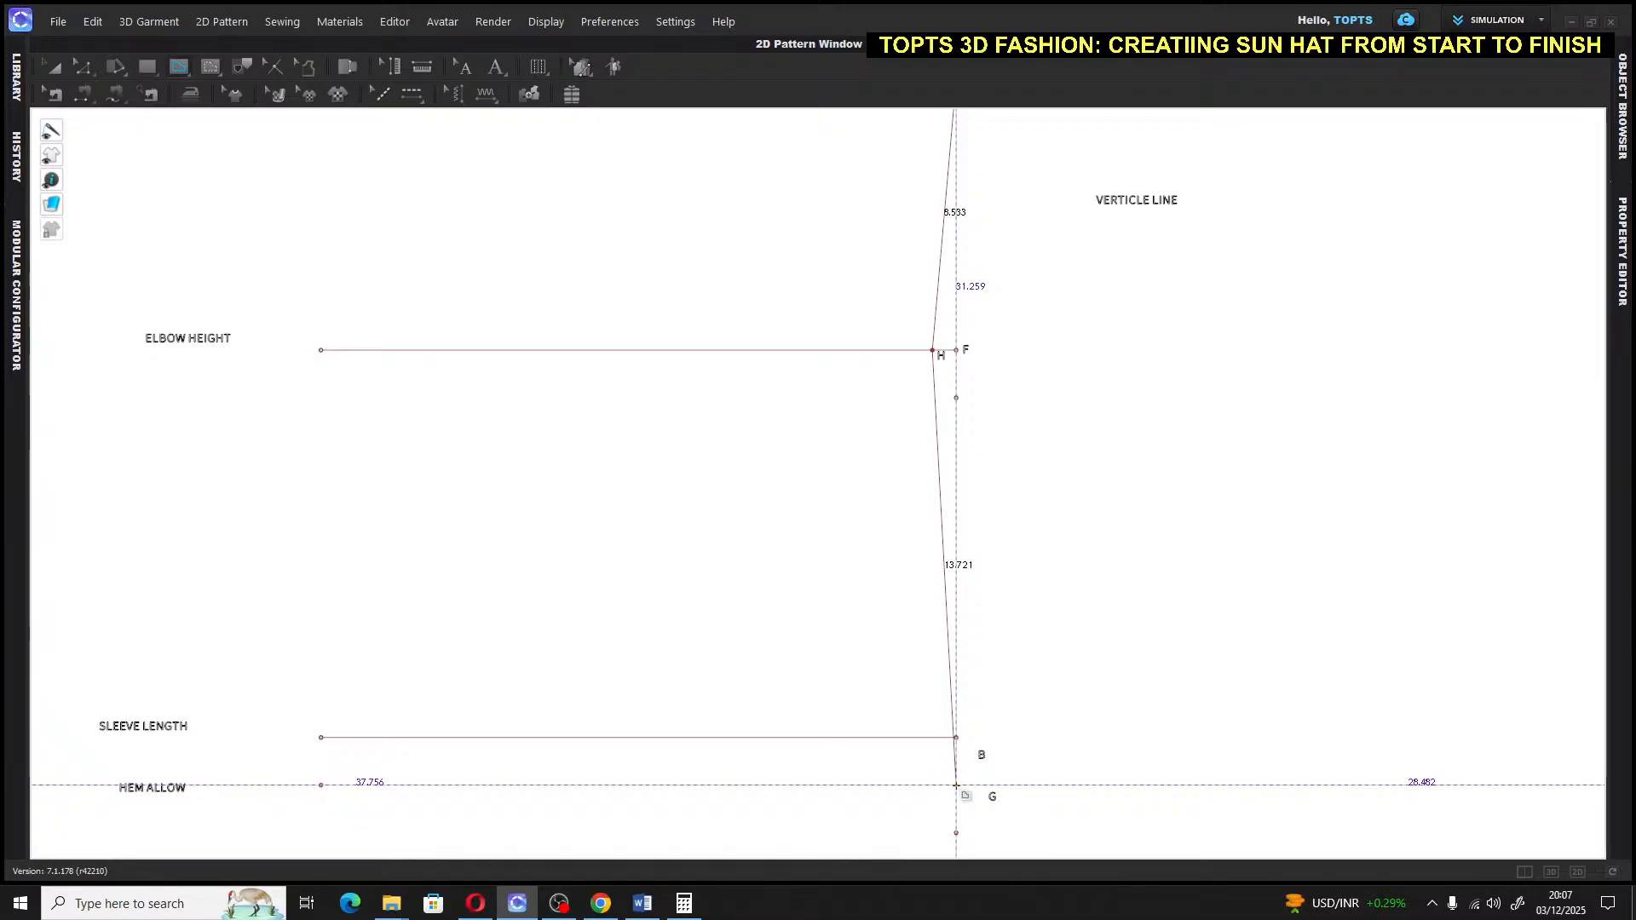
double_click(956, 785)
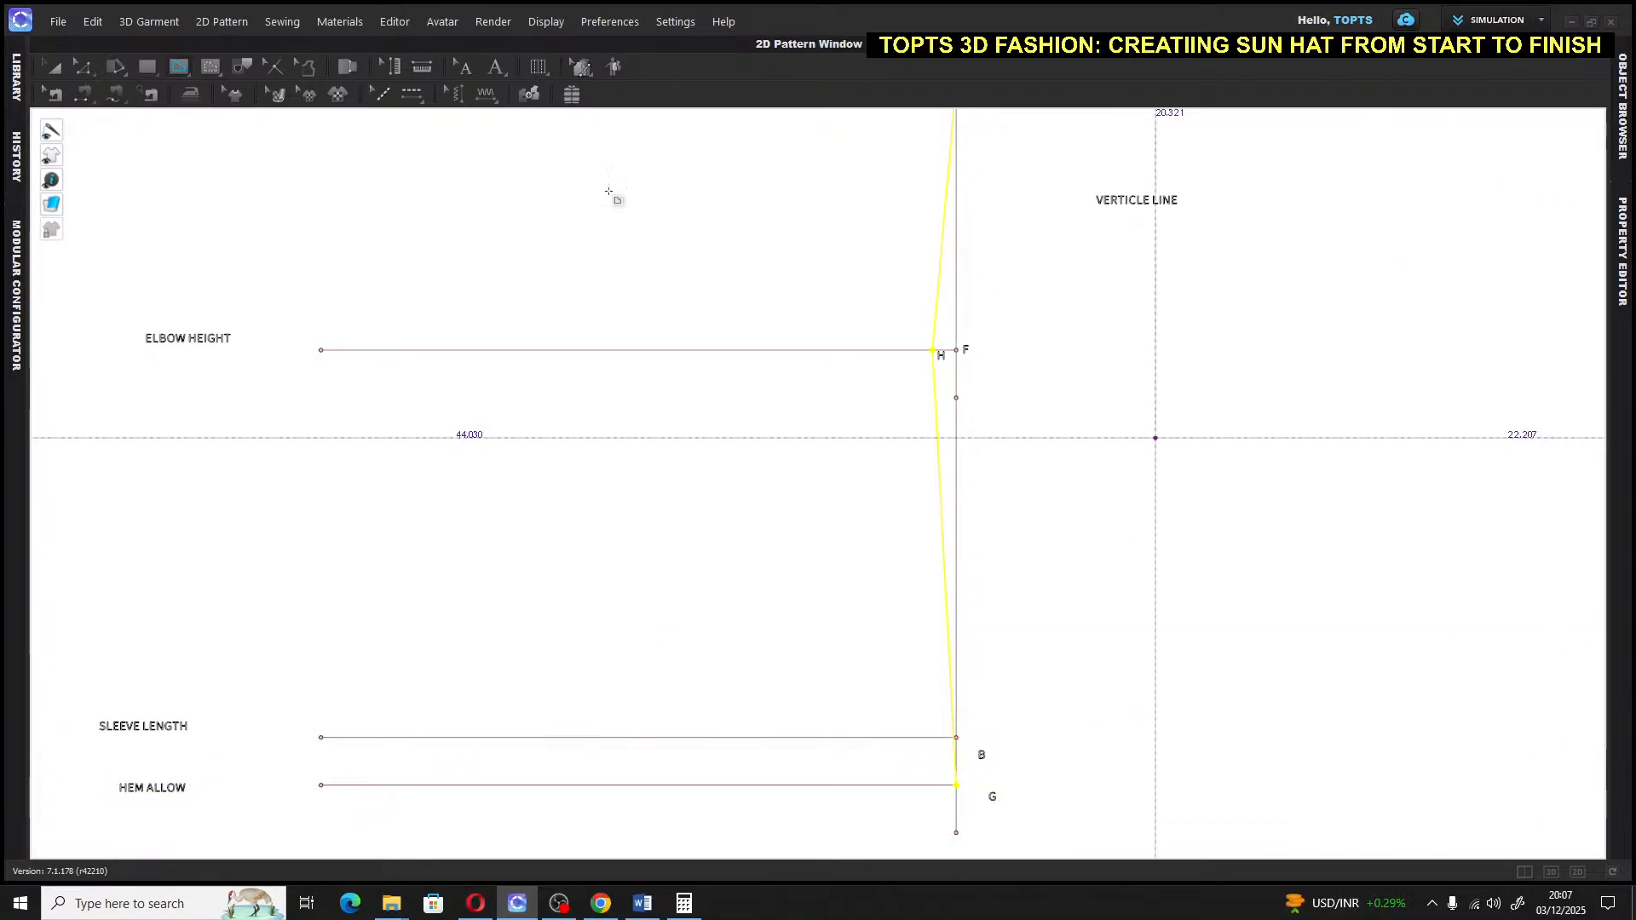
Zoom in and out to check the new underarm seam line
left_click(45, 65)
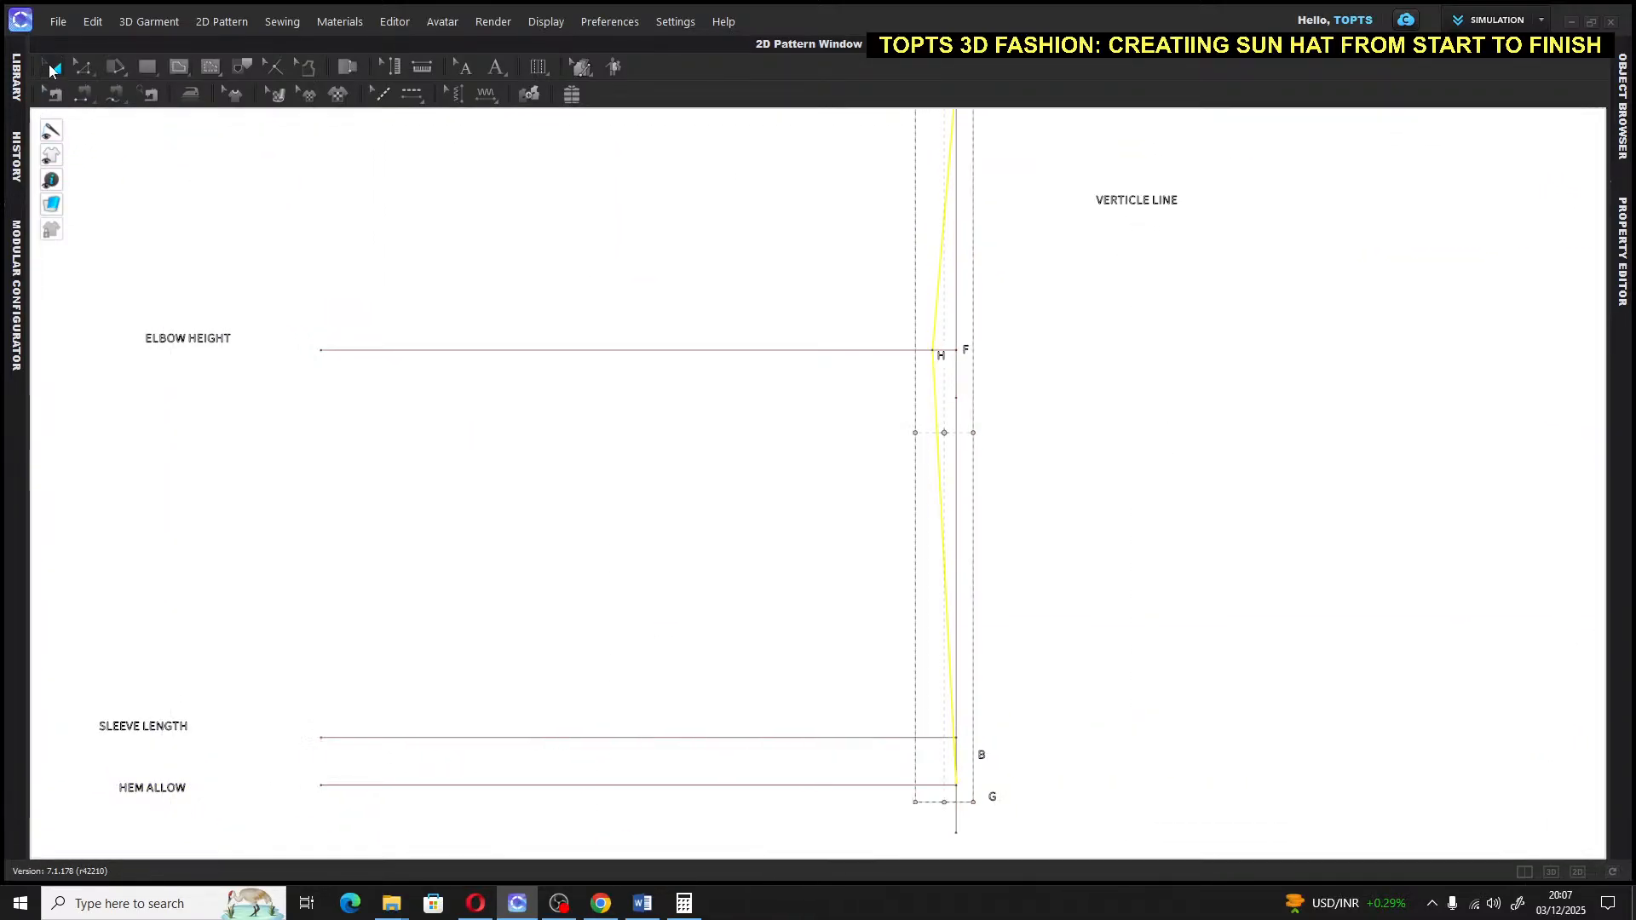
scroll(1069, 460, "down", 4)
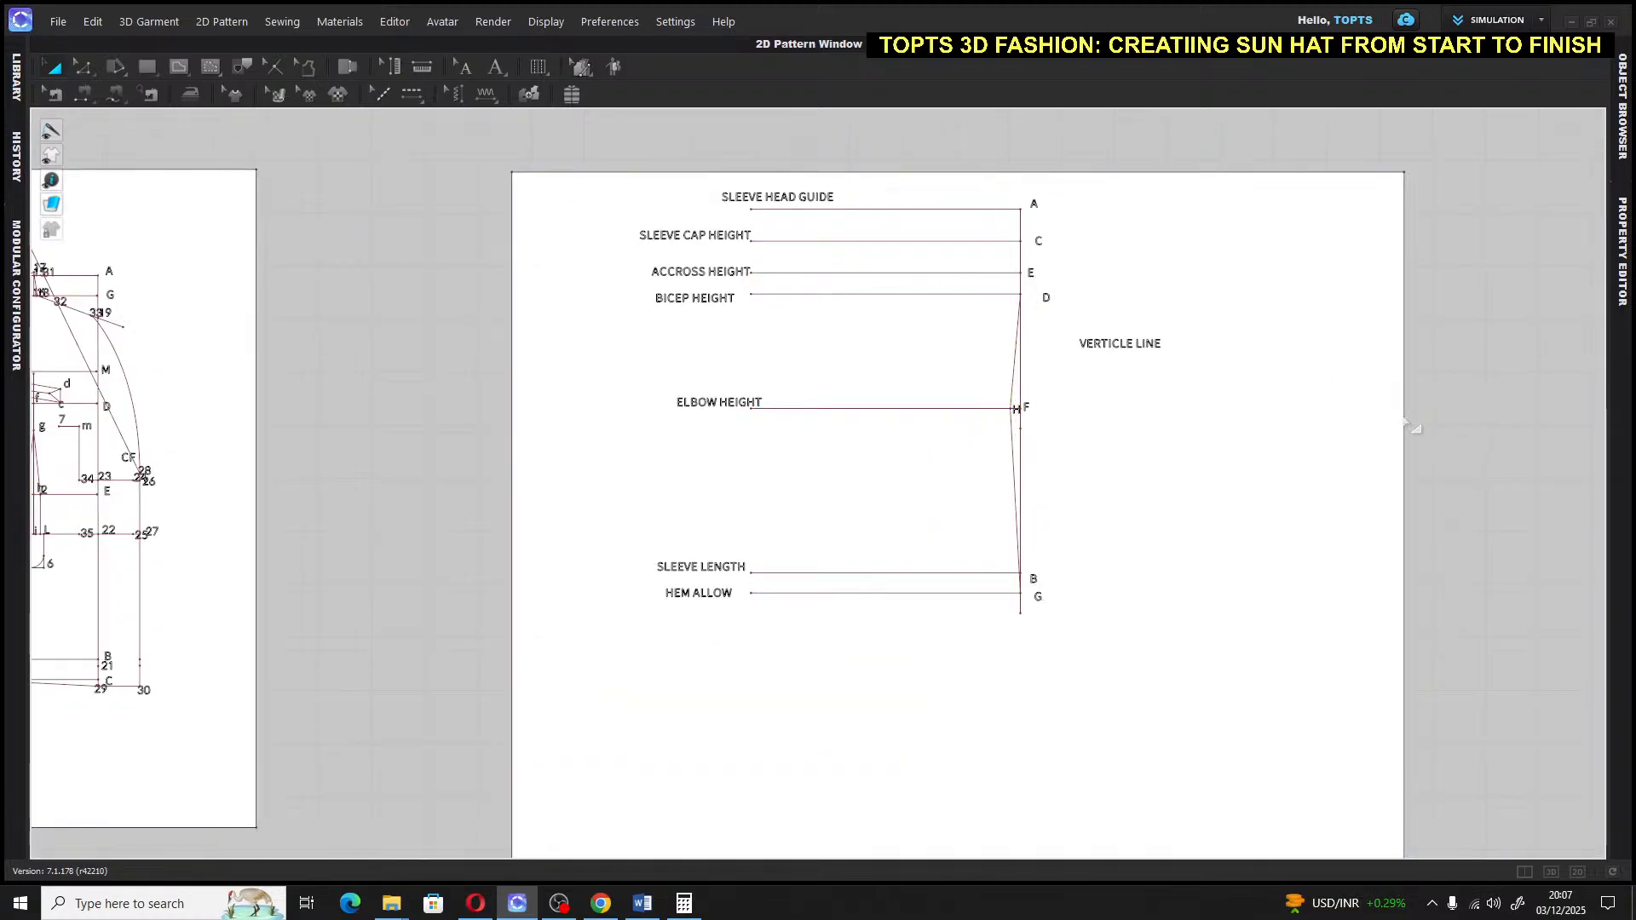
scroll(1180, 400, "up", 6)
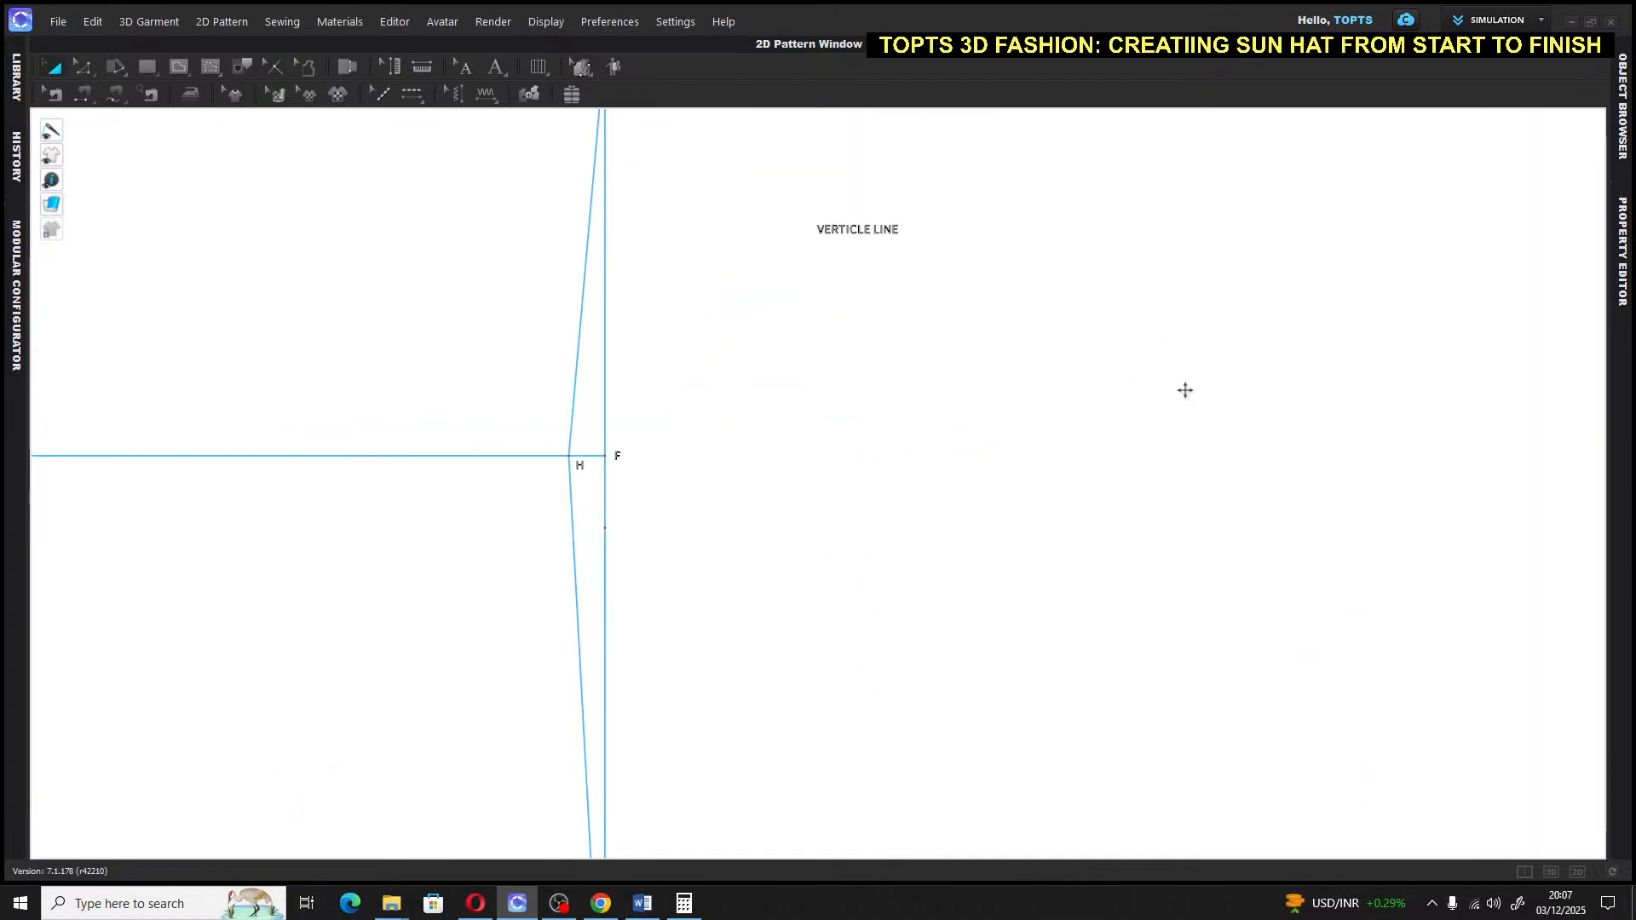
scroll(1187, 398, "down", 5)
scroll(1157, 460, "up", 5)
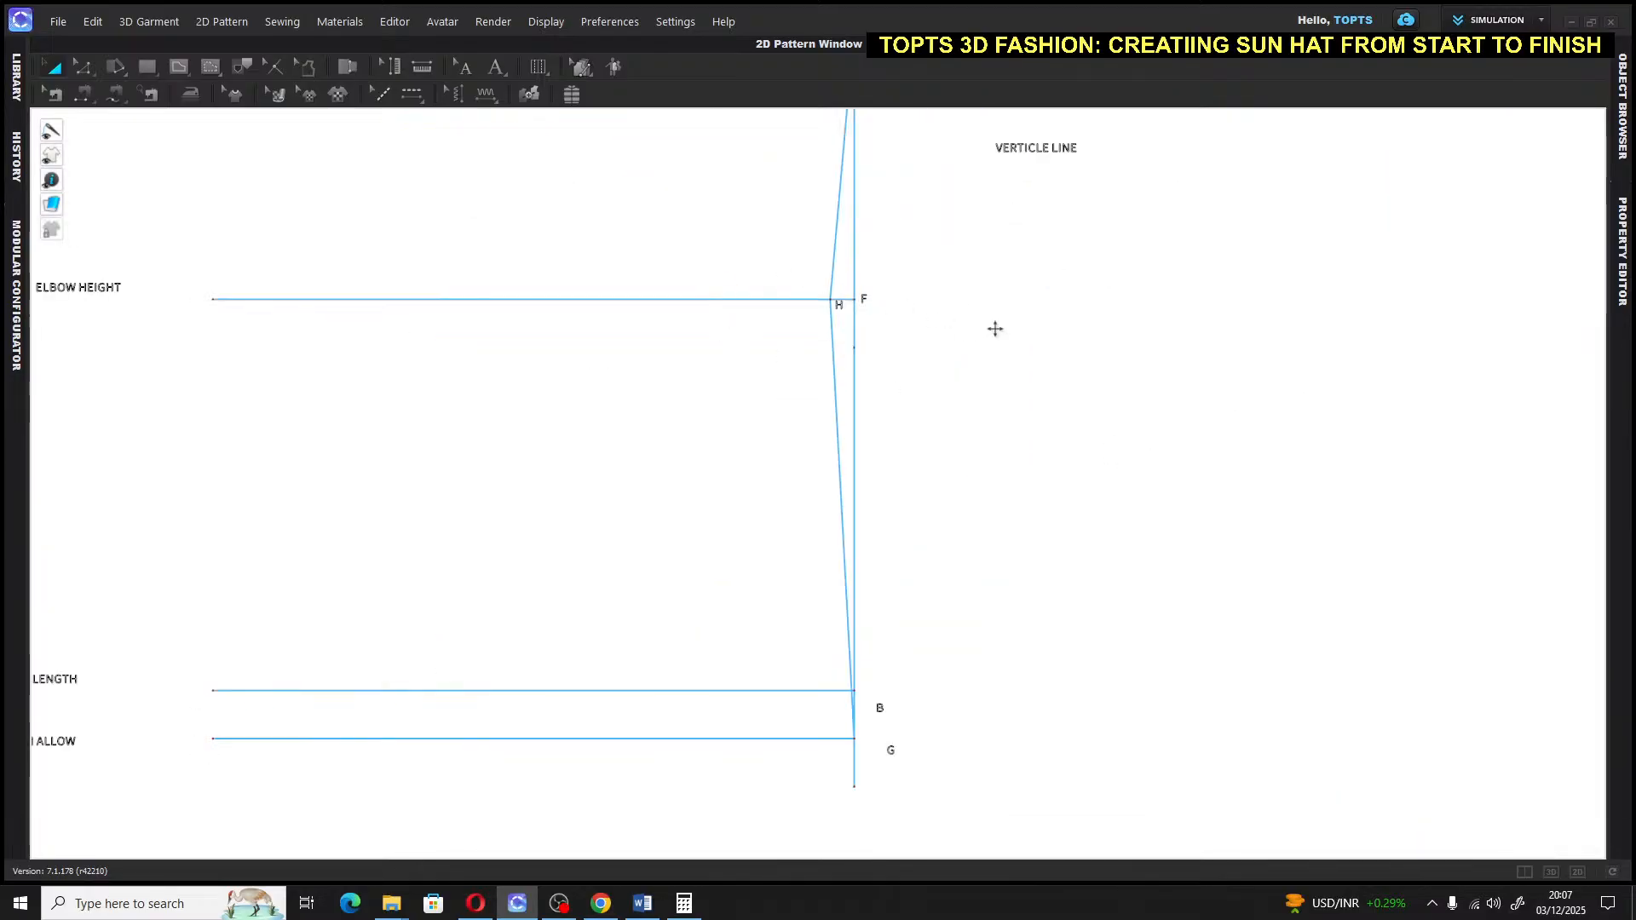
scroll(1110, 499, "down", 3)
left_click(1508, 449)
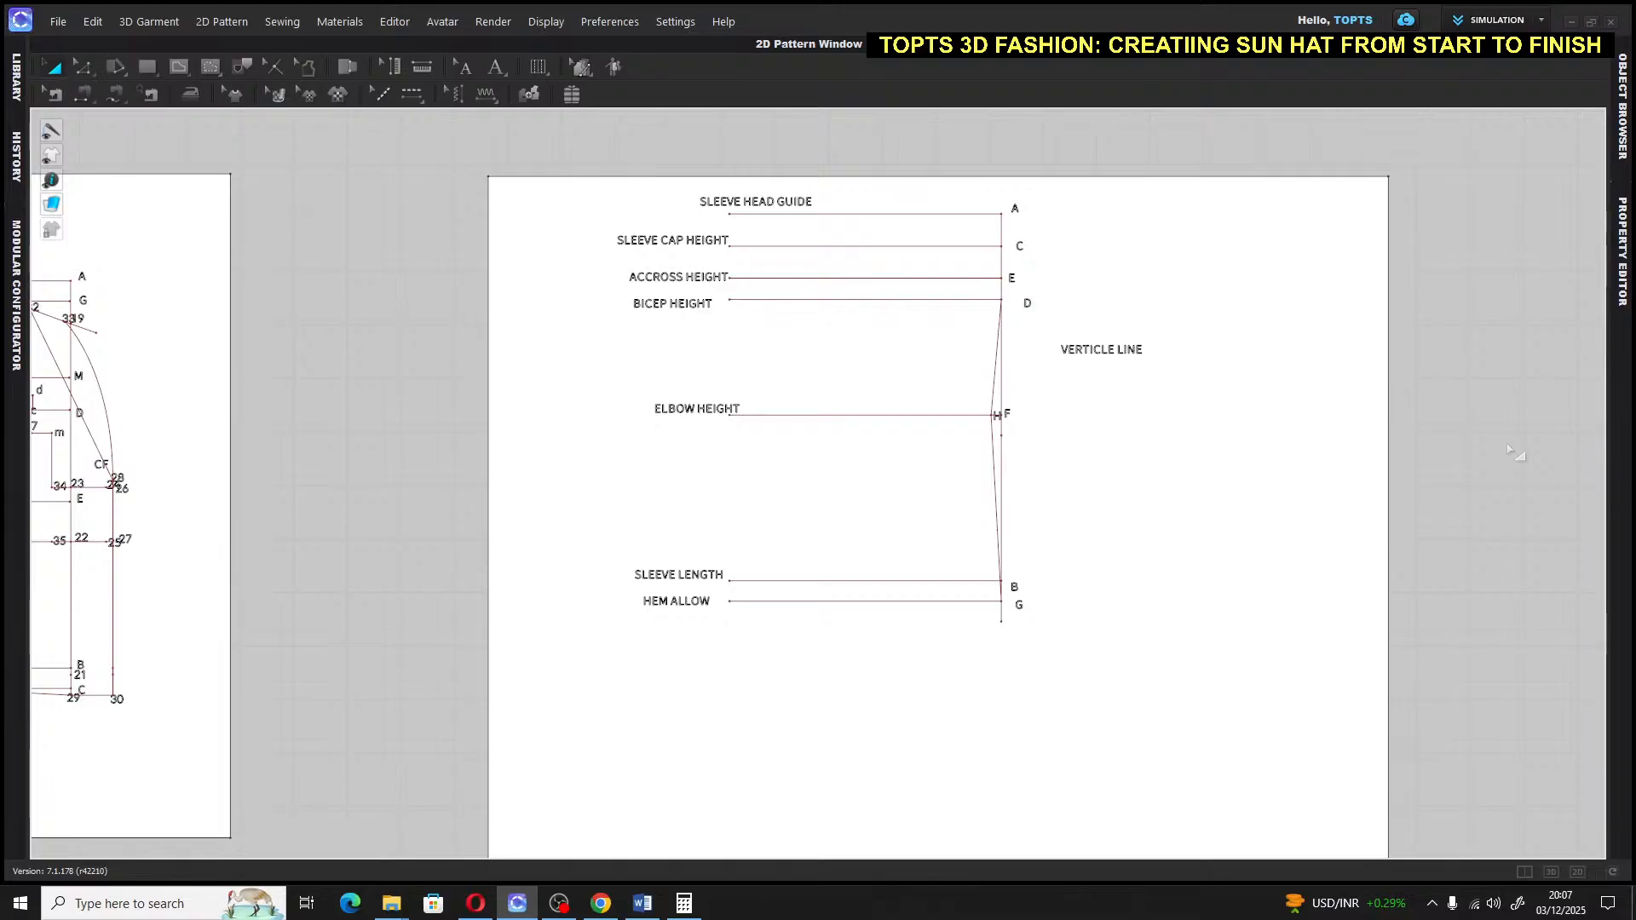
left_click(1205, 464)
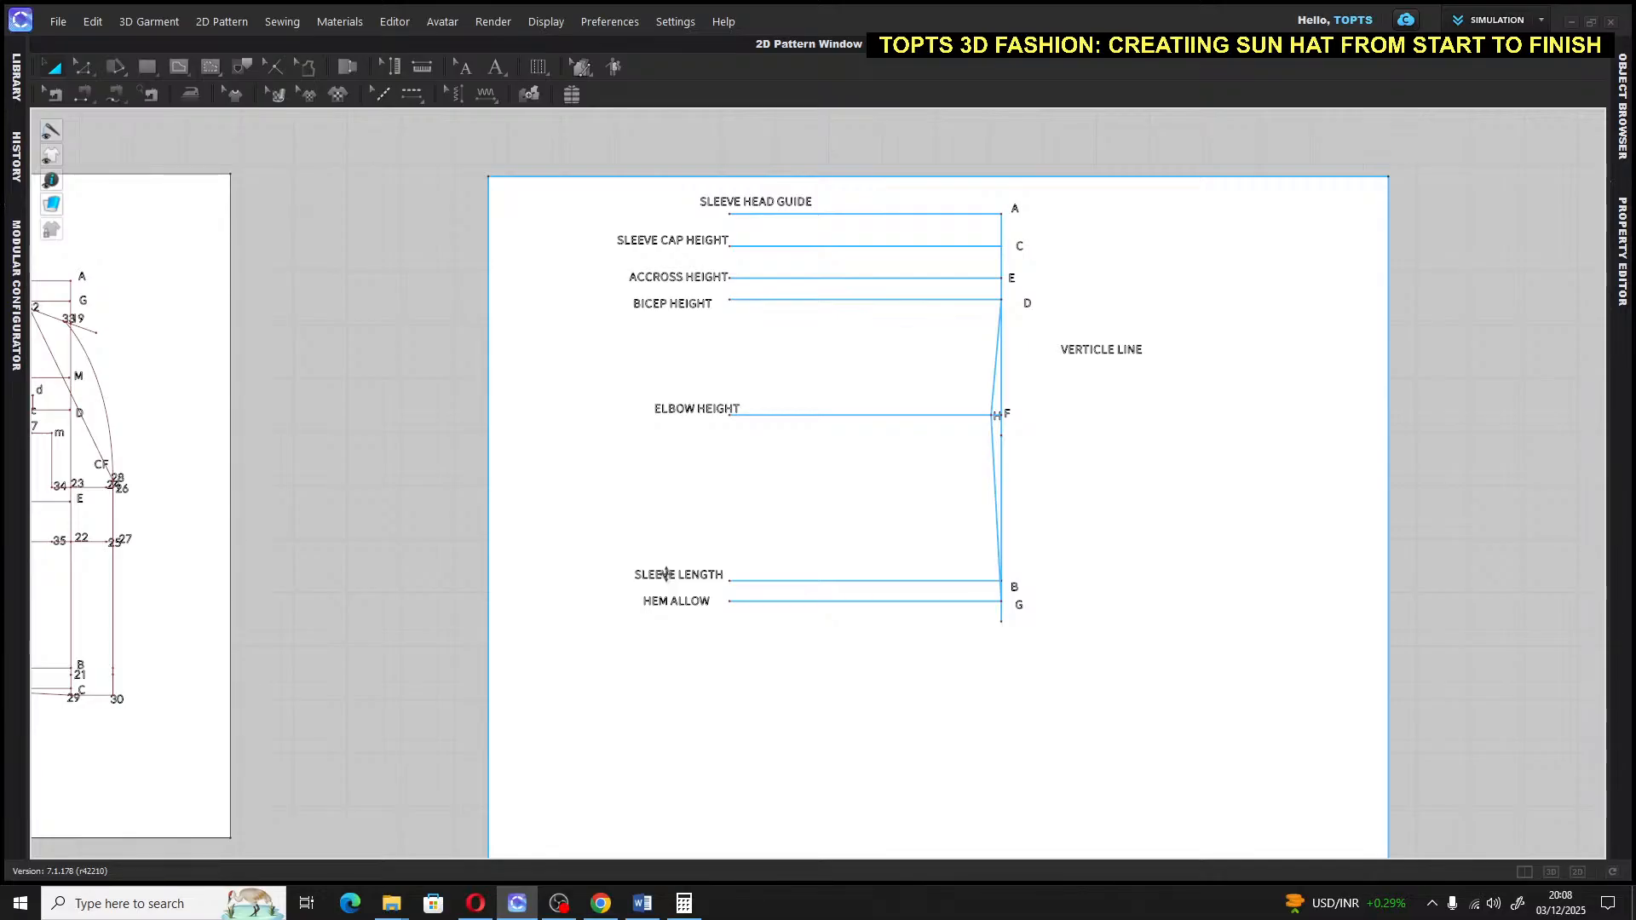
left_click(685, 904)
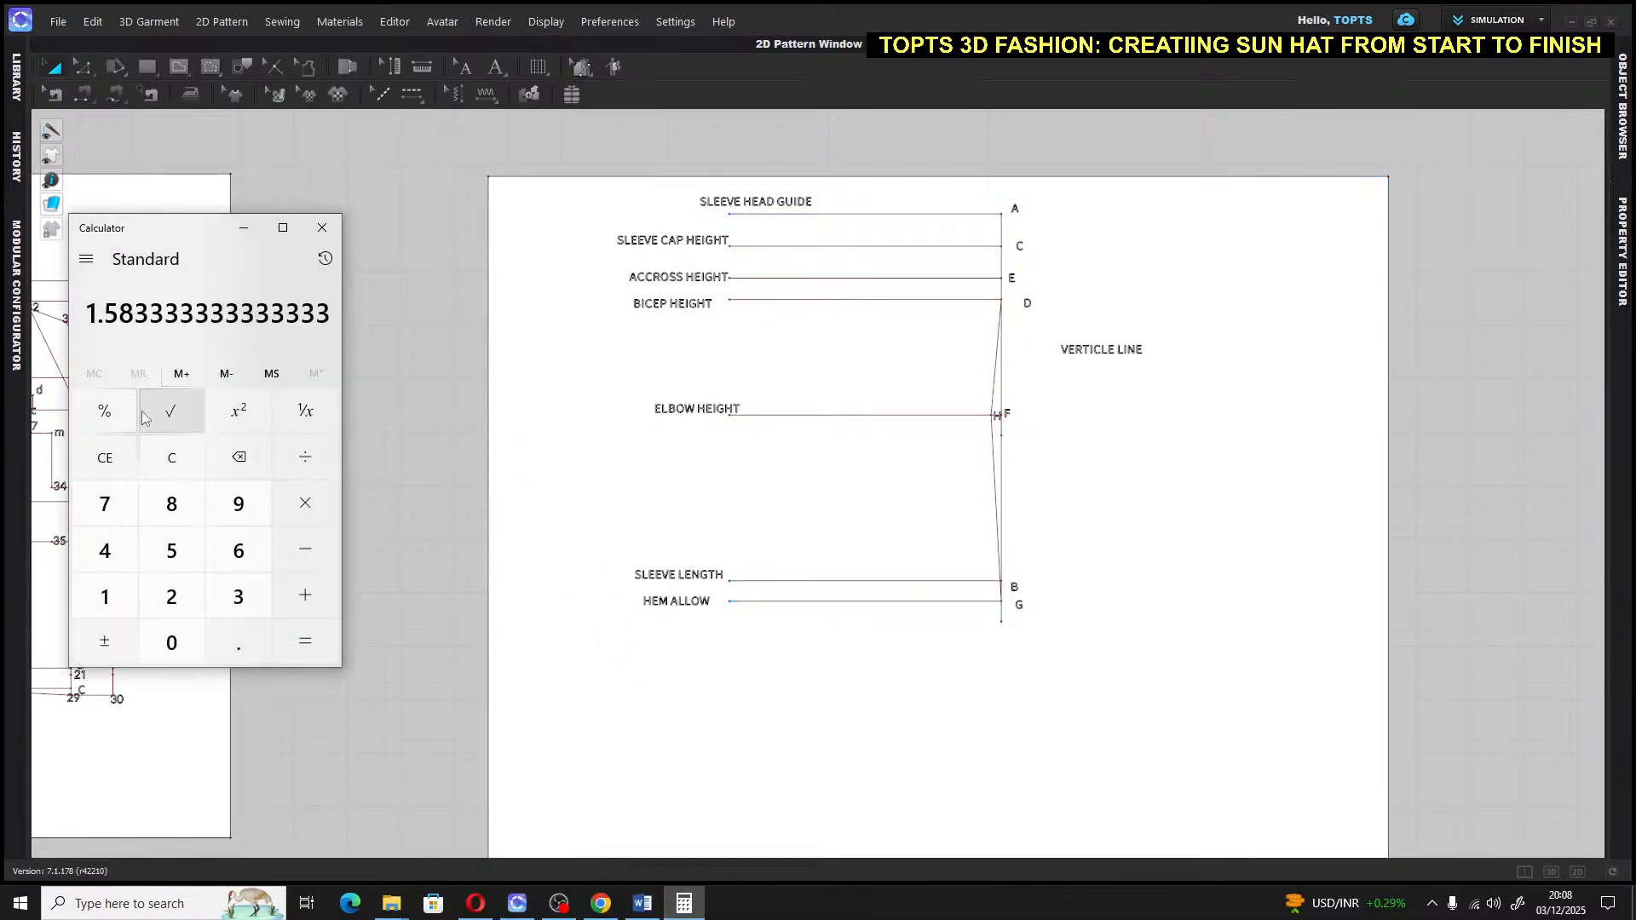
left_click(113, 458)
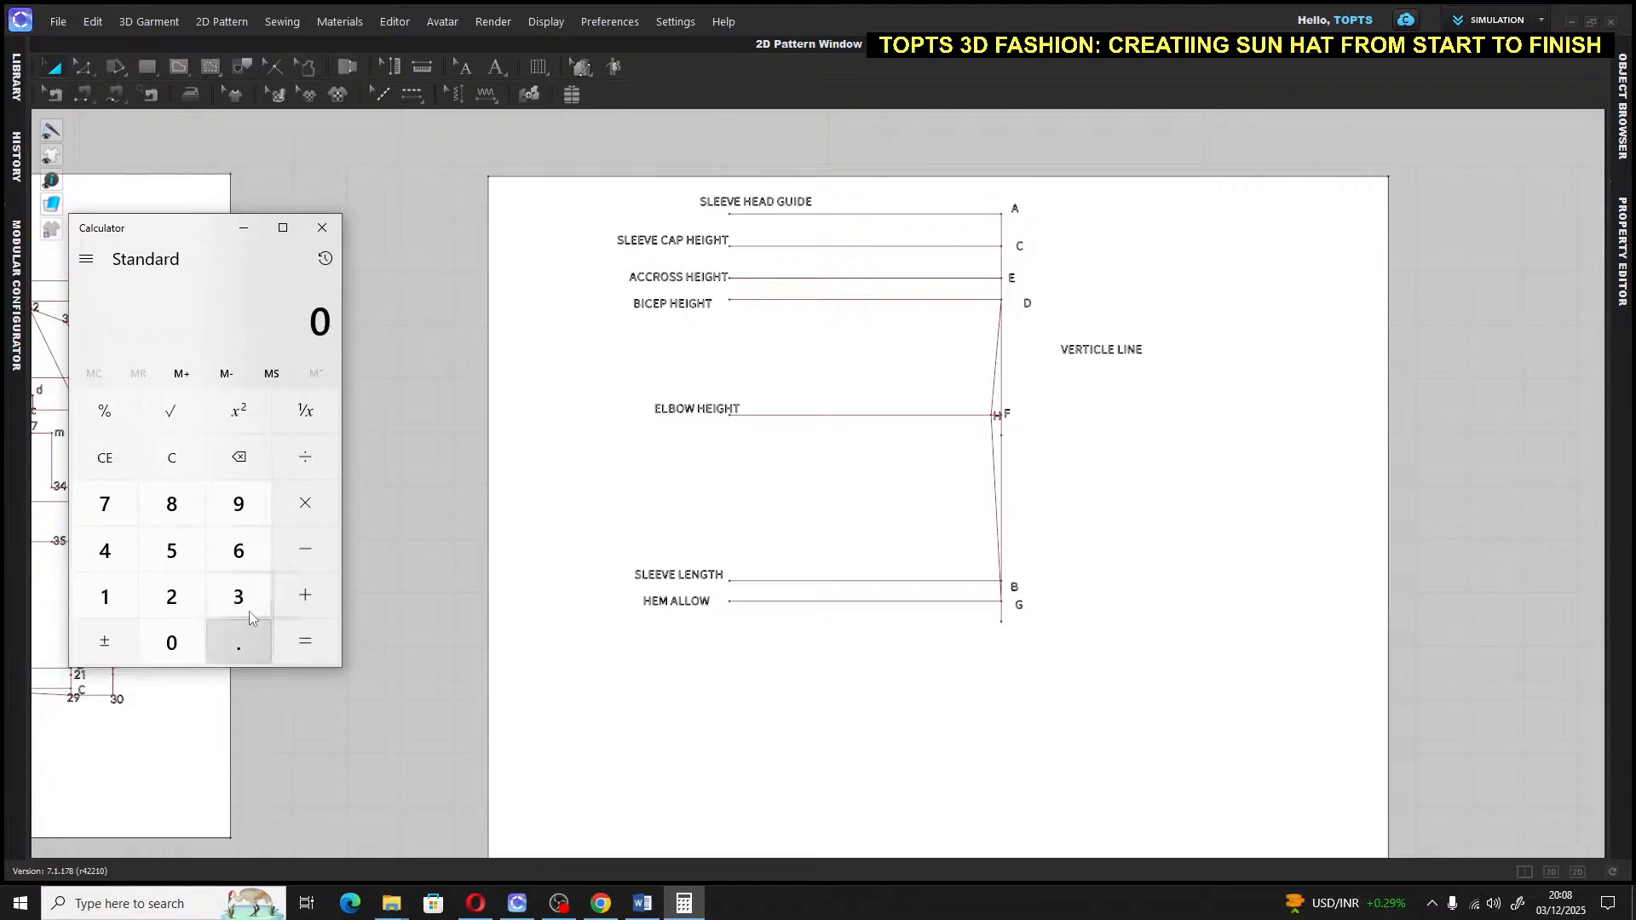
left_click(242, 605)
left_click(175, 503)
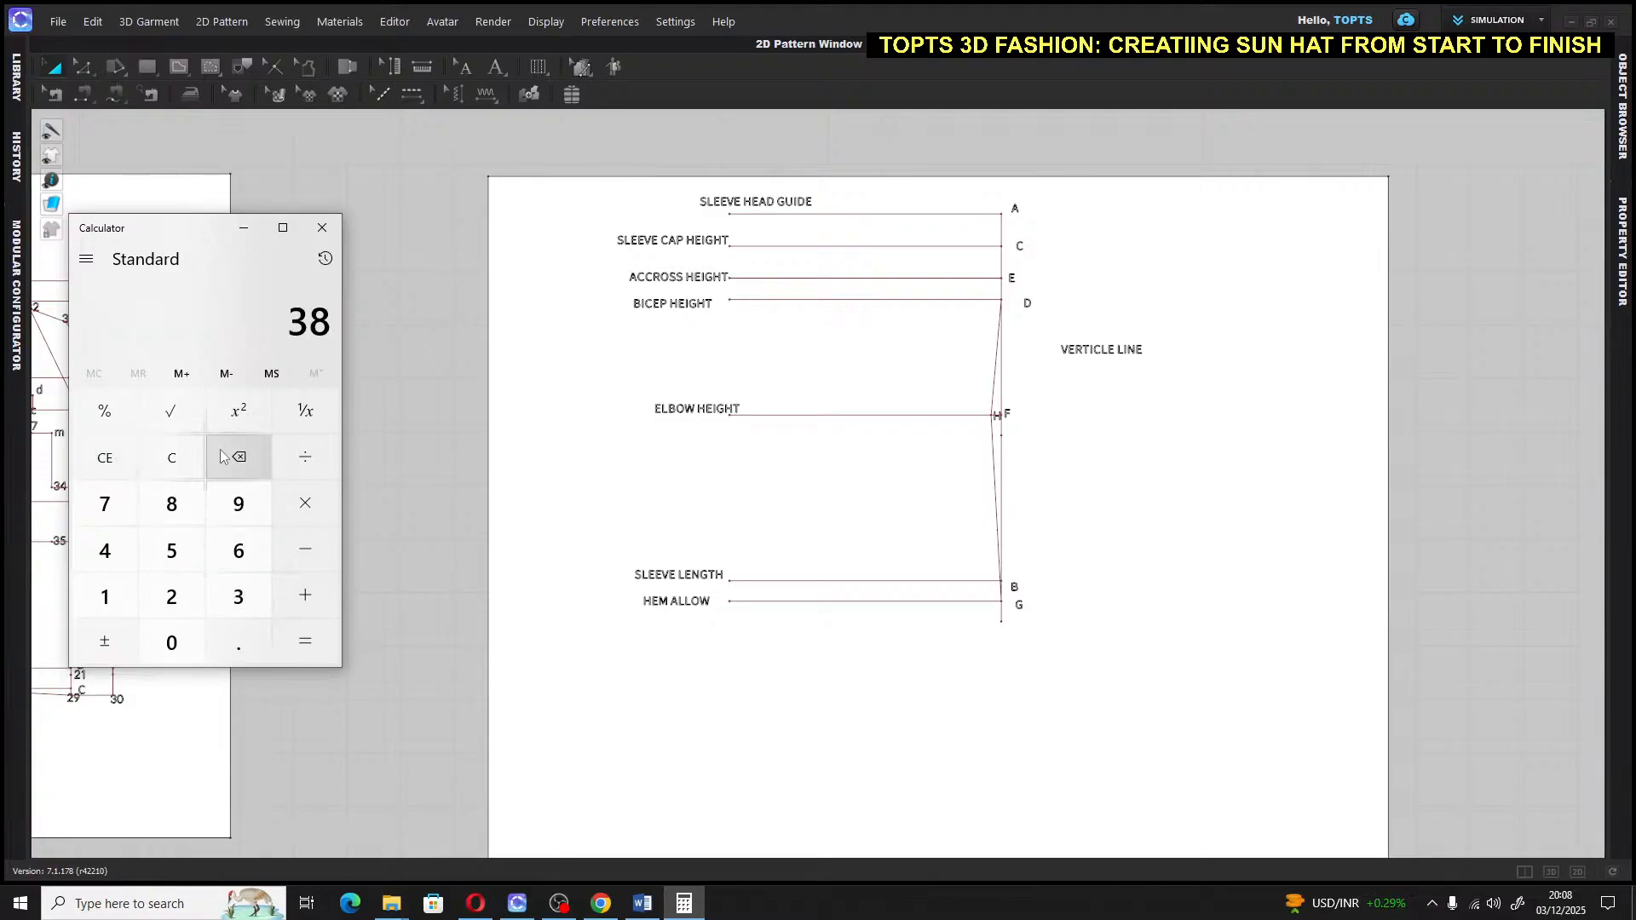
left_click(298, 460)
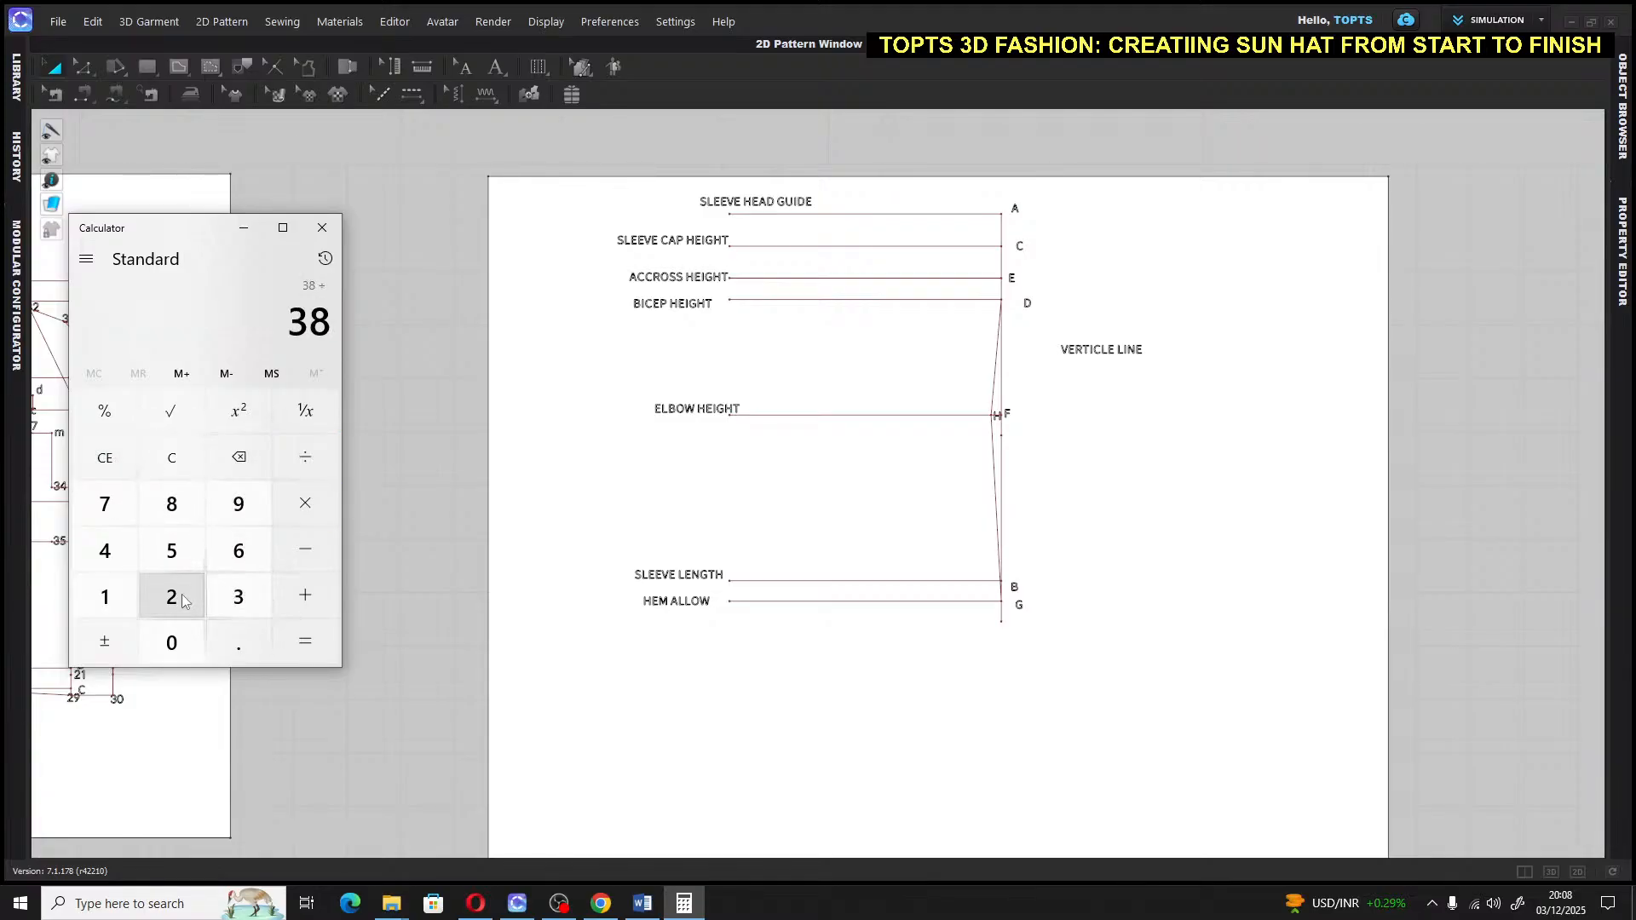
left_click(239, 550)
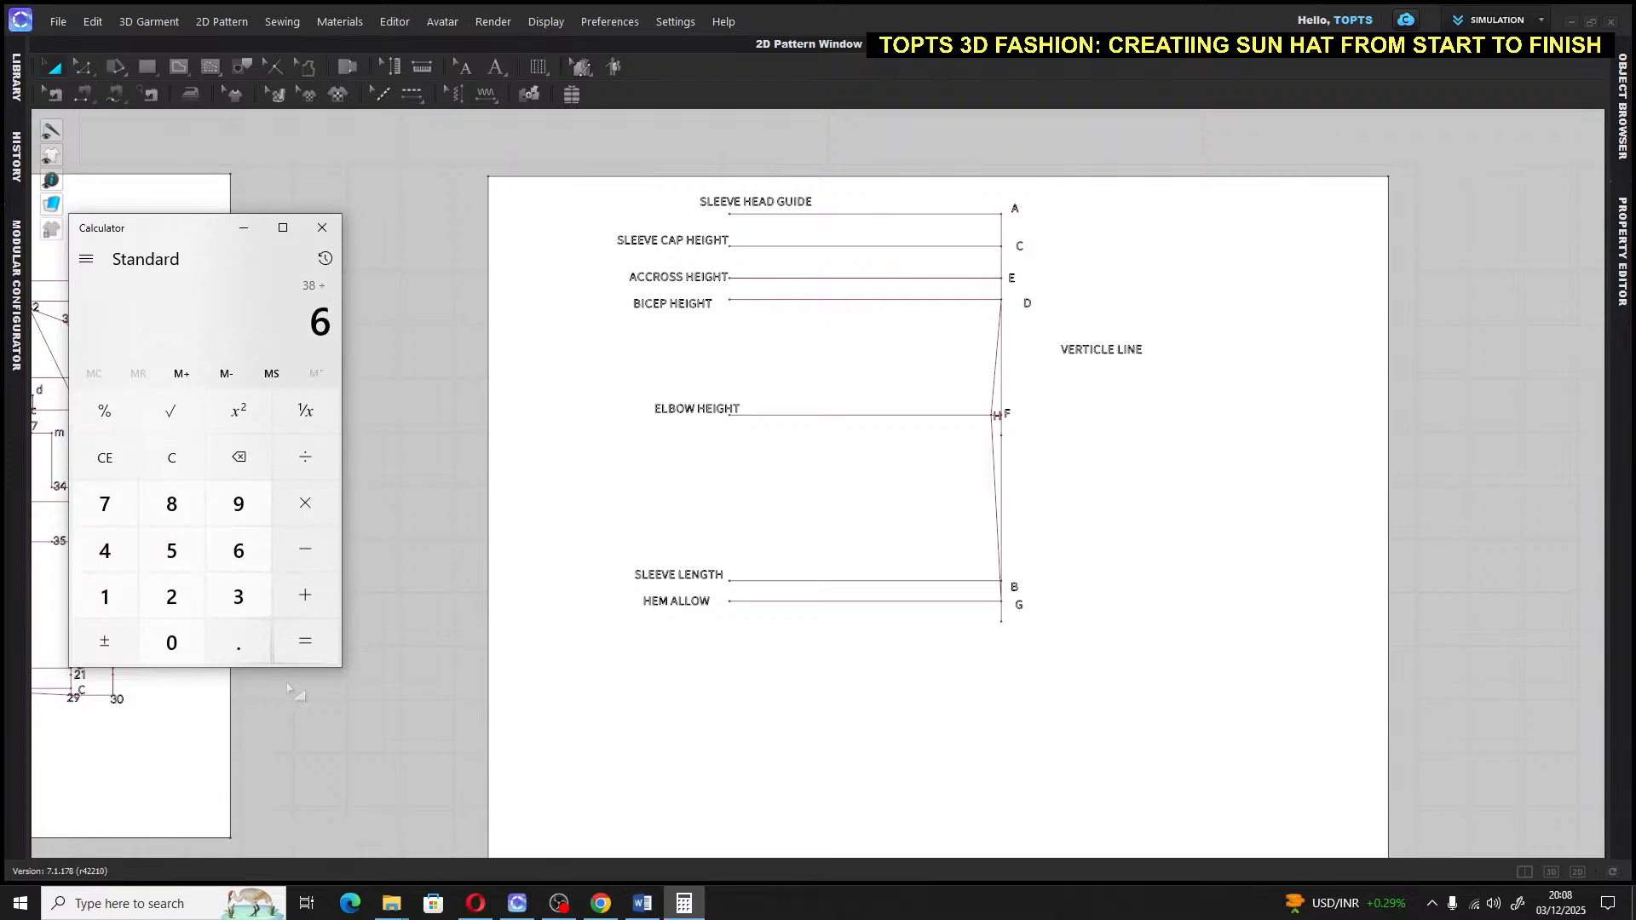
left_click(298, 649)
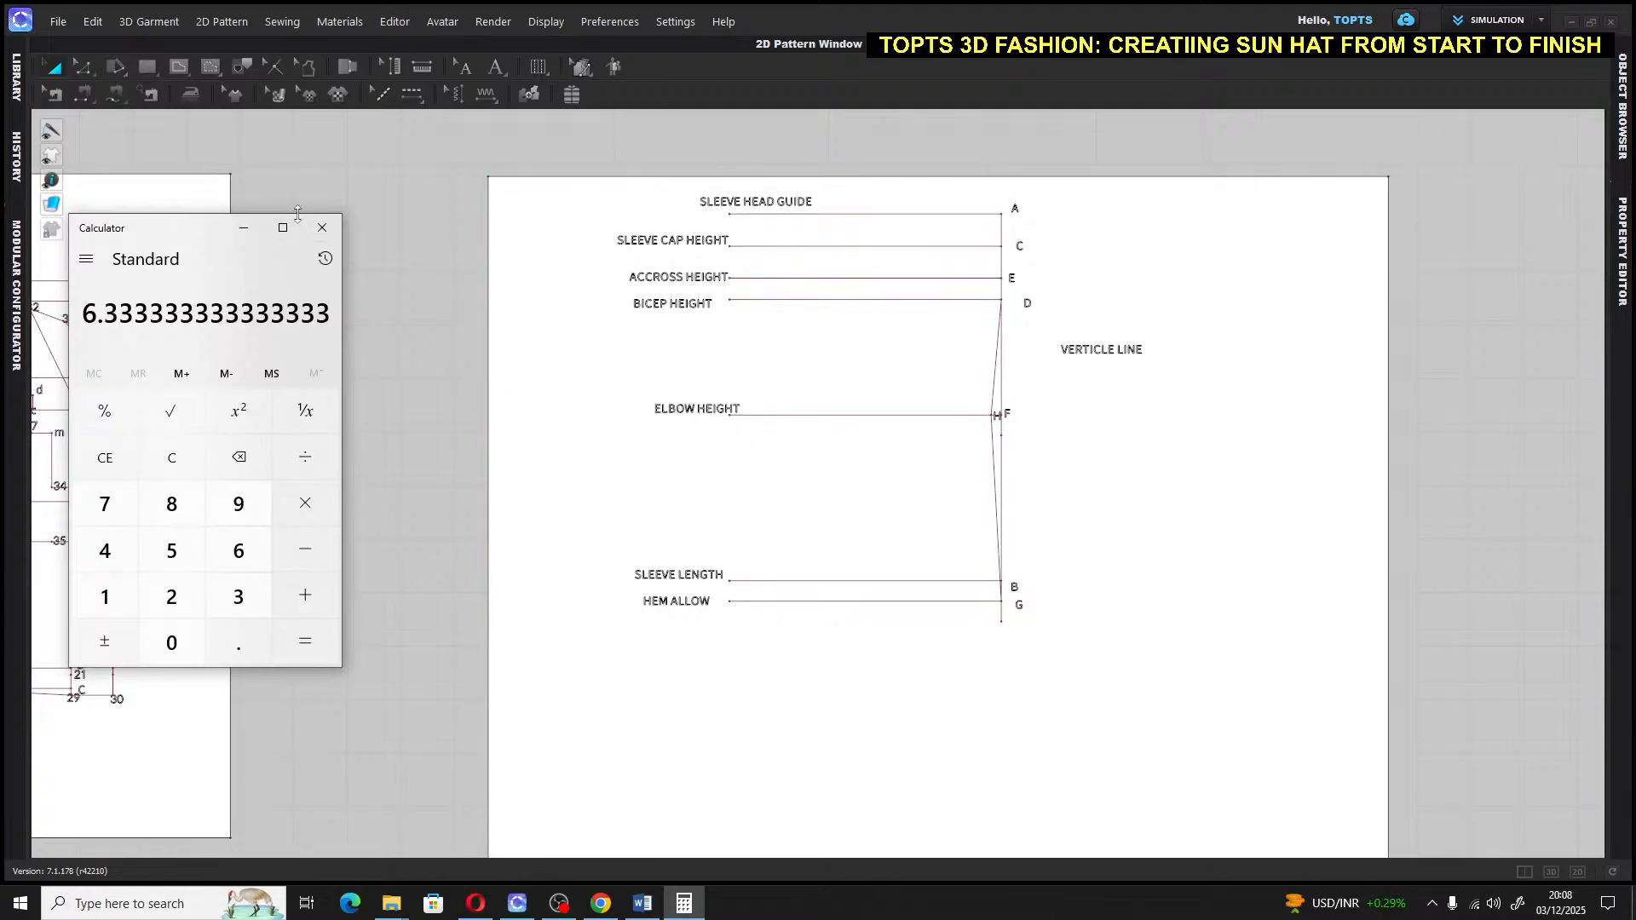
left_click(322, 228)
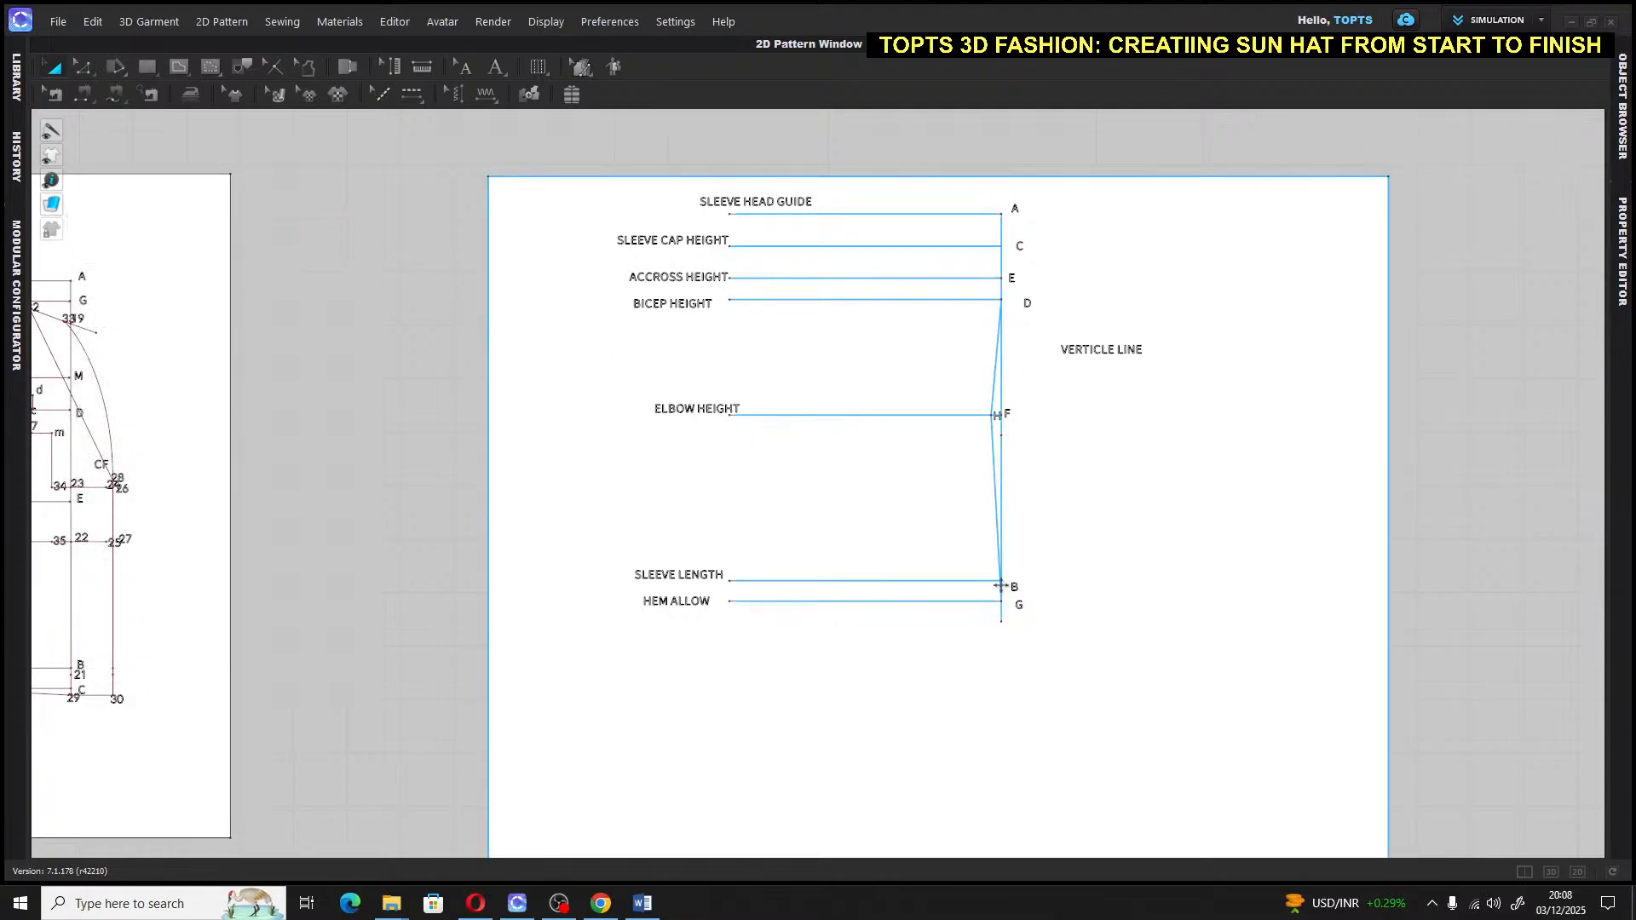
Draw a 6.3 in line running left from B along the sleeve-length line
left_click(182, 70)
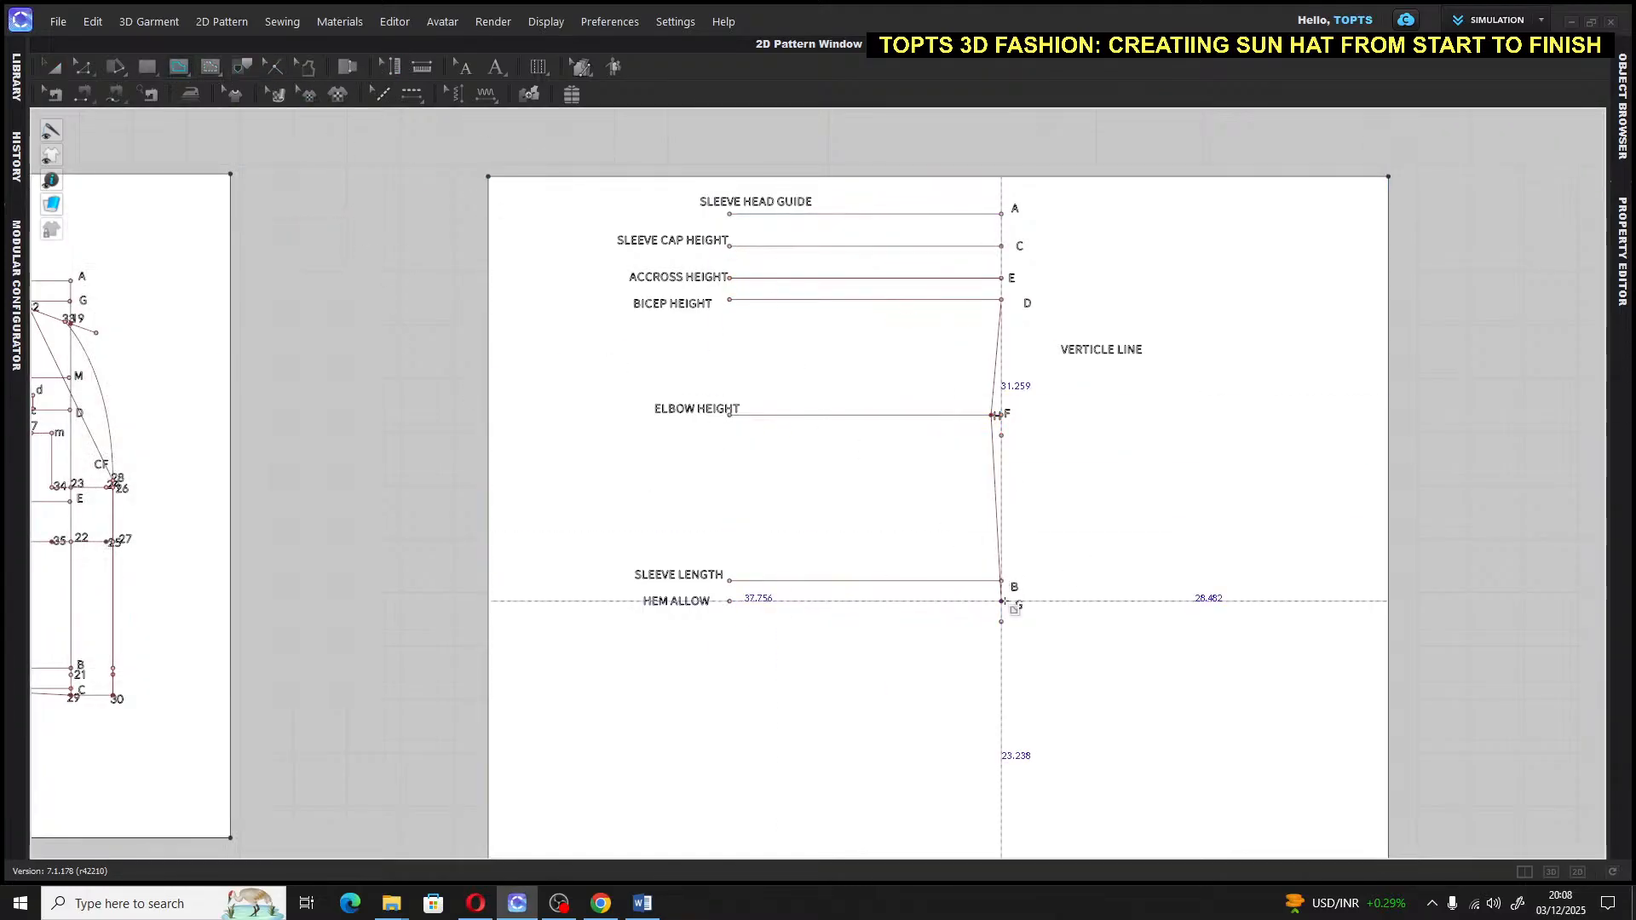
left_click(1003, 582)
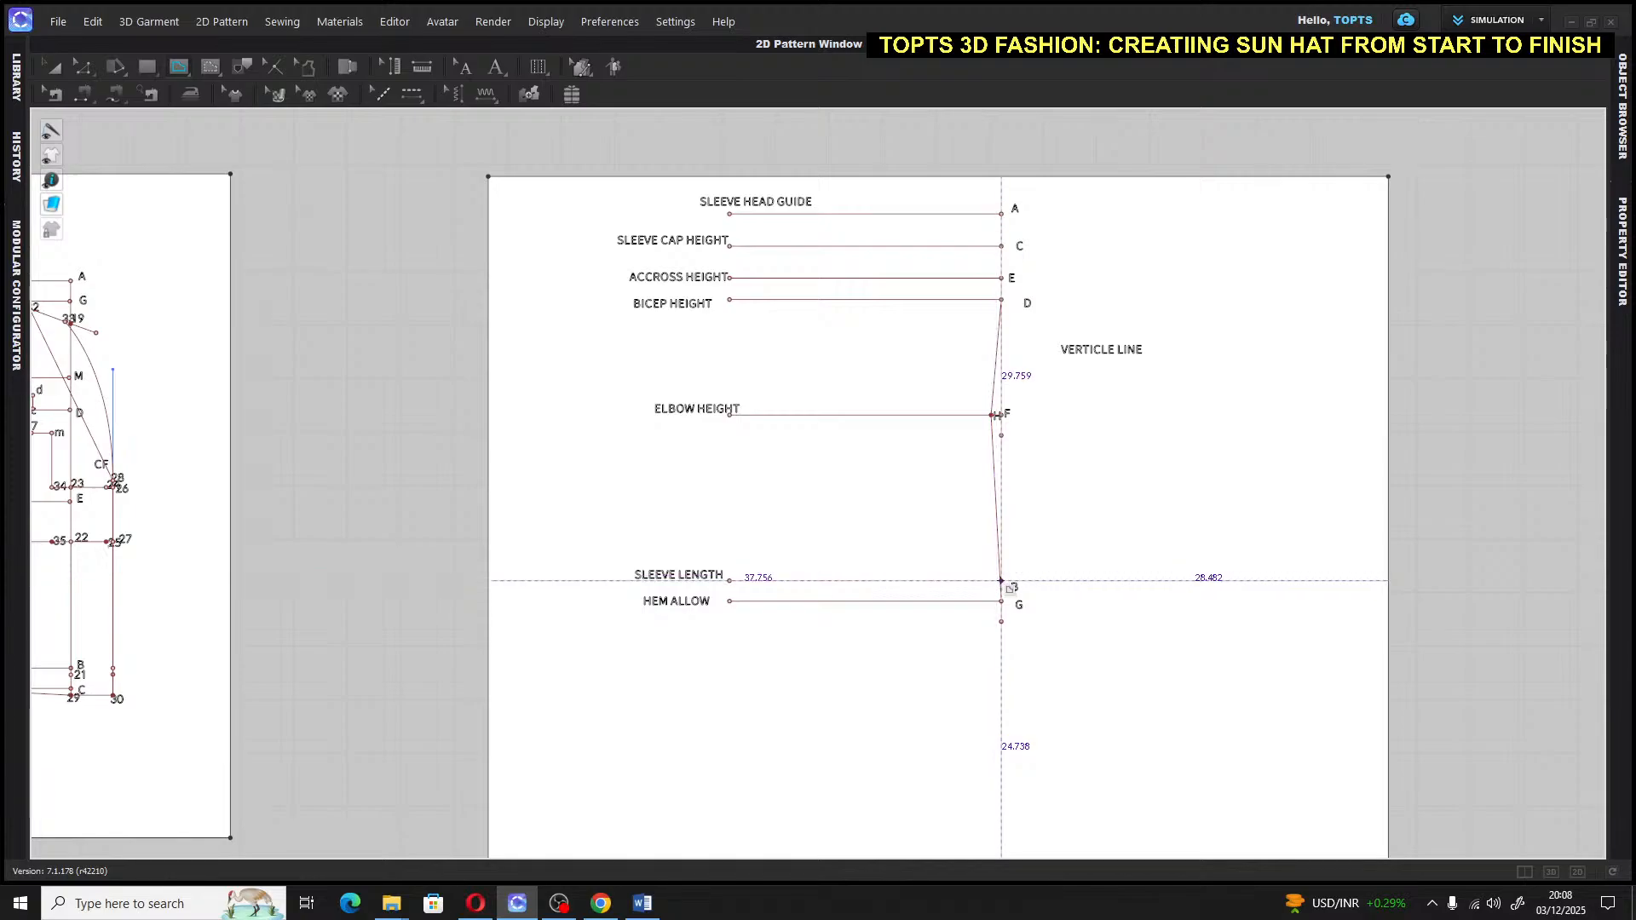
left_click(938, 582)
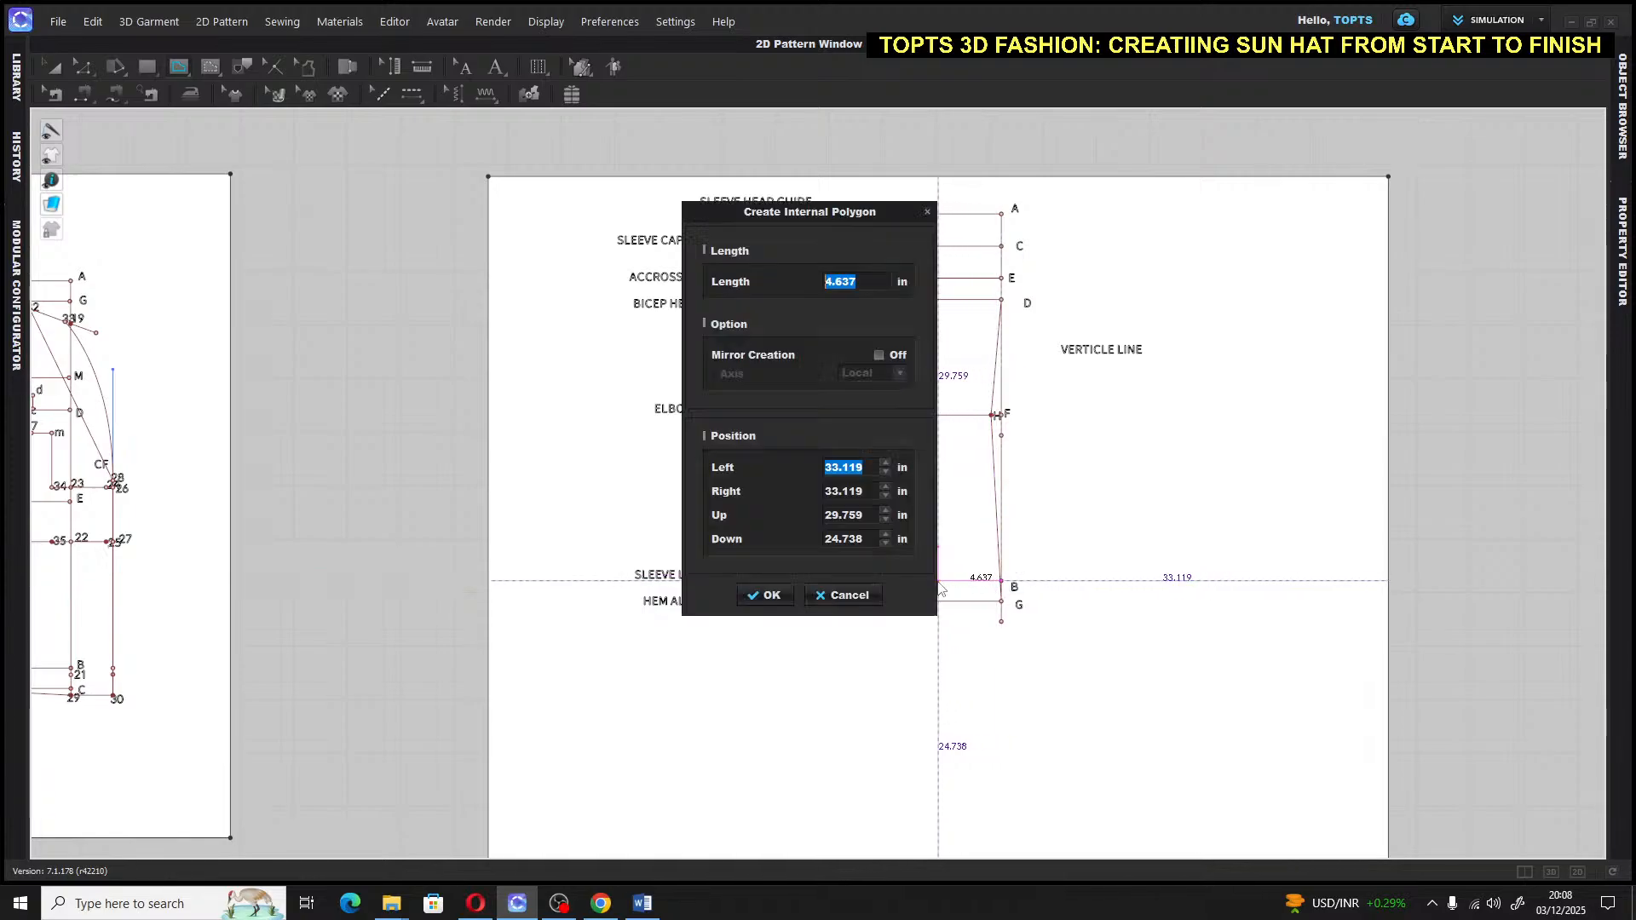
type("6")
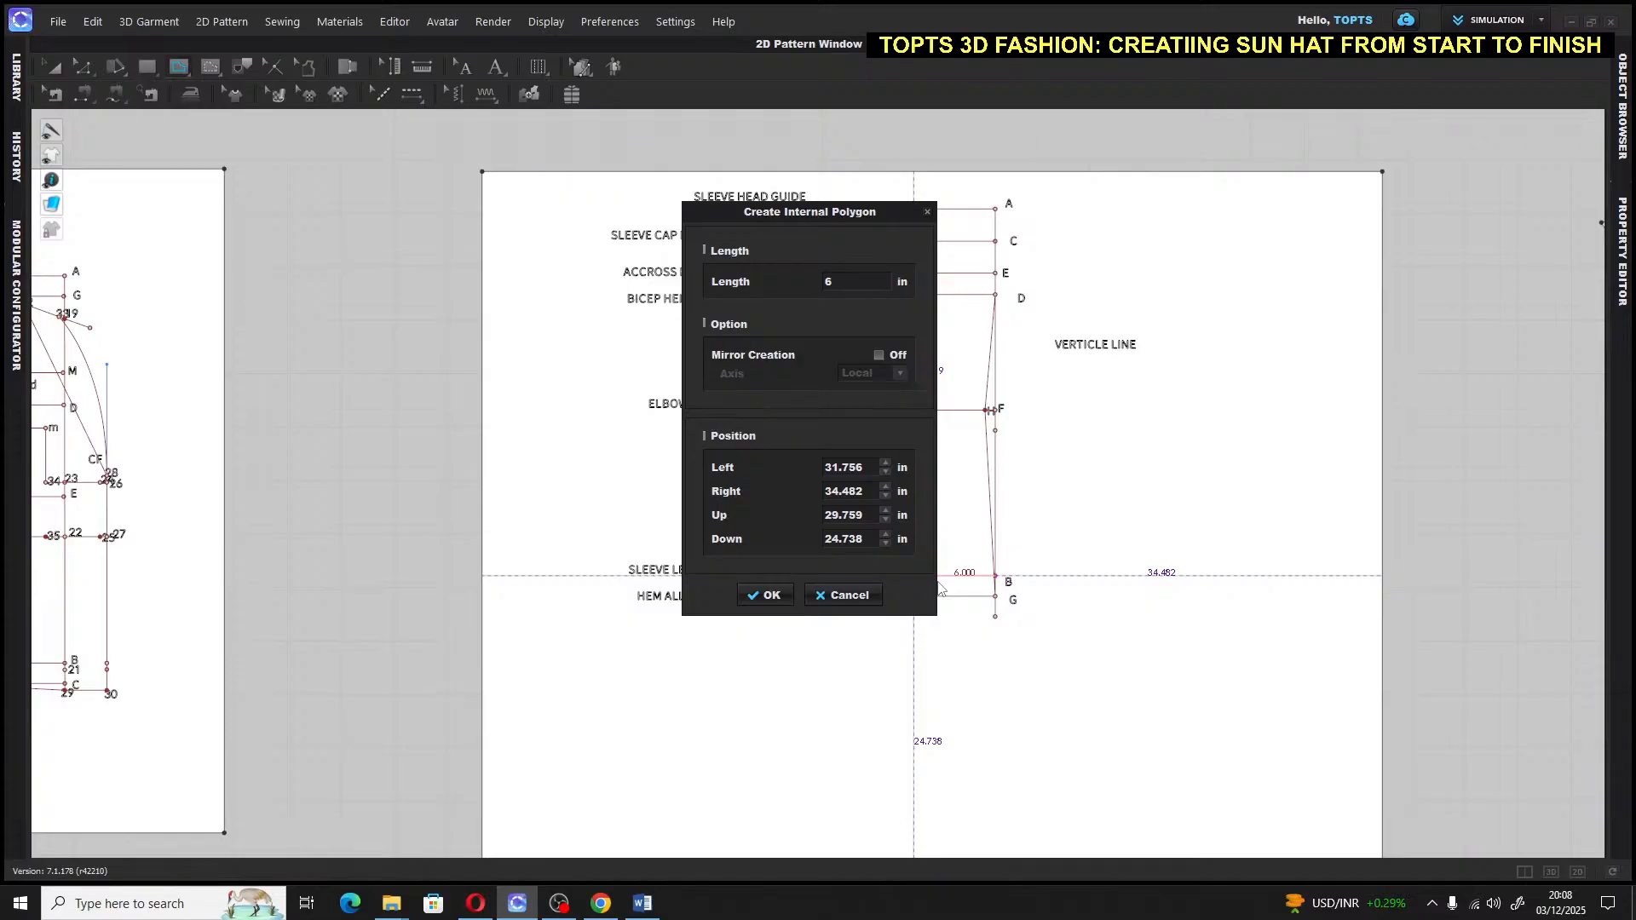
type(".3")
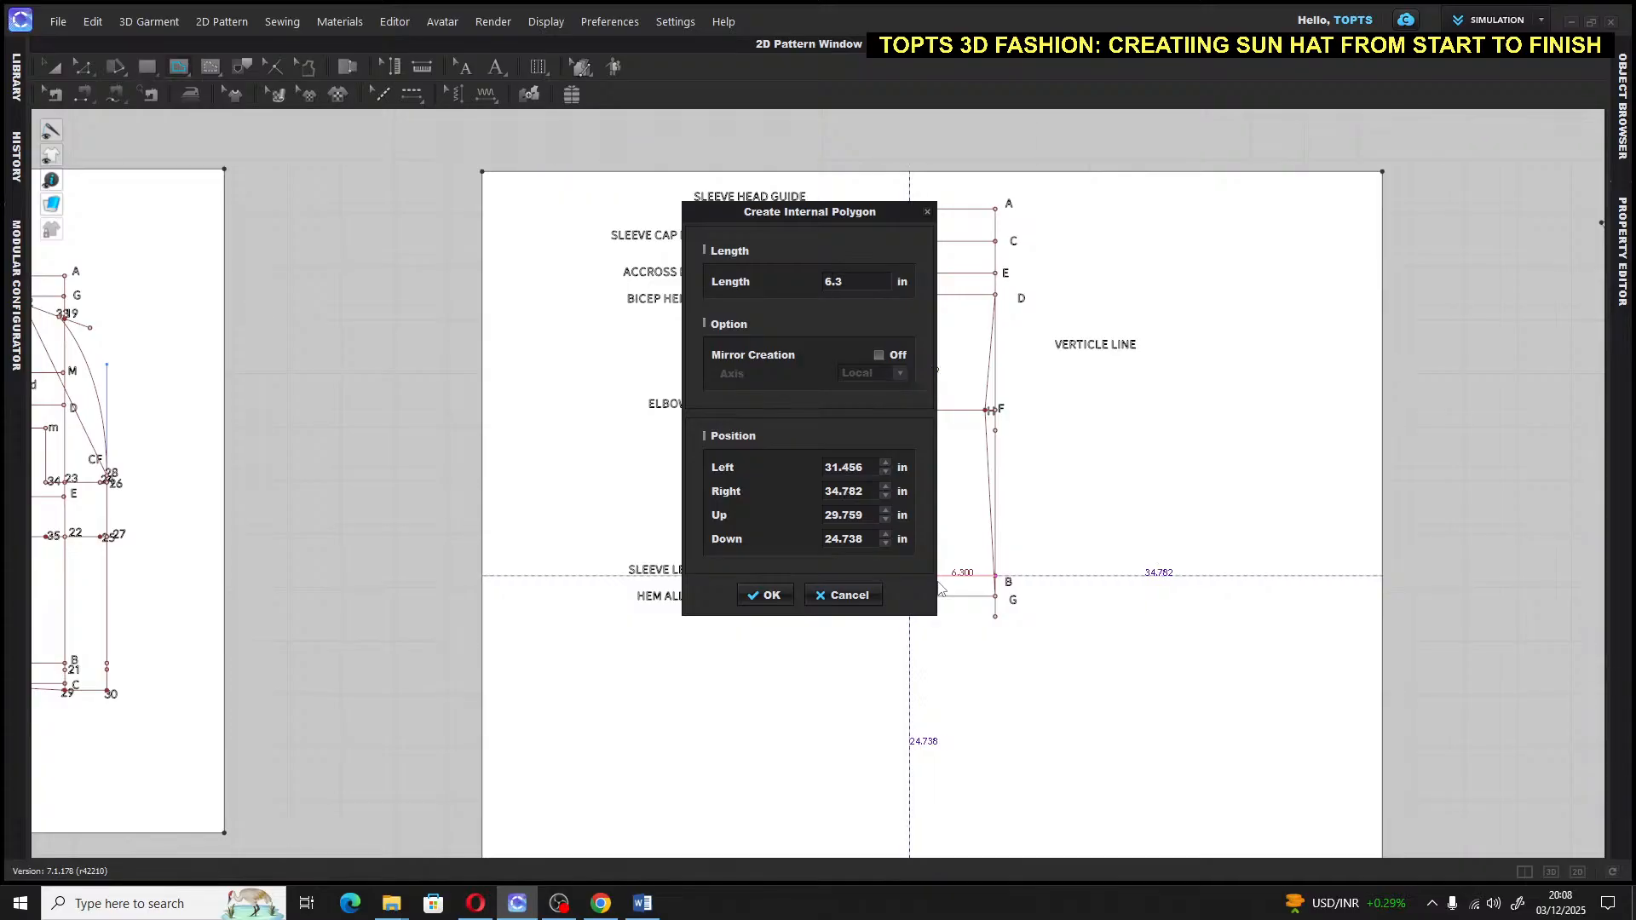
key("Return")
scroll(955, 577, "down", 3)
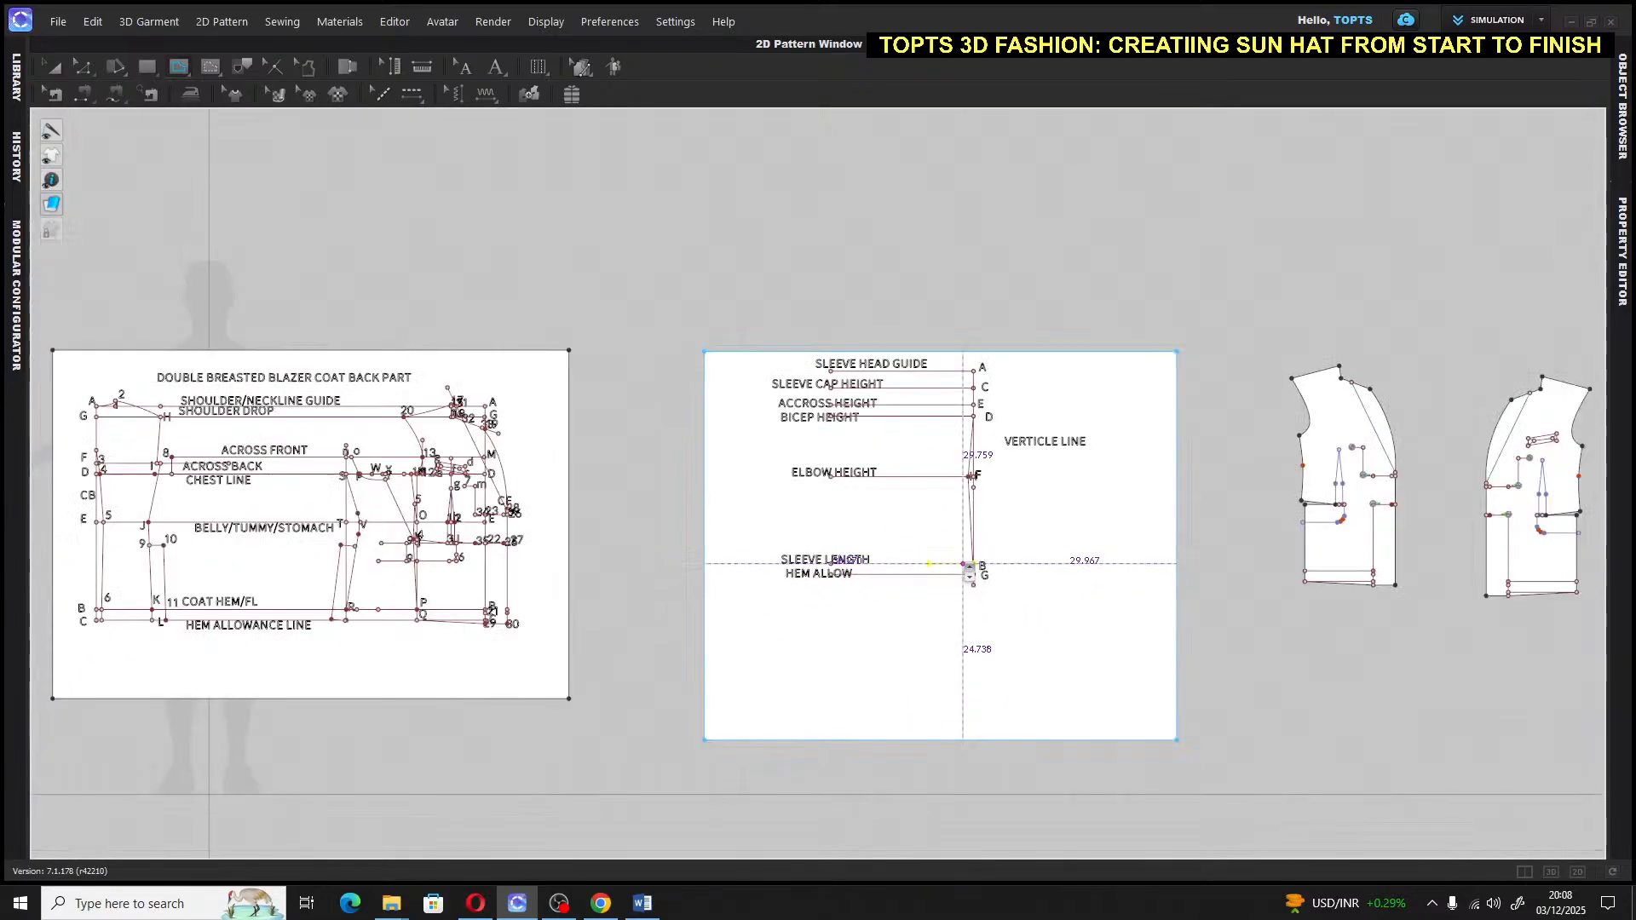
scroll(969, 569, "up", 5)
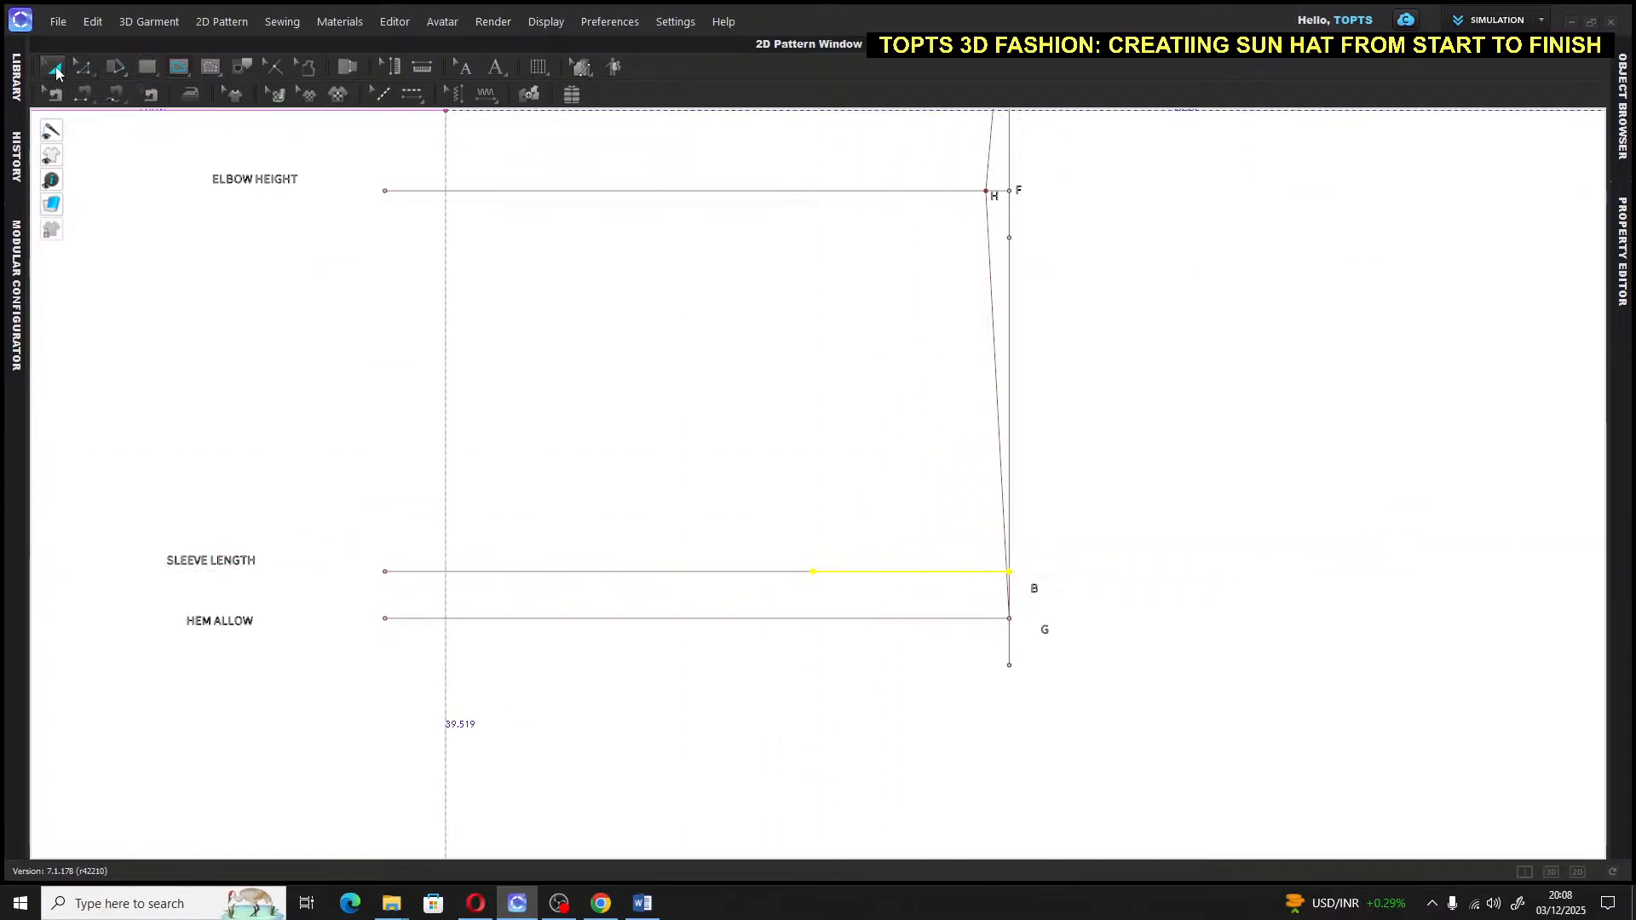
Label the line's left end as point I
left_click(54, 68)
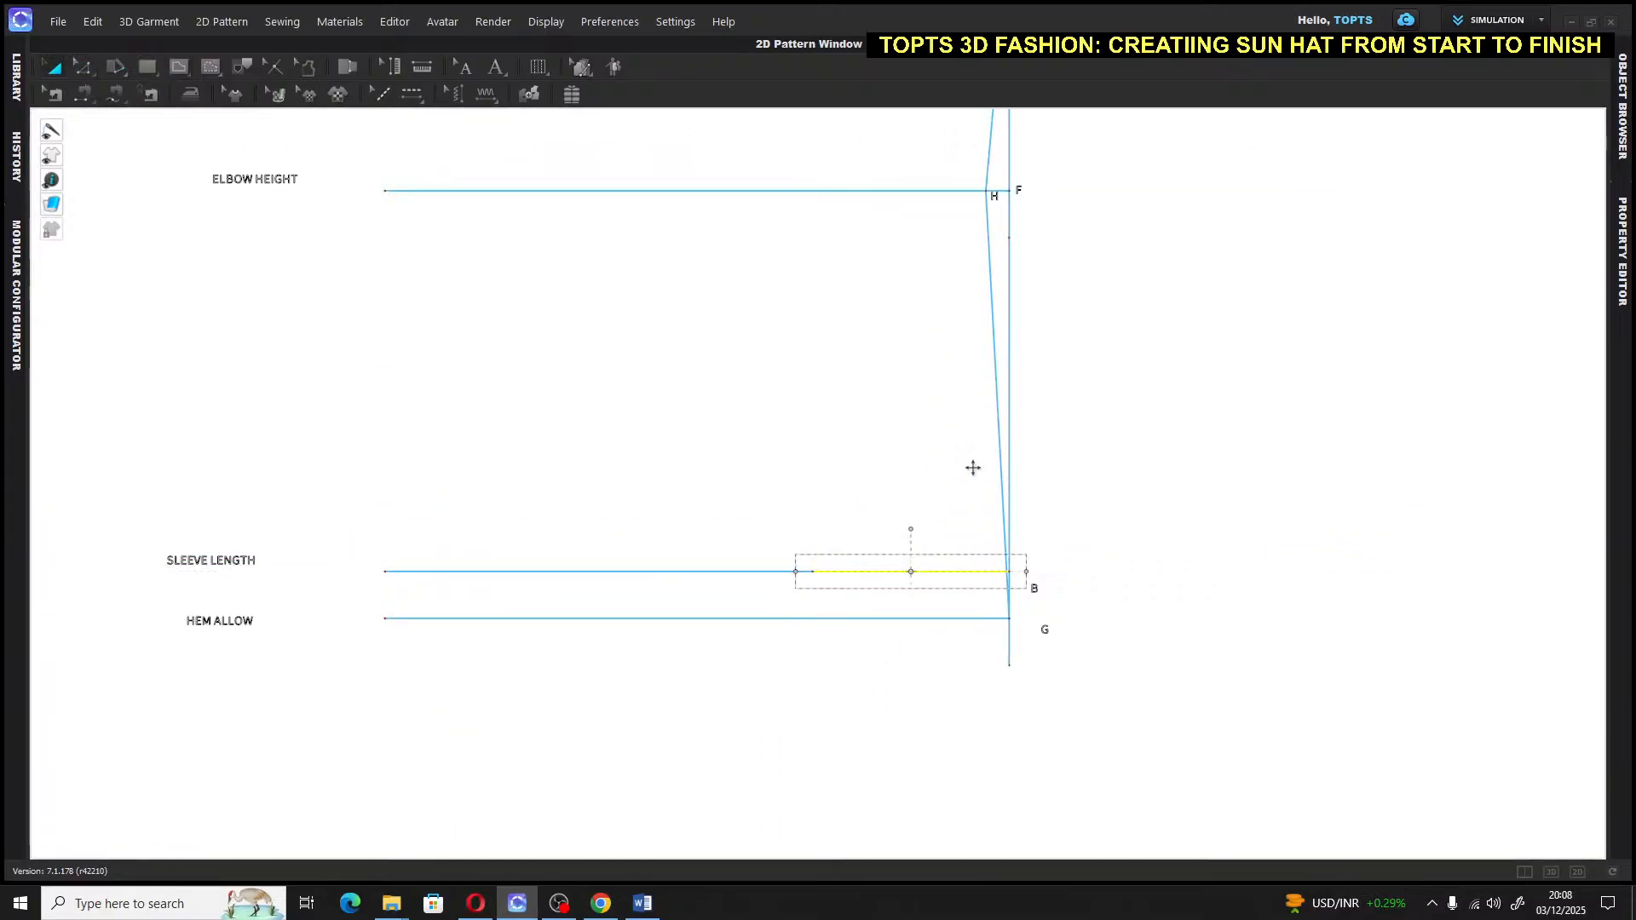
left_click(499, 70)
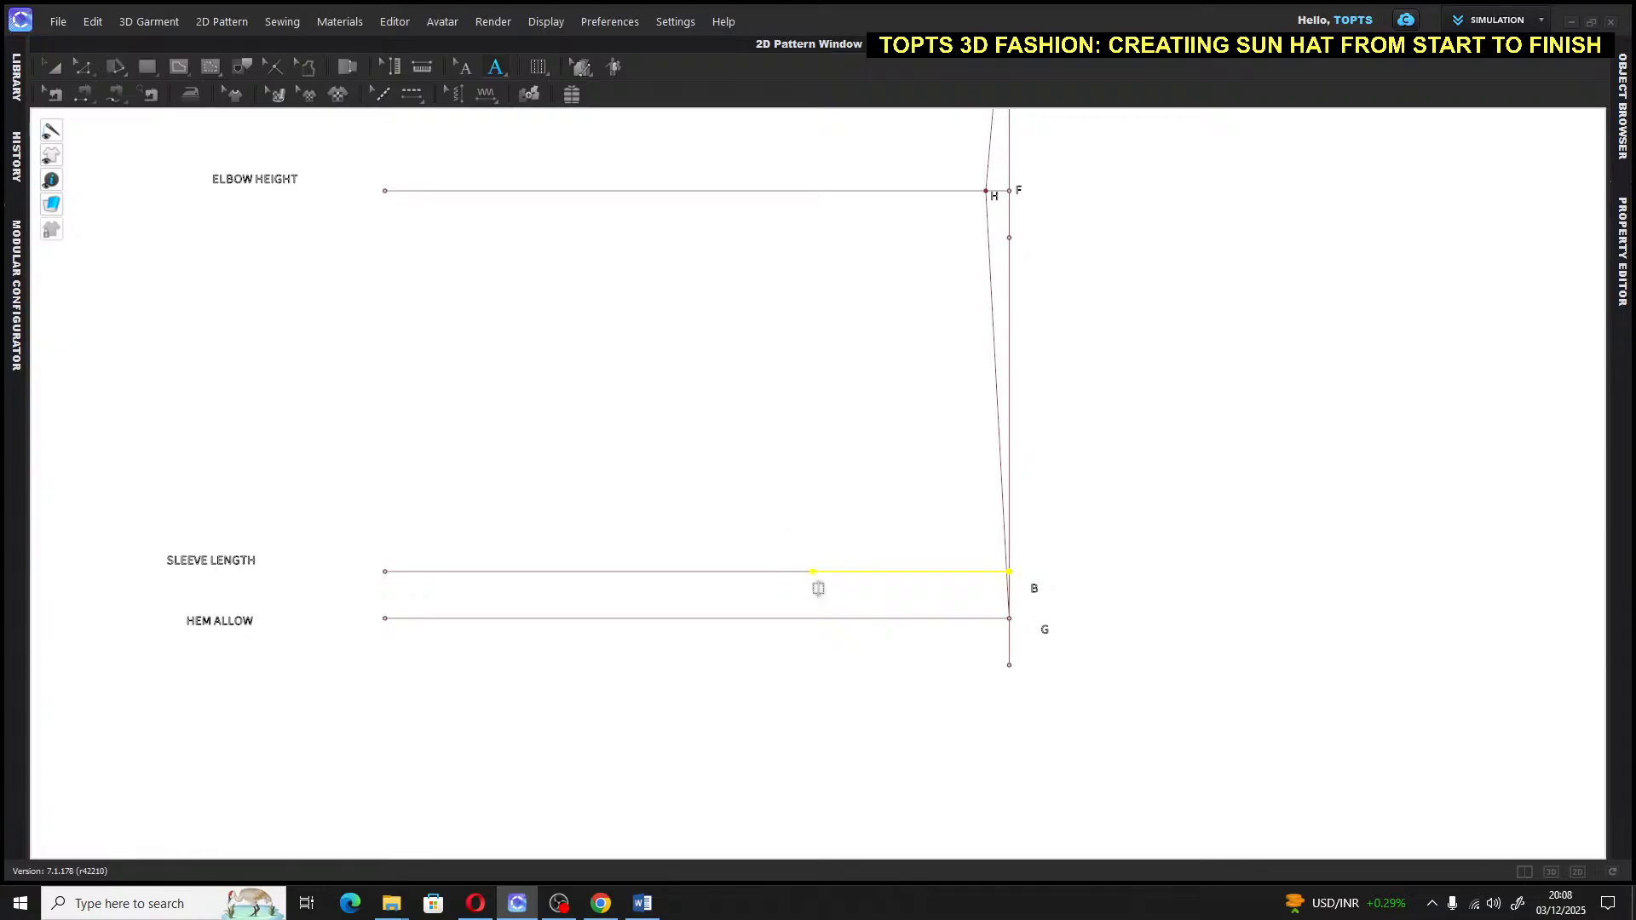
left_click(818, 588)
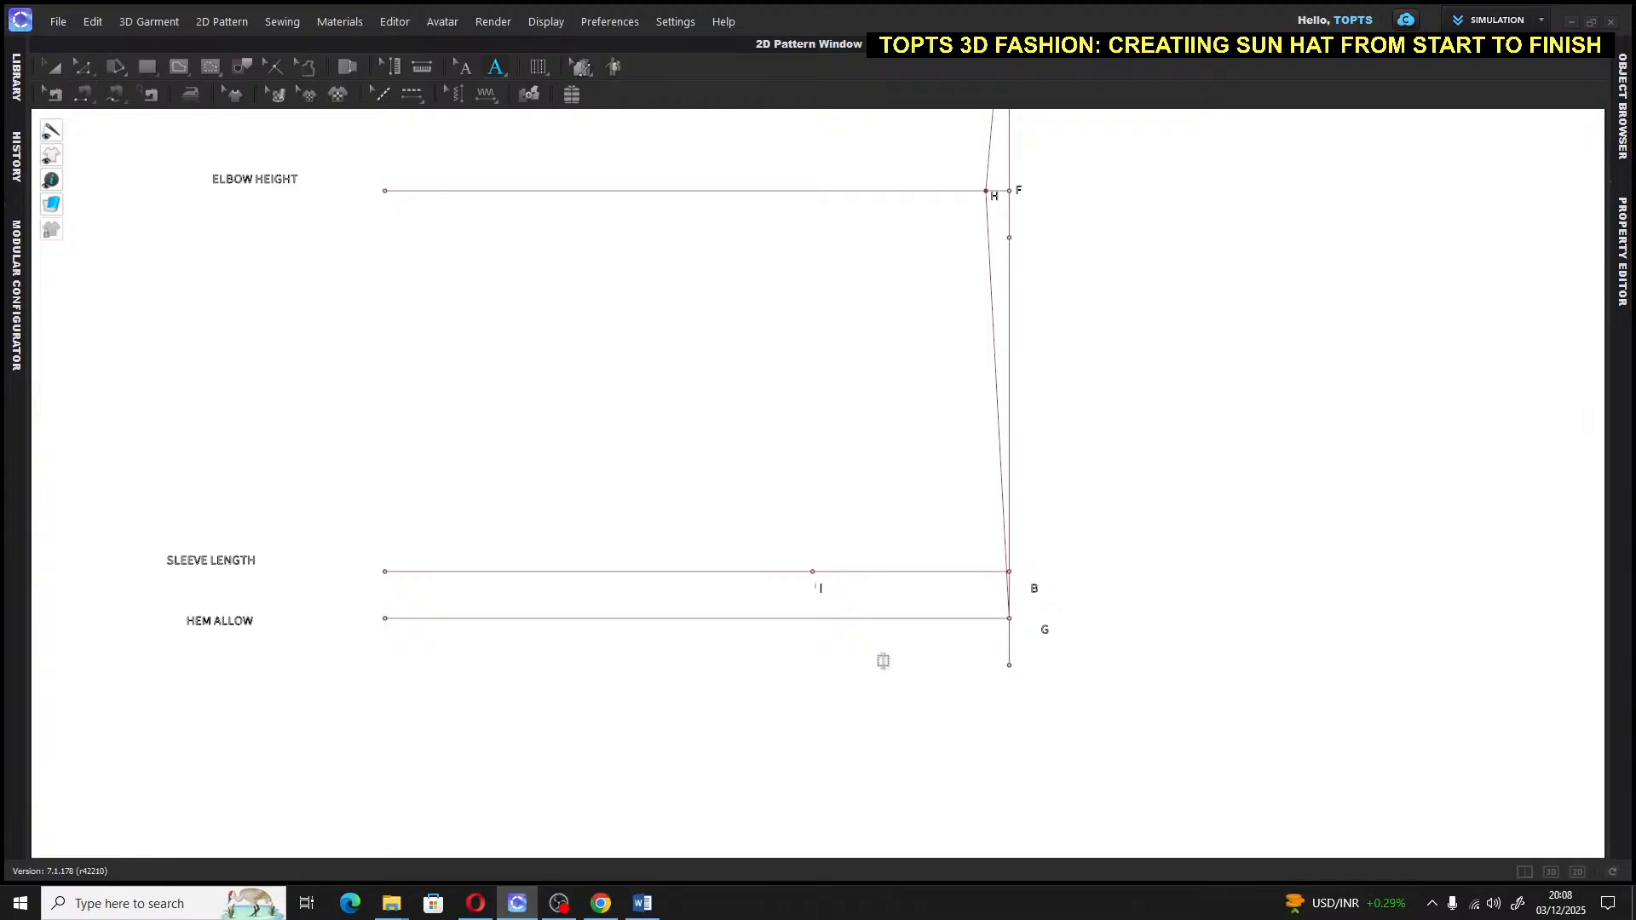
left_click(51, 67)
scroll(1316, 485, "down", 3)
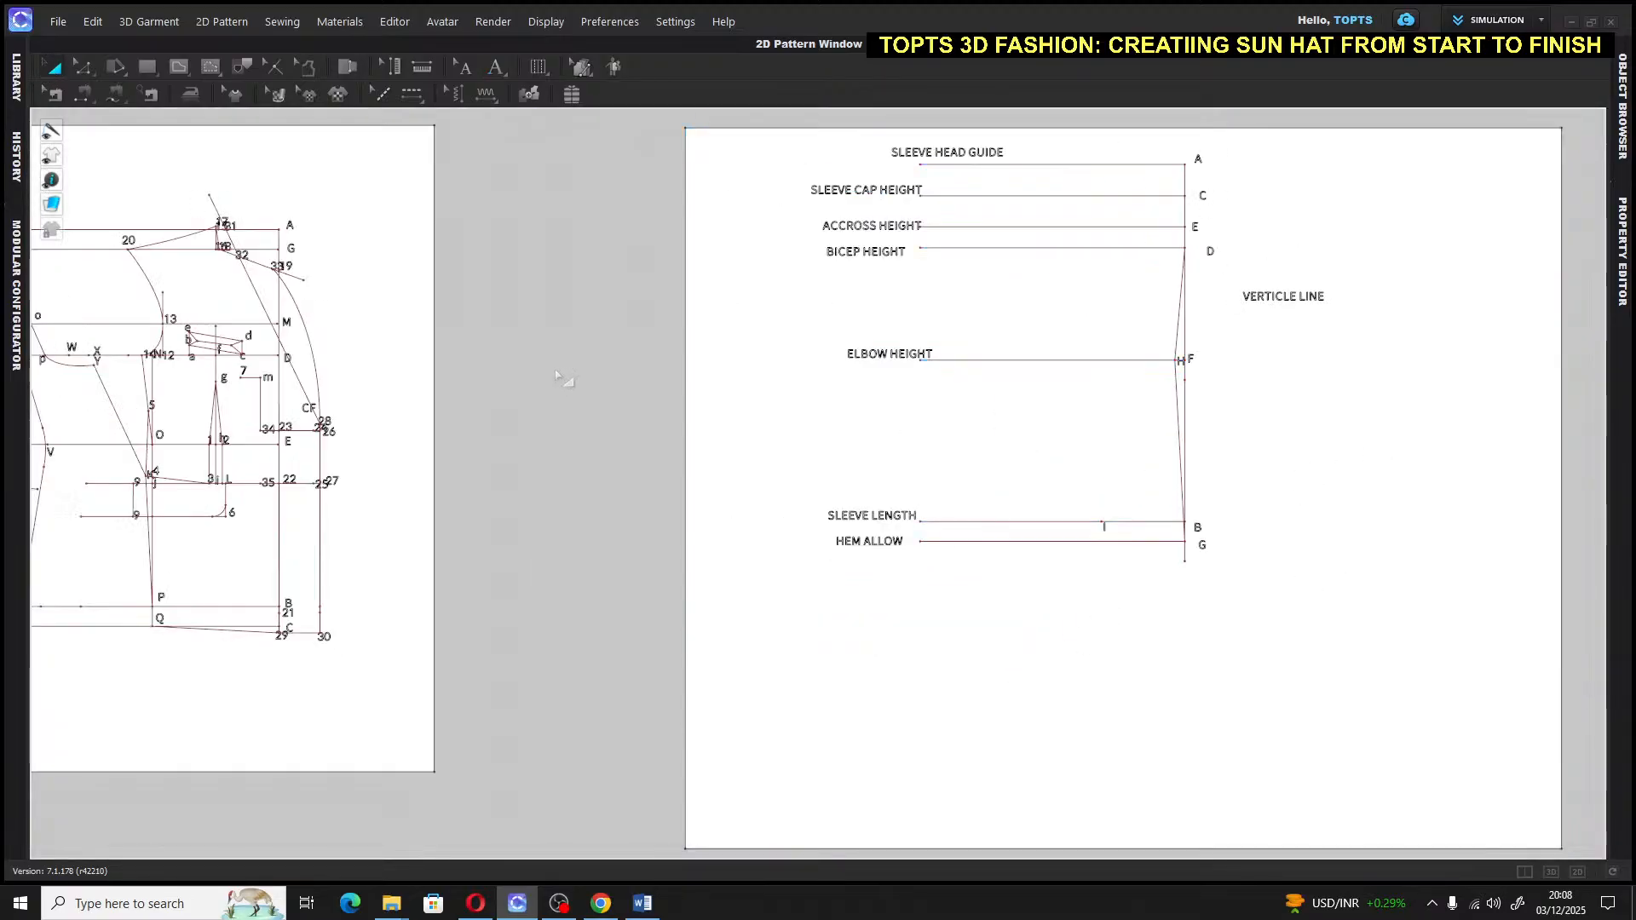
scroll(520, 419, "down", 2)
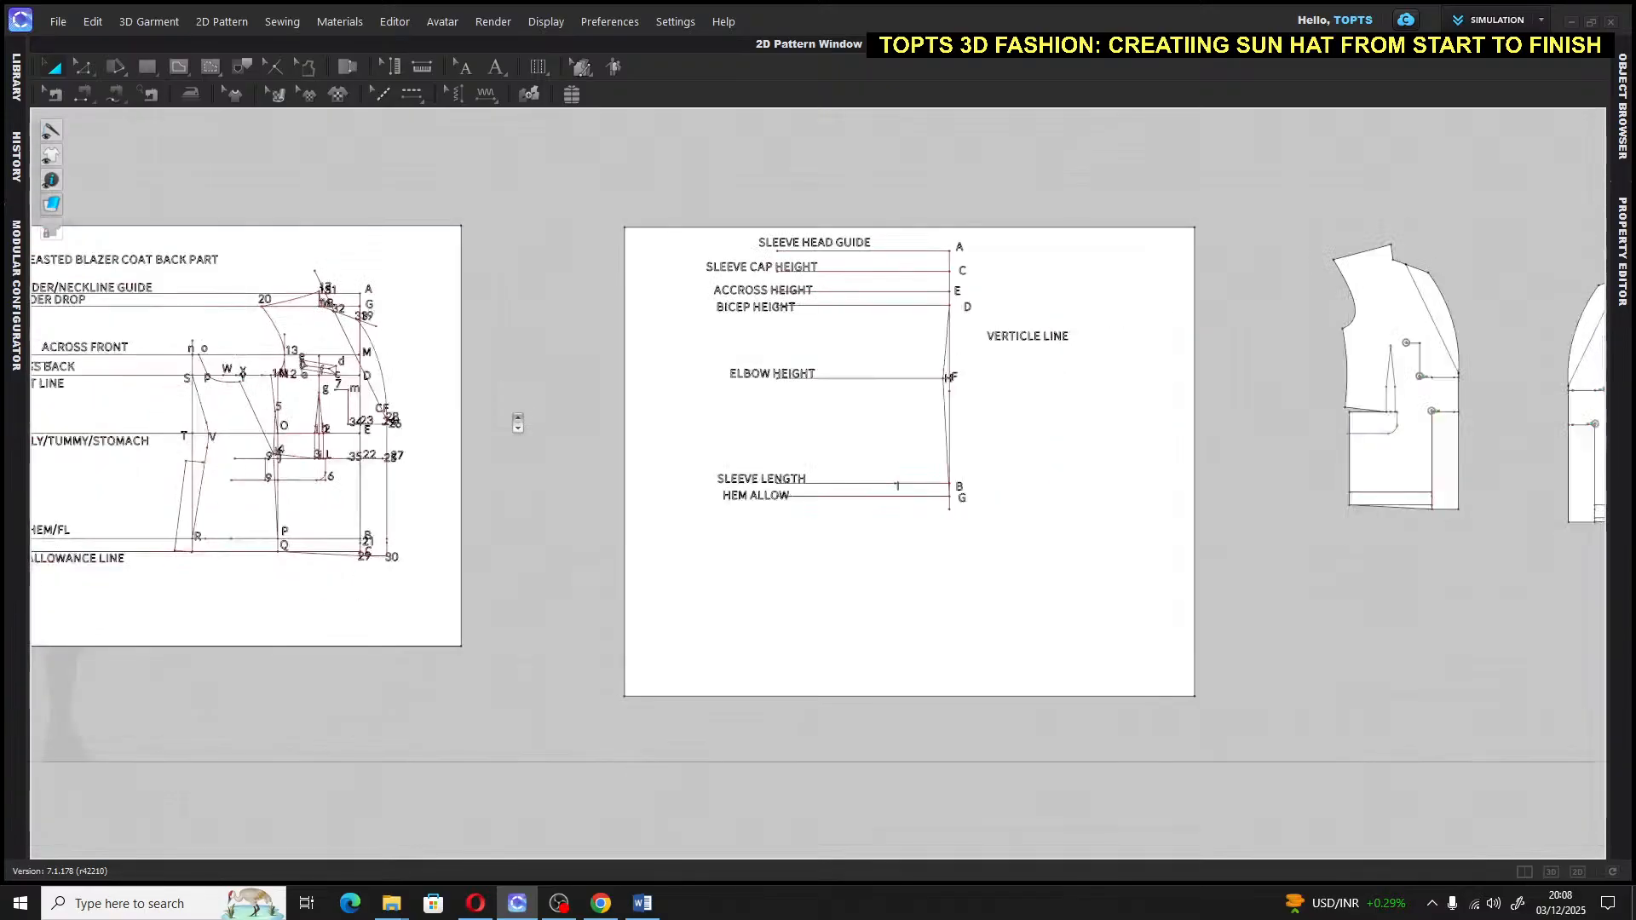
scroll(517, 423, "up", 3)
Center the sleeve draft in view and select the whole draft
middle_click_drag(517, 424, 281, 417)
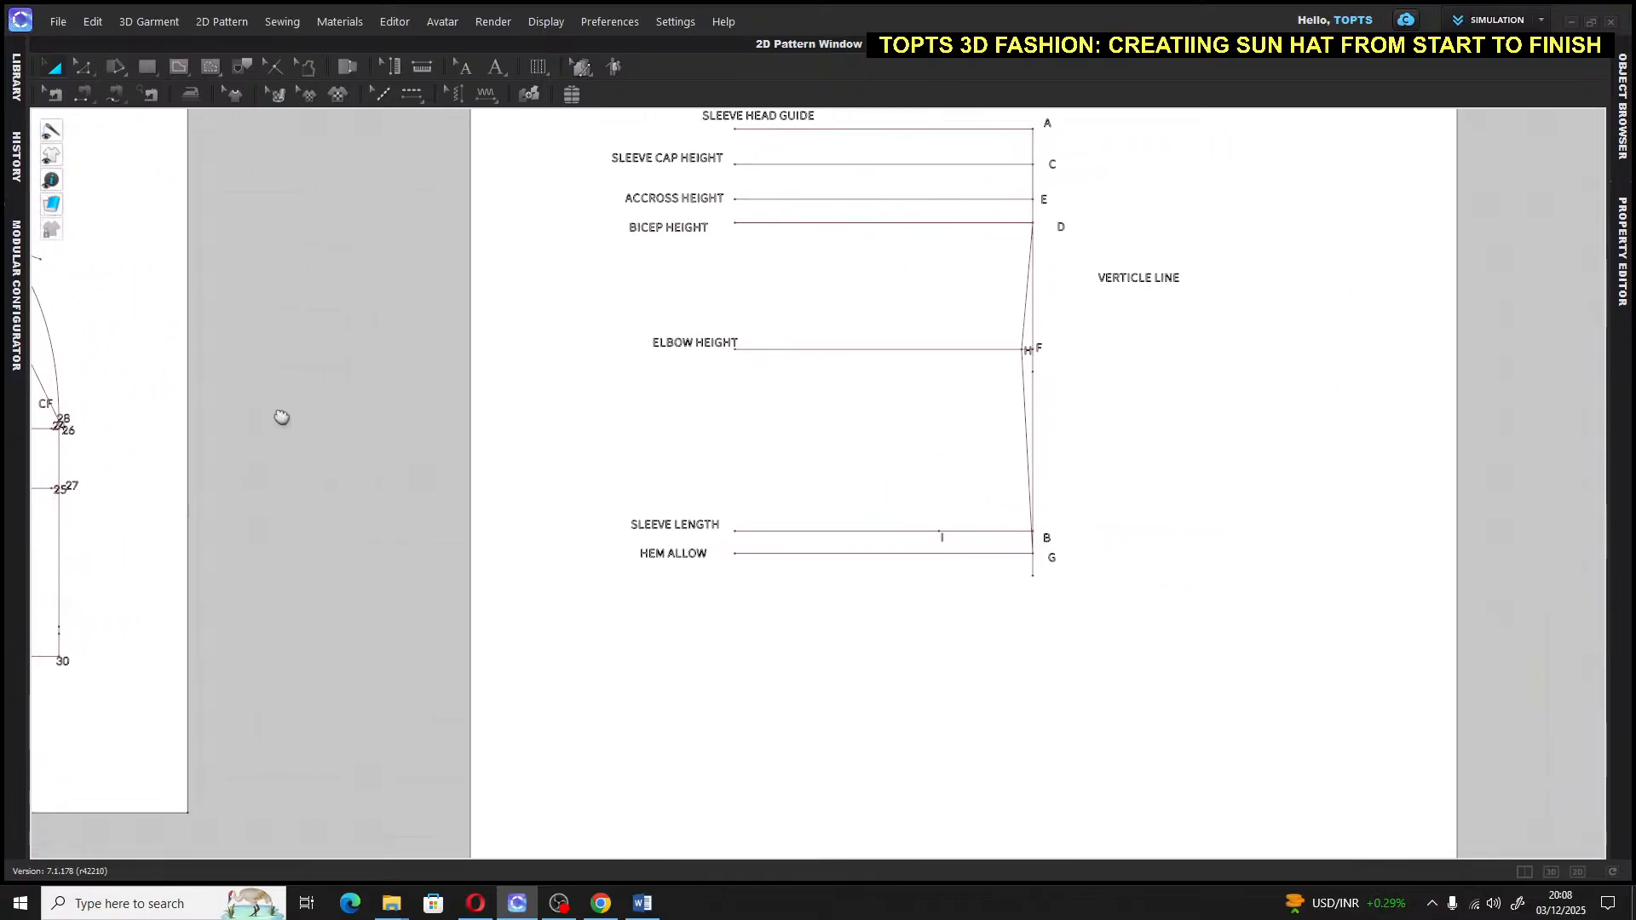
left_click(1356, 449)
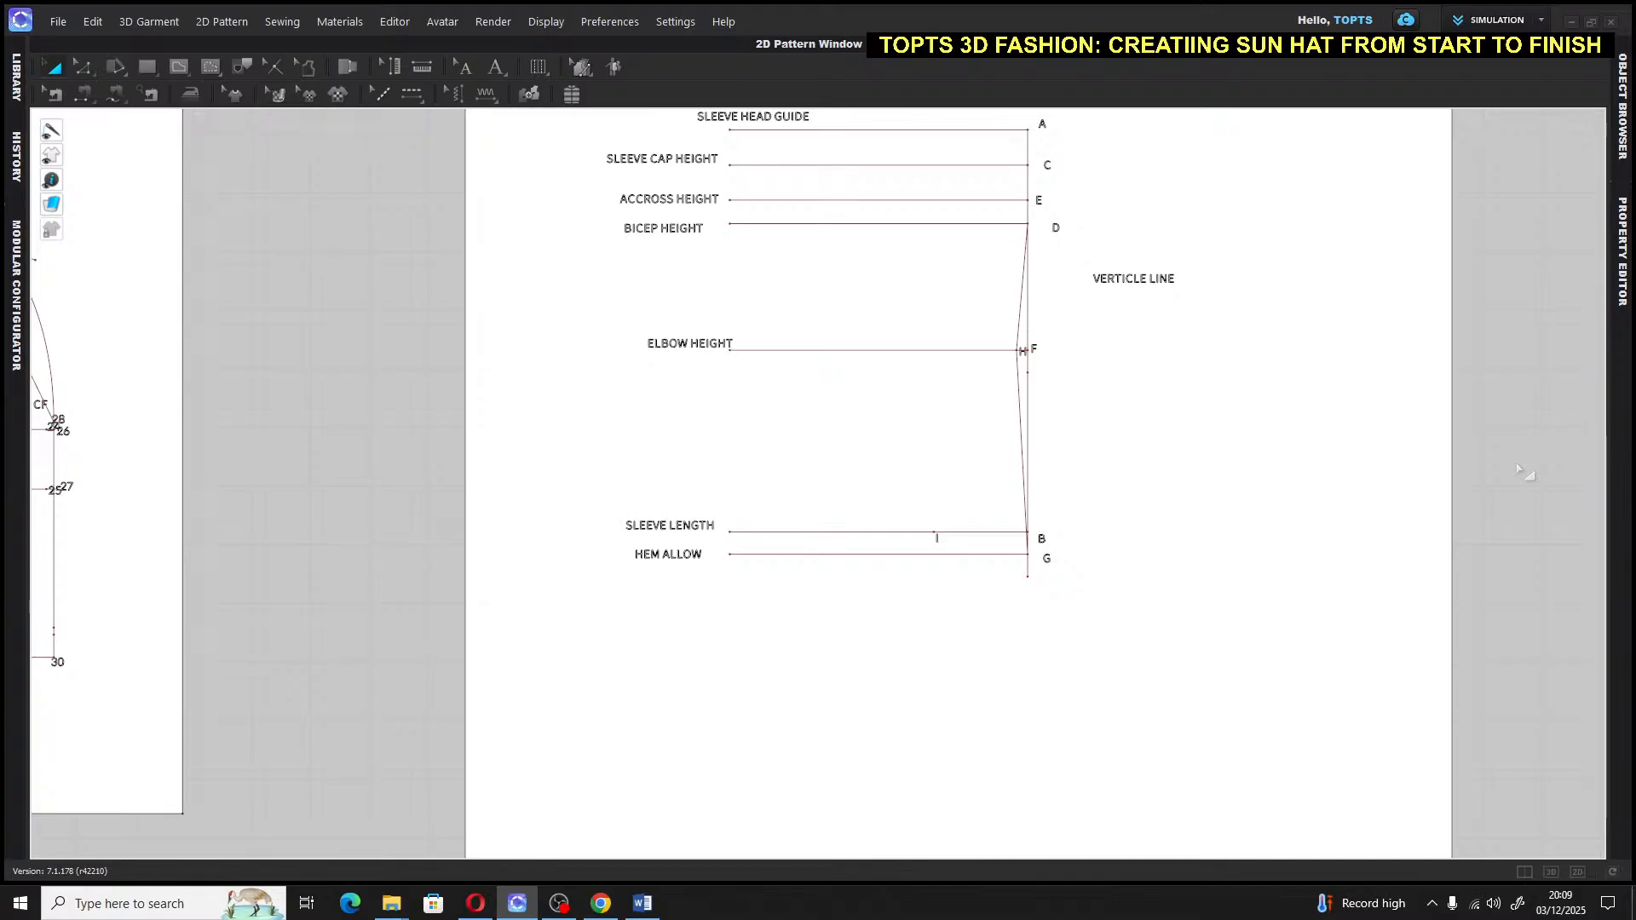
left_click(1196, 495)
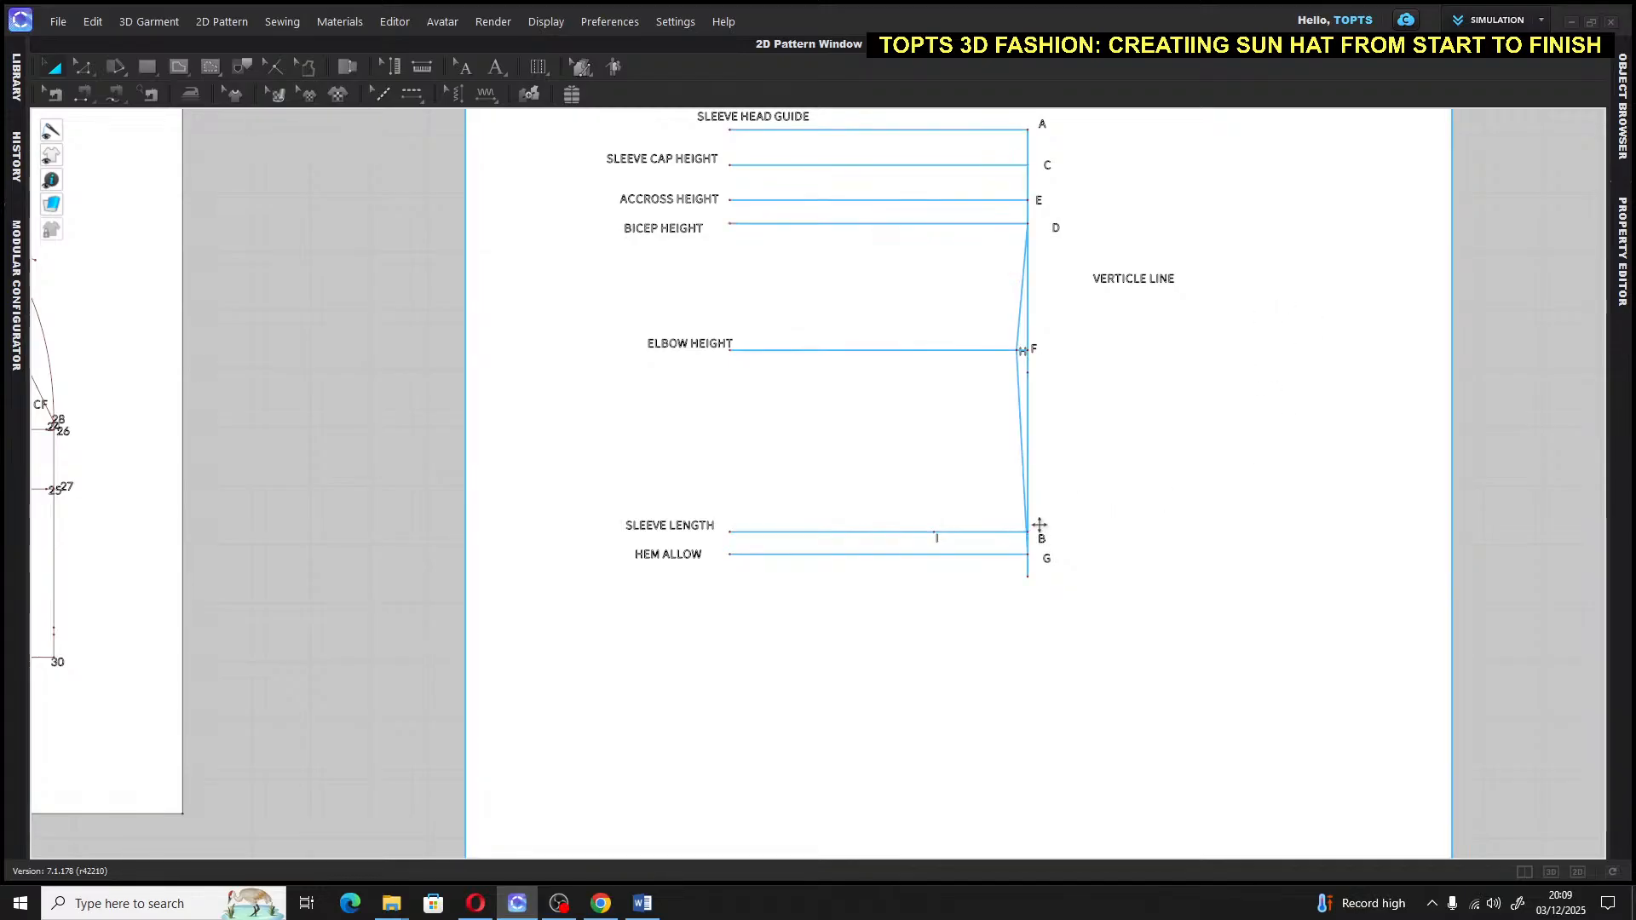
Draw a 0.5 in internal line upward from point B on the sleeve's vertical line
scroll(1044, 532, "up", 3)
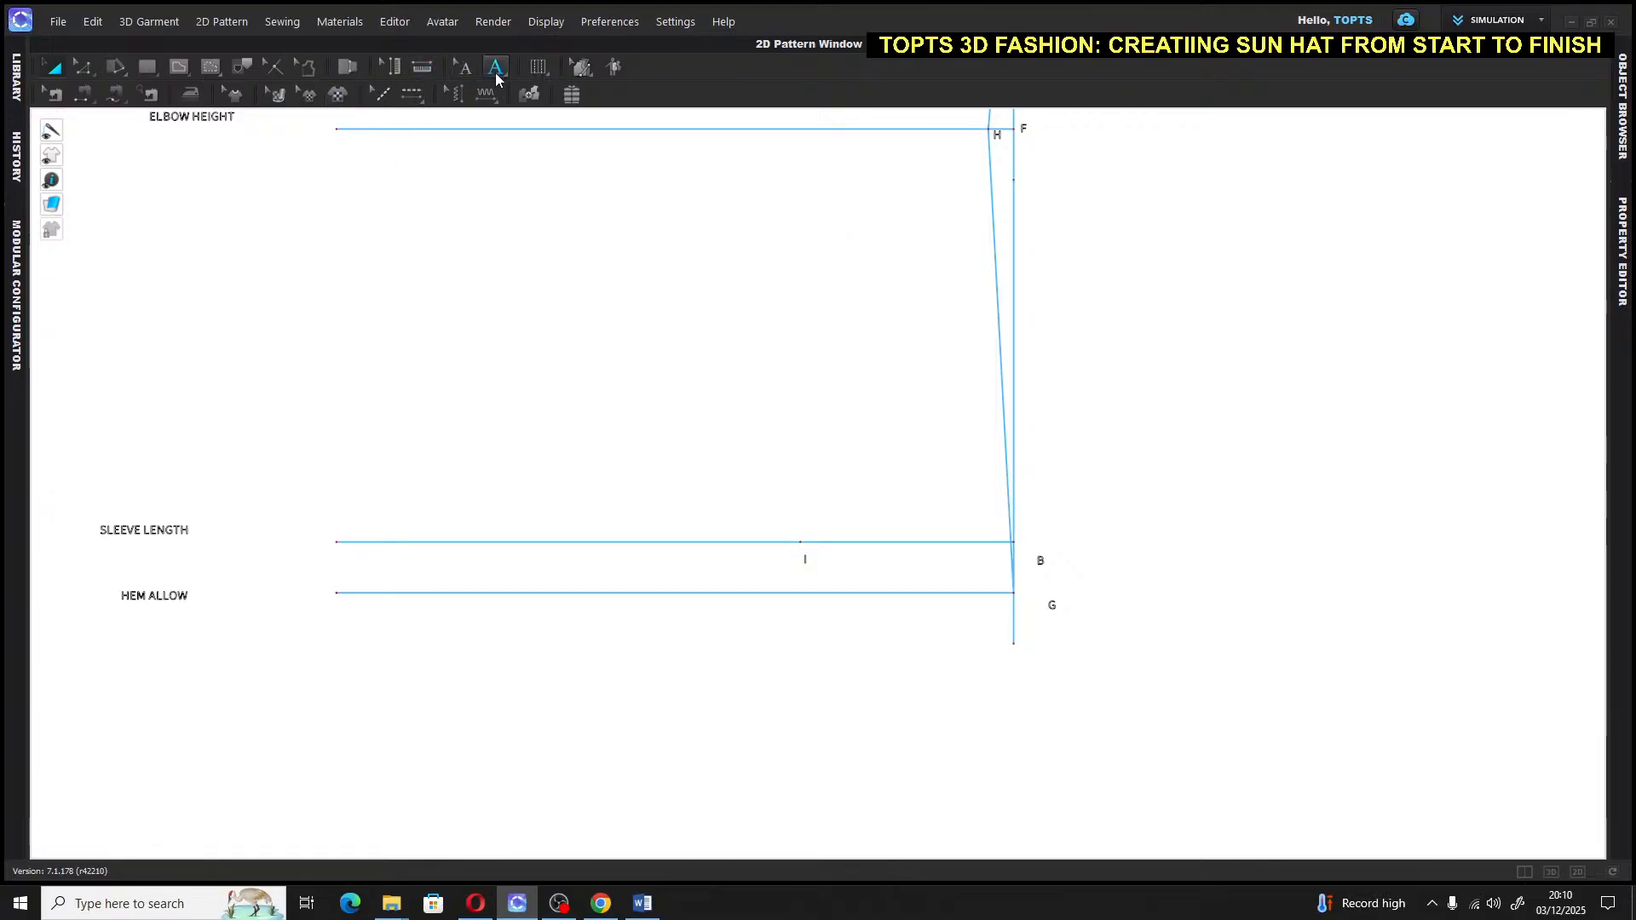
left_click(173, 67)
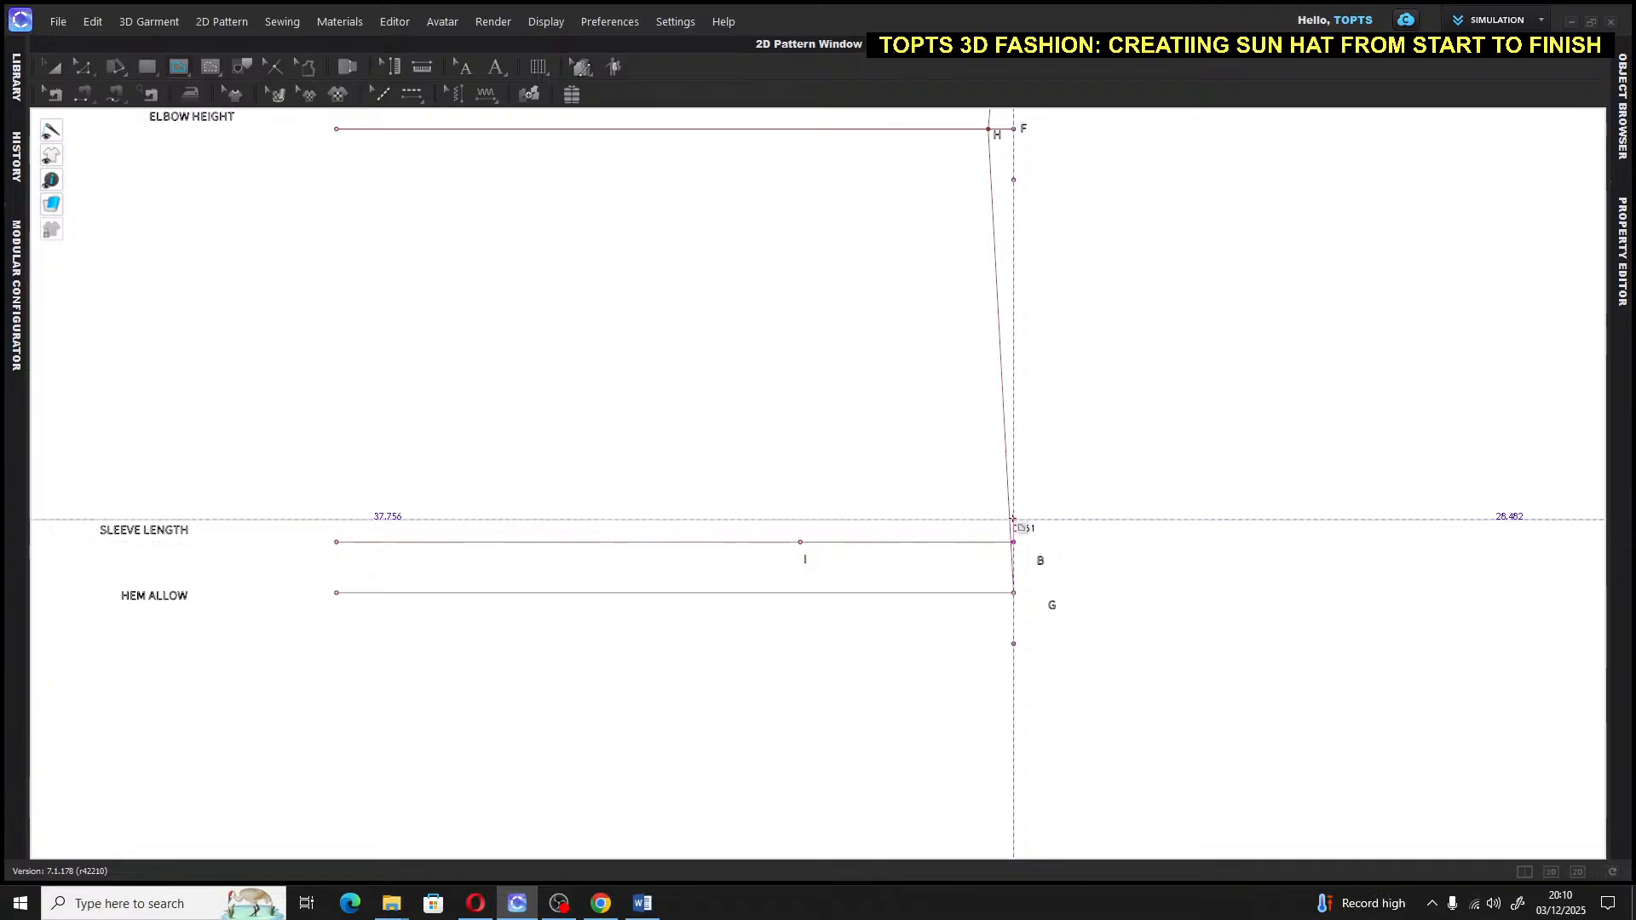
right_click(1012, 513)
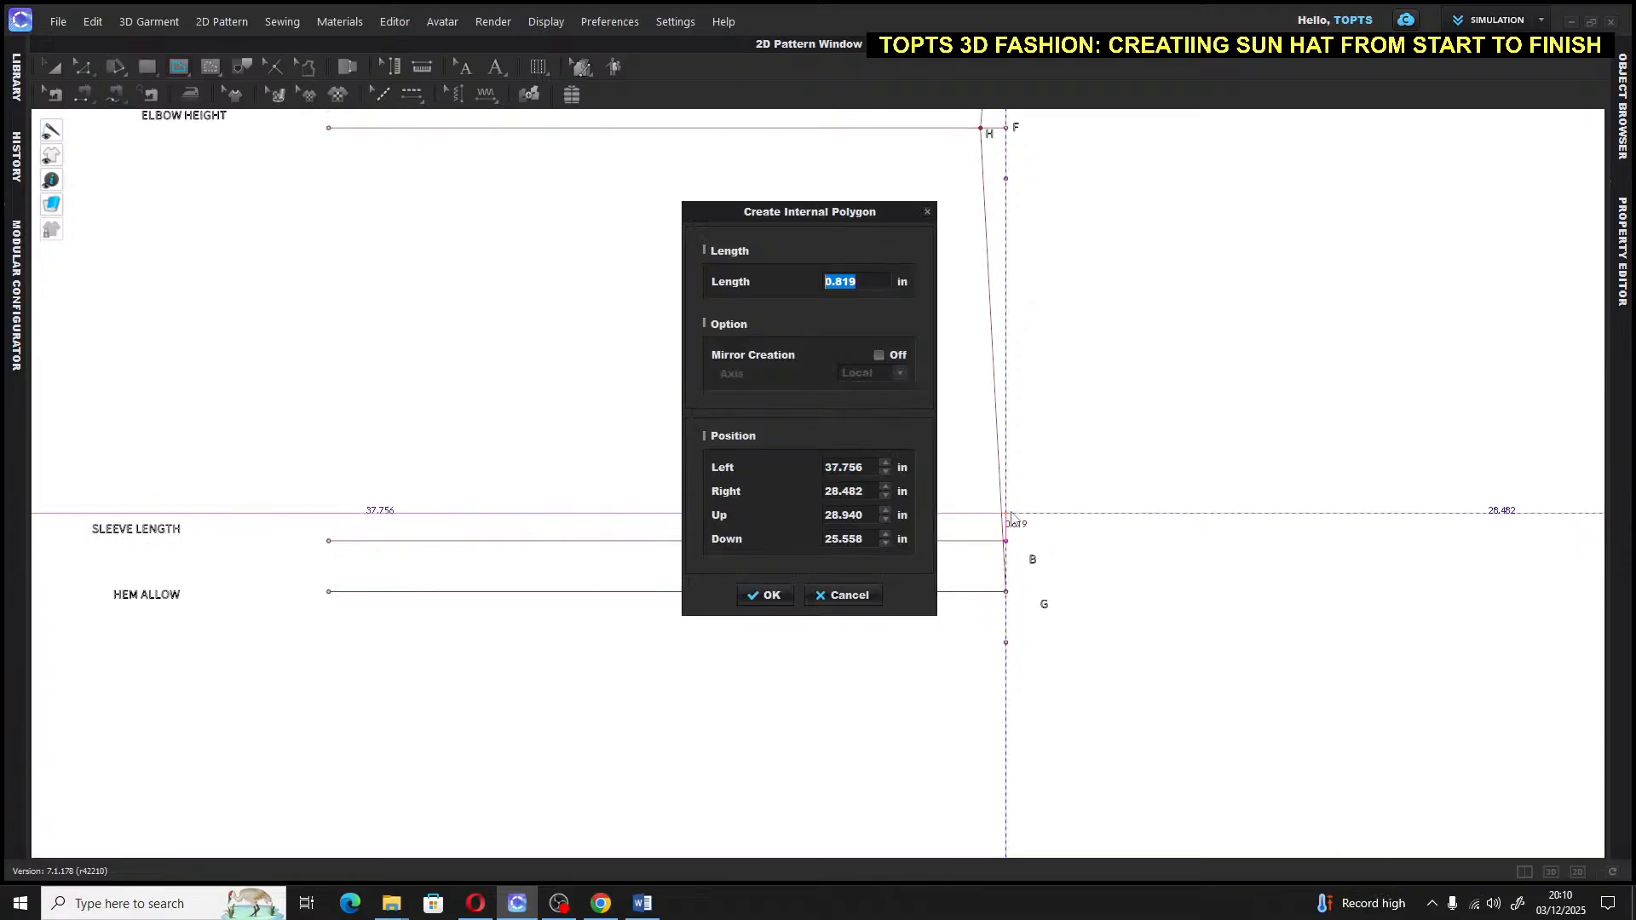
type(".5")
key("Return")
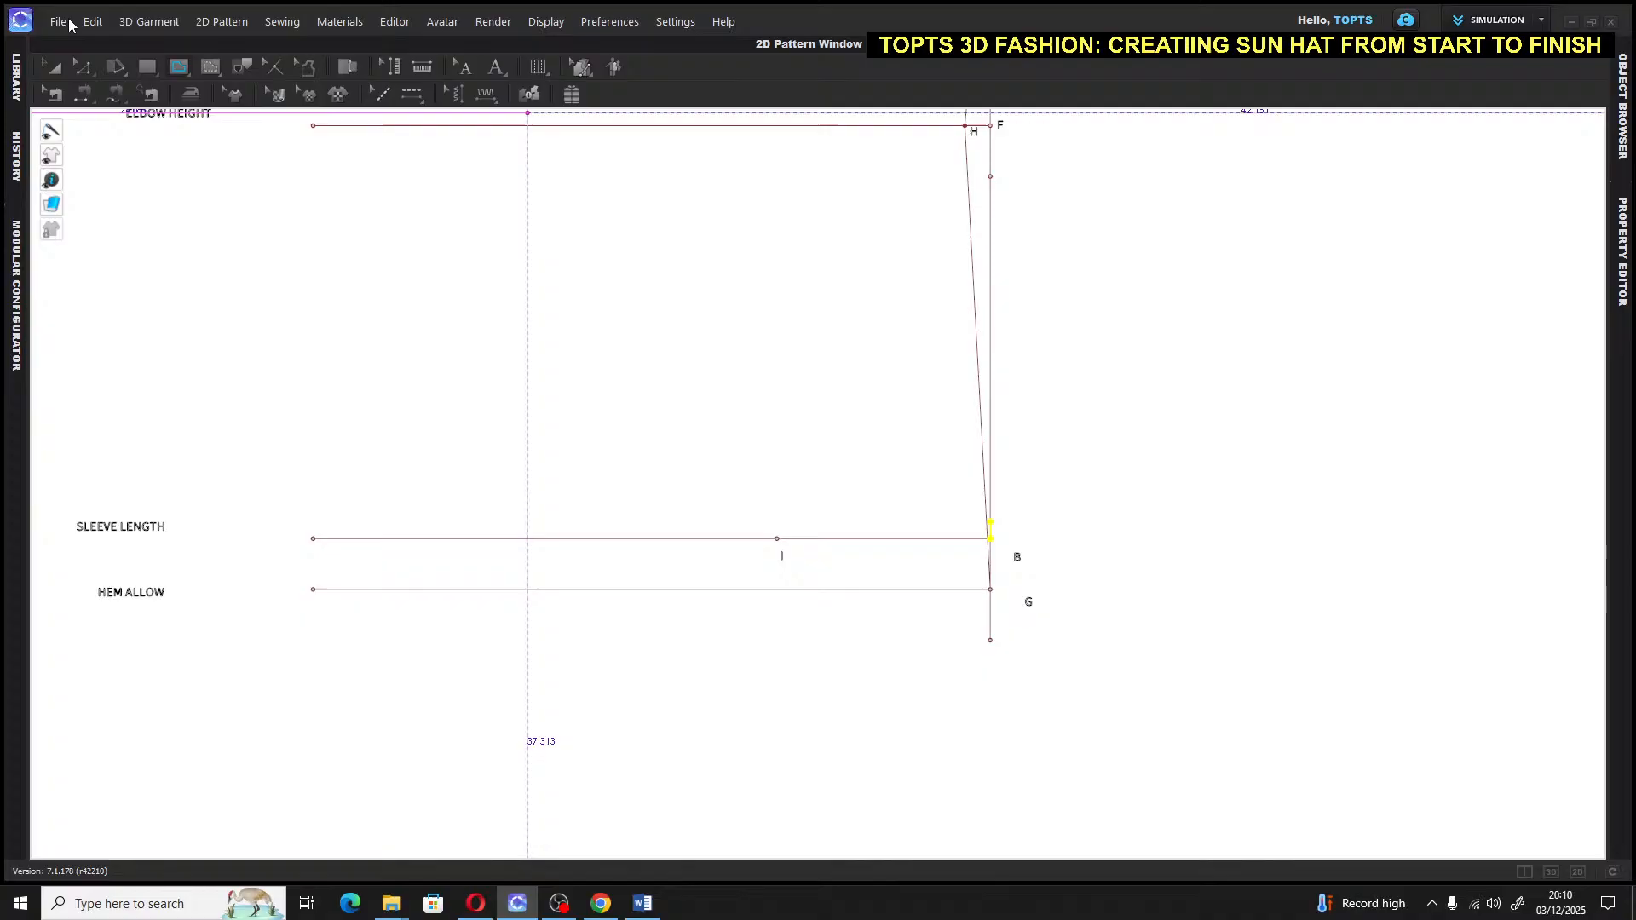
left_click(54, 68)
Add the label '1' at the top of the short line above B, then zoom back out
left_click(1078, 318)
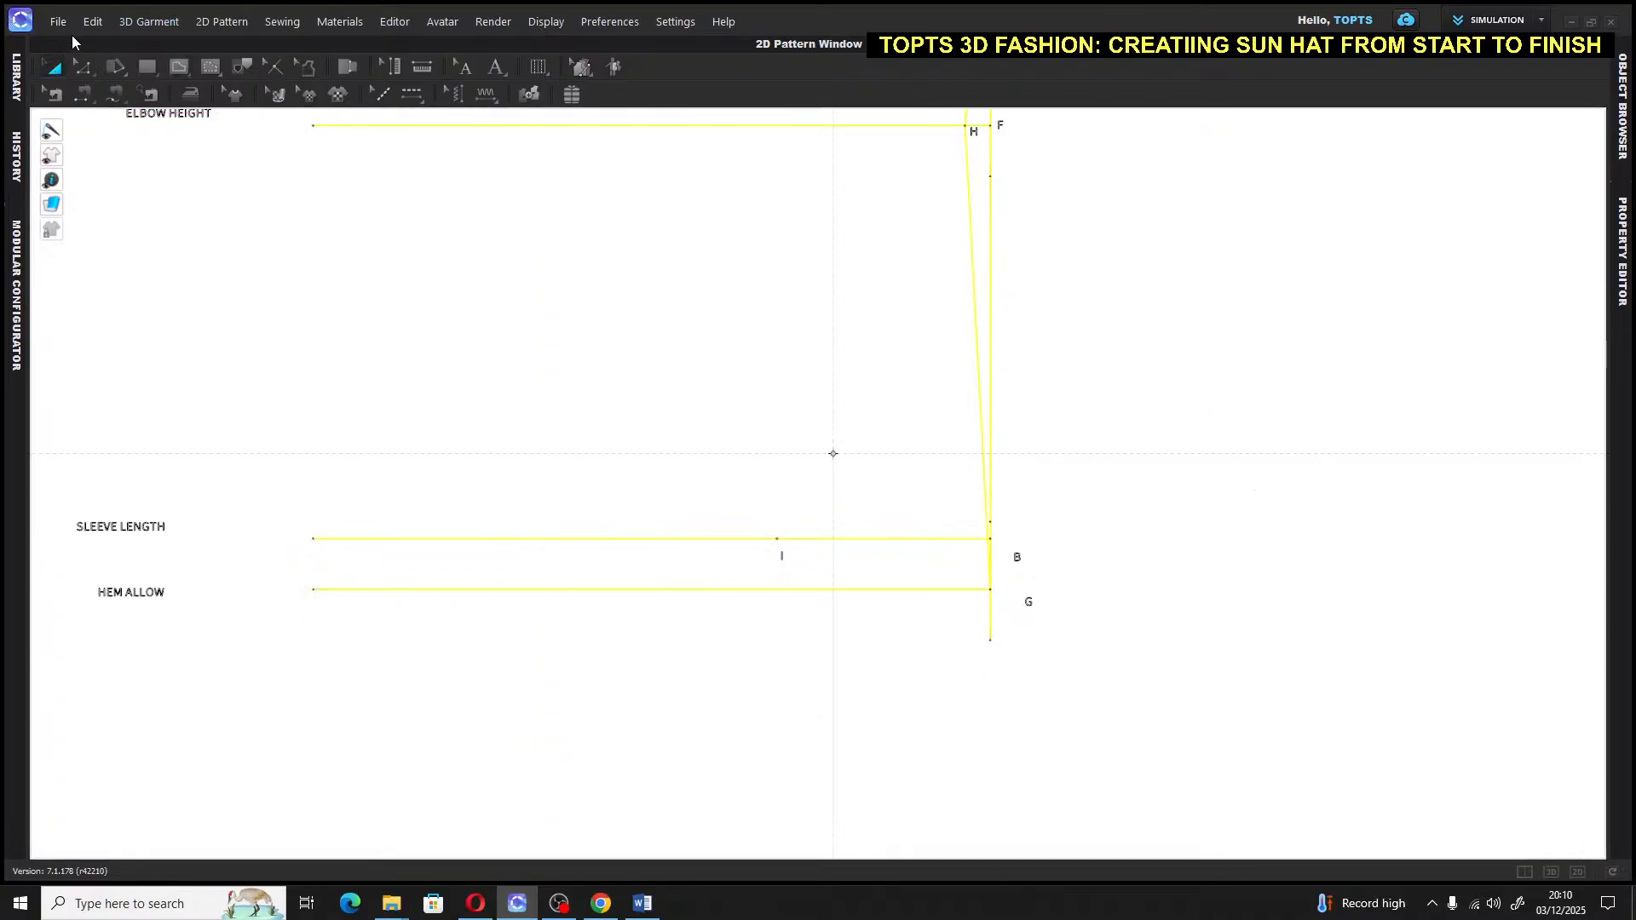
left_click(179, 66)
scroll(1221, 520, "down", 3)
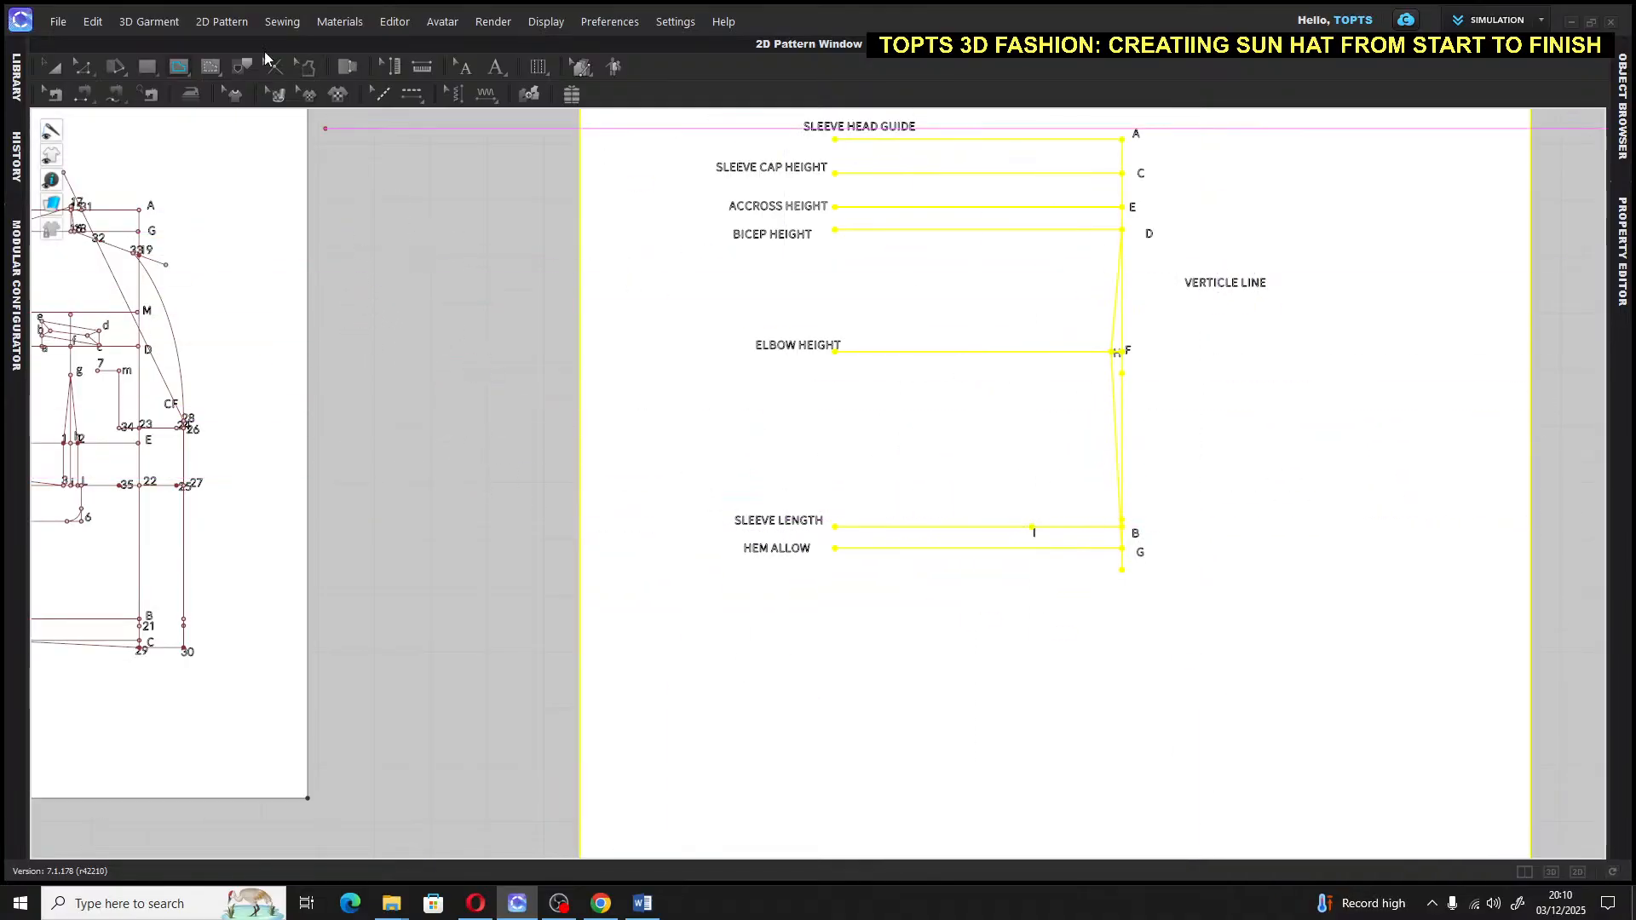
left_click(53, 66)
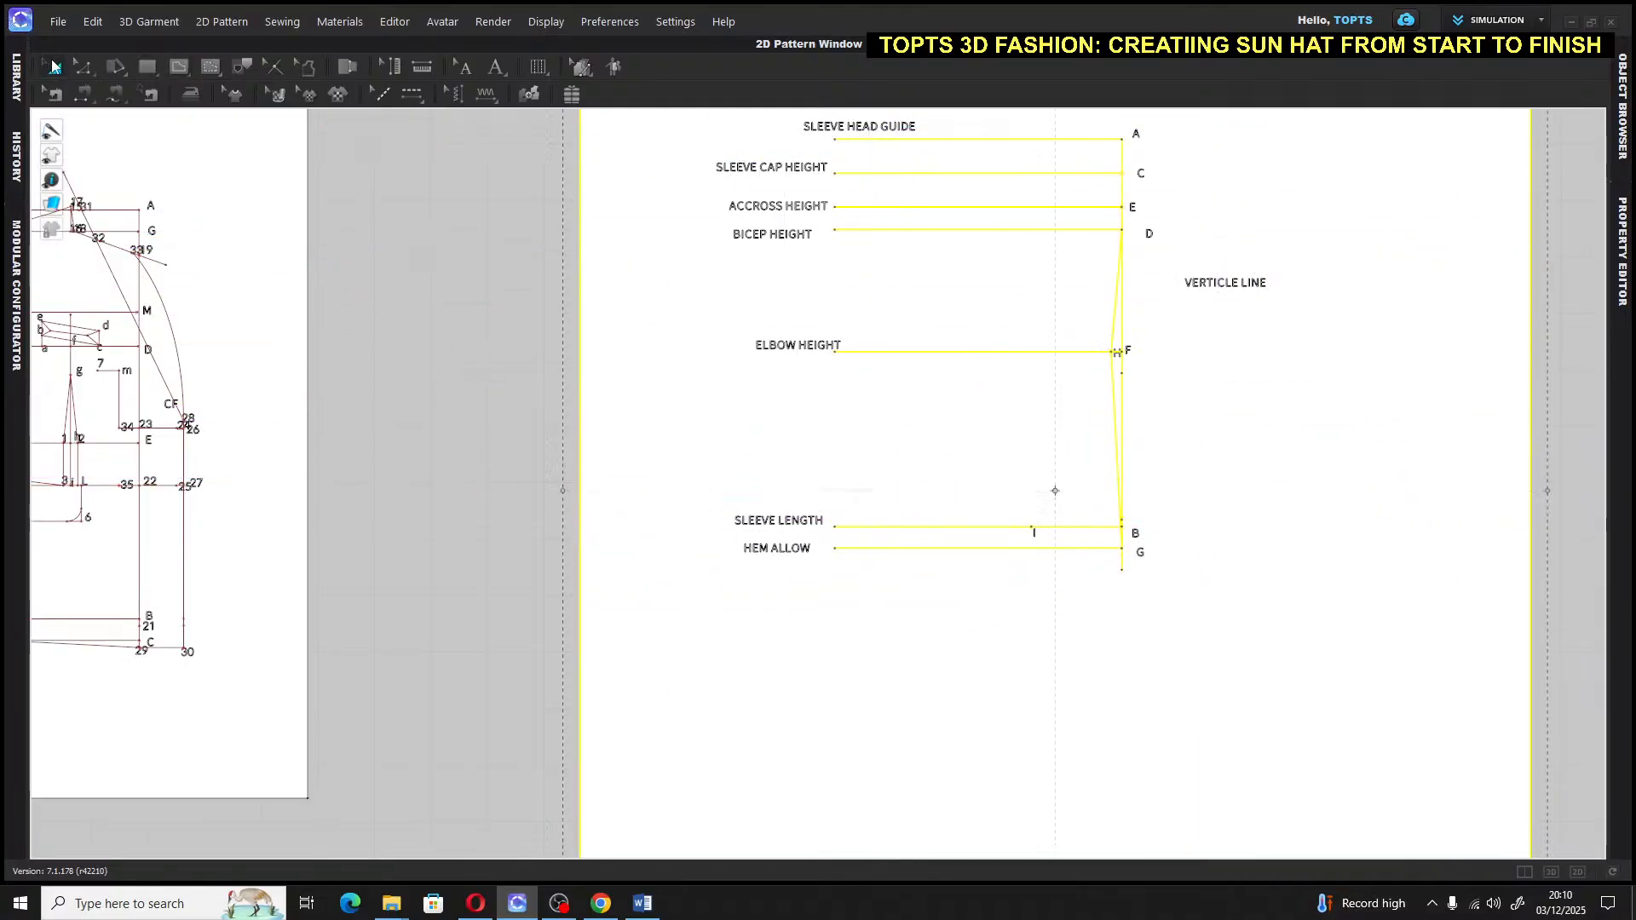
left_click(1139, 453)
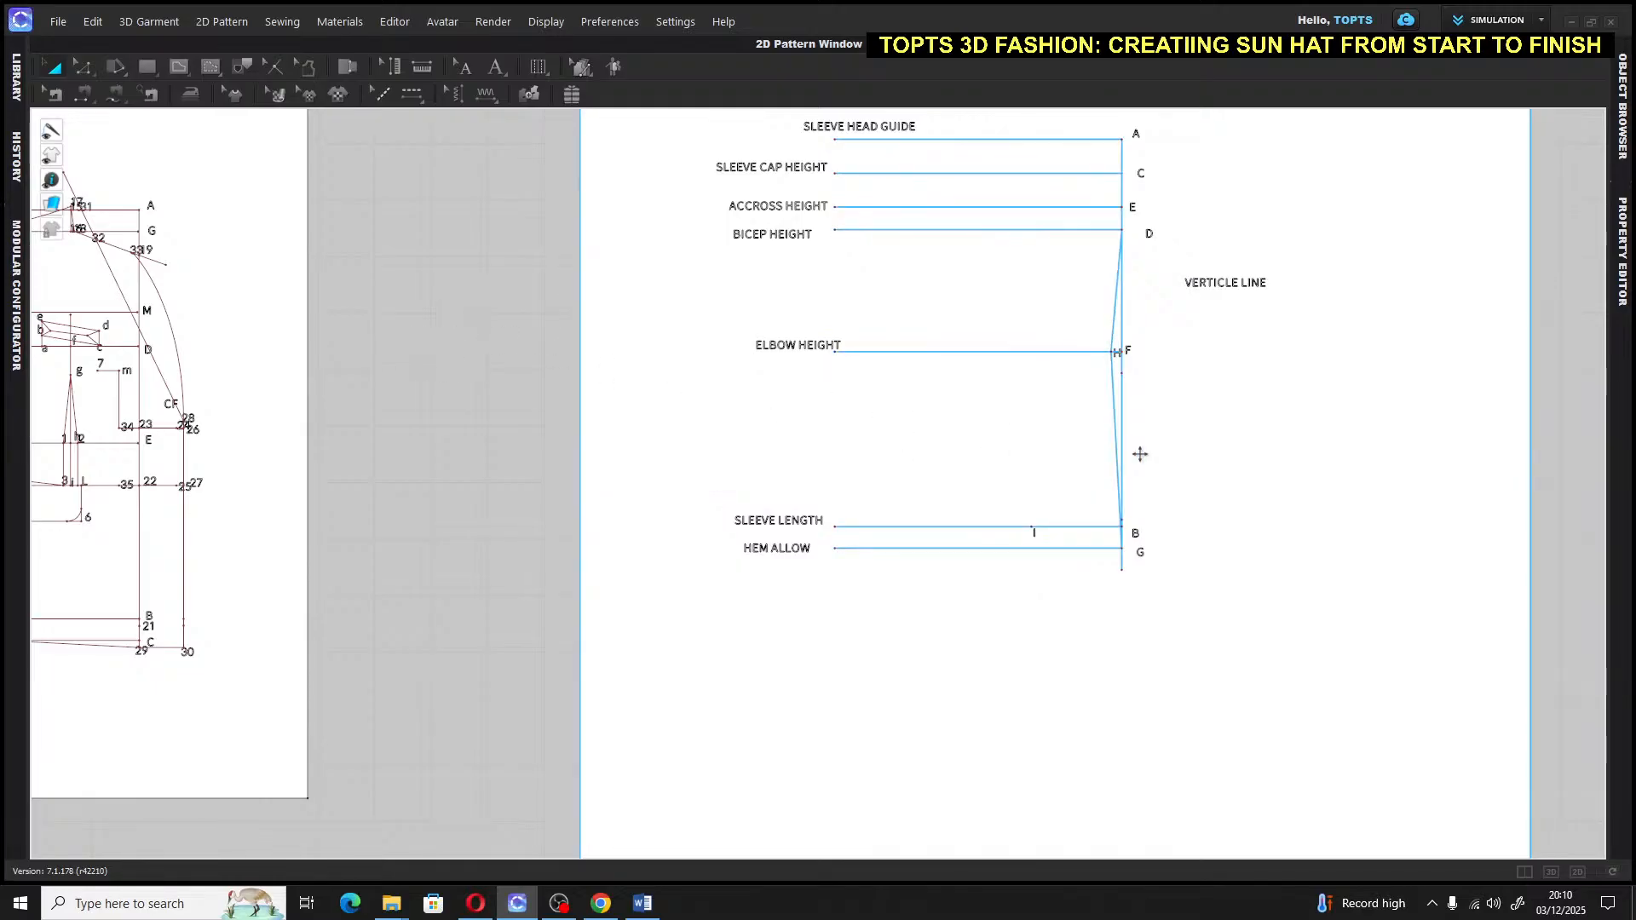
scroll(1143, 467, "up", 3)
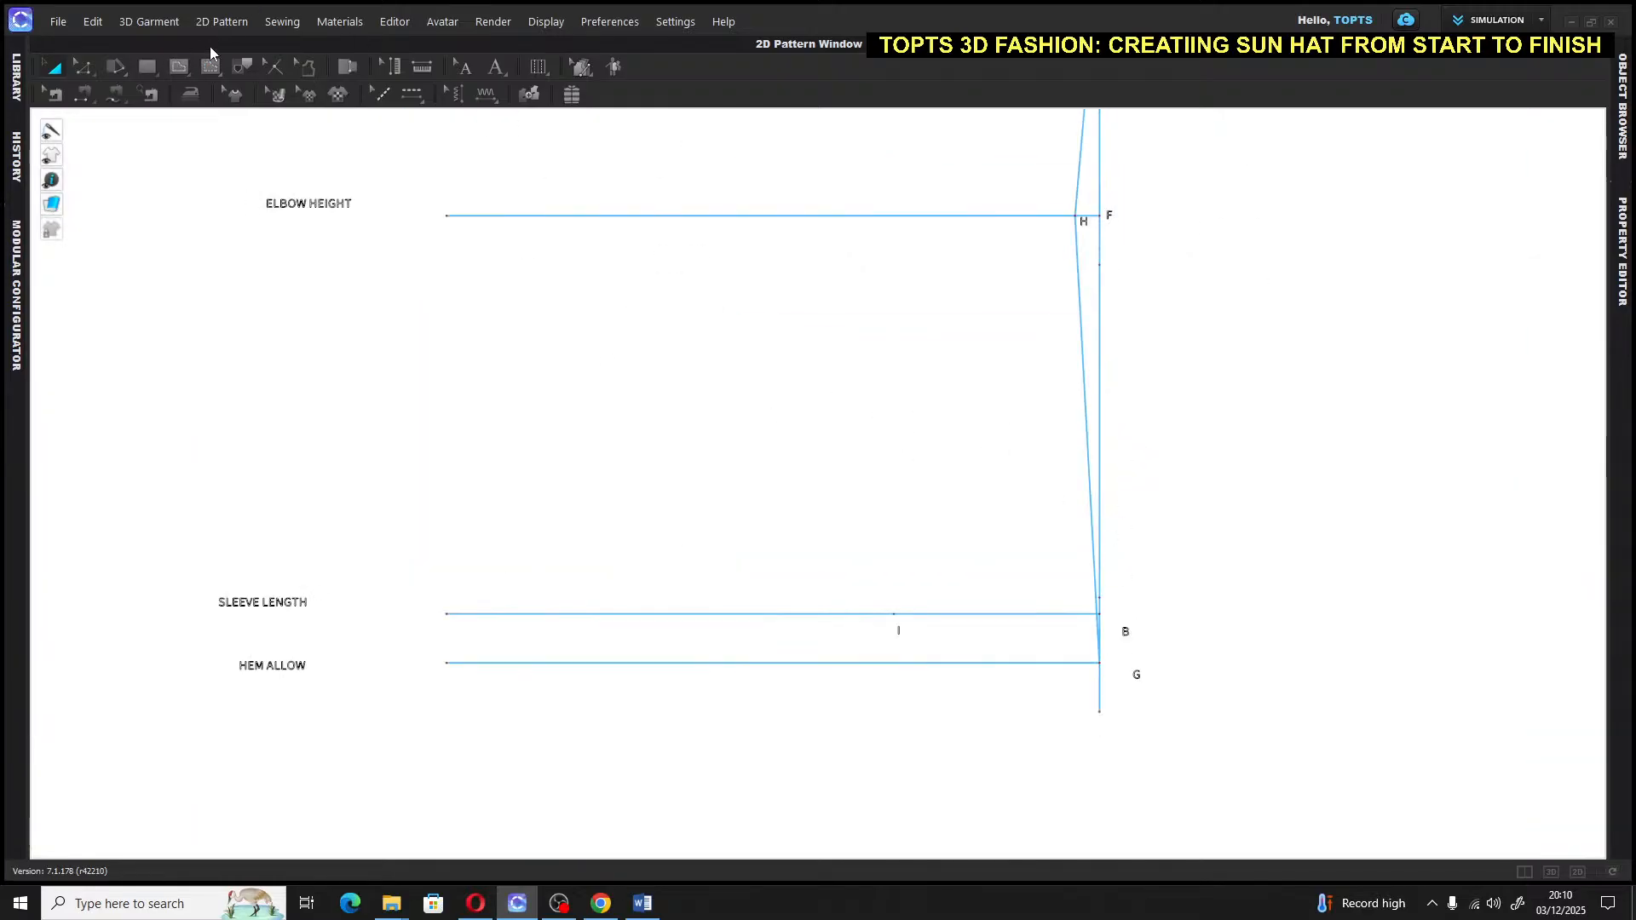
left_click(496, 66)
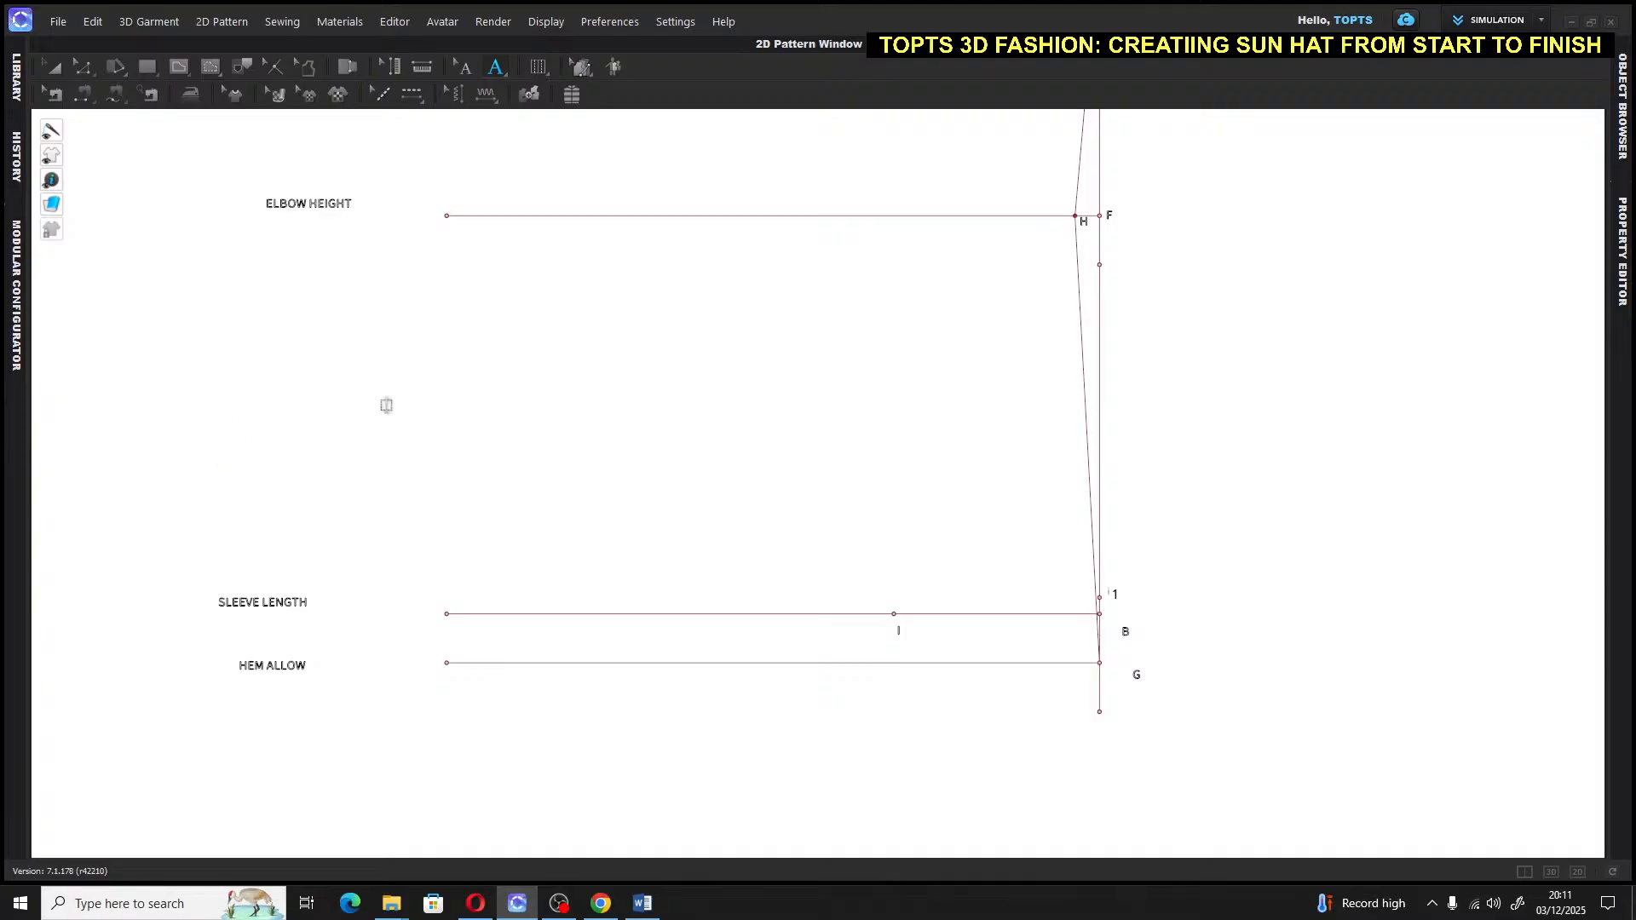
left_click(382, 405)
key("Escape")
left_click(55, 66)
scroll(513, 441, "down", 5)
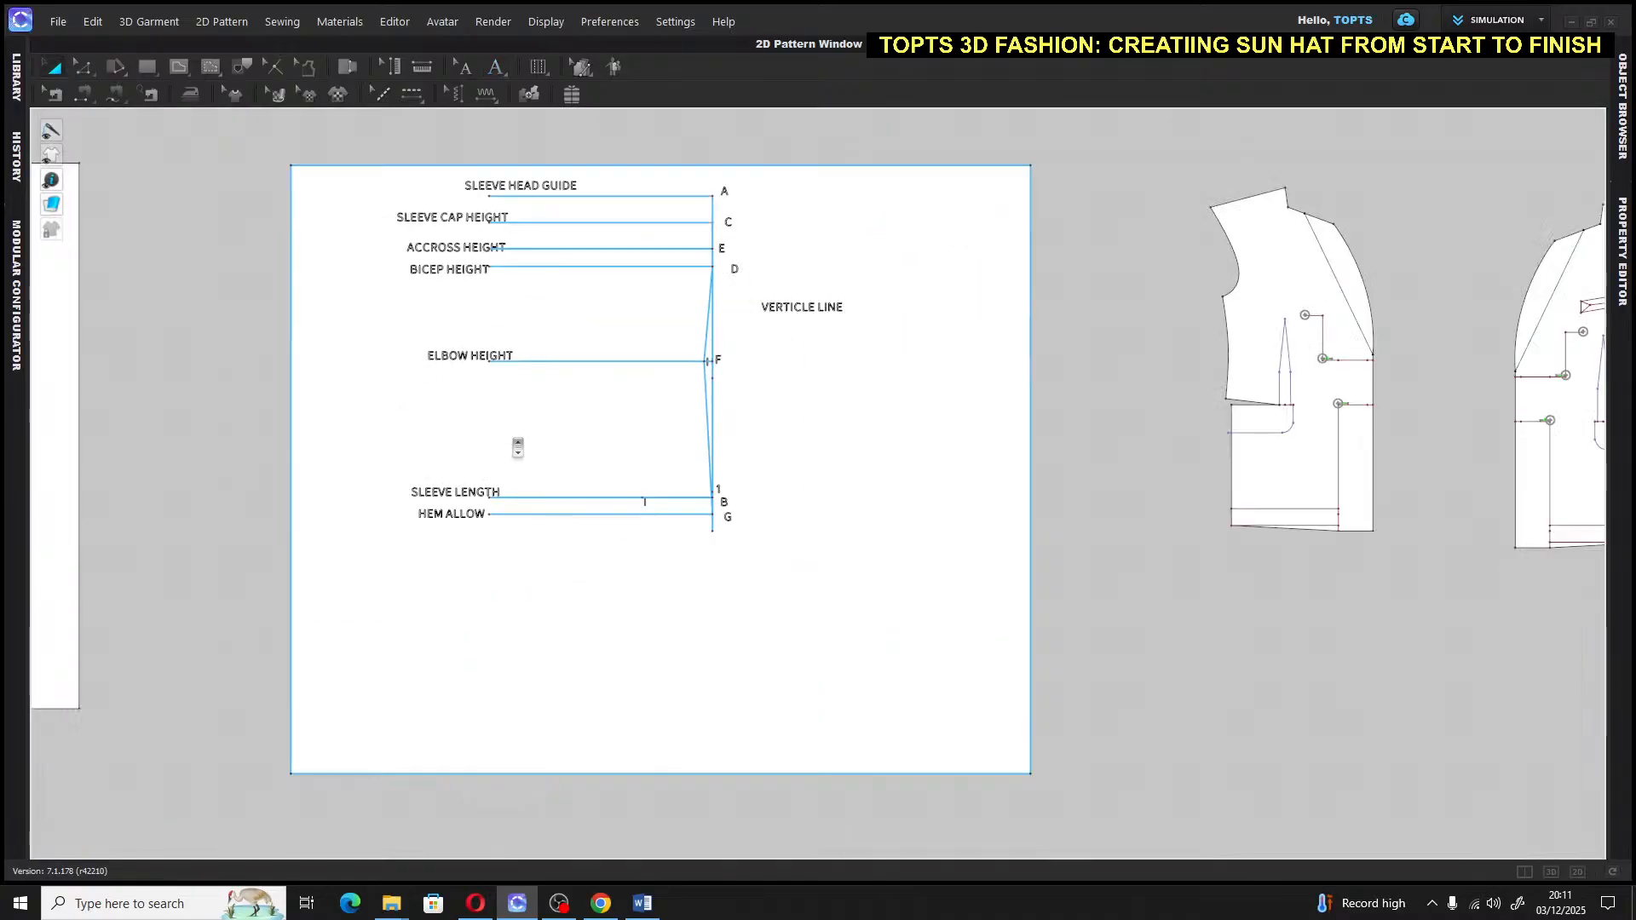
Draw a 0.5 in internal line hanging down from point I on the sleeve-length line
scroll(643, 500, "up", 5)
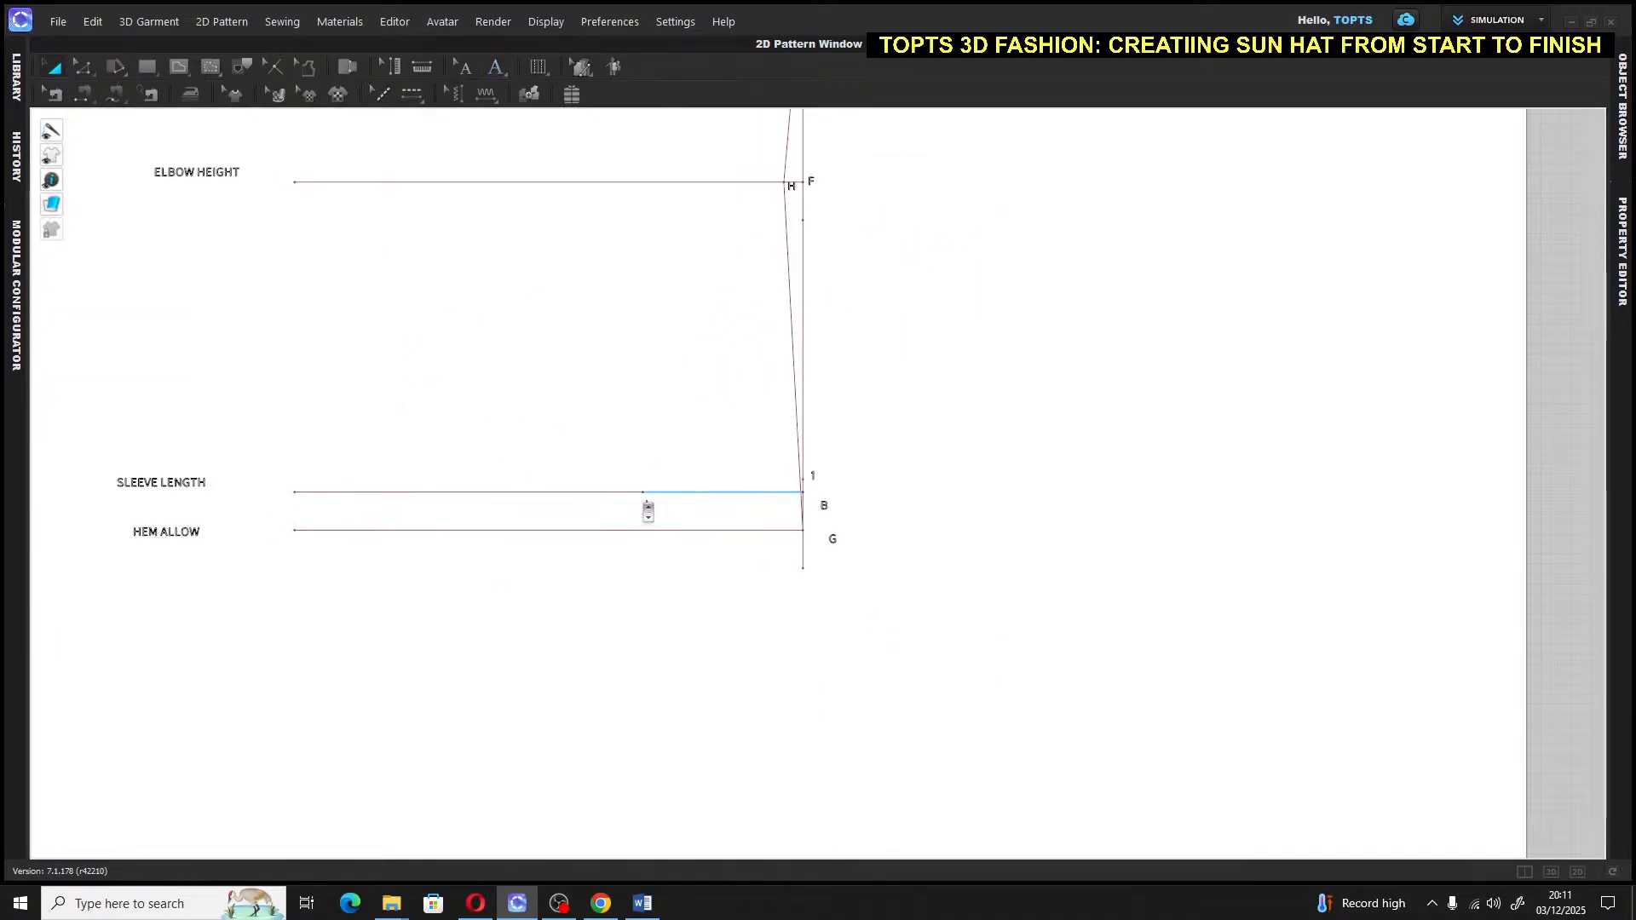
left_click(645, 495)
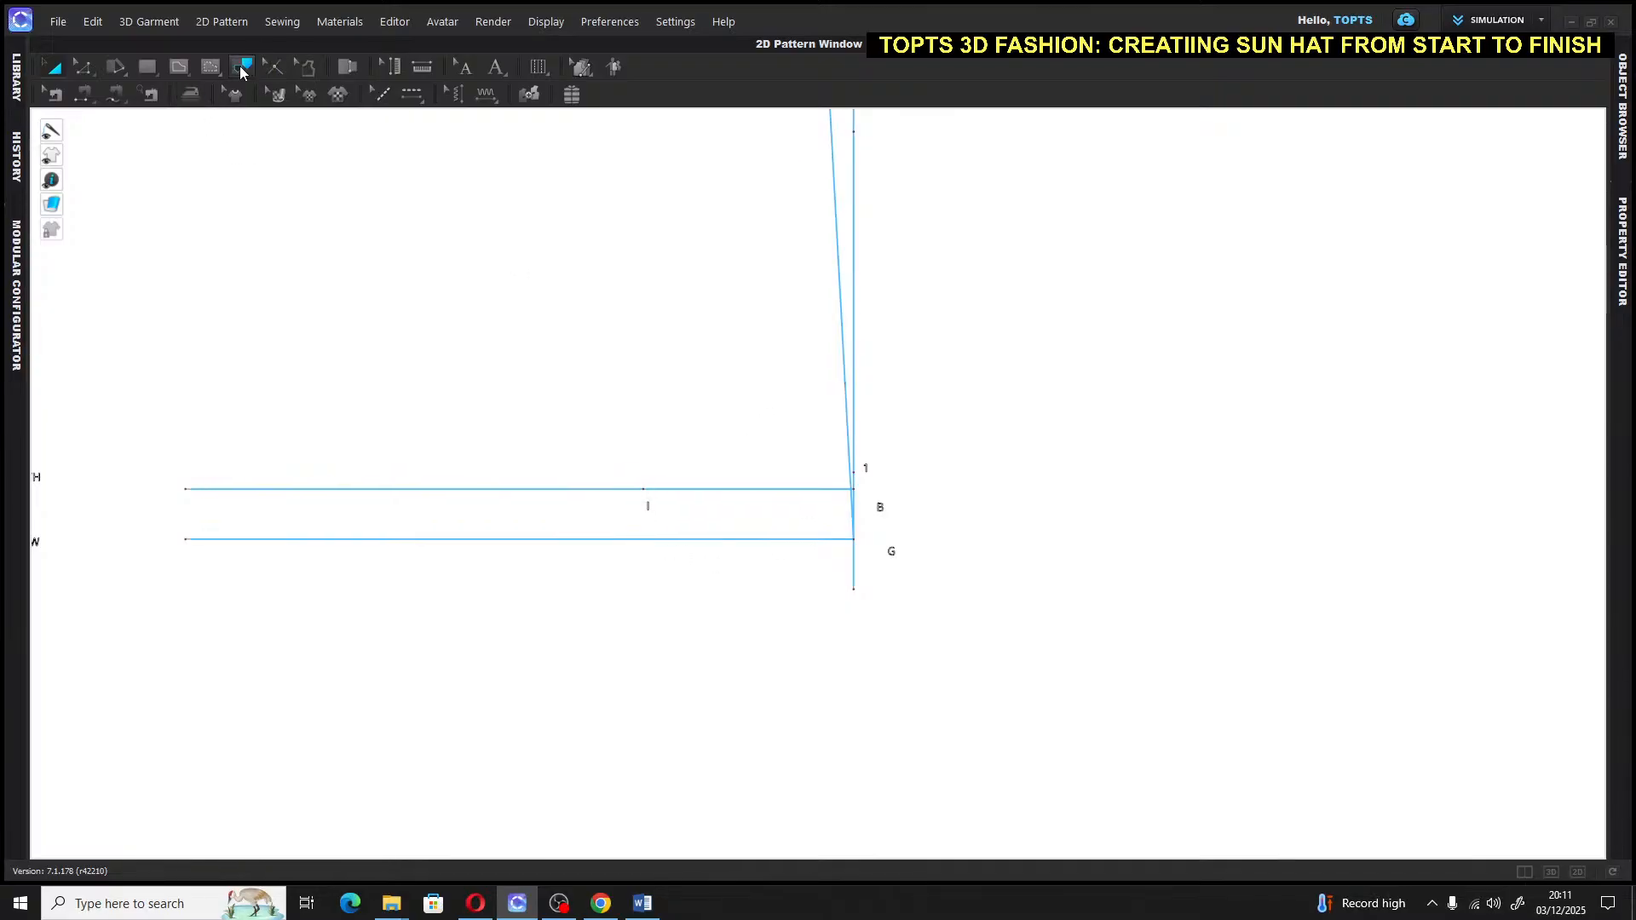
left_click(179, 67)
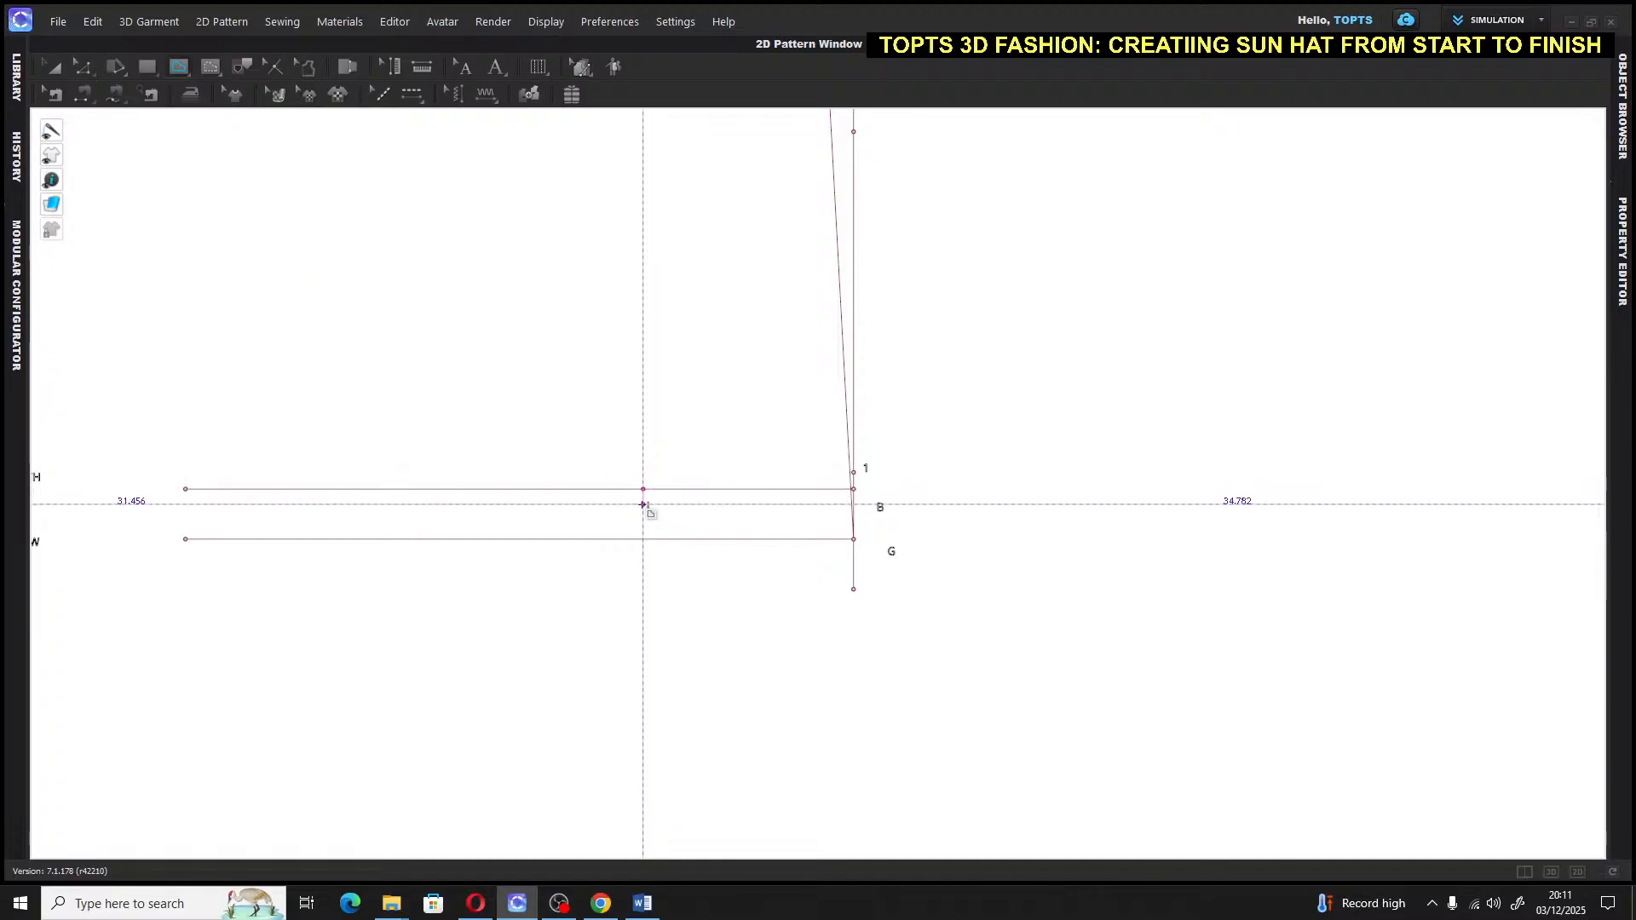
right_click(644, 504)
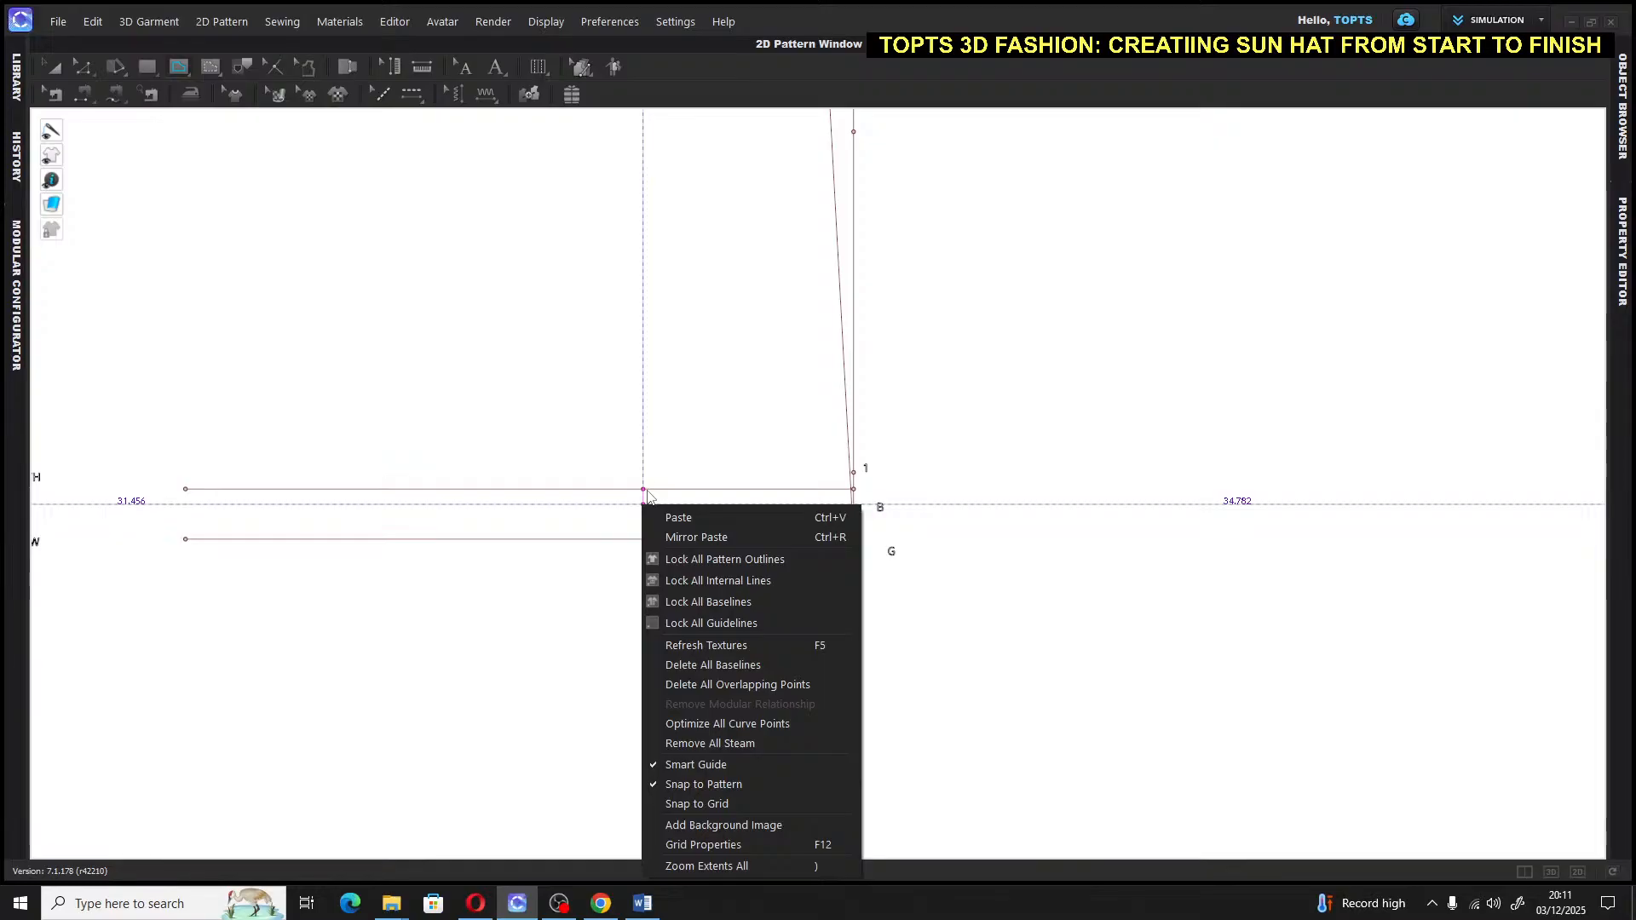
key("Escape")
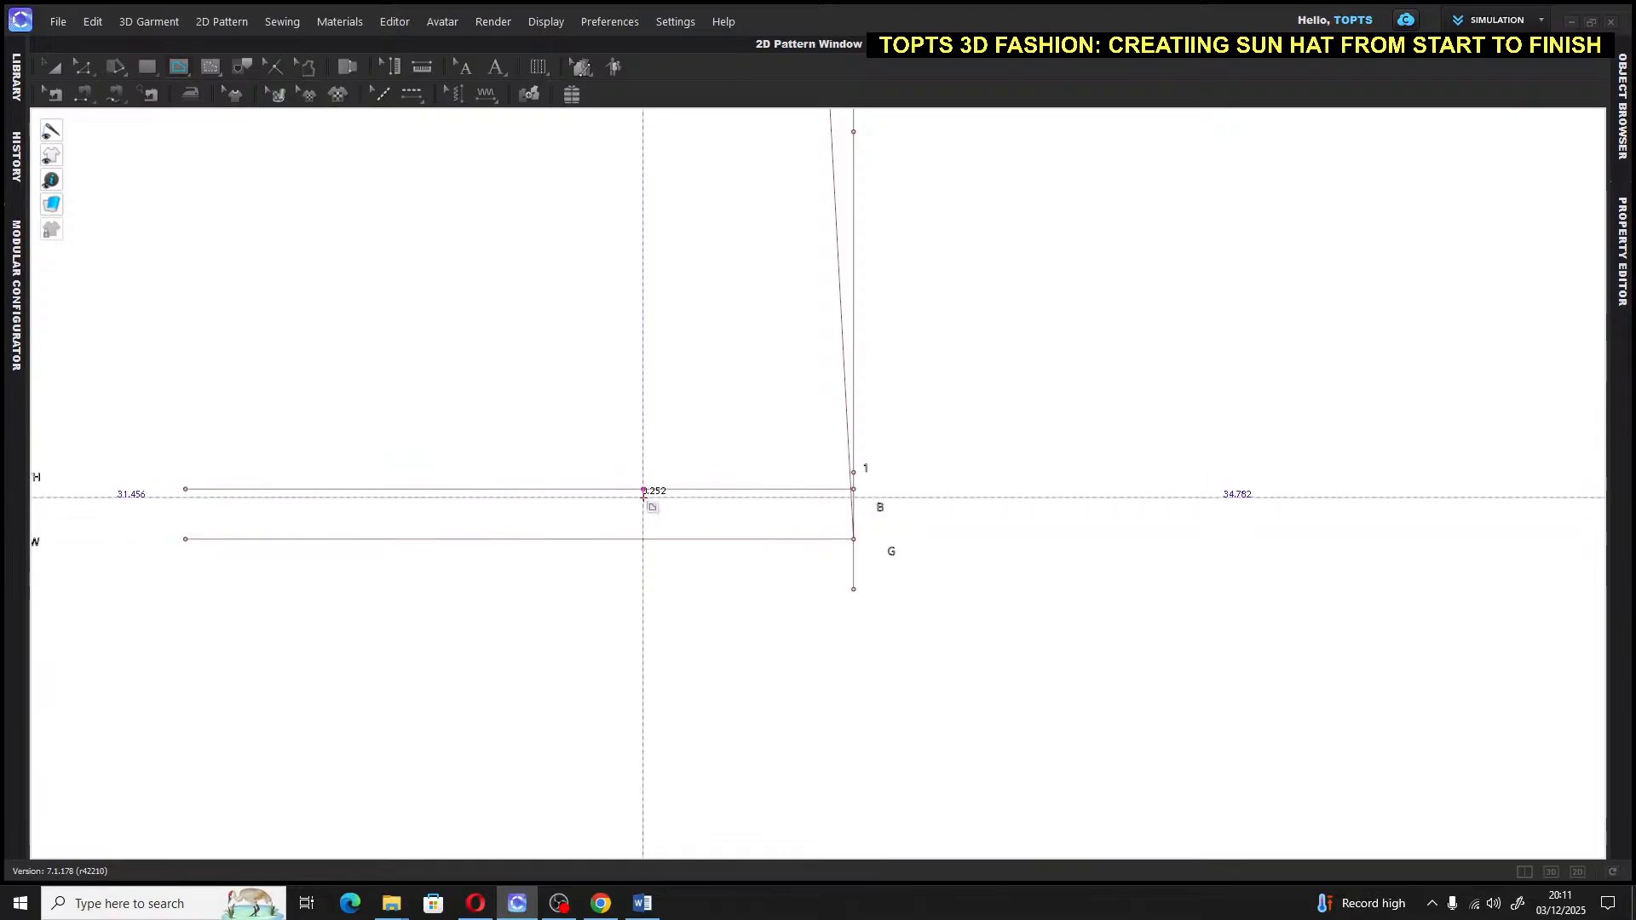
left_click(644, 492)
type(".")
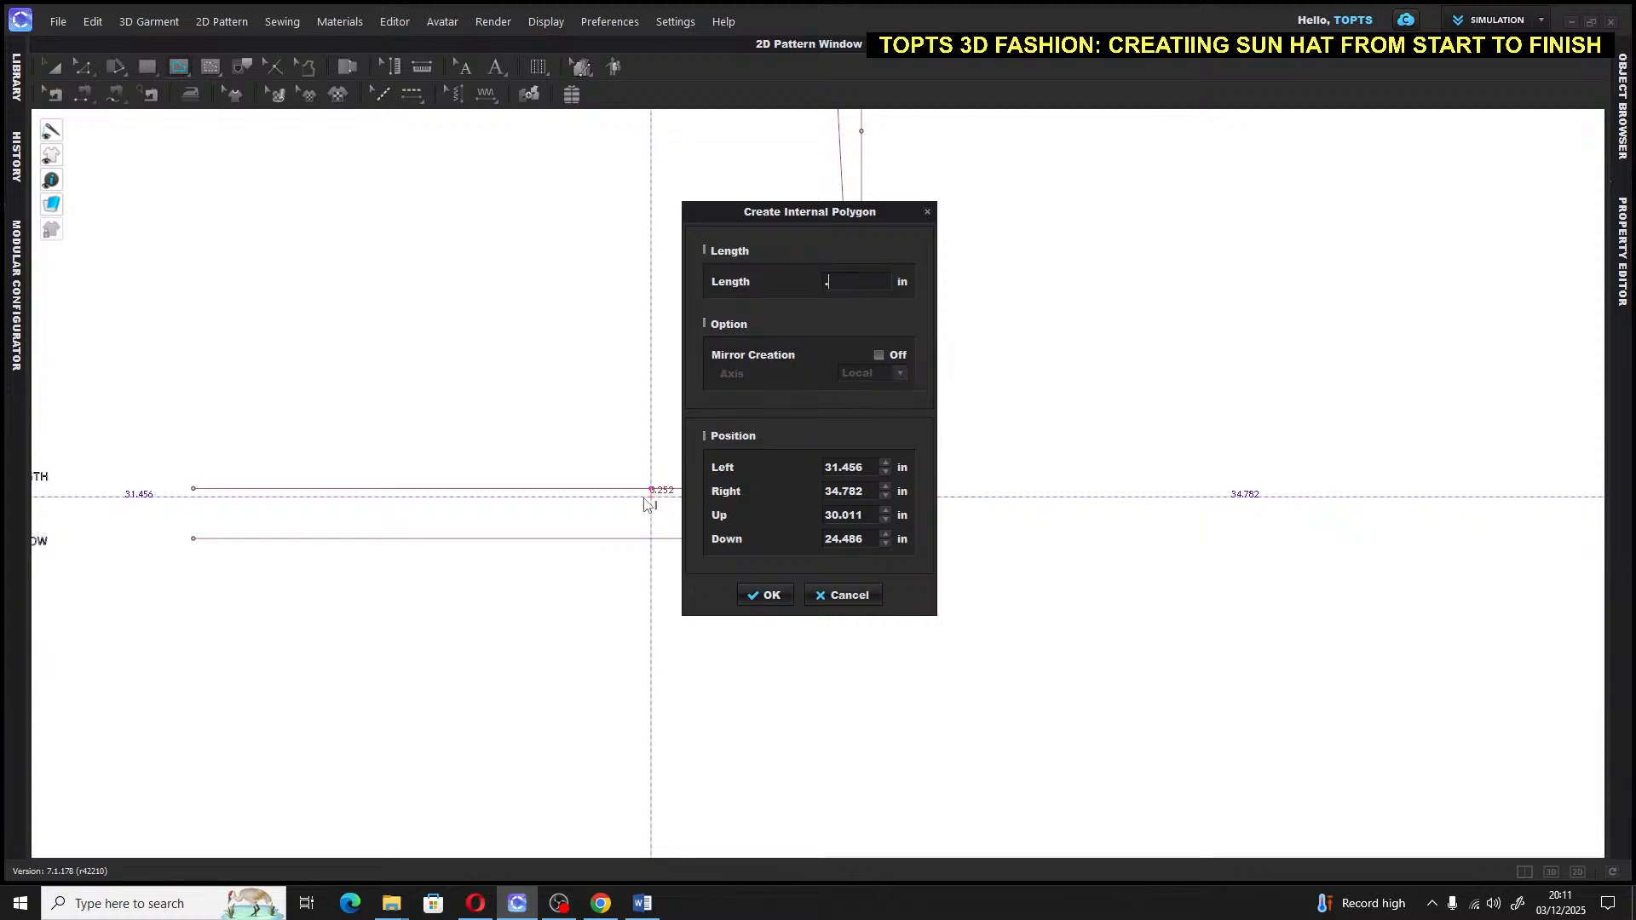
type("5")
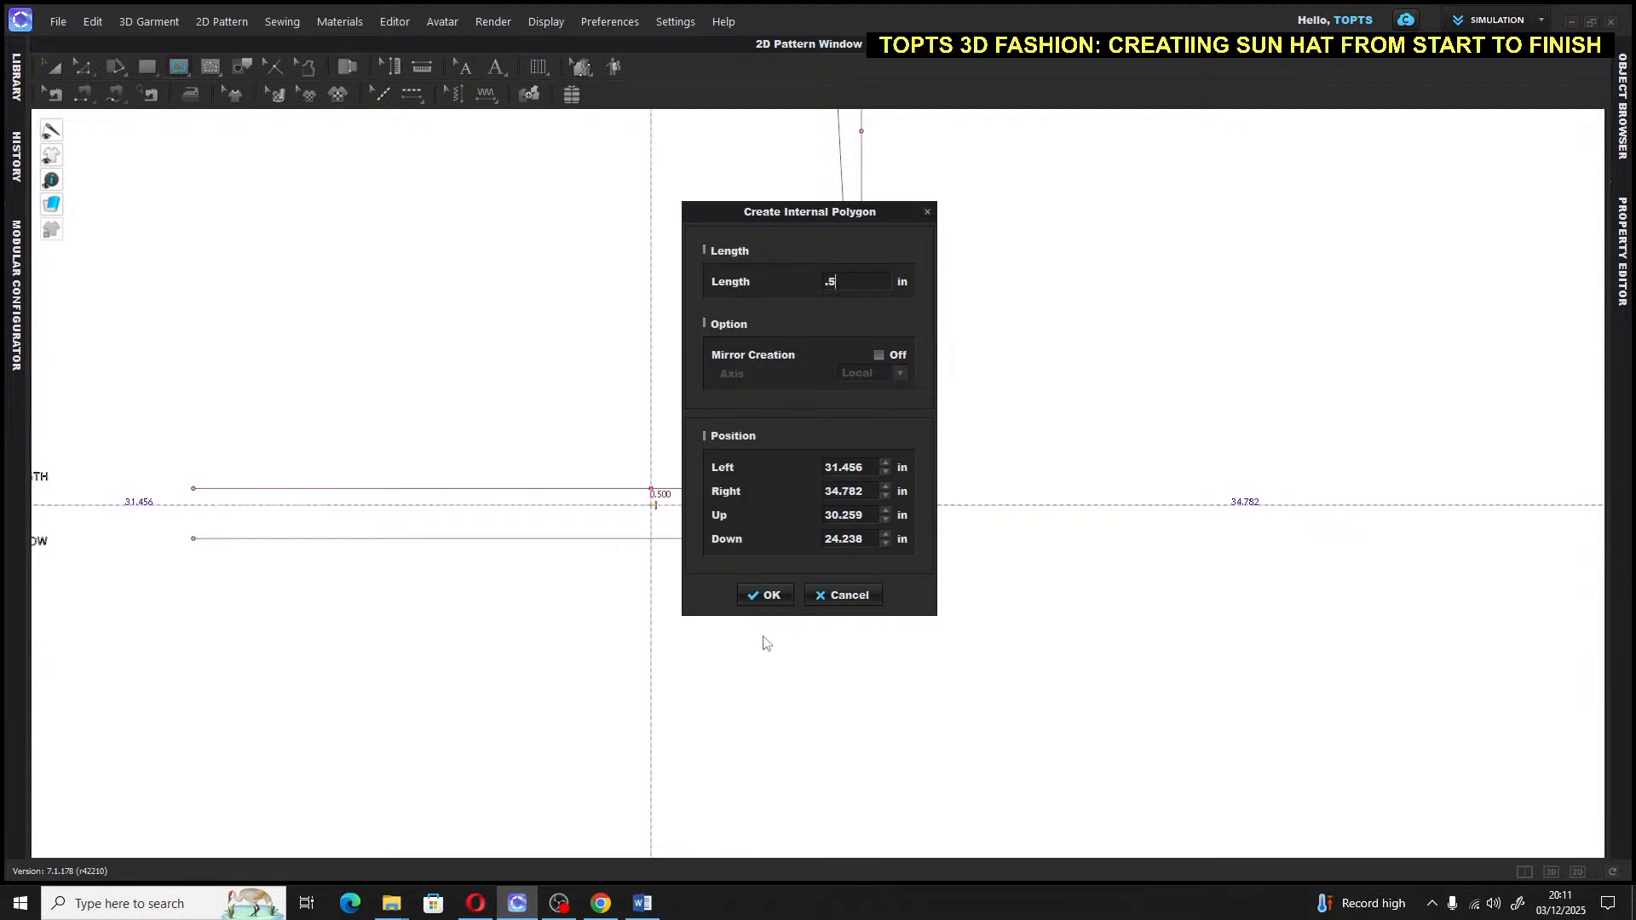
left_click(765, 595)
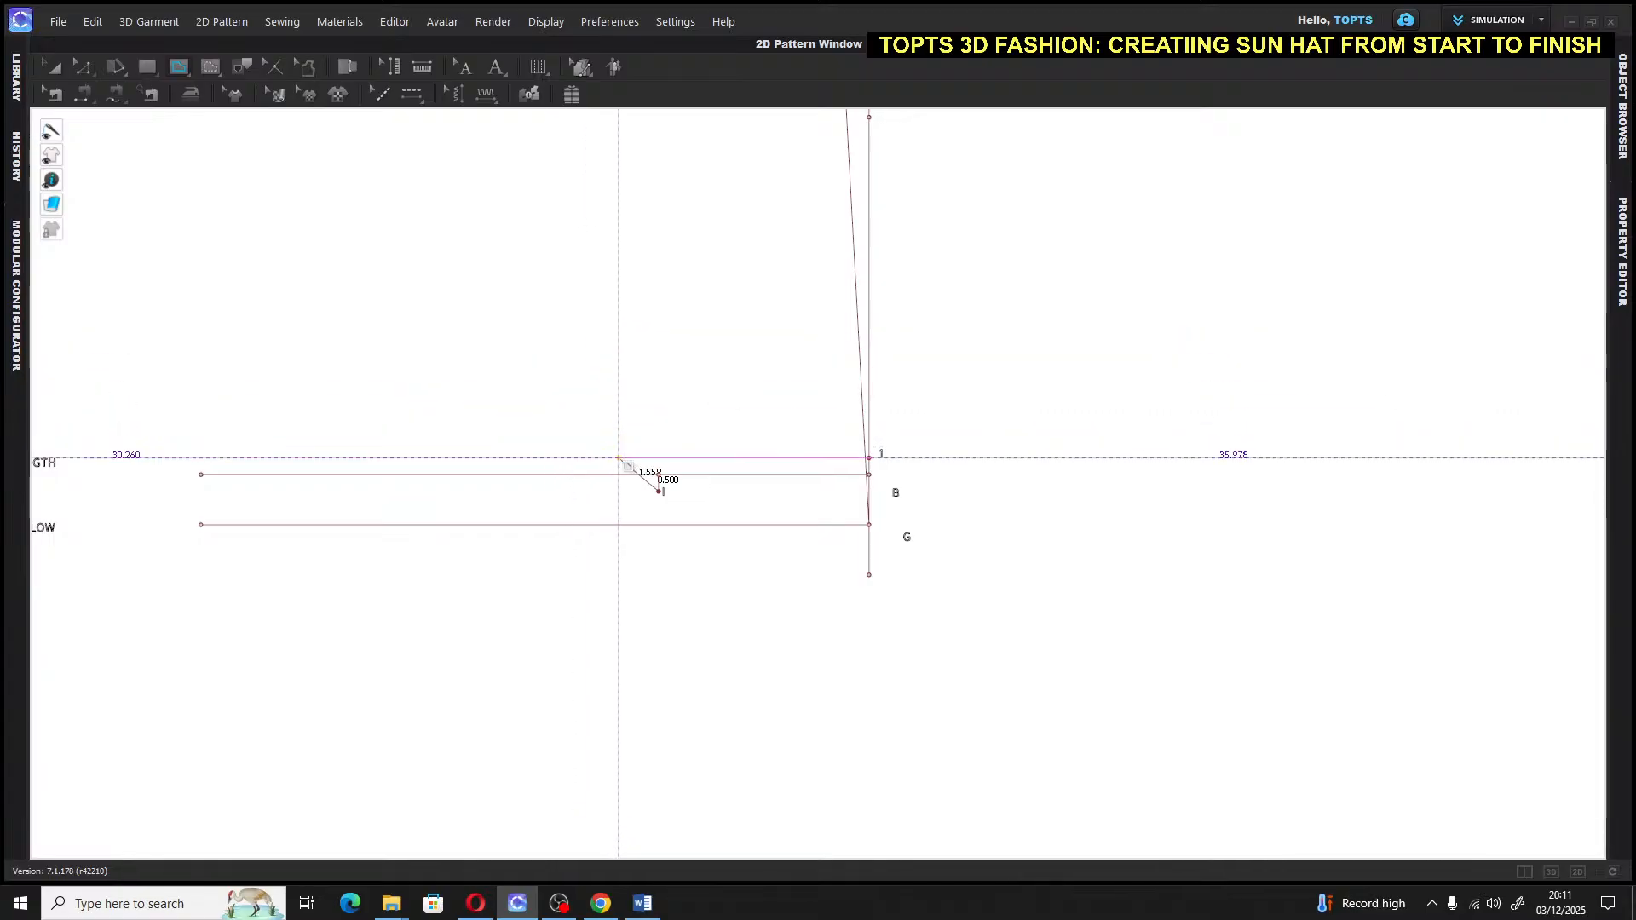
left_click(53, 68)
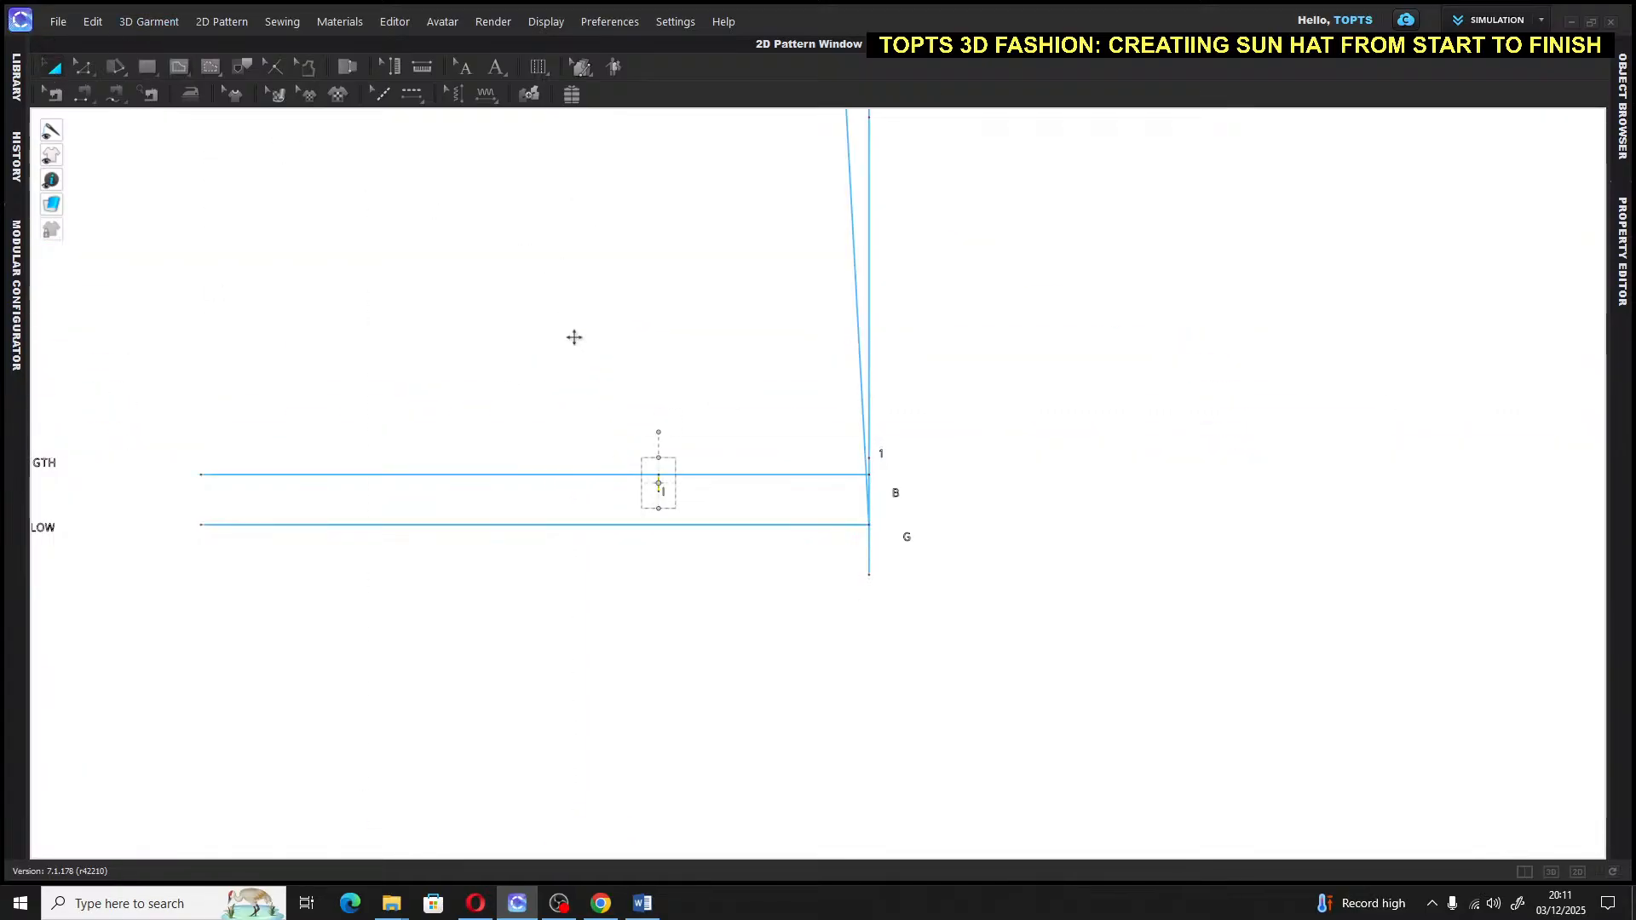
Place a text label beside the new short line at I and select the whole draft
left_click(497, 68)
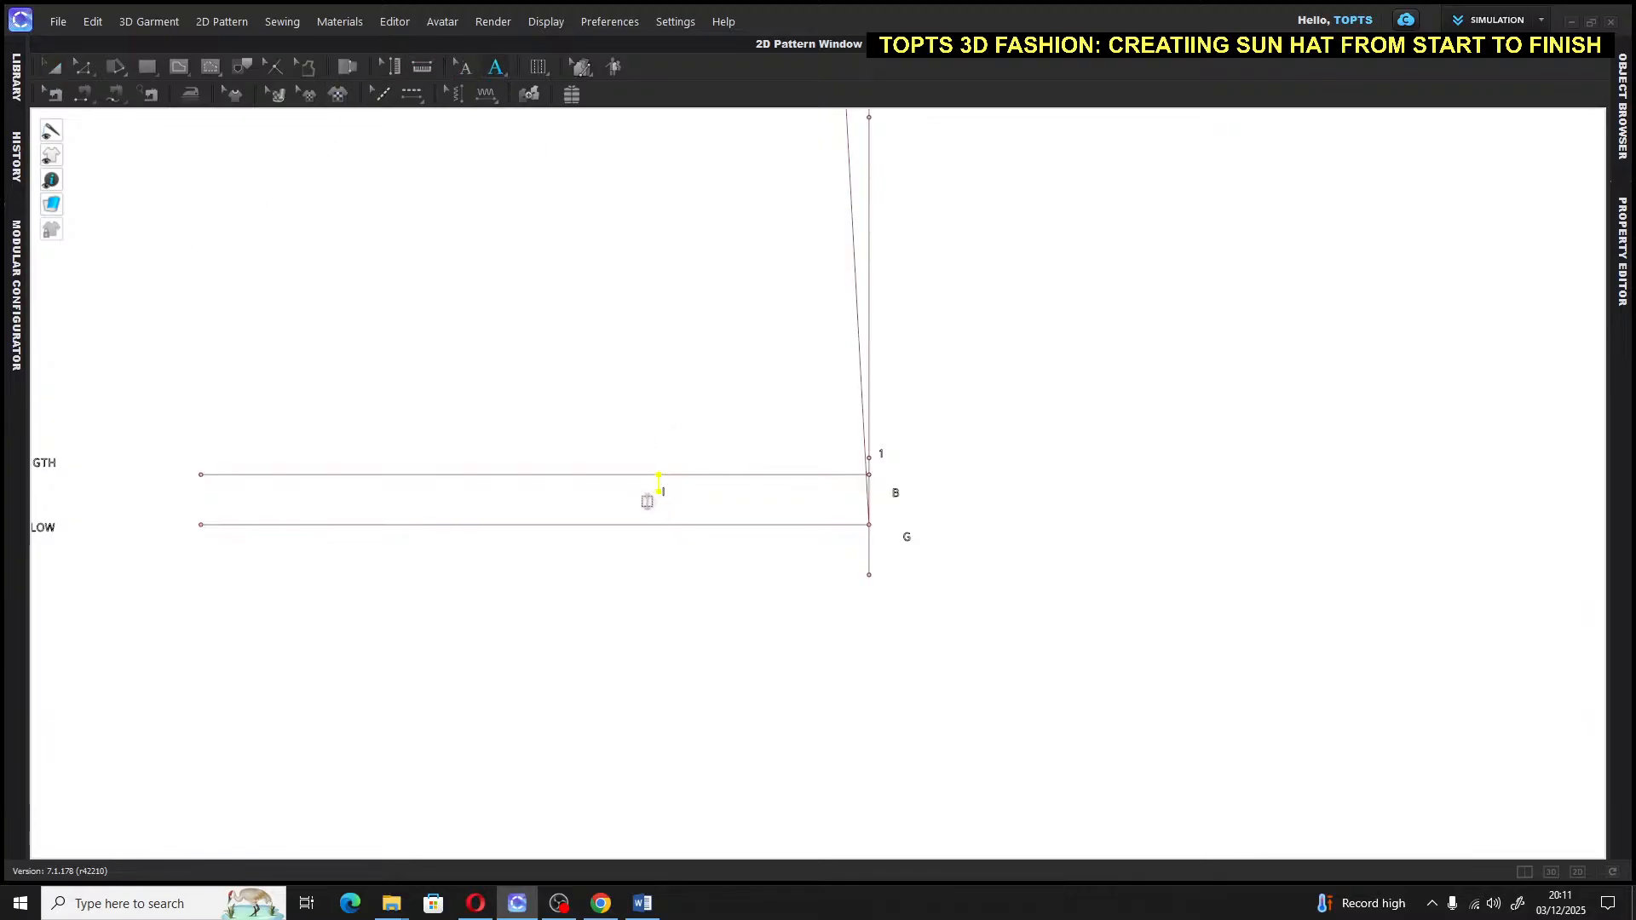
left_click(643, 495)
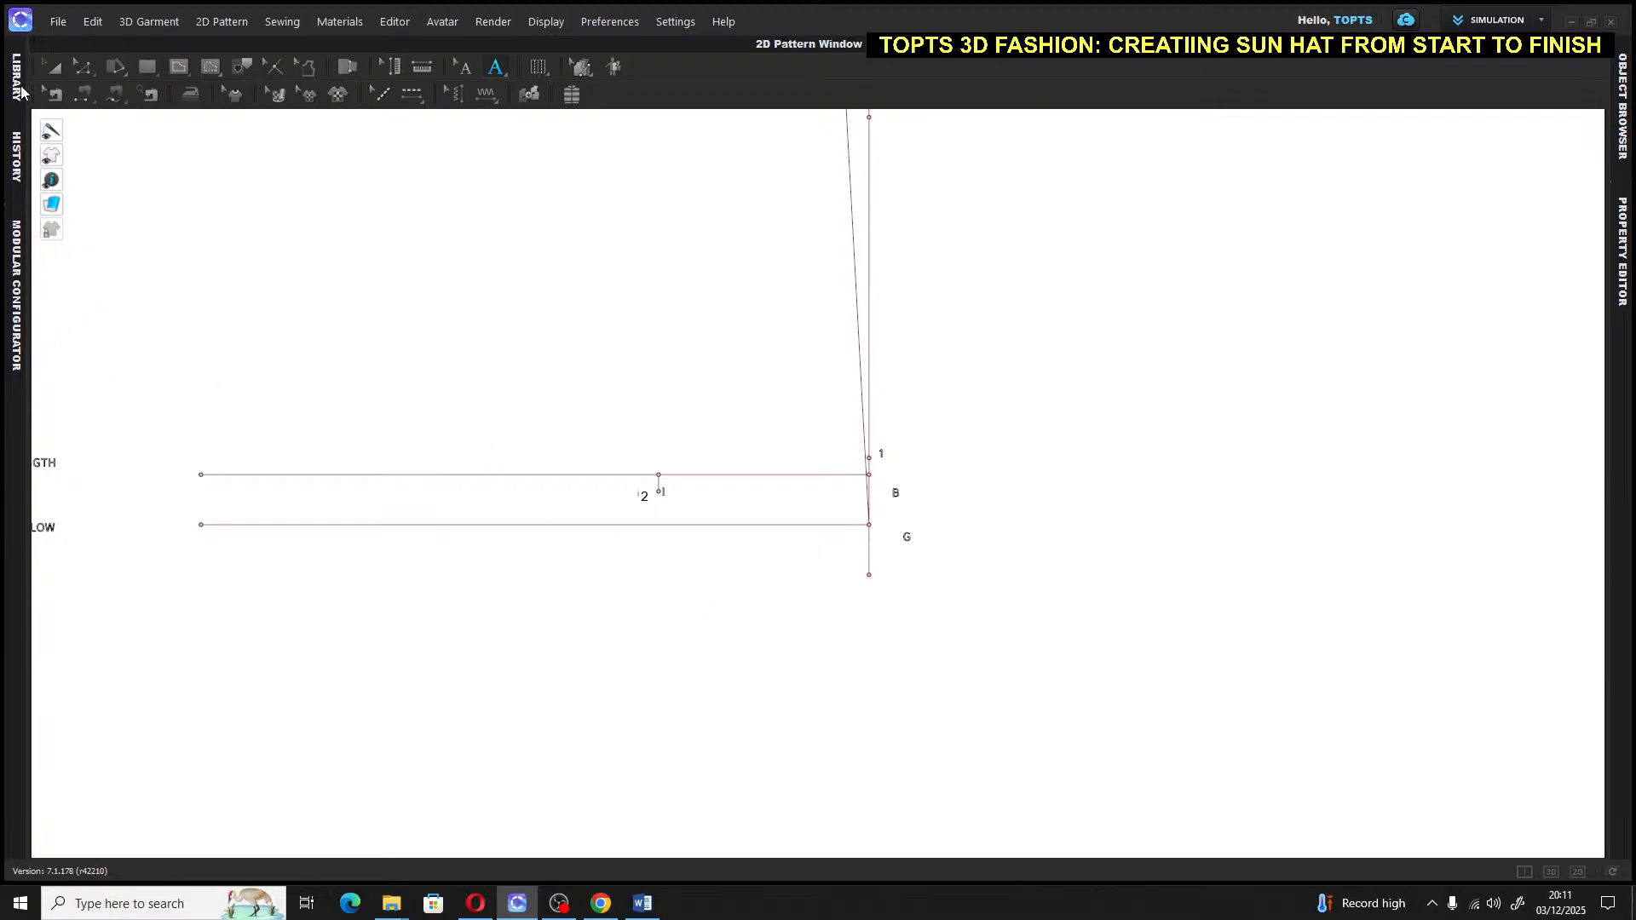
left_click(42, 63)
scroll(702, 533, "down", 3)
scroll(698, 522, "up", 6)
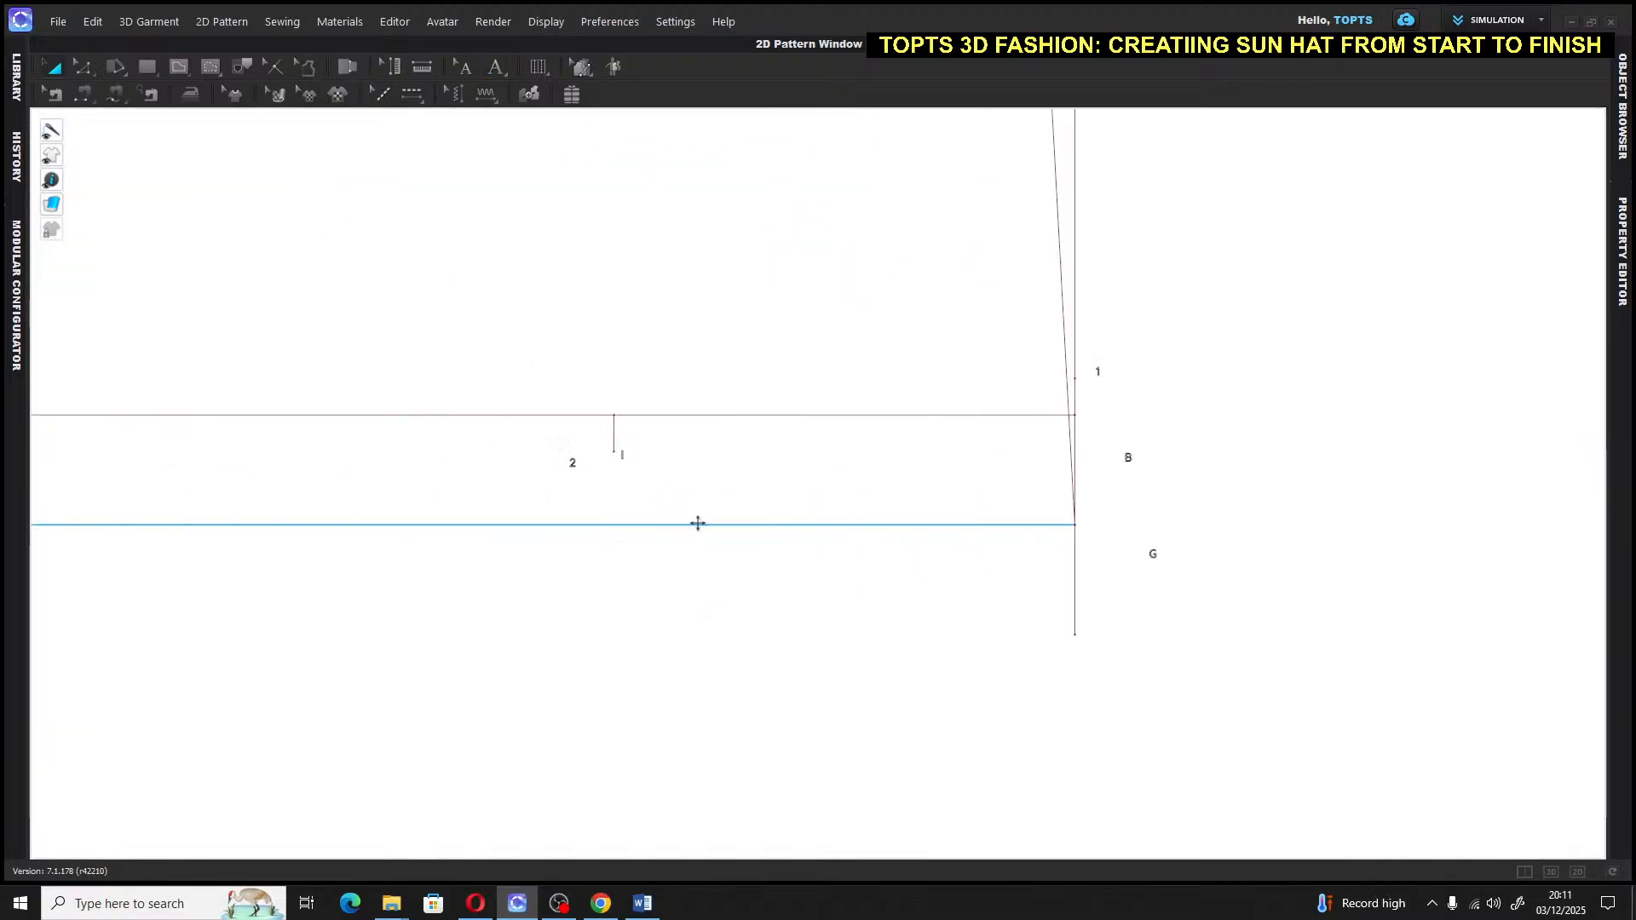
middle_click_drag(742, 442, 511, 553)
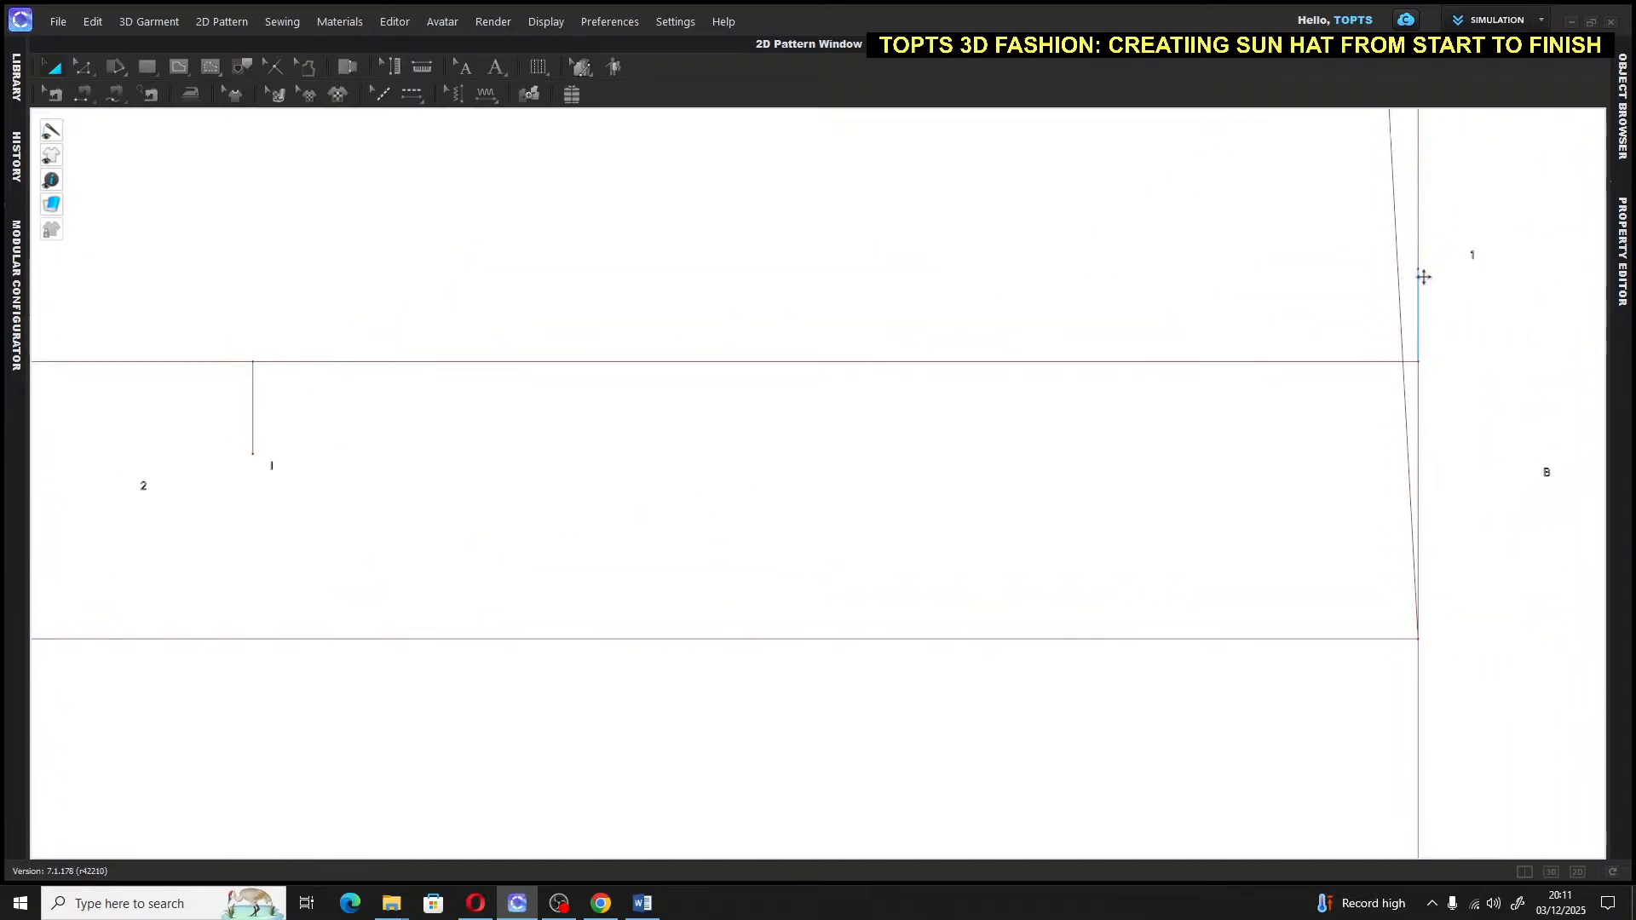
left_click(1421, 275)
key("ctrl+a")
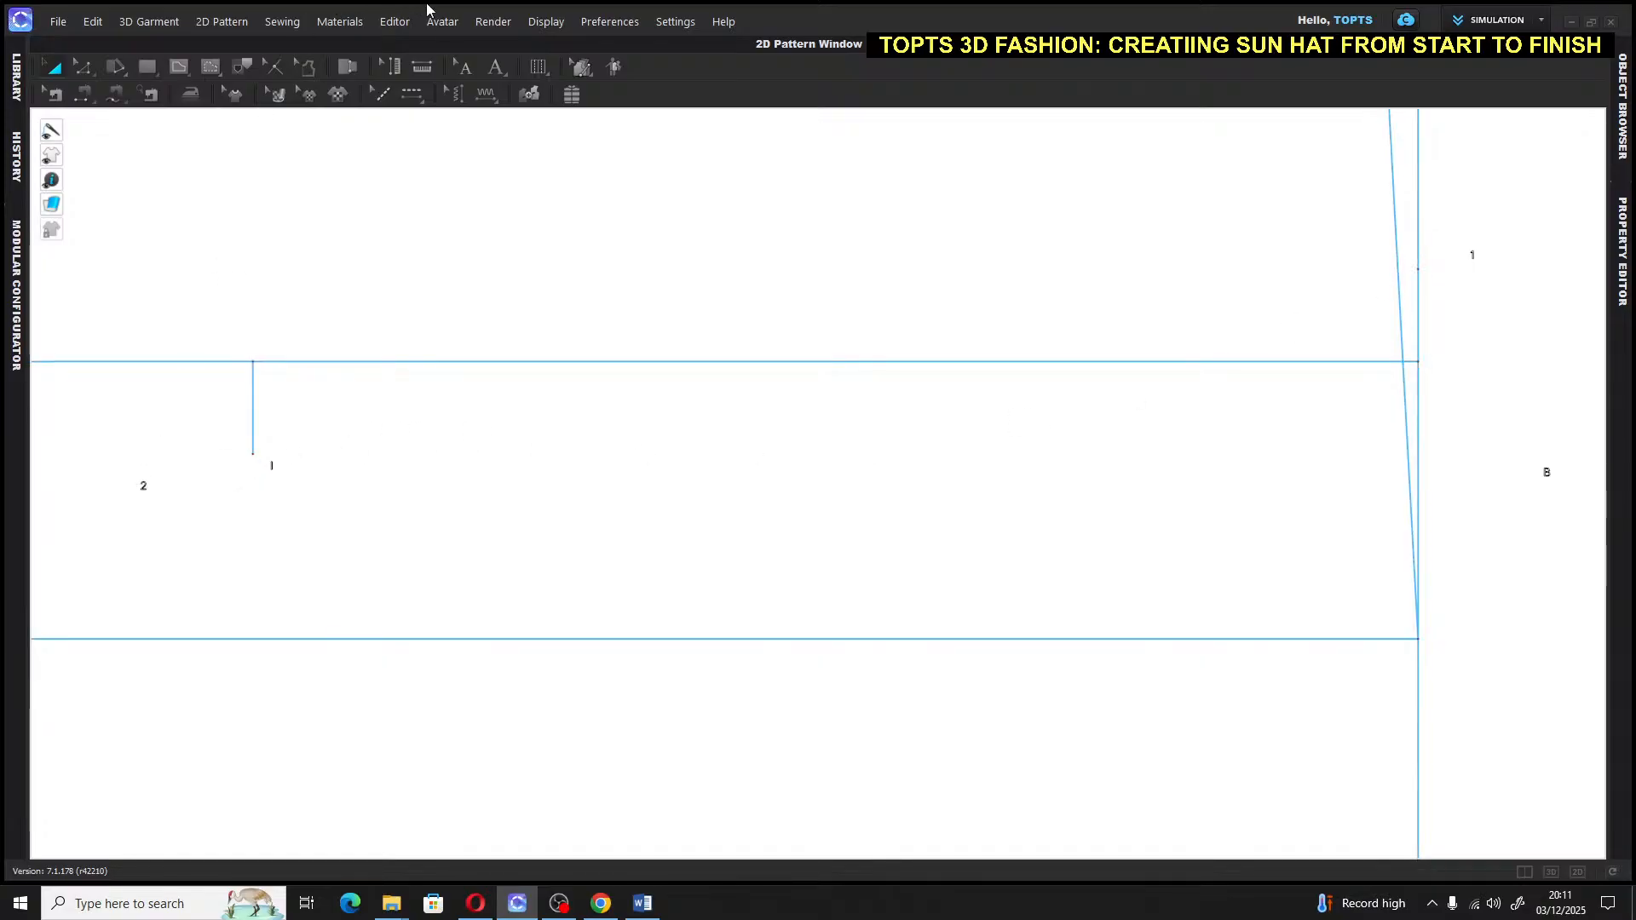
Position label 2 just left of the short line's lower end
left_click(466, 67)
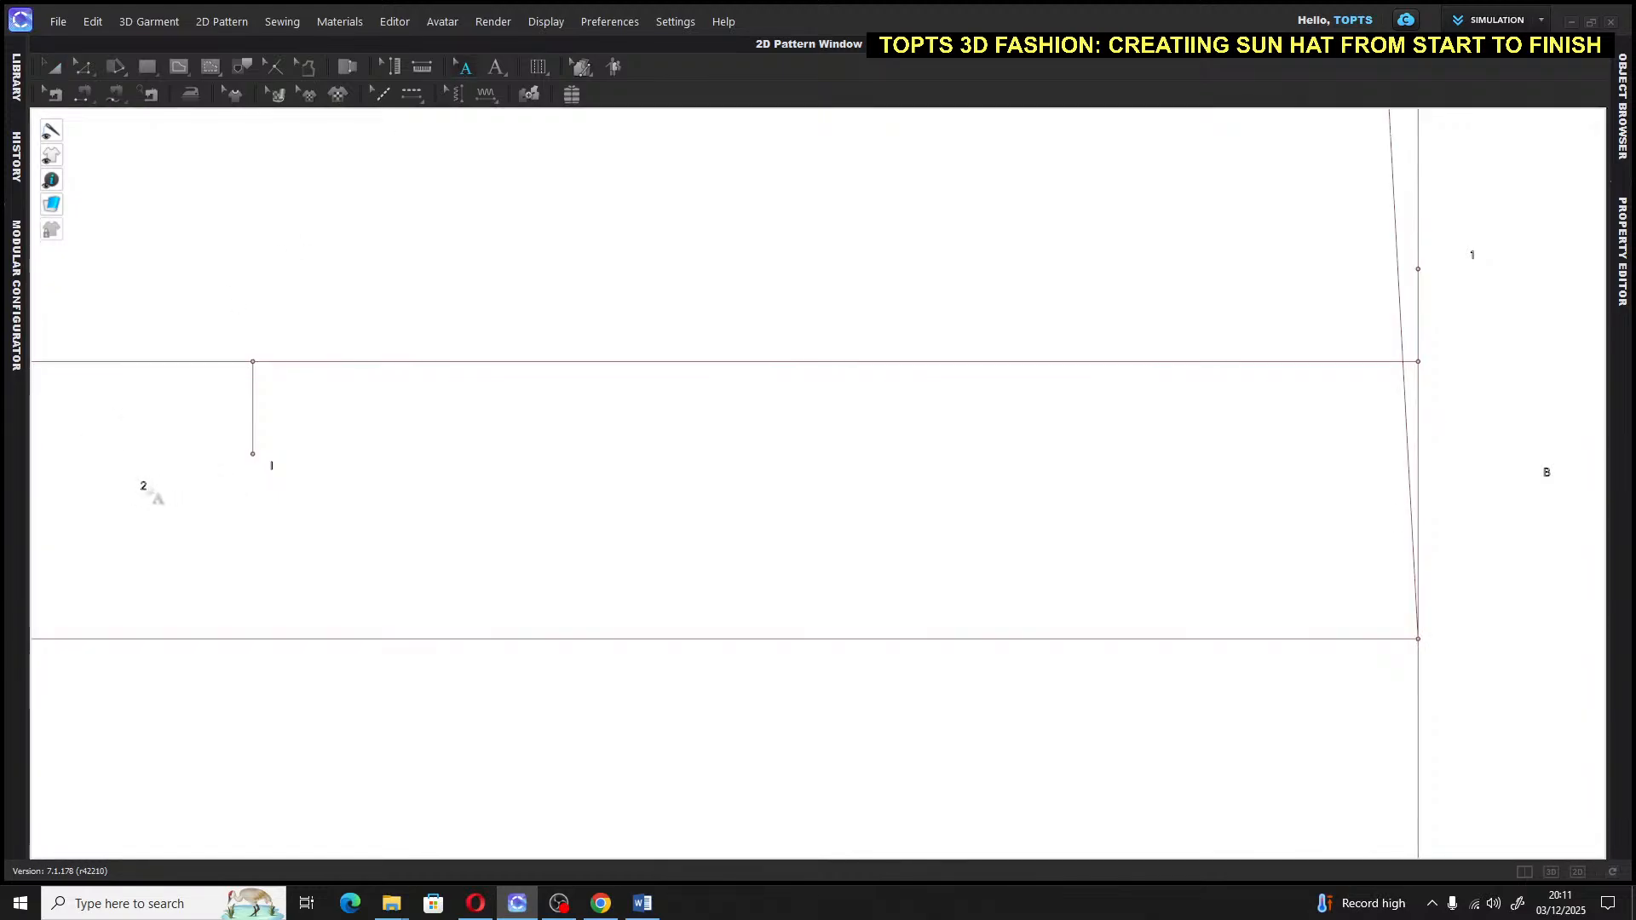
left_click(146, 487)
left_click_drag(207, 473, 237, 468)
left_click(276, 476)
left_click(272, 467)
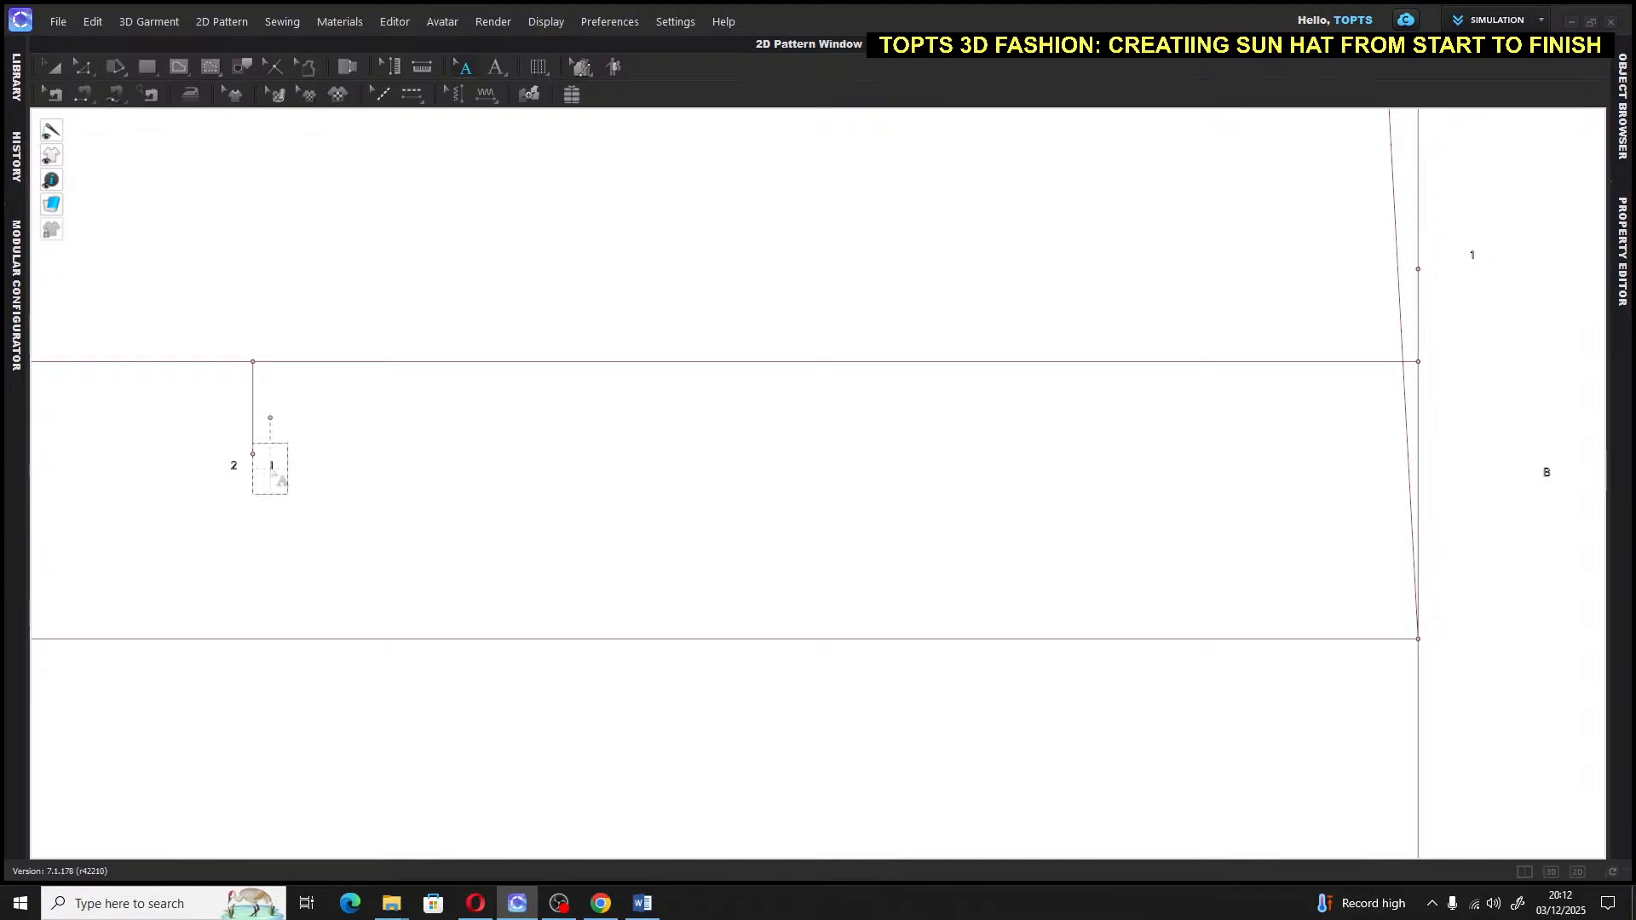
left_click(274, 446)
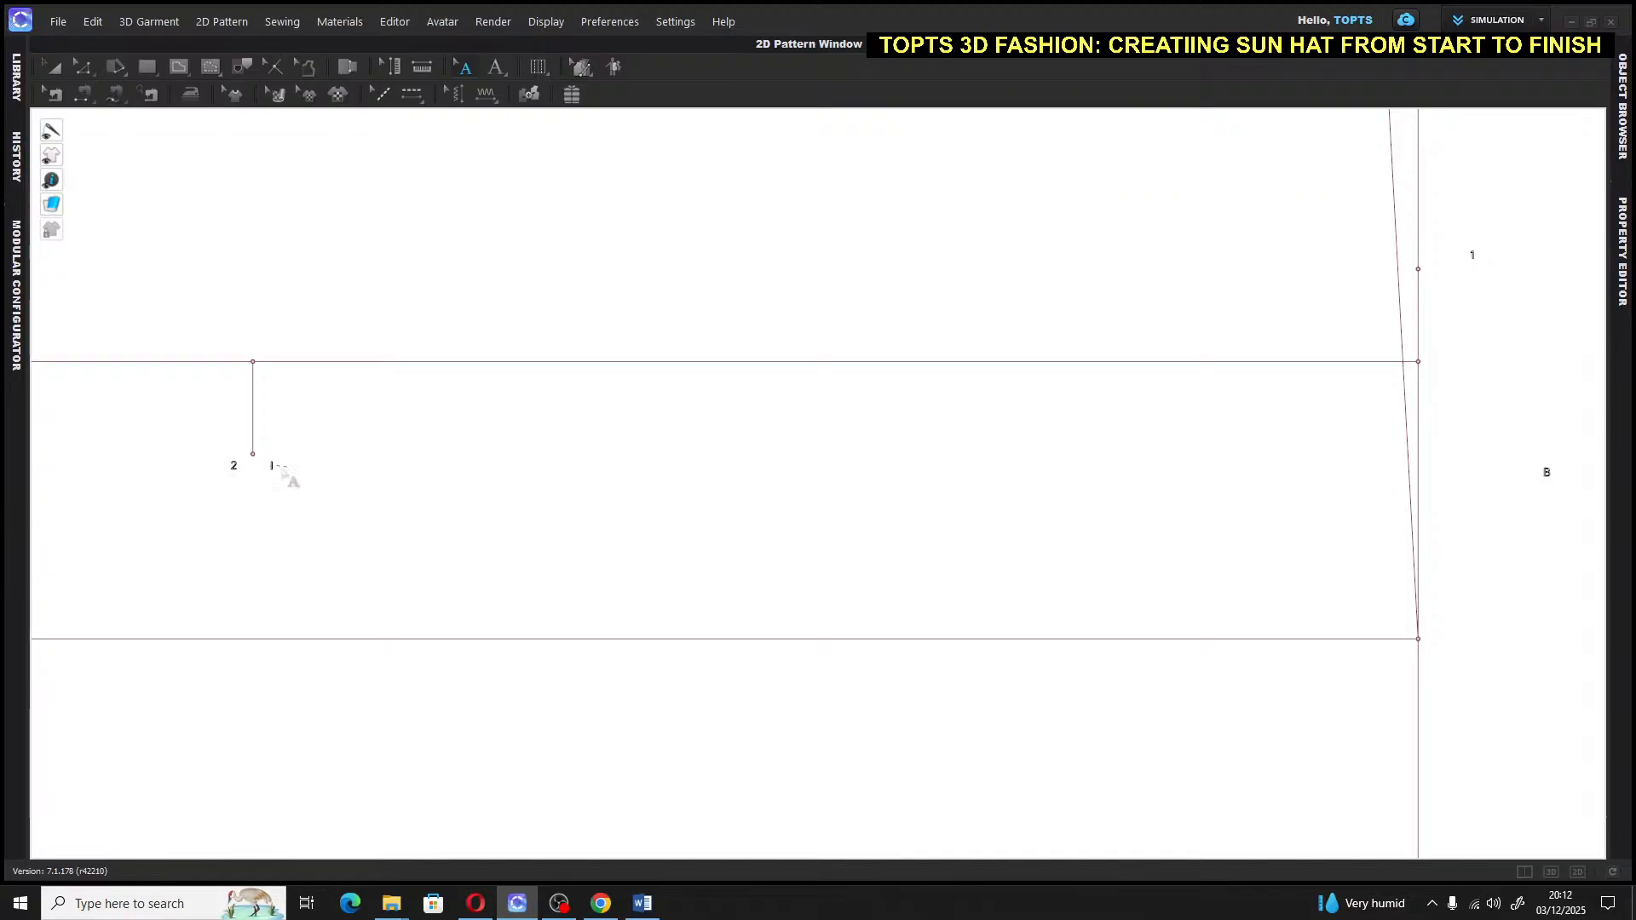
left_click_drag(231, 464, 231, 464)
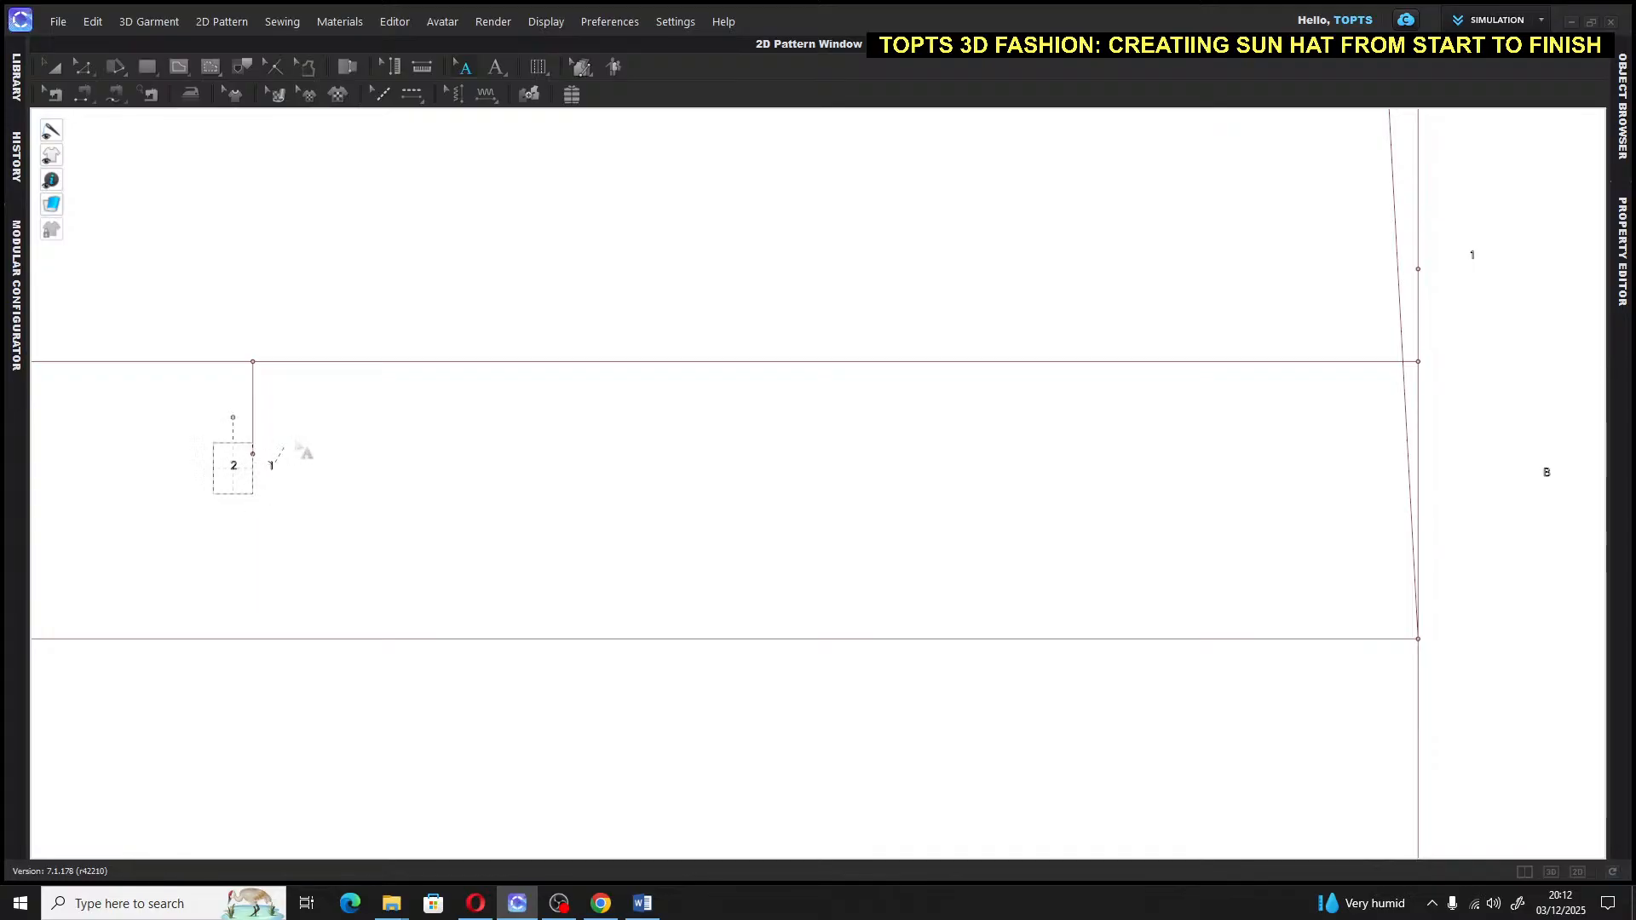
left_click(278, 478)
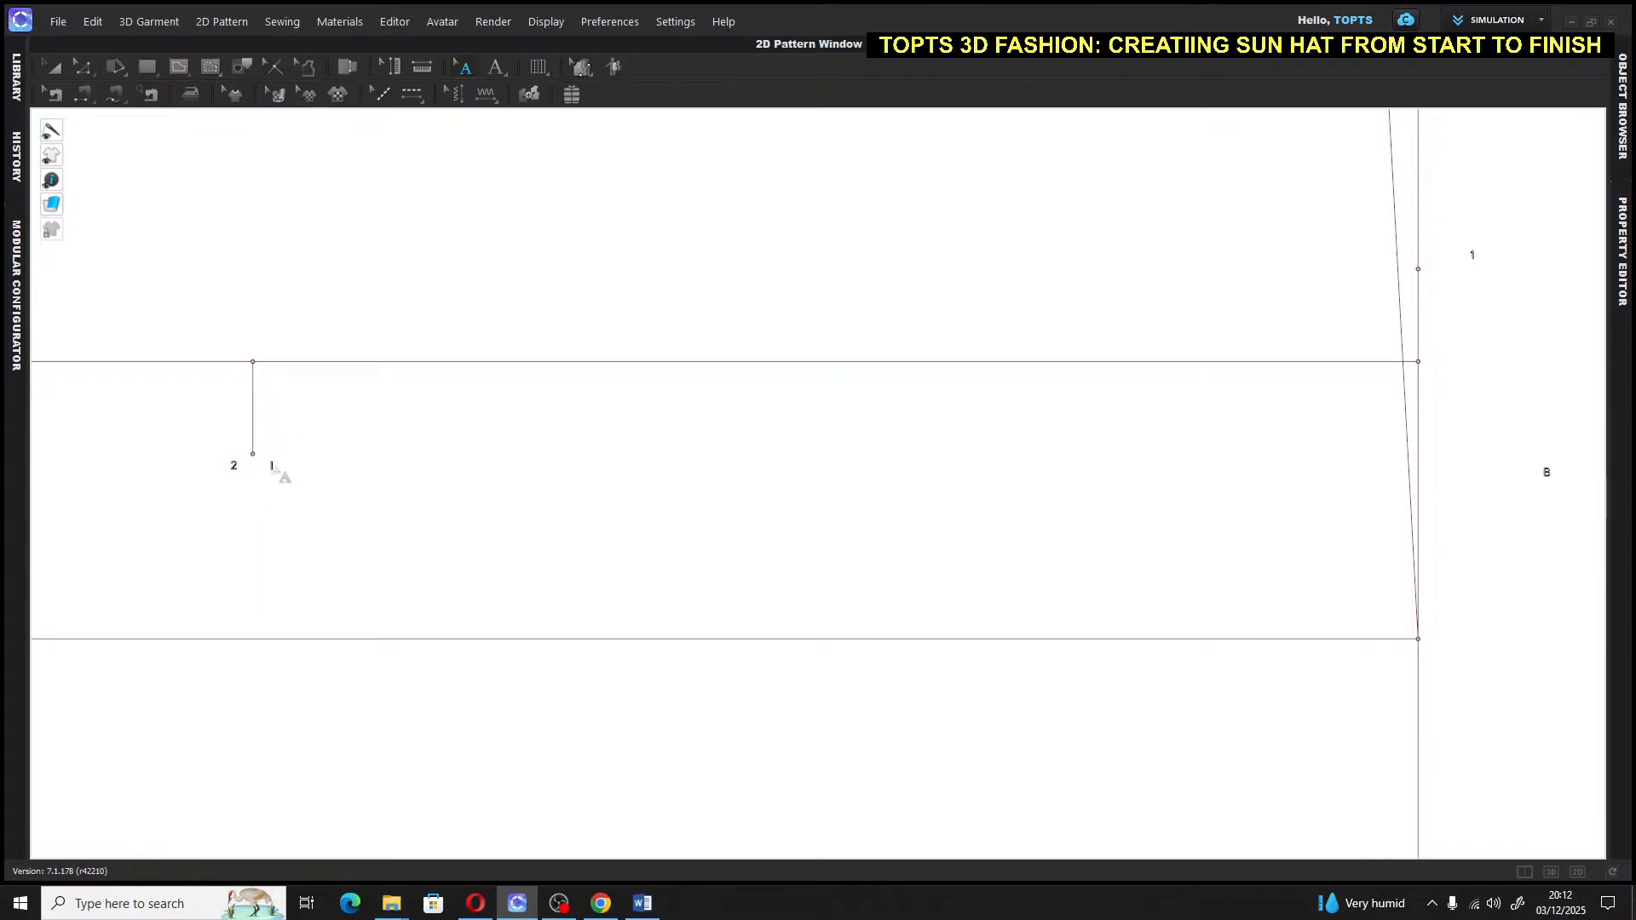
Drag the I label up beside the short line's upper end
left_click(51, 68)
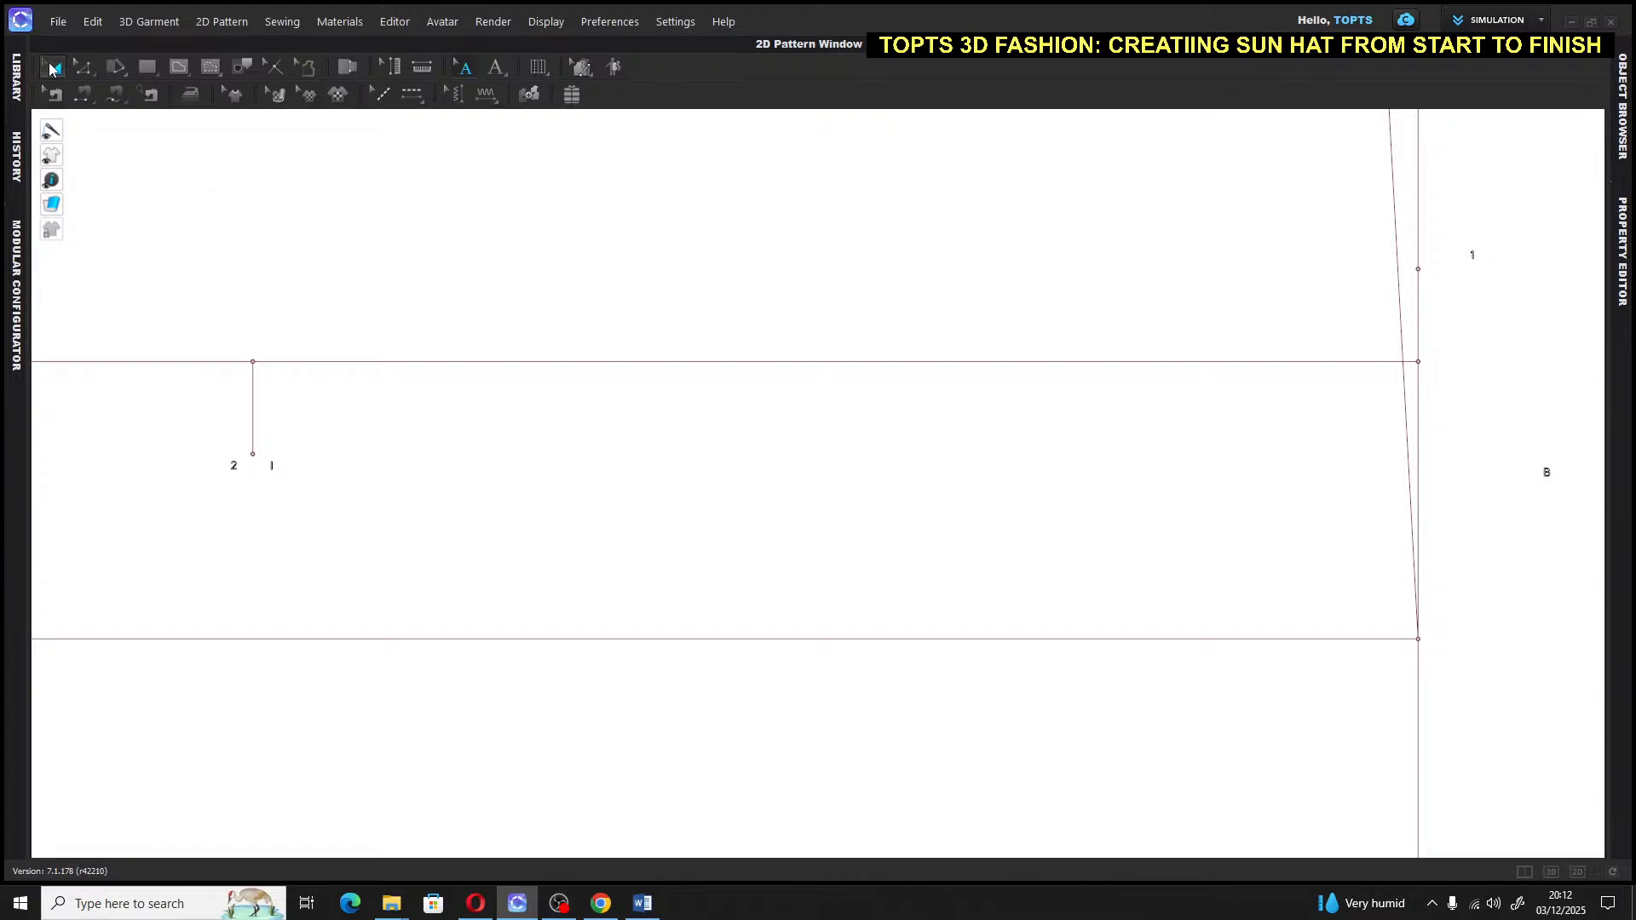
left_click(466, 68)
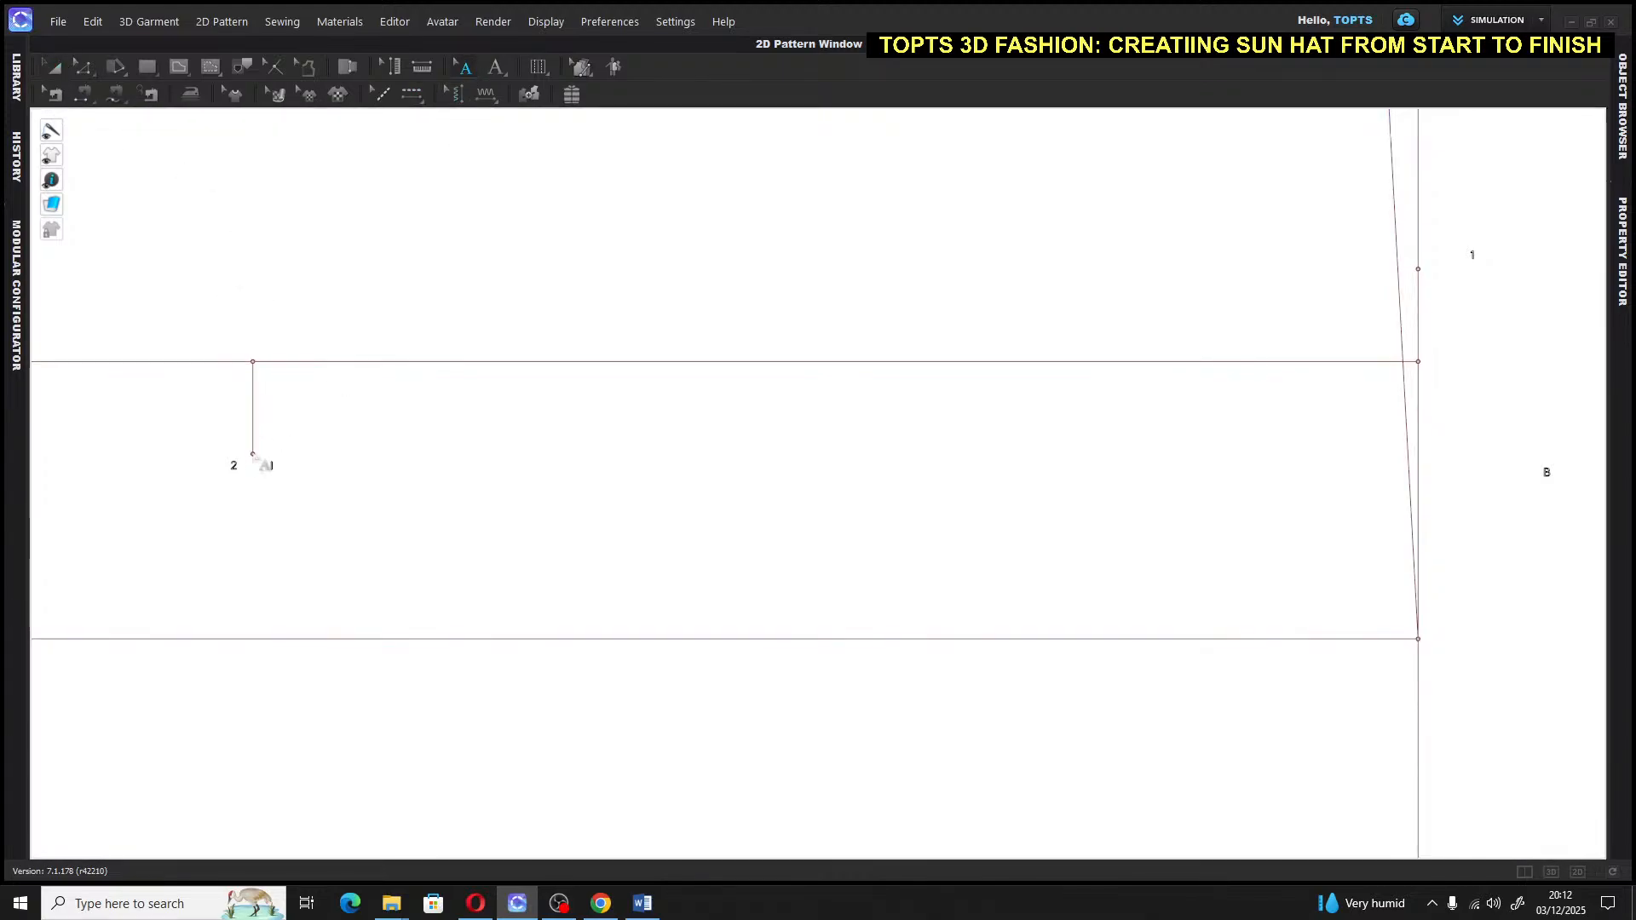
scroll(274, 469, "down", 2)
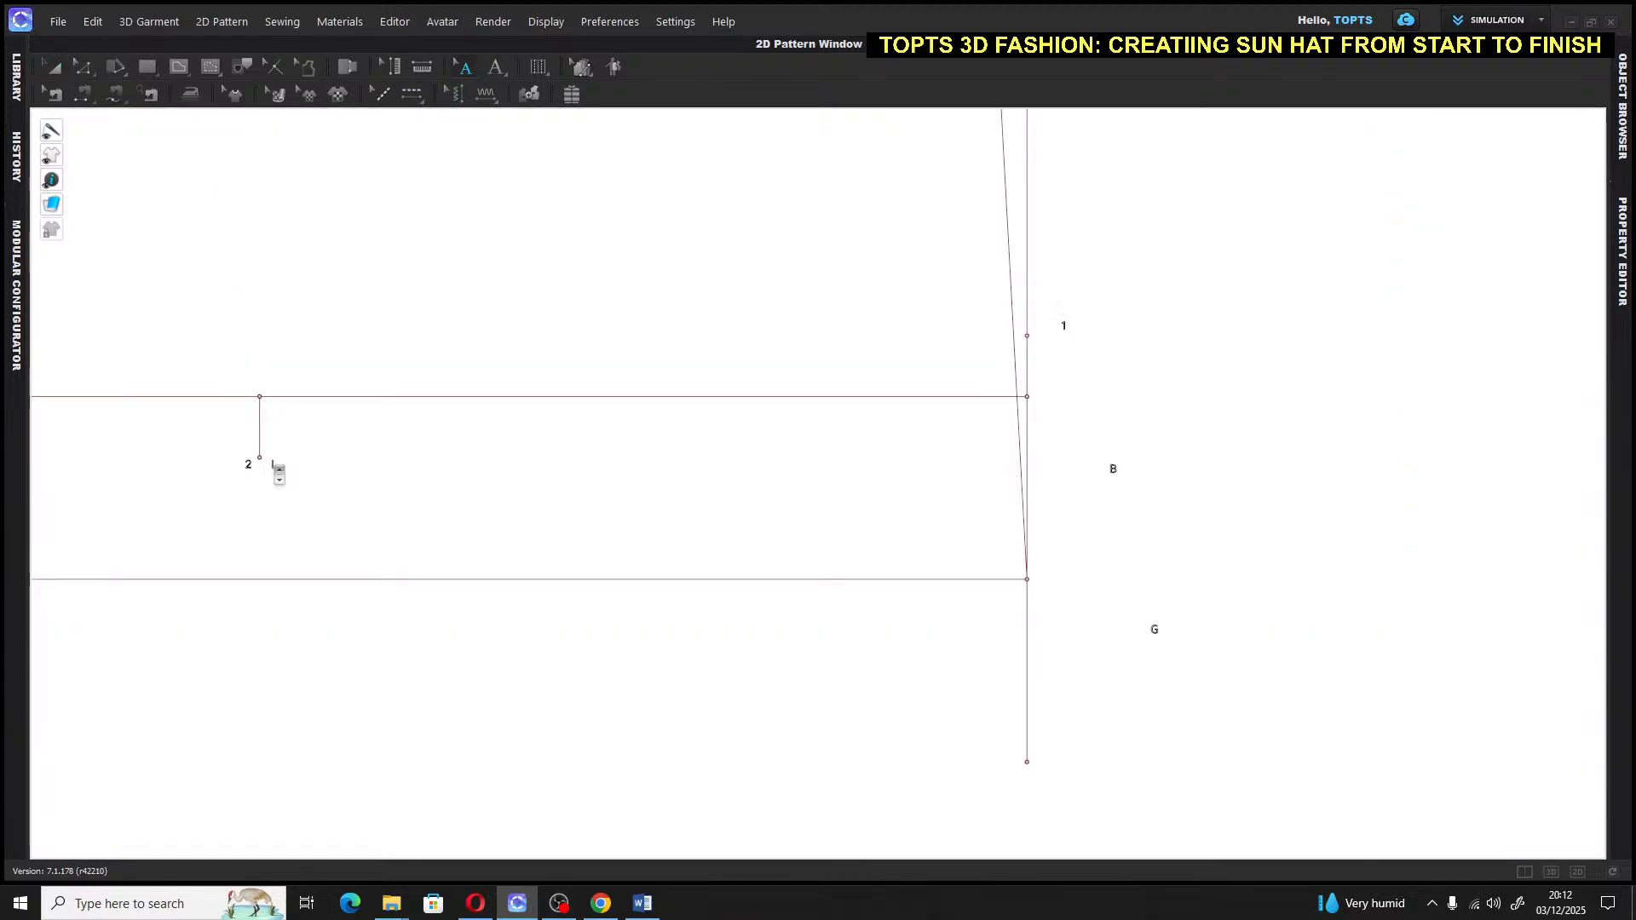
scroll(271, 473, "up", 6)
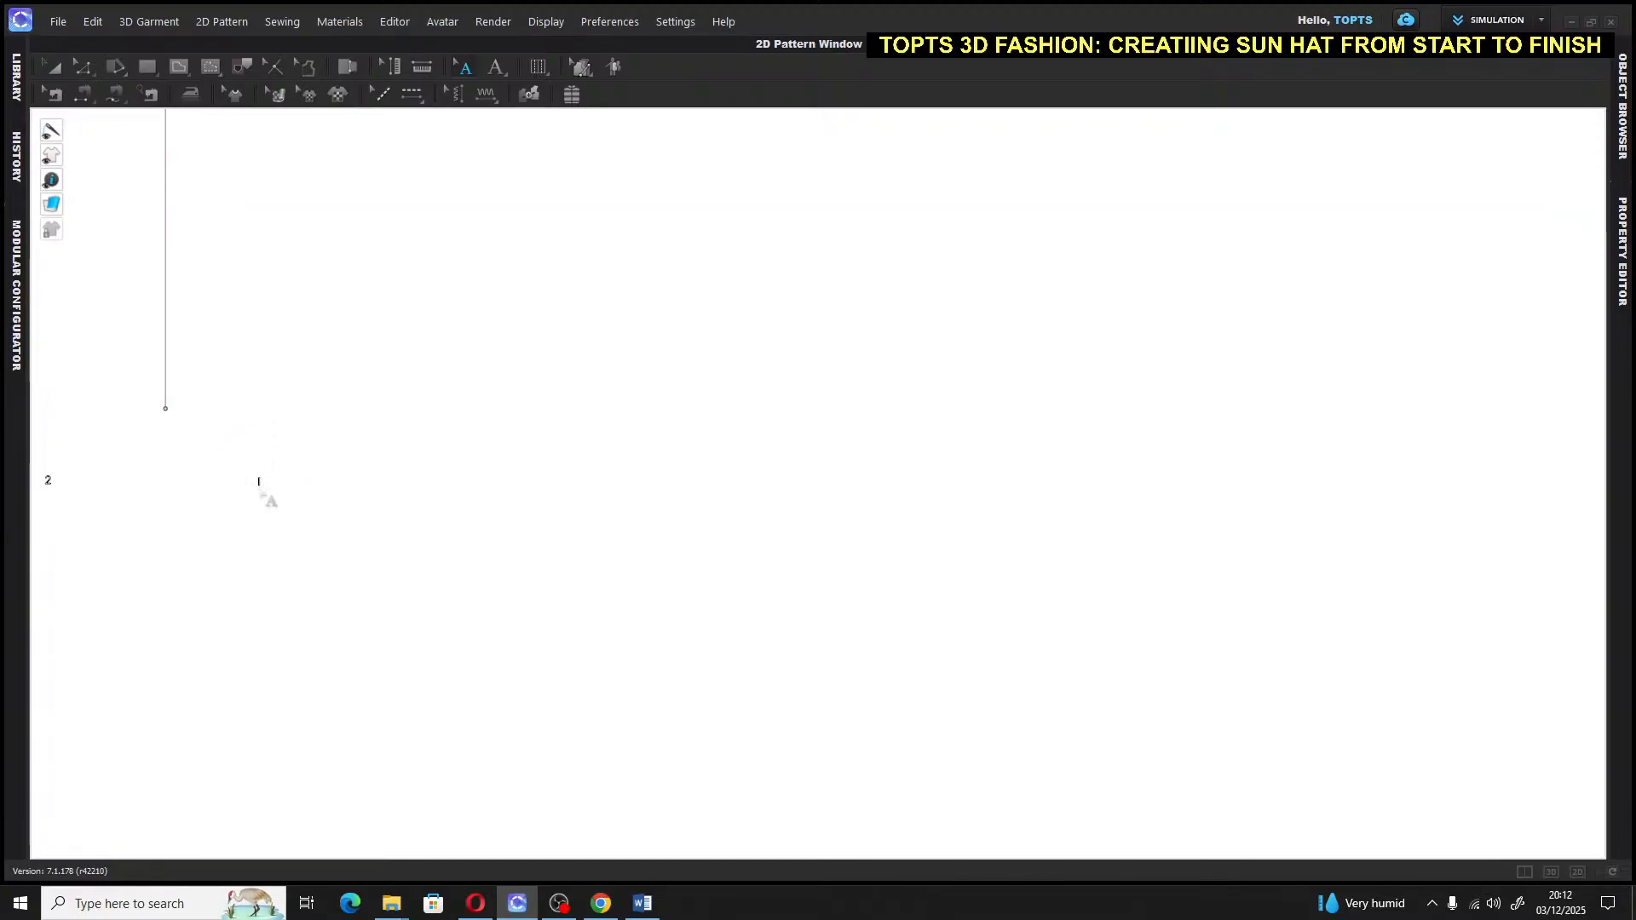
left_click(257, 484)
left_click_drag(243, 182, 243, 183)
scroll(244, 183, "up", 3)
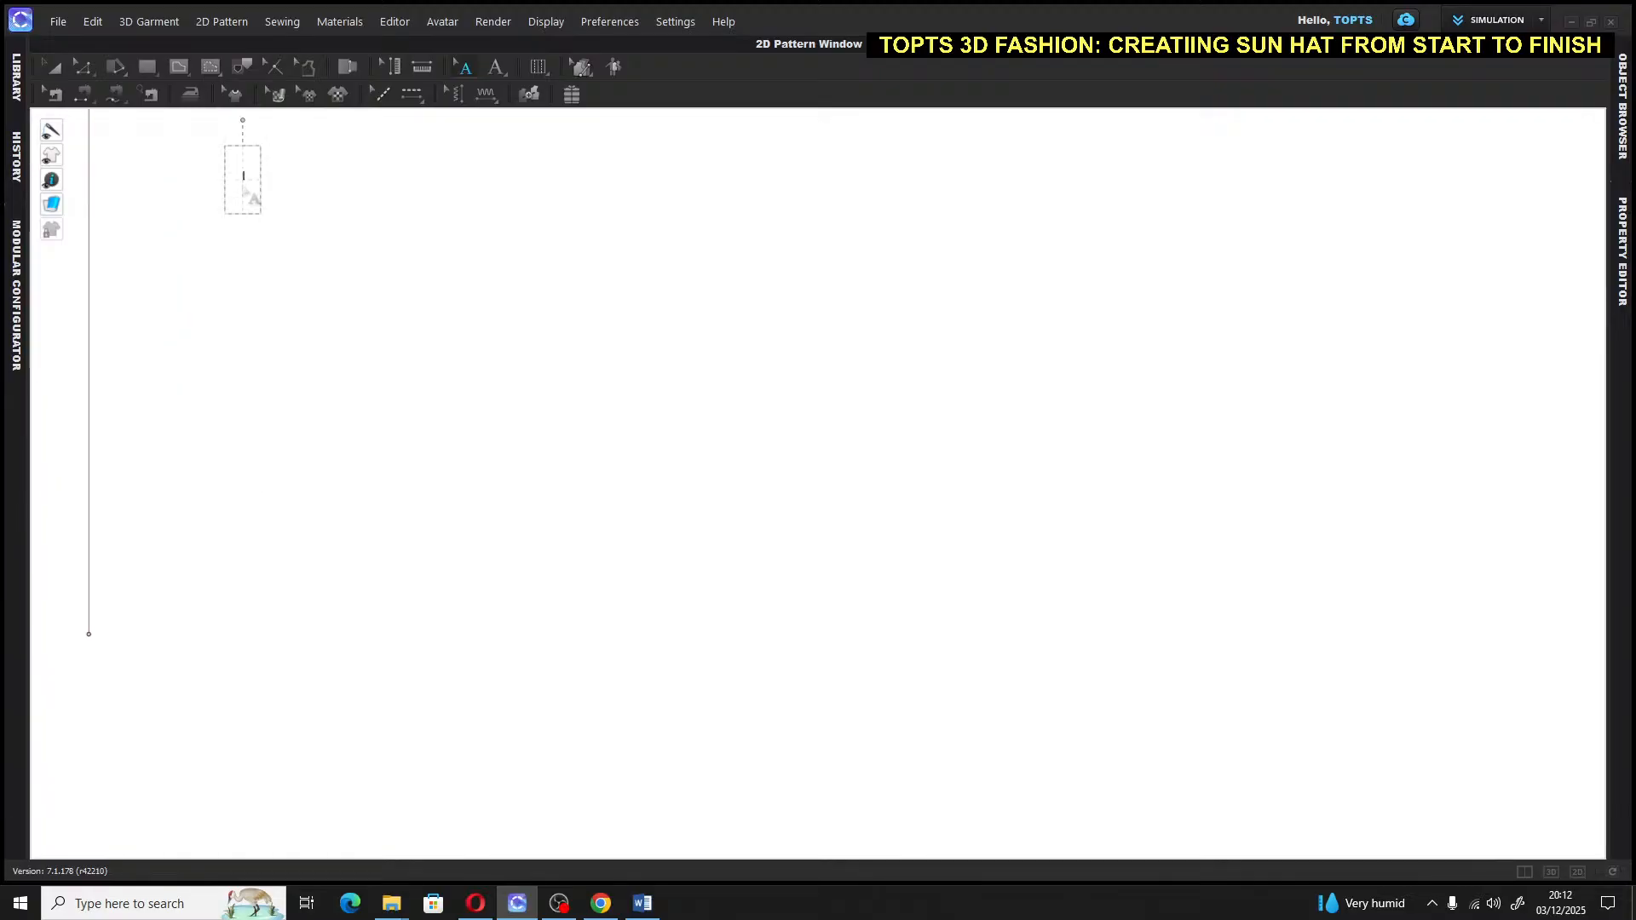
scroll(244, 182, "up", 5)
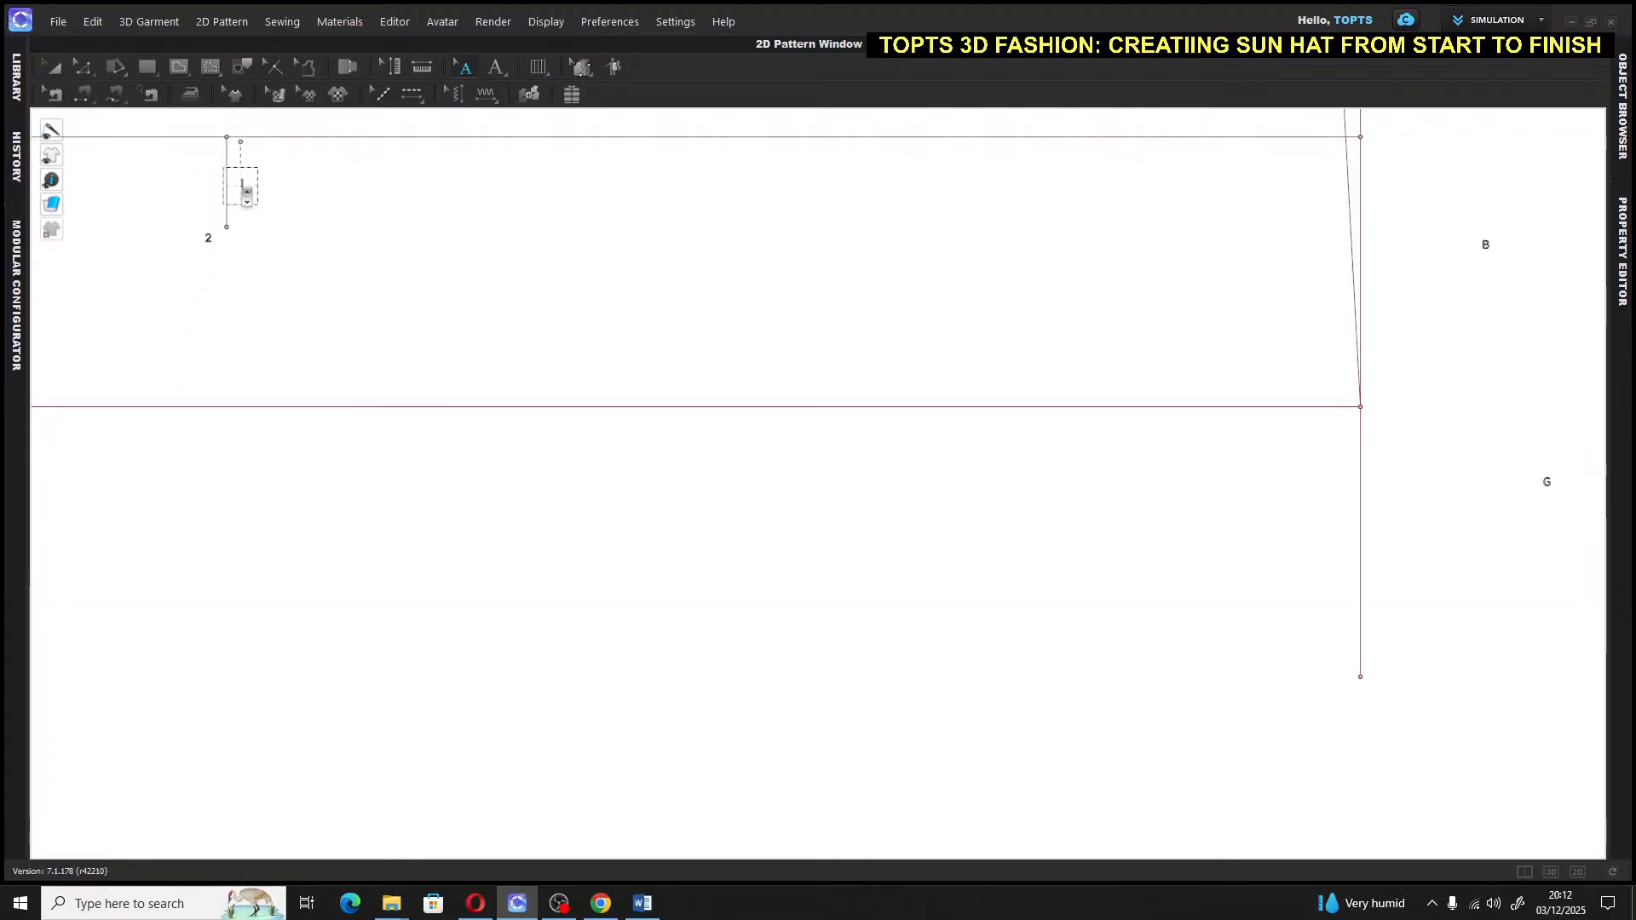
middle_click_drag(244, 223, 234, 423)
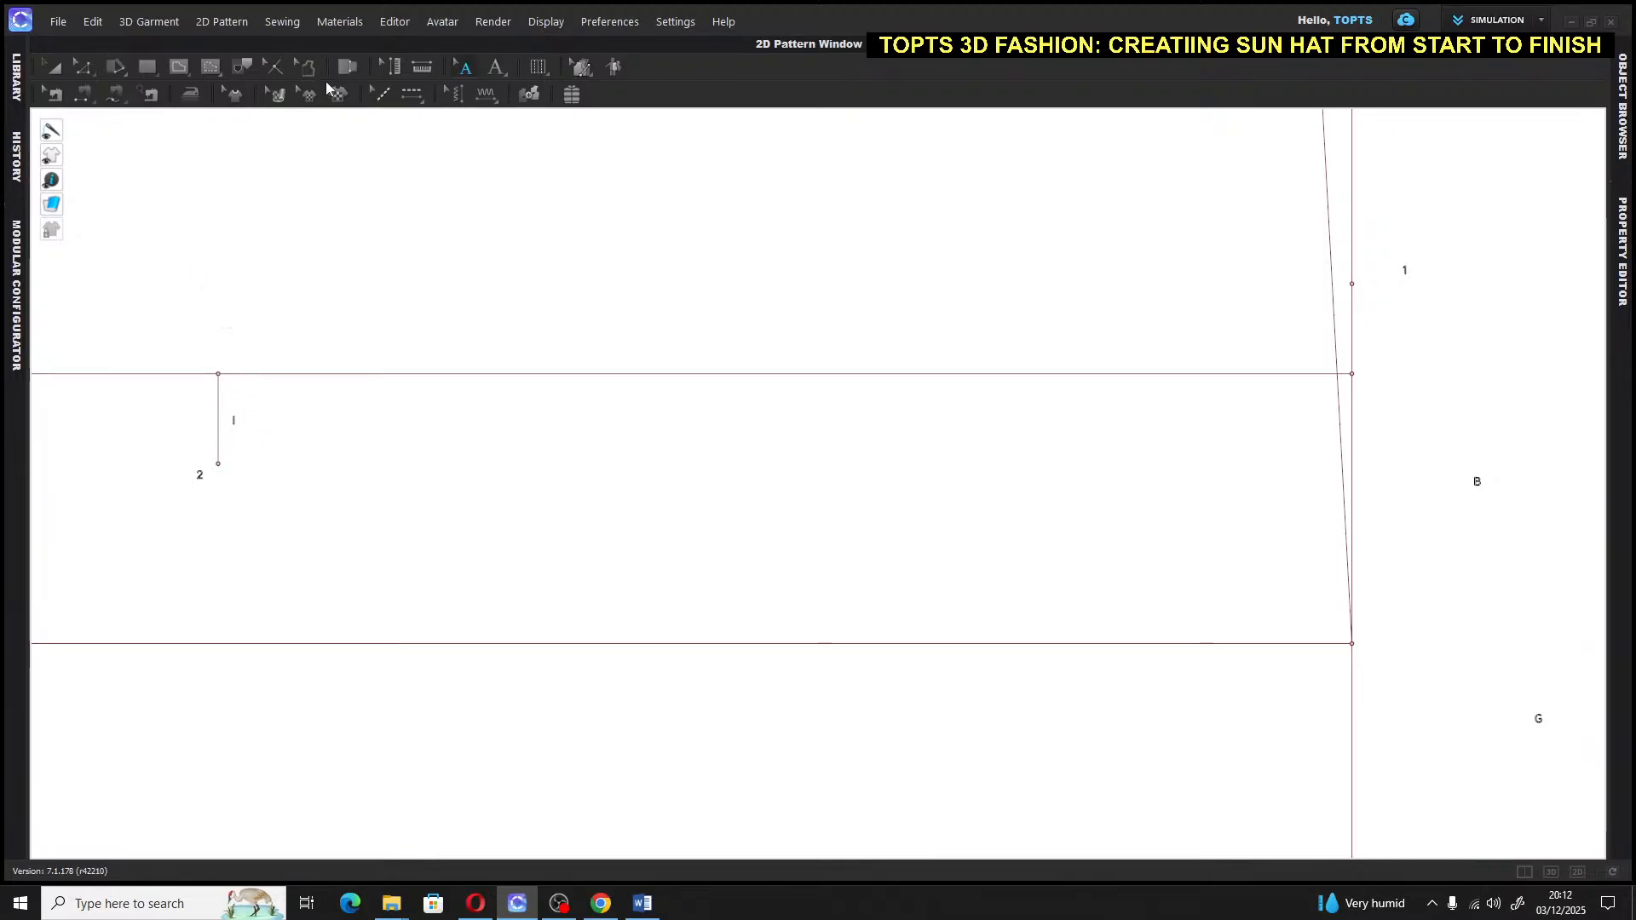
Check that label I sits above the short line's top end, then deselect it
left_click(466, 67)
left_click(496, 67)
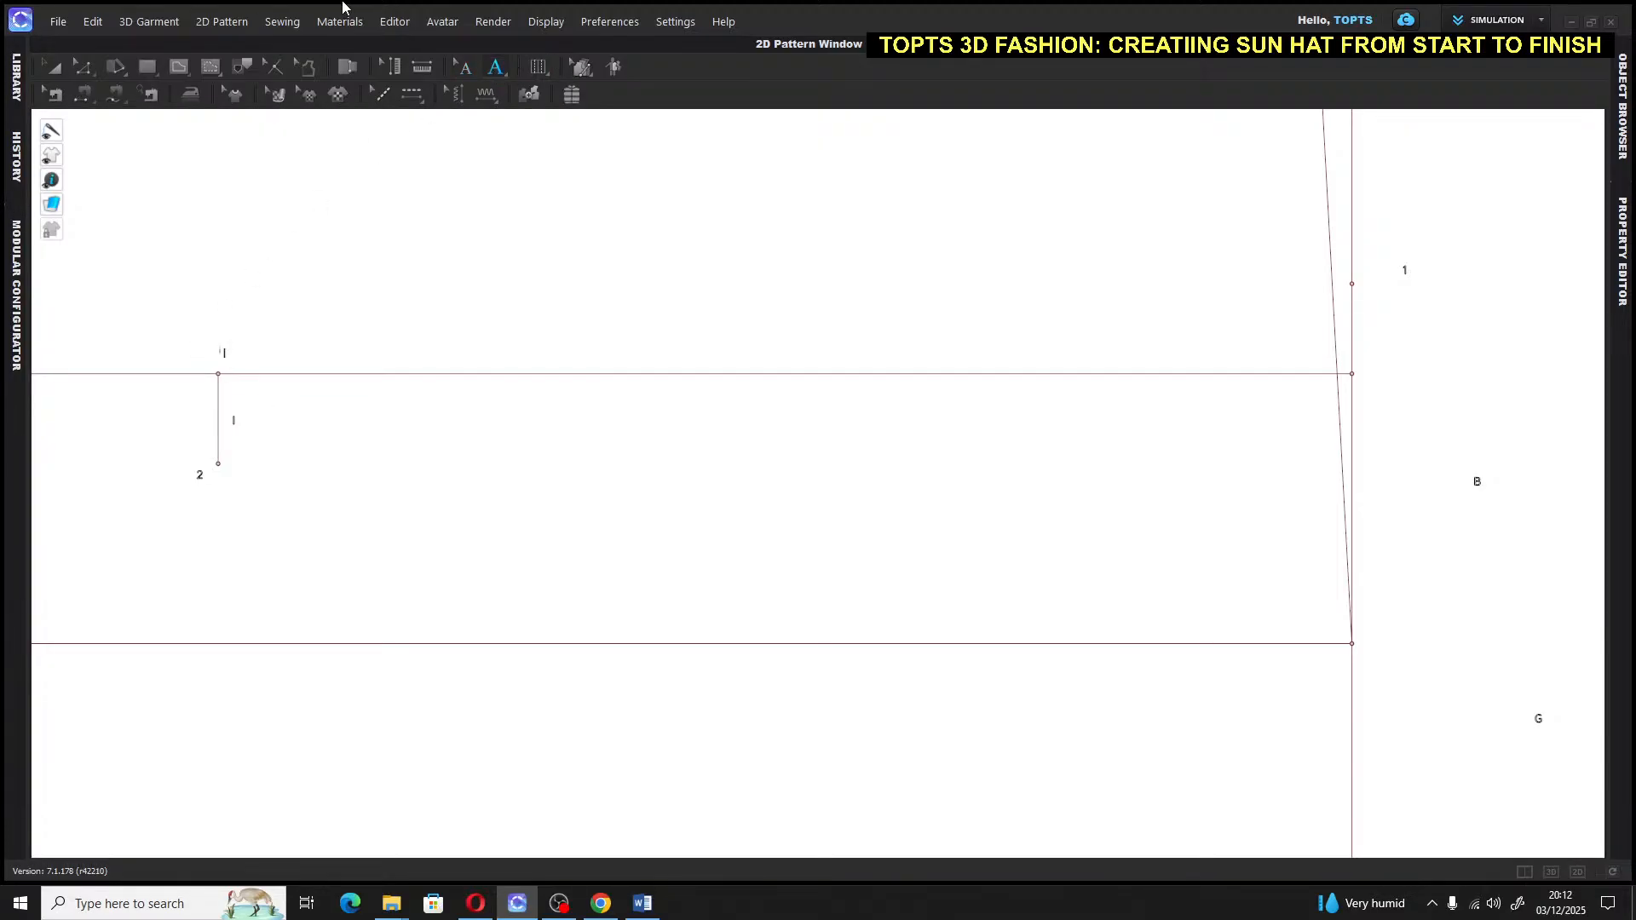
left_click(54, 66)
left_click(465, 68)
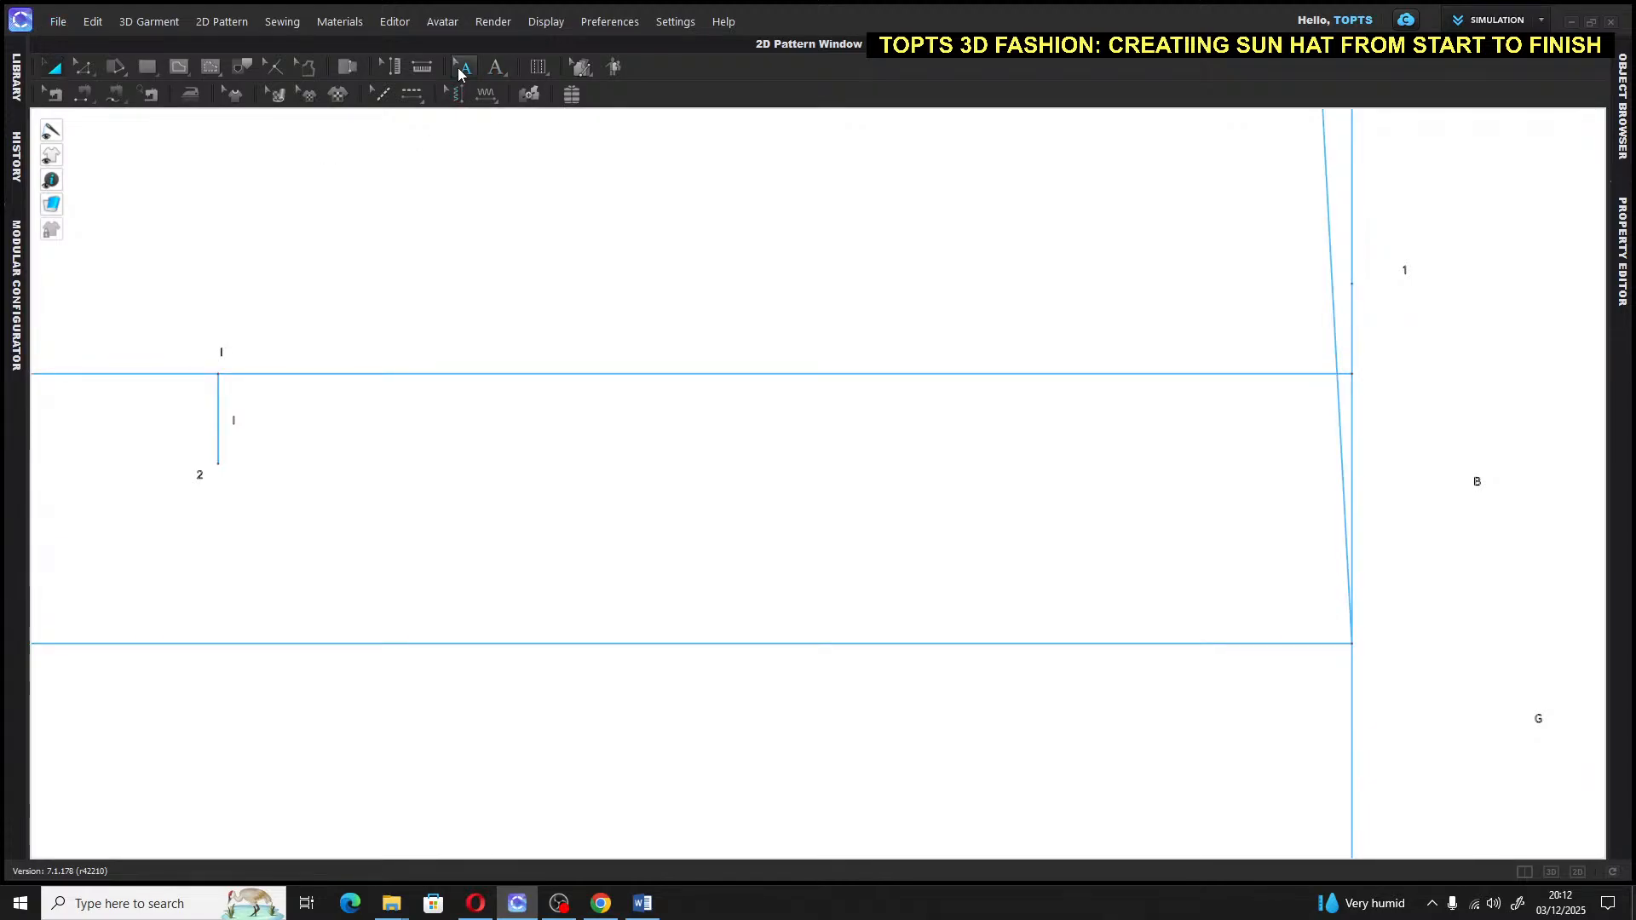
scroll(237, 417, "up", 8)
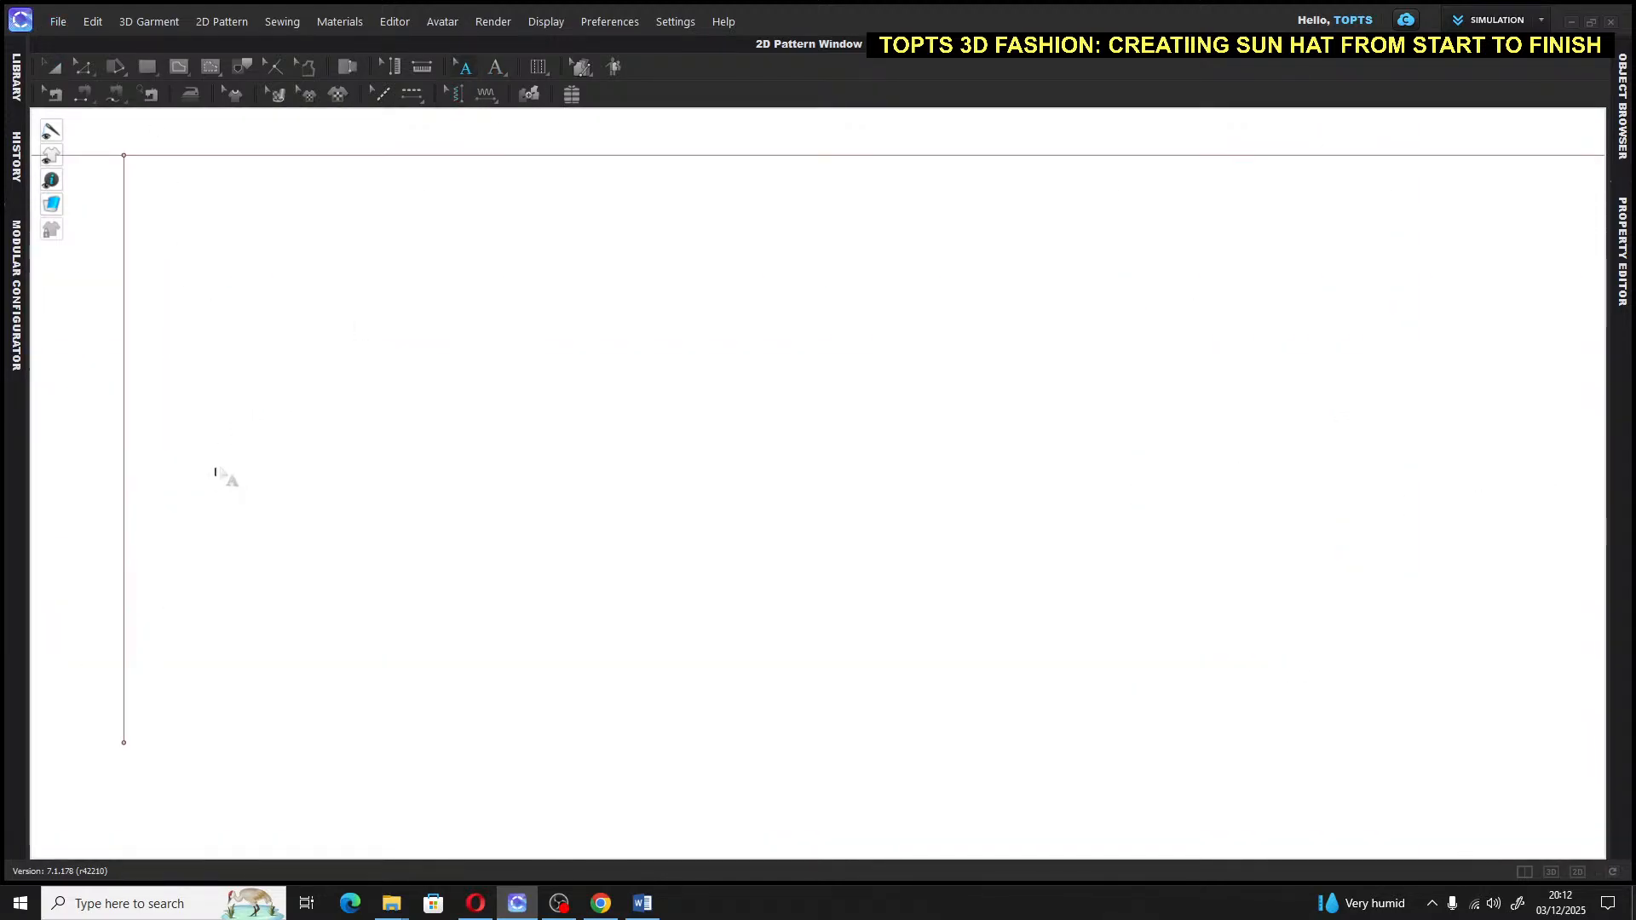
left_click(215, 473)
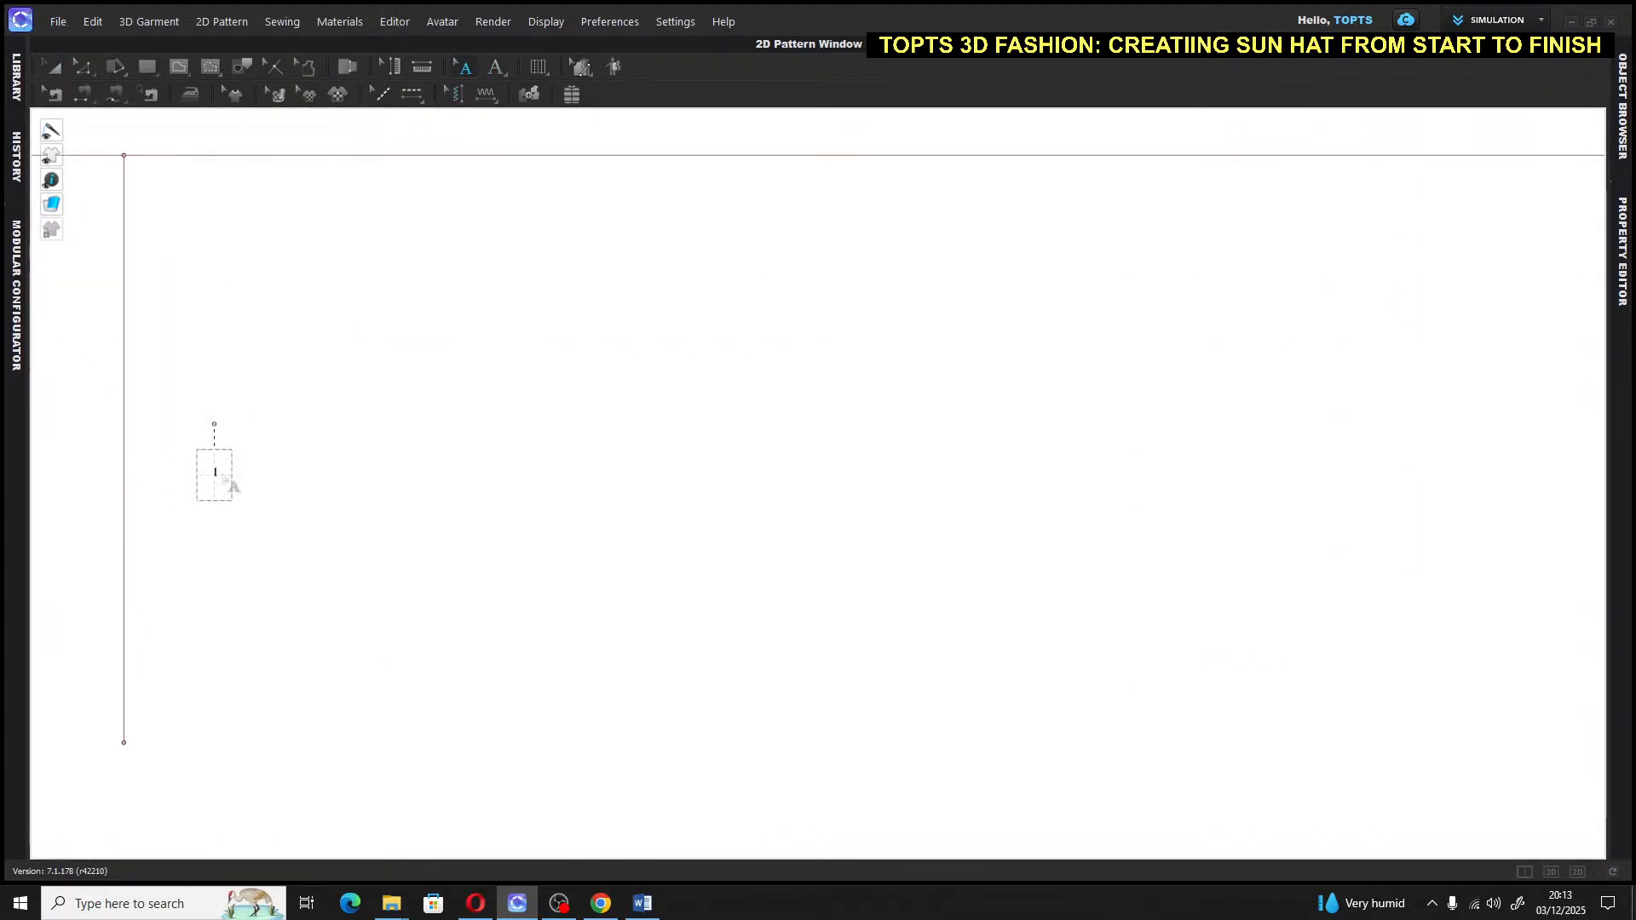
left_click(226, 478)
scroll(227, 478, "down", 6)
scroll(228, 483, "down", 3)
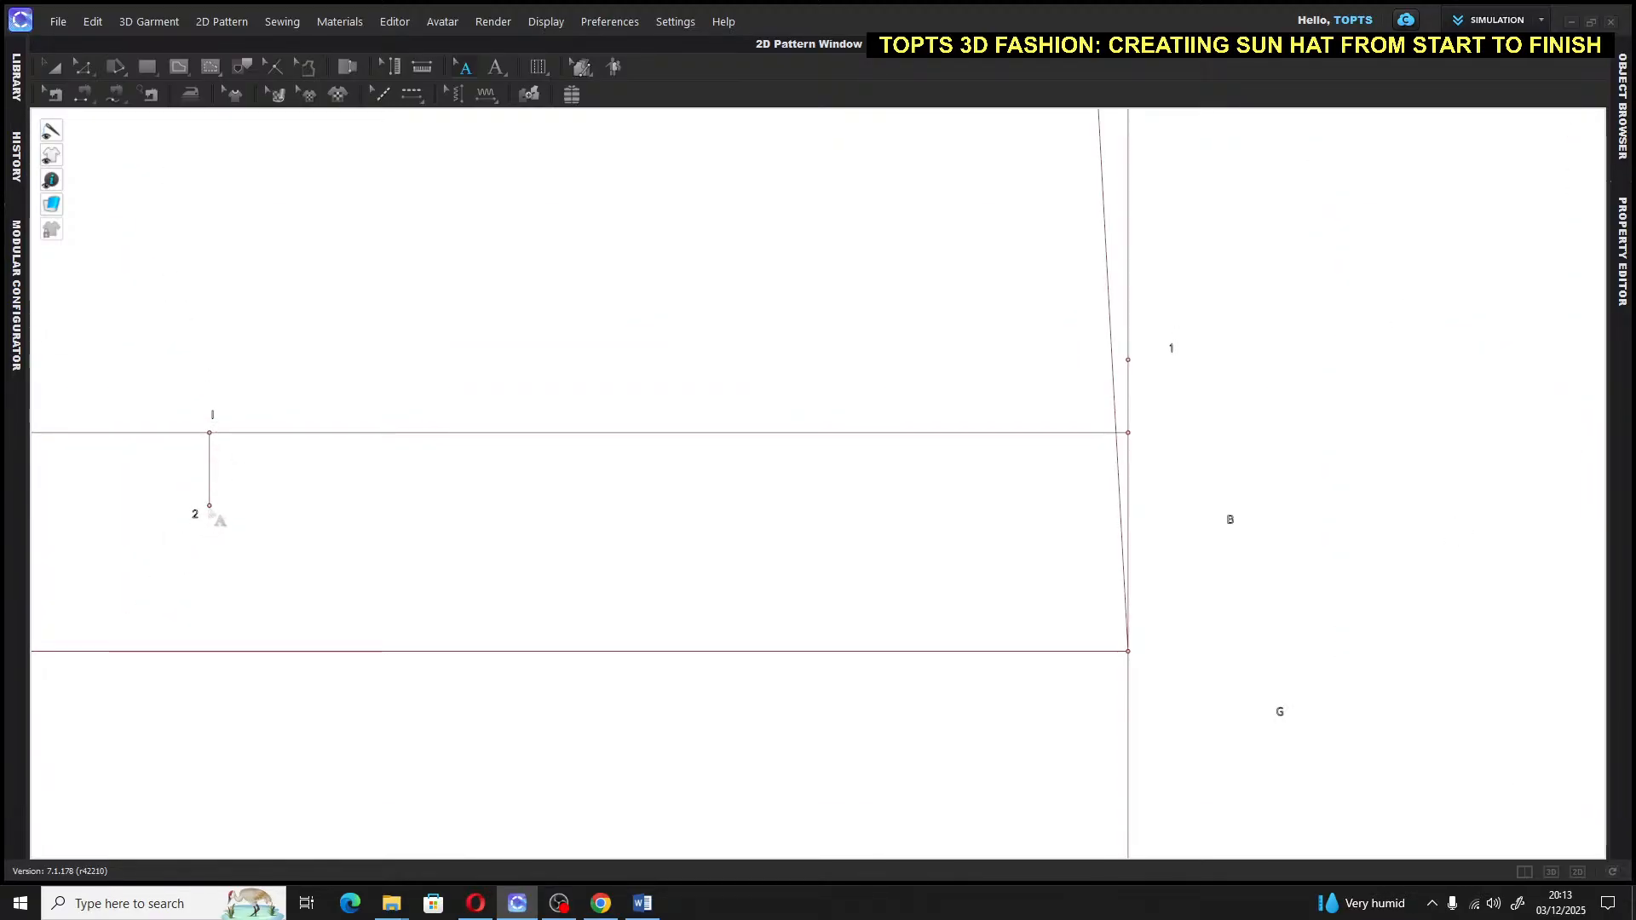
Join point 1 to point 2 with a 6.379 straight internal line
left_click(179, 67)
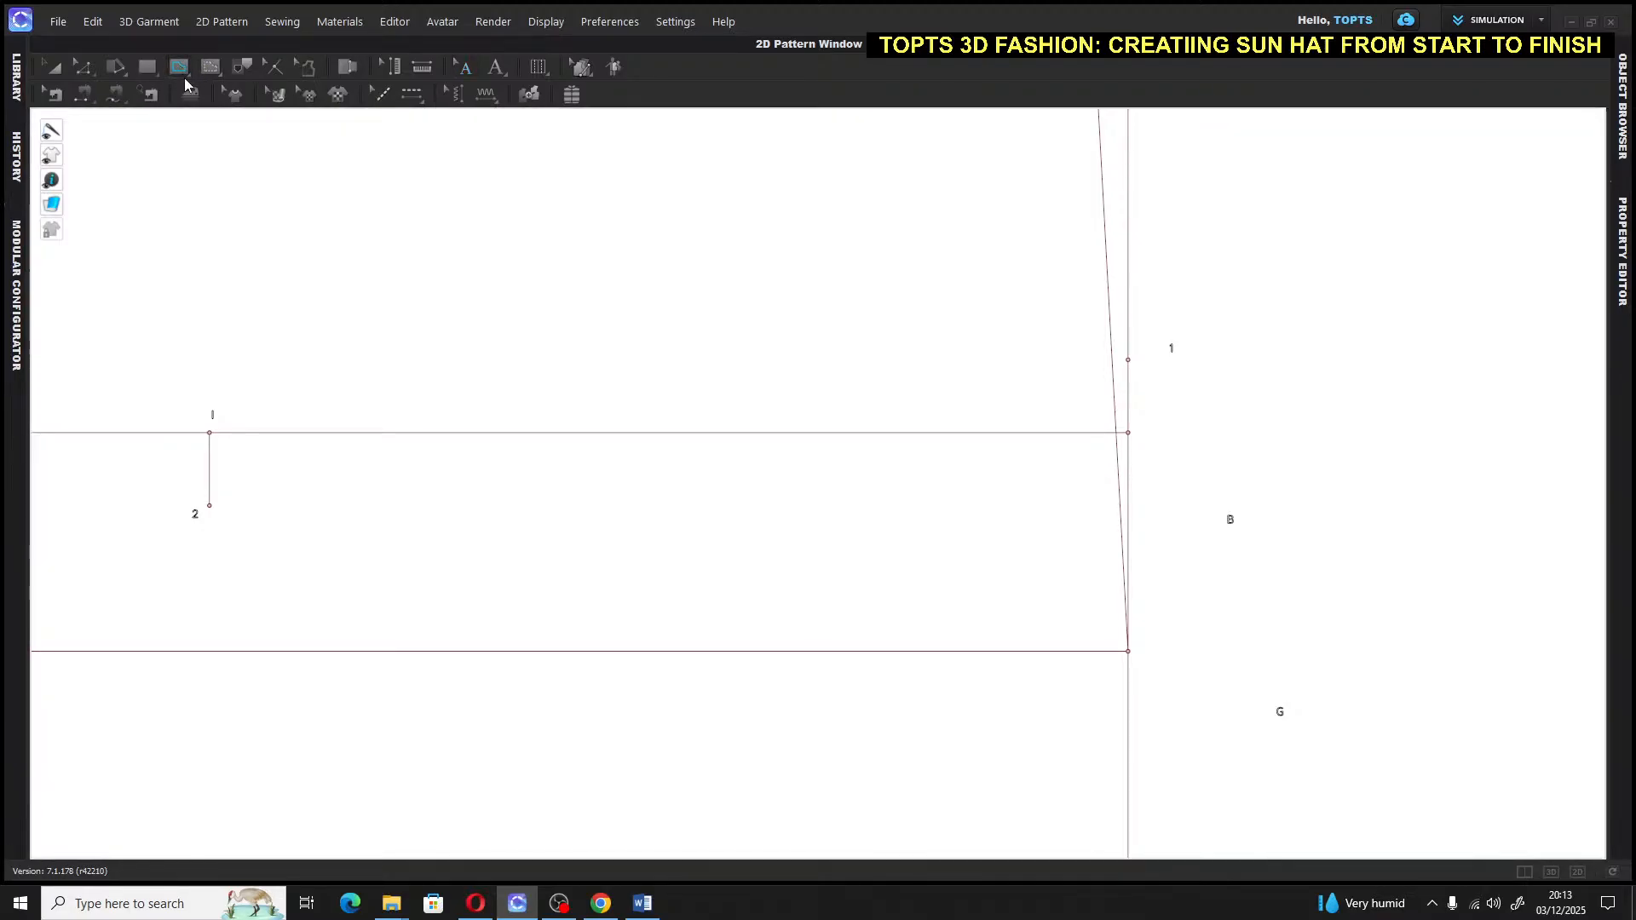
left_click(1128, 359)
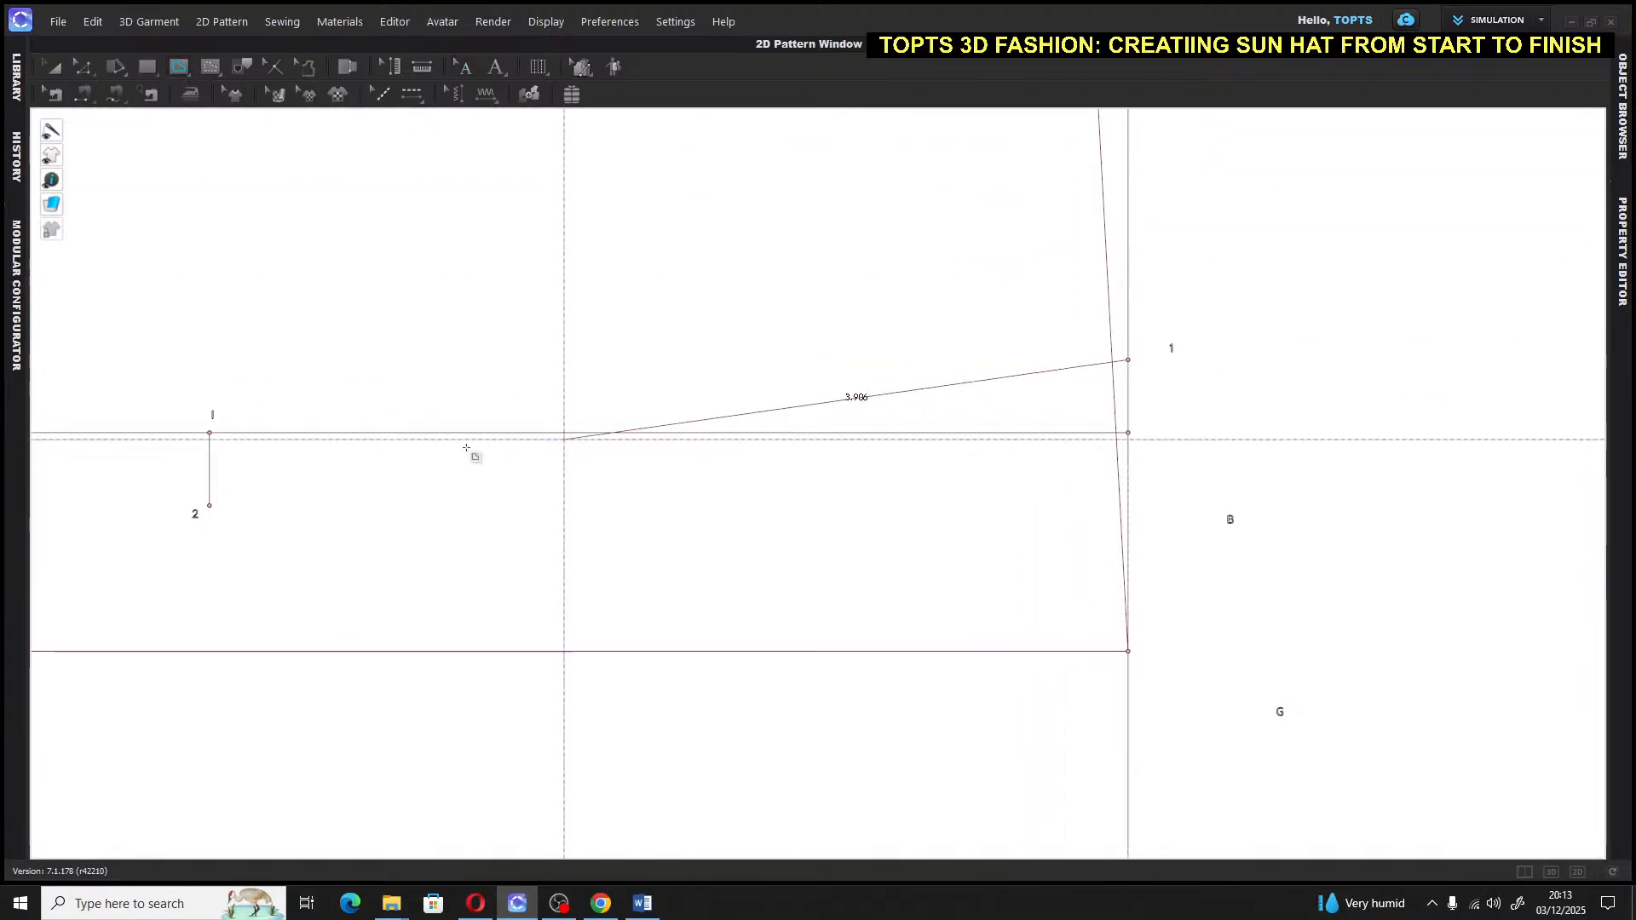
left_click(209, 504)
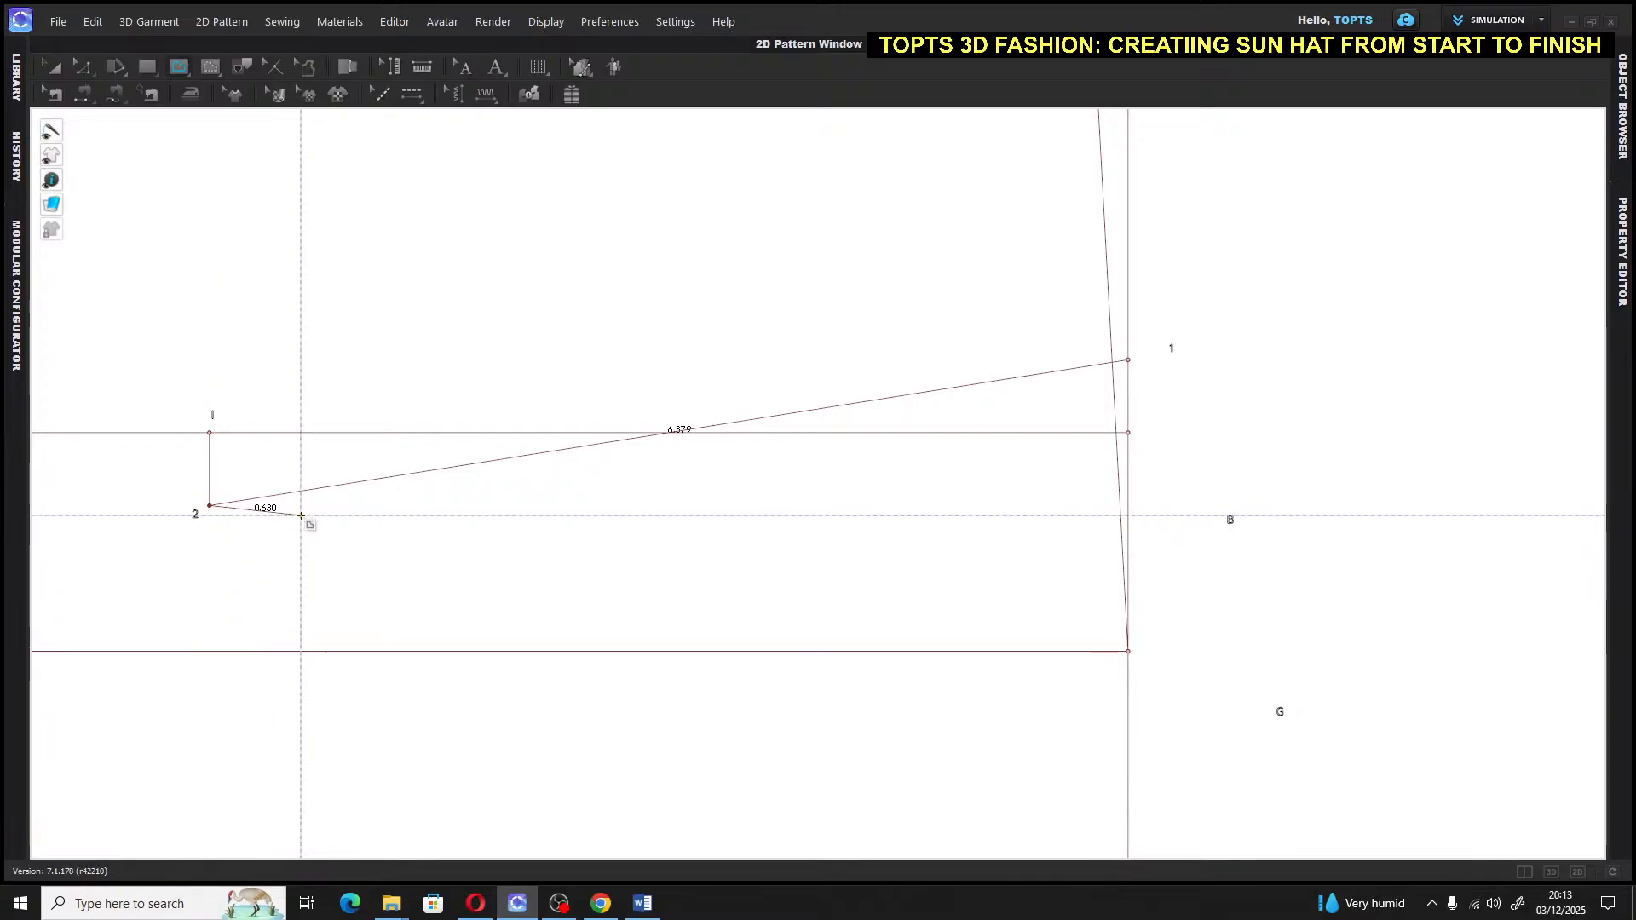
key("Escape")
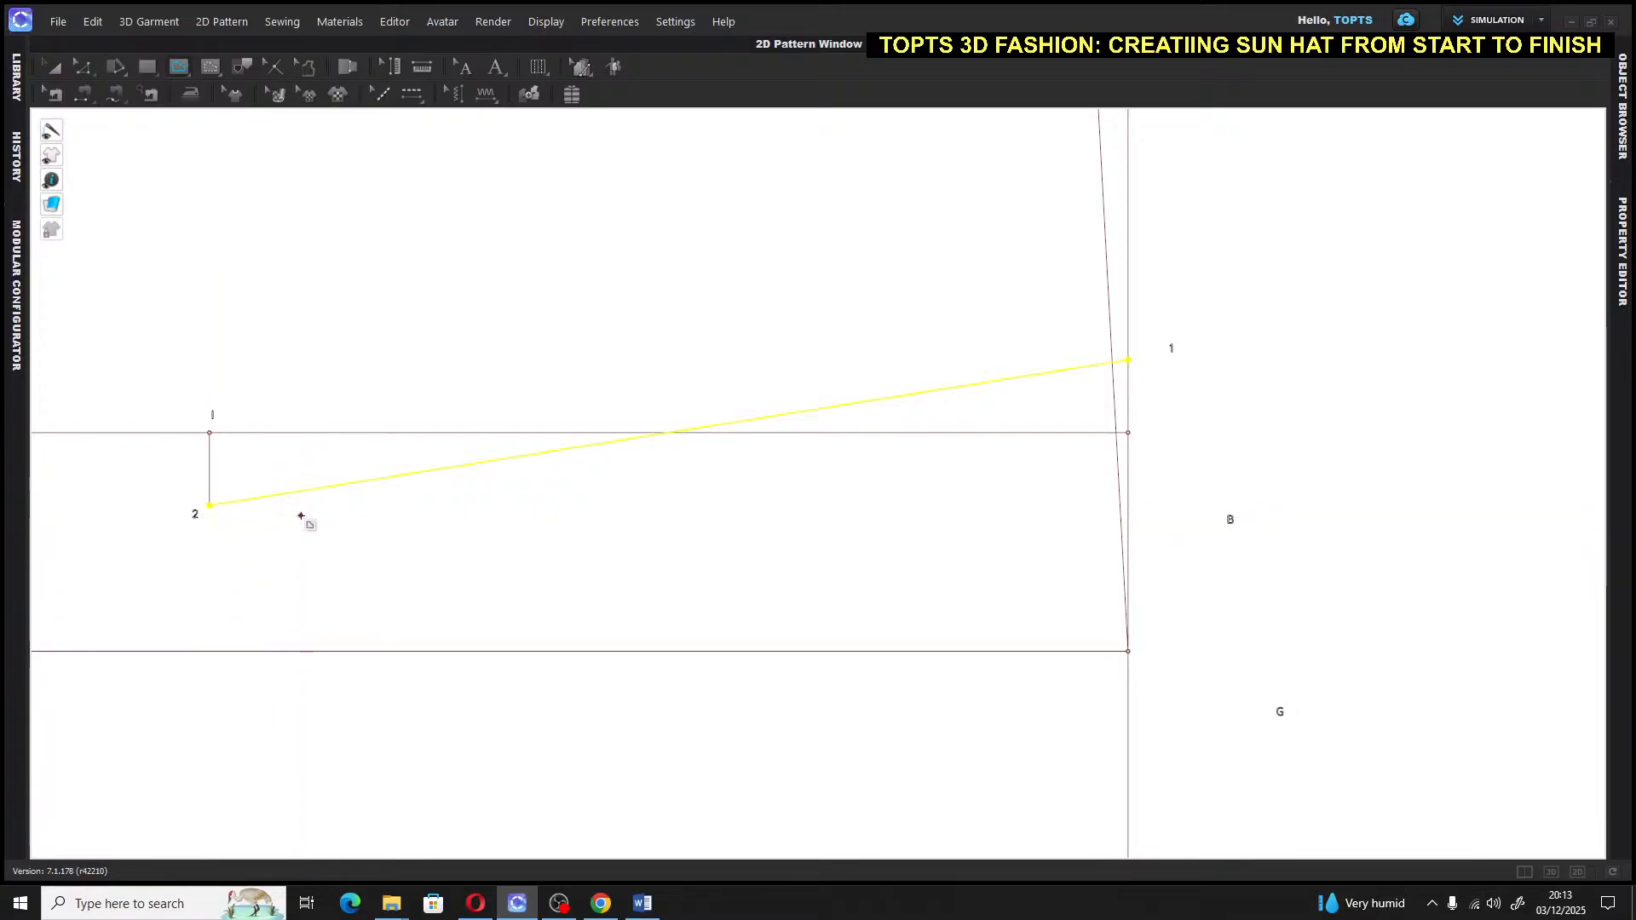
left_click(50, 68)
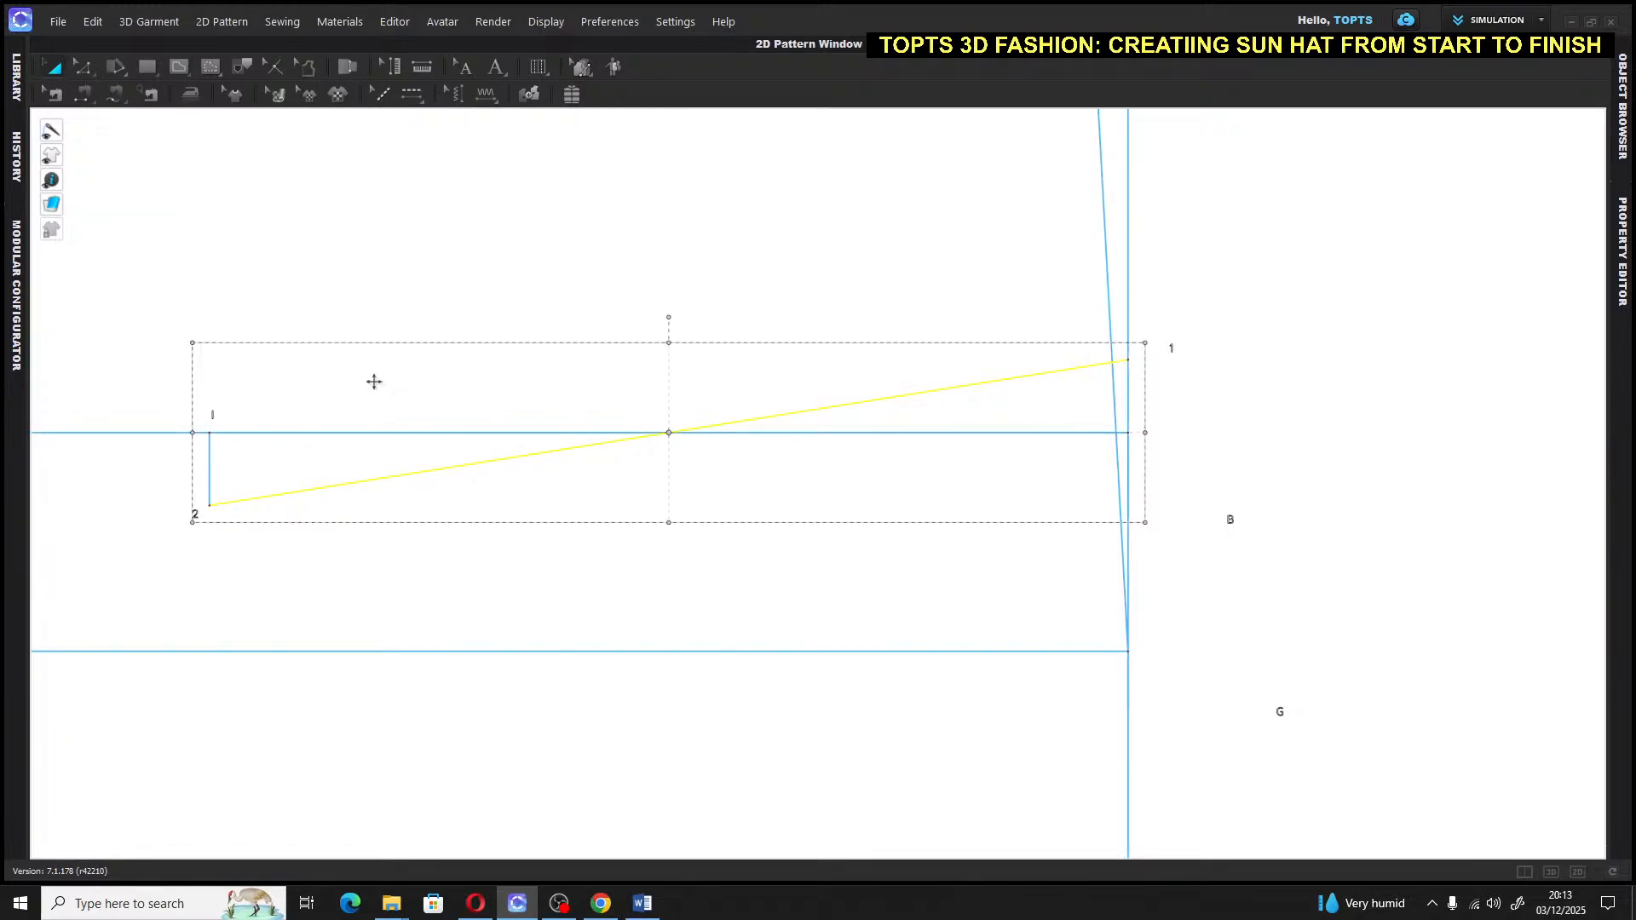
scroll(373, 380, "down", 3)
scroll(906, 375, "down", 3)
scroll(905, 375, "down", 3)
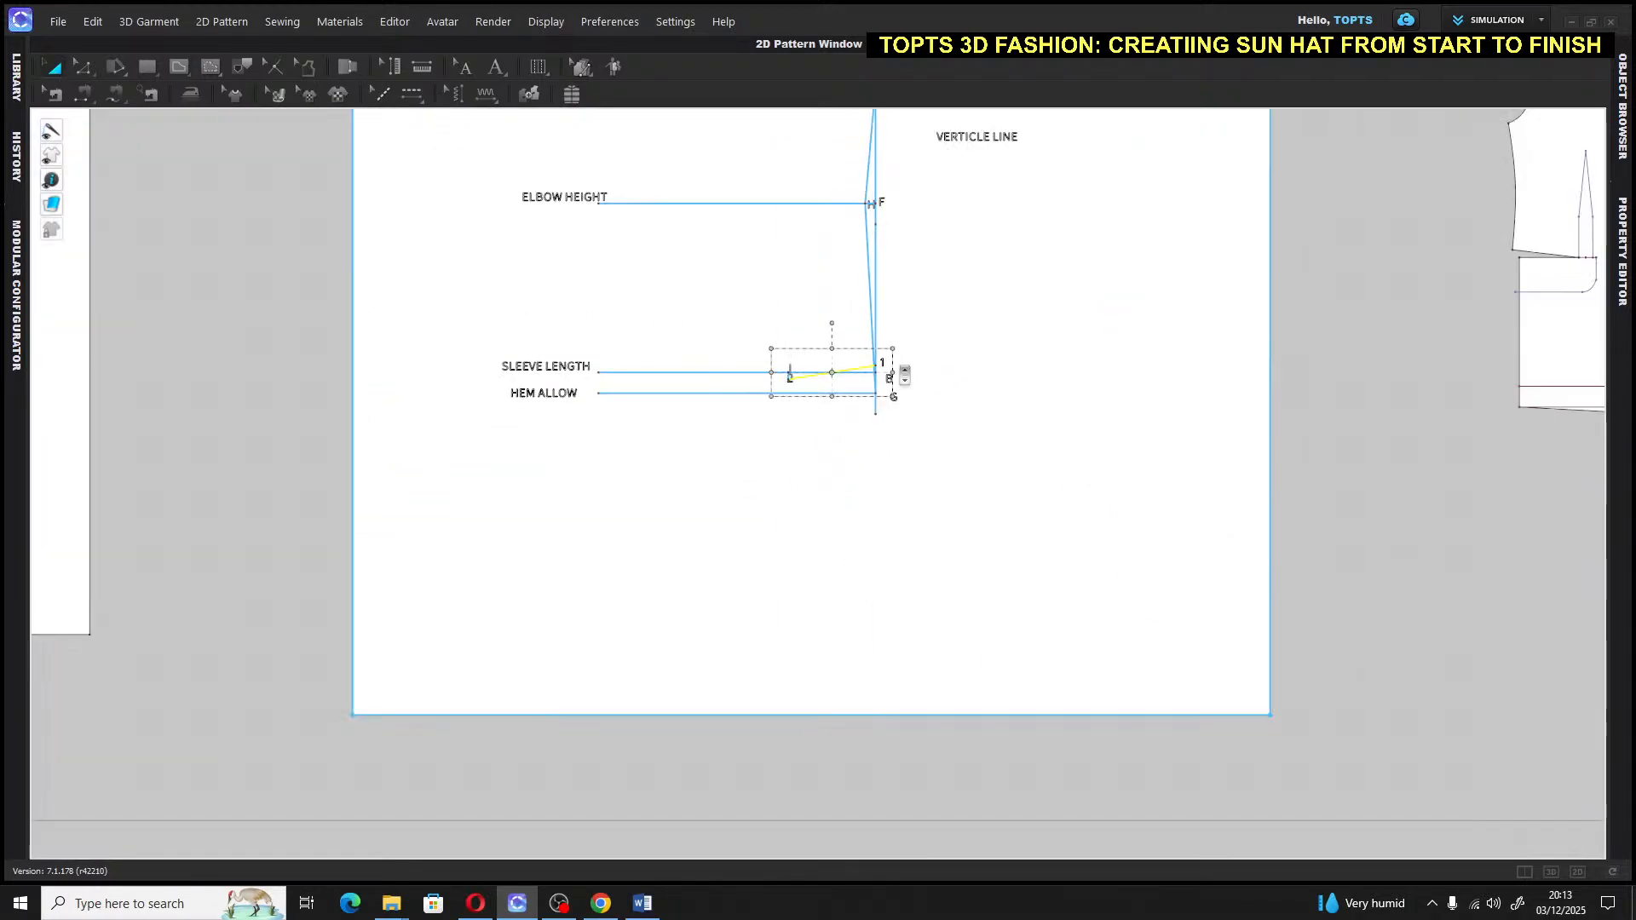
left_click(788, 415)
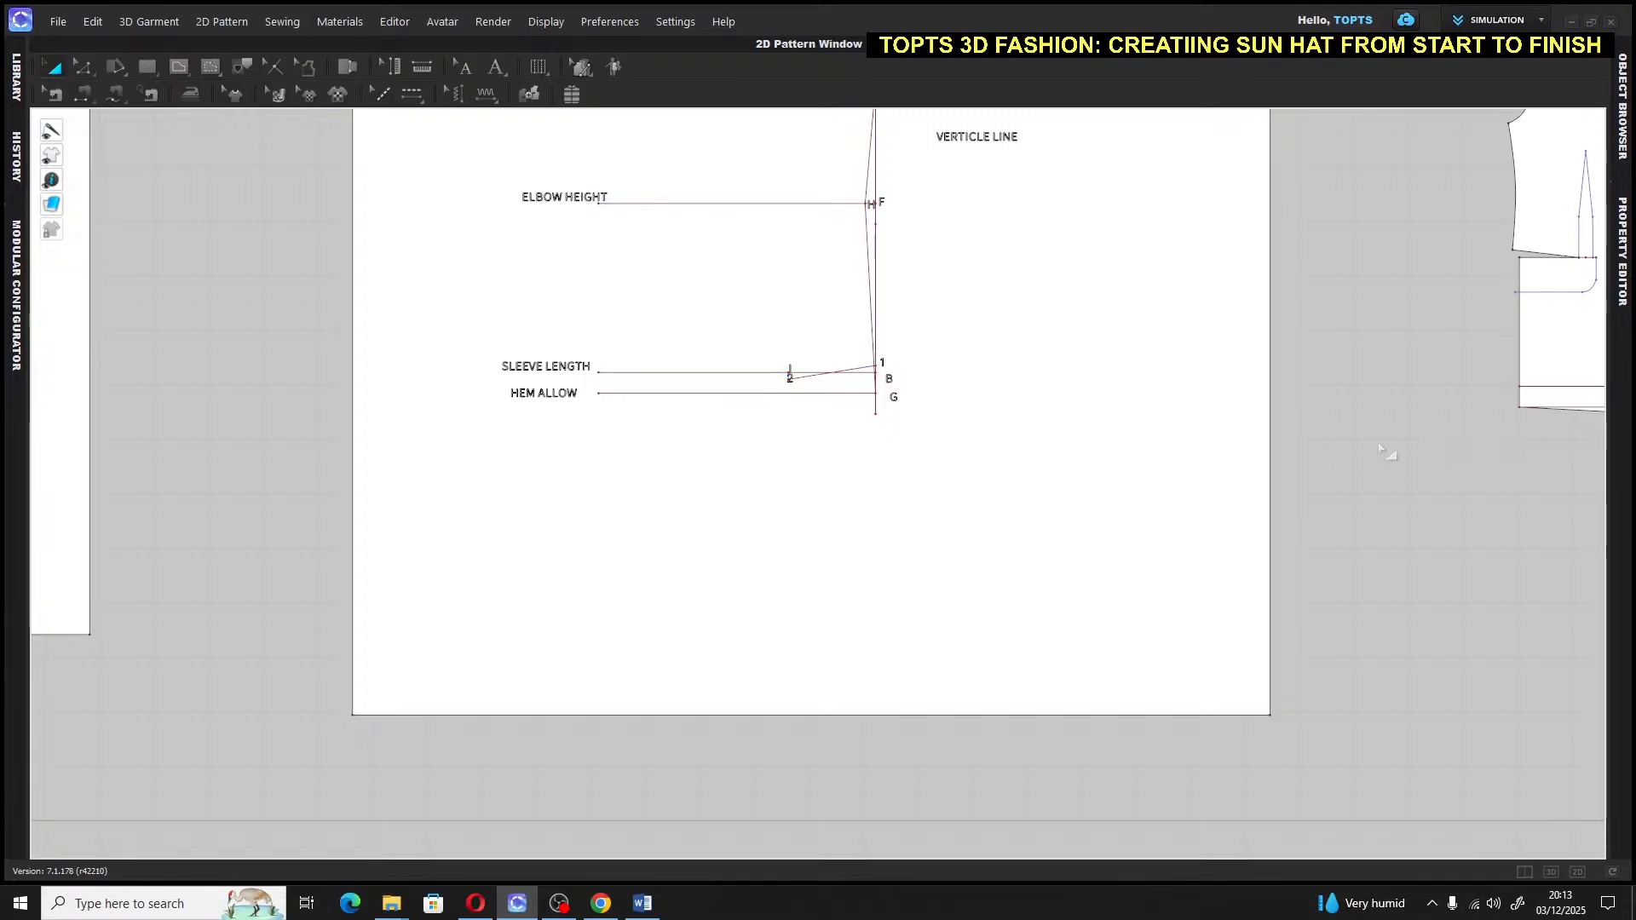
middle_click_drag(1378, 452, 1109, 634)
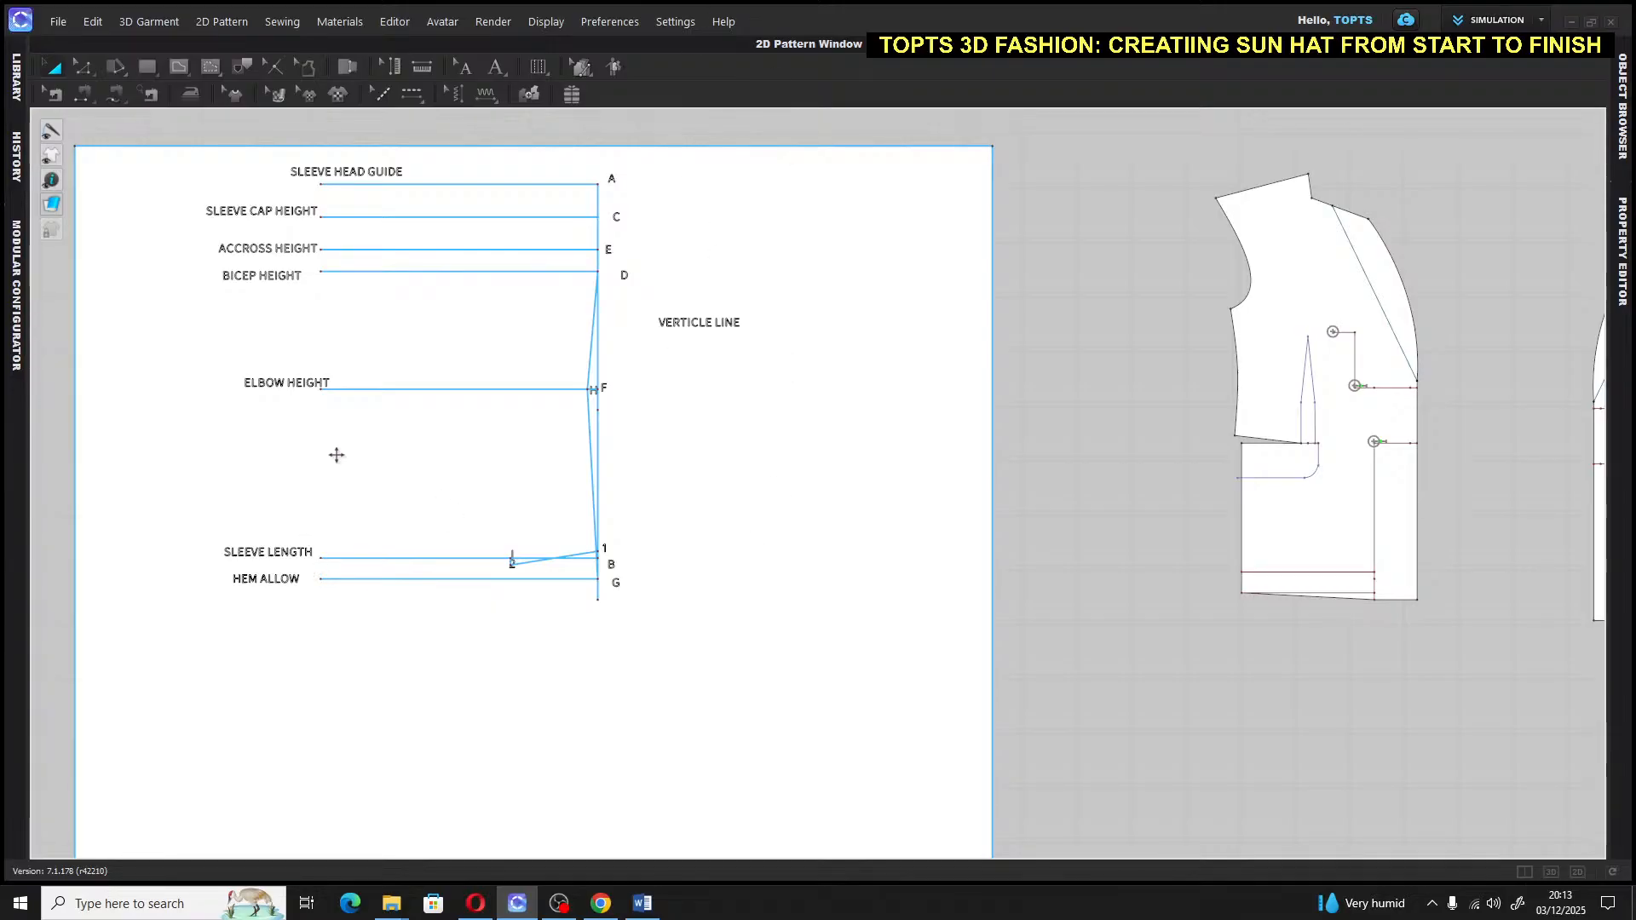
Begin an internal line at point D on the bicep line
scroll(501, 391, "down", 3)
scroll(497, 387, "up", 5)
right_click_drag(528, 330, 756, 468)
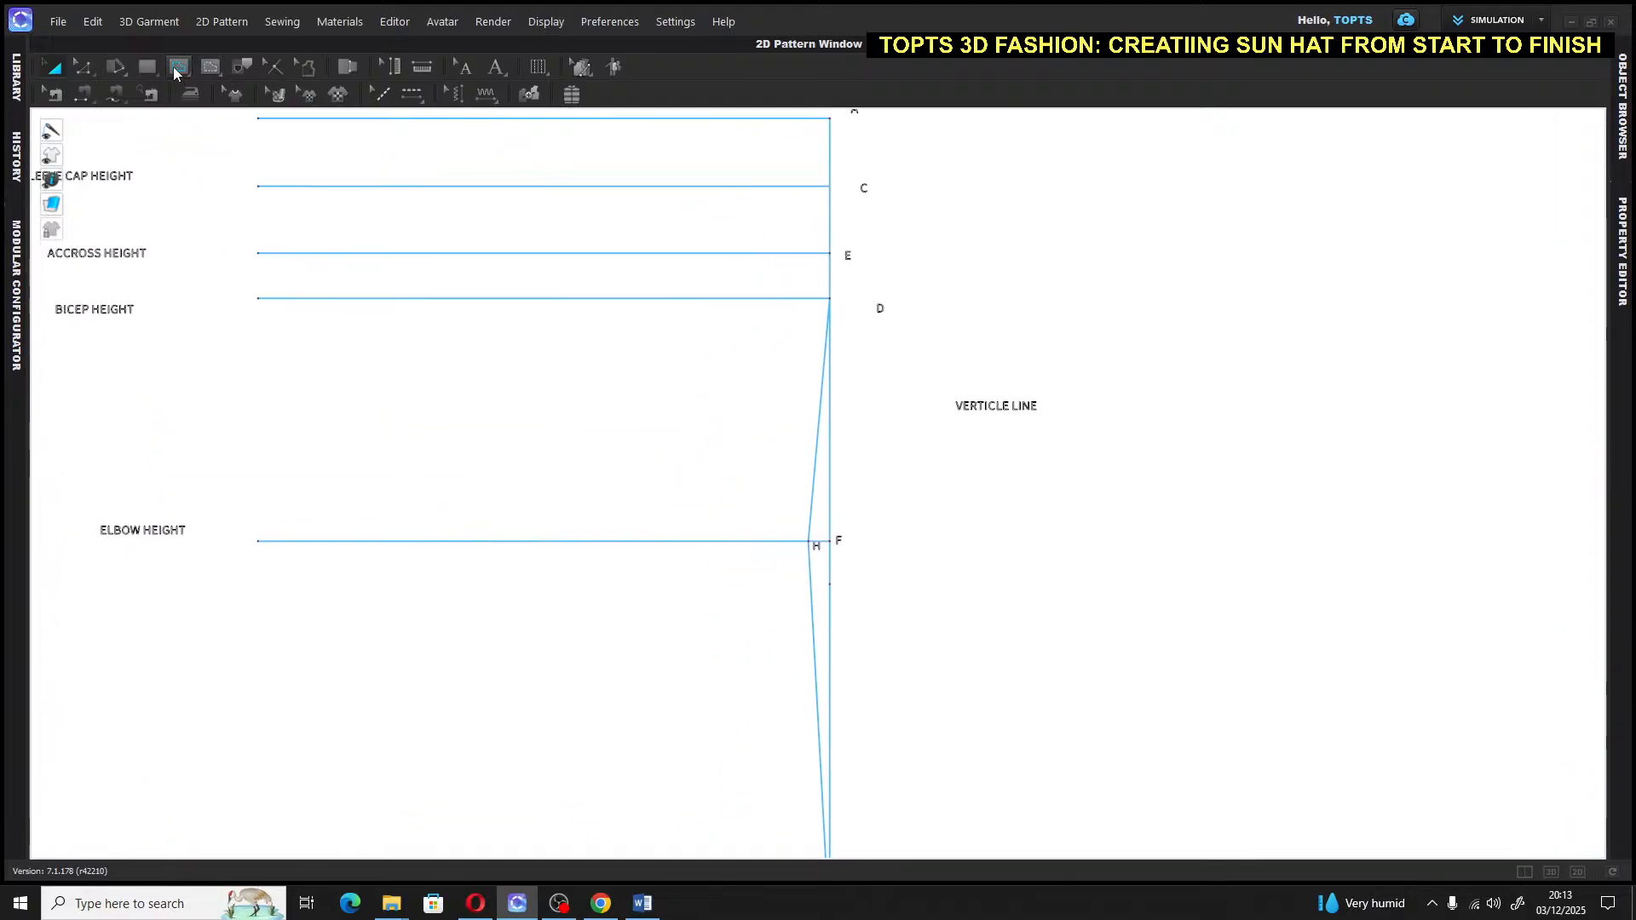
left_click(179, 66)
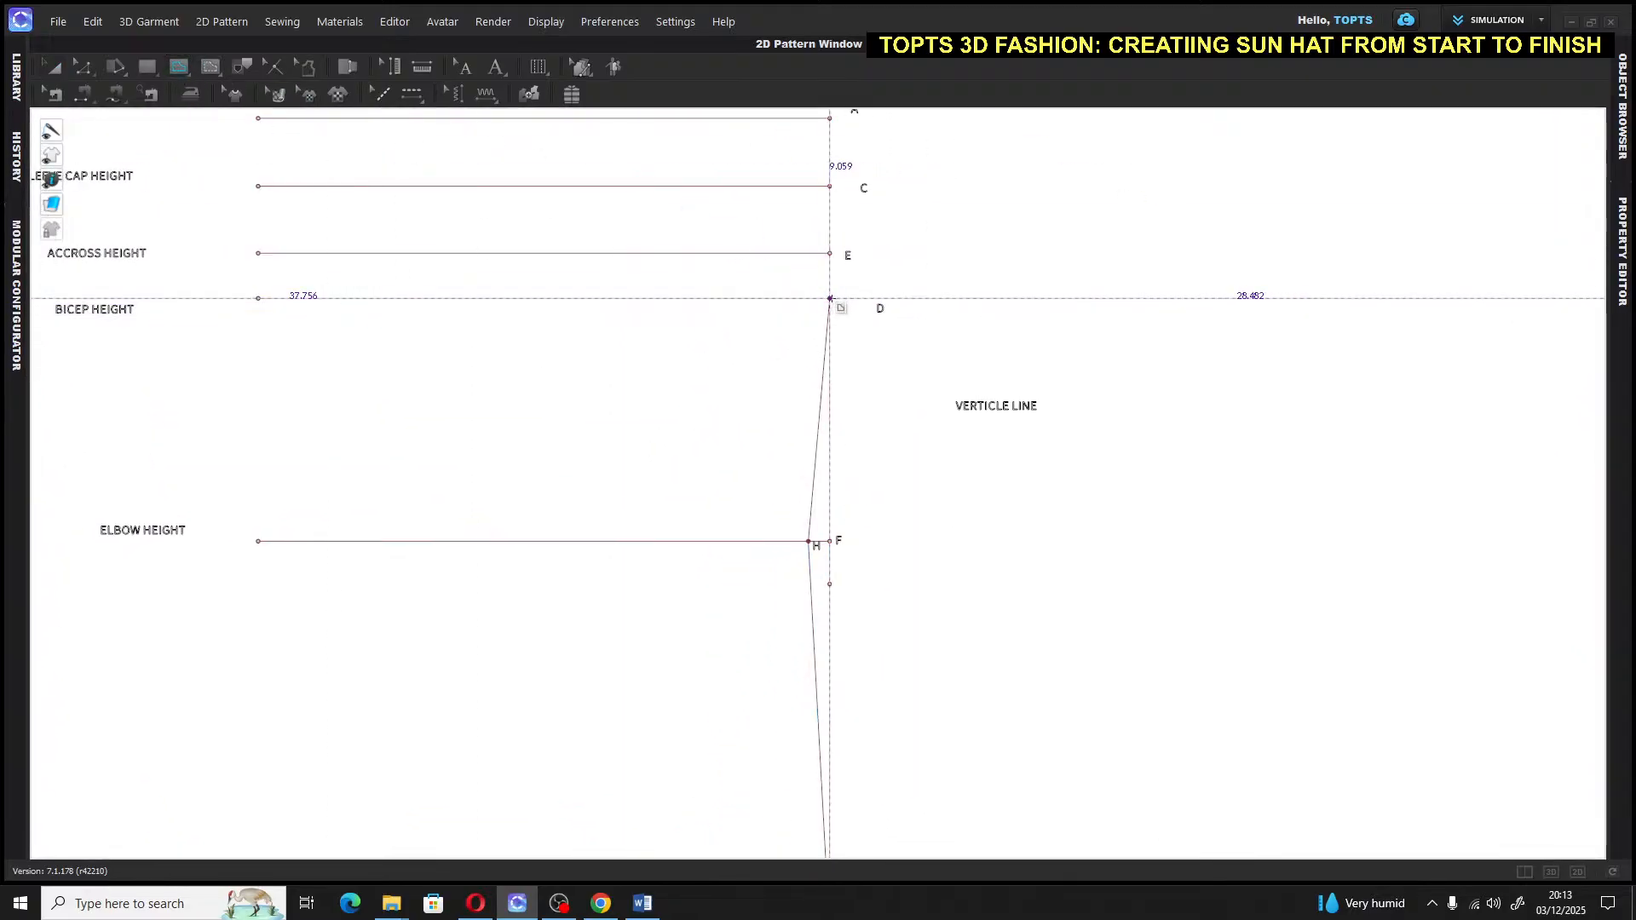
left_click(635, 299)
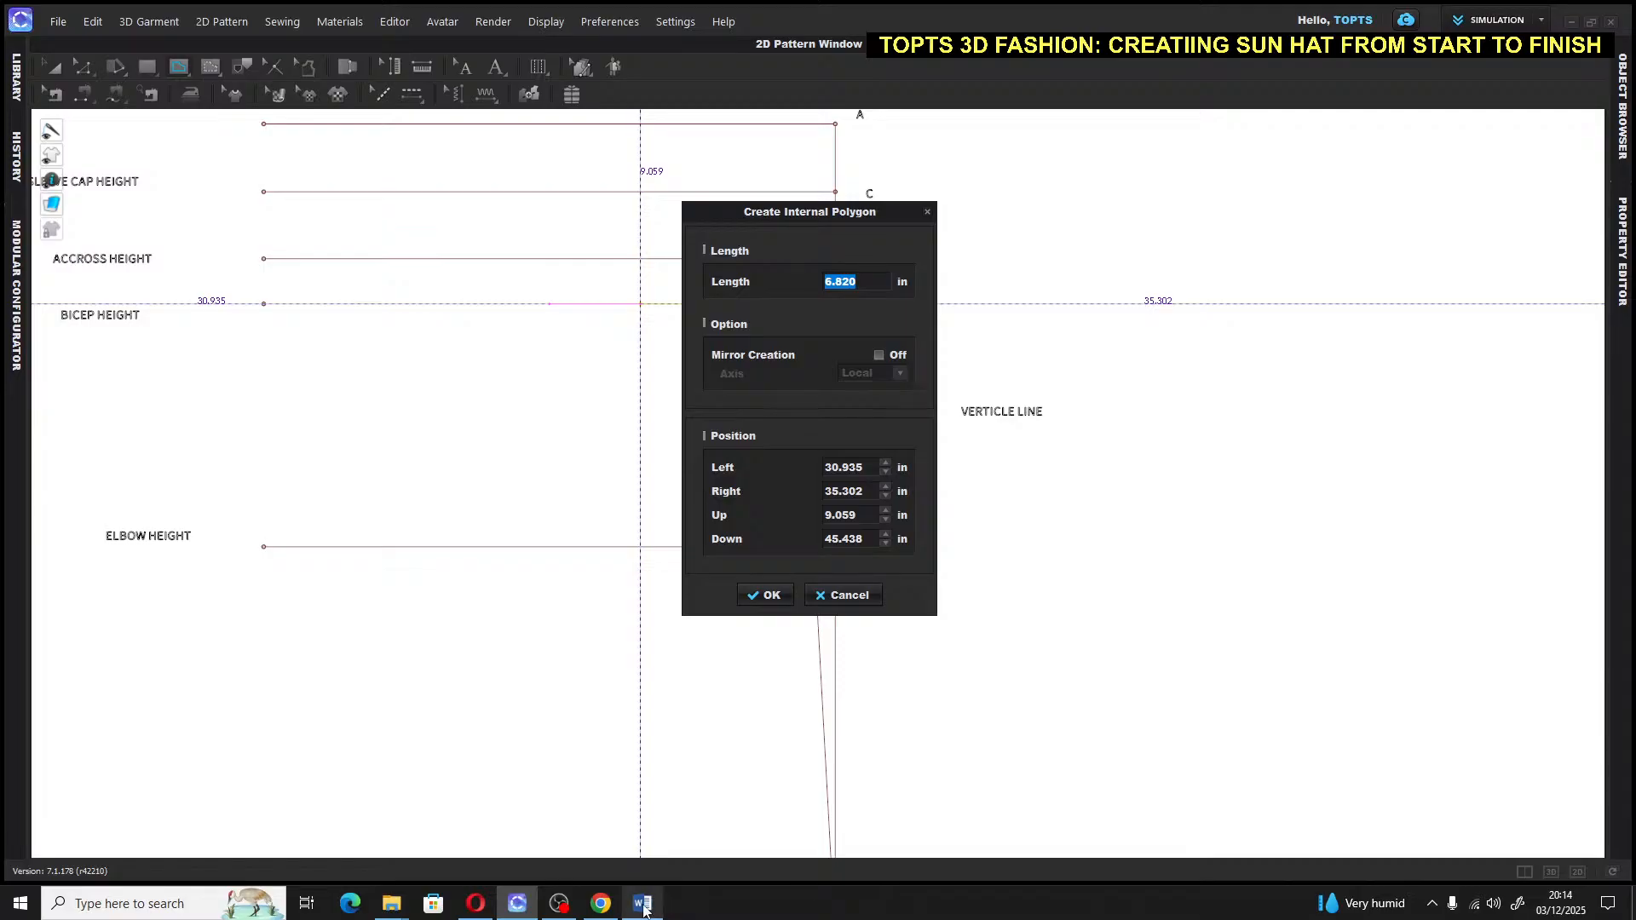
Compute 38 ÷ 4 = 9.5 in Calculator and set the line length to 9.5 in
left_click(106, 903)
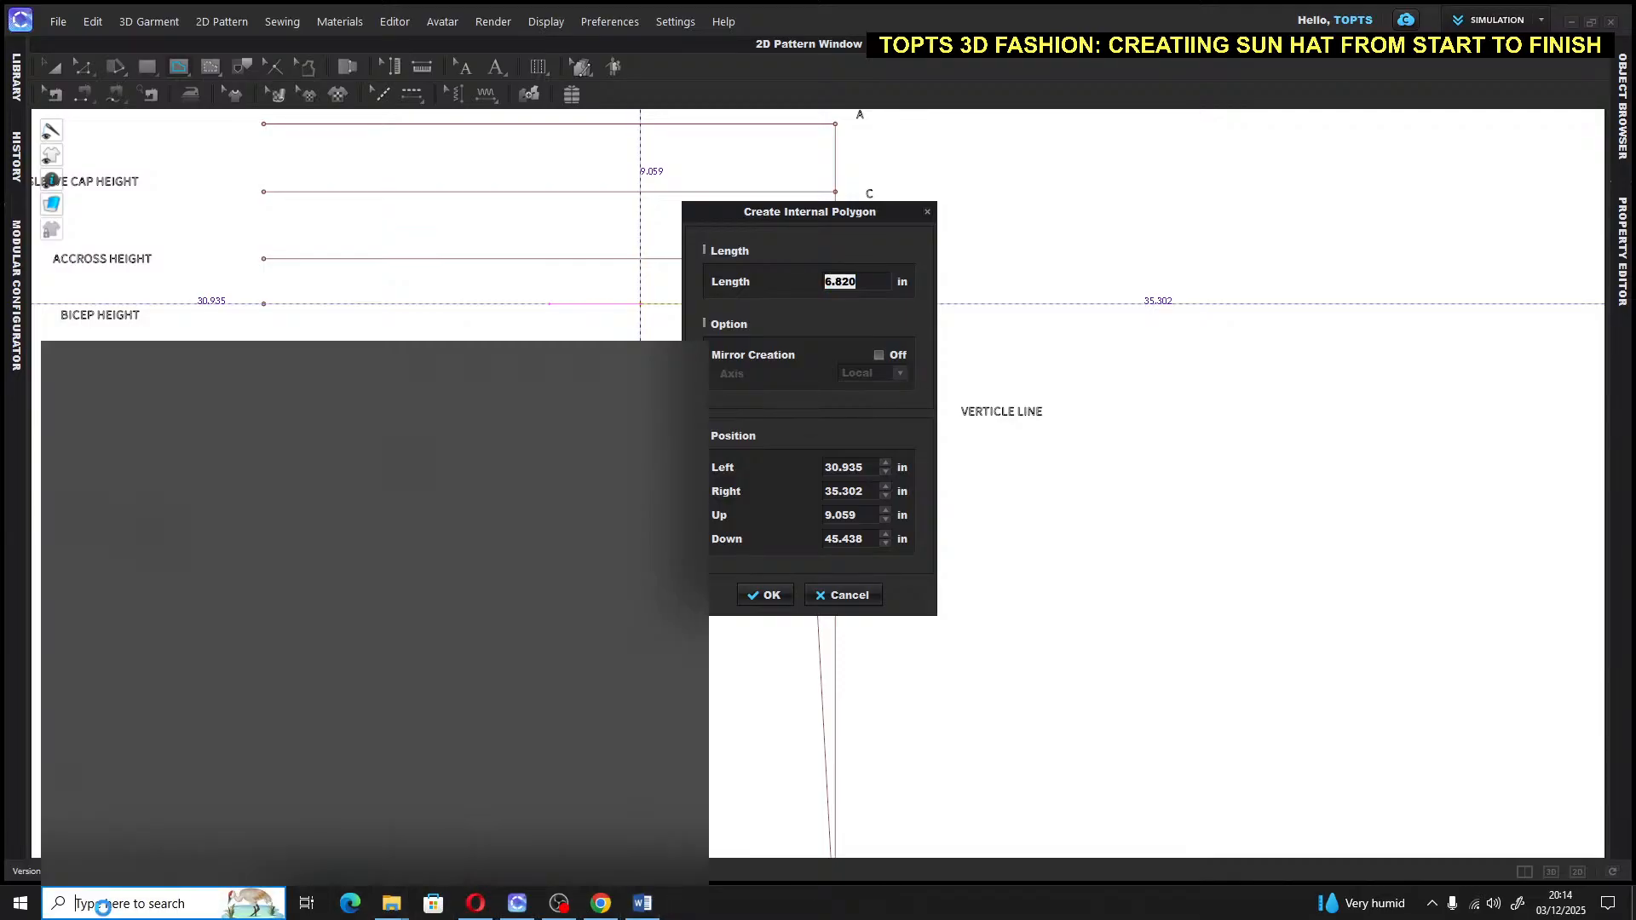
type("cA")
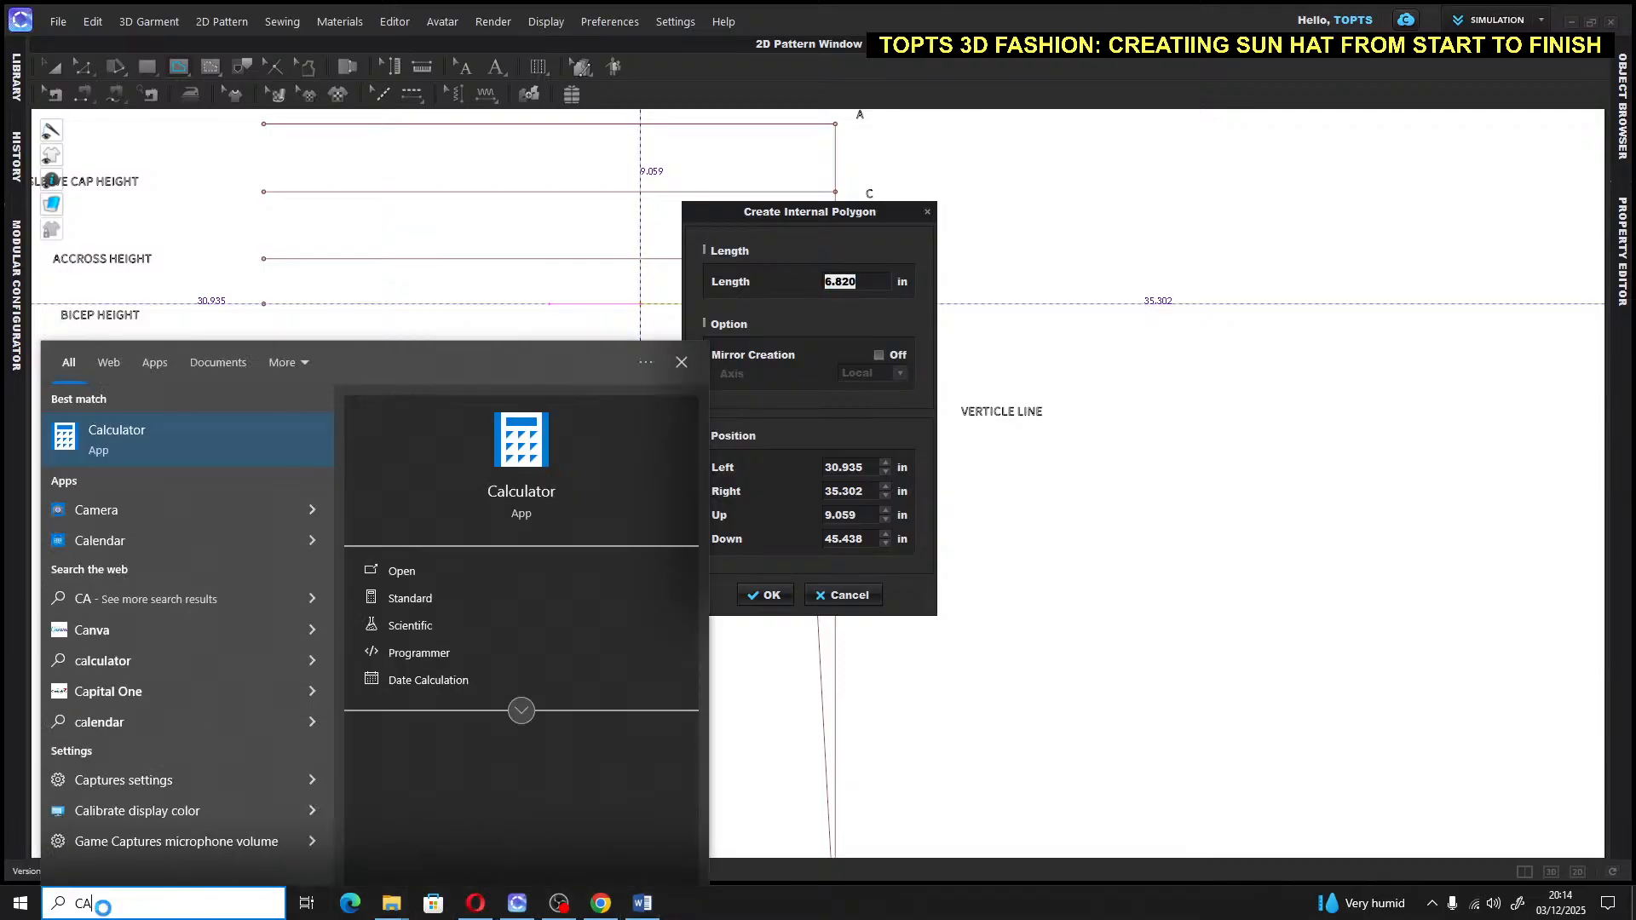
left_click(510, 464)
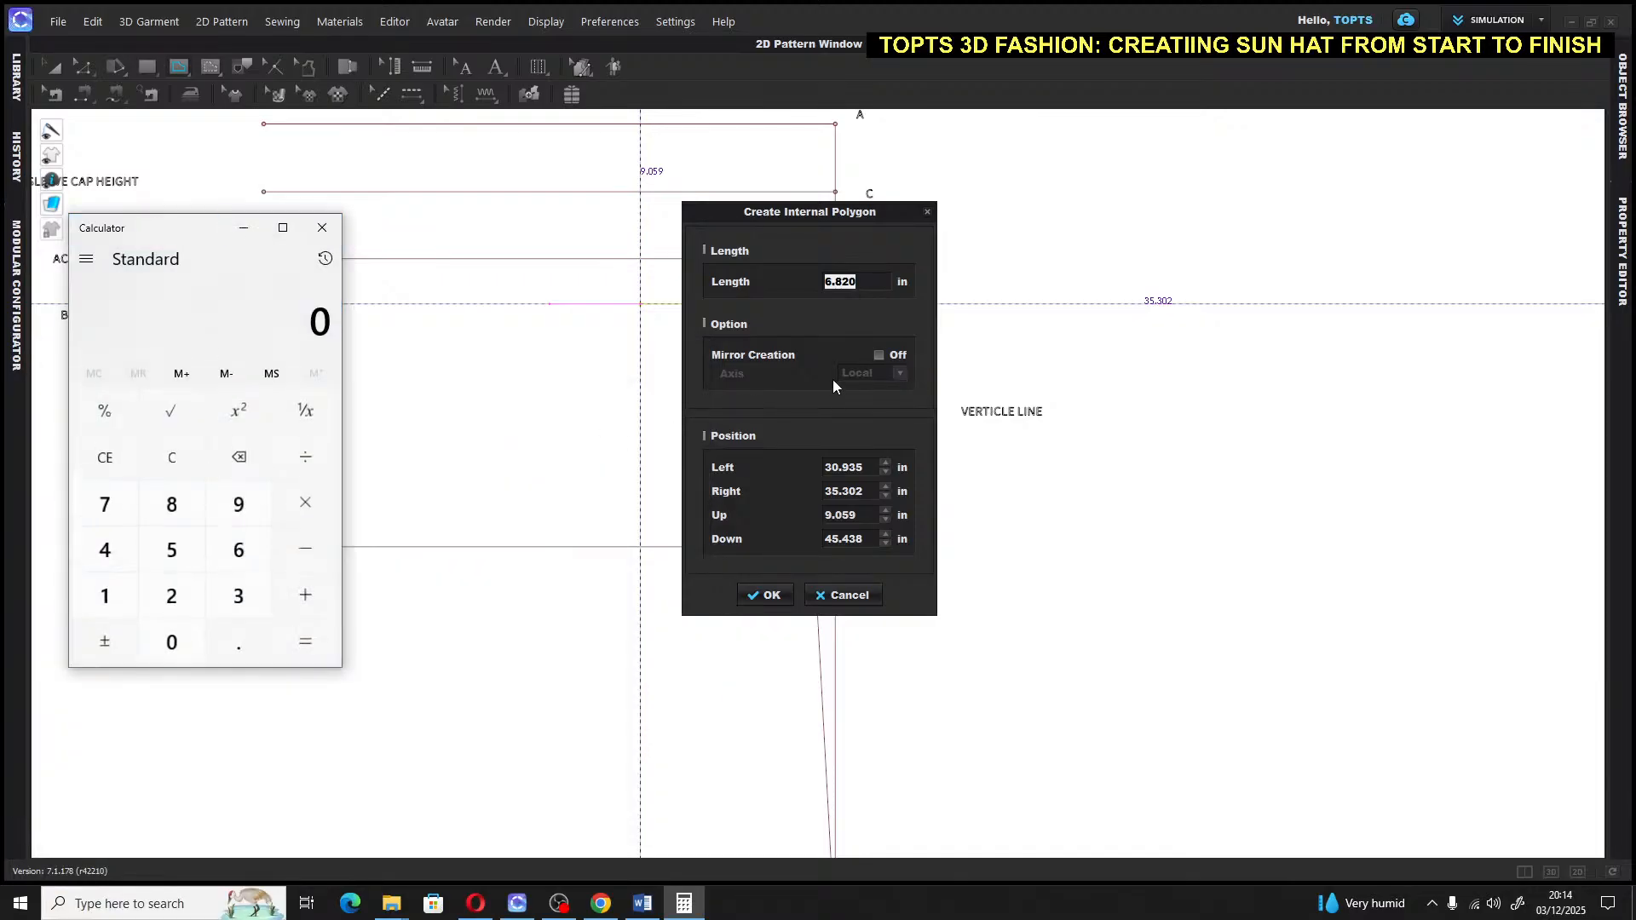
left_click(6, 308)
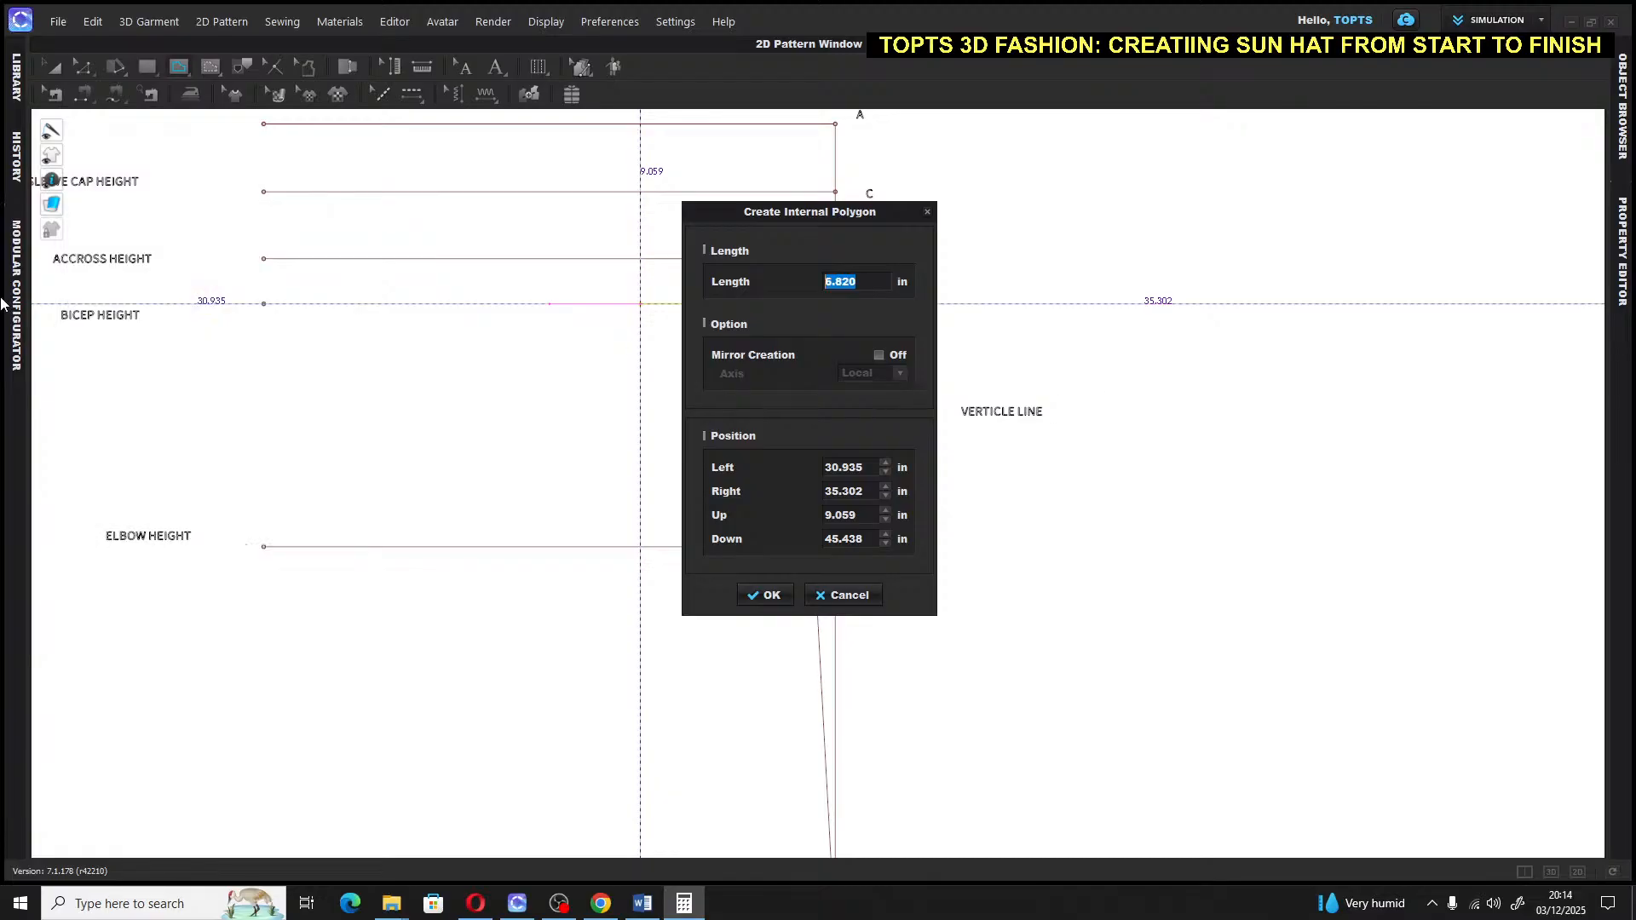
type("3")
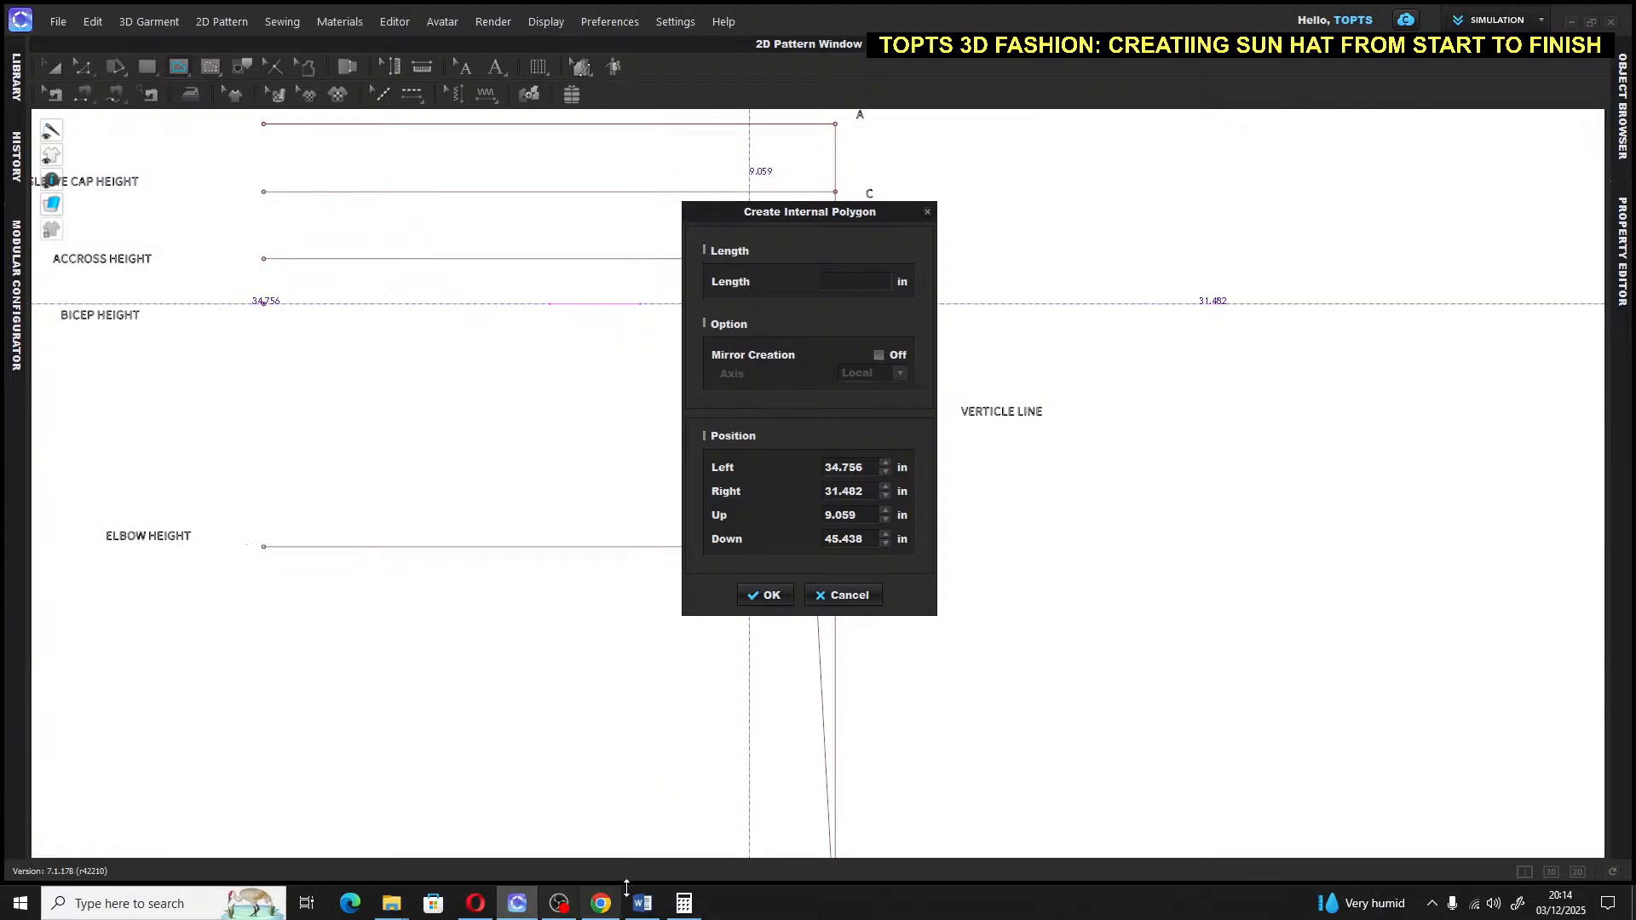
left_click(684, 903)
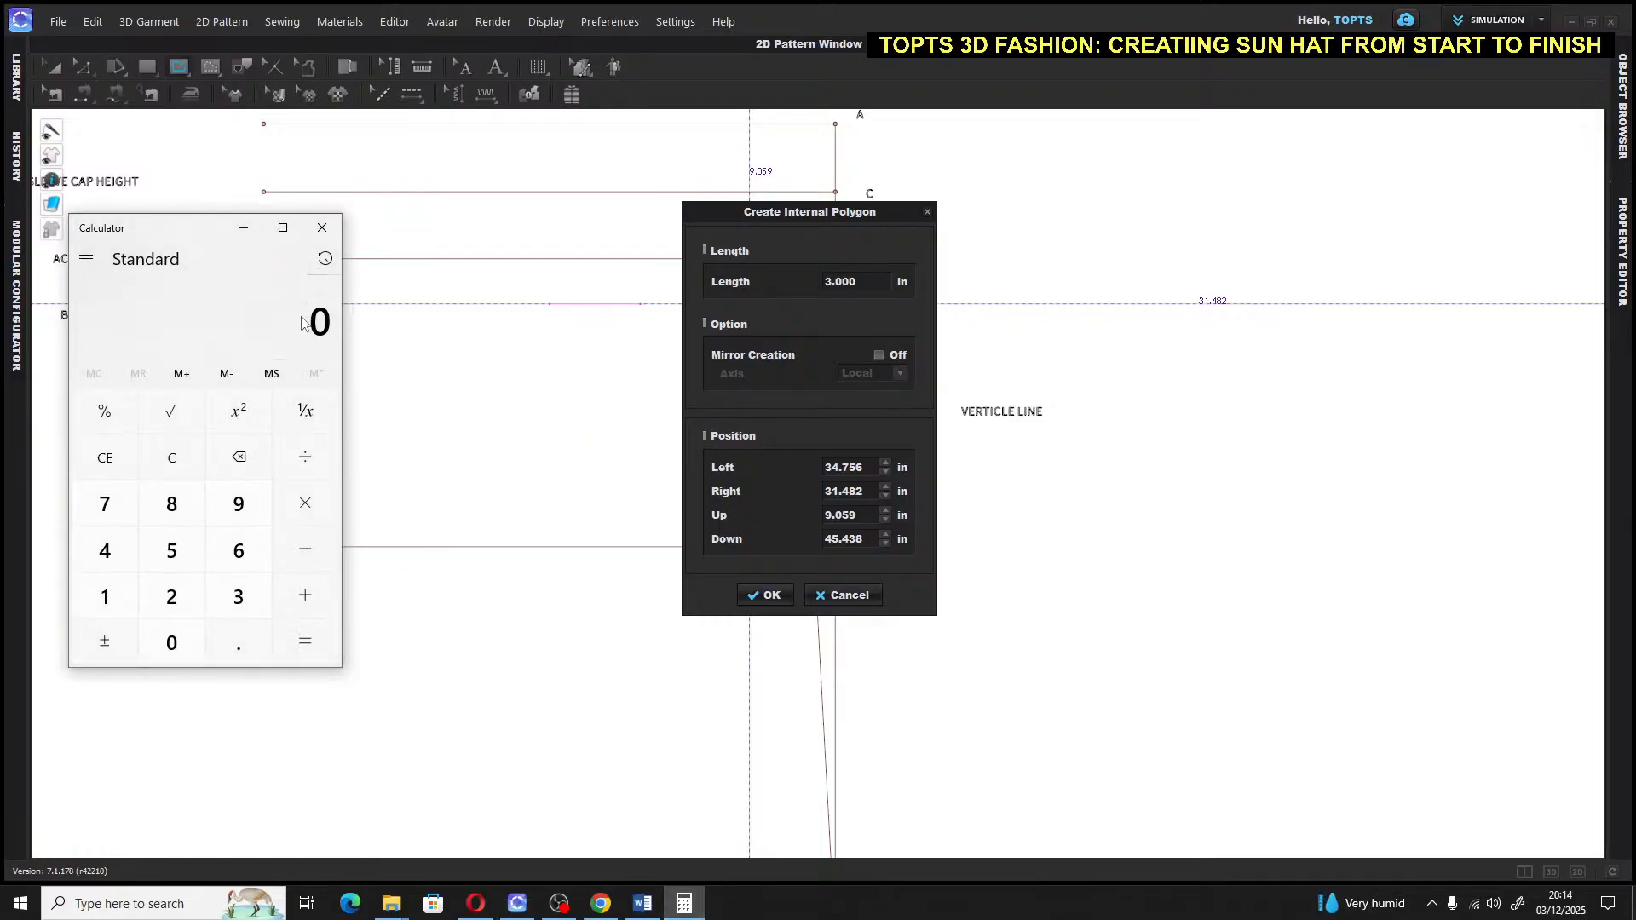
left_click(238, 597)
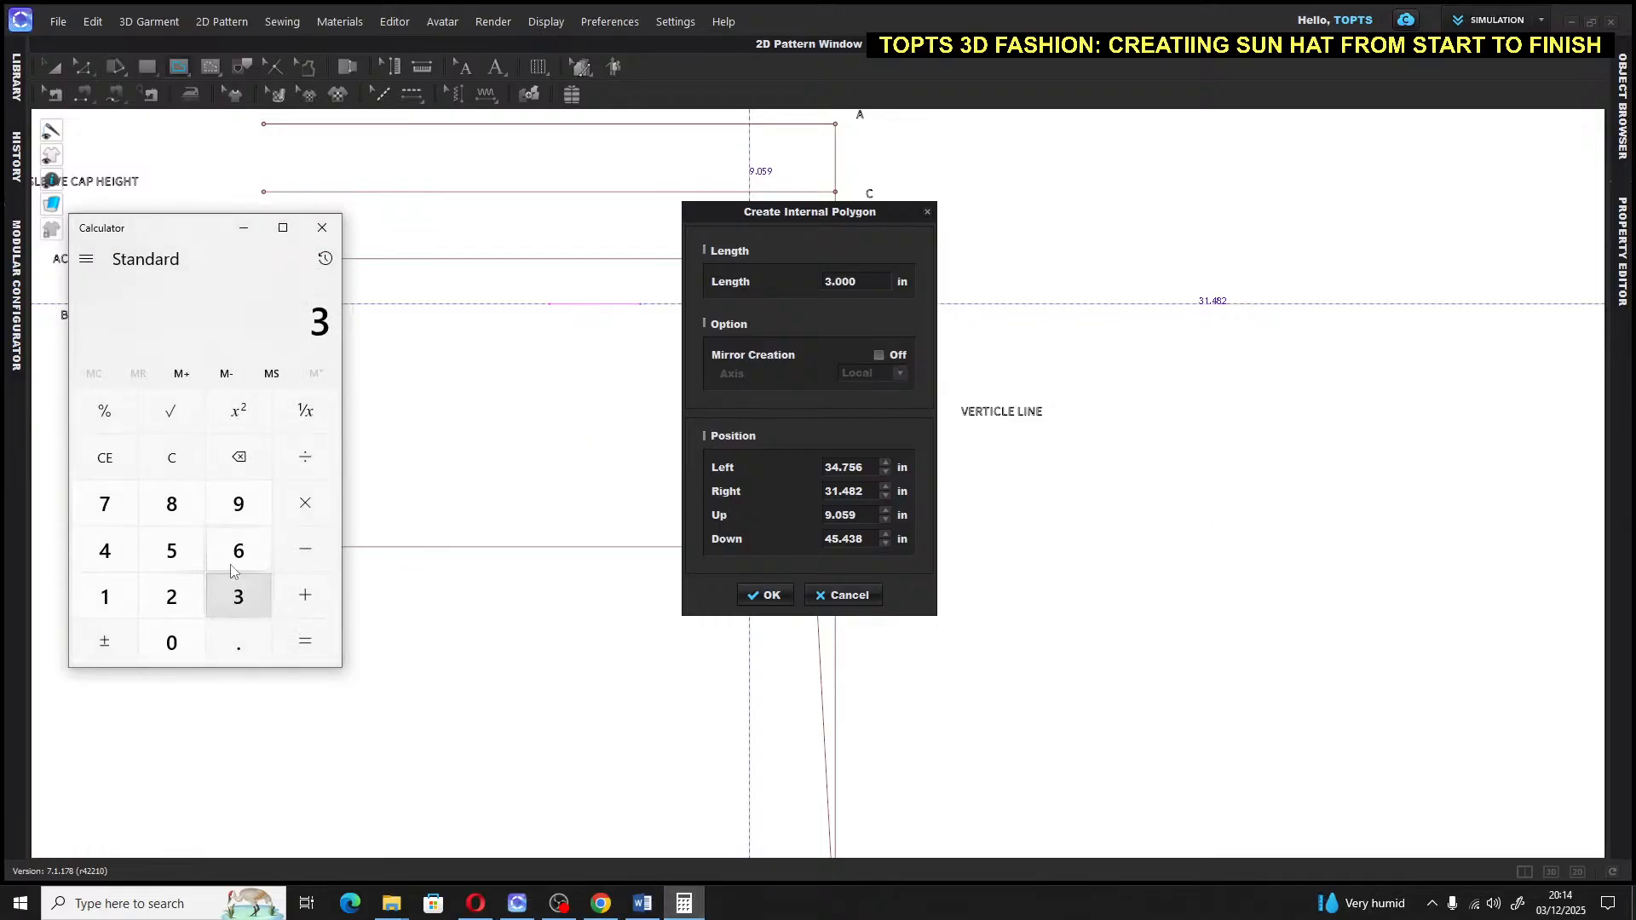
left_click(173, 505)
left_click(304, 456)
left_click(104, 550)
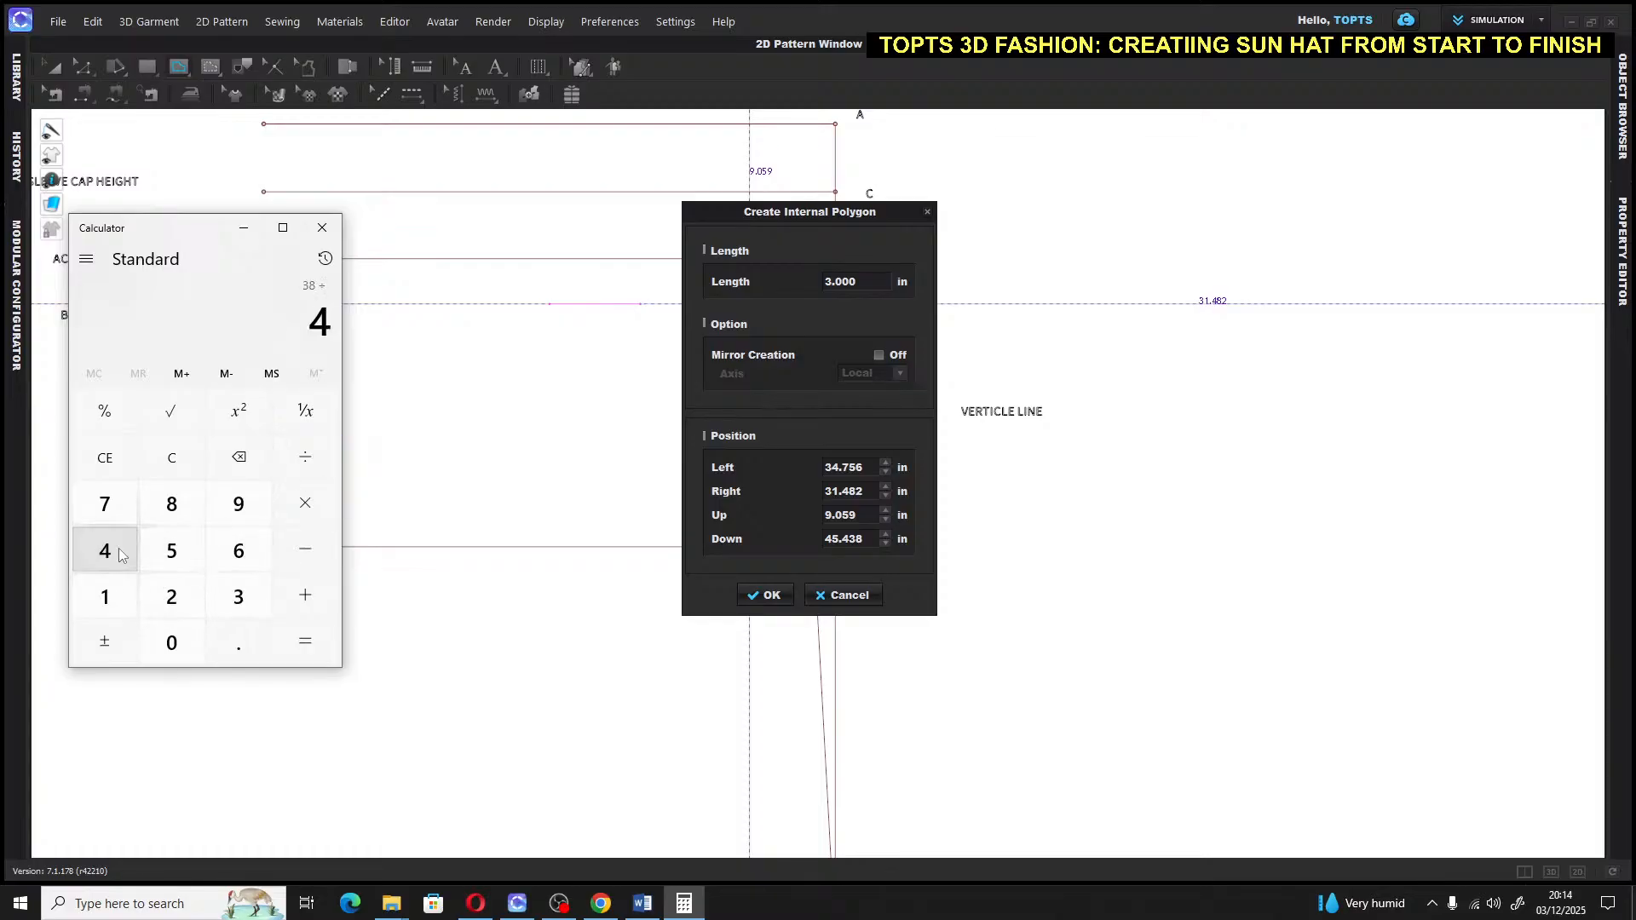
left_click(305, 641)
left_click(305, 503)
left_click(869, 282)
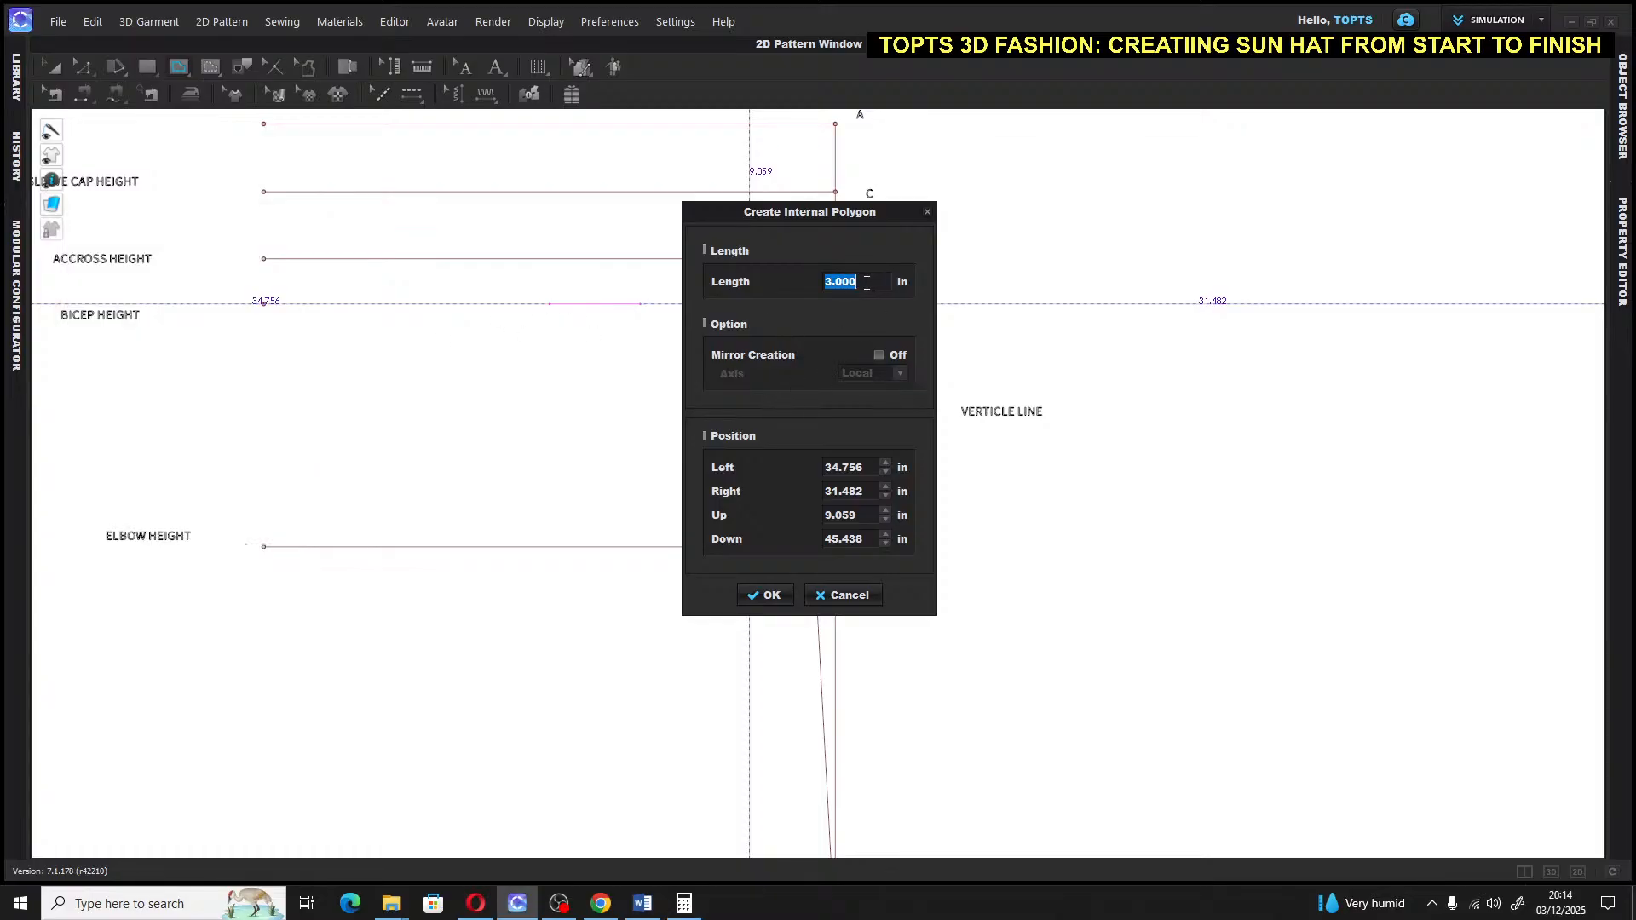
type("9")
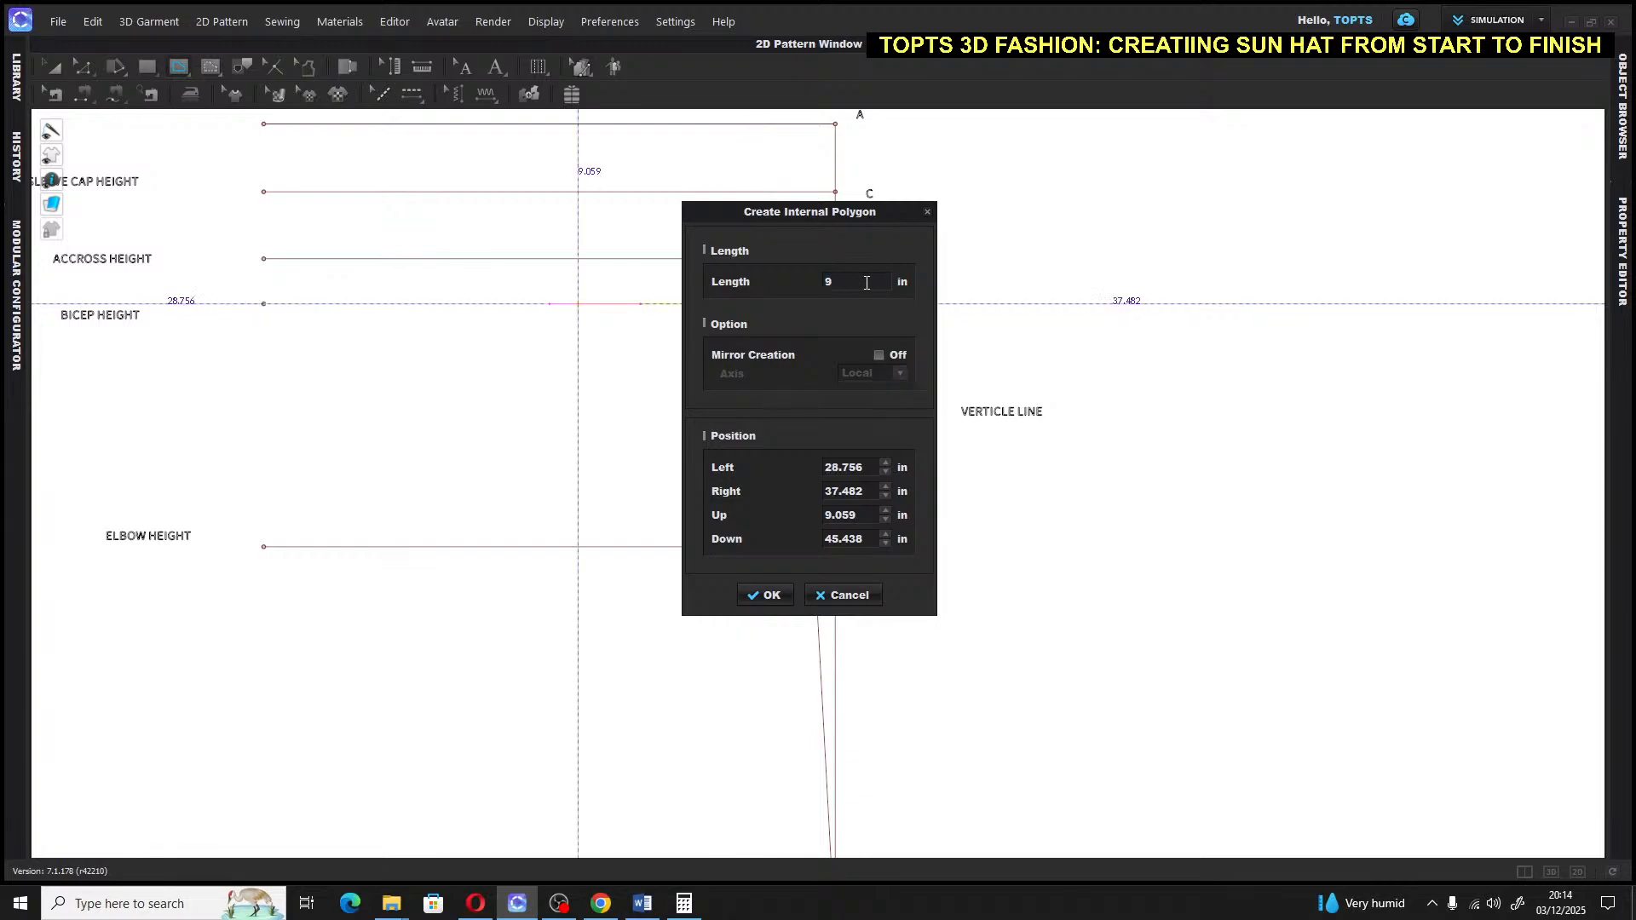
type(".5")
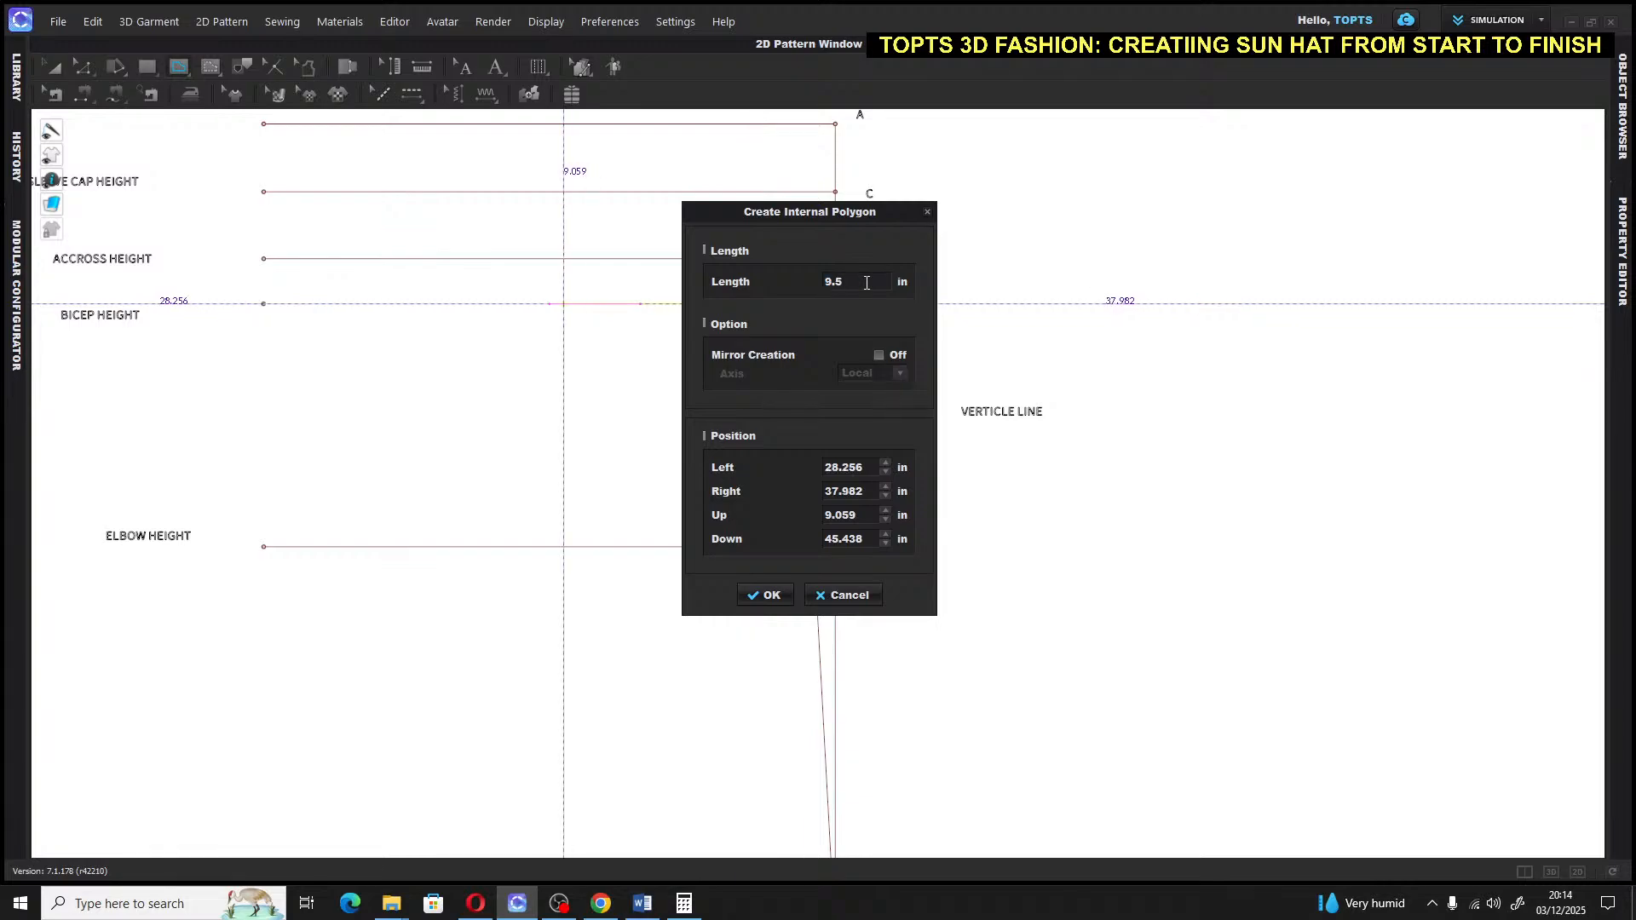
left_click(766, 595)
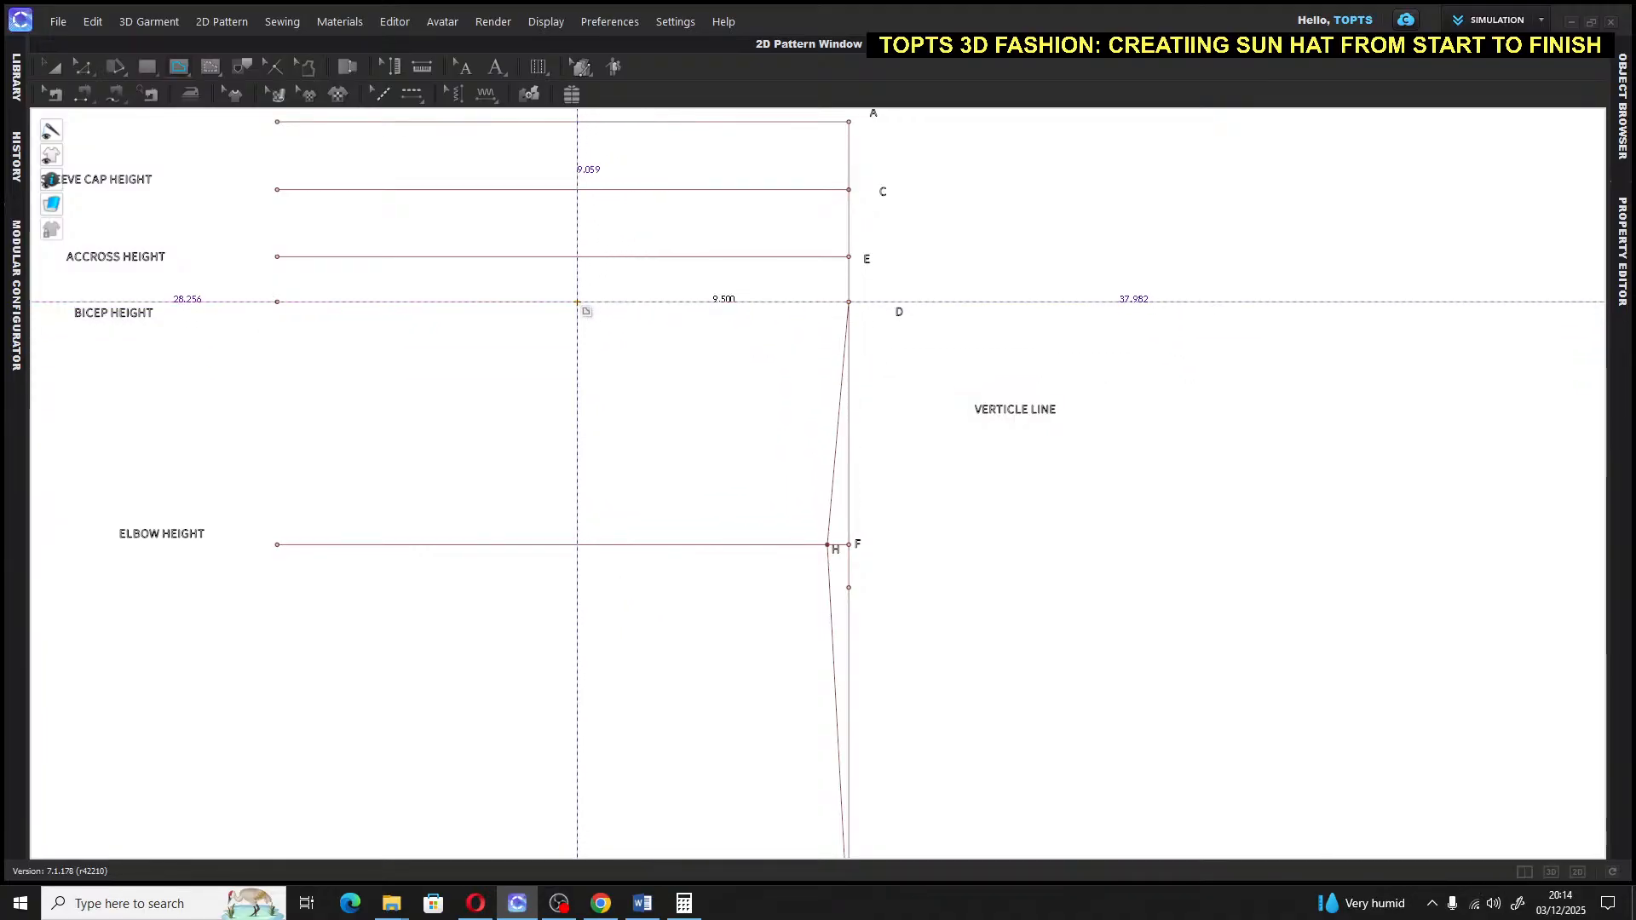
Place the letter J at the left end of the 9.5 in bicep segment
left_click(578, 302)
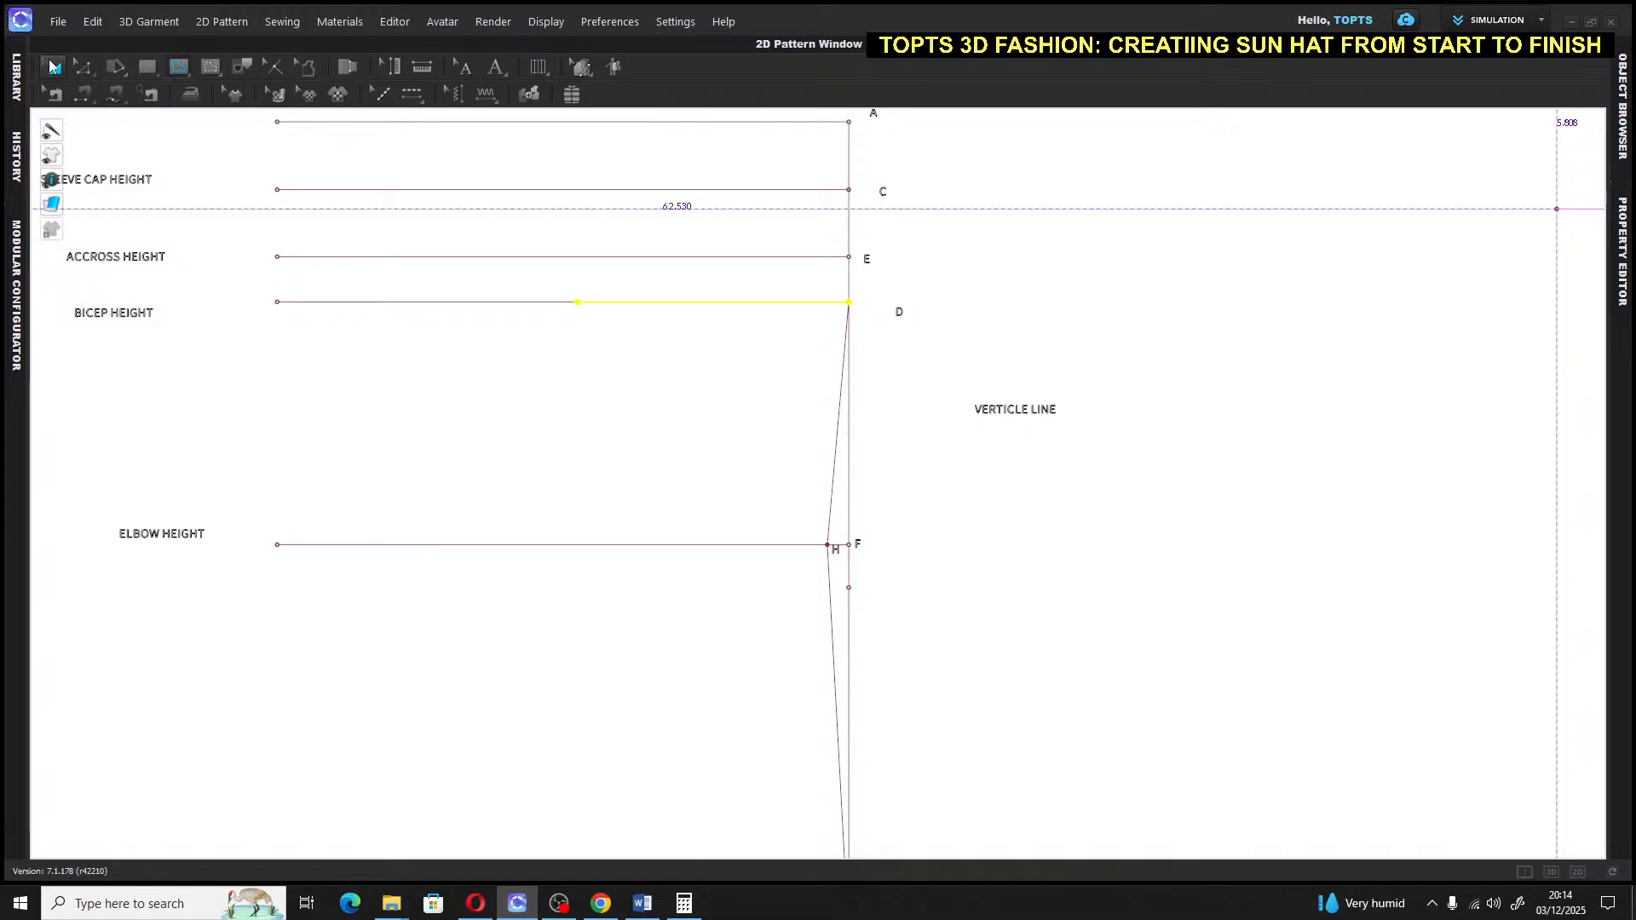
left_click(496, 67)
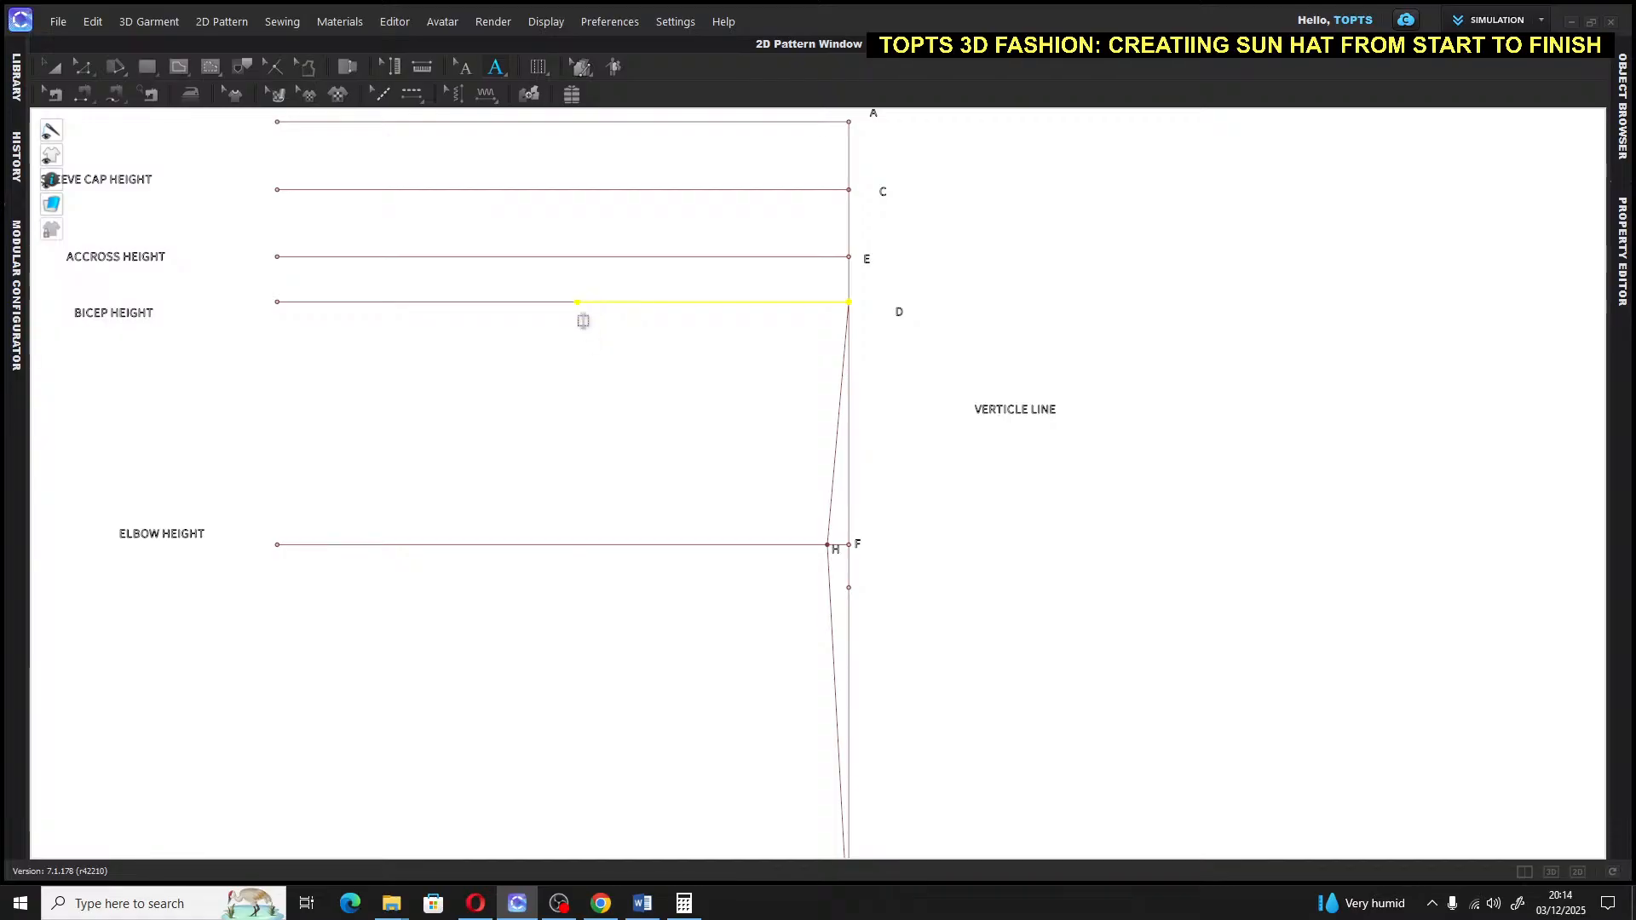
scroll(581, 322, "up", 3)
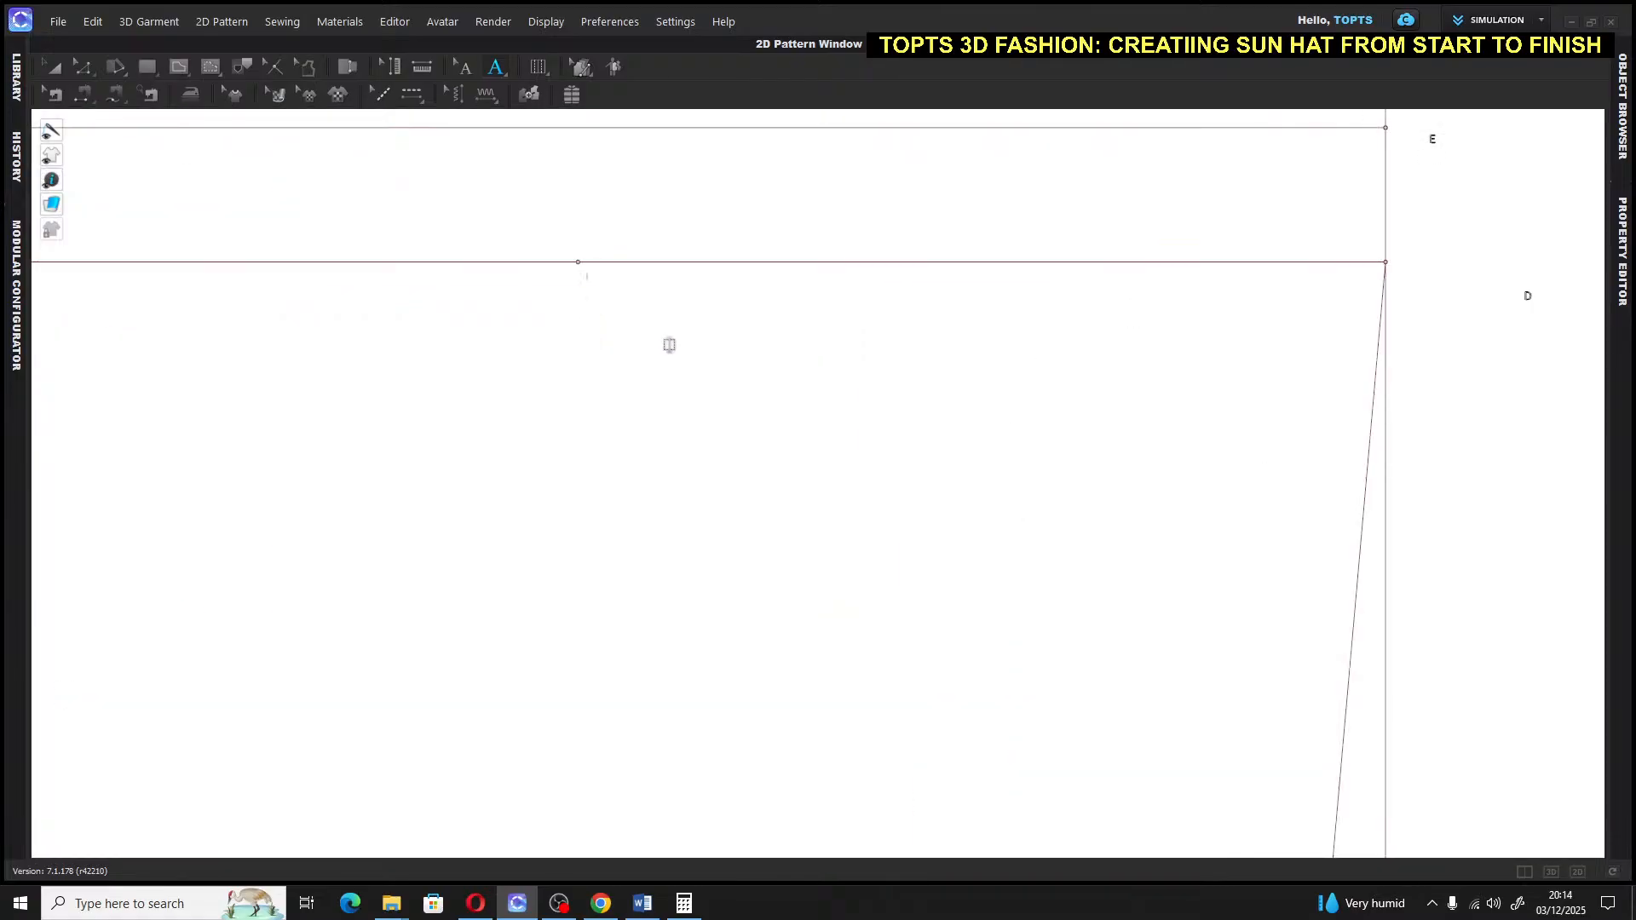
type("J")
left_click(54, 67)
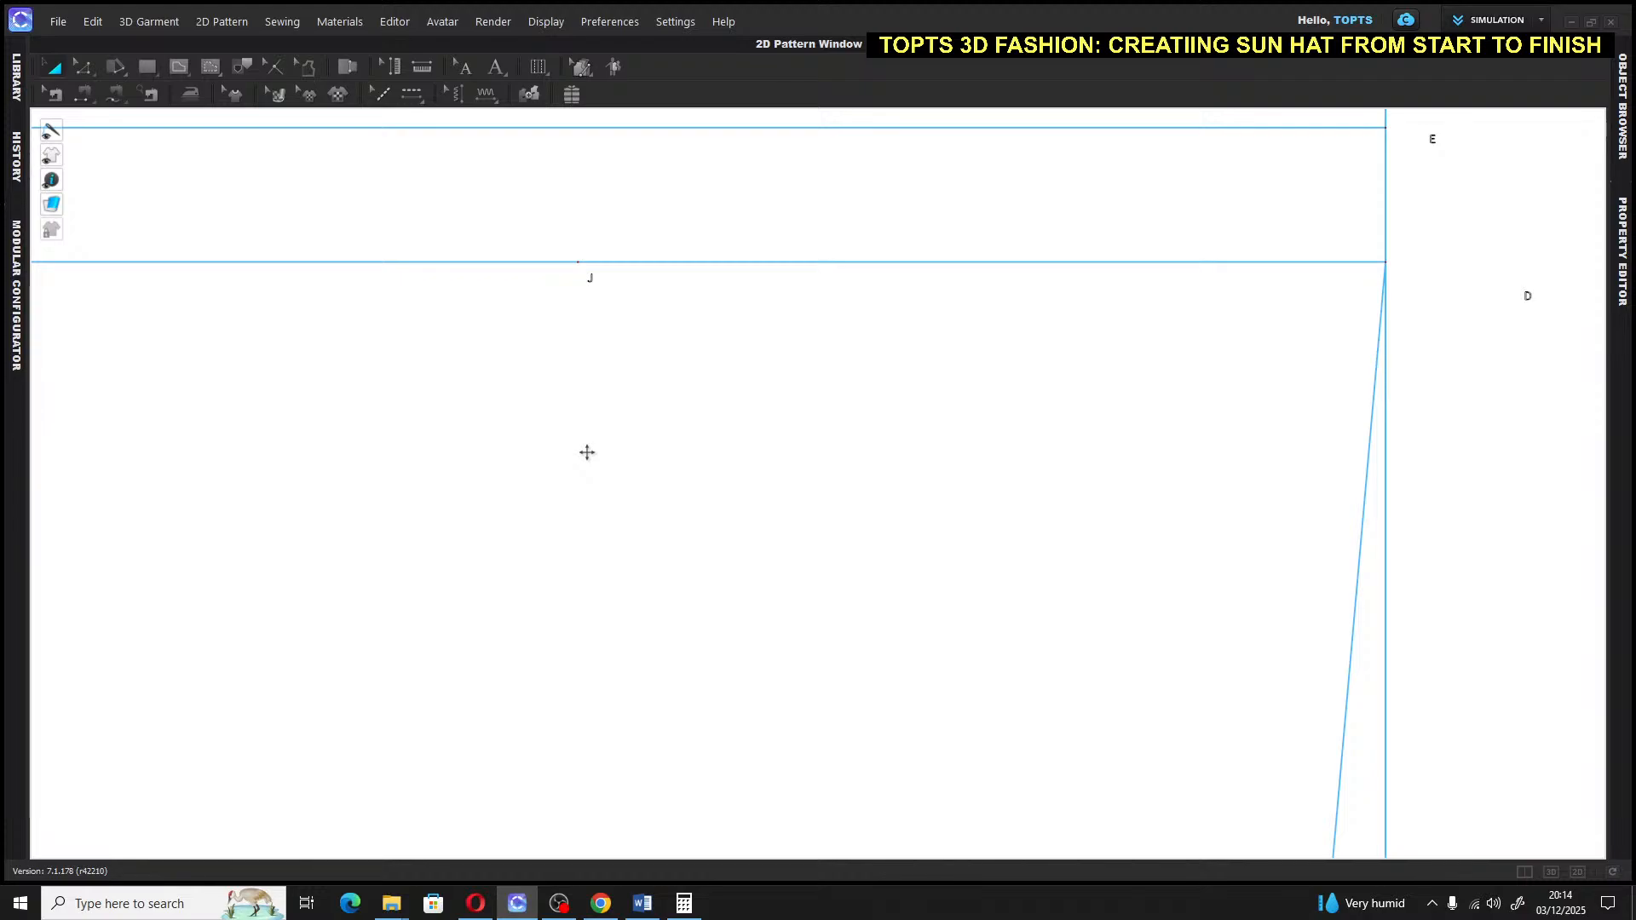
Draw a slanted internal line from point I through J up to the sleeve cap height line
scroll(587, 453, "down", 5)
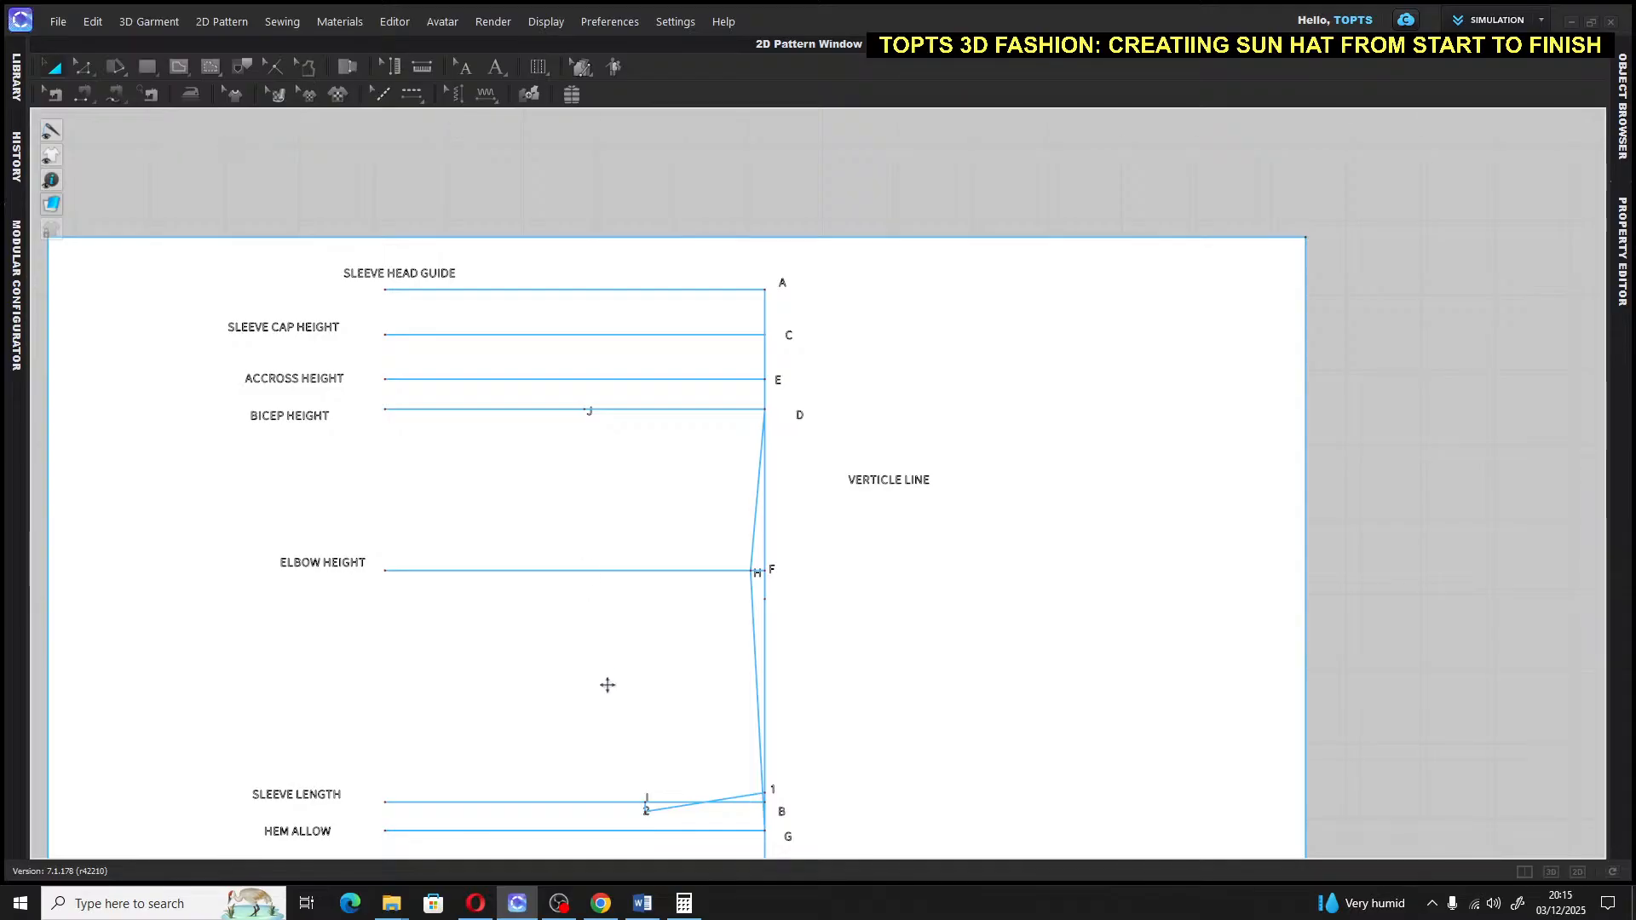
scroll(650, 805, "up", 3)
scroll(651, 799, "up", 3)
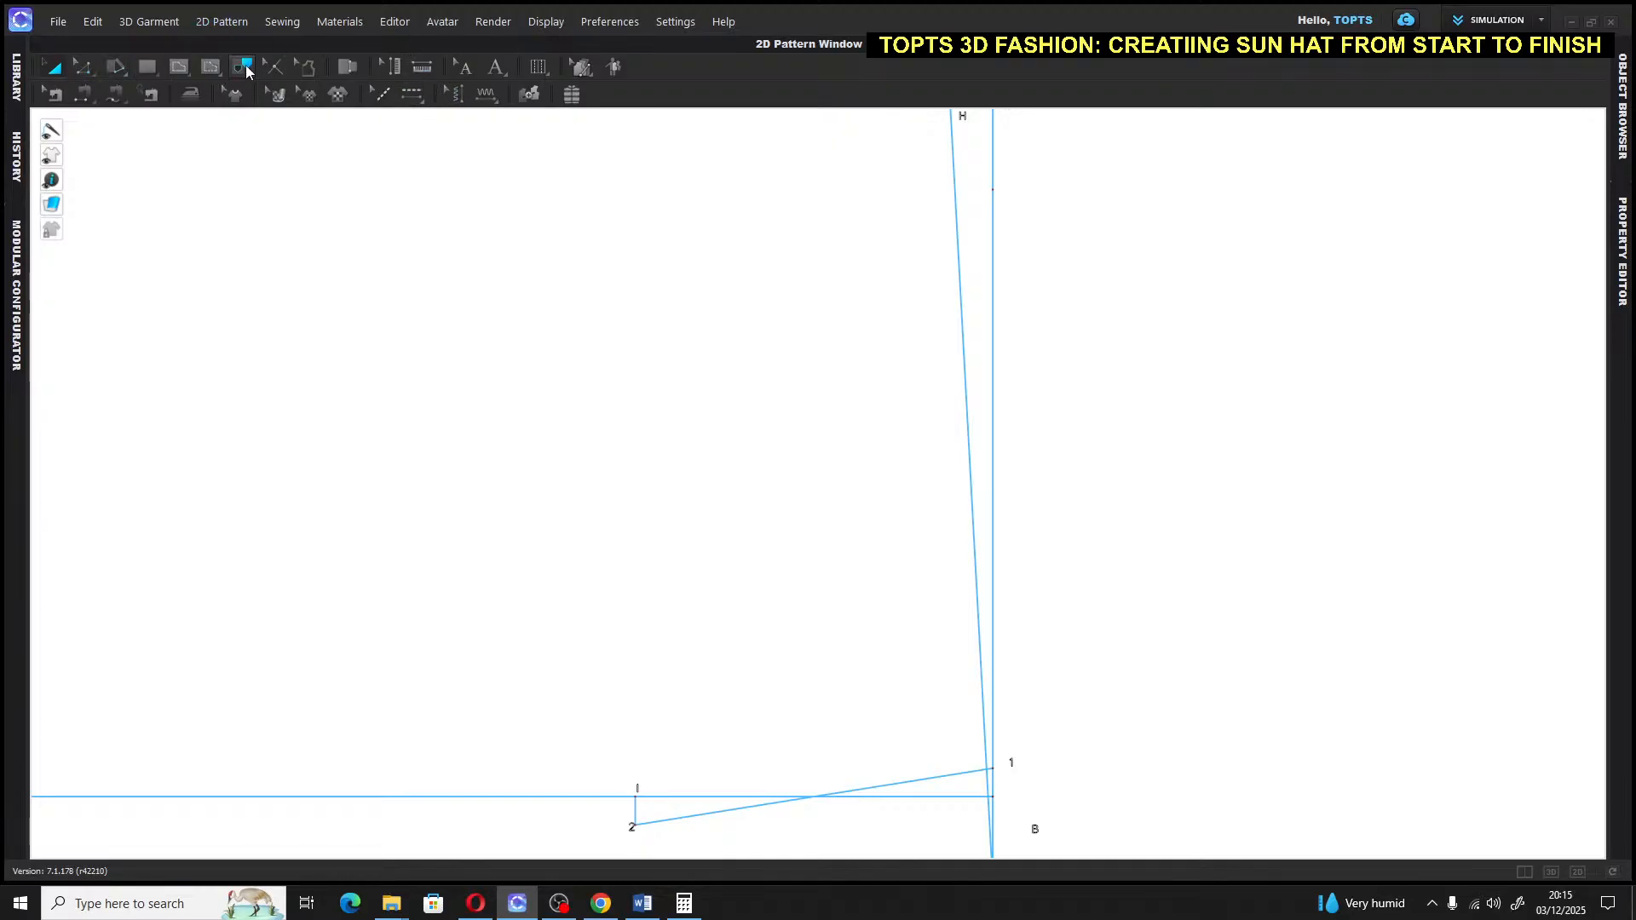
left_click(179, 67)
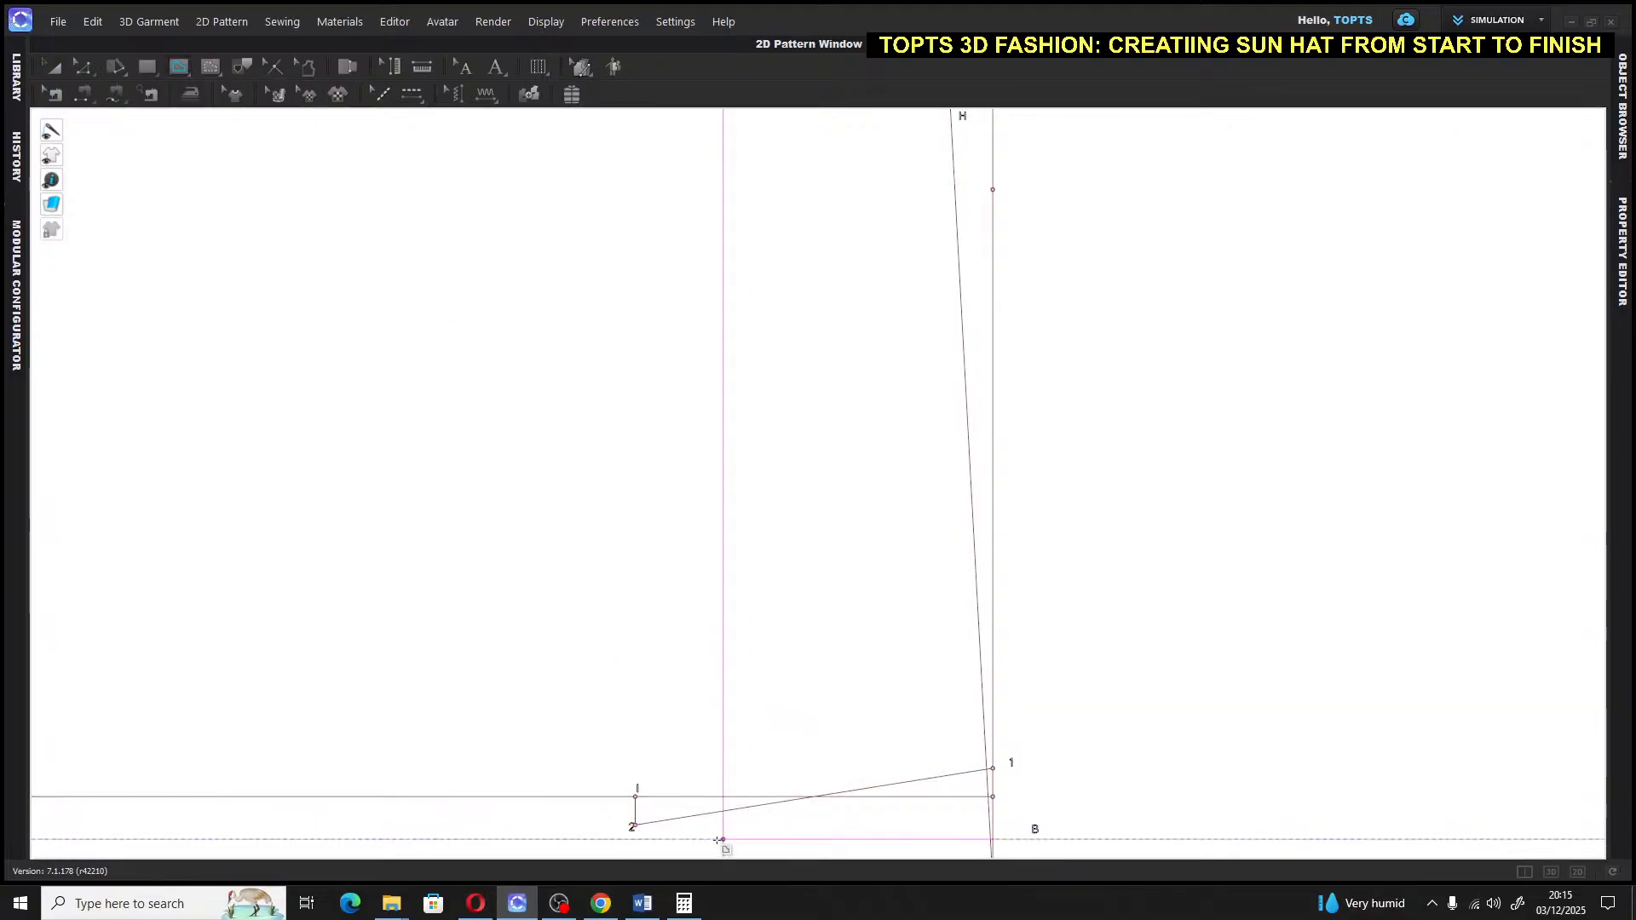
left_click(635, 797)
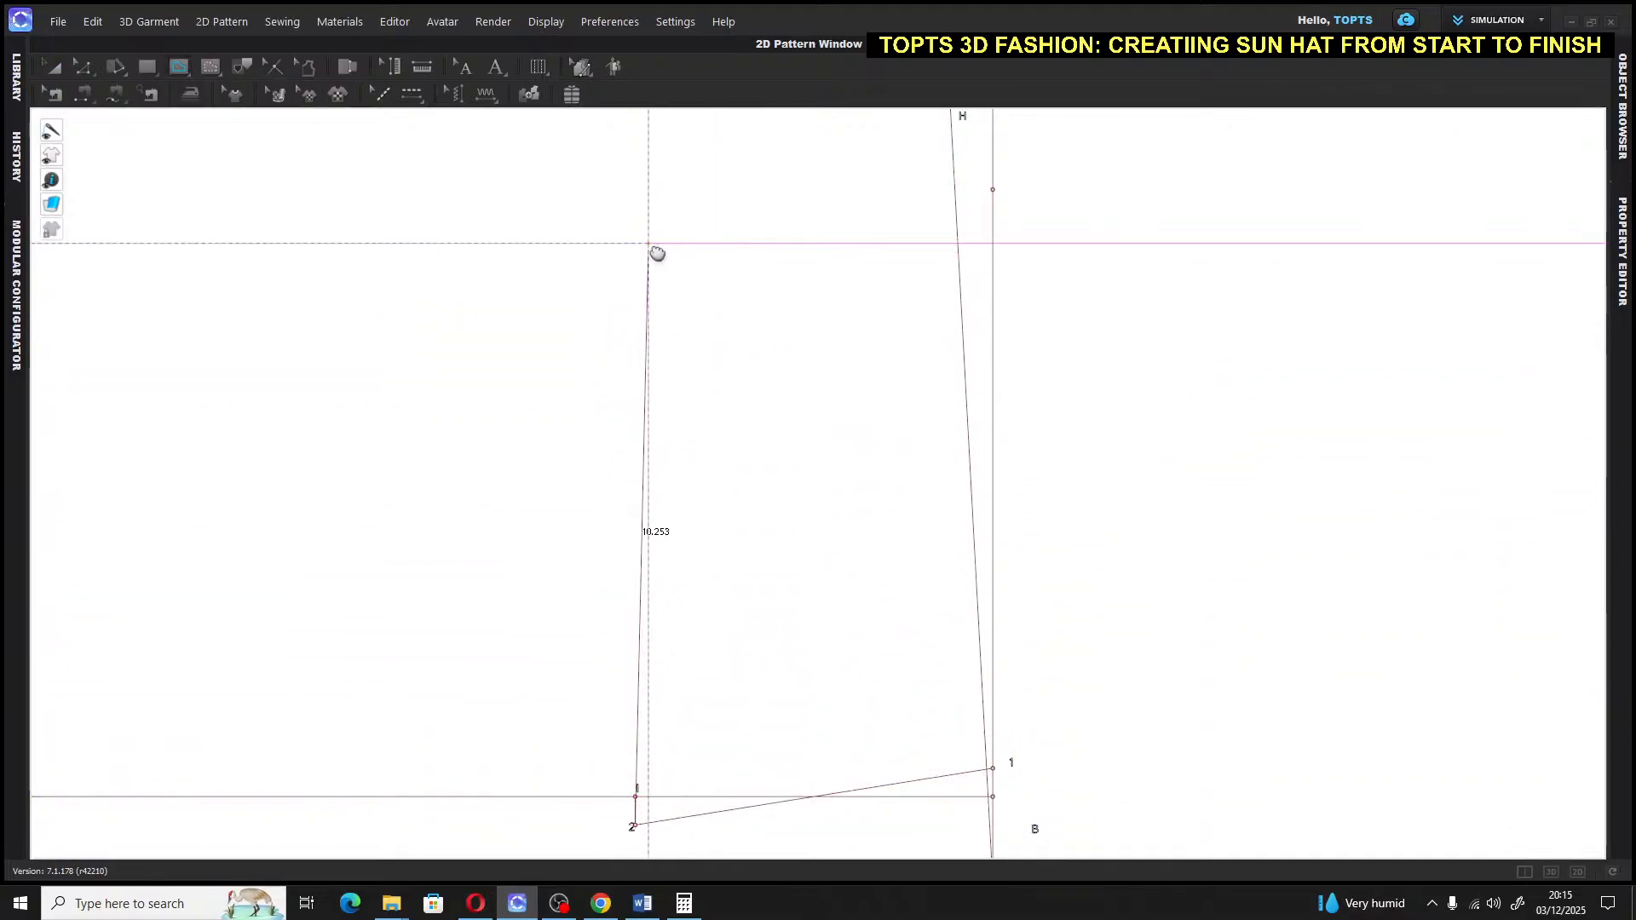
middle_click_drag(657, 253, 647, 726)
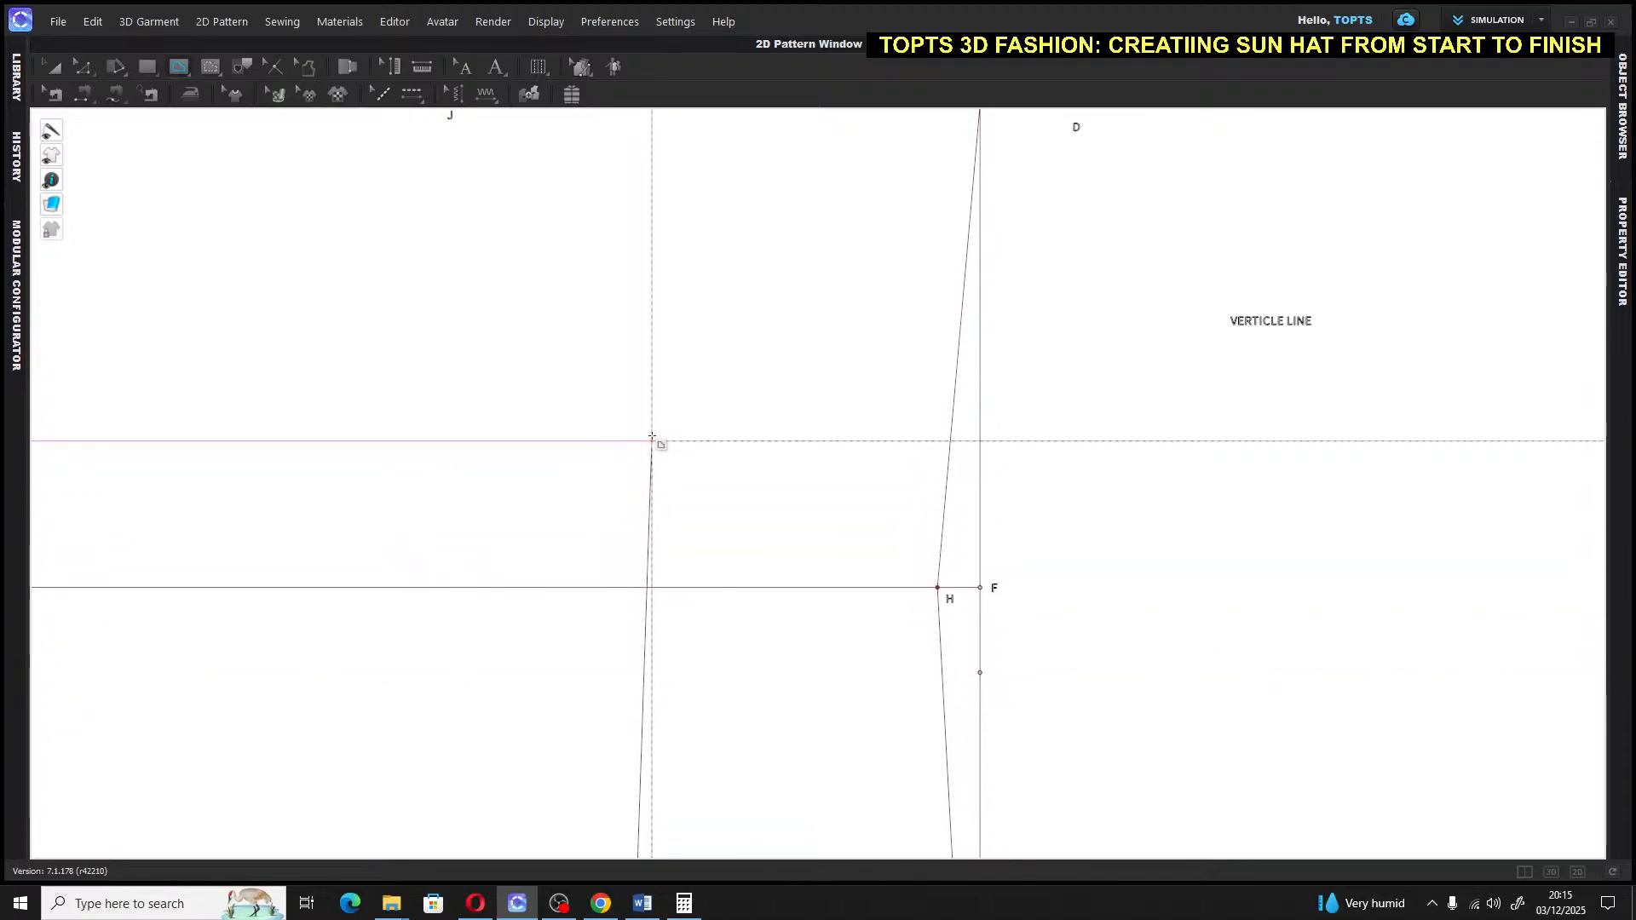
middle_click_drag(652, 437, 632, 767)
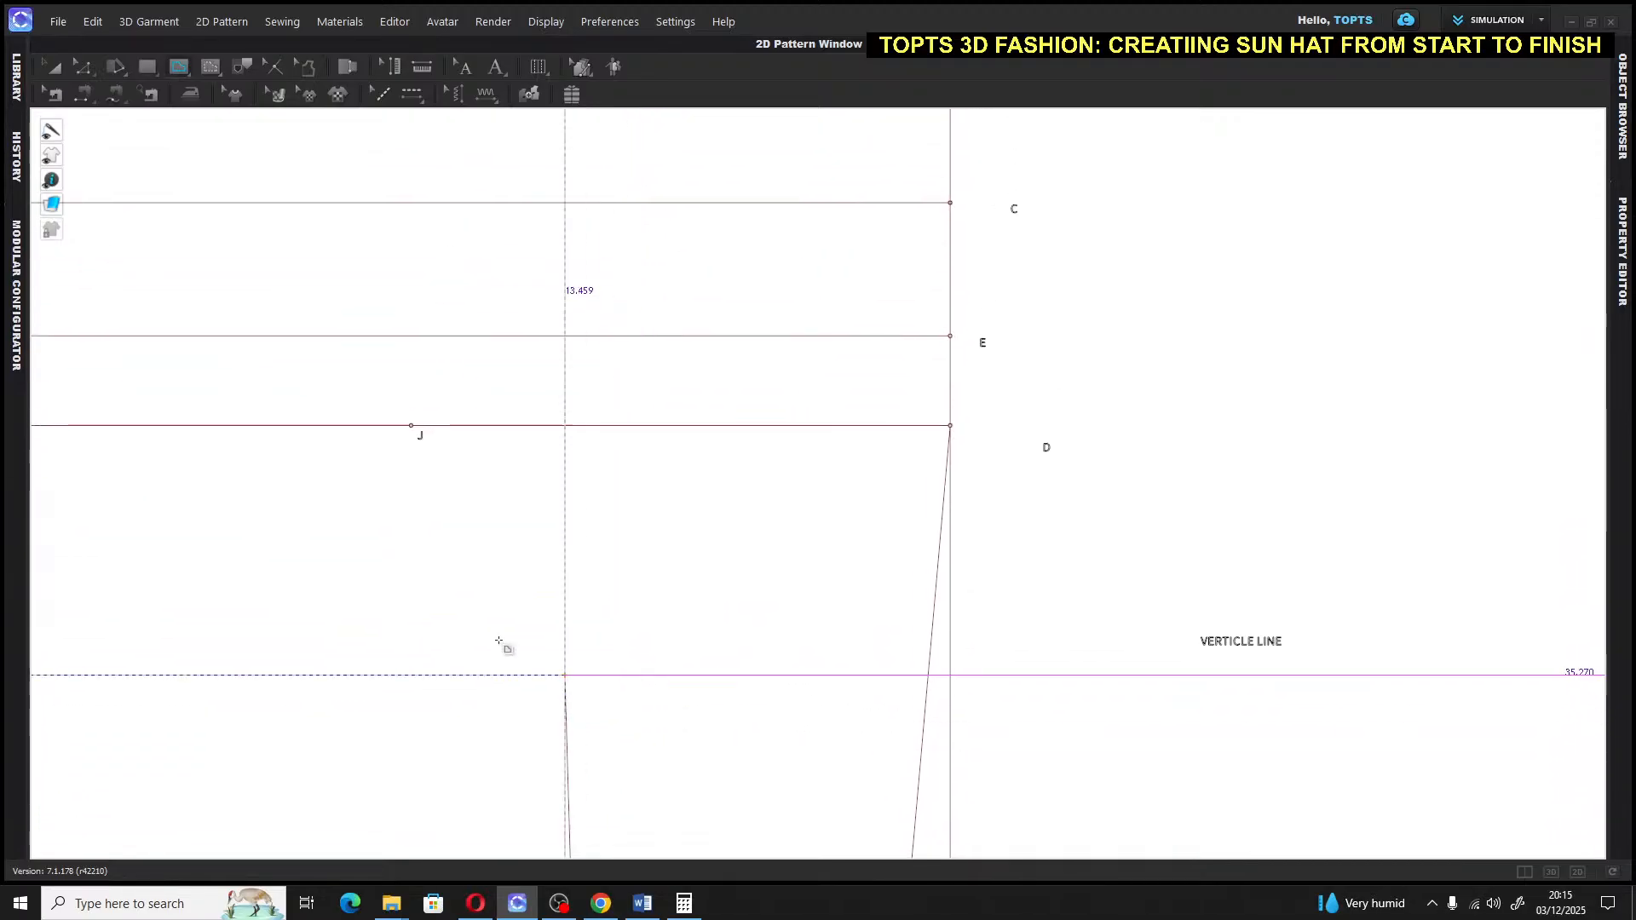
left_click(410, 426)
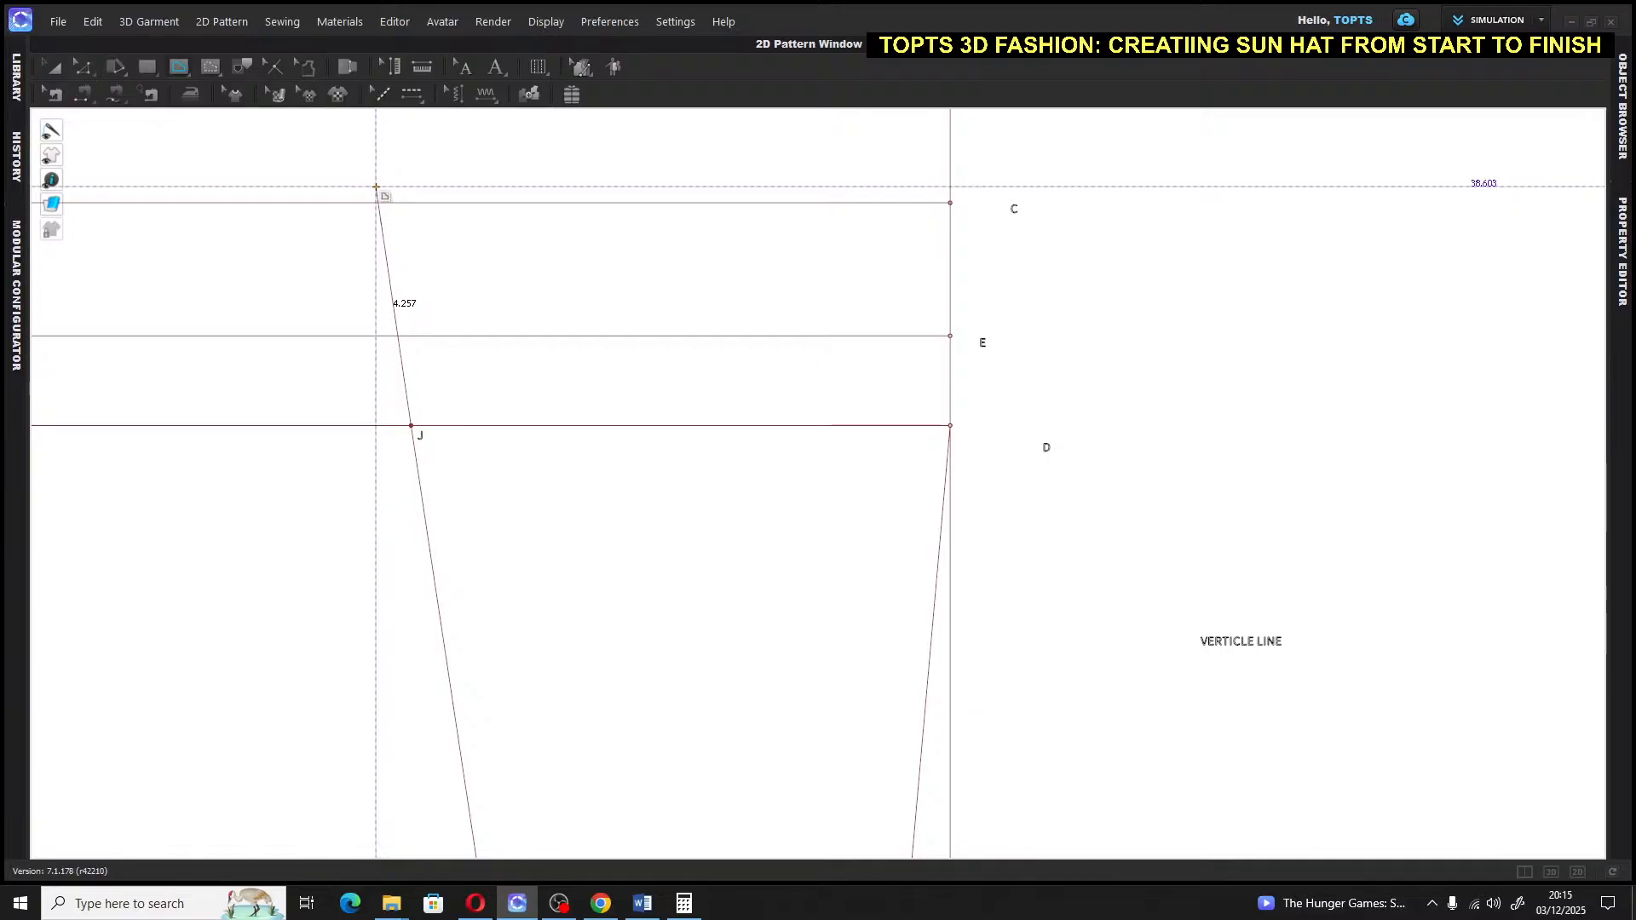
double_click(376, 187)
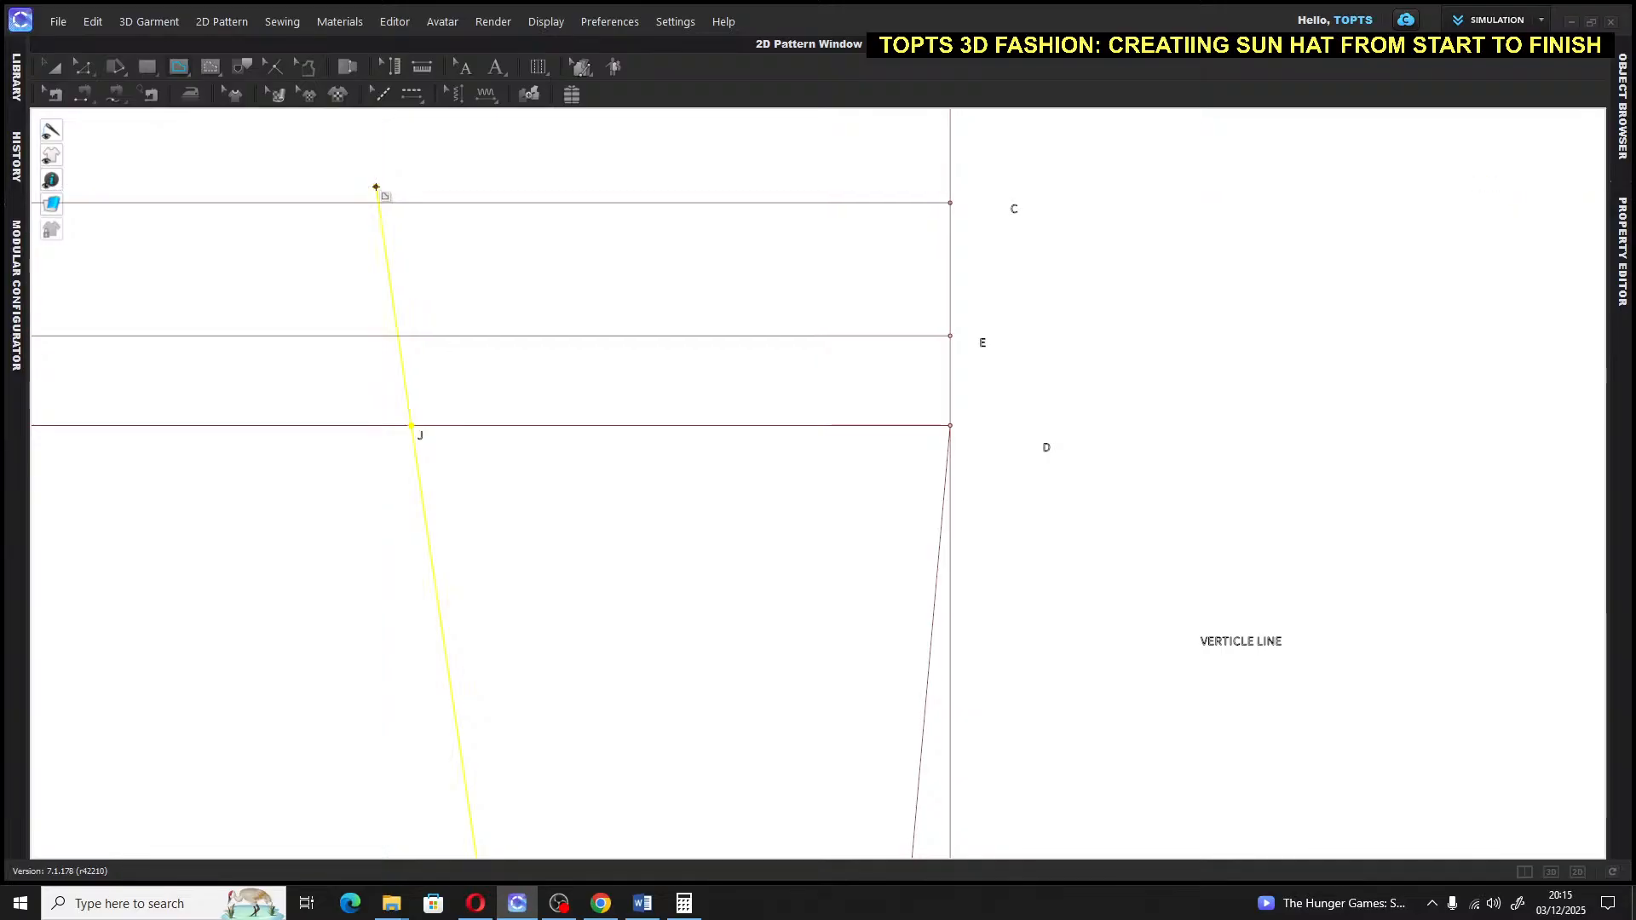
left_click(244, 147)
middle_click_drag(245, 146, 191, 134)
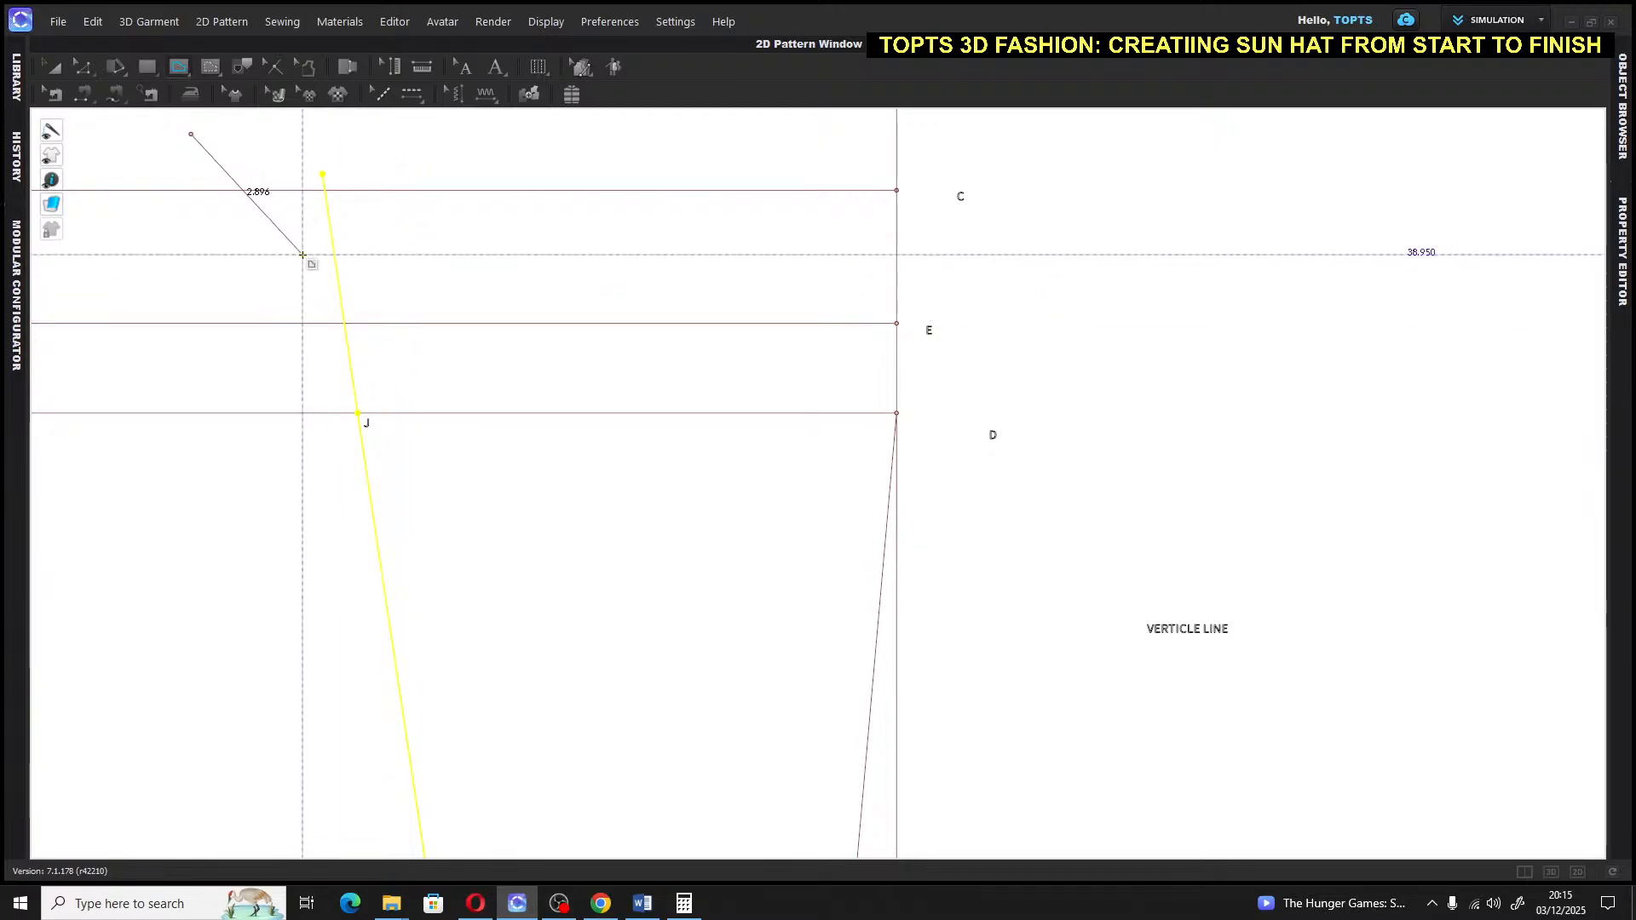
key("Escape")
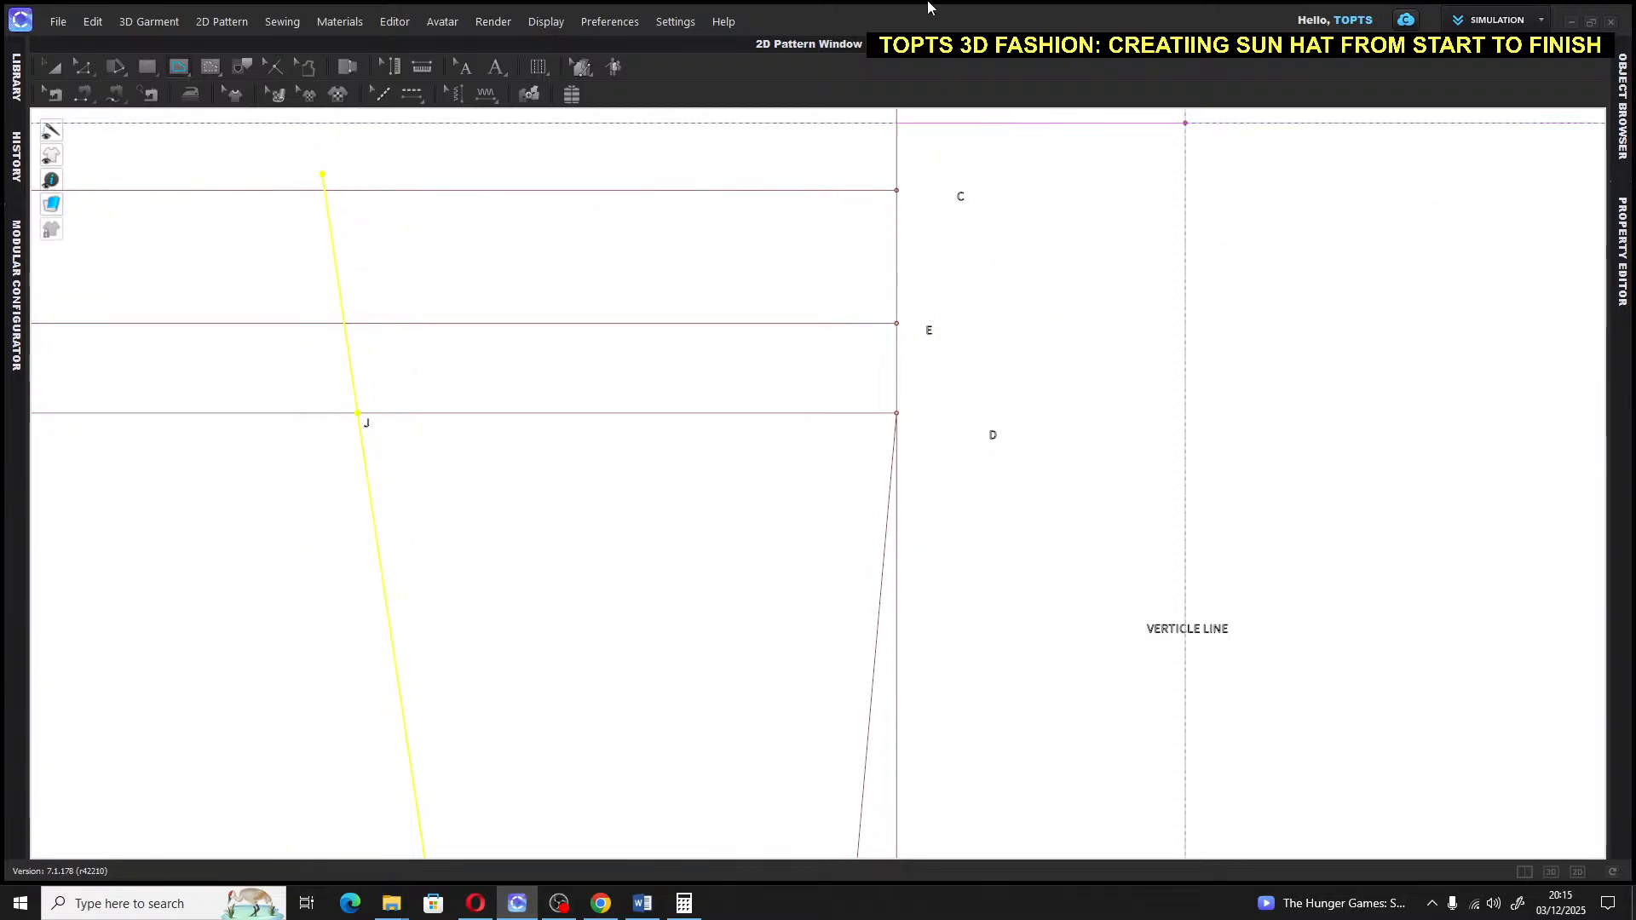
scroll(1057, 380, "down", 5)
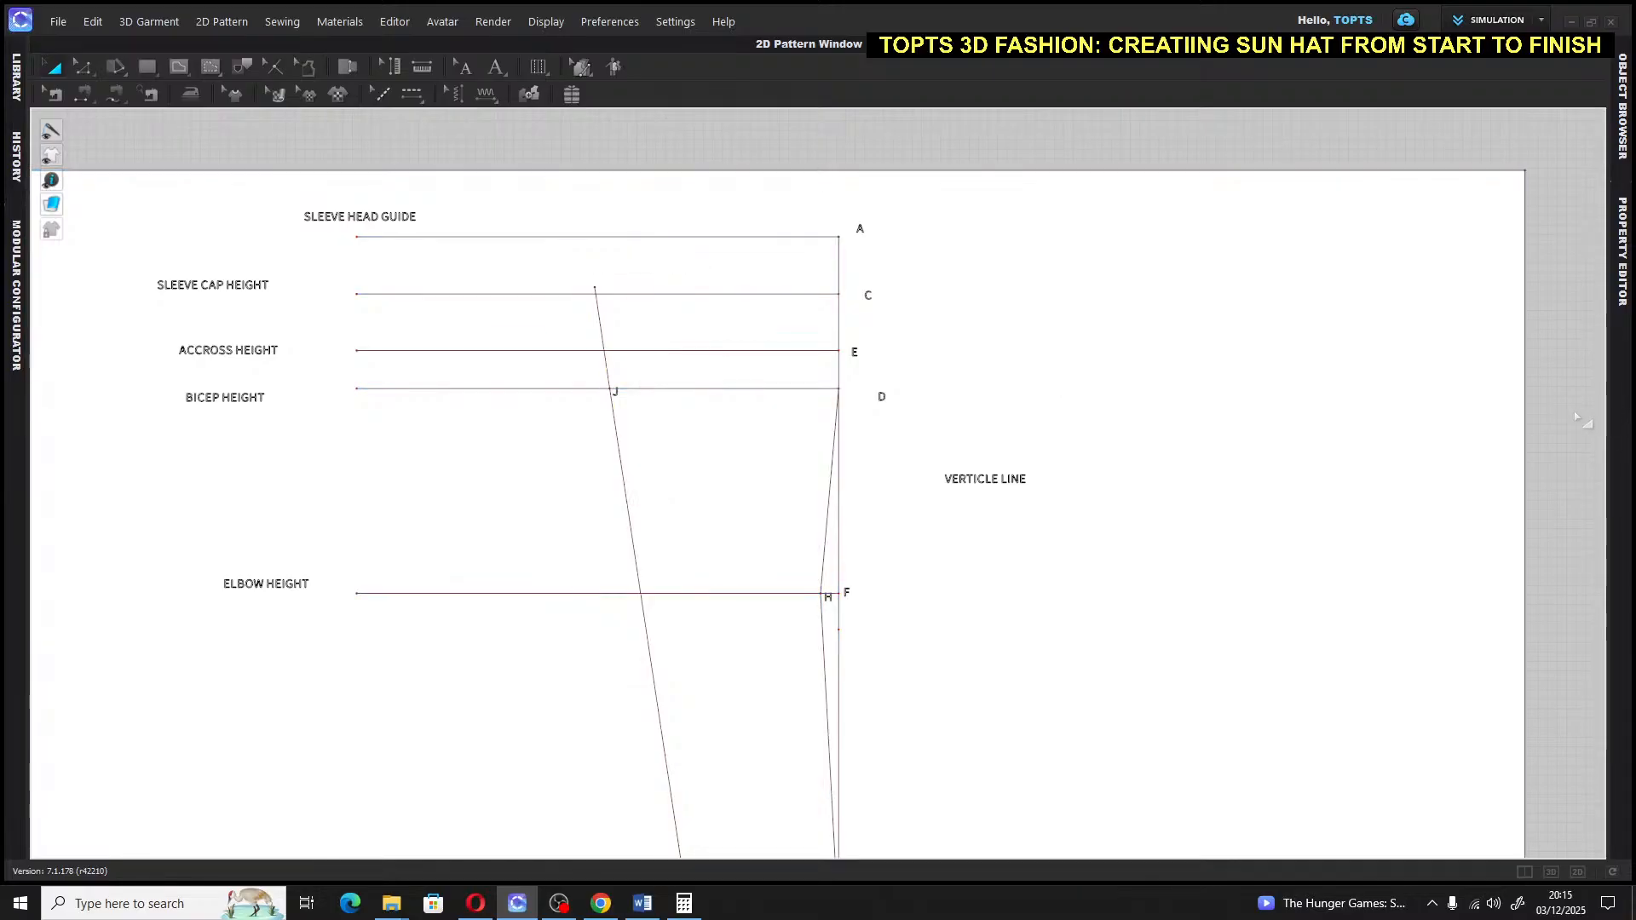
Bring the hem lines into view, select all draft lines, and switch to the internal line tool
middle_click_drag(1581, 415, 1535, 321)
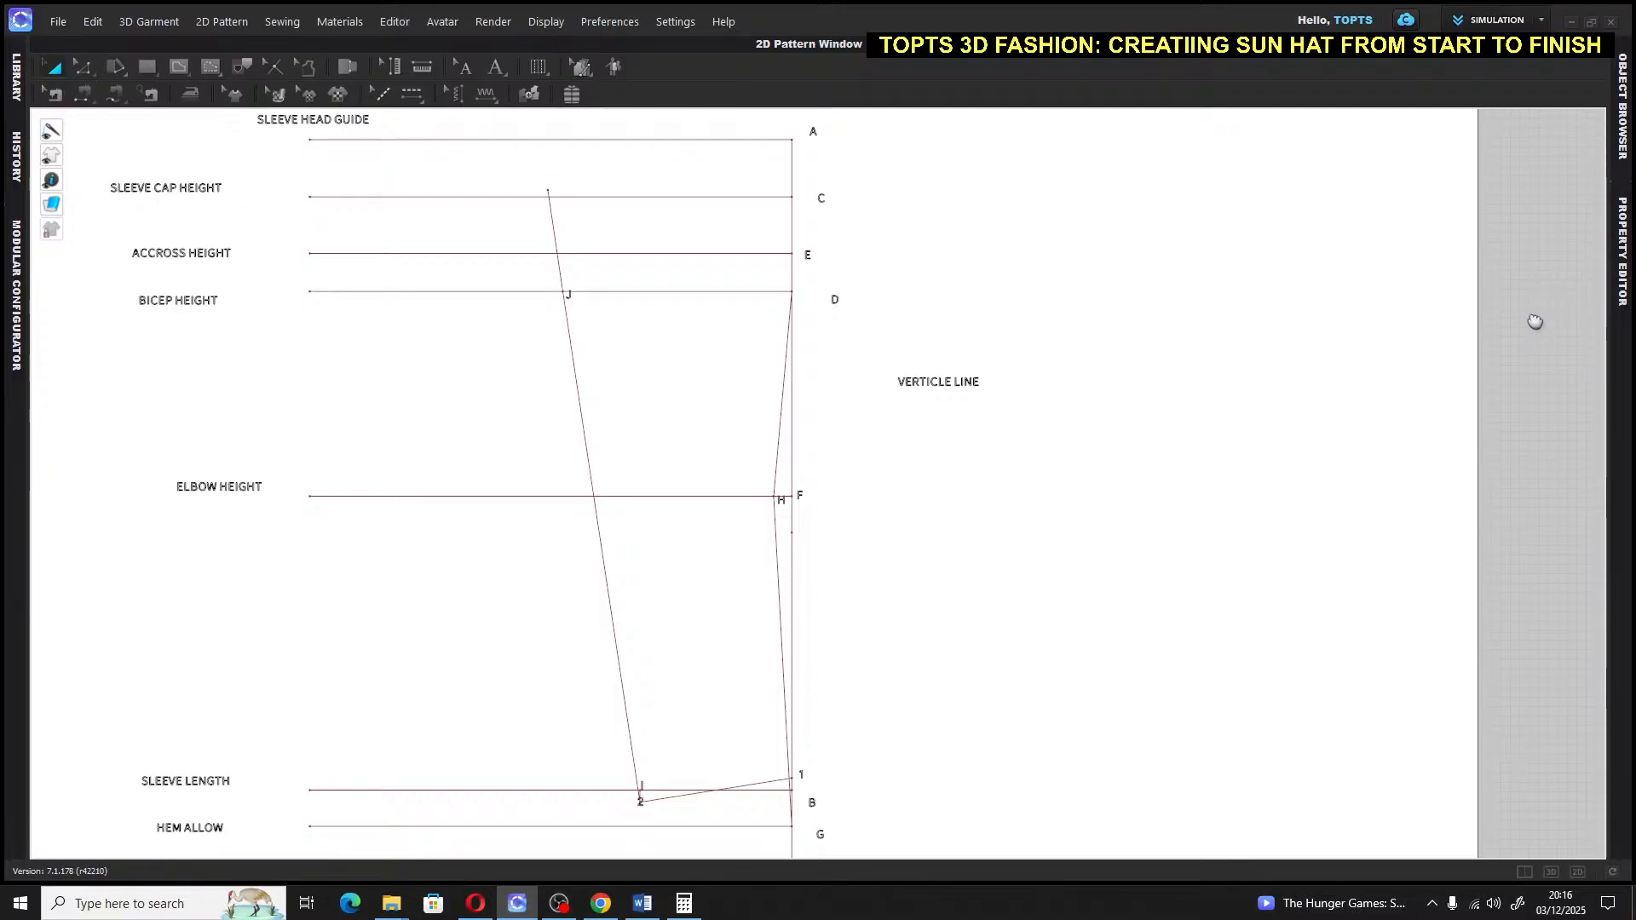
key("ctrl+a")
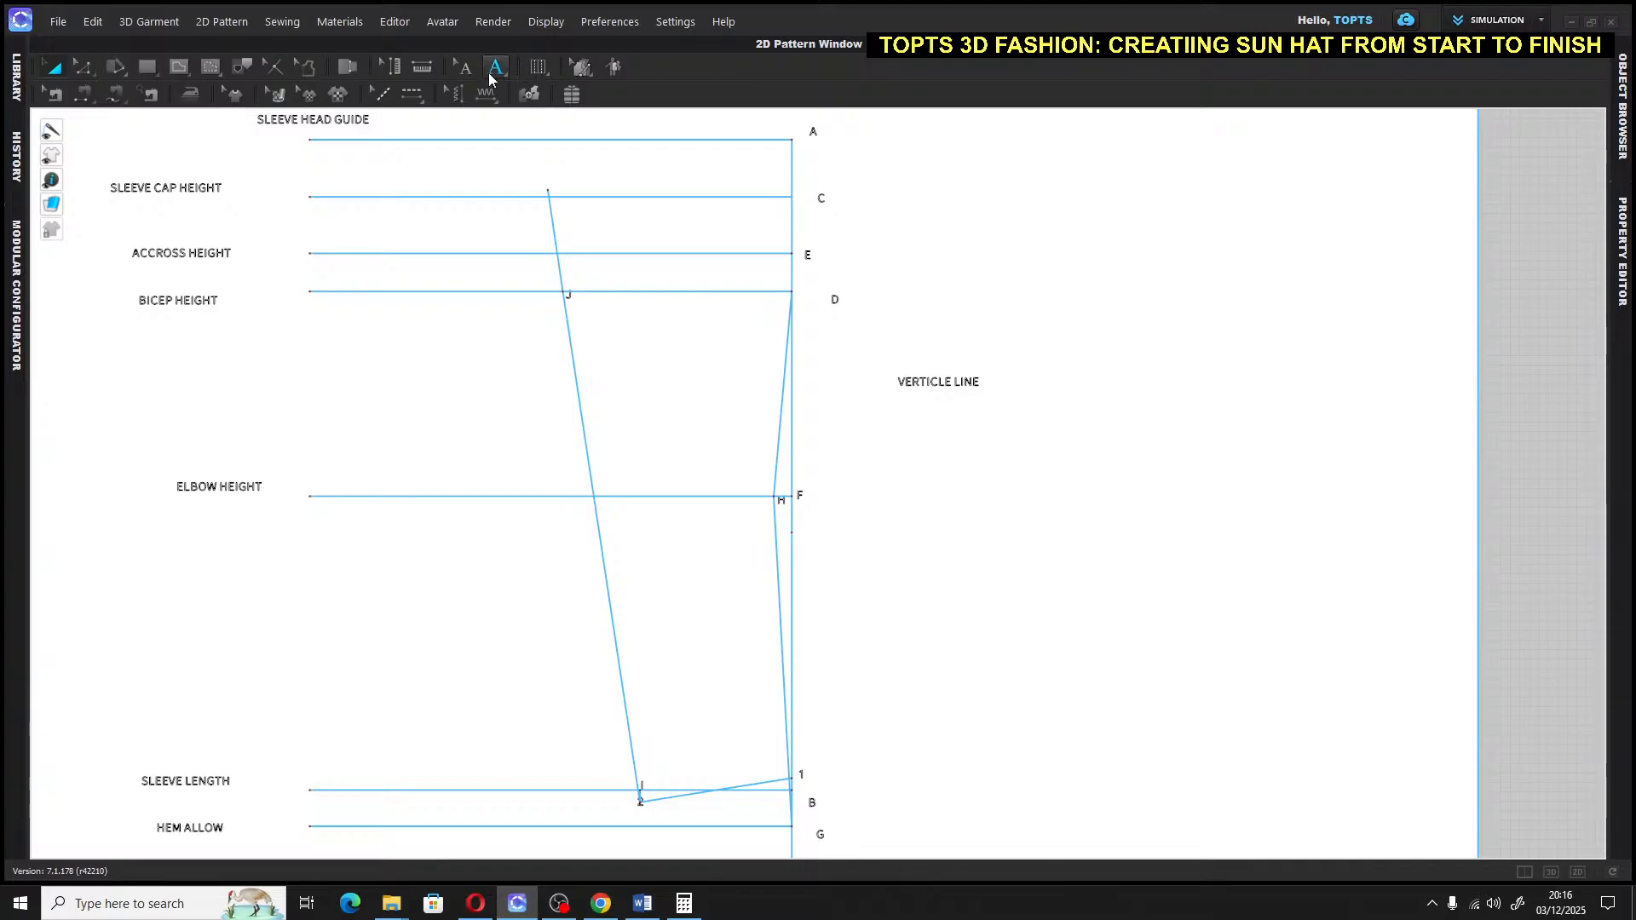
left_click(179, 66)
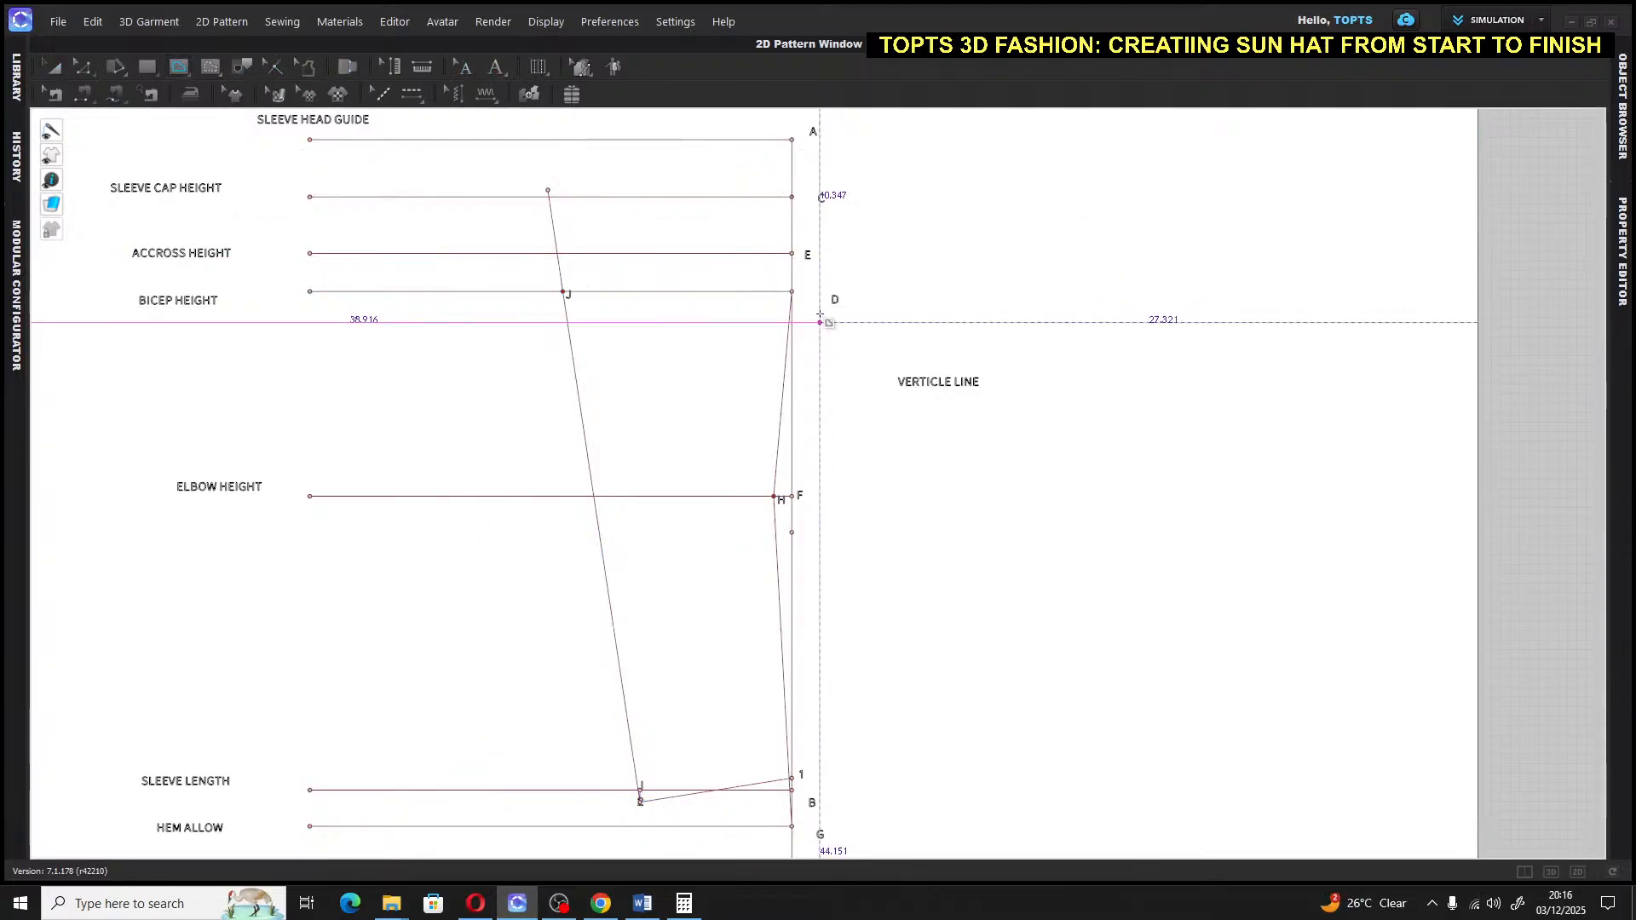
Draw a 0.75 in internal line inward from point D along the bicep line
left_click(770, 288)
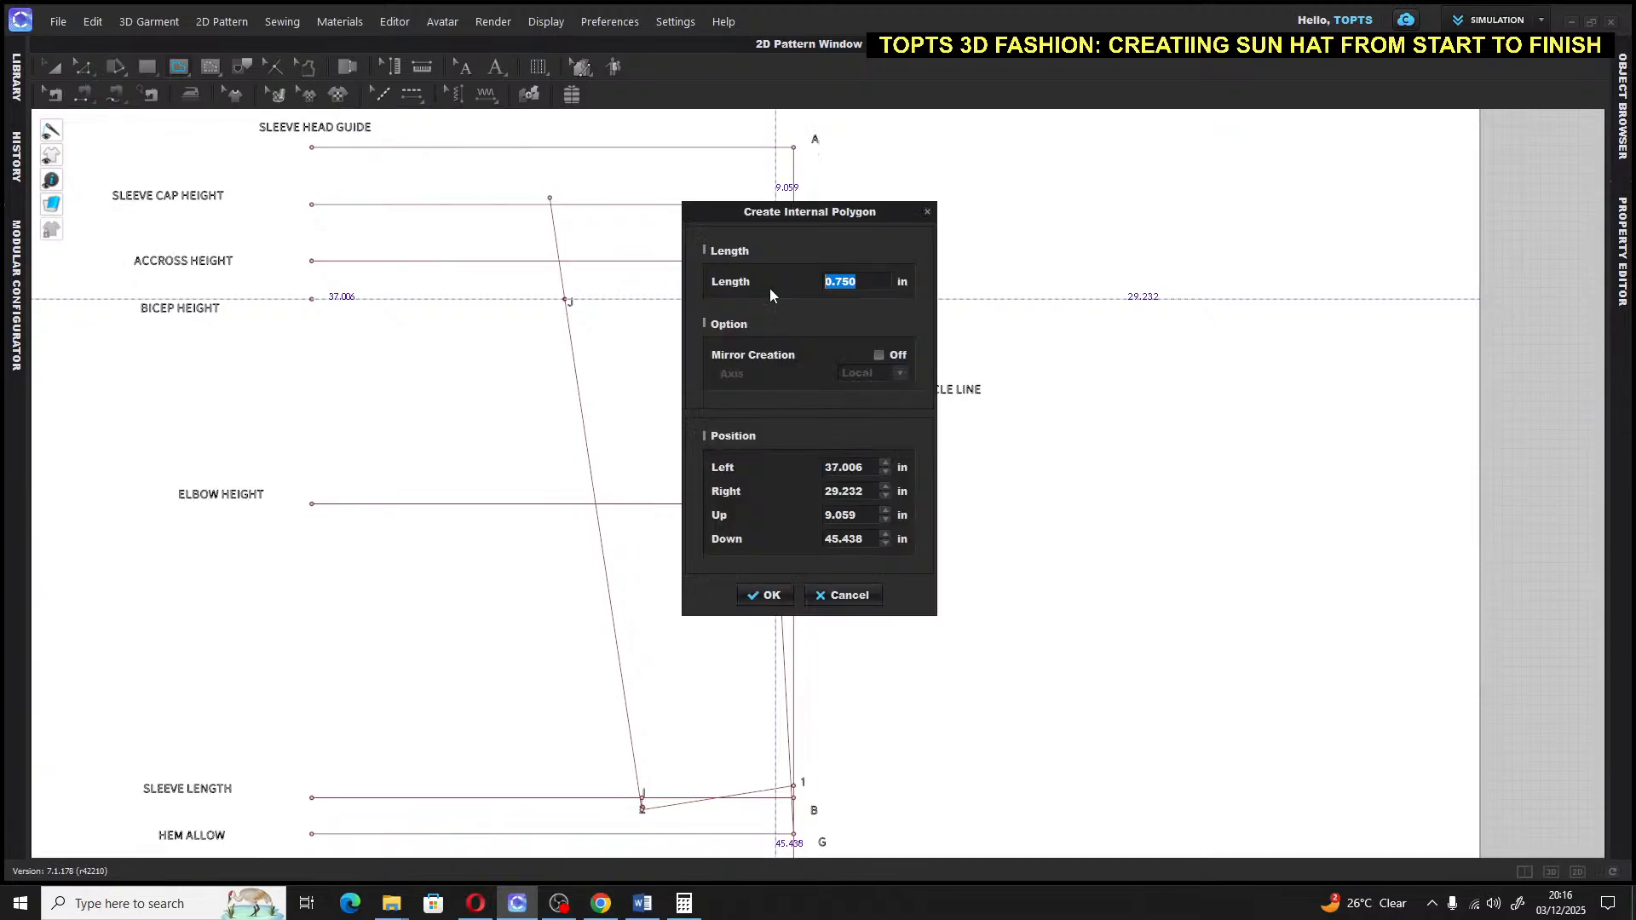
type(".75")
key("Return")
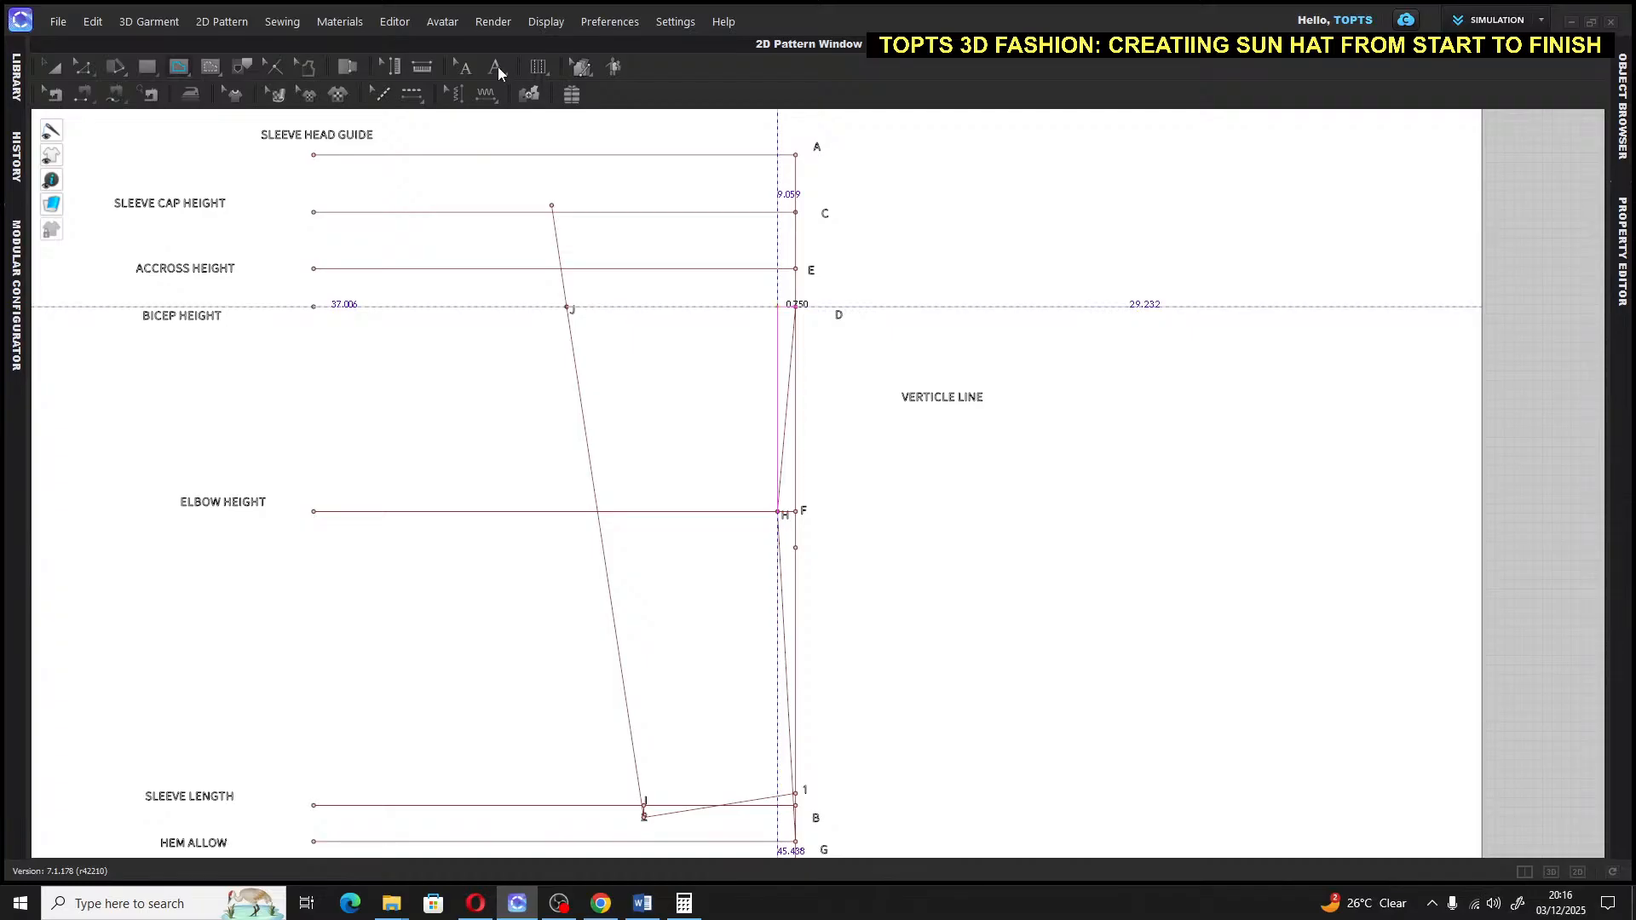
scroll(777, 303, "up", 6)
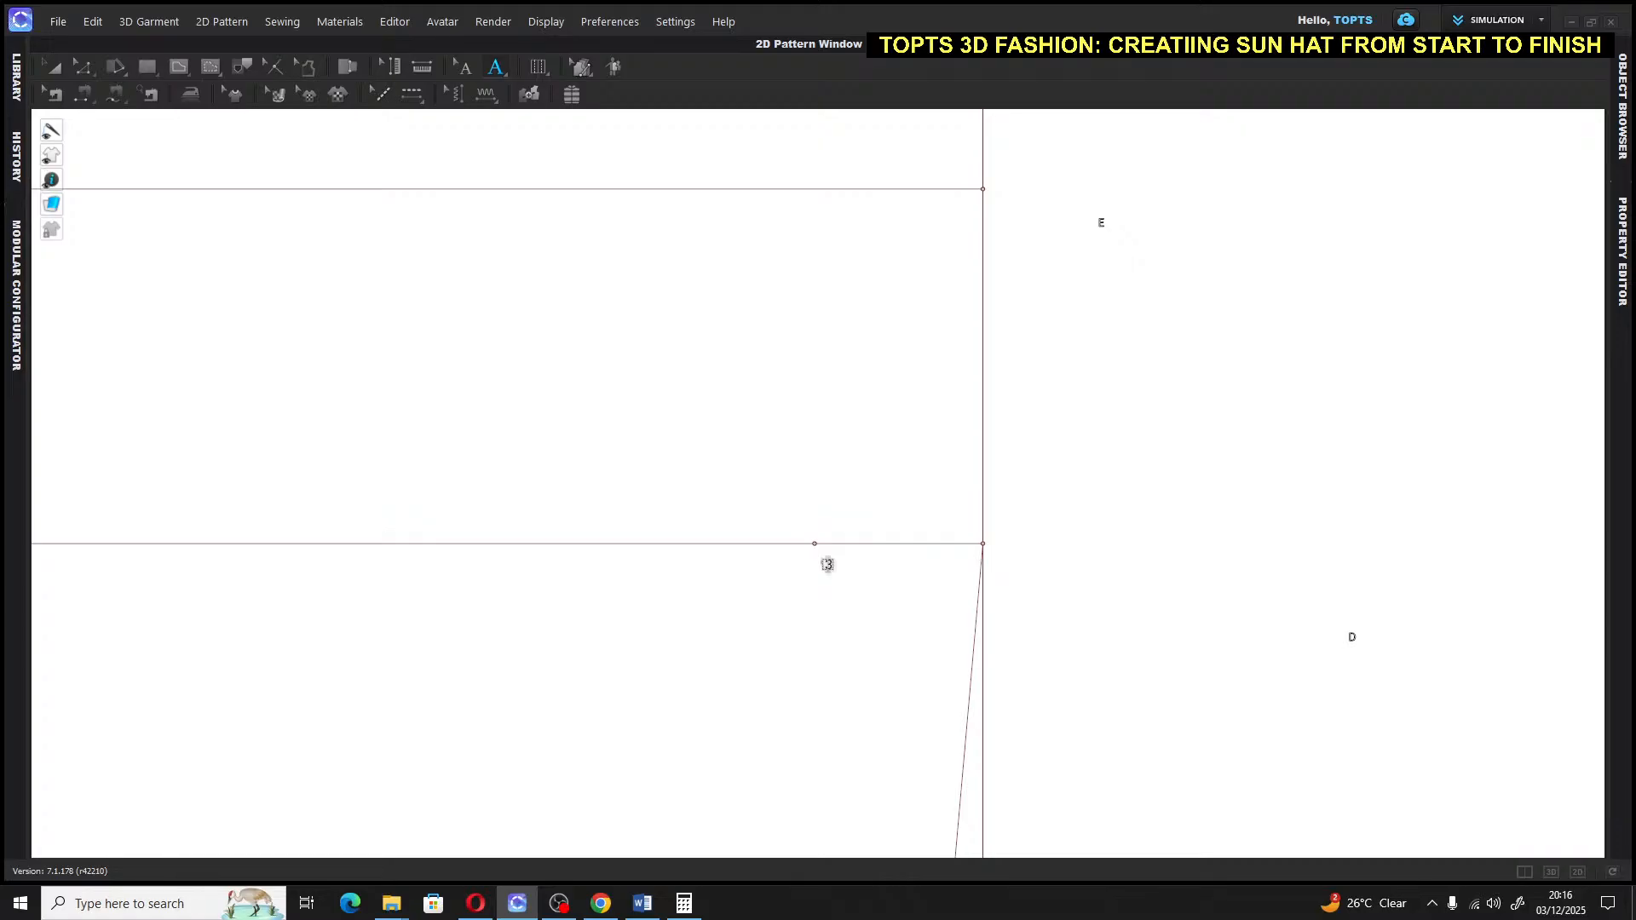
Draw a 0.75 in internal line running right from the bicep-line intersection near point 3
left_click(52, 67)
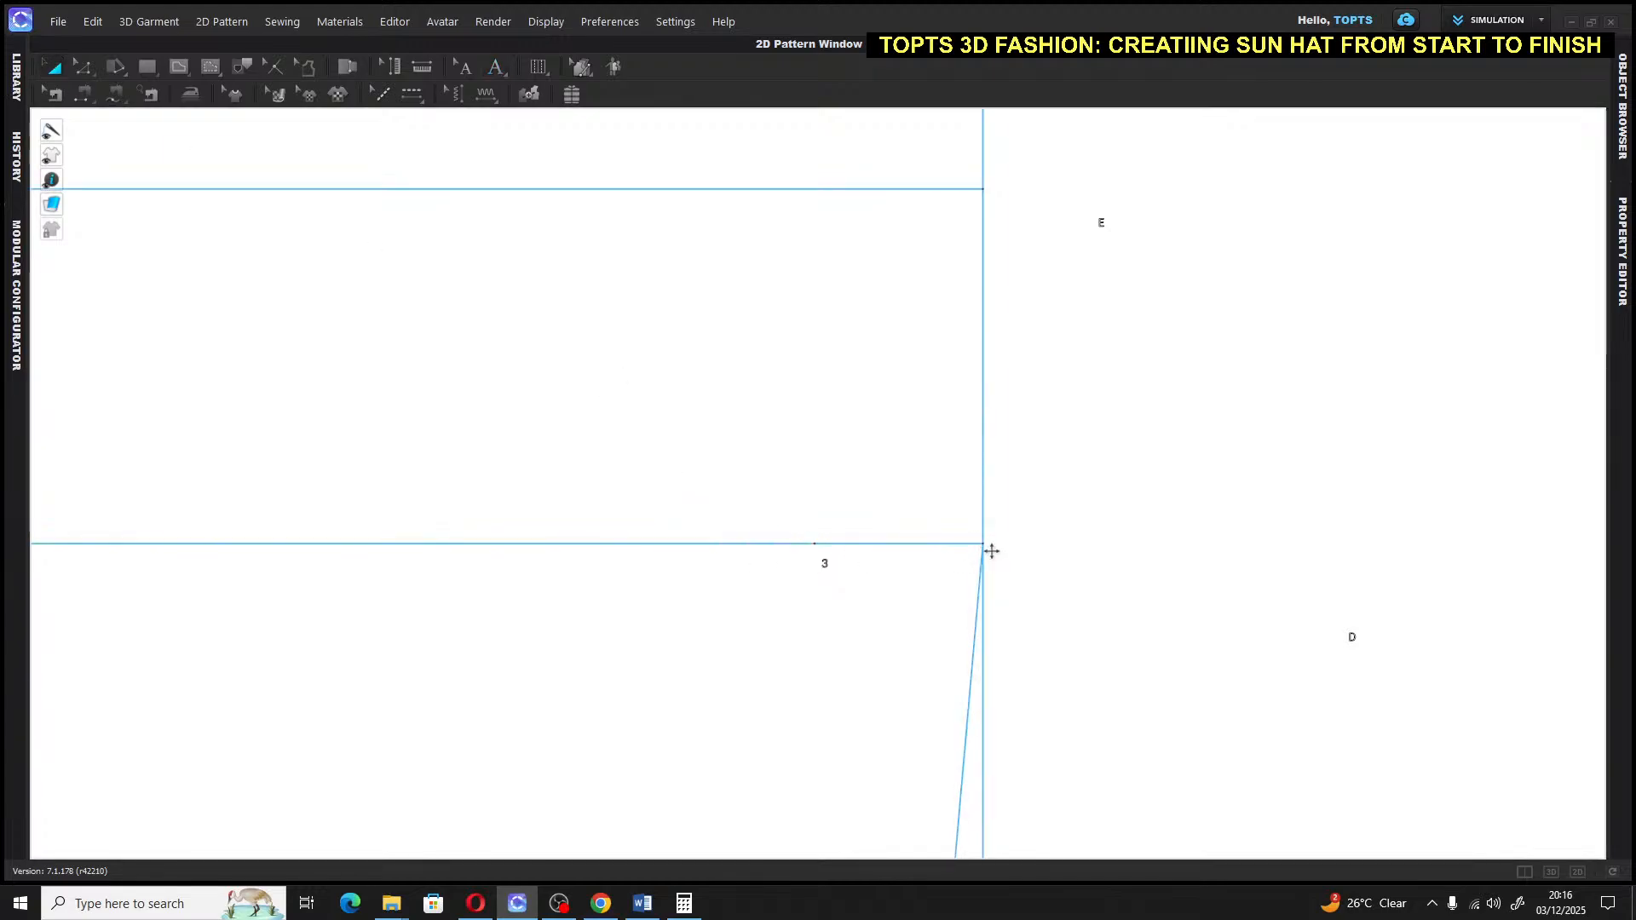
left_click(181, 68)
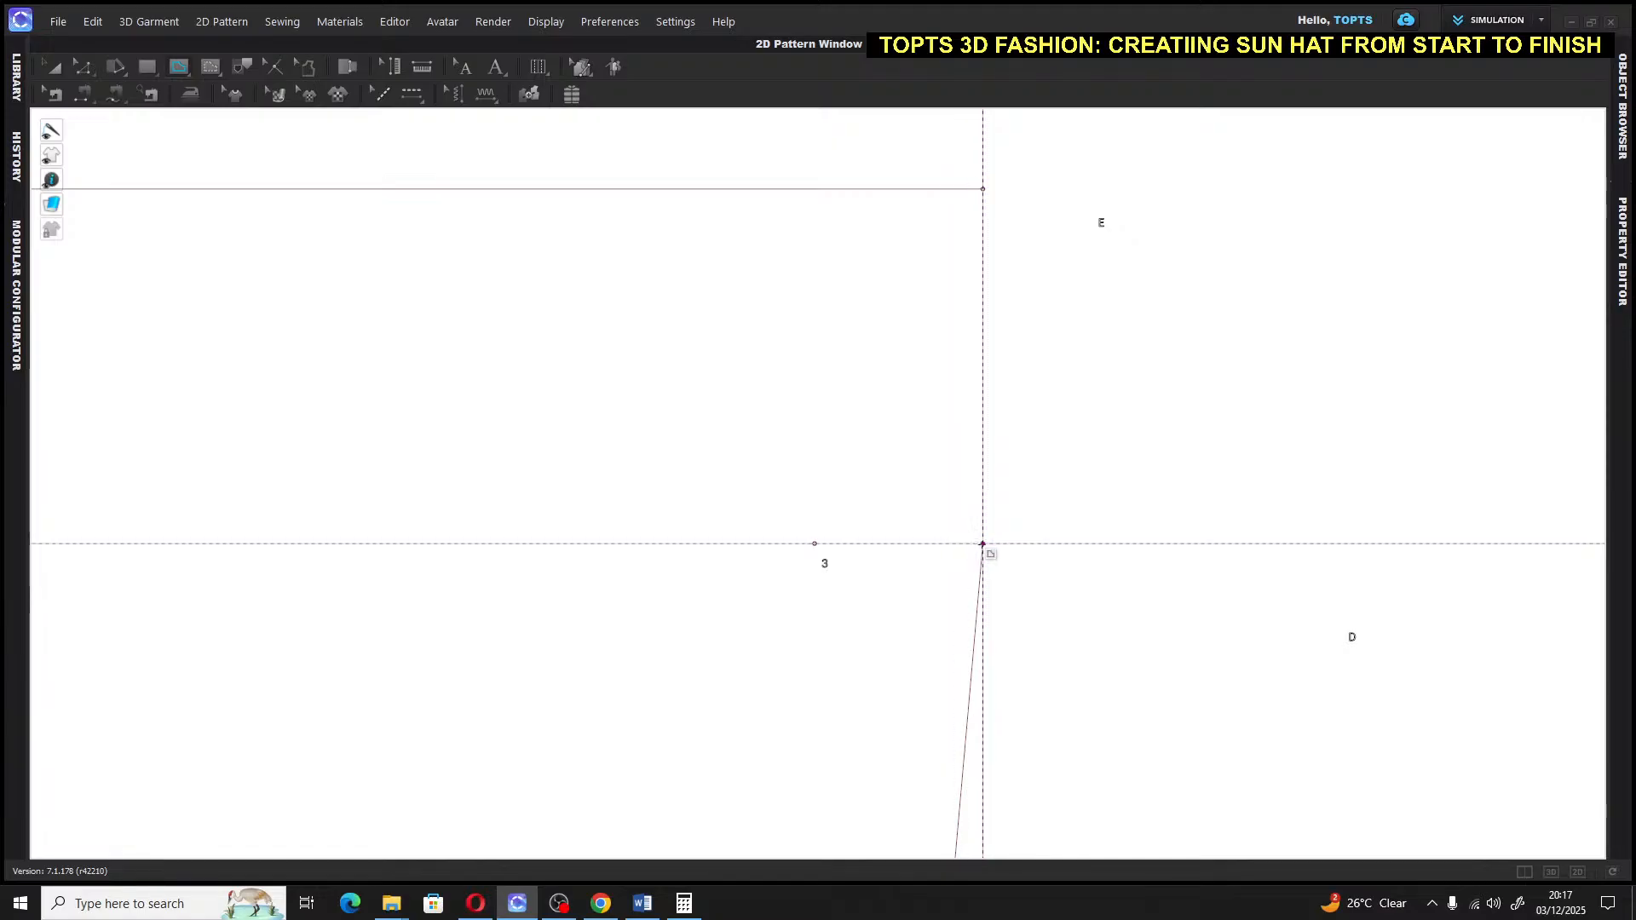
left_click(982, 543)
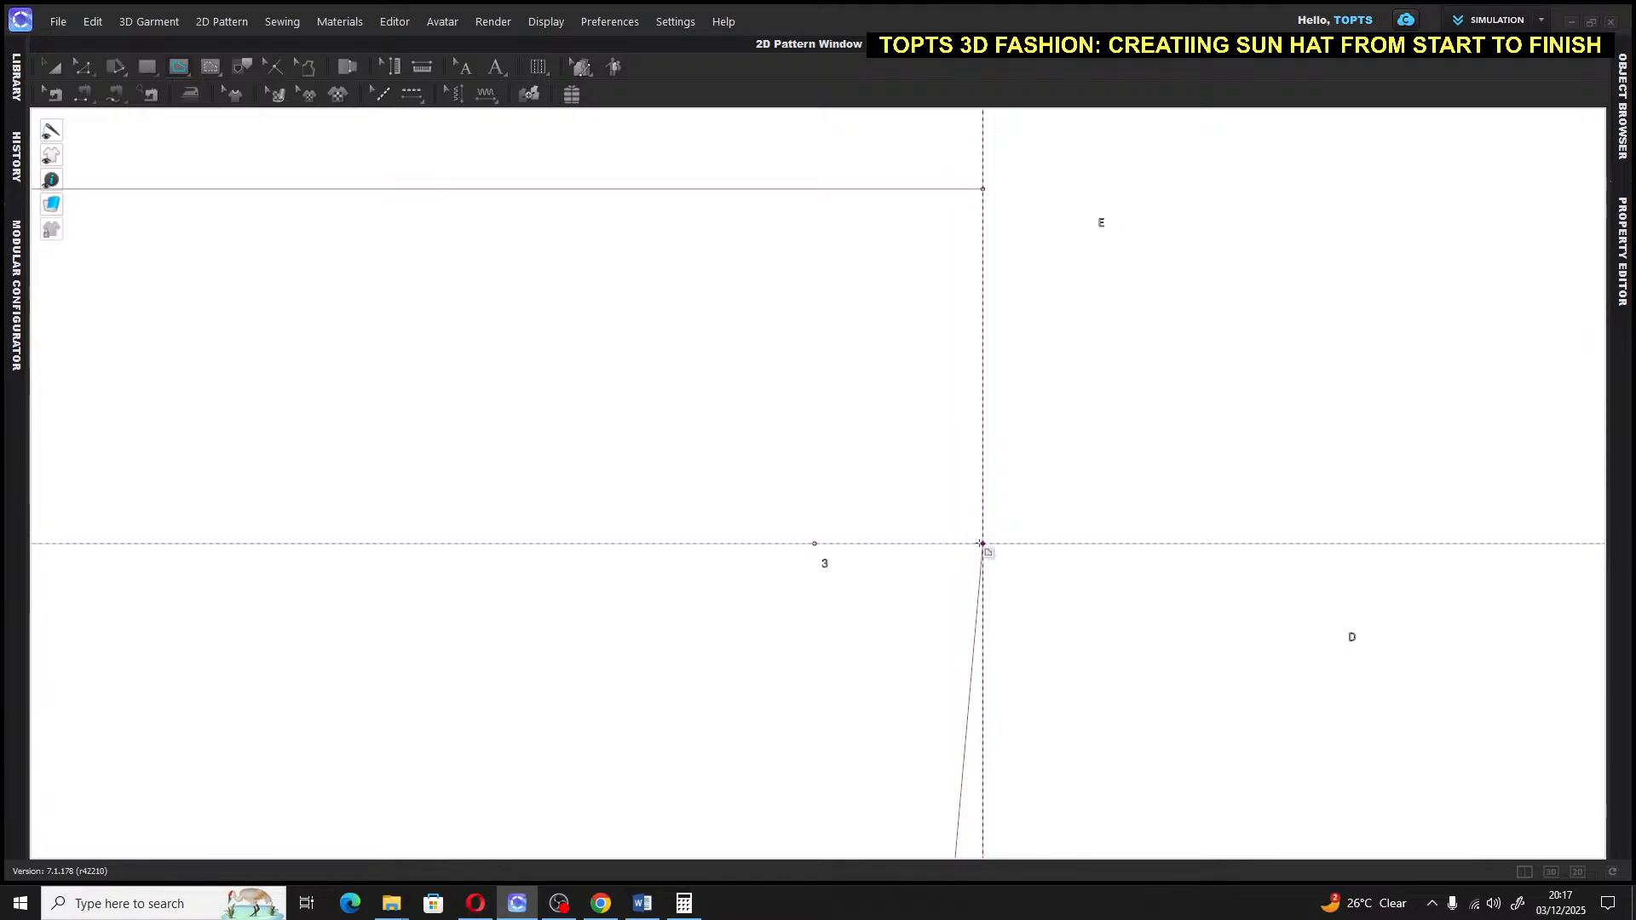
right_click(1048, 548)
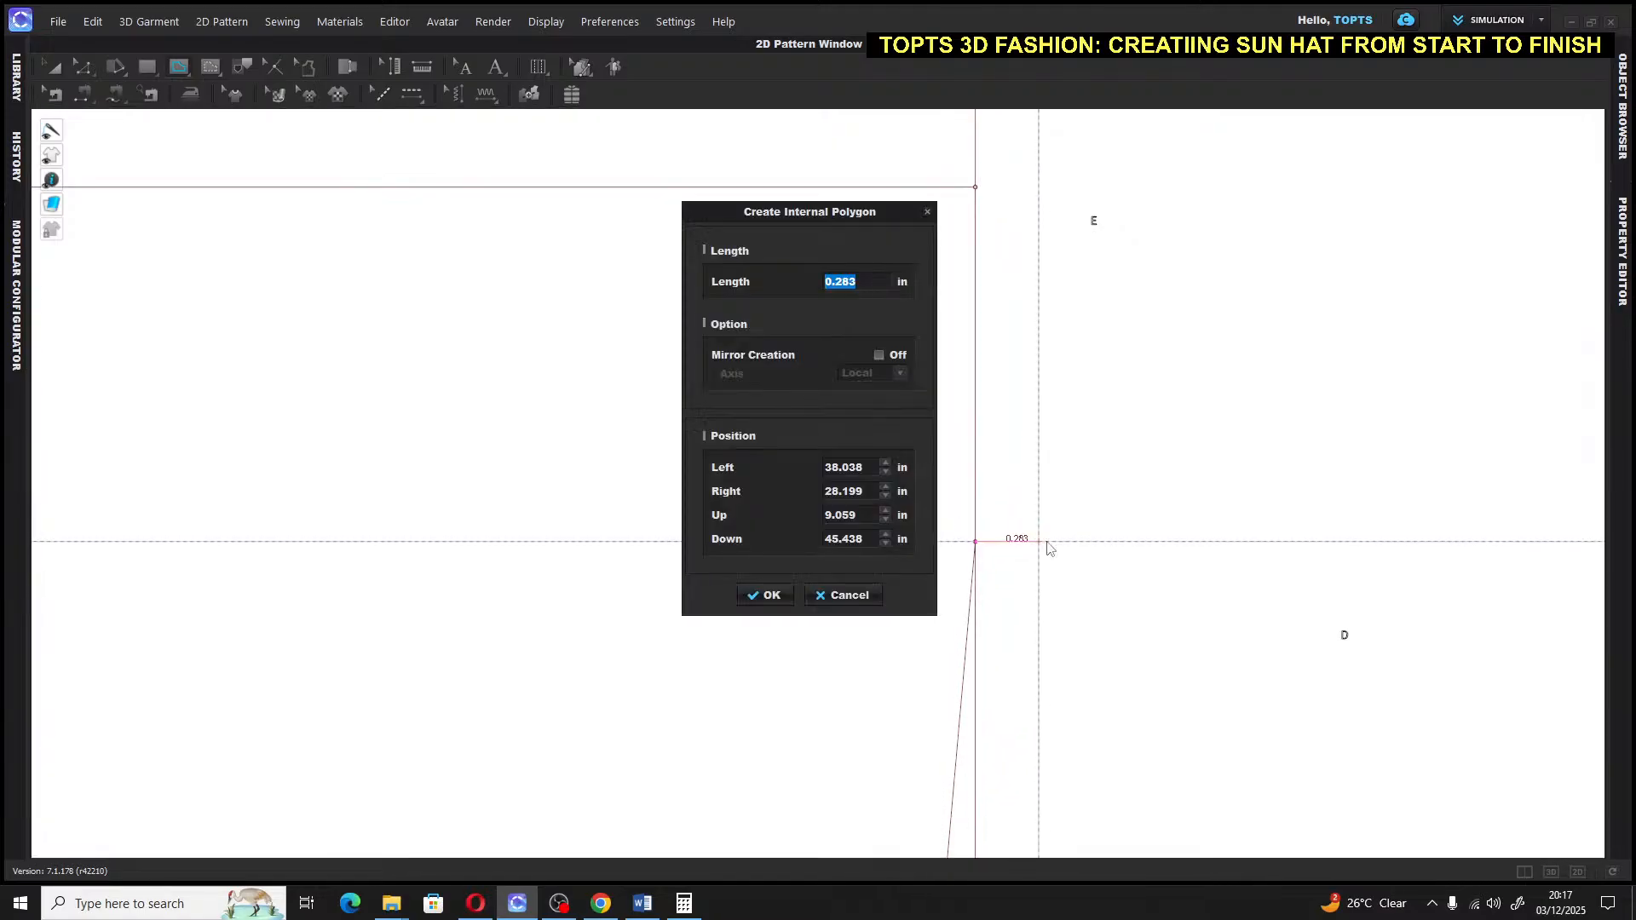
key("BackSpace")
type(".75")
key("Return")
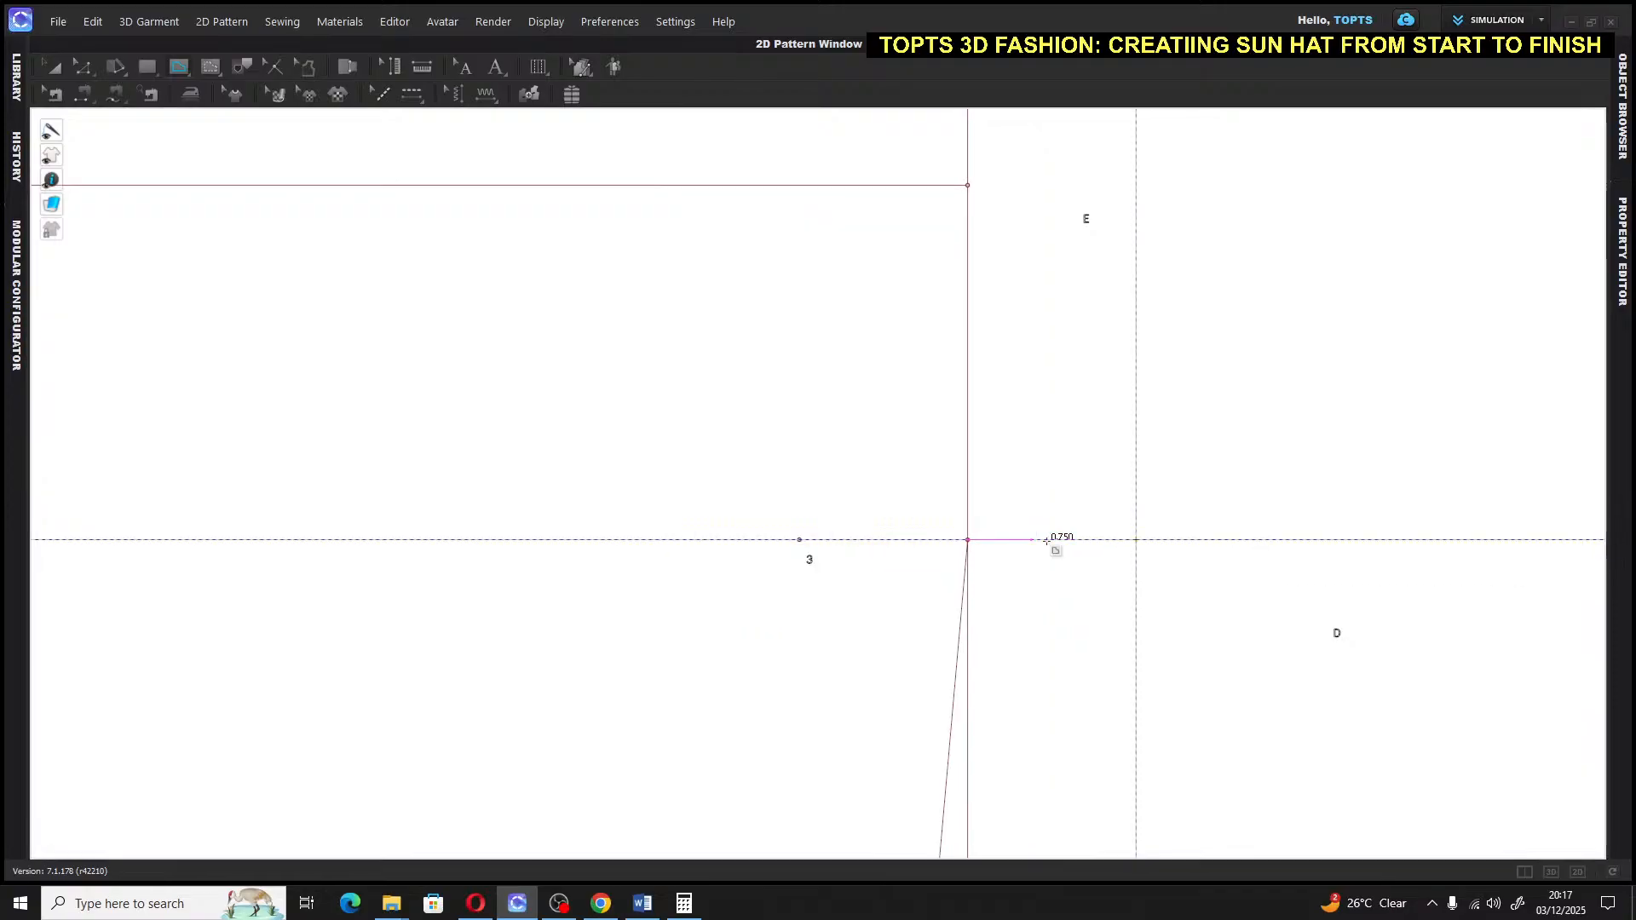
key("Return")
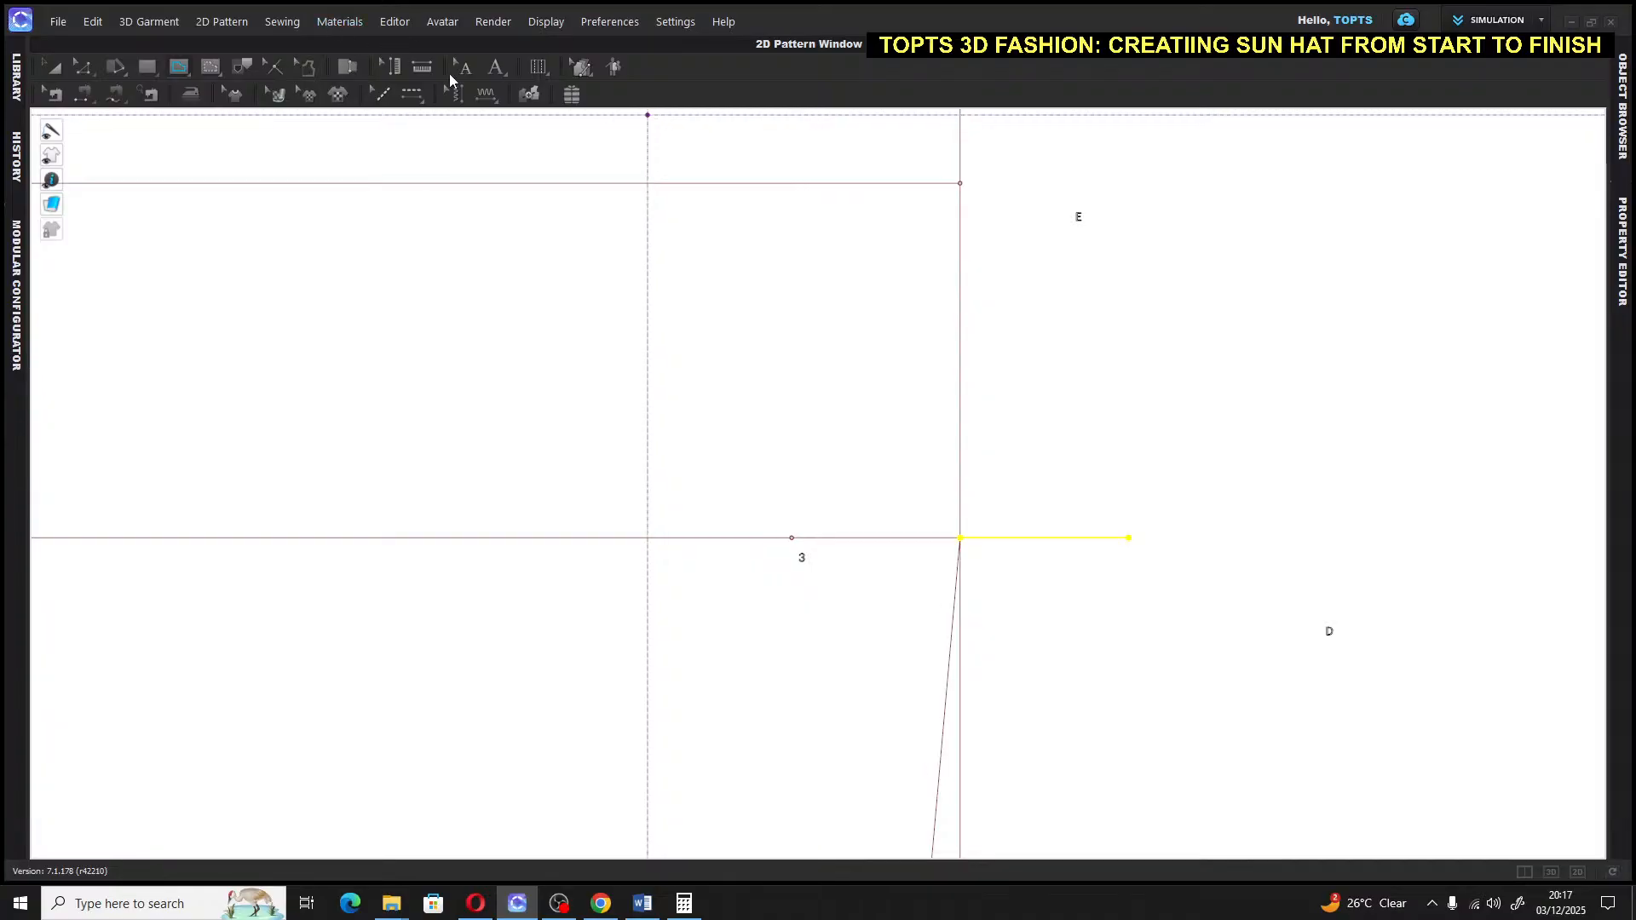
Label the end of the 0.75 in segment as point 4
left_click(497, 67)
left_click(1172, 533)
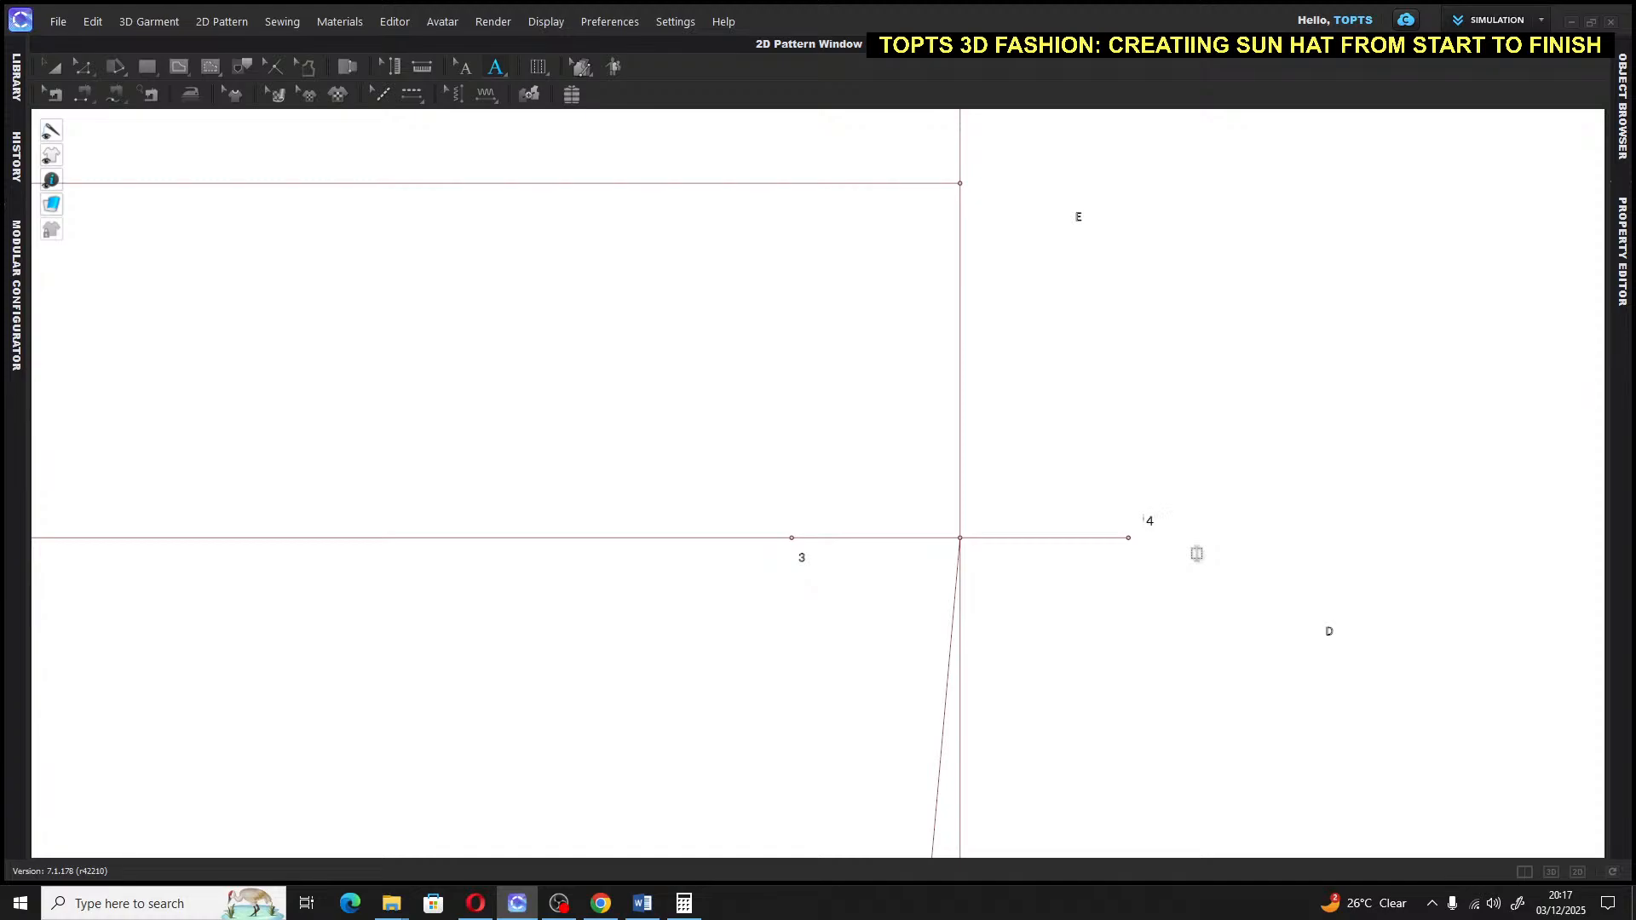
left_click(52, 67)
scroll(1078, 461, "down", 1)
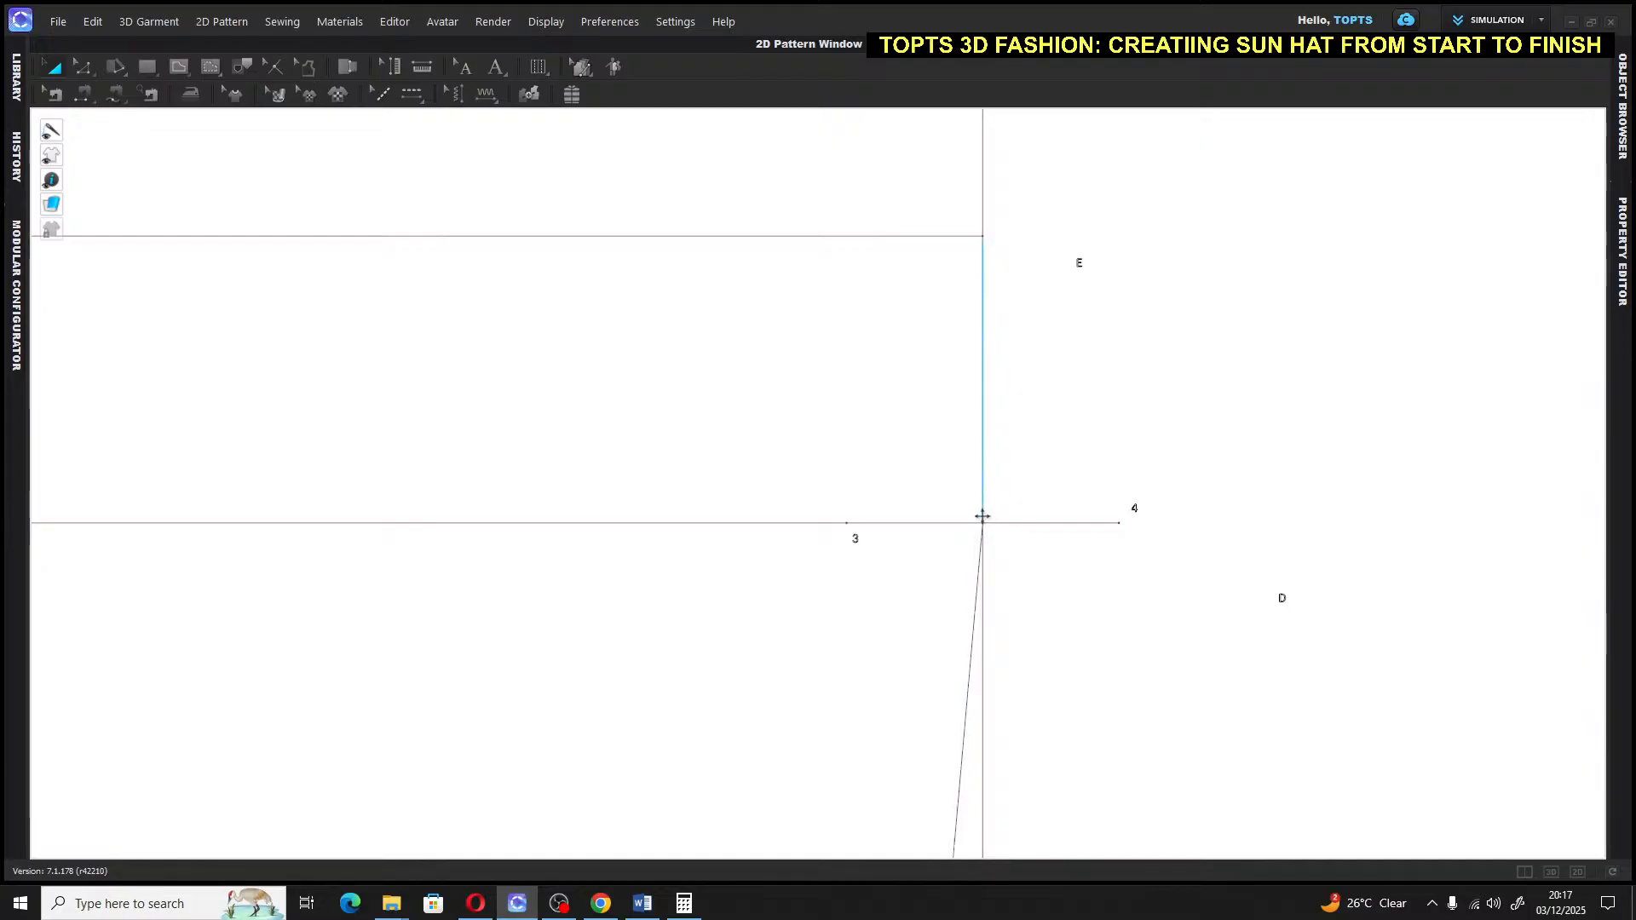
Drag label D onto the bicep-line intersection between points 3 and 4, then zoom out
left_click(465, 68)
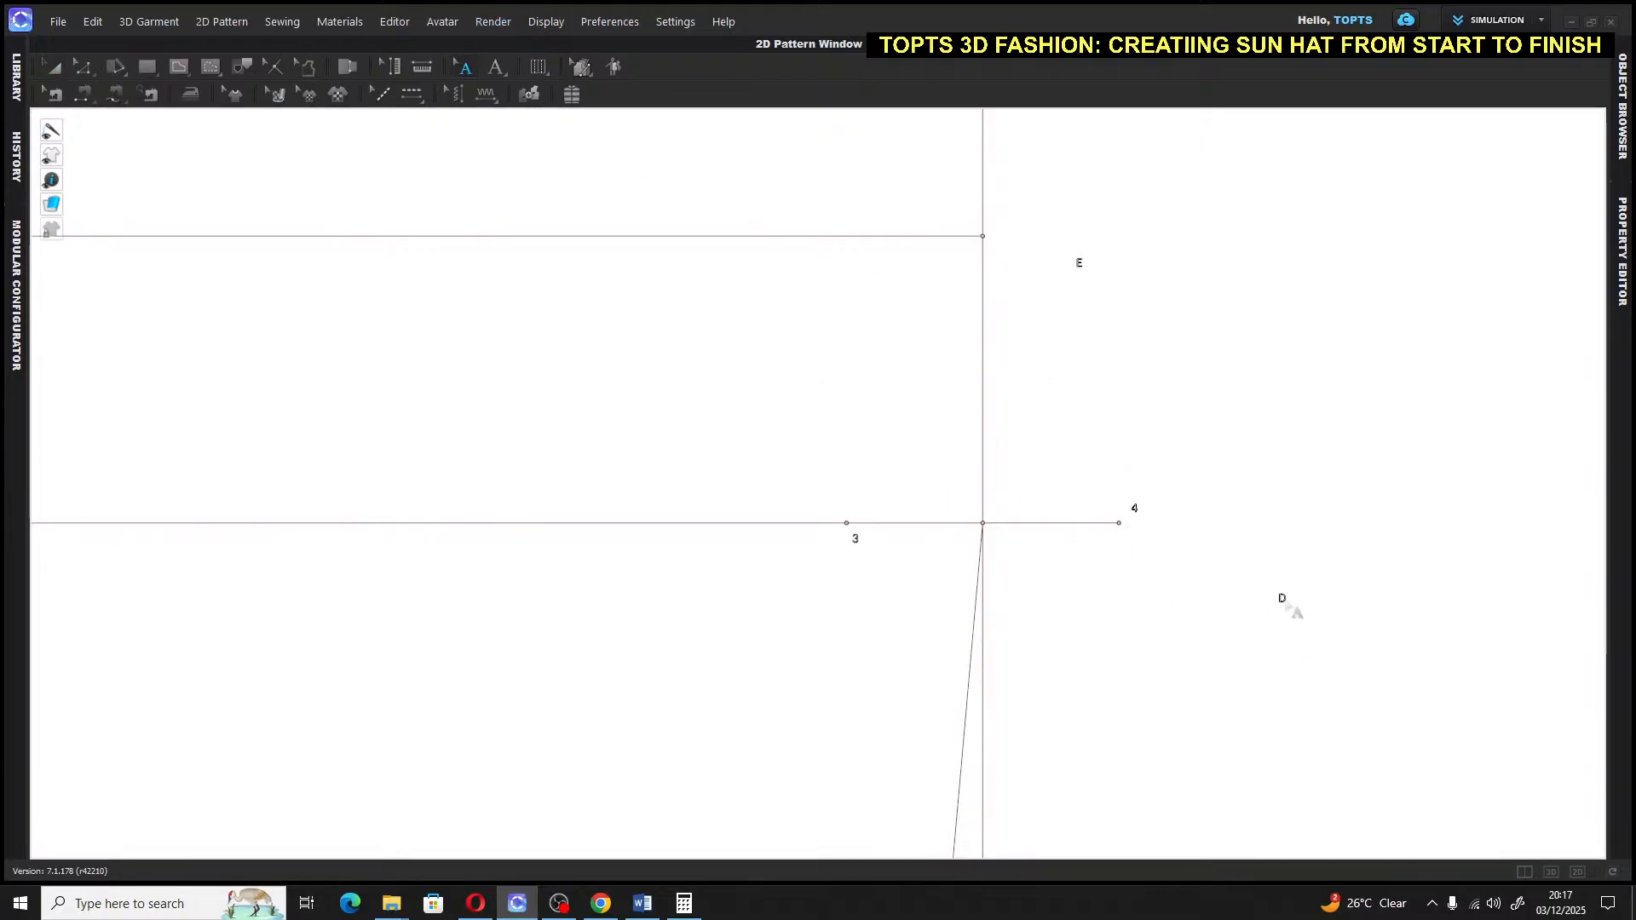
left_click_drag(1280, 597, 996, 546)
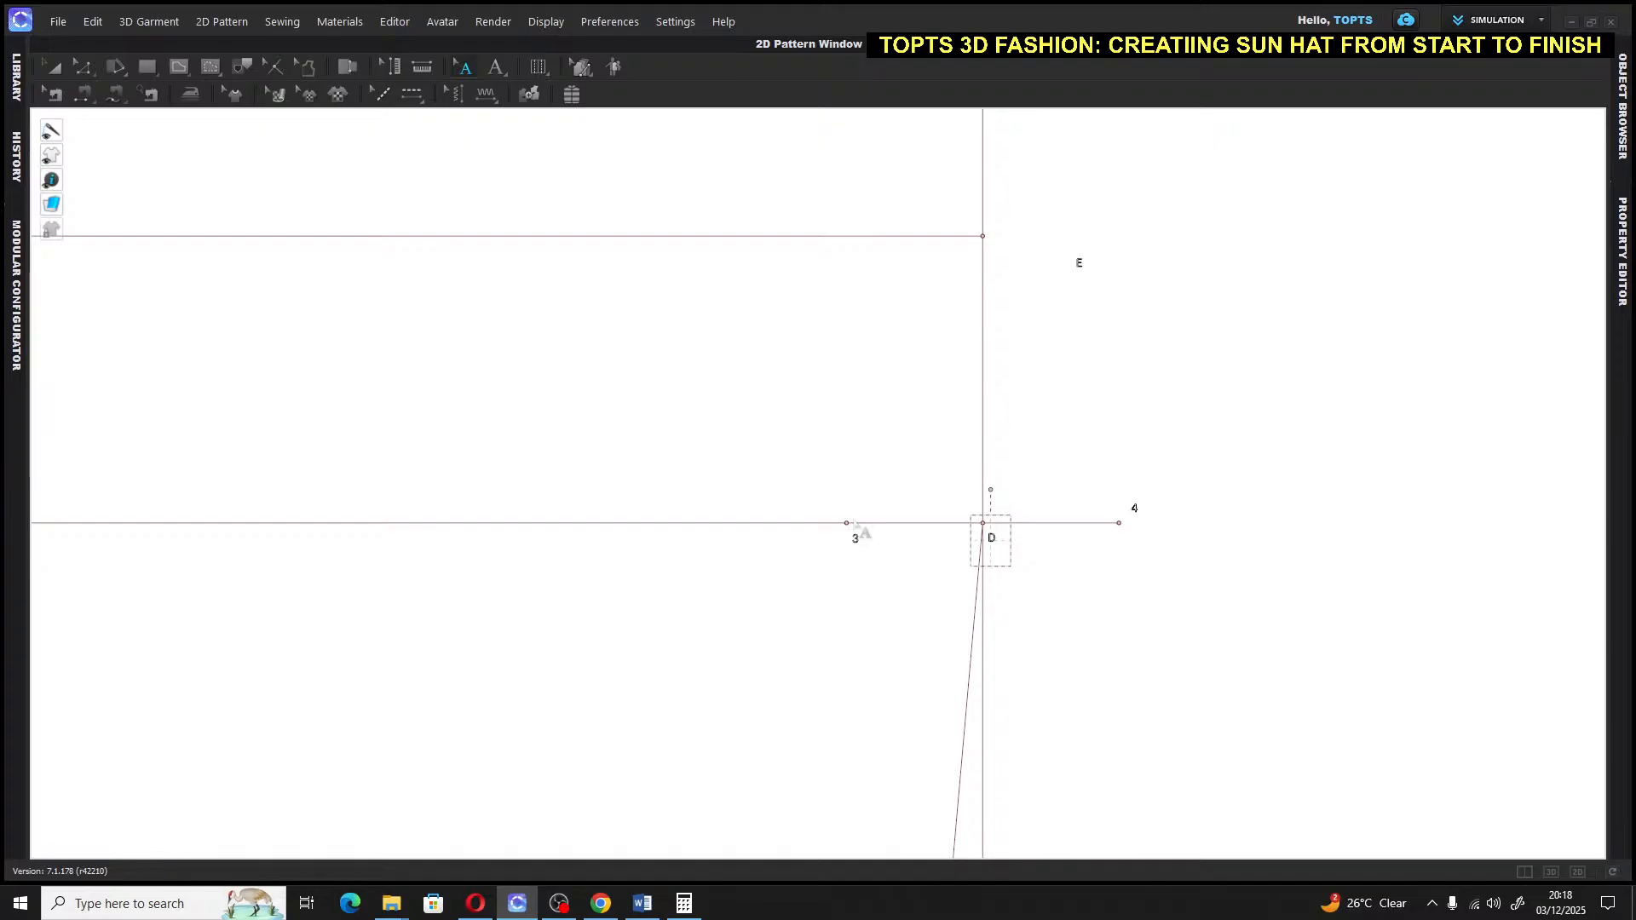
scroll(856, 527, "down", 5)
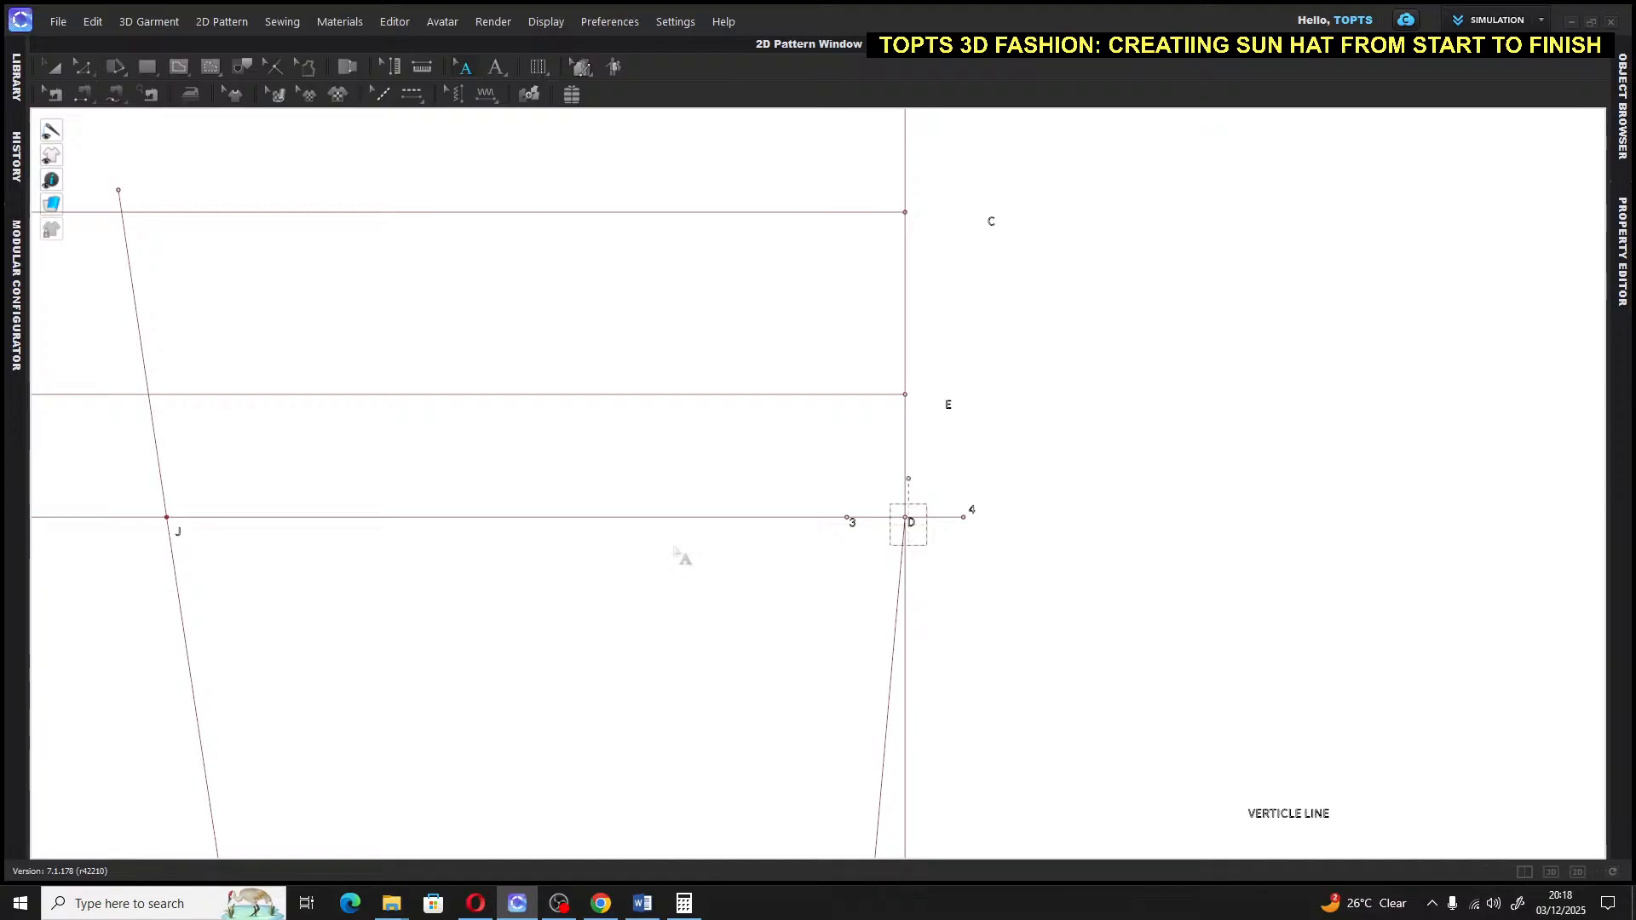
middle_click_drag(772, 620, 735, 326)
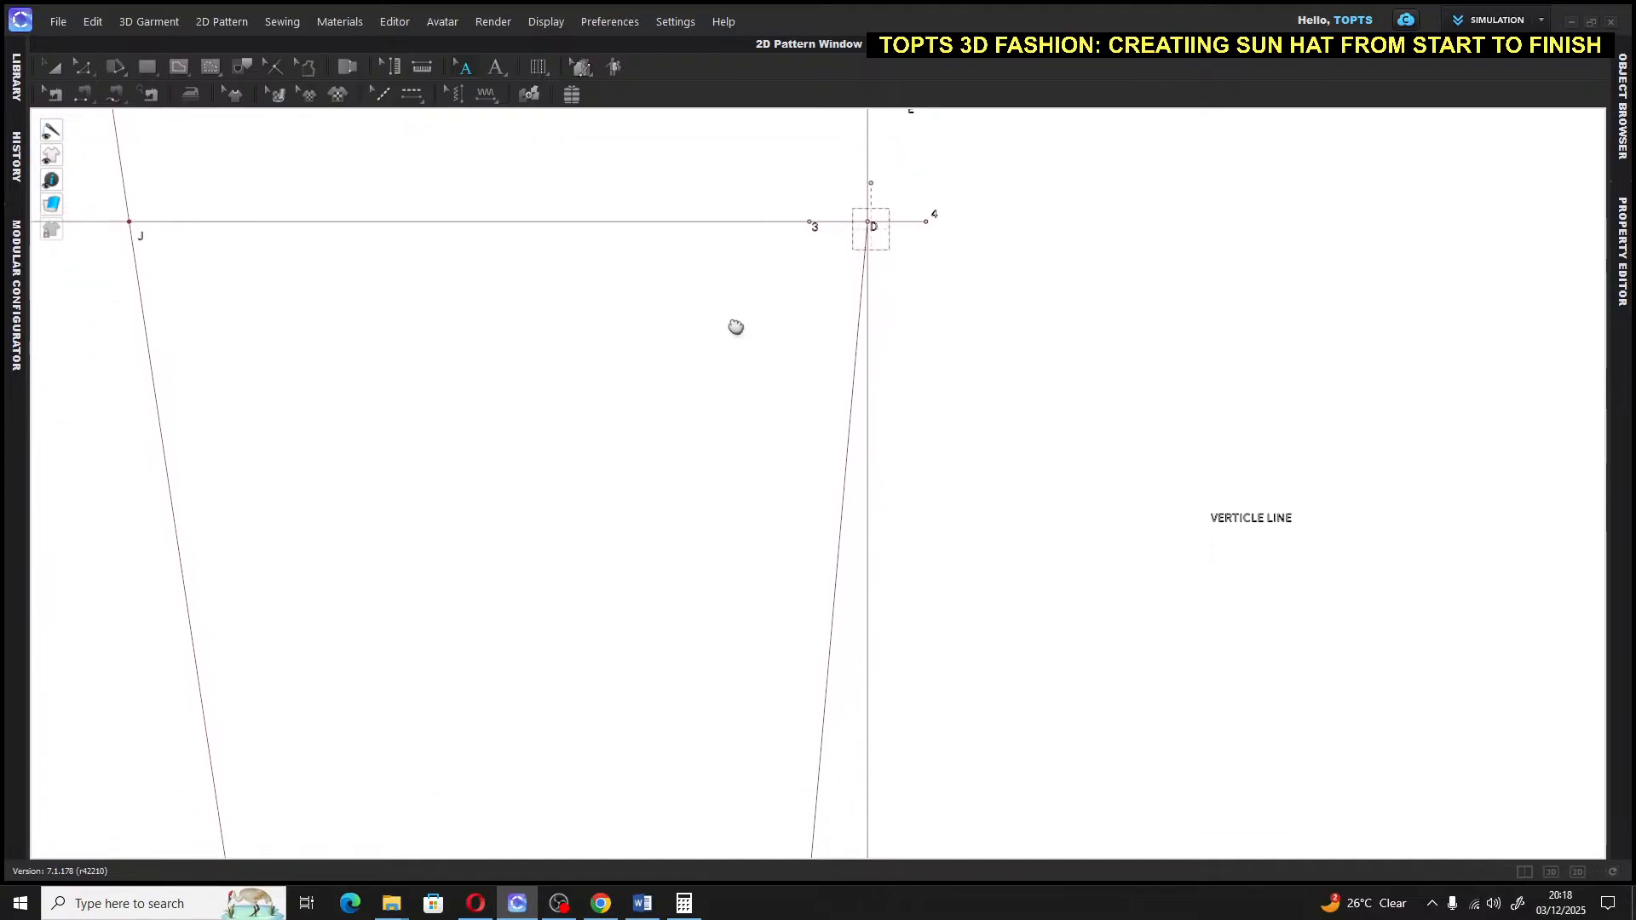
scroll(755, 433, "up", 3)
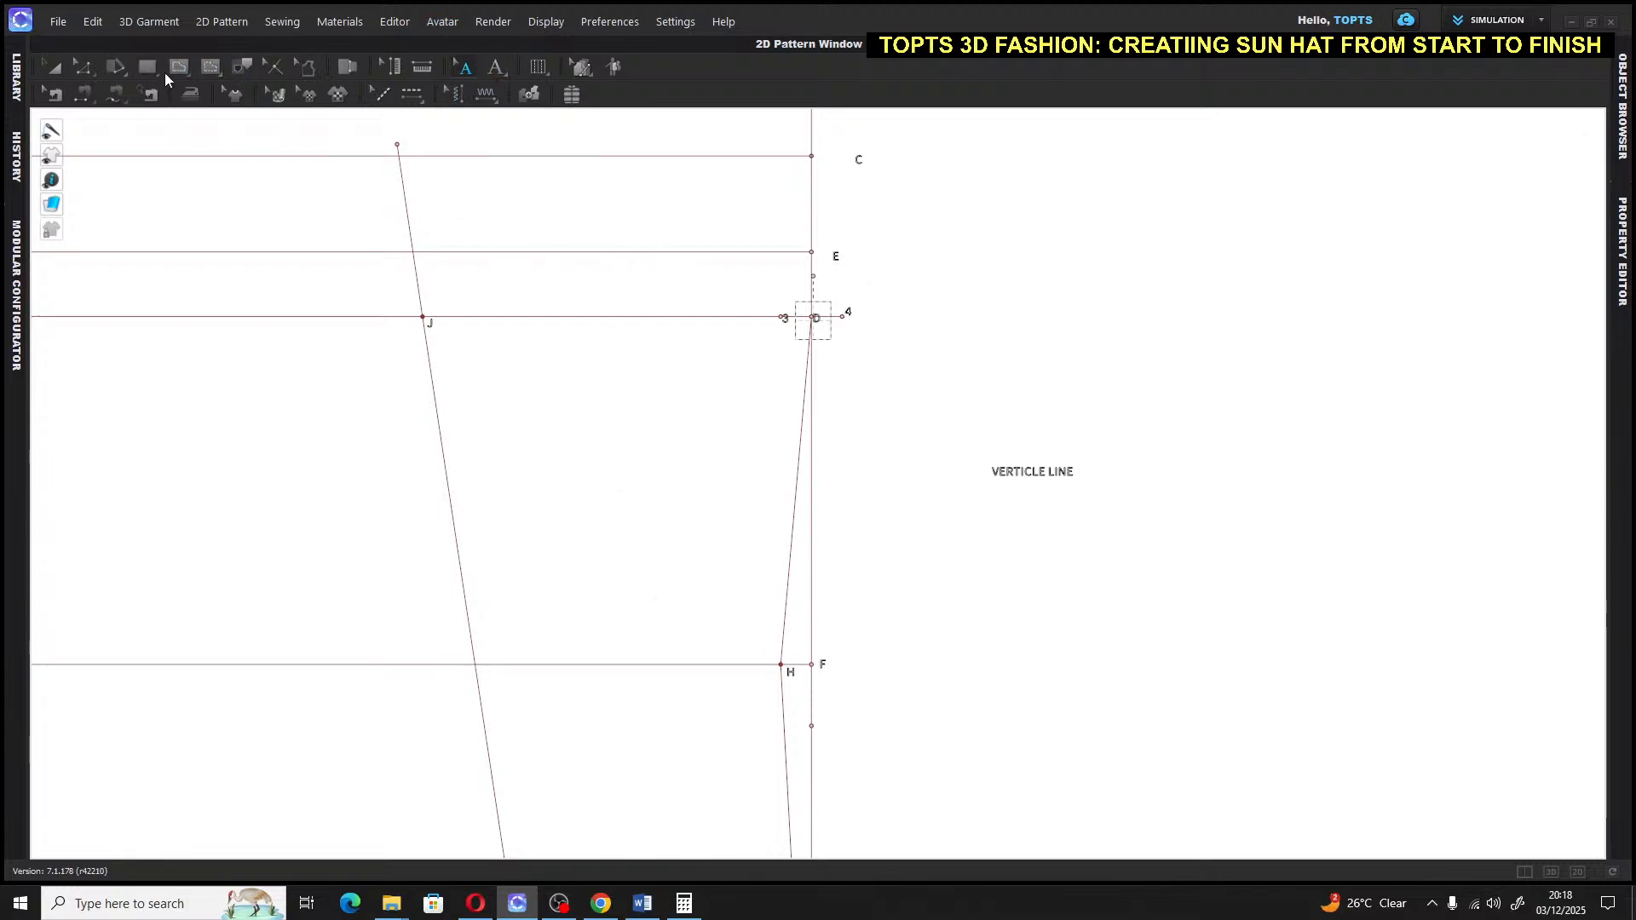
Draw a 0.75 in internal line extending left from point H along the elbow line
left_click(178, 67)
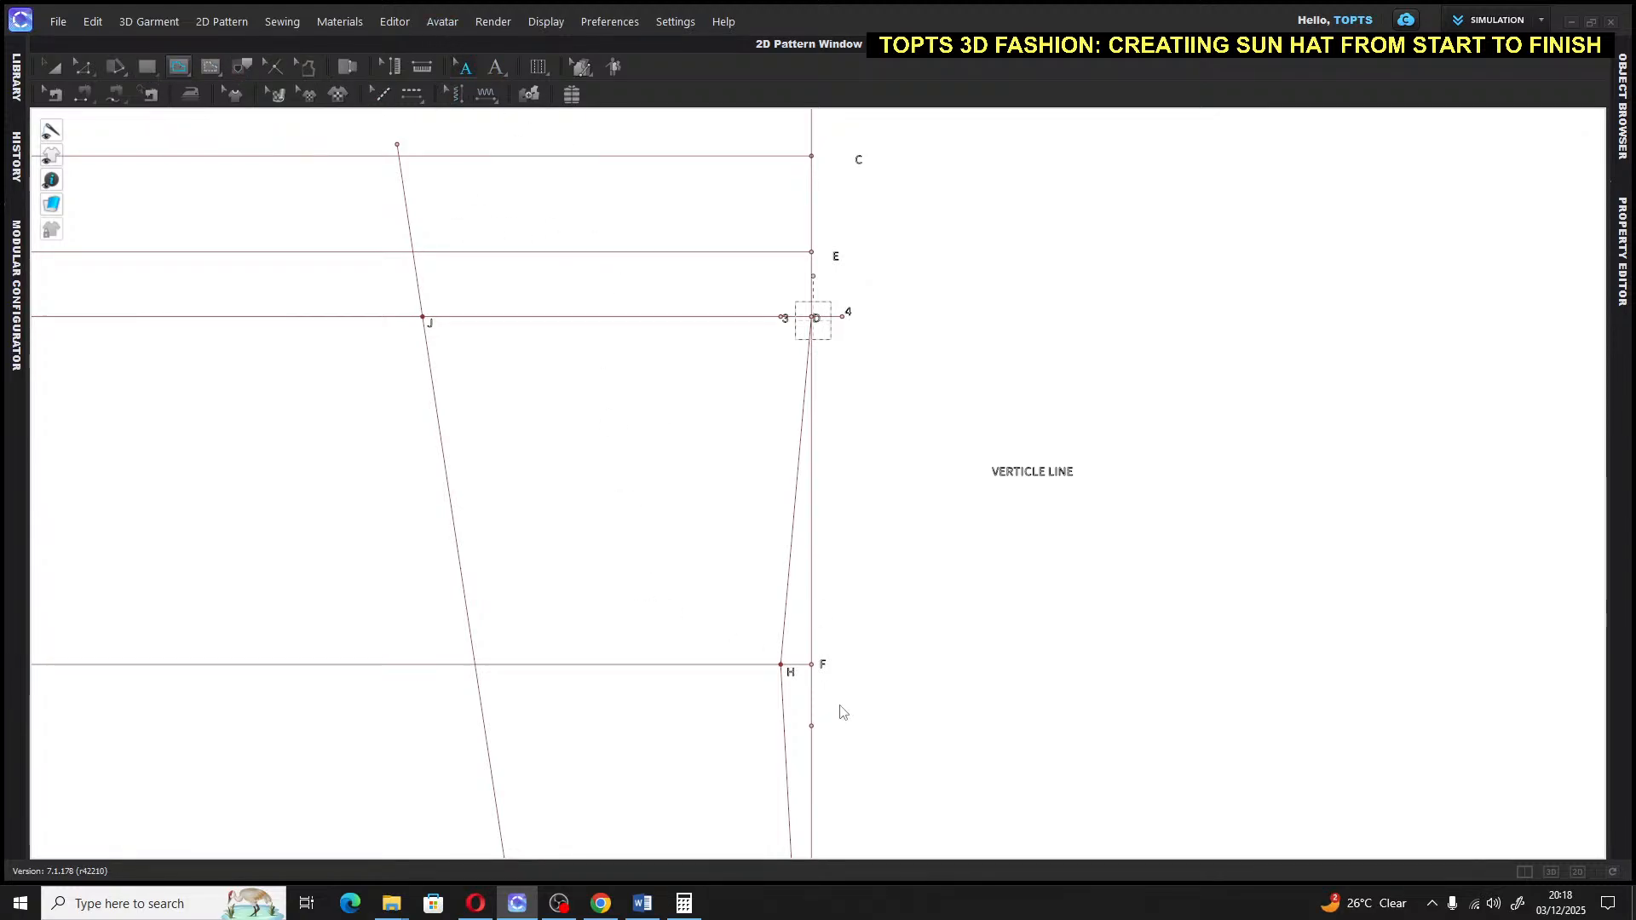
left_click(780, 665)
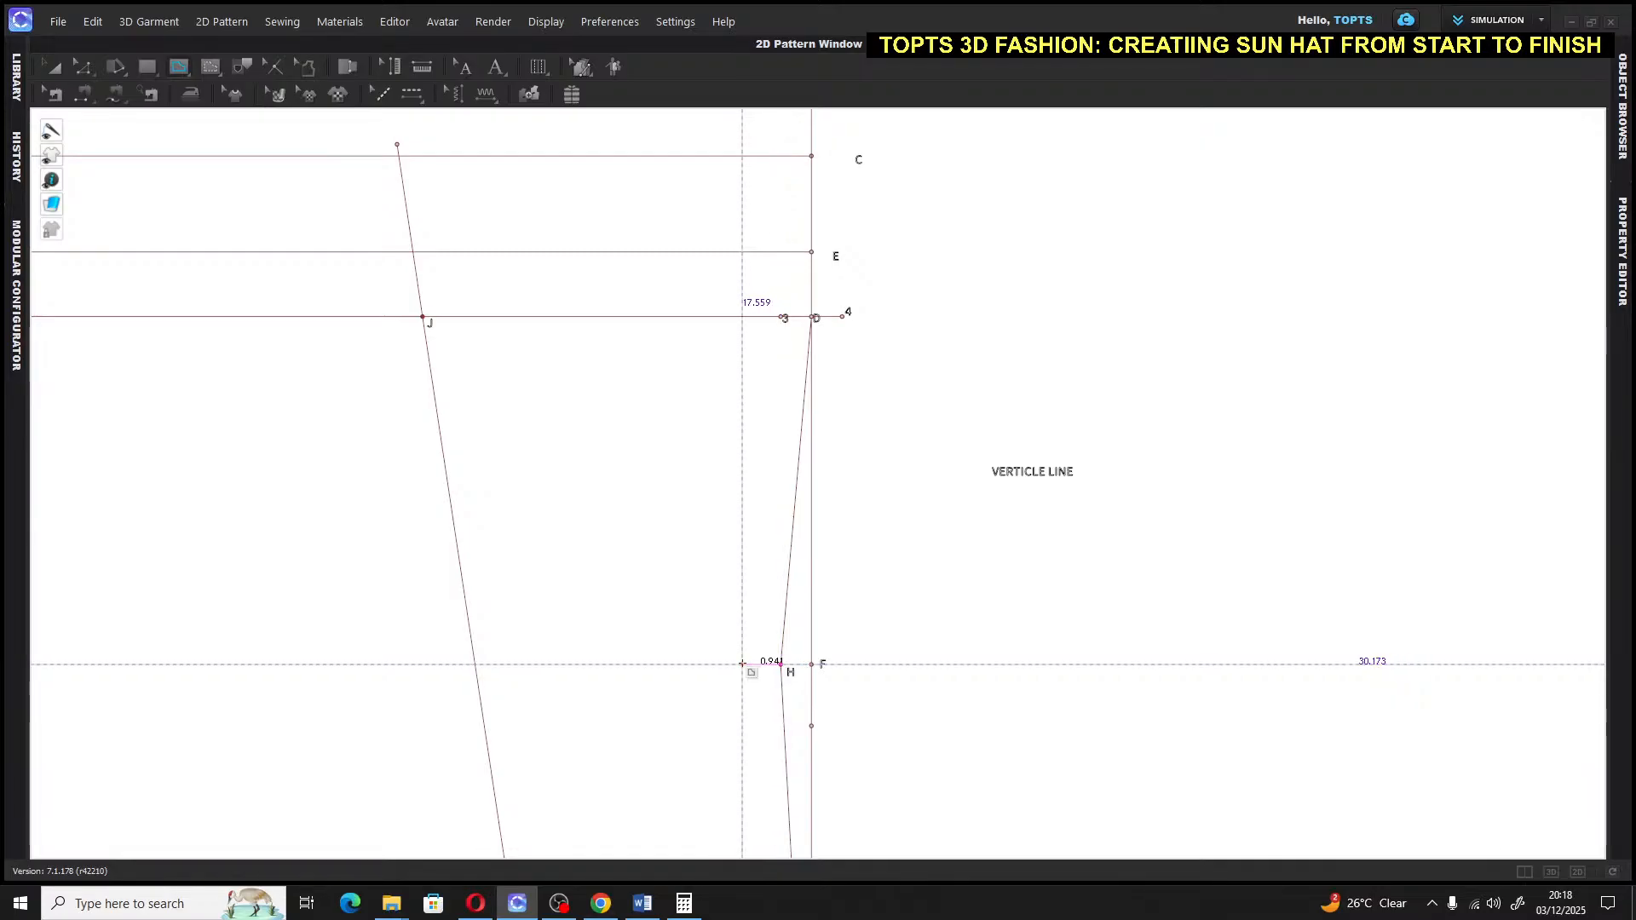
right_click(742, 664)
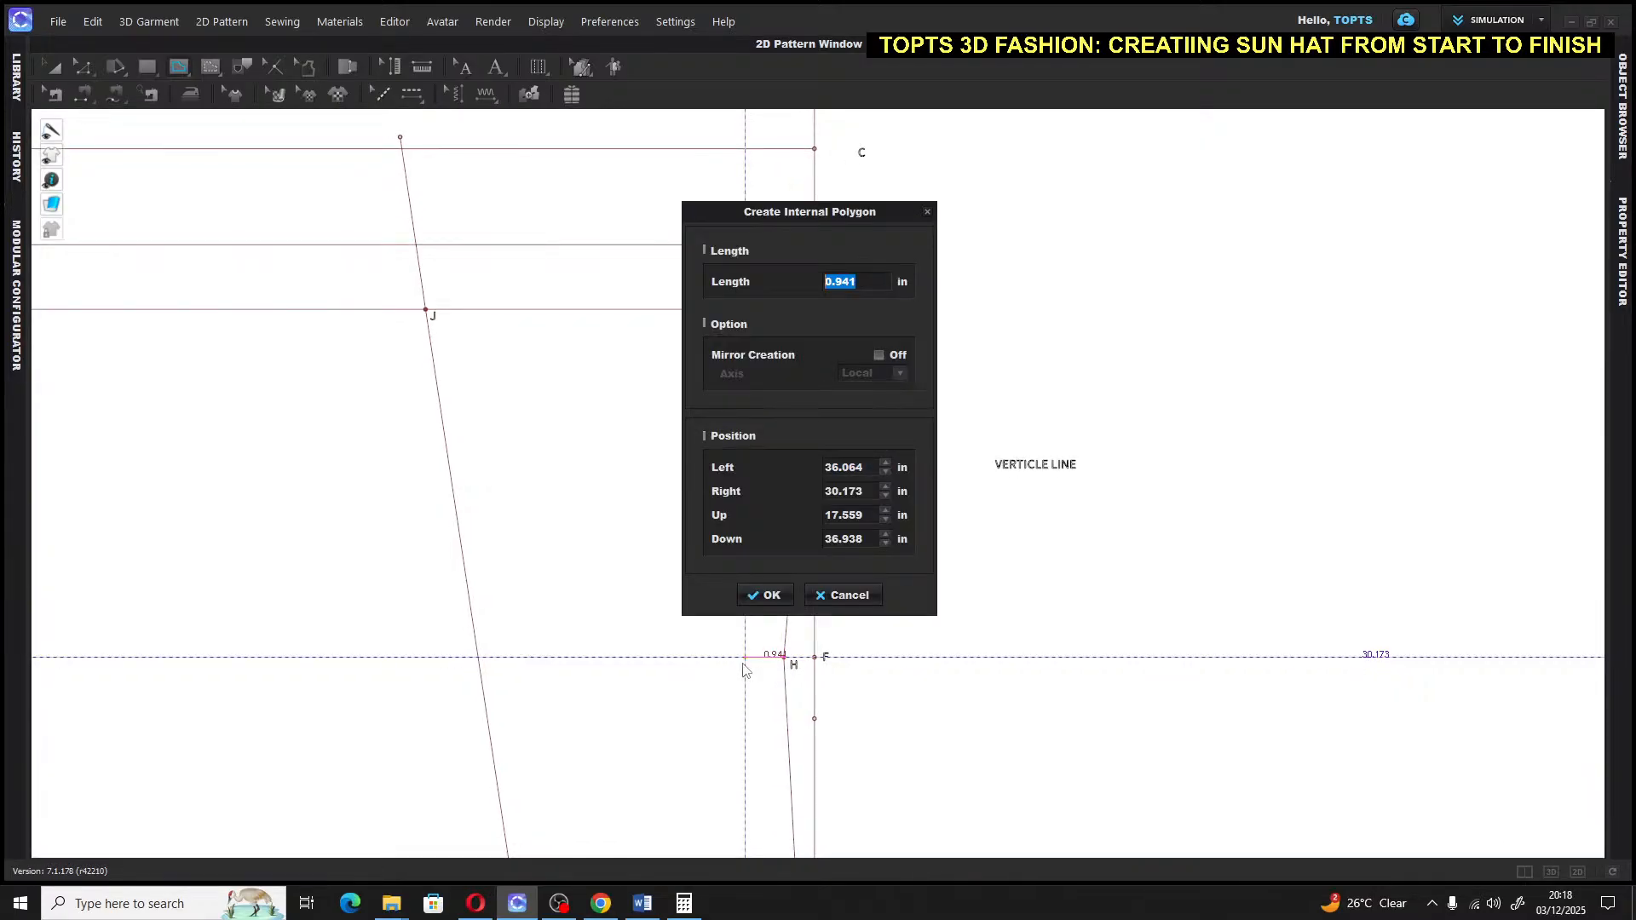
type(".75")
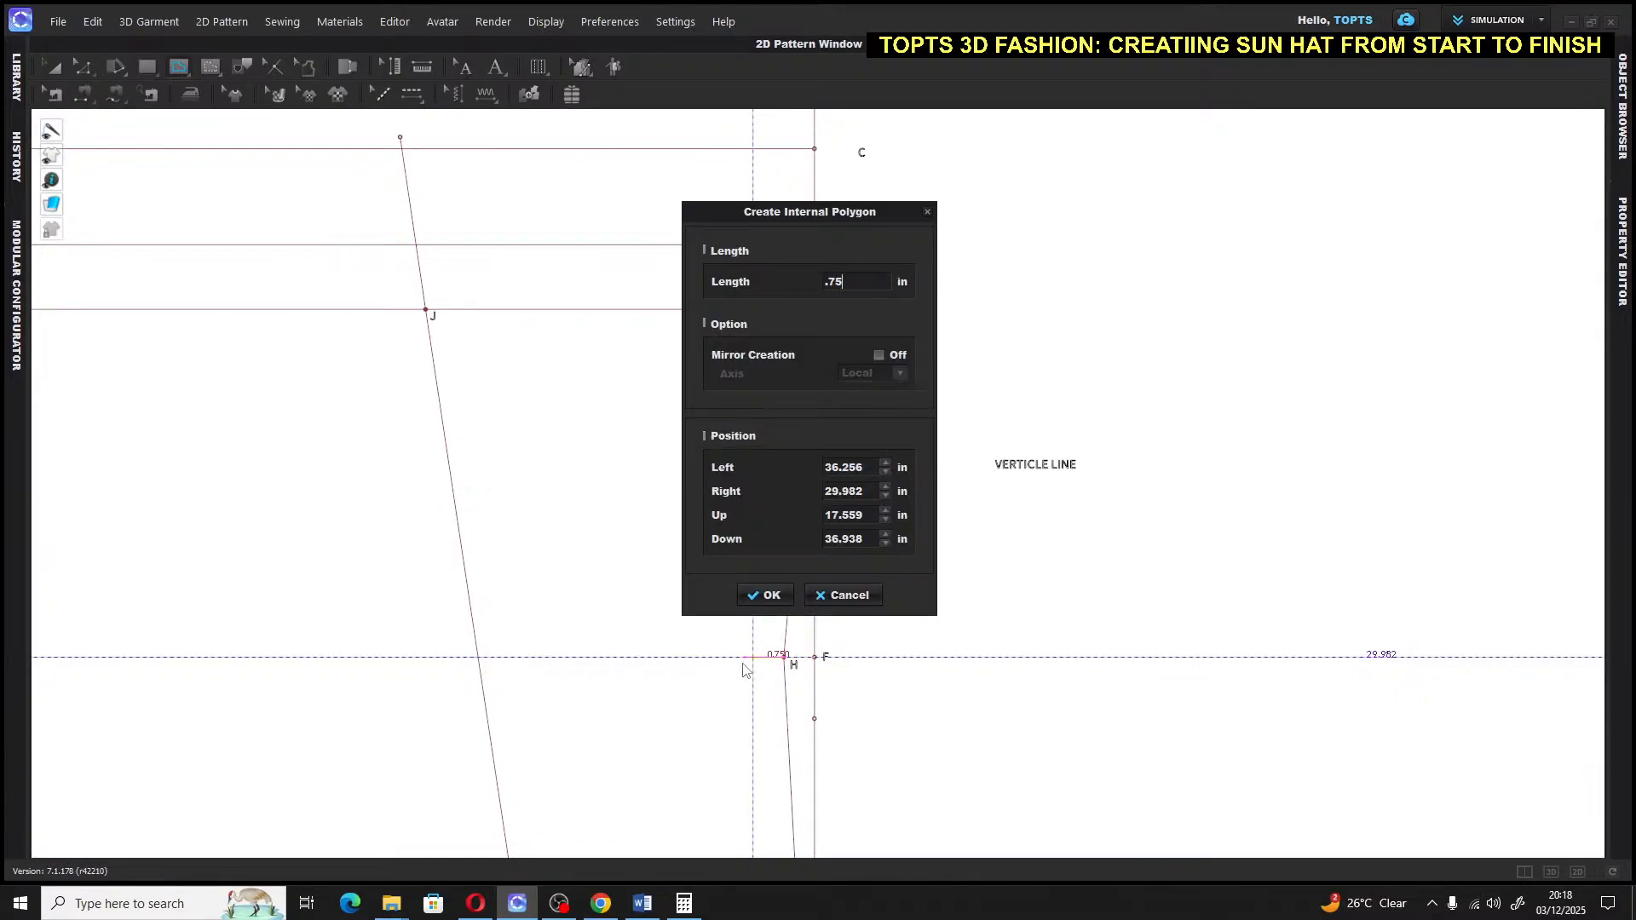
key("Return")
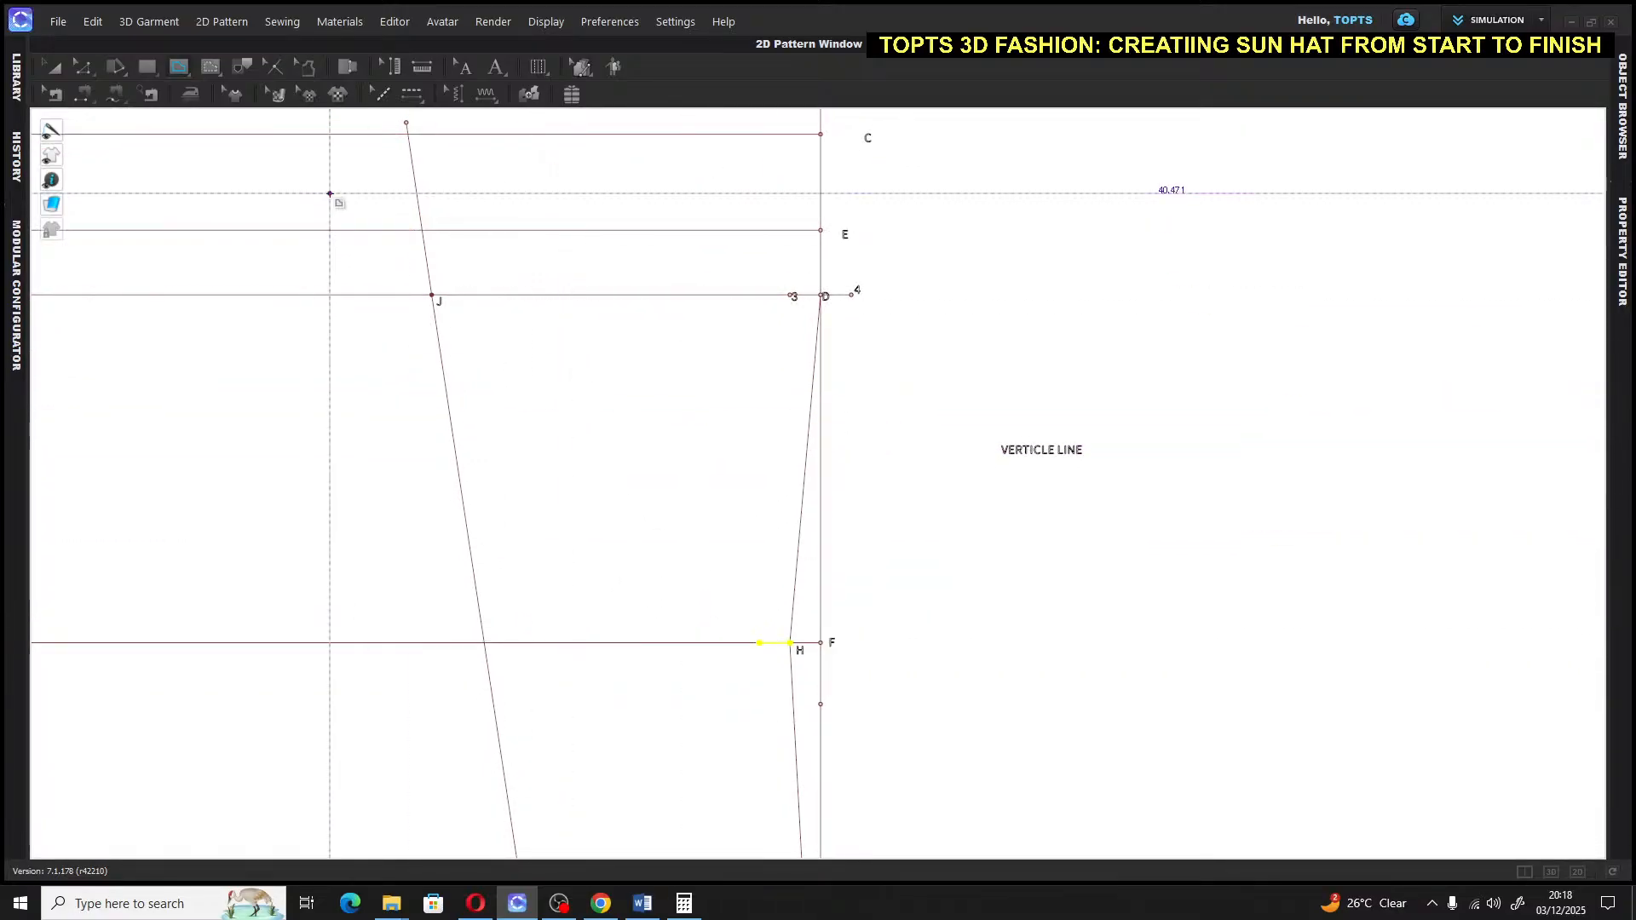
Label the left end of the new segment as point 5
left_click(496, 67)
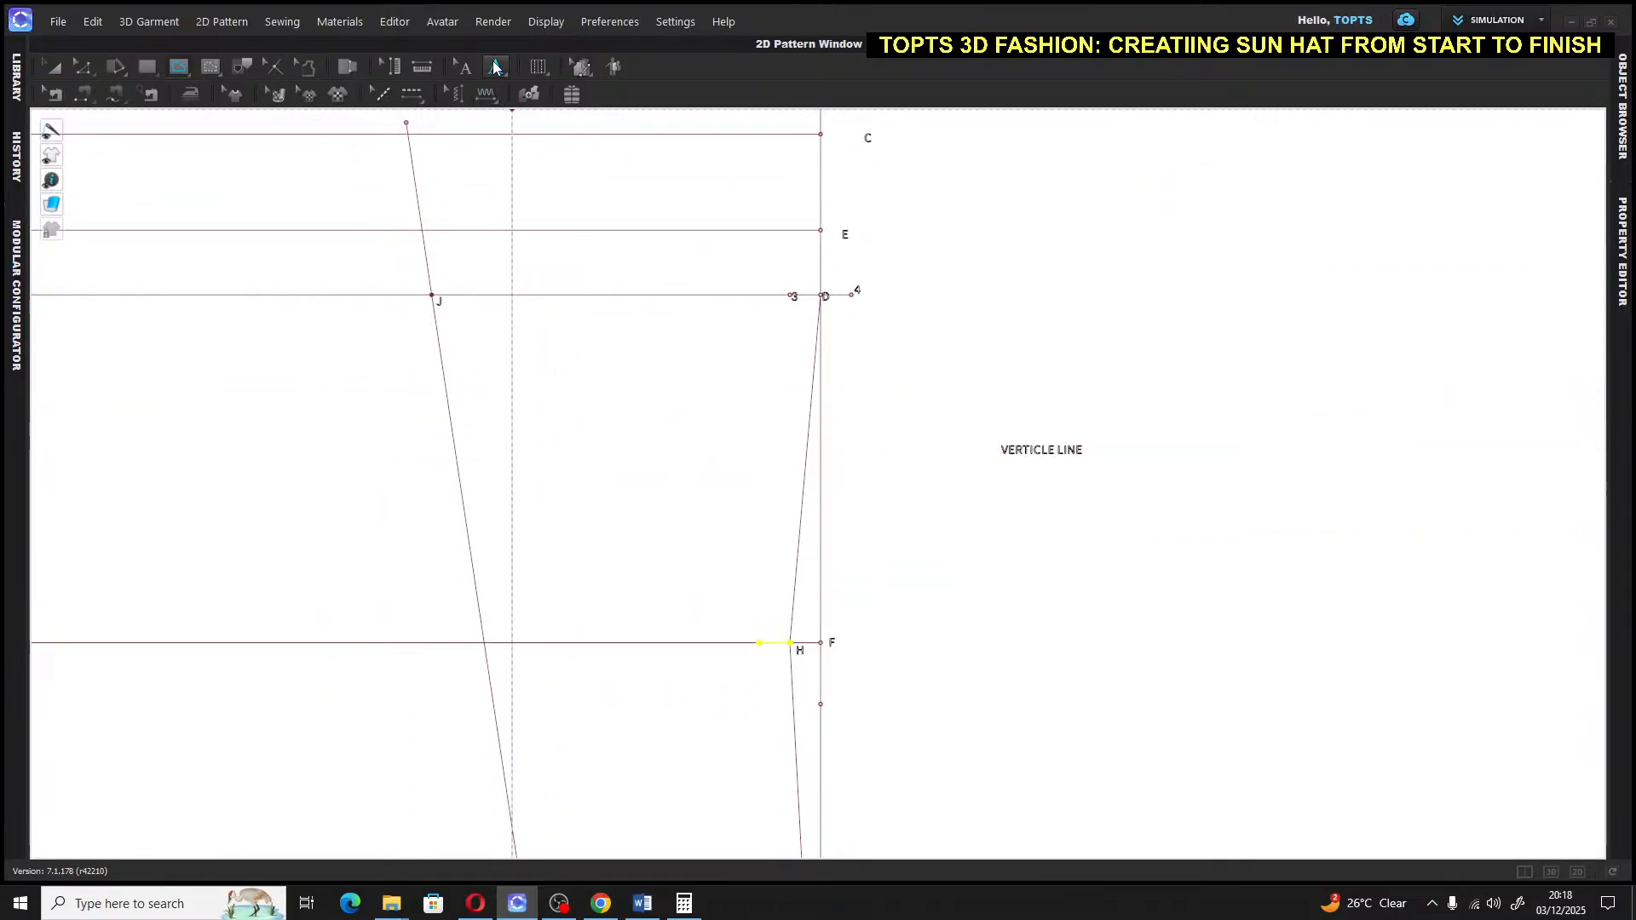
left_click(763, 666)
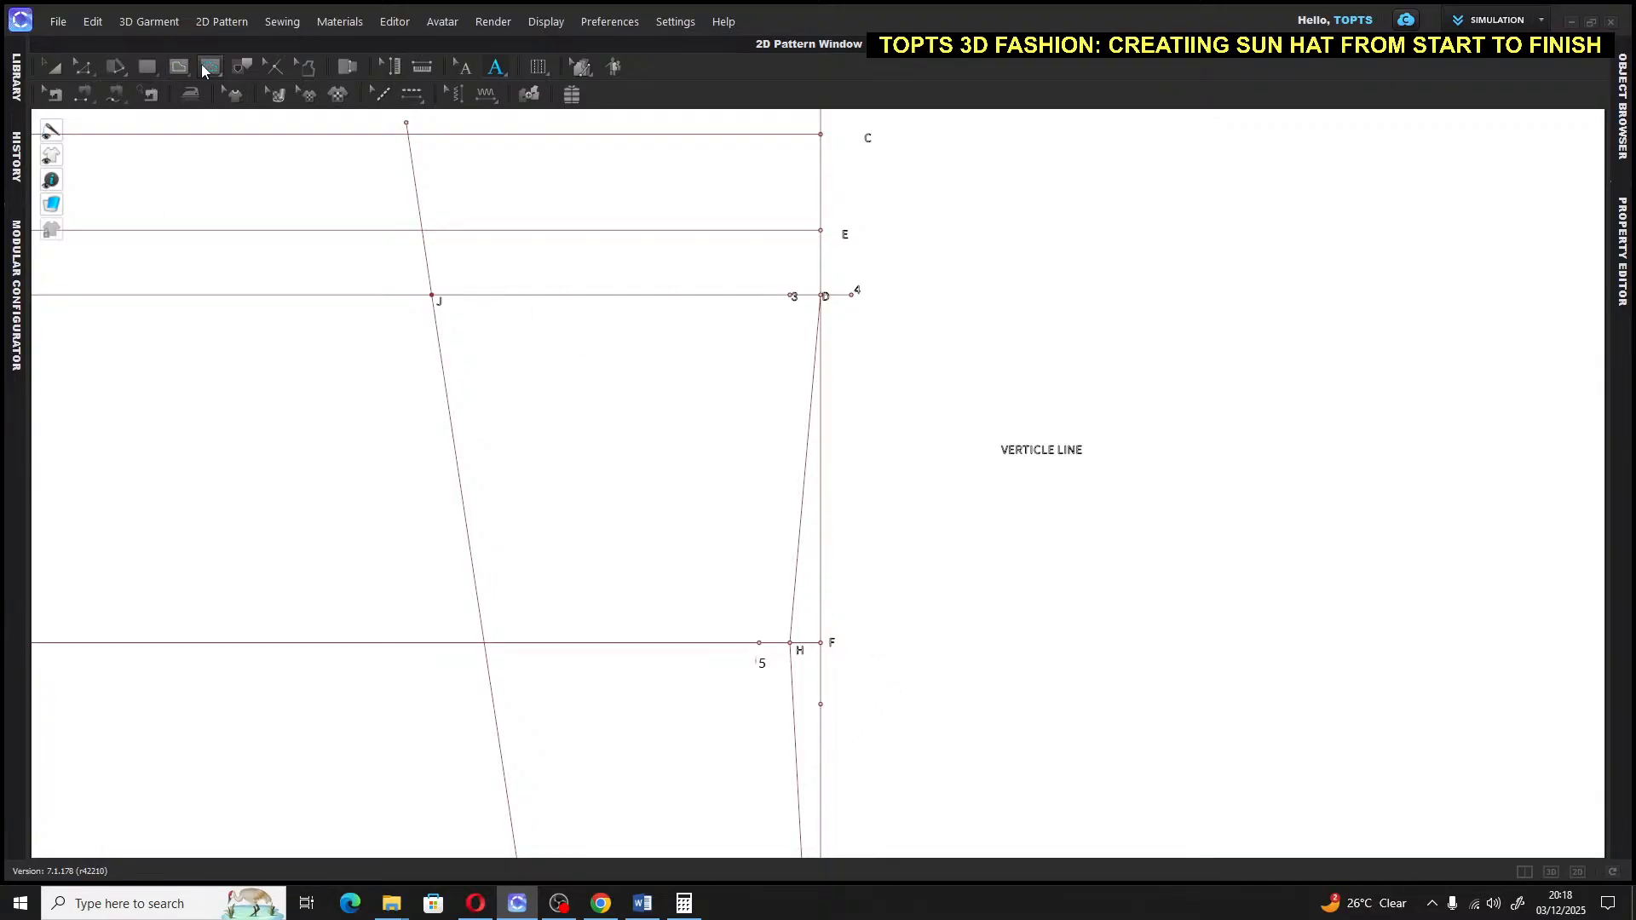
left_click(233, 94)
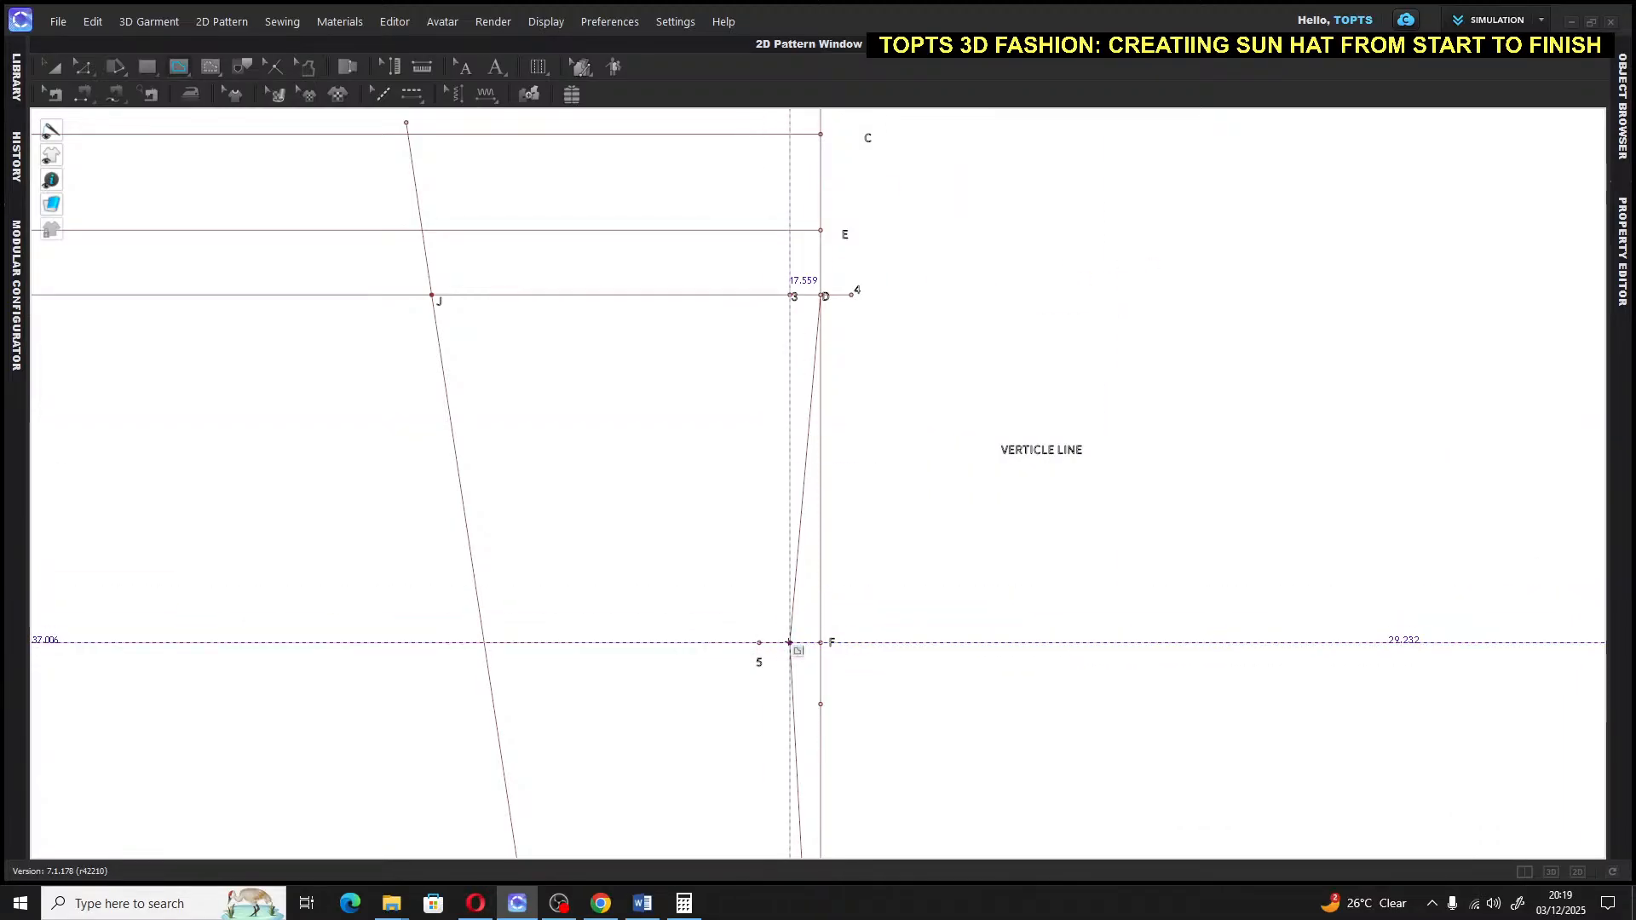
left_click(790, 642)
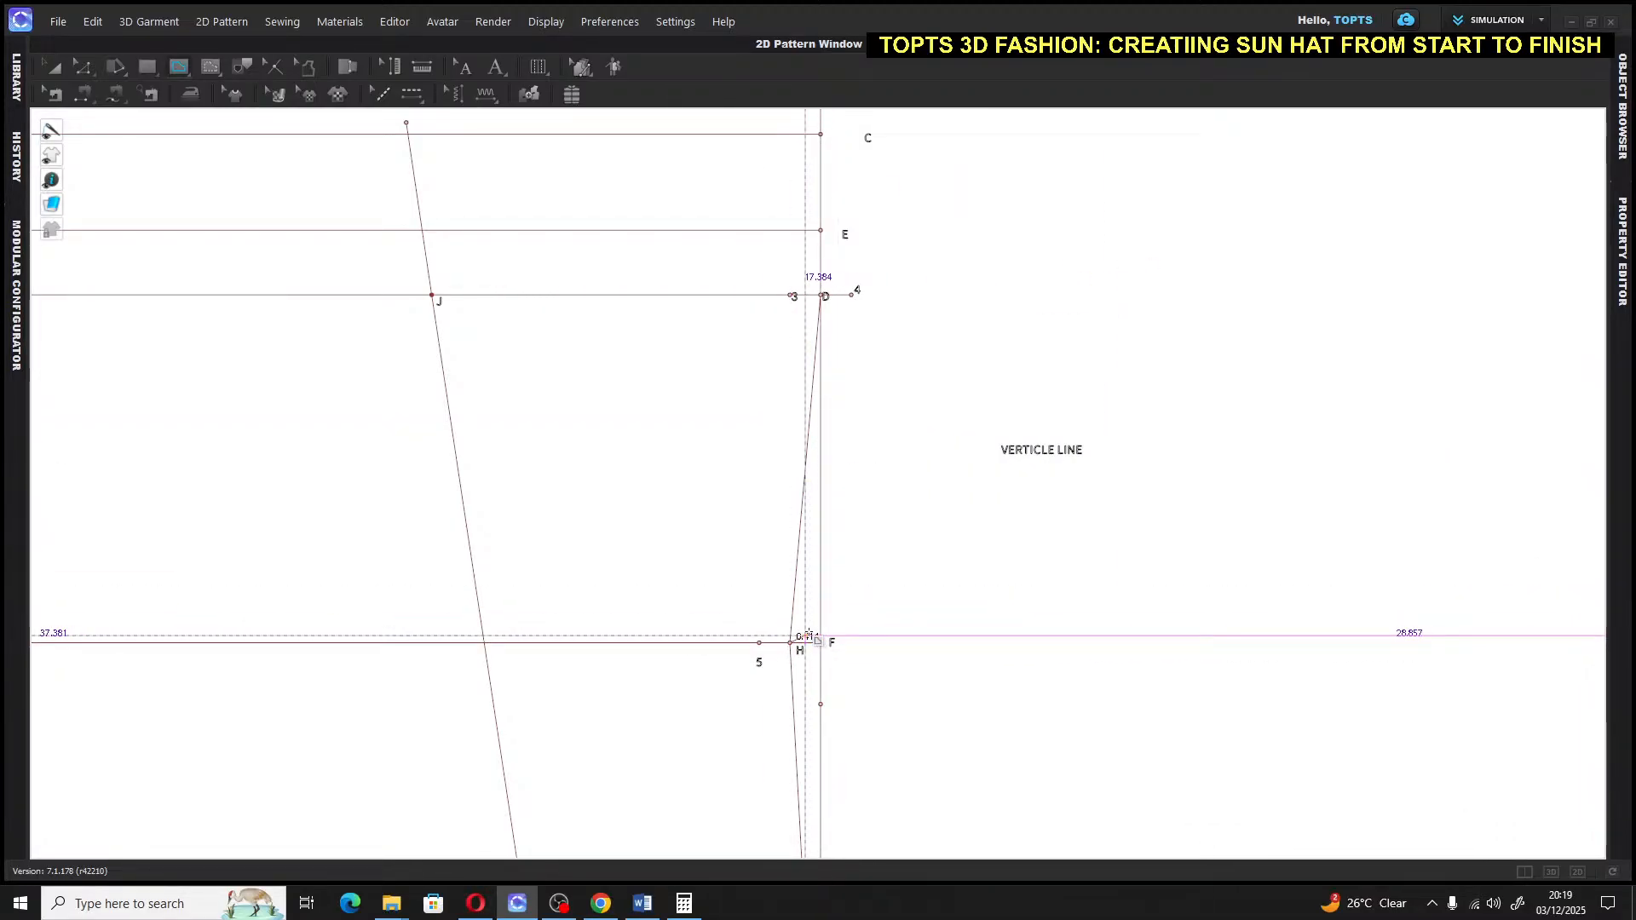
key("Escape")
middle_click_drag(708, 146, 867, 296)
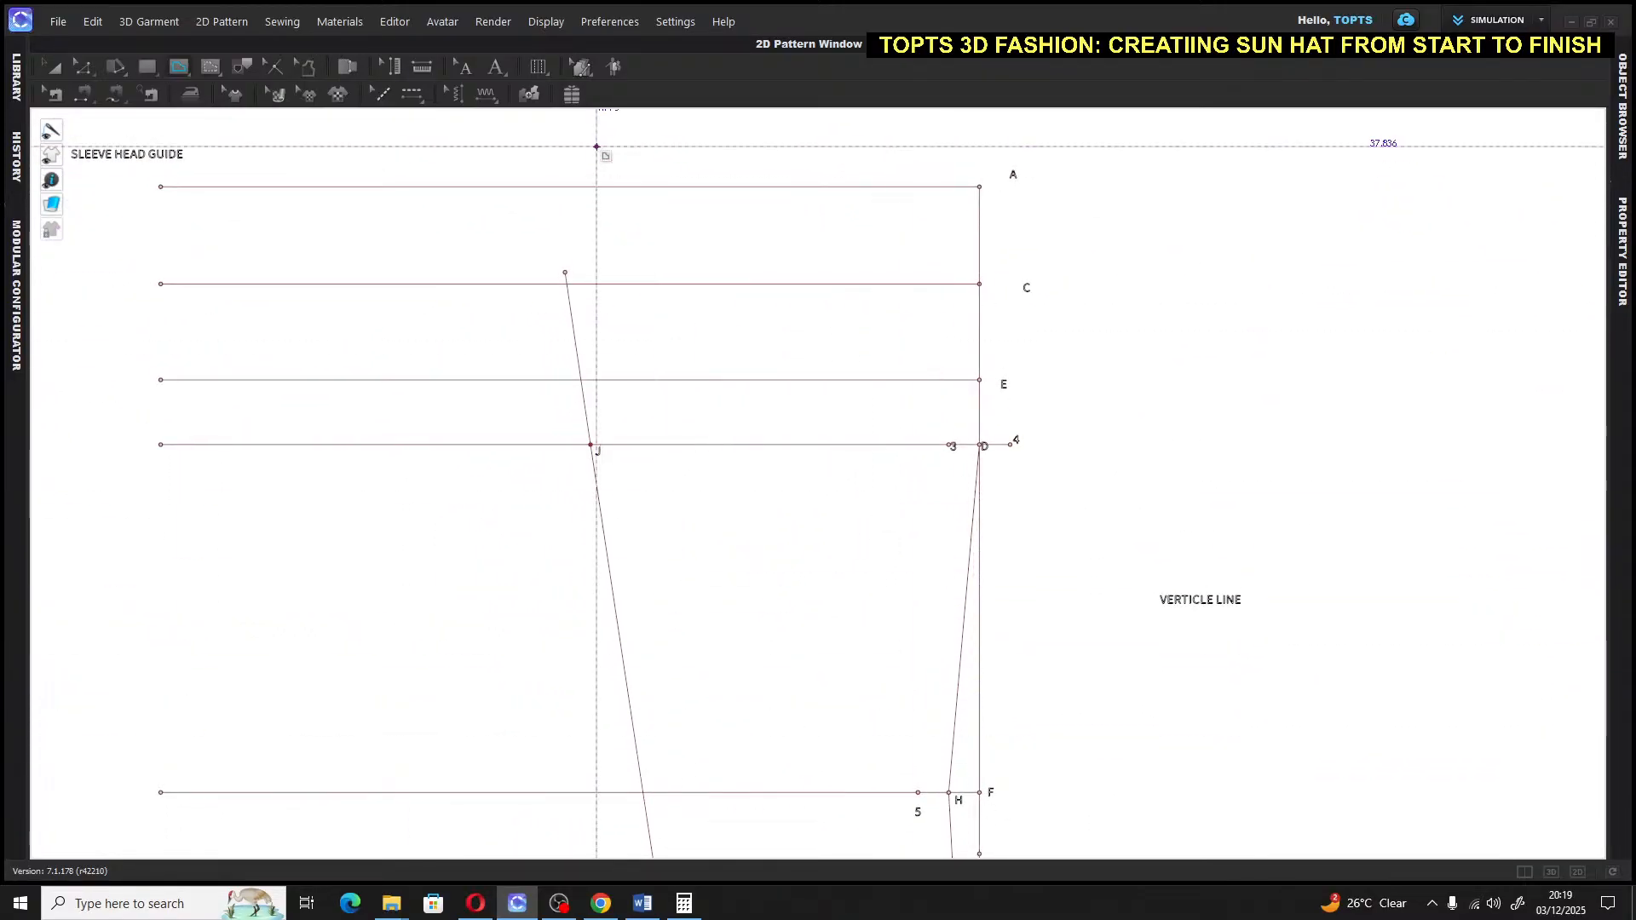
key("a")
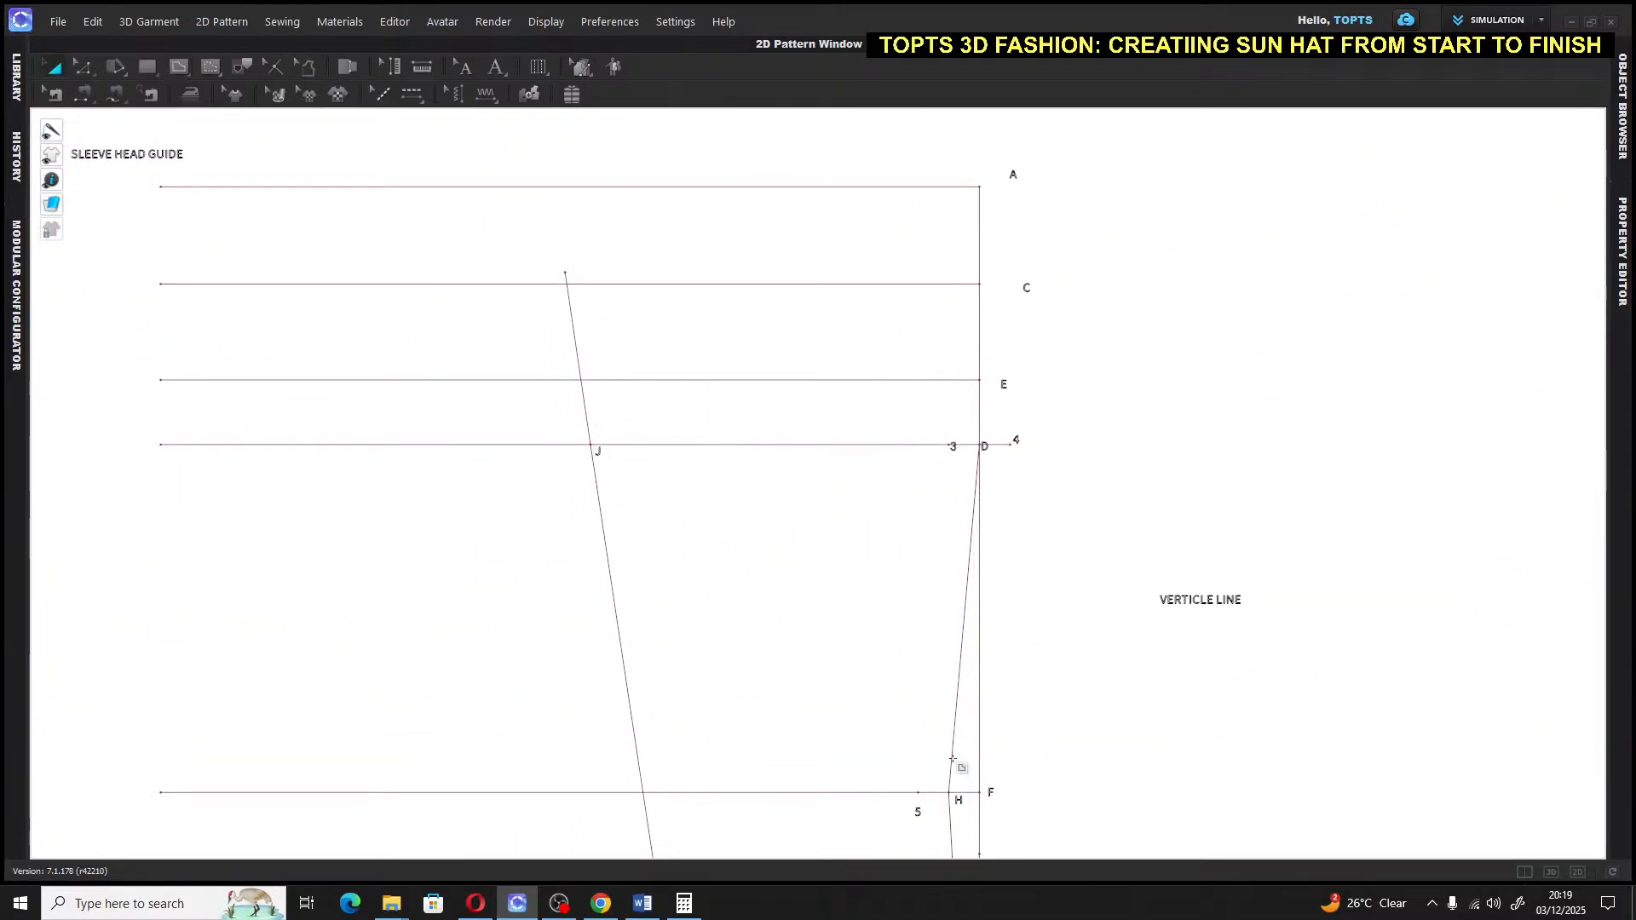
scroll(954, 772, "down", 3)
middle_click_drag(972, 793, 894, 648)
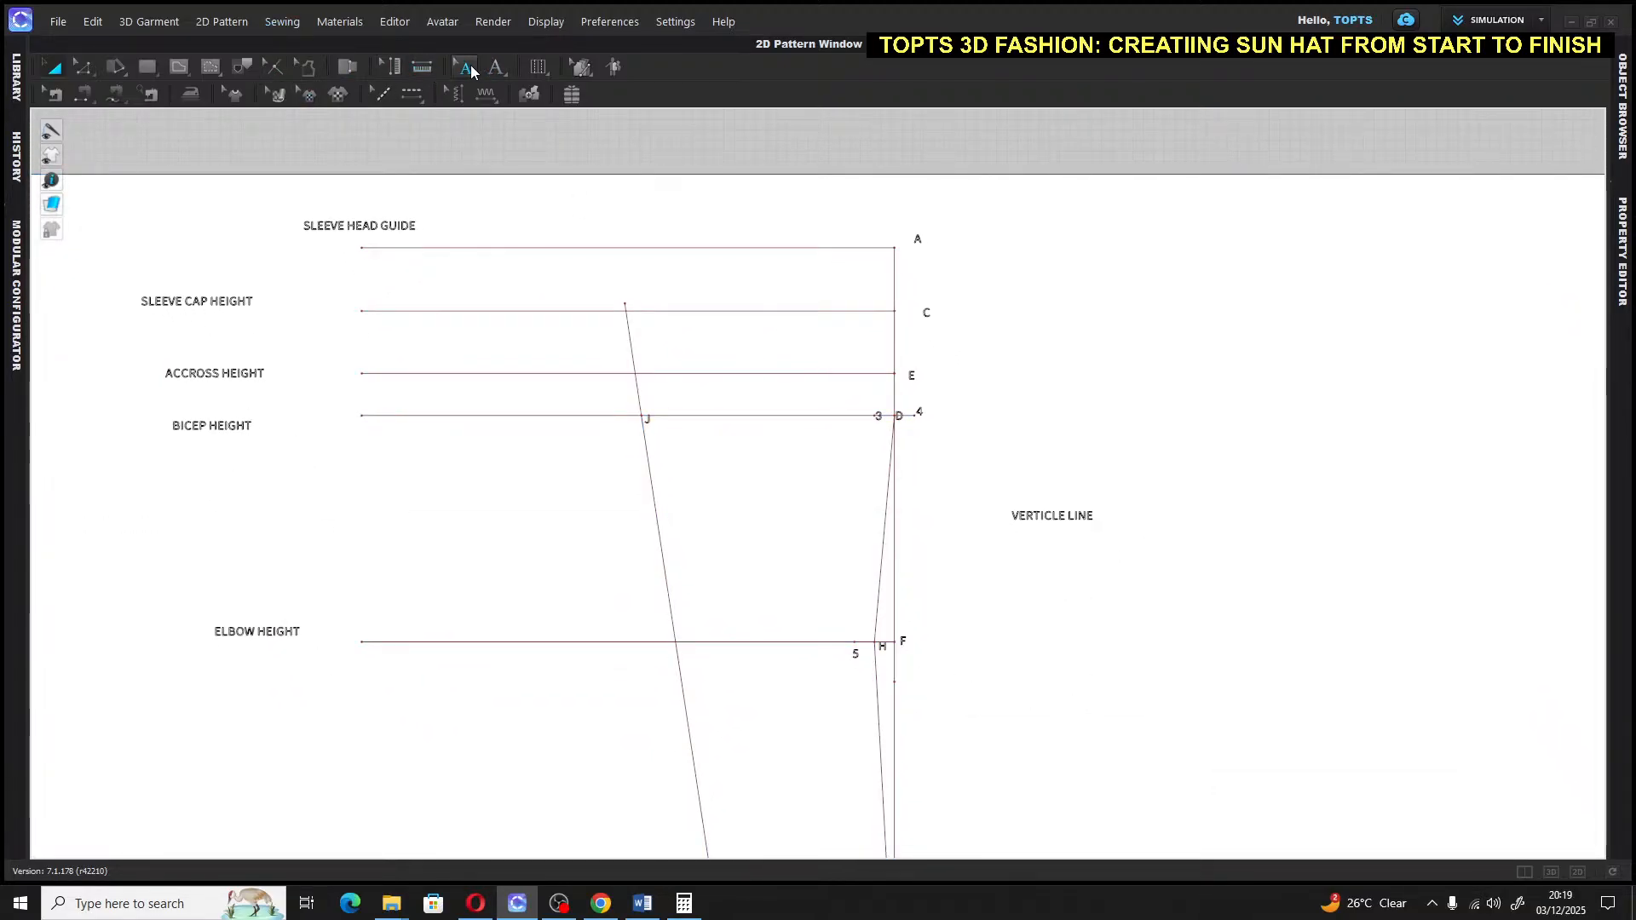
Add a 6 annotation just right of point F on the elbow height line
left_click(467, 68)
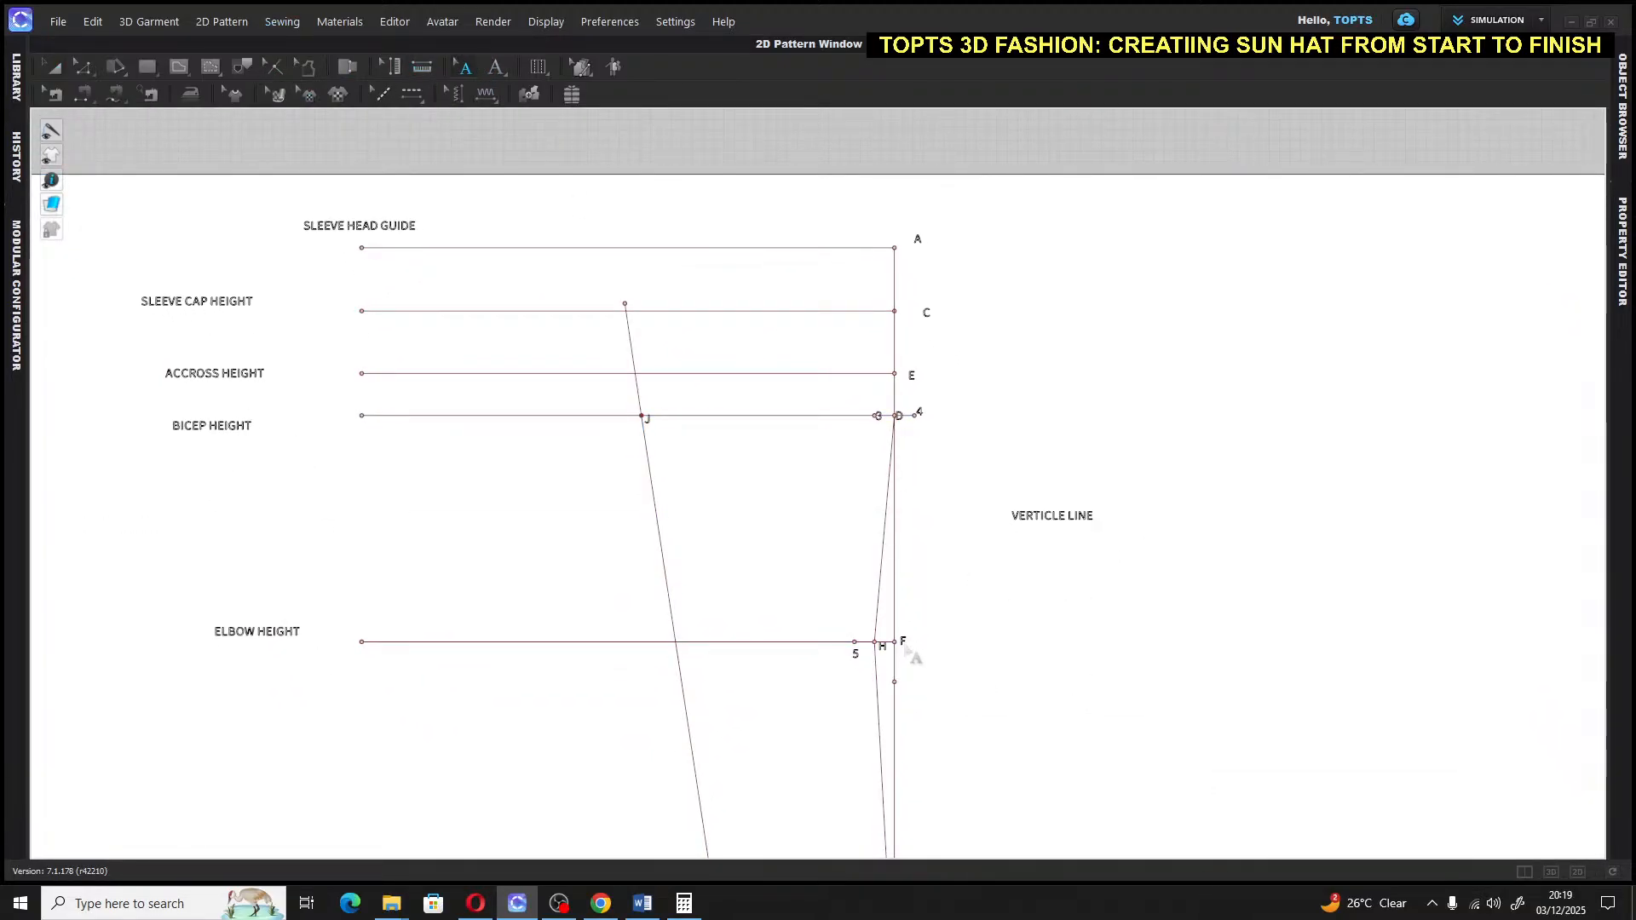
left_click(907, 651)
left_click(909, 646)
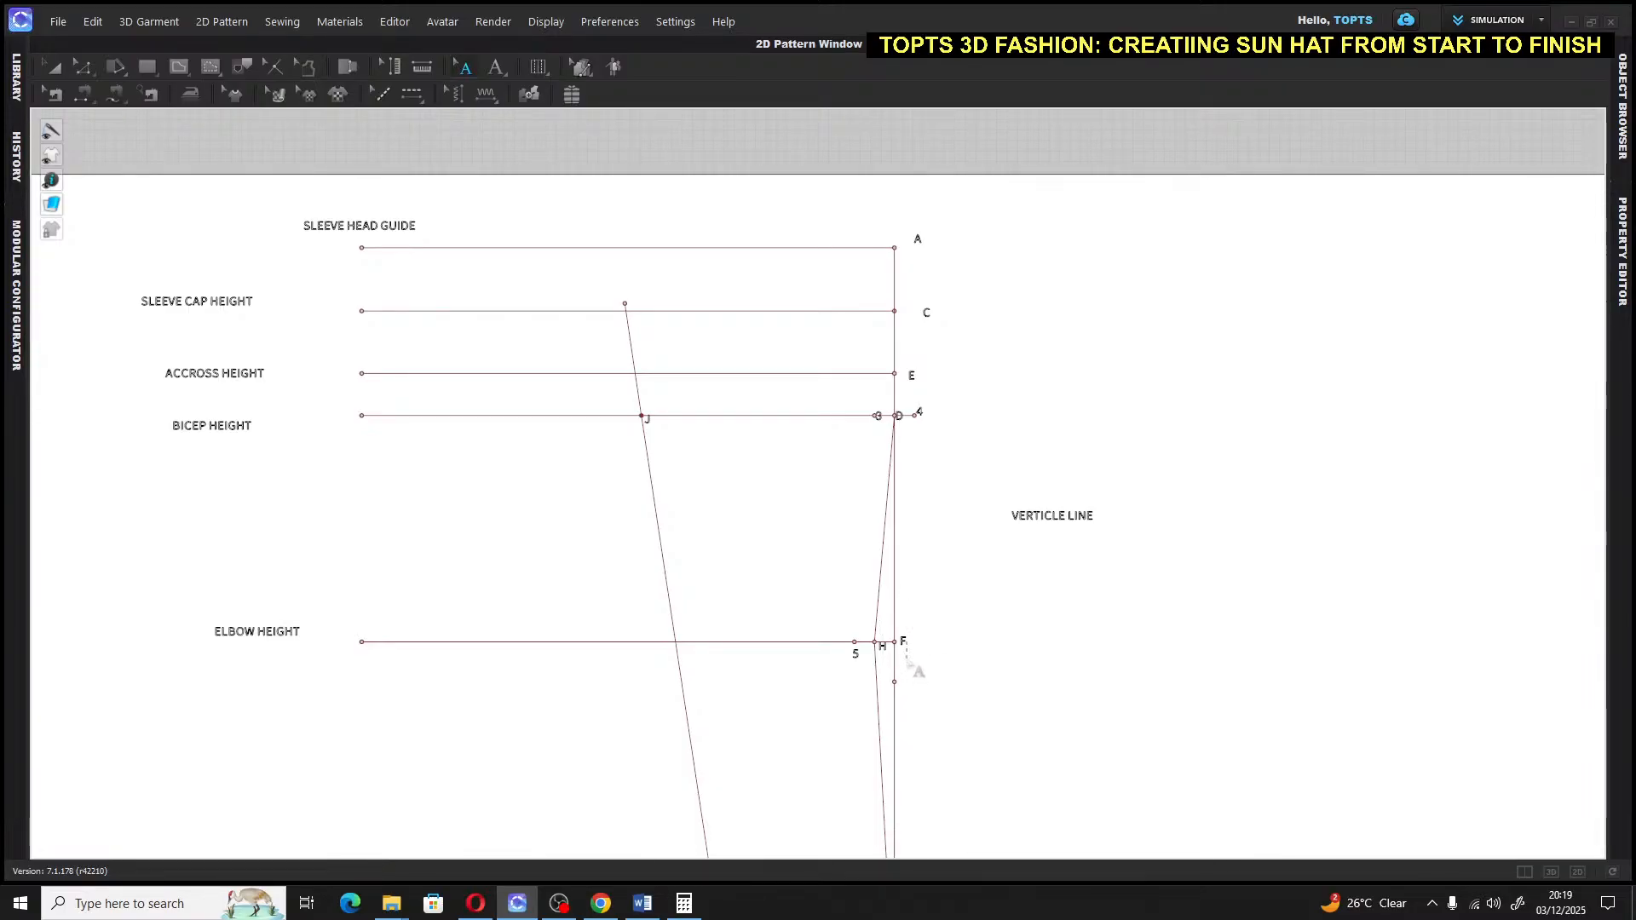
left_click(903, 641)
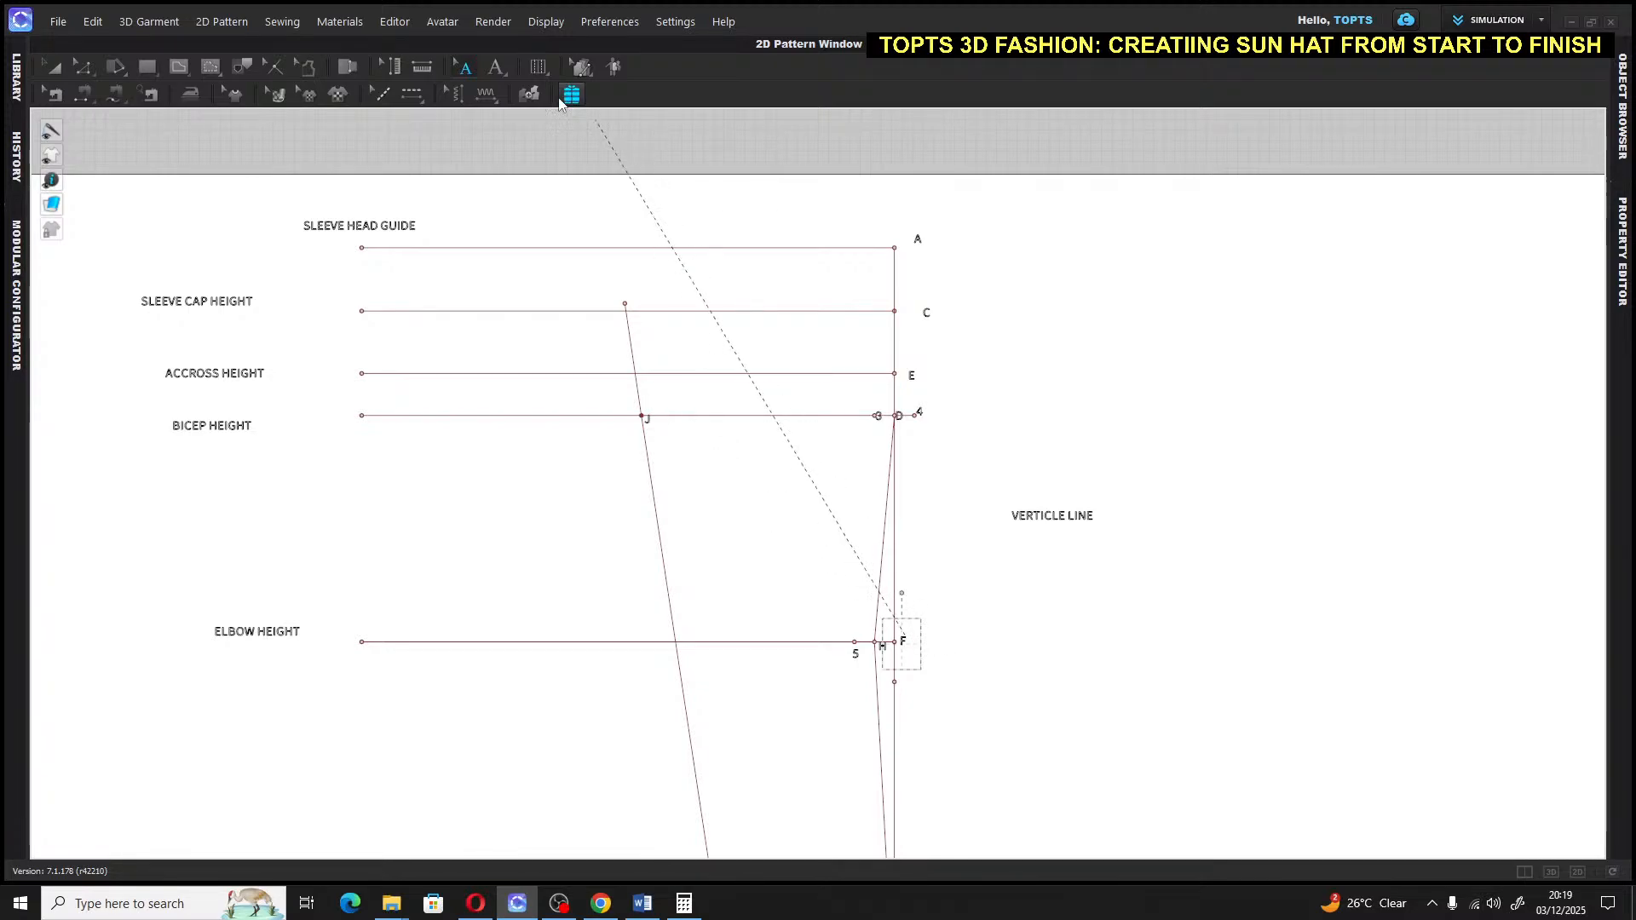
left_click(911, 646)
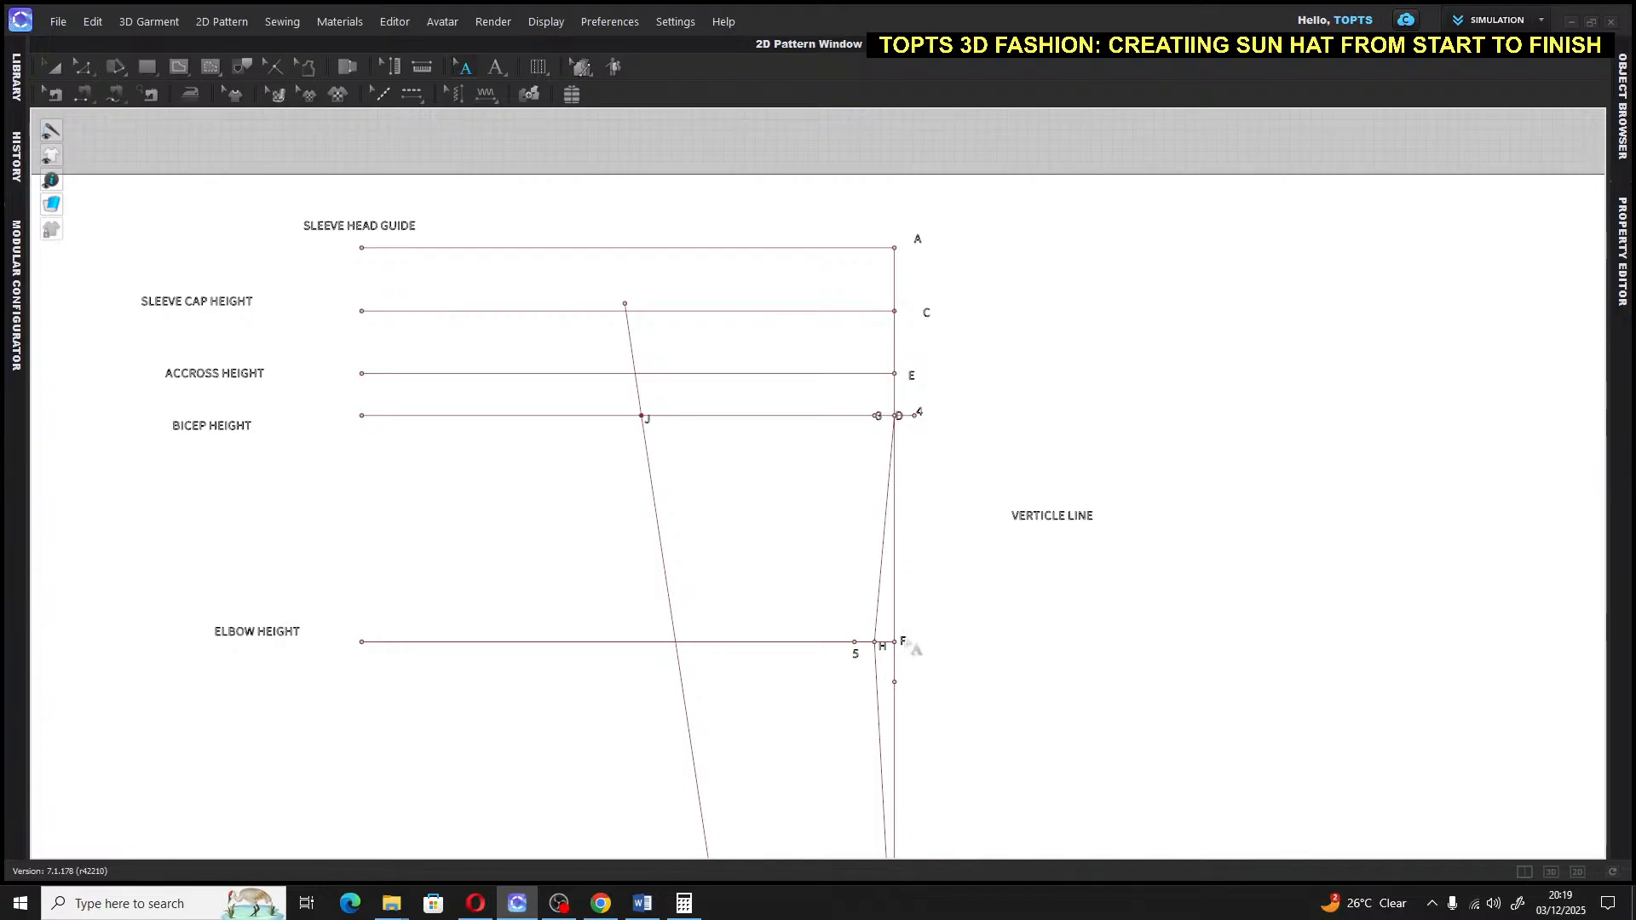
left_click(500, 67)
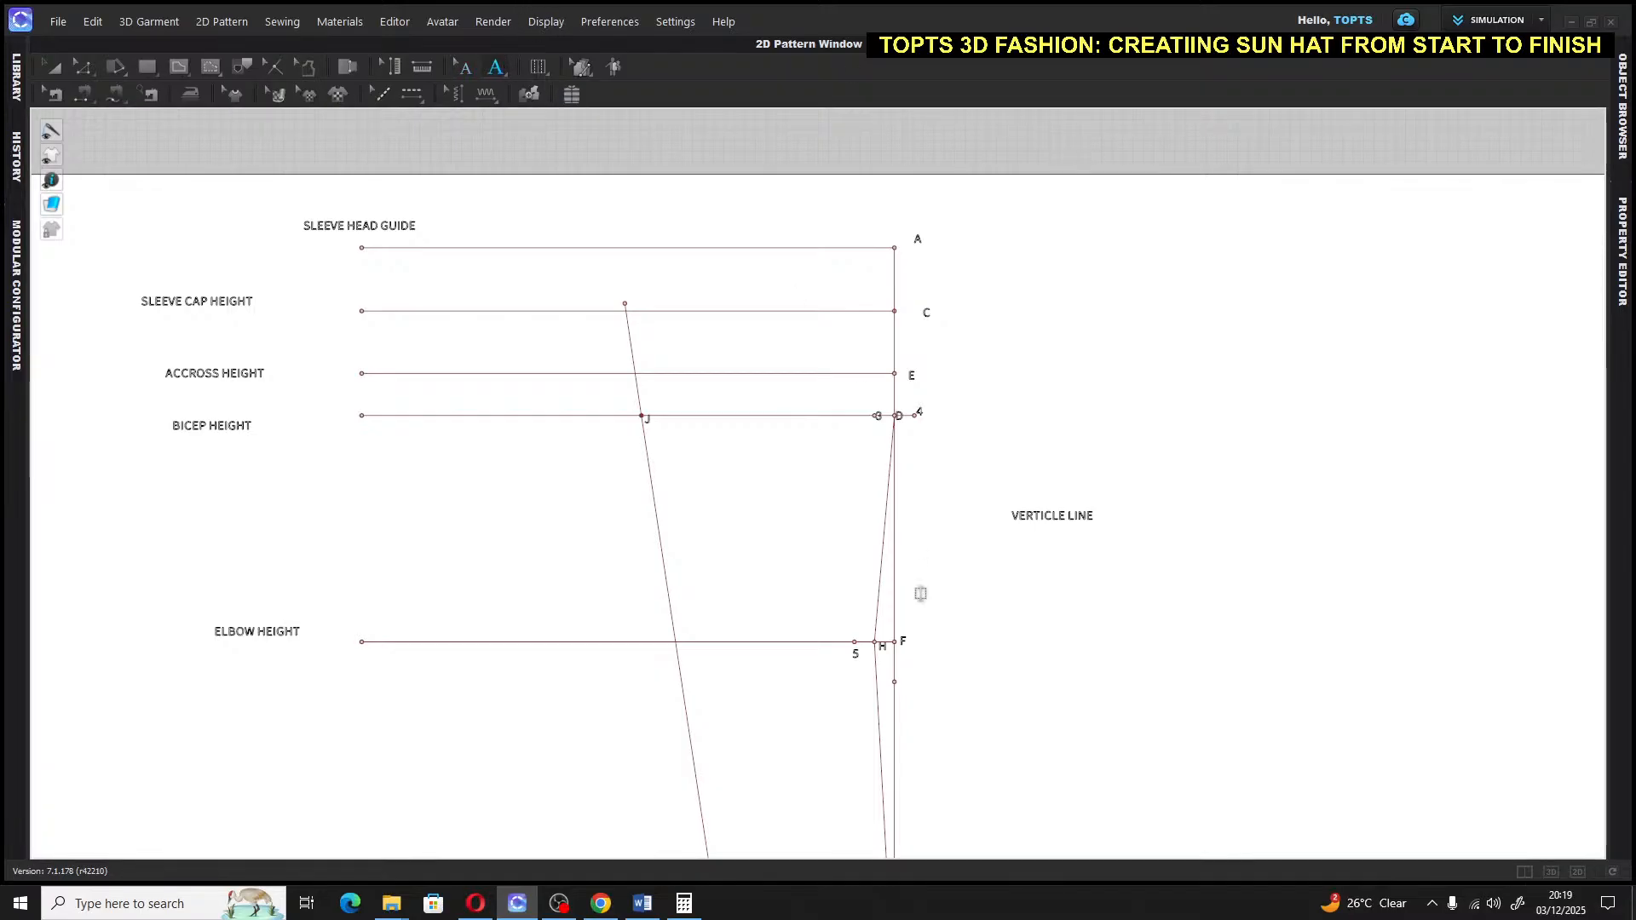
left_click(912, 644)
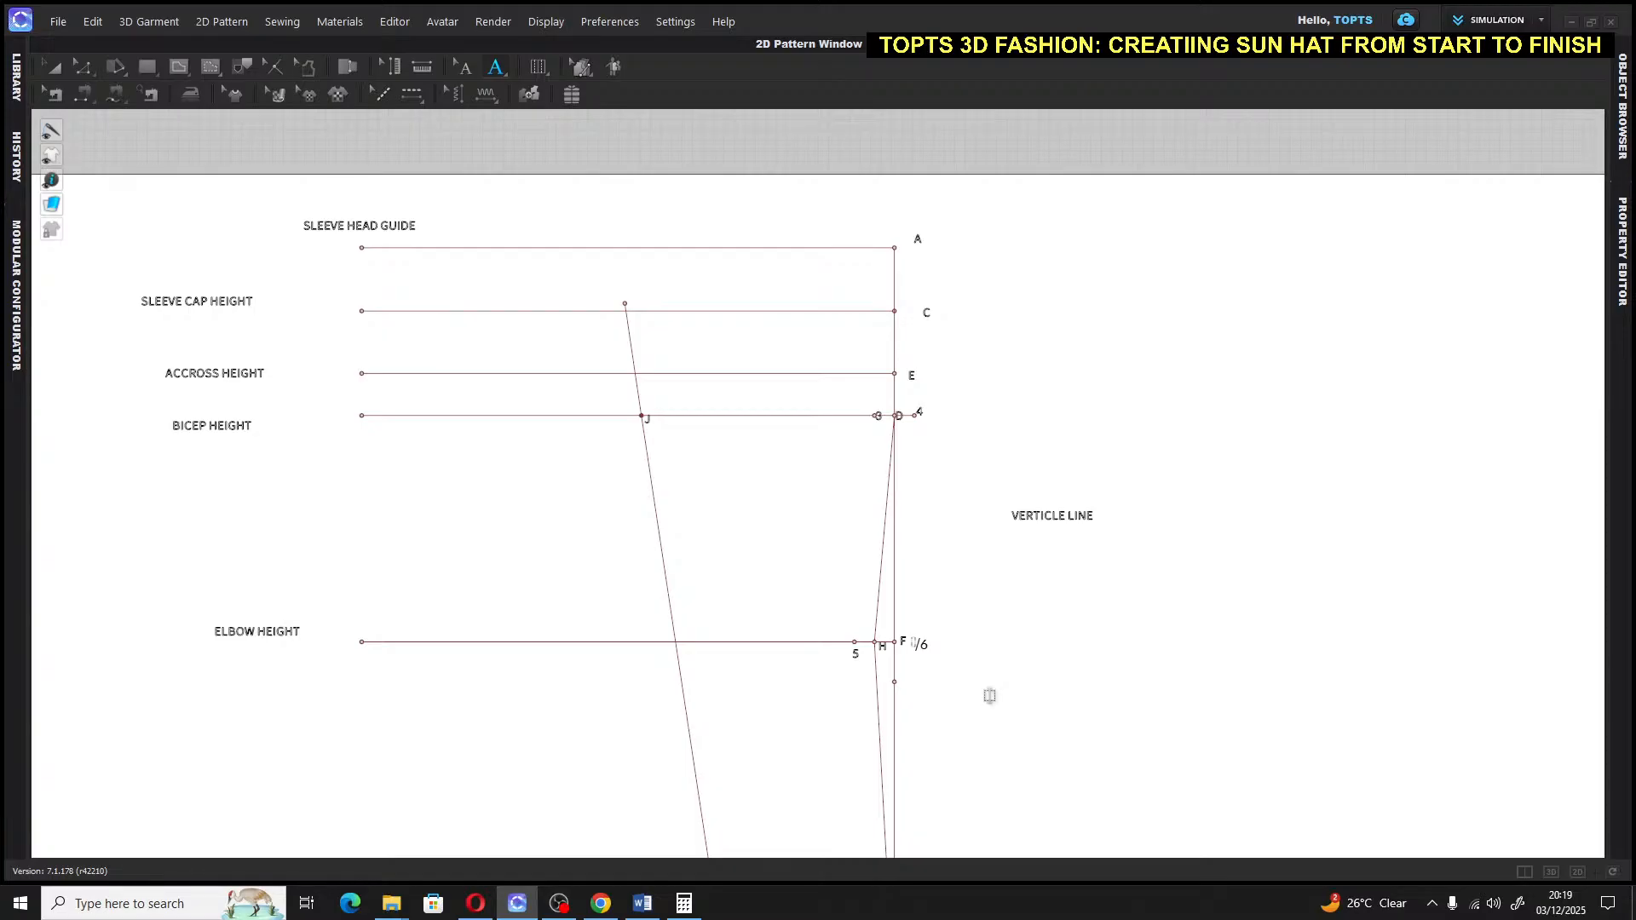
left_click(51, 66)
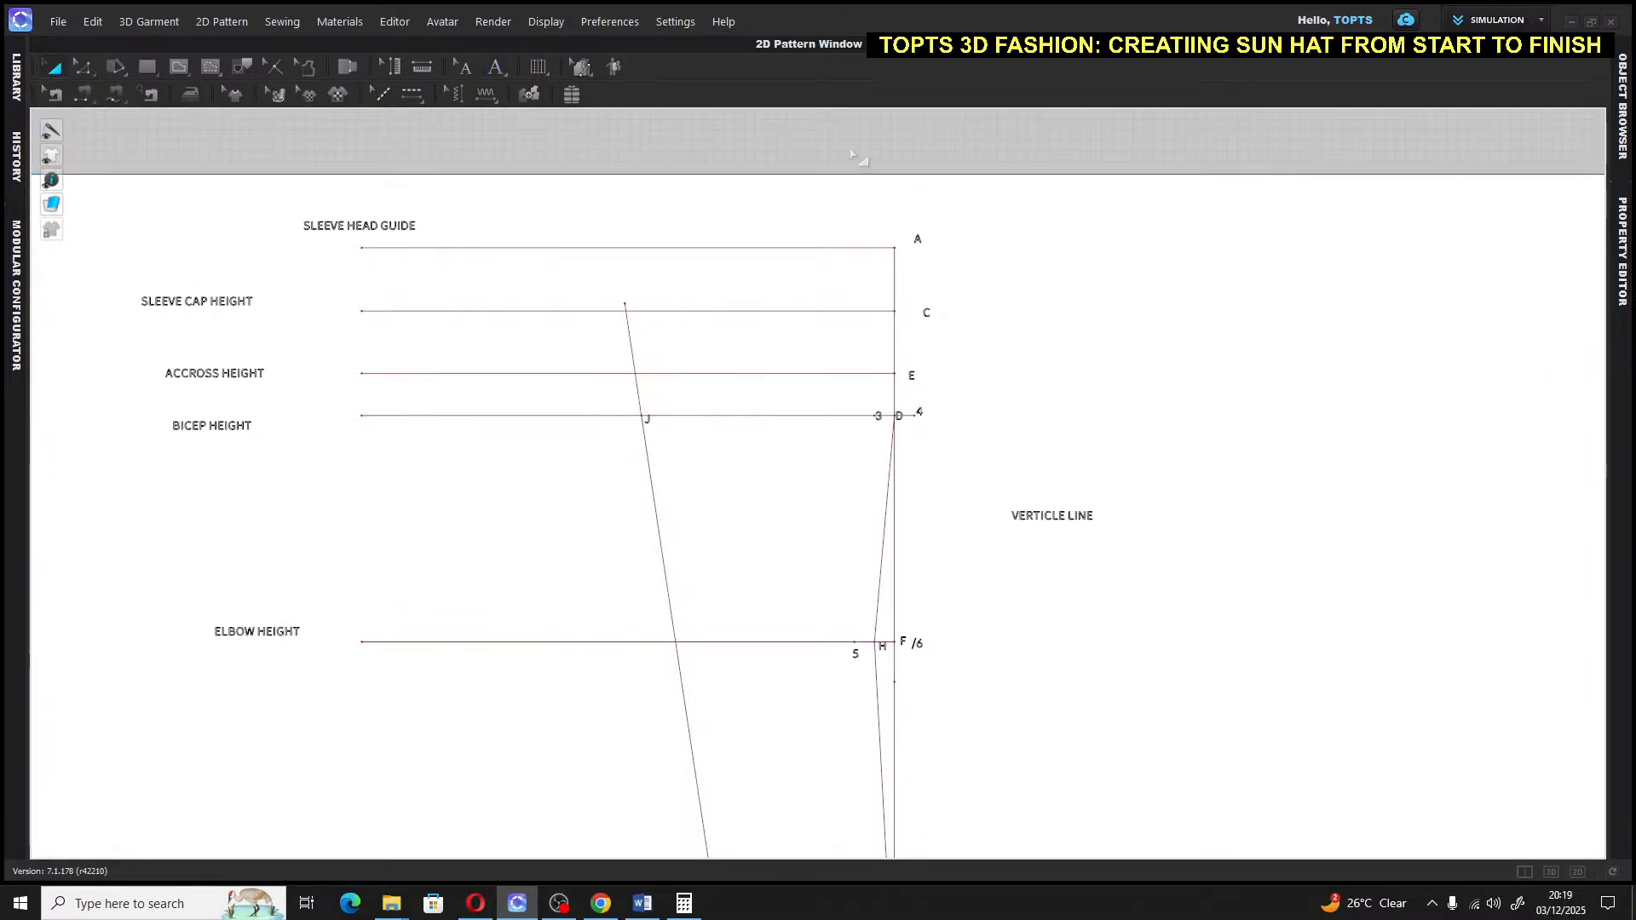
Zoom and pan the draft to show points 3, D and 4 on the top guide line
scroll(990, 690, "down", 1)
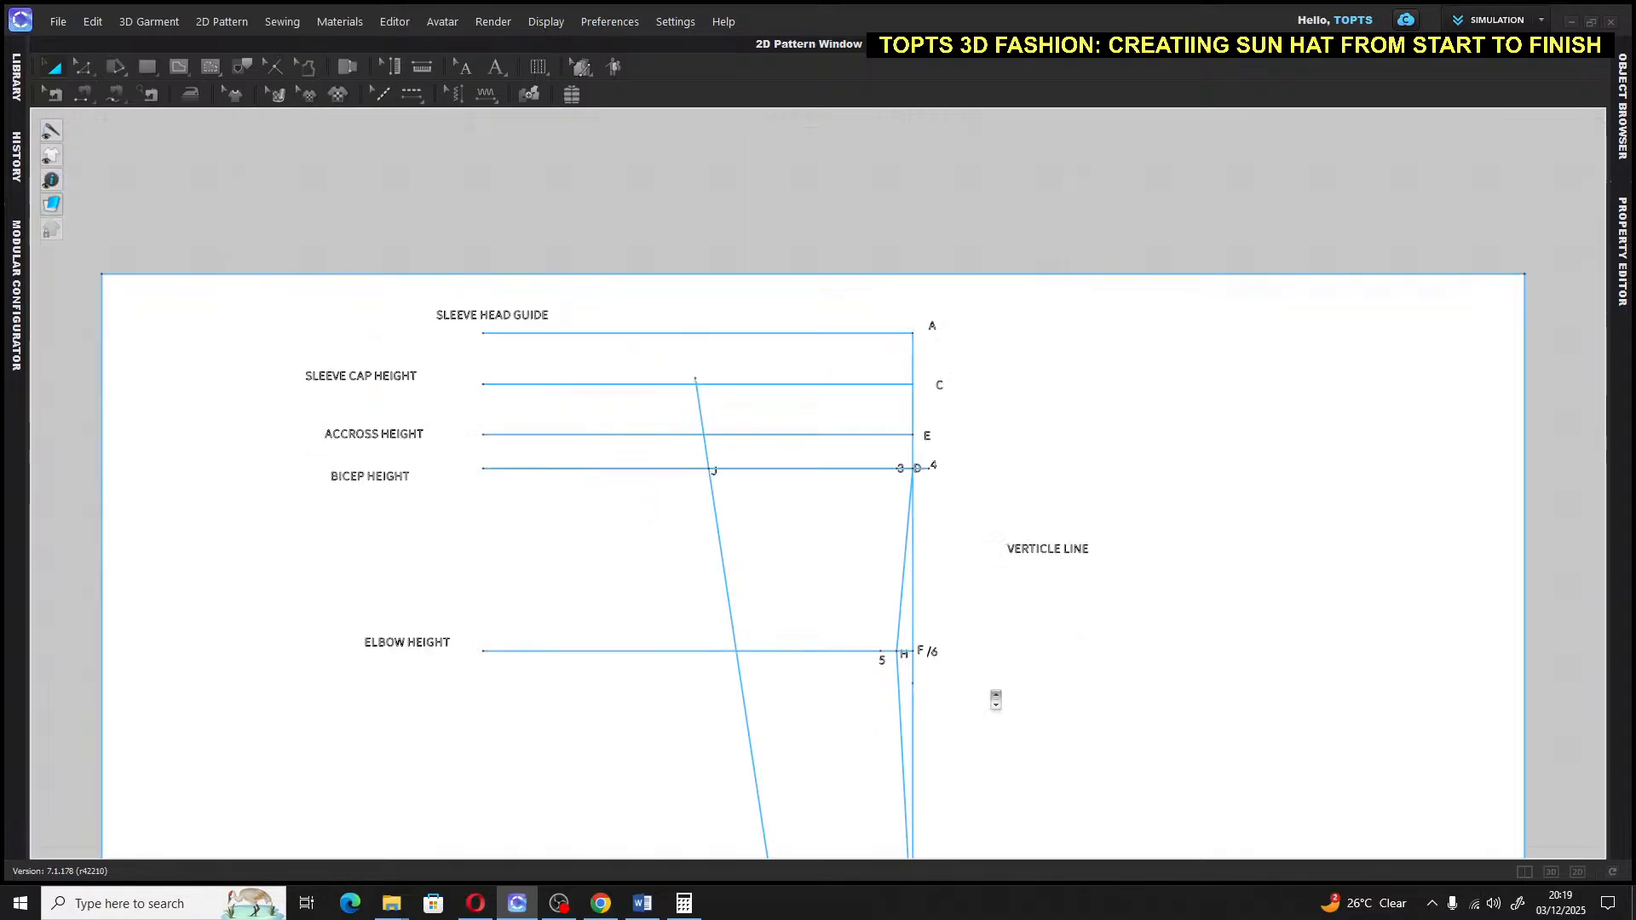
scroll(992, 692, "up", 3)
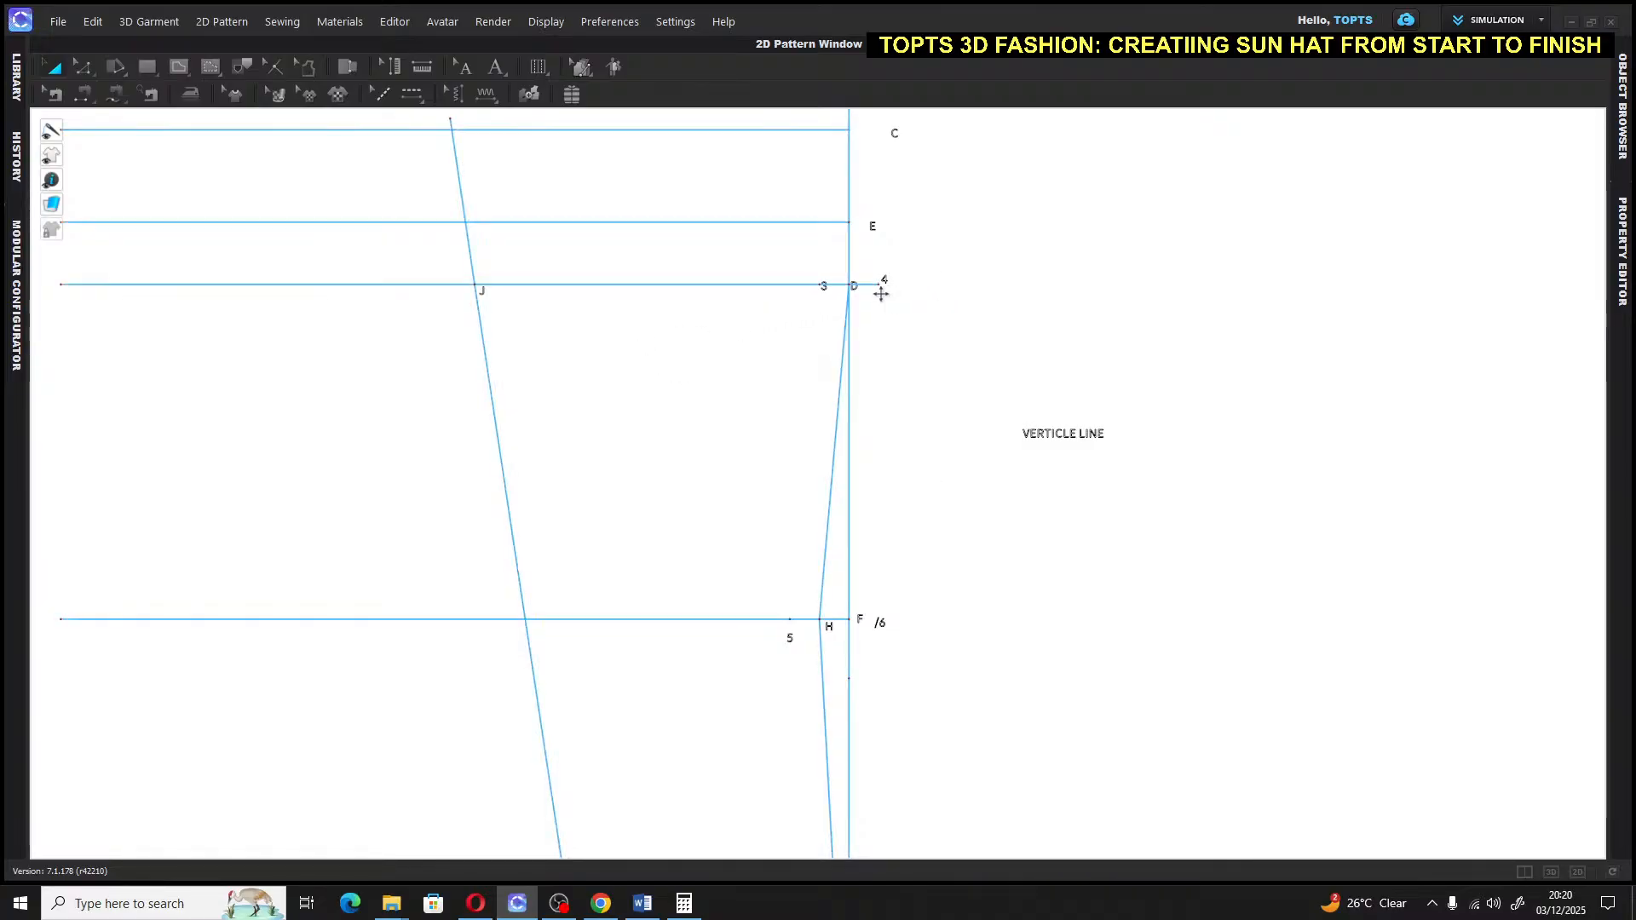
scroll(855, 563, "up", 5)
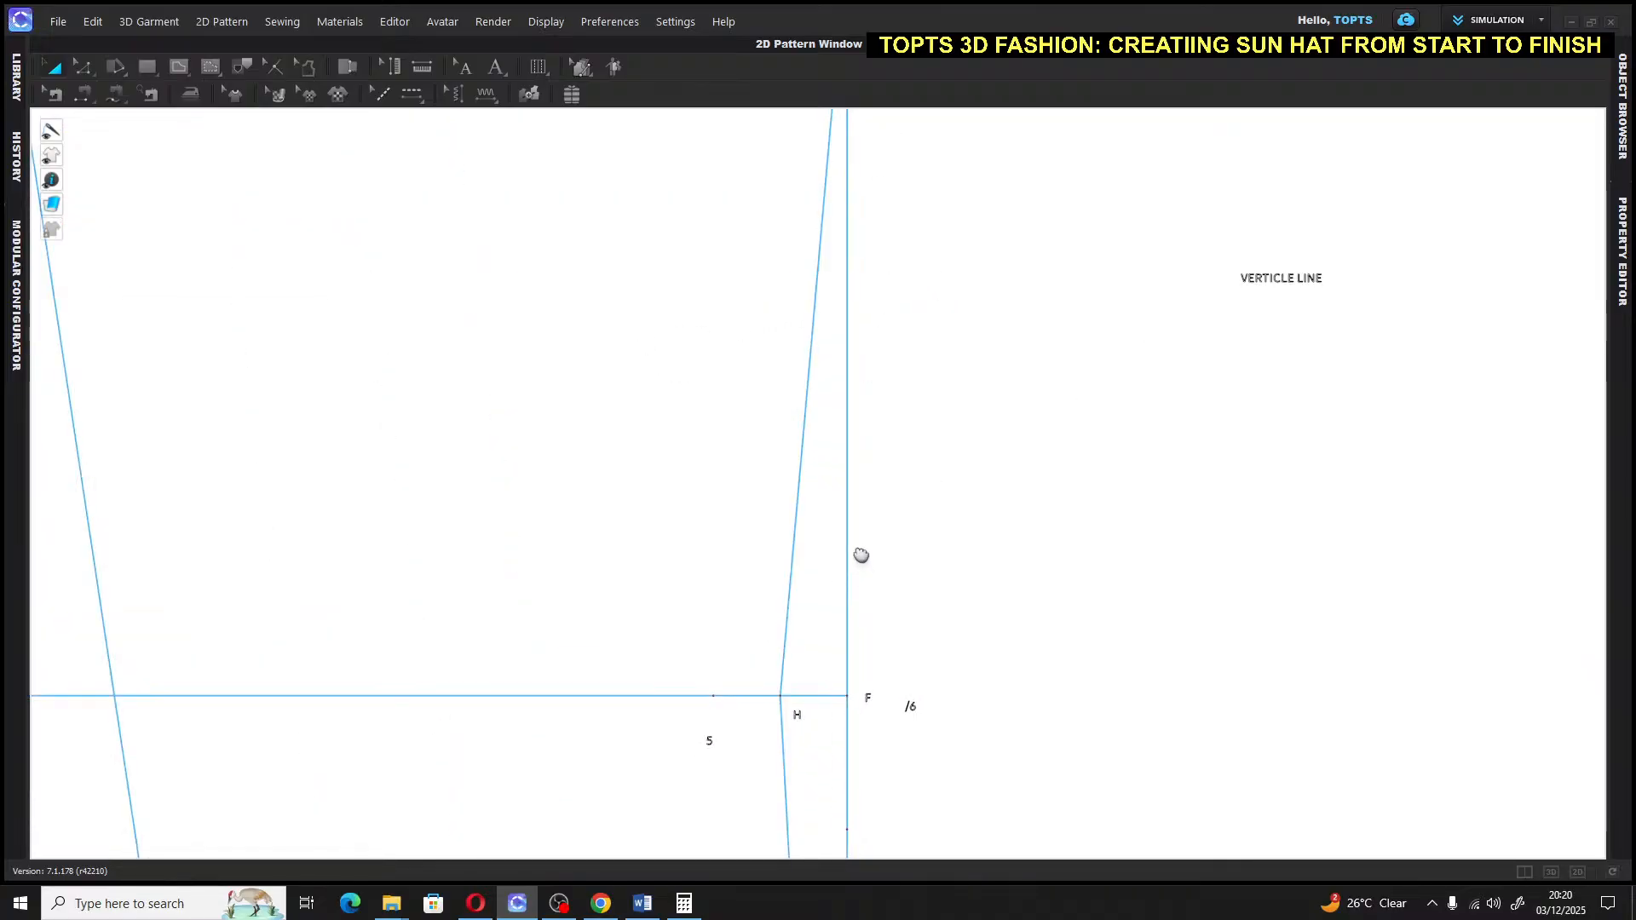
right_click_drag(861, 555, 861, 497)
right_click_drag(870, 376, 834, 694)
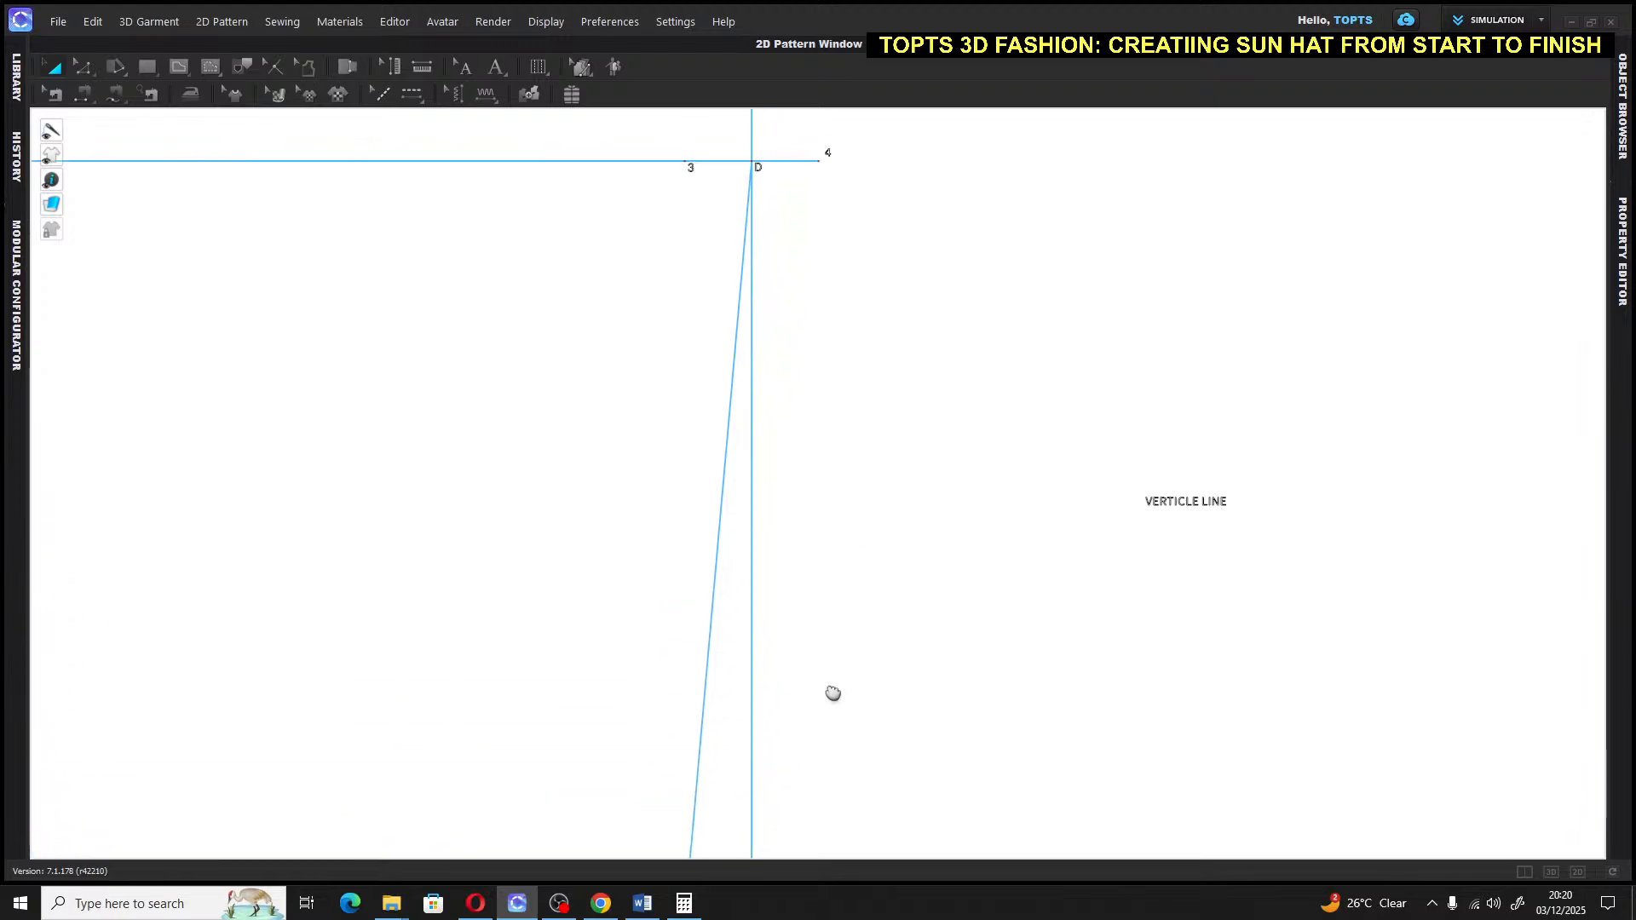
Discard a trial line from point 4 to F and start a new line at point 1
left_click(179, 66)
left_click(819, 161)
middle_click_drag(767, 573, 806, 257)
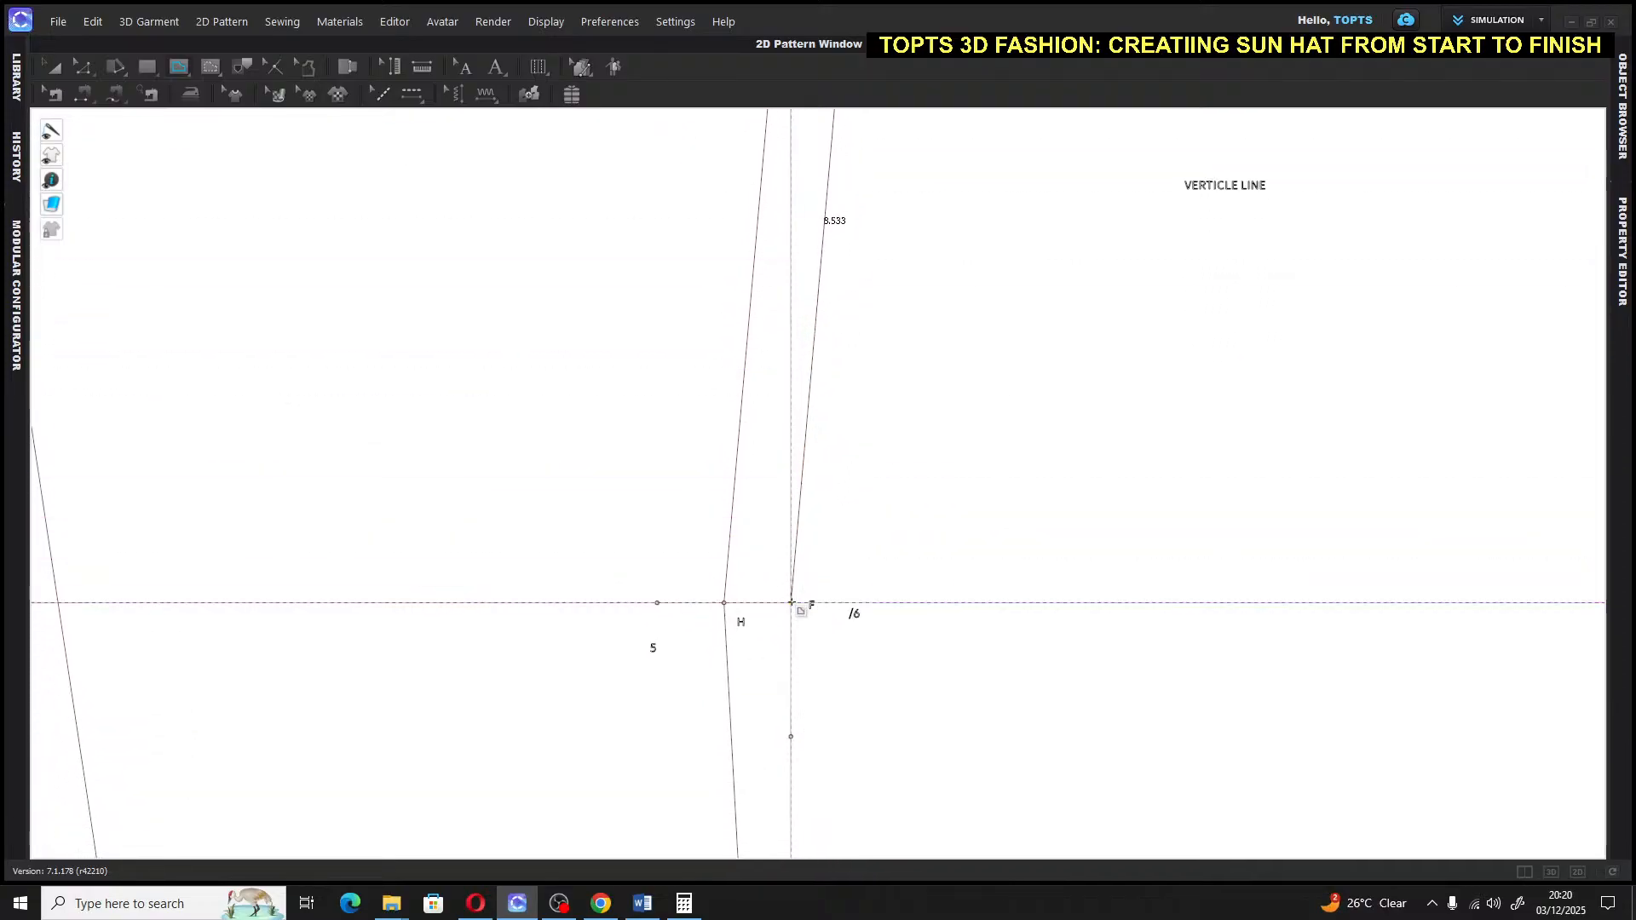
left_click(792, 602)
middle_click_drag(792, 601, 761, 269)
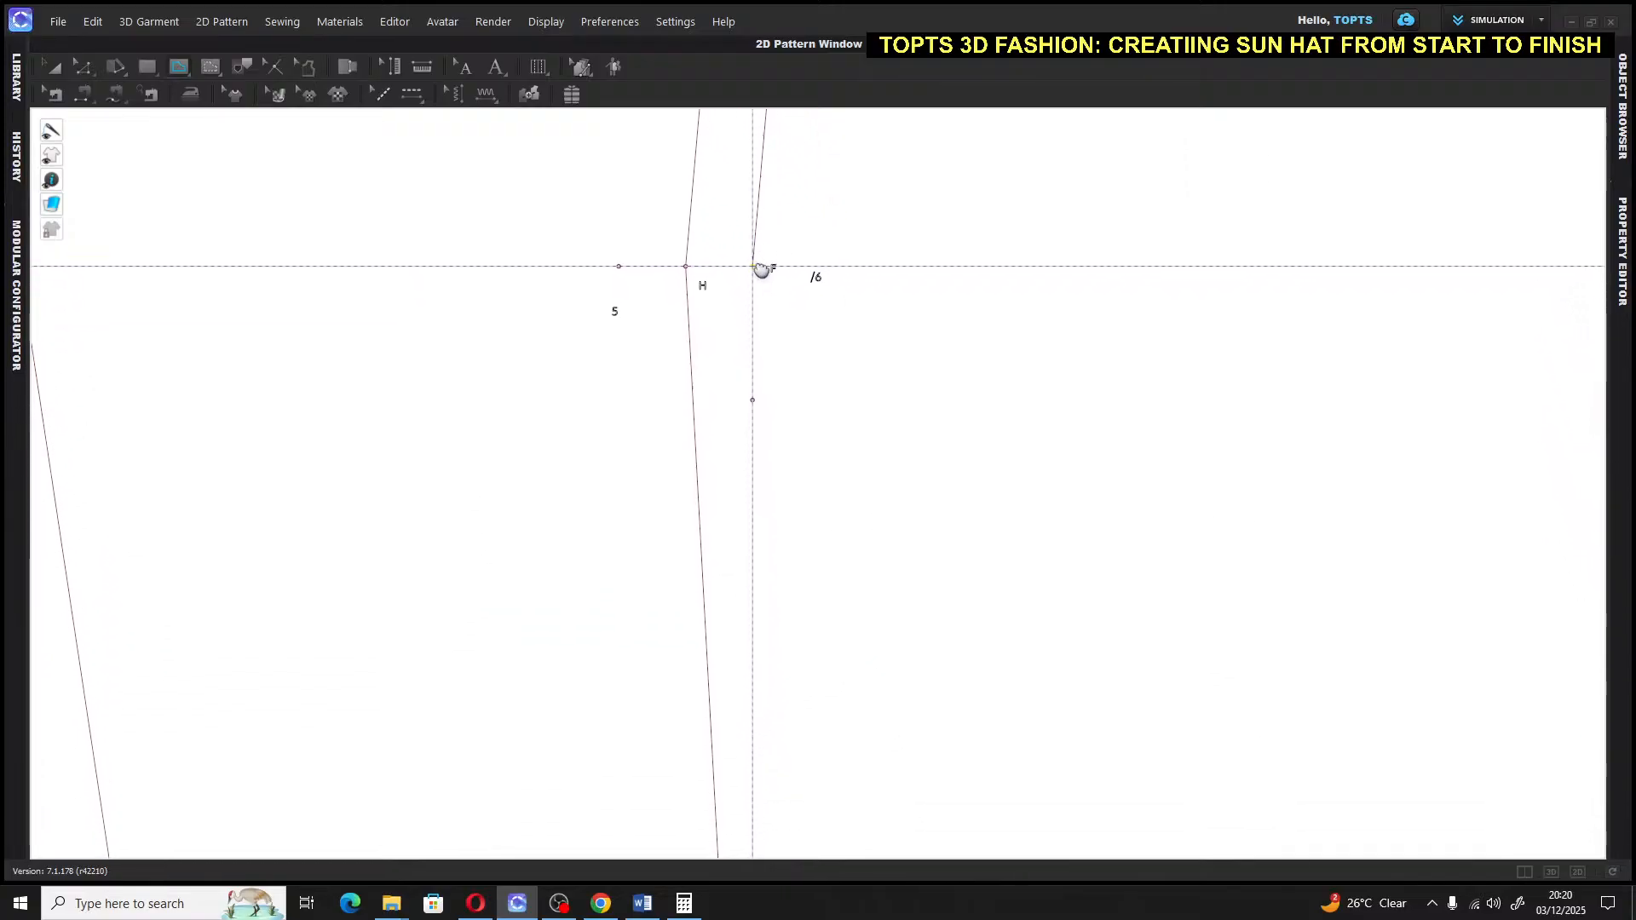
middle_click_drag(789, 767, 765, 364)
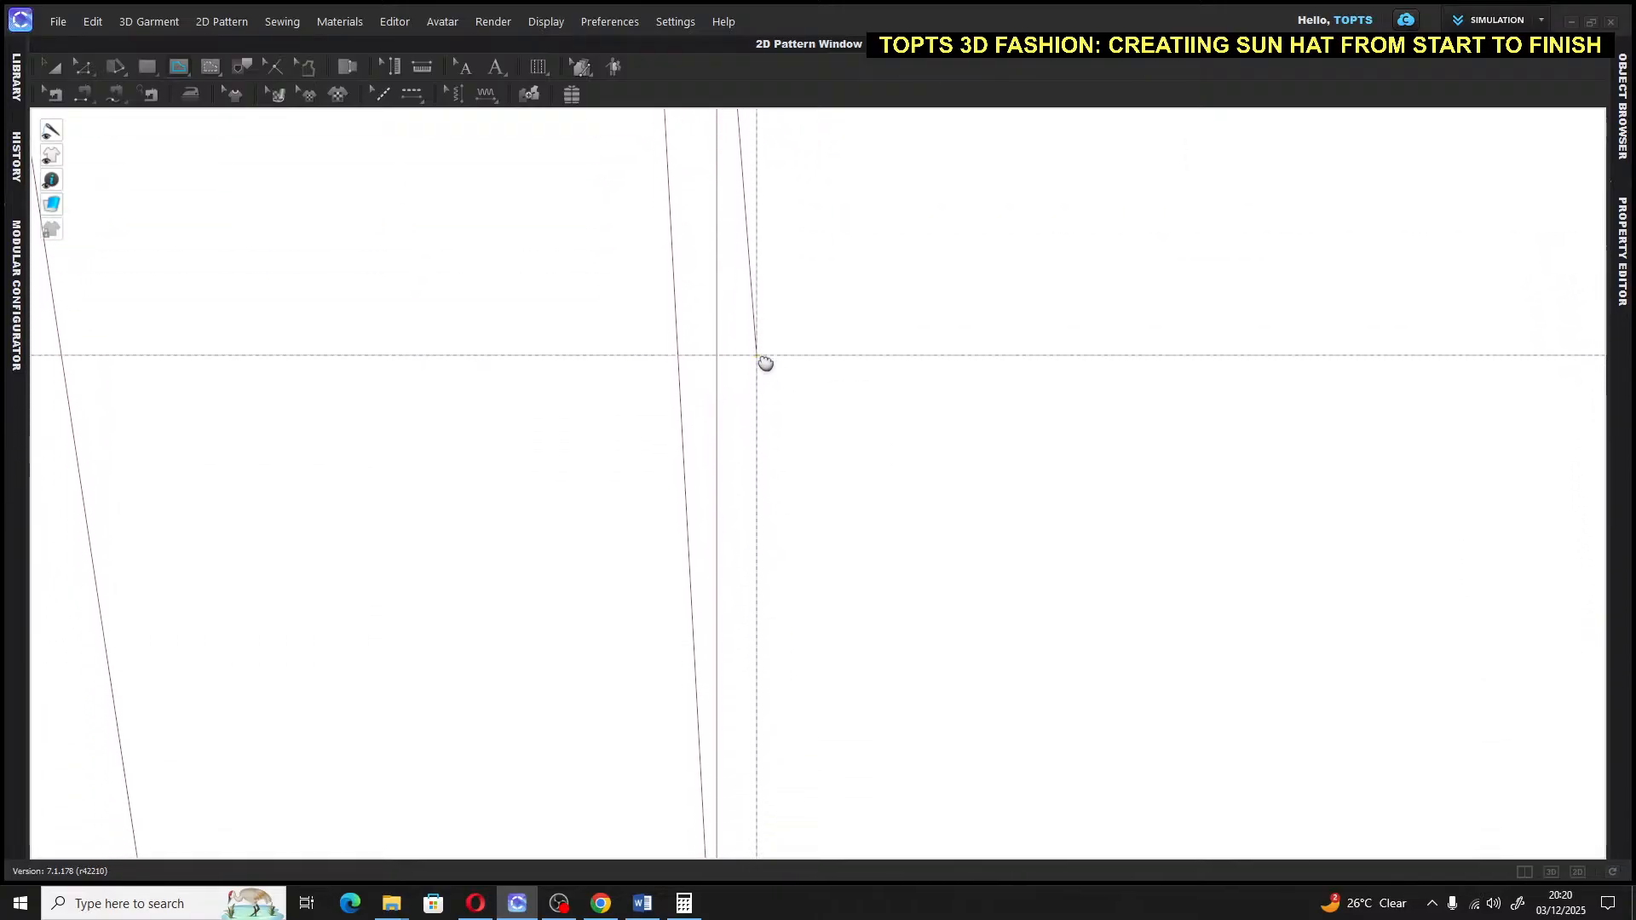
middle_click_drag(759, 807, 794, 450)
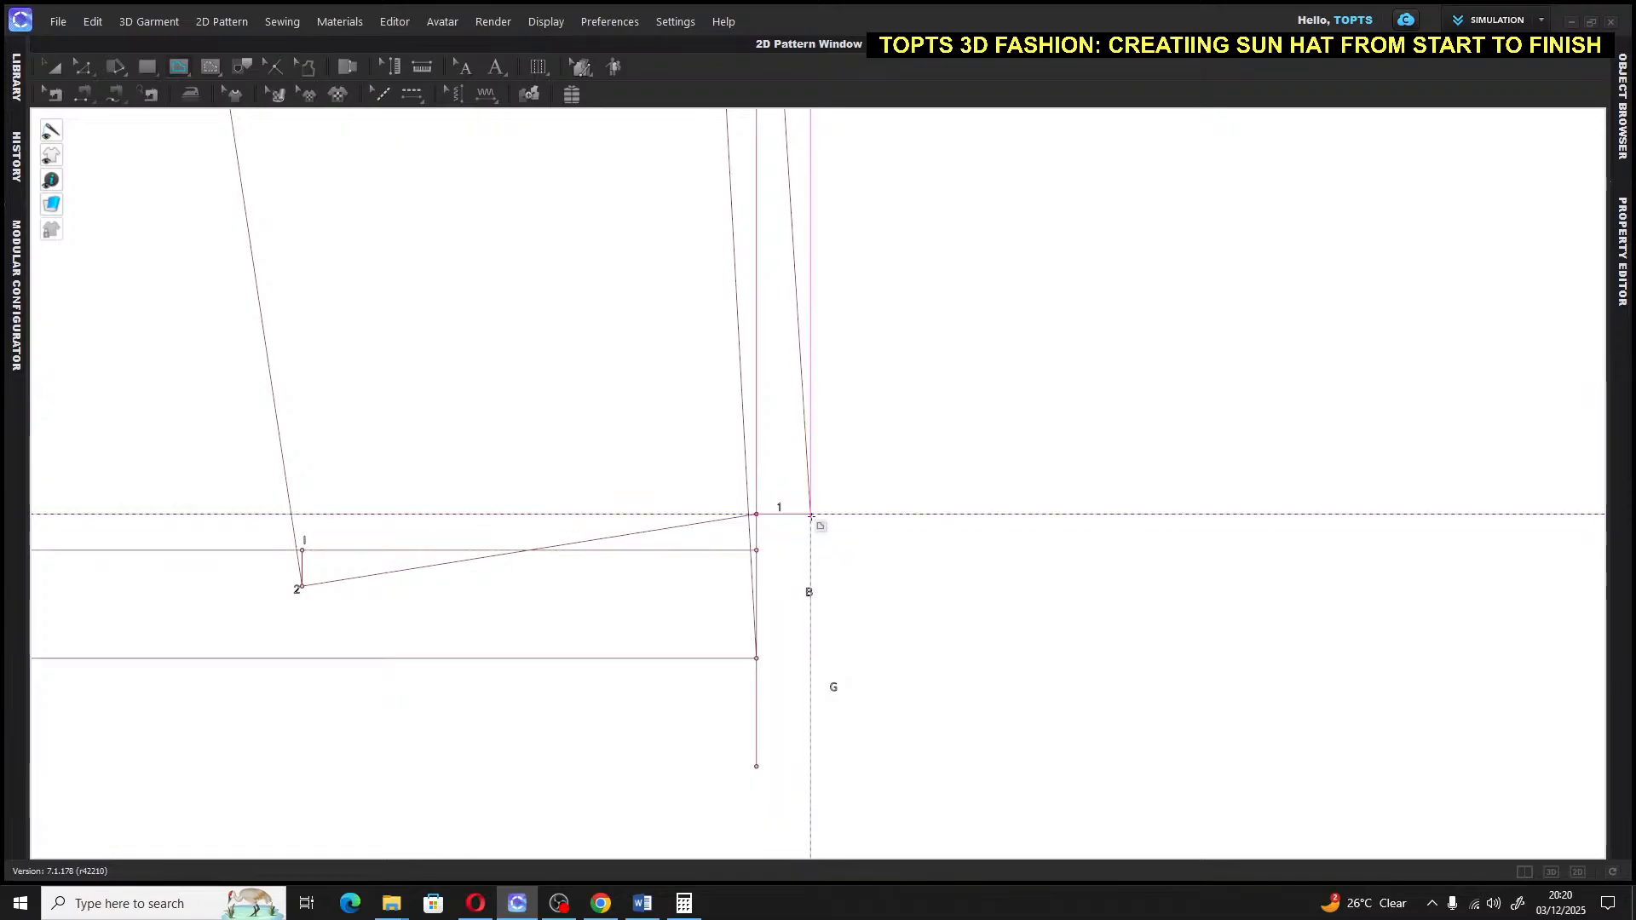
key("Escape")
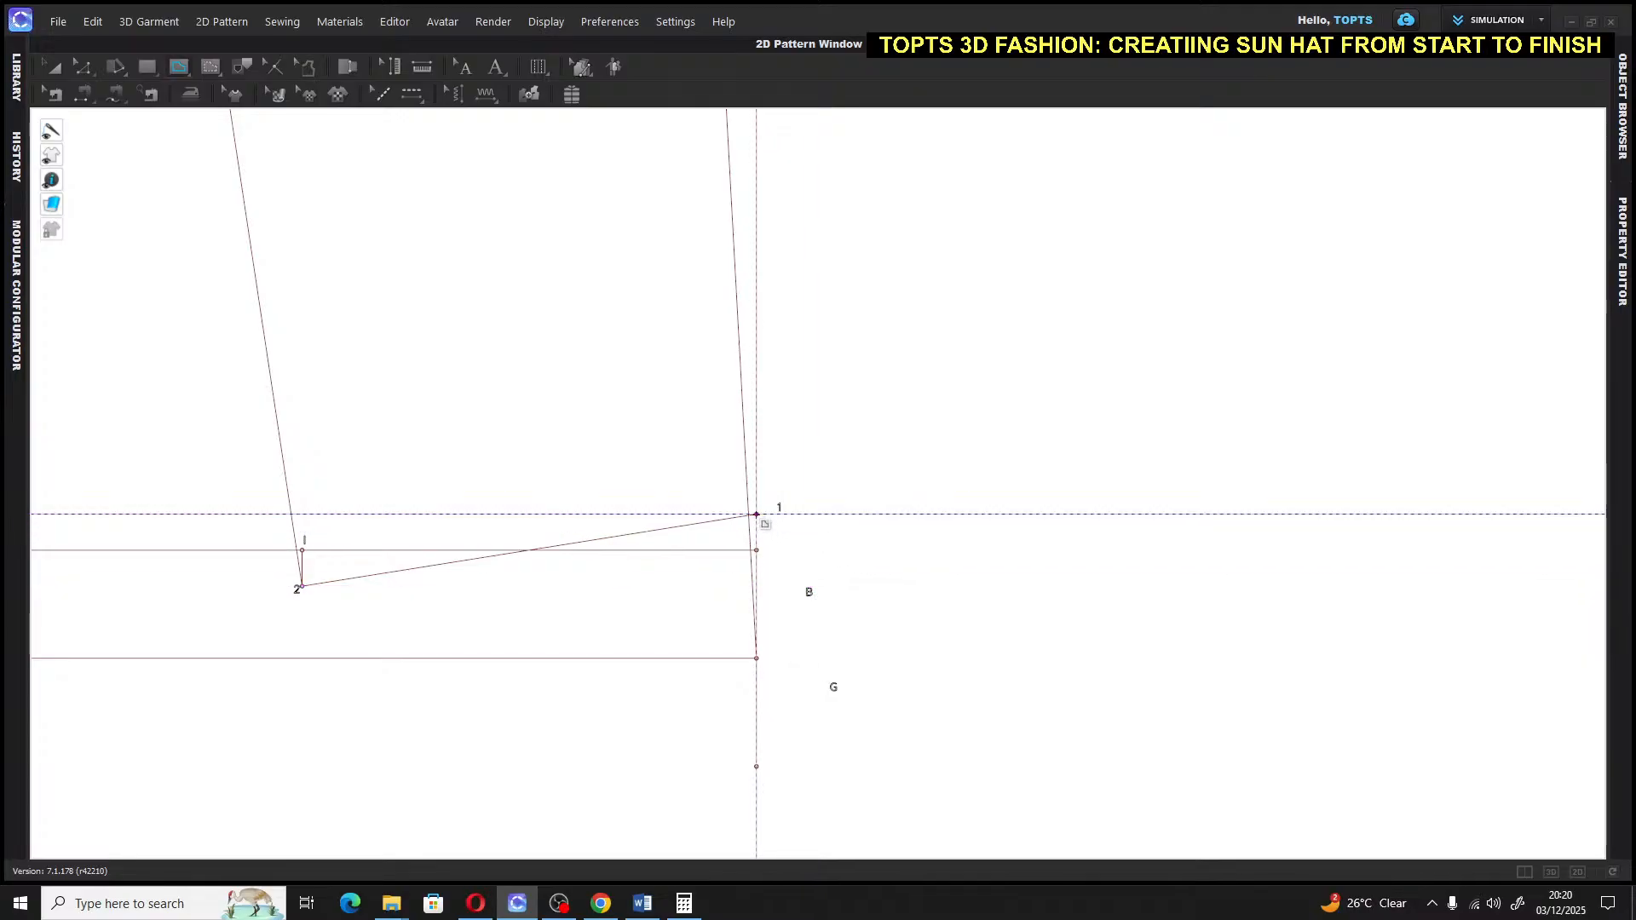
left_click(755, 514)
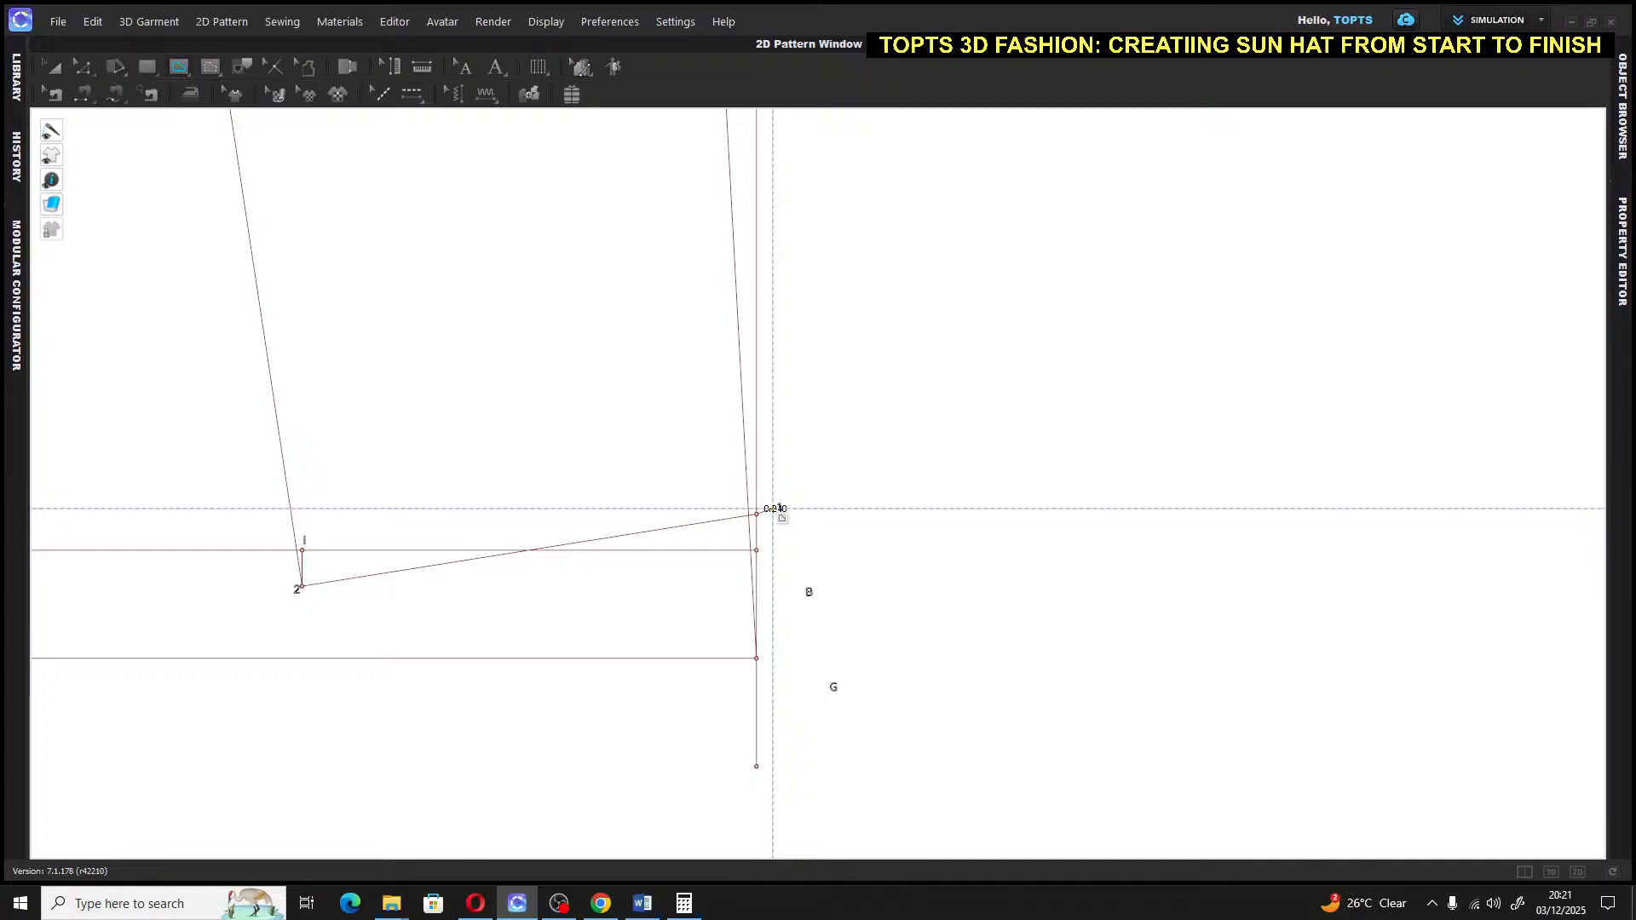
Make the line from point 1 exactly 0.75 in long and label its end K
right_click(774, 509)
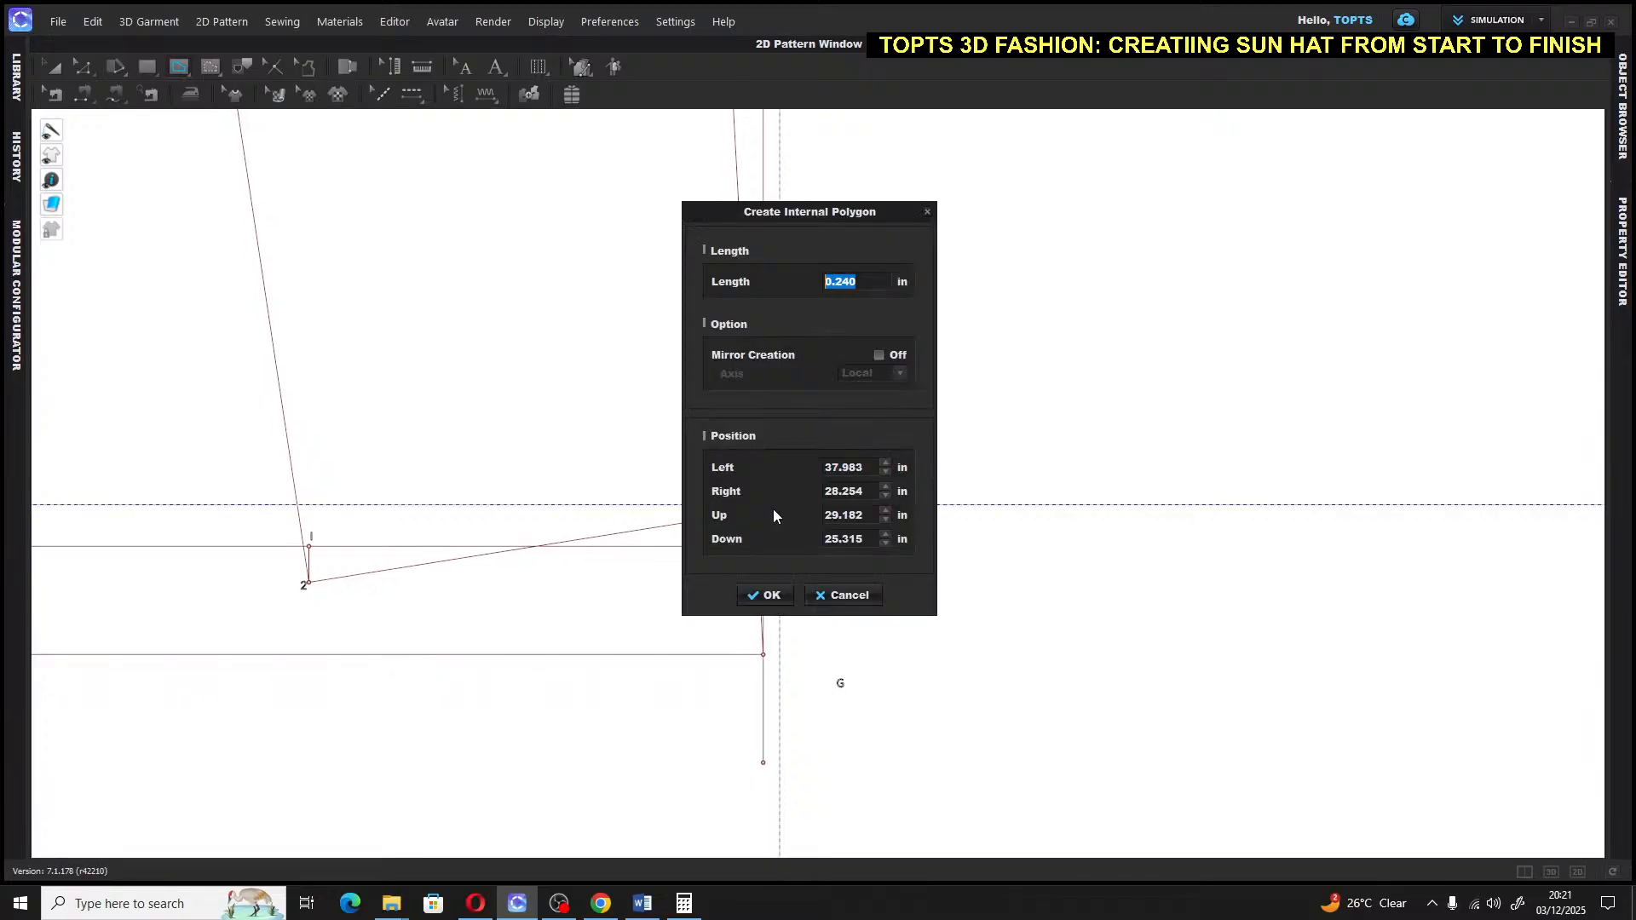
type(".75")
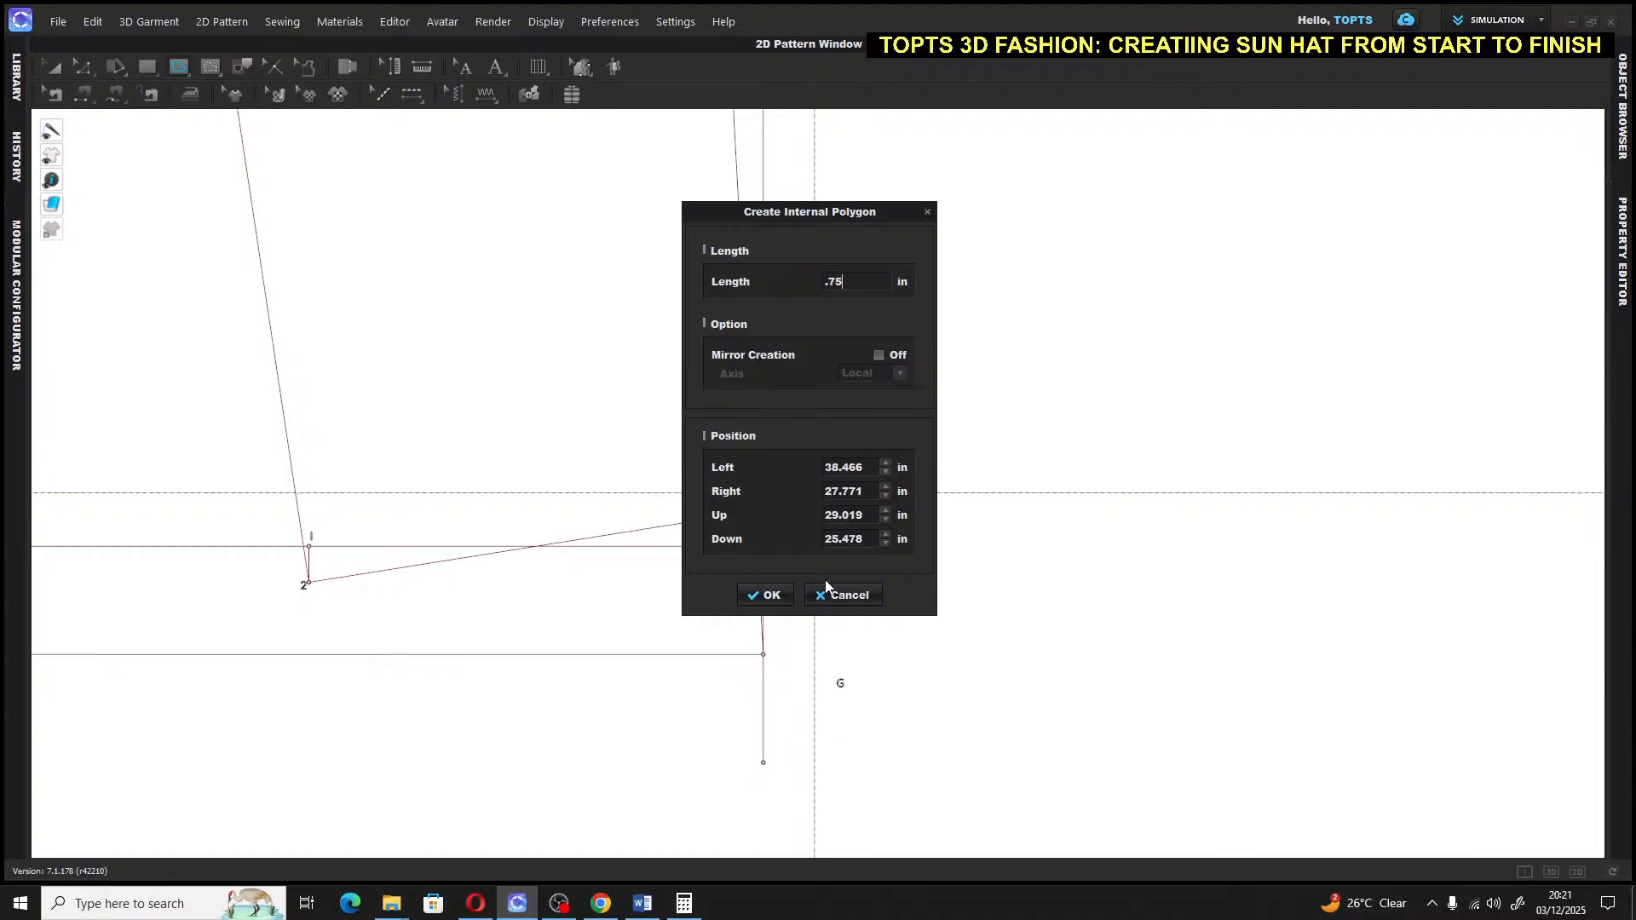
left_click(766, 599)
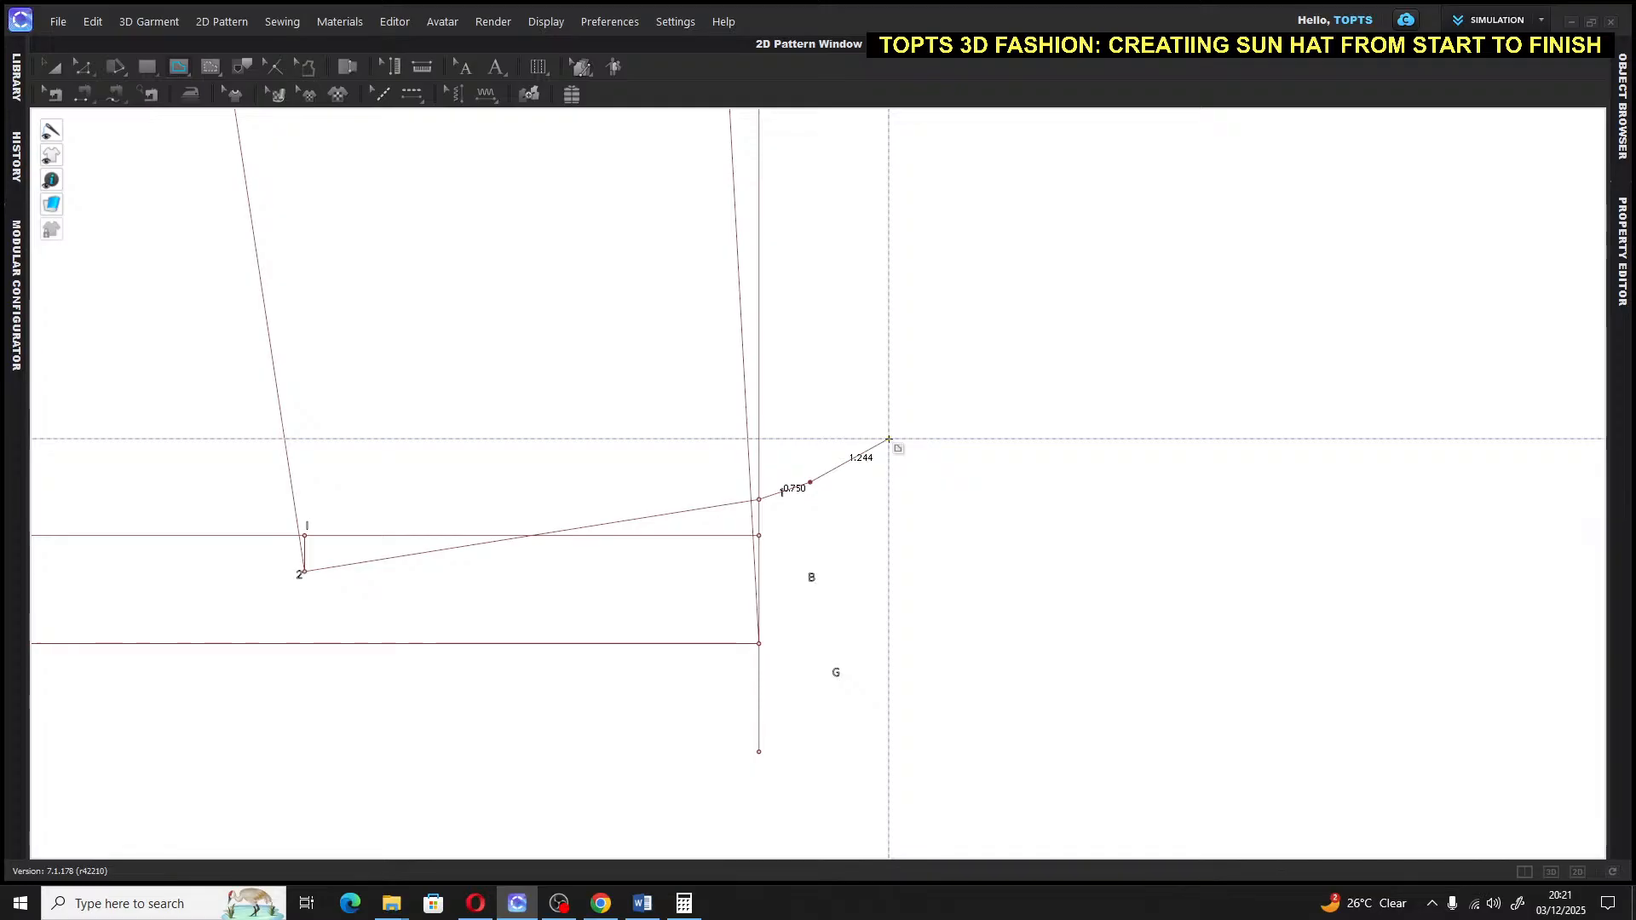
key("Return")
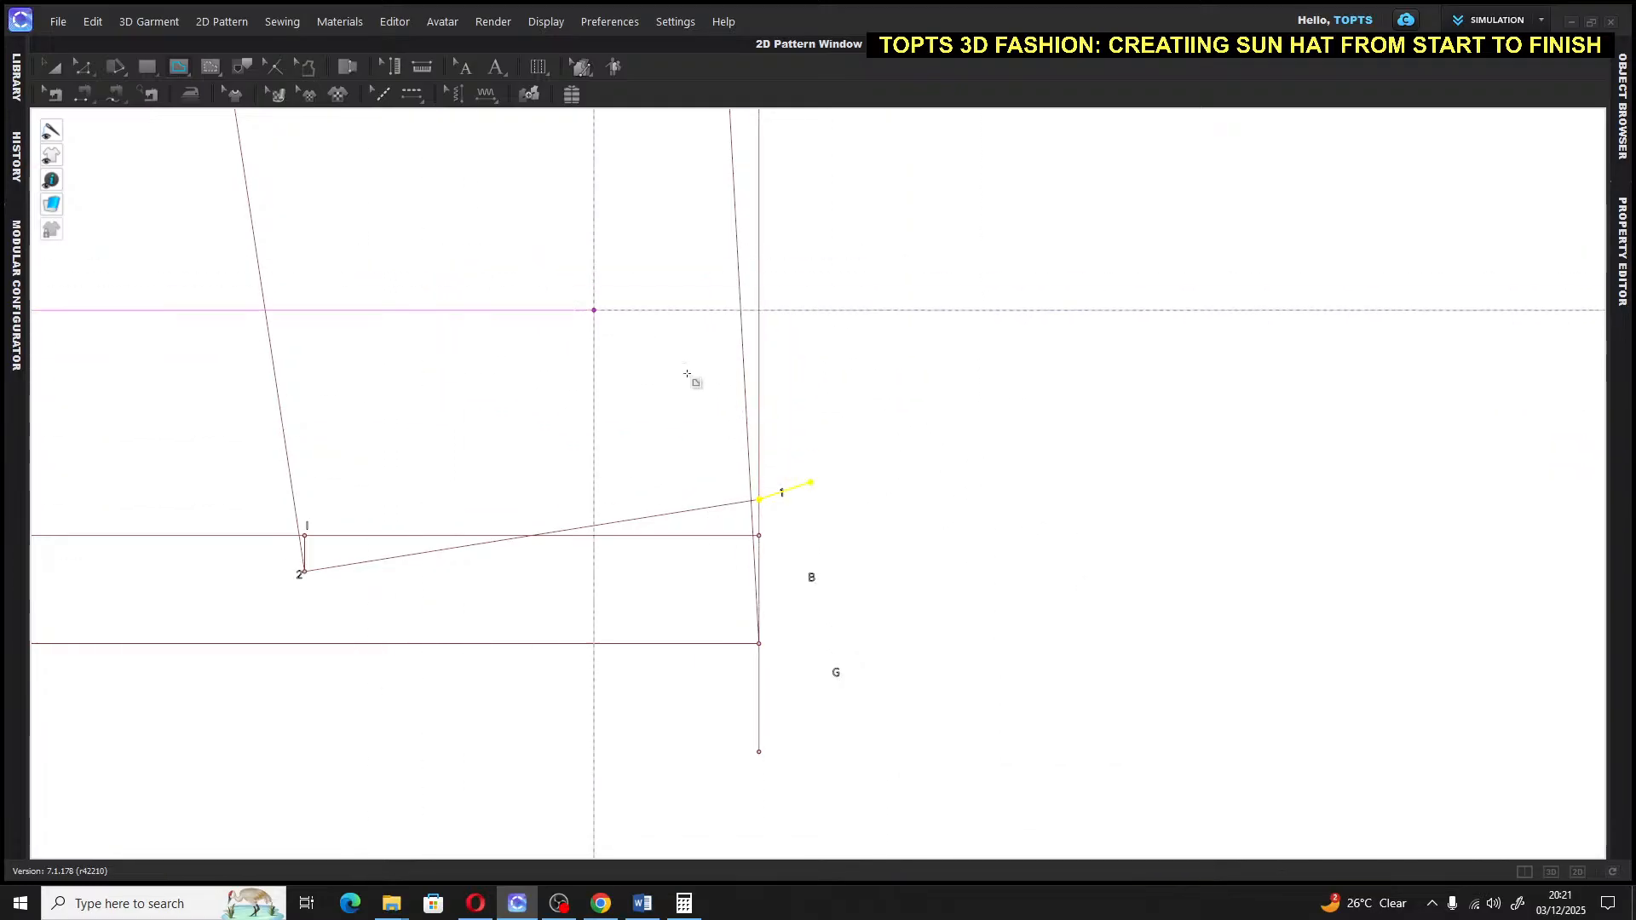
left_click(496, 66)
left_click(831, 478)
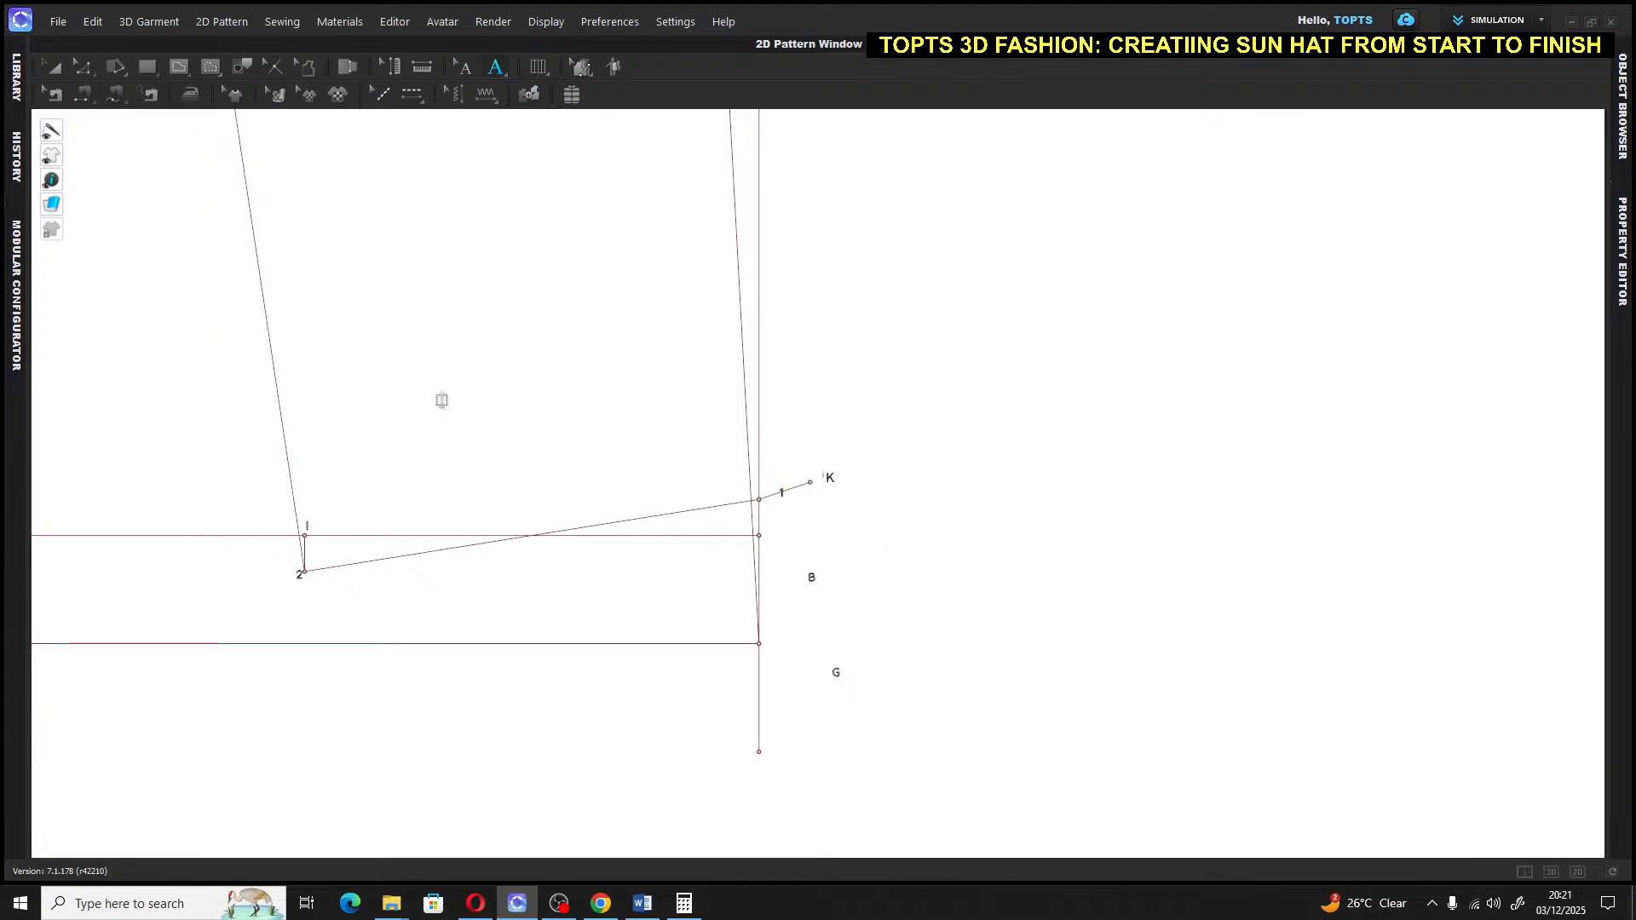
Select all pattern lines and pan up until points F and 4 are visible
left_click(51, 70)
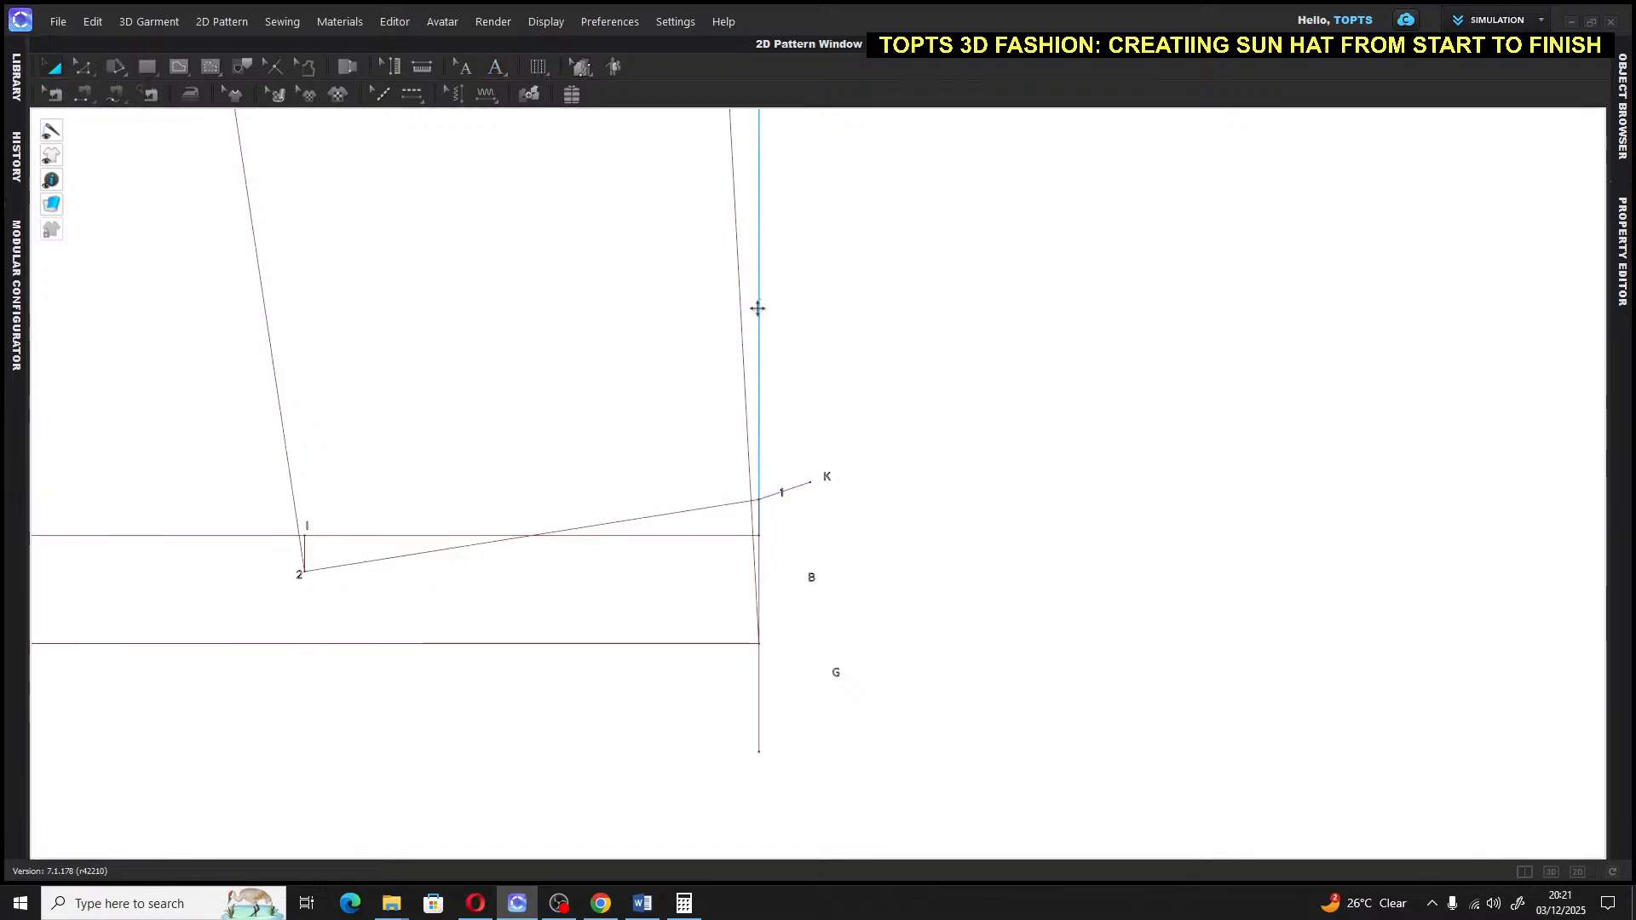
key("ctrl+a")
scroll(912, 411, "down", 3)
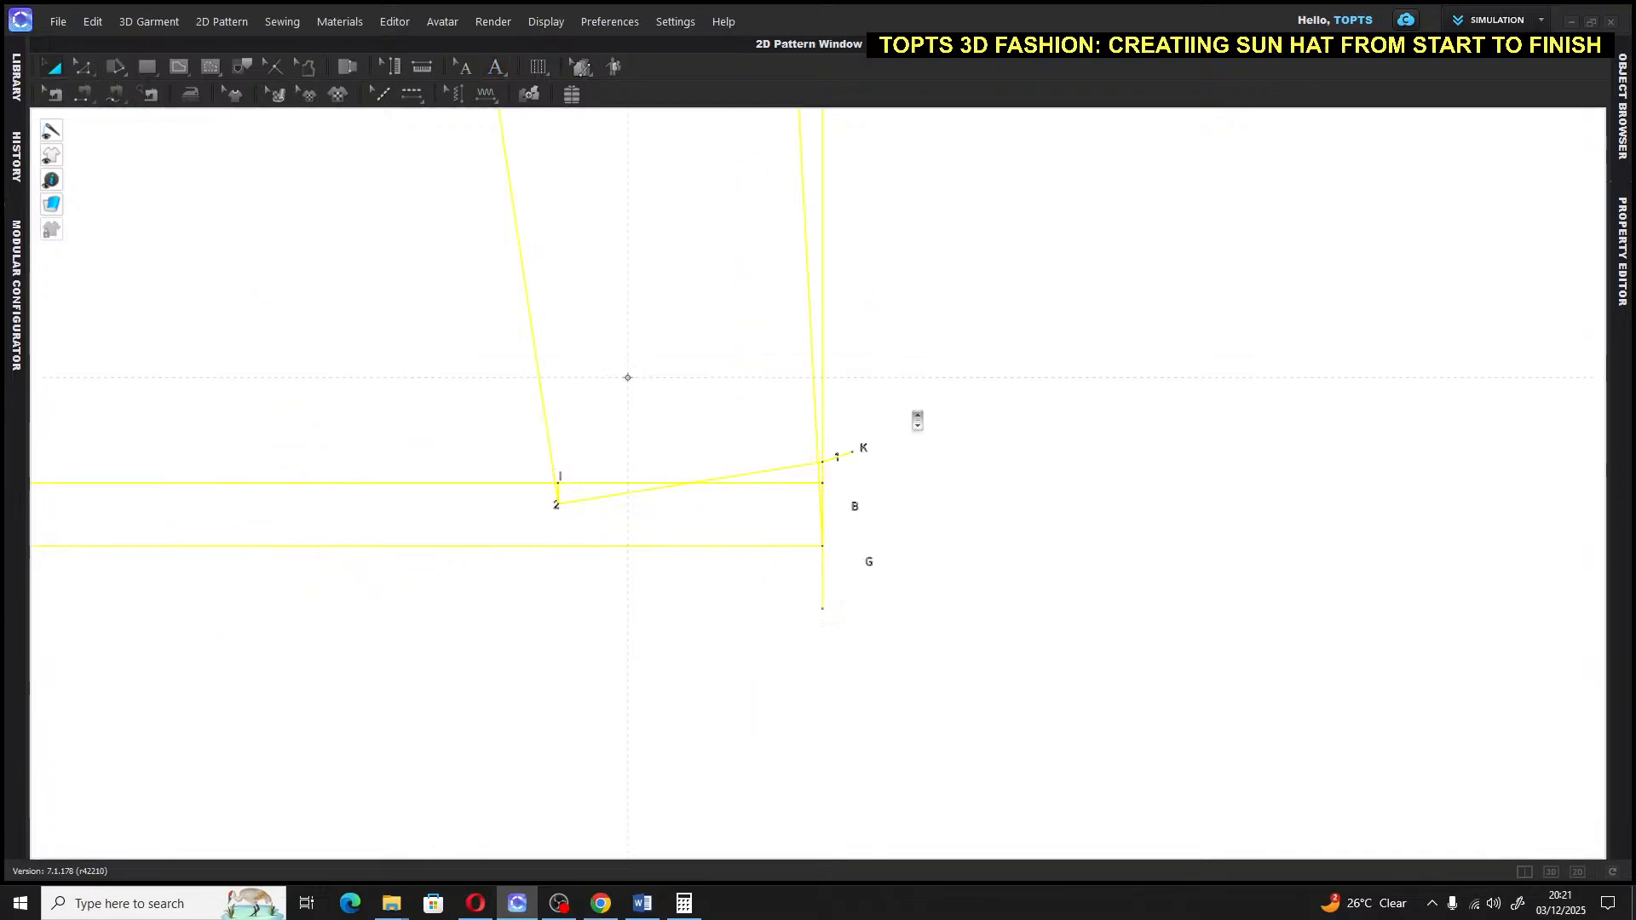
middle_click_drag(919, 420, 846, 629)
middle_click_drag(848, 425, 778, 683)
middle_click_drag(800, 492, 770, 588)
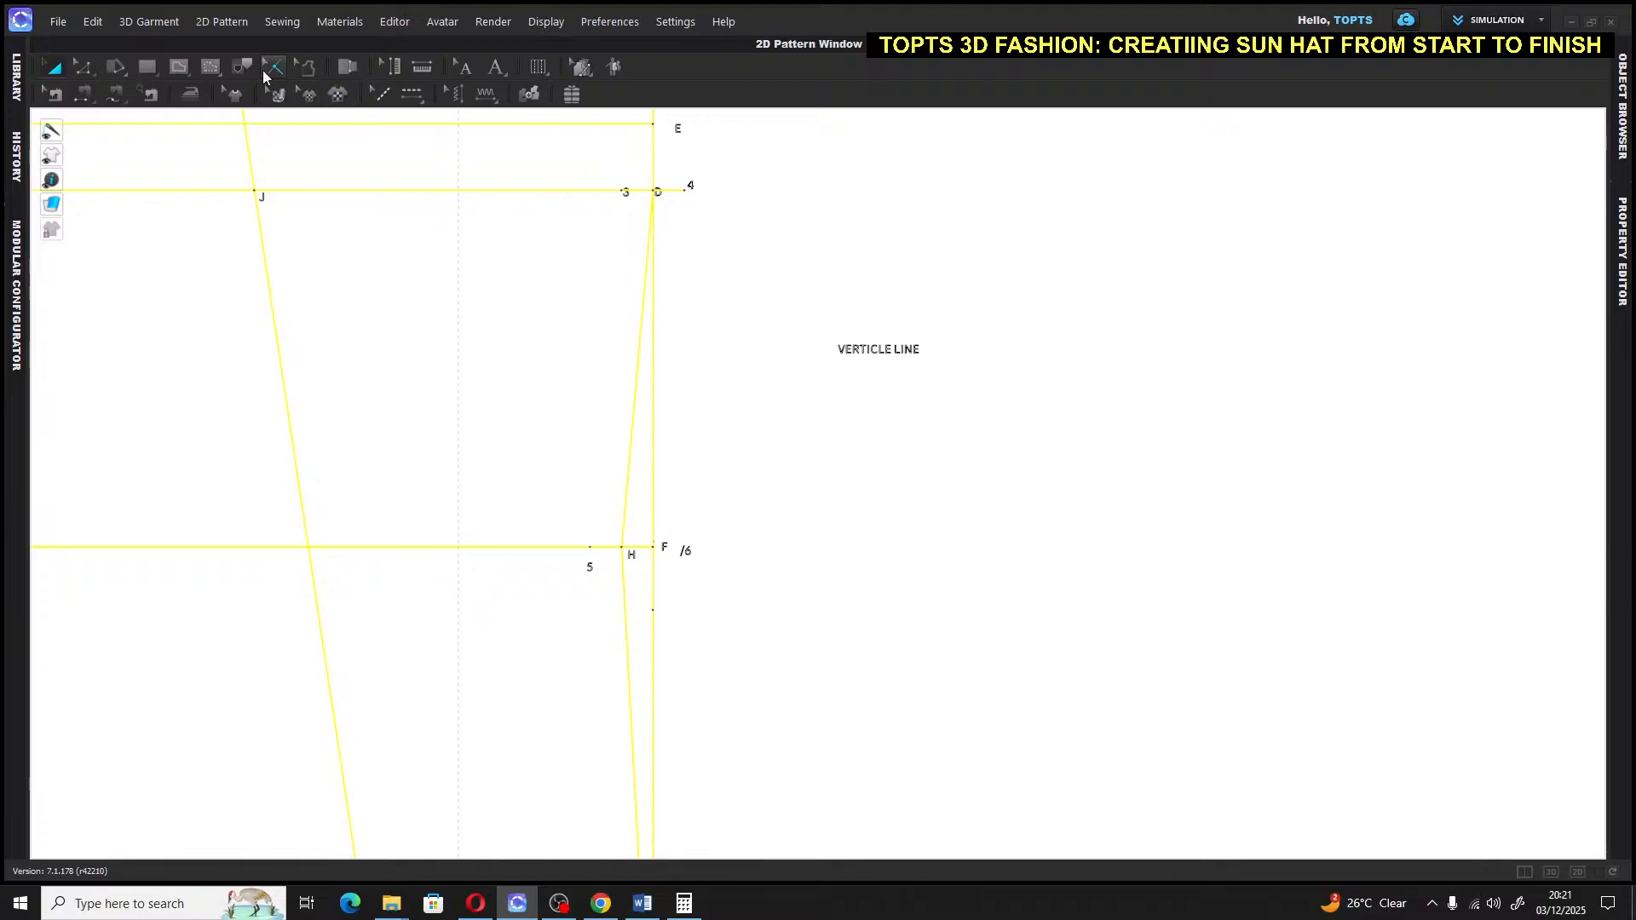
Draw the underarm line from point 4 through F to just below G
left_click(179, 66)
left_click(692, 186)
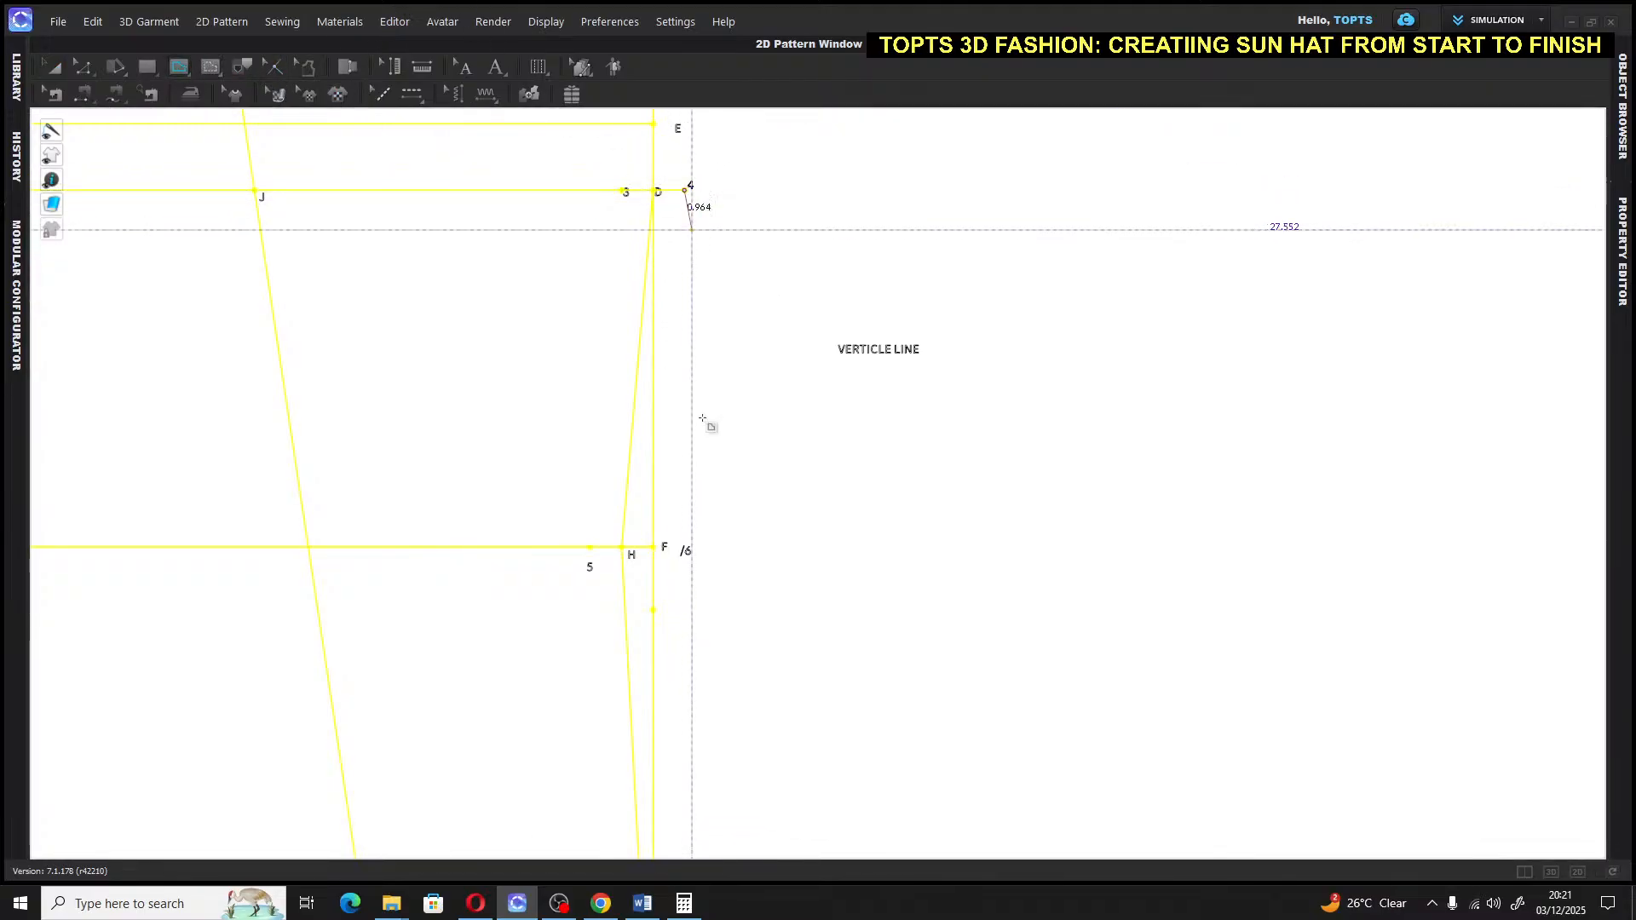
left_click(654, 547)
middle_click_drag(677, 694, 614, 313)
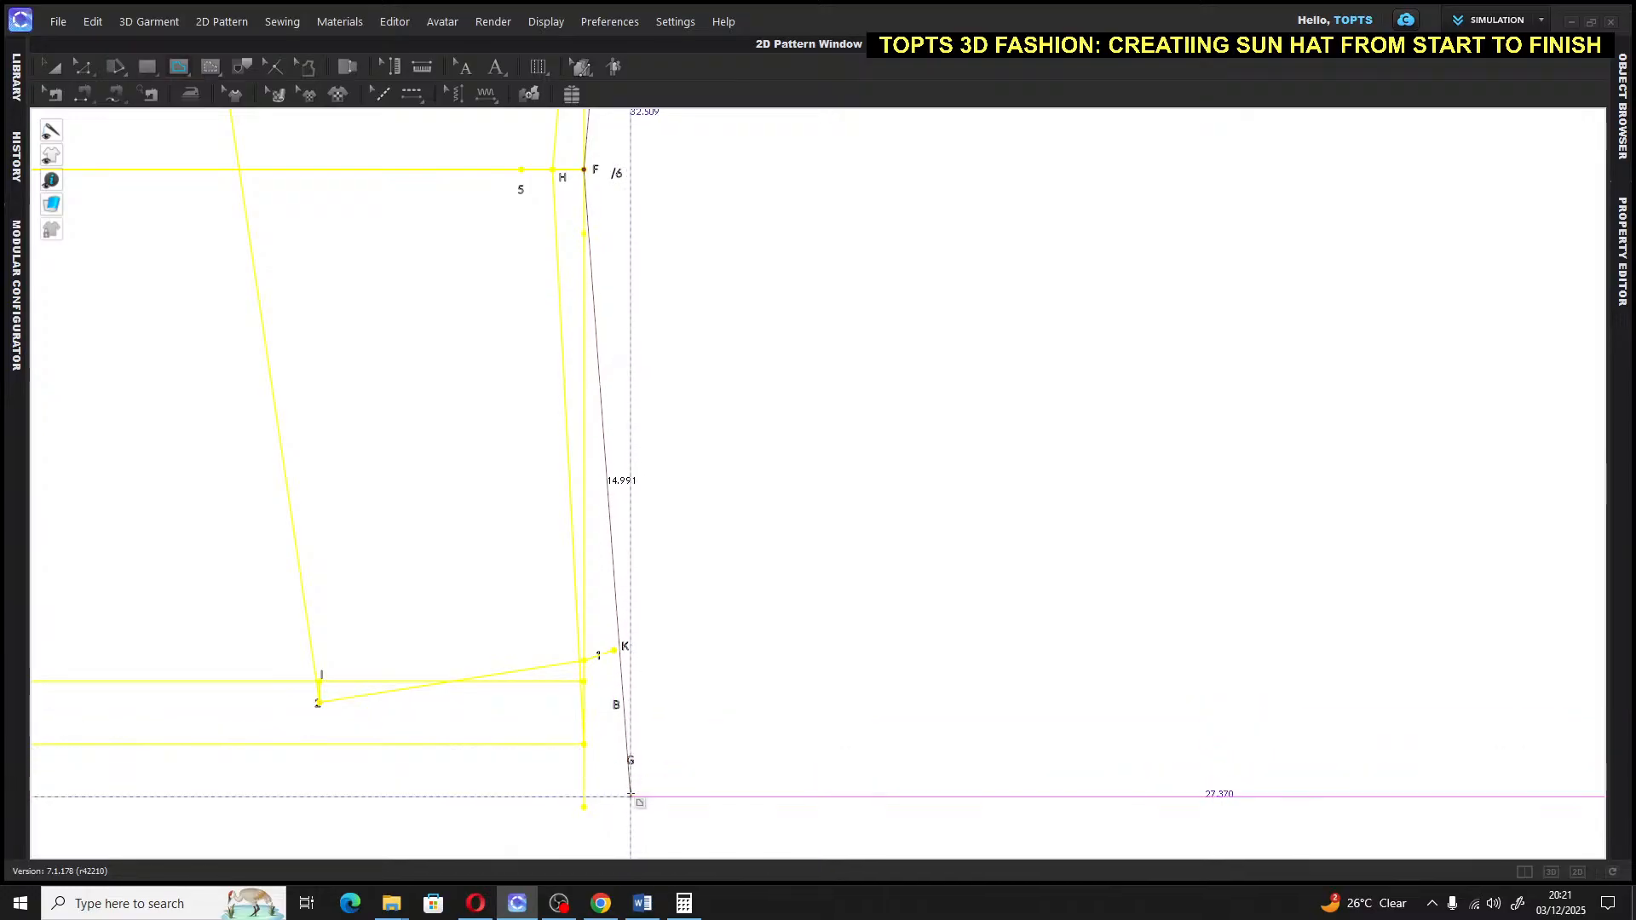
left_click(631, 796)
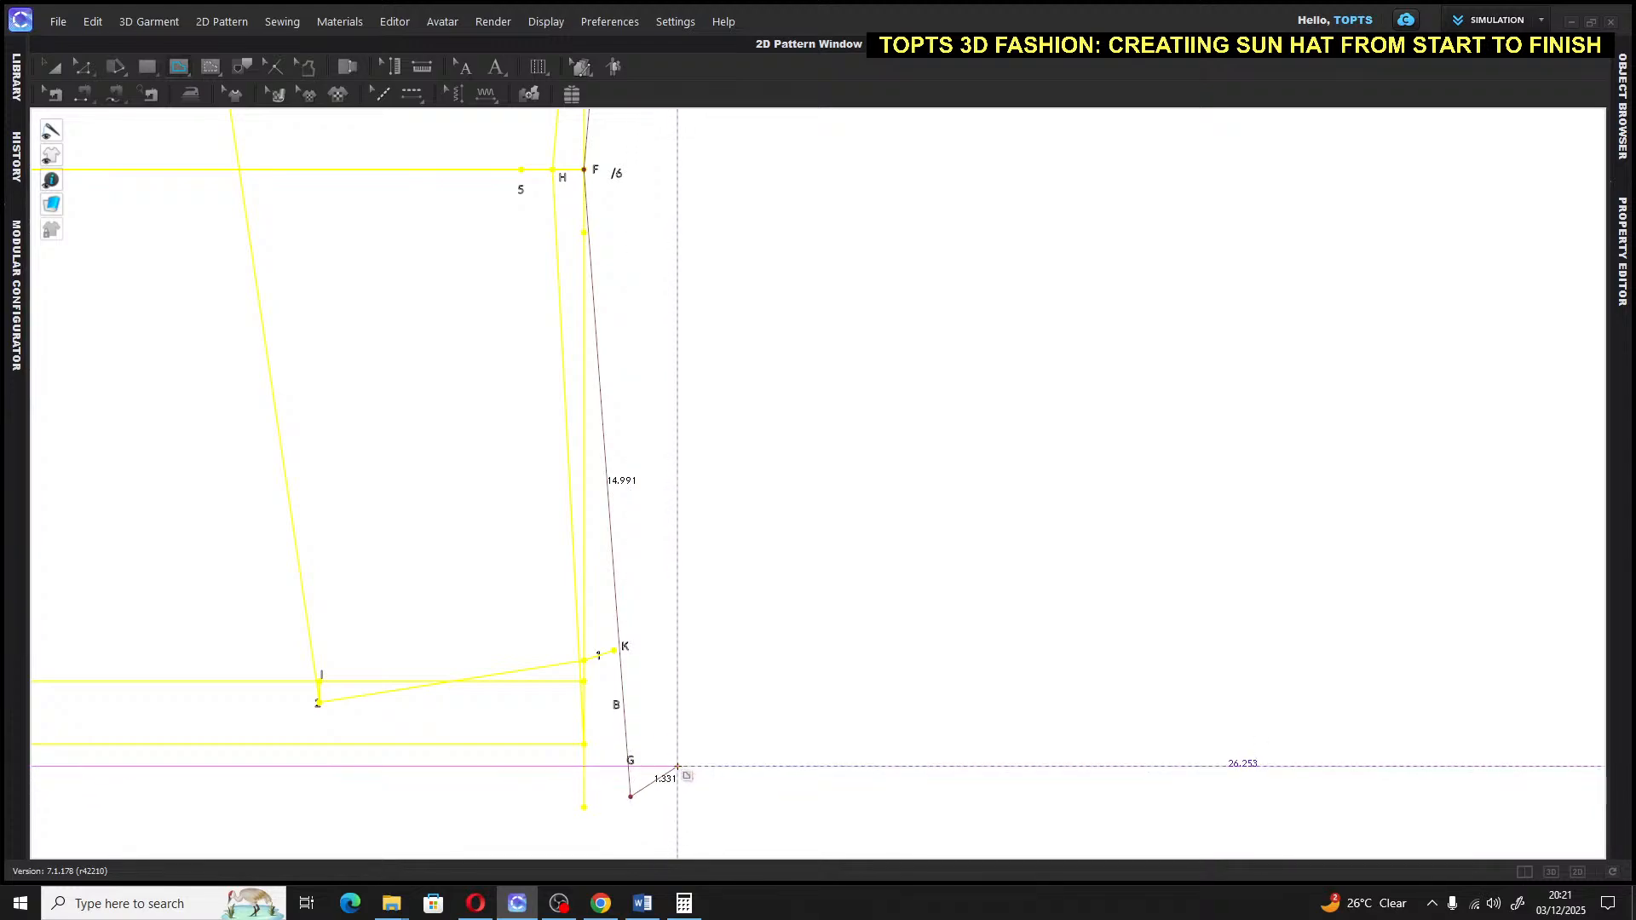
key("Return")
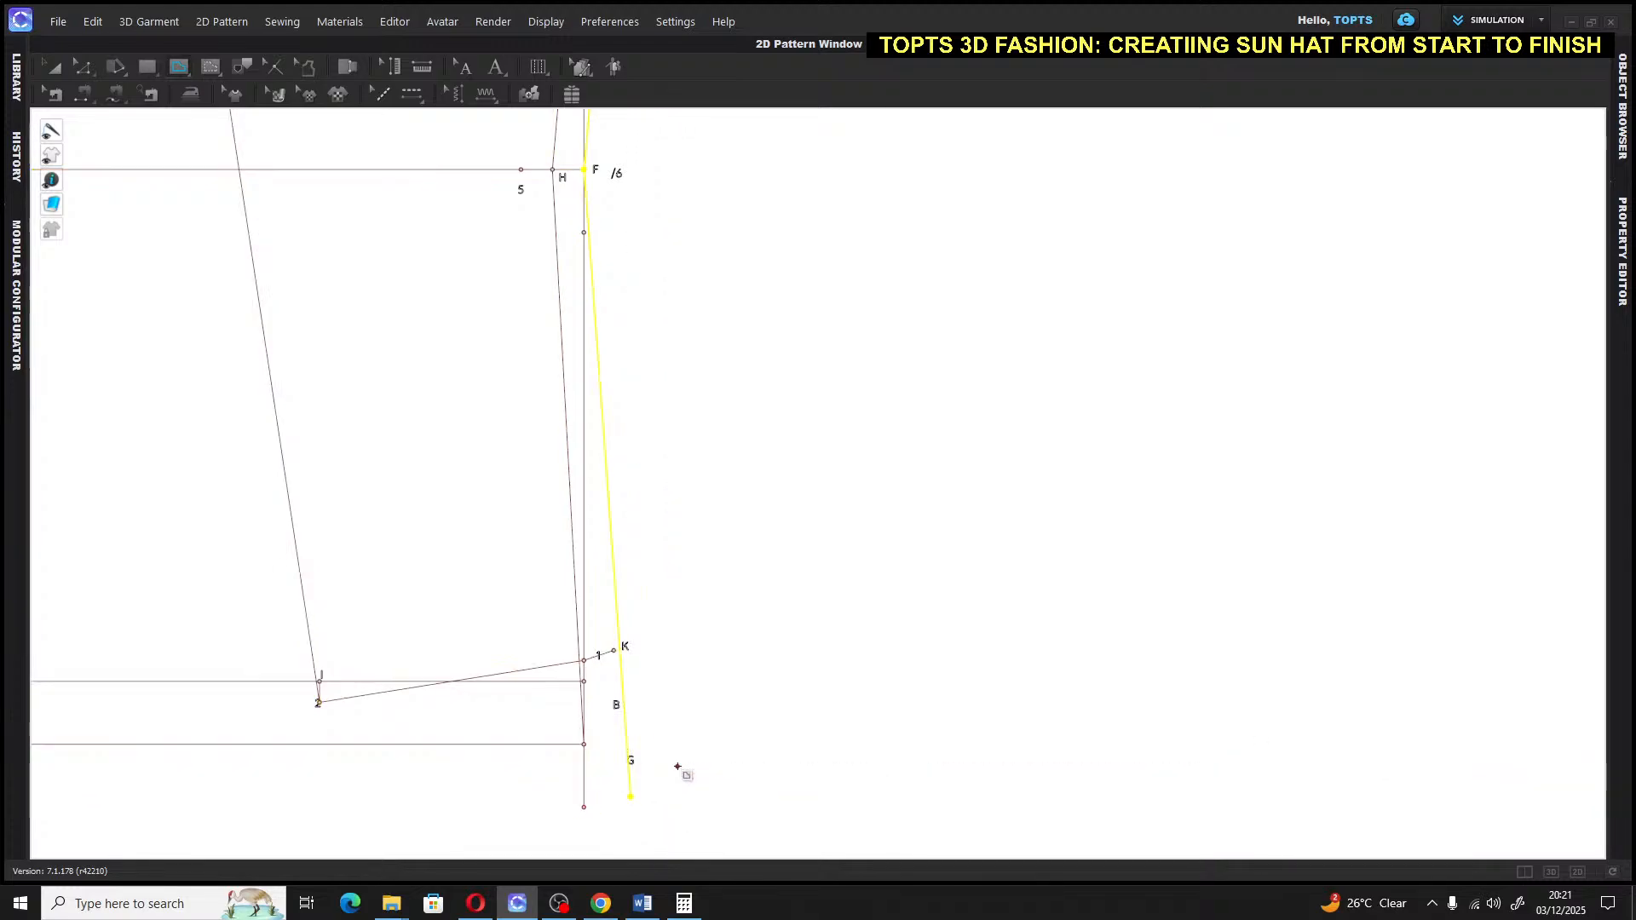
left_click(52, 73)
scroll(847, 270, "down", 4)
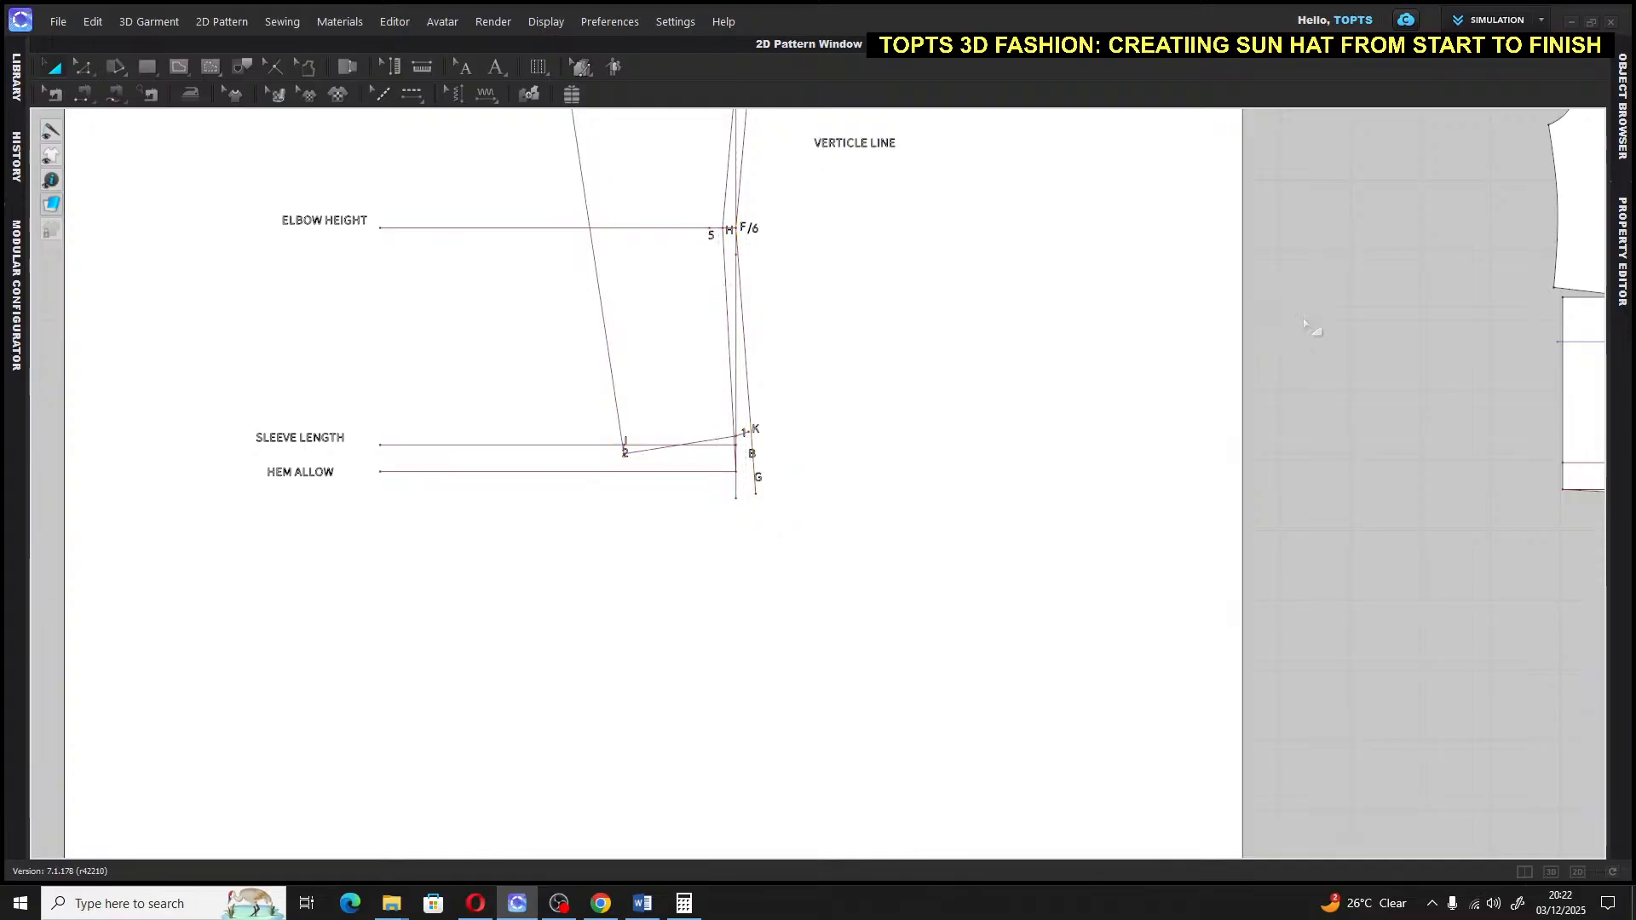
scroll(954, 362, "down", 3)
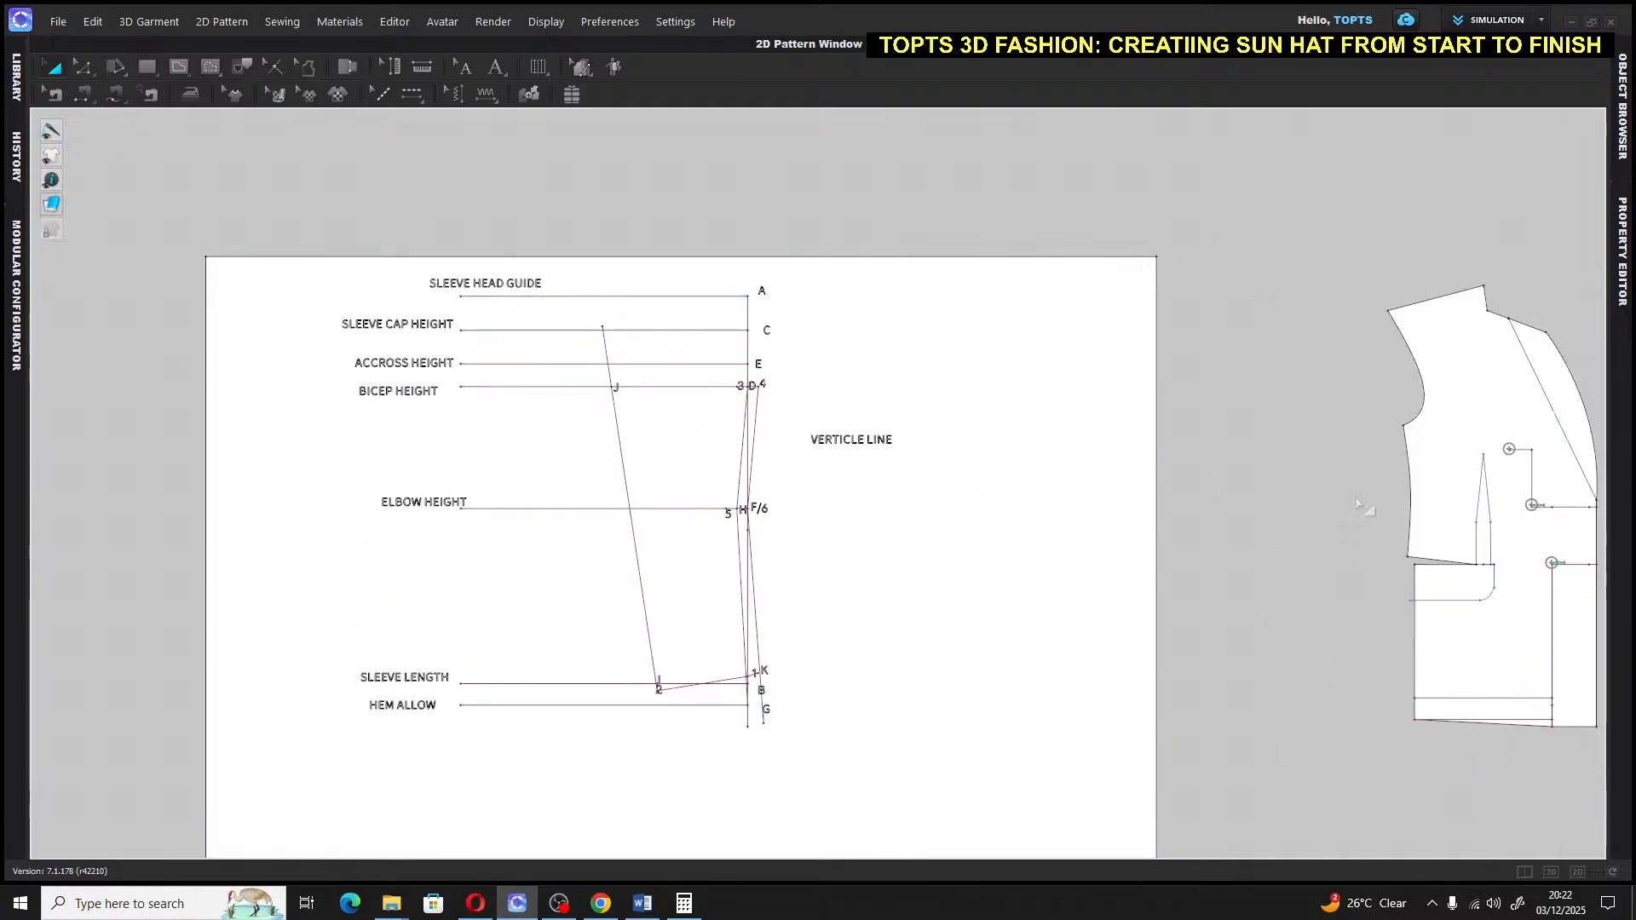
left_click(1066, 591)
scroll(852, 409, "down", 2)
scroll(853, 409, "up", 6)
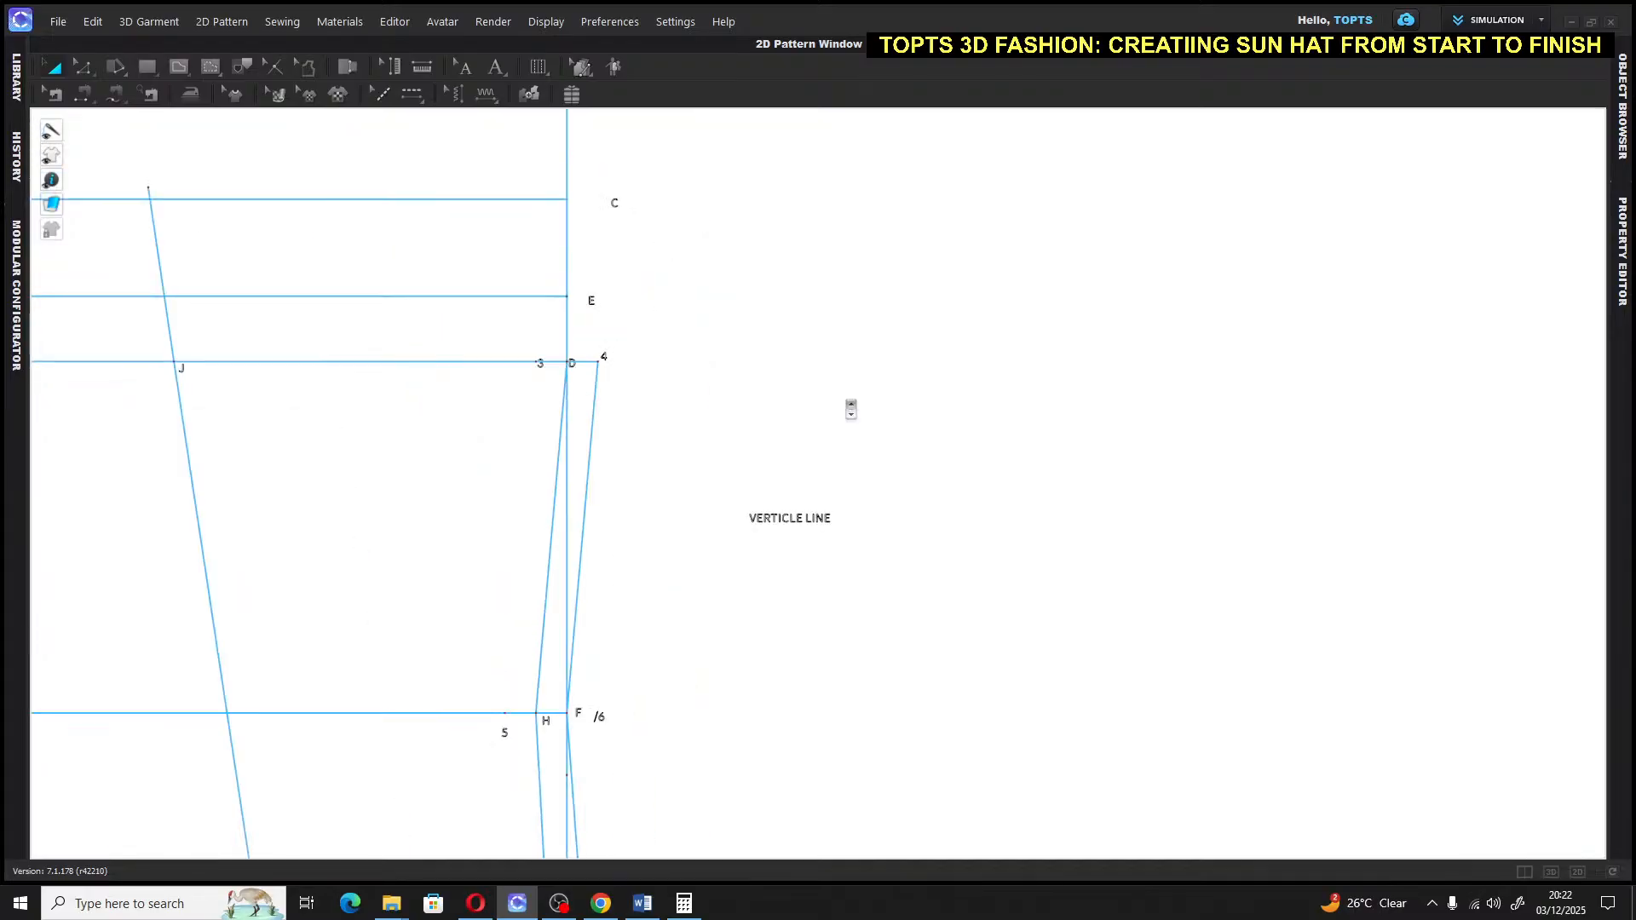
scroll(851, 409, "down", 1)
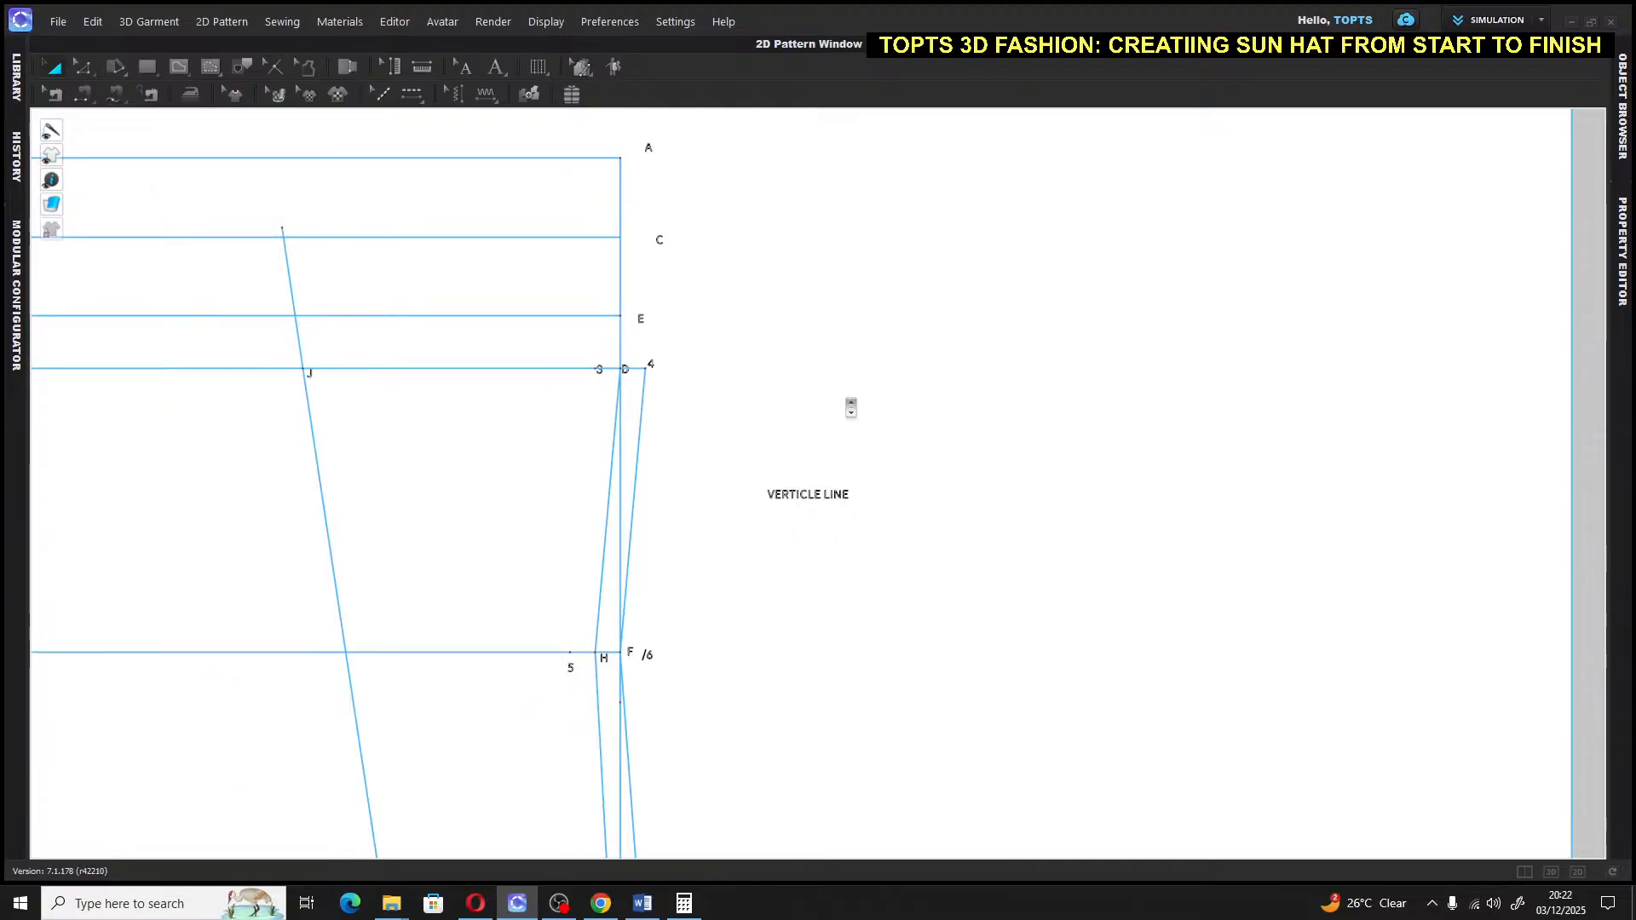
scroll(851, 409, "up", 3)
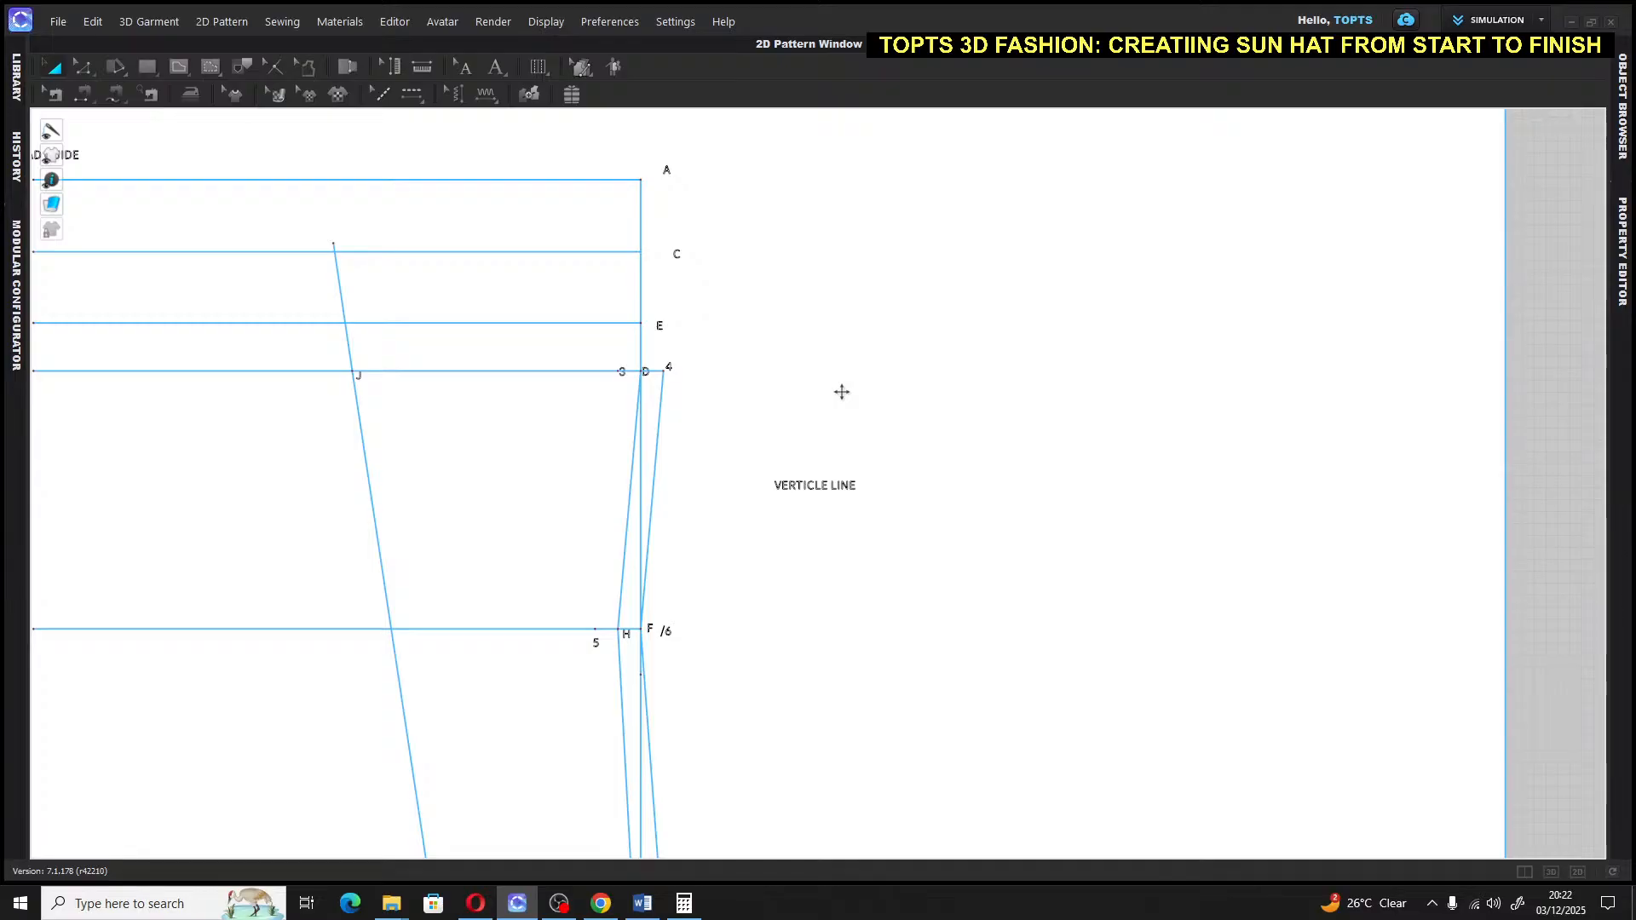
right_click_drag(844, 395, 881, 297)
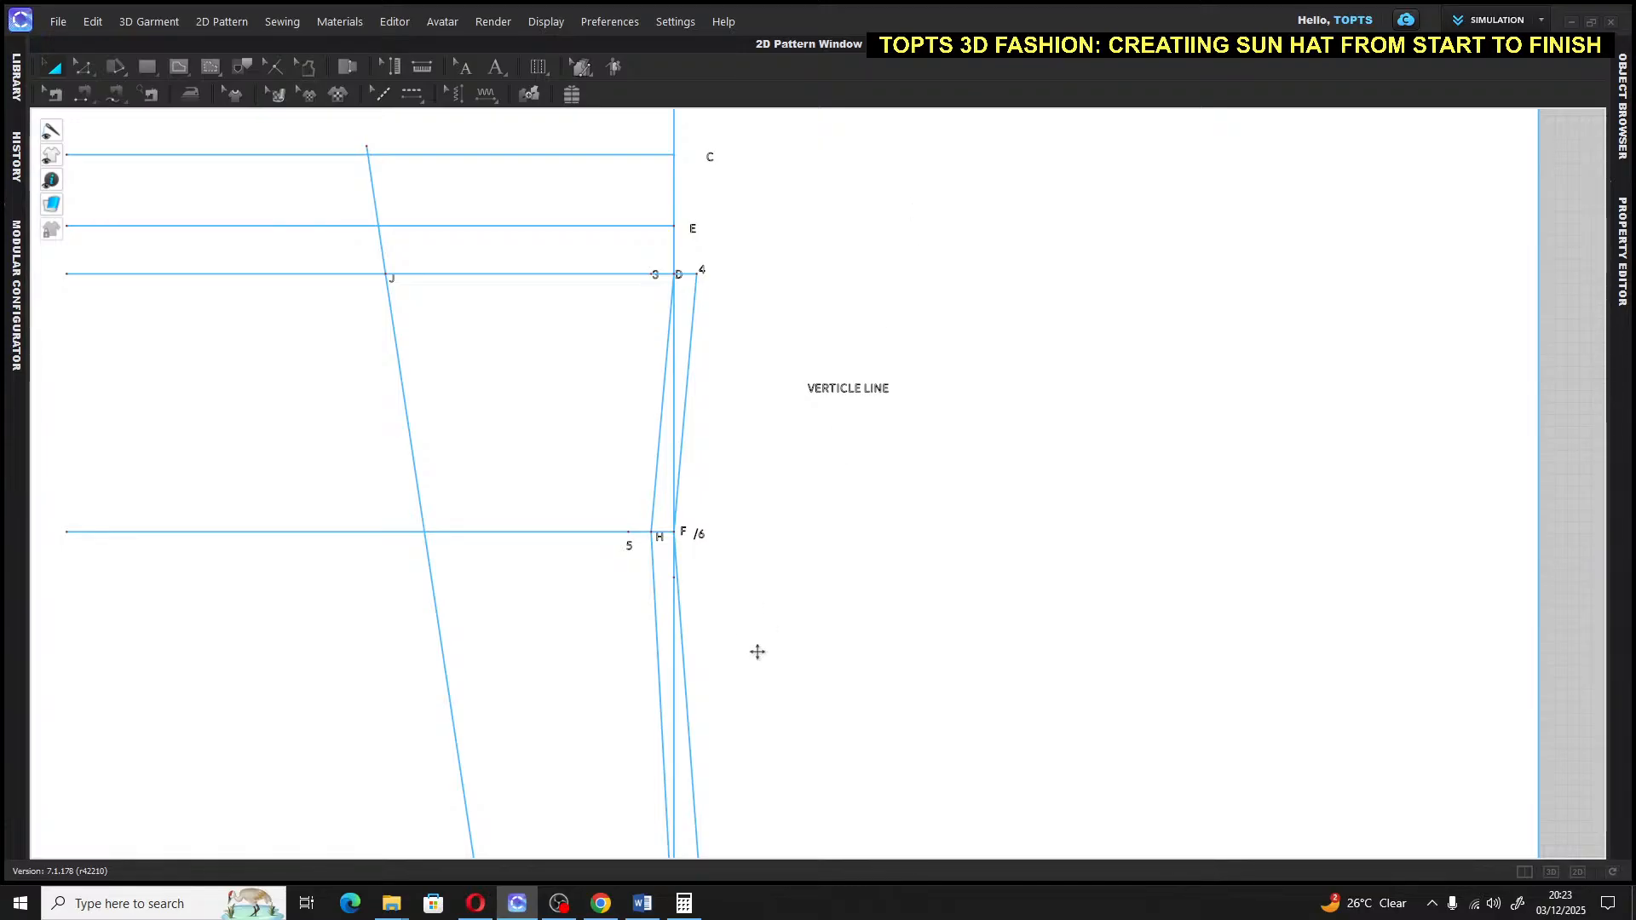
mouse_move(557, 905)
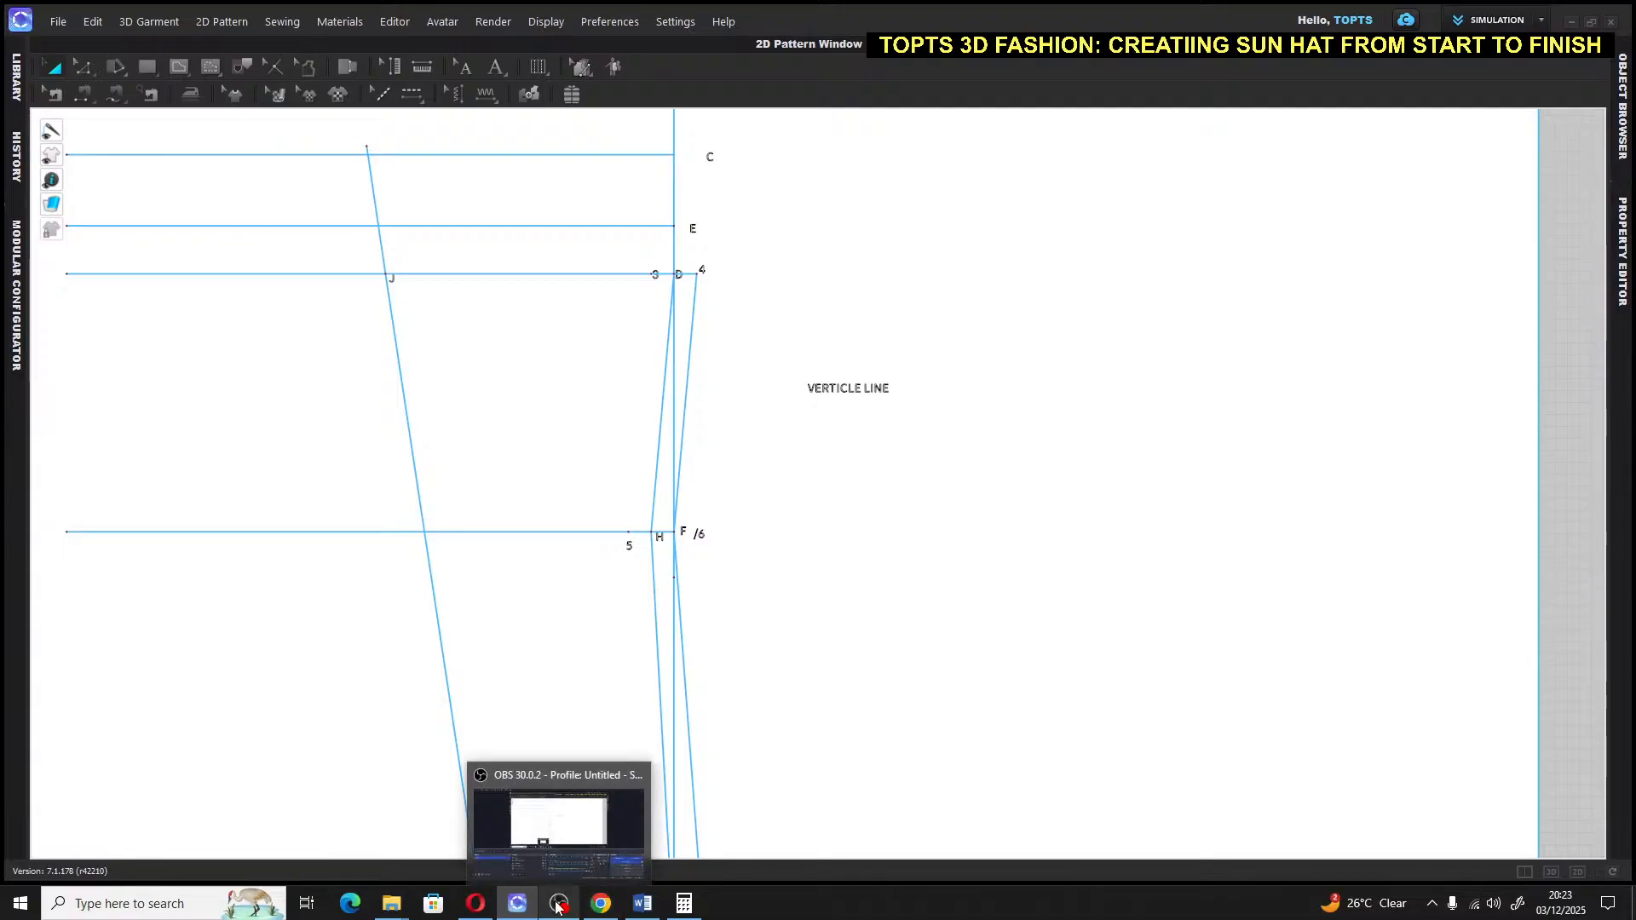